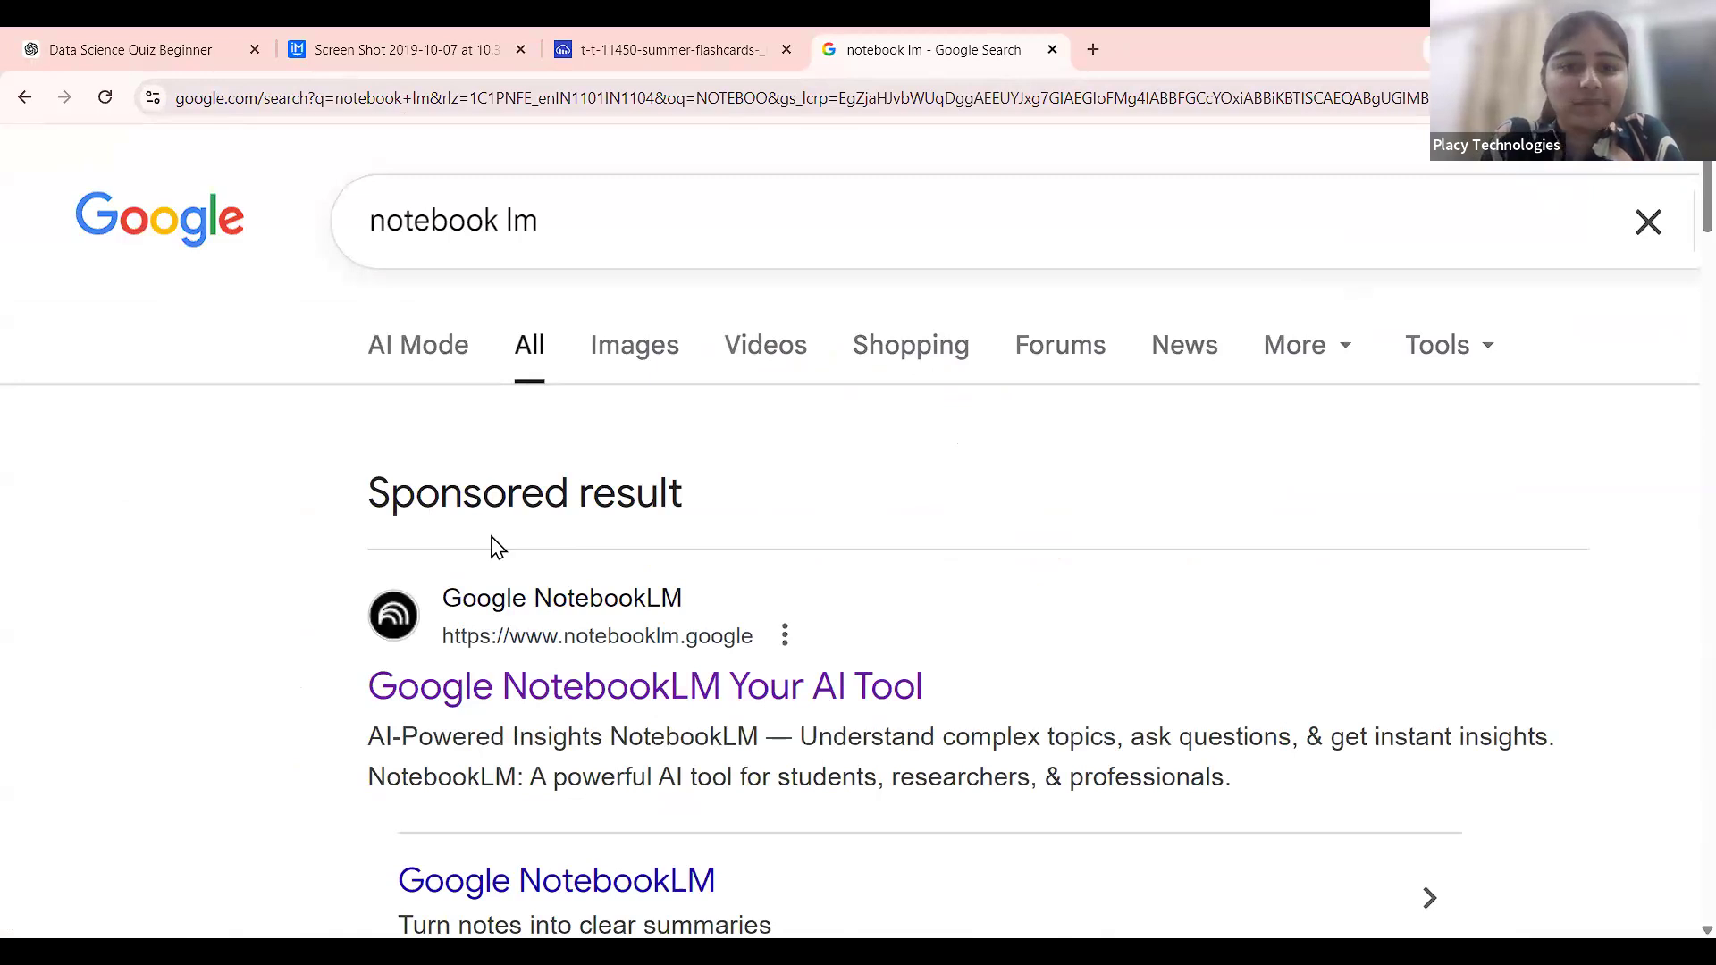
scroll(949, 605, down, 1)
scroll(949, 605, right, 2)
scroll(949, 605, right, 1)
scroll(947, 603, down, 2)
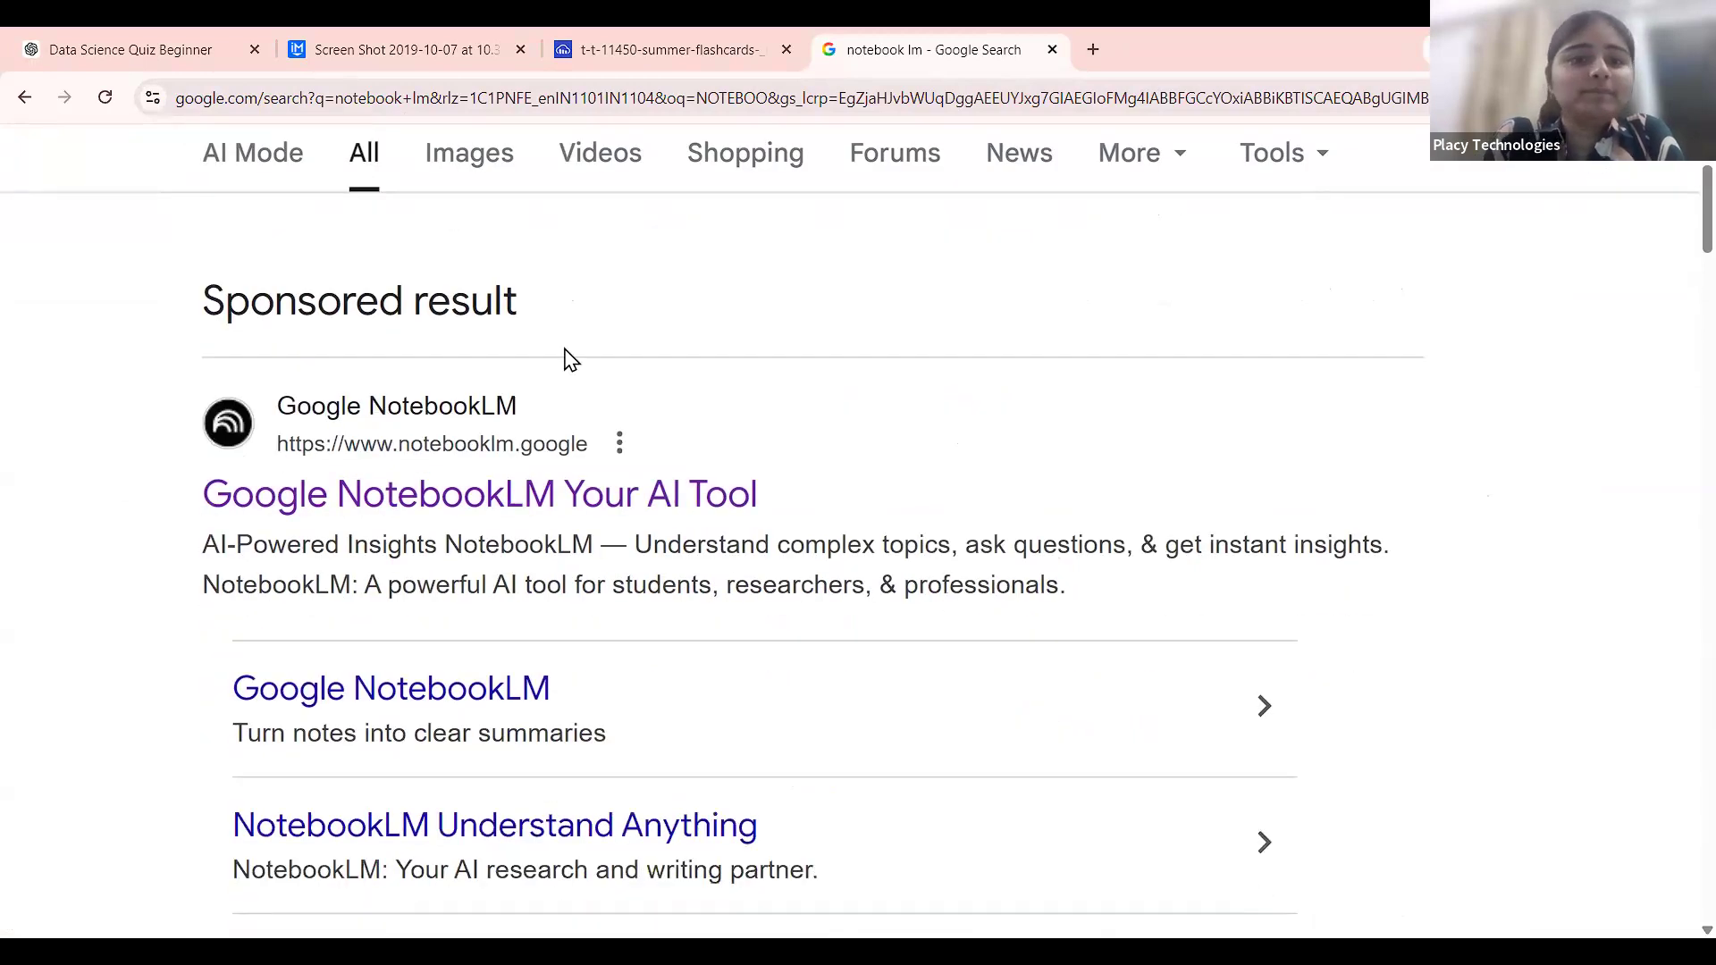
scroll(565, 348, up, 3)
scroll(564, 349, down, 3)
scroll(567, 357, down, 3)
scroll(375, 295, up, 2)
scroll(402, 363, down, 3)
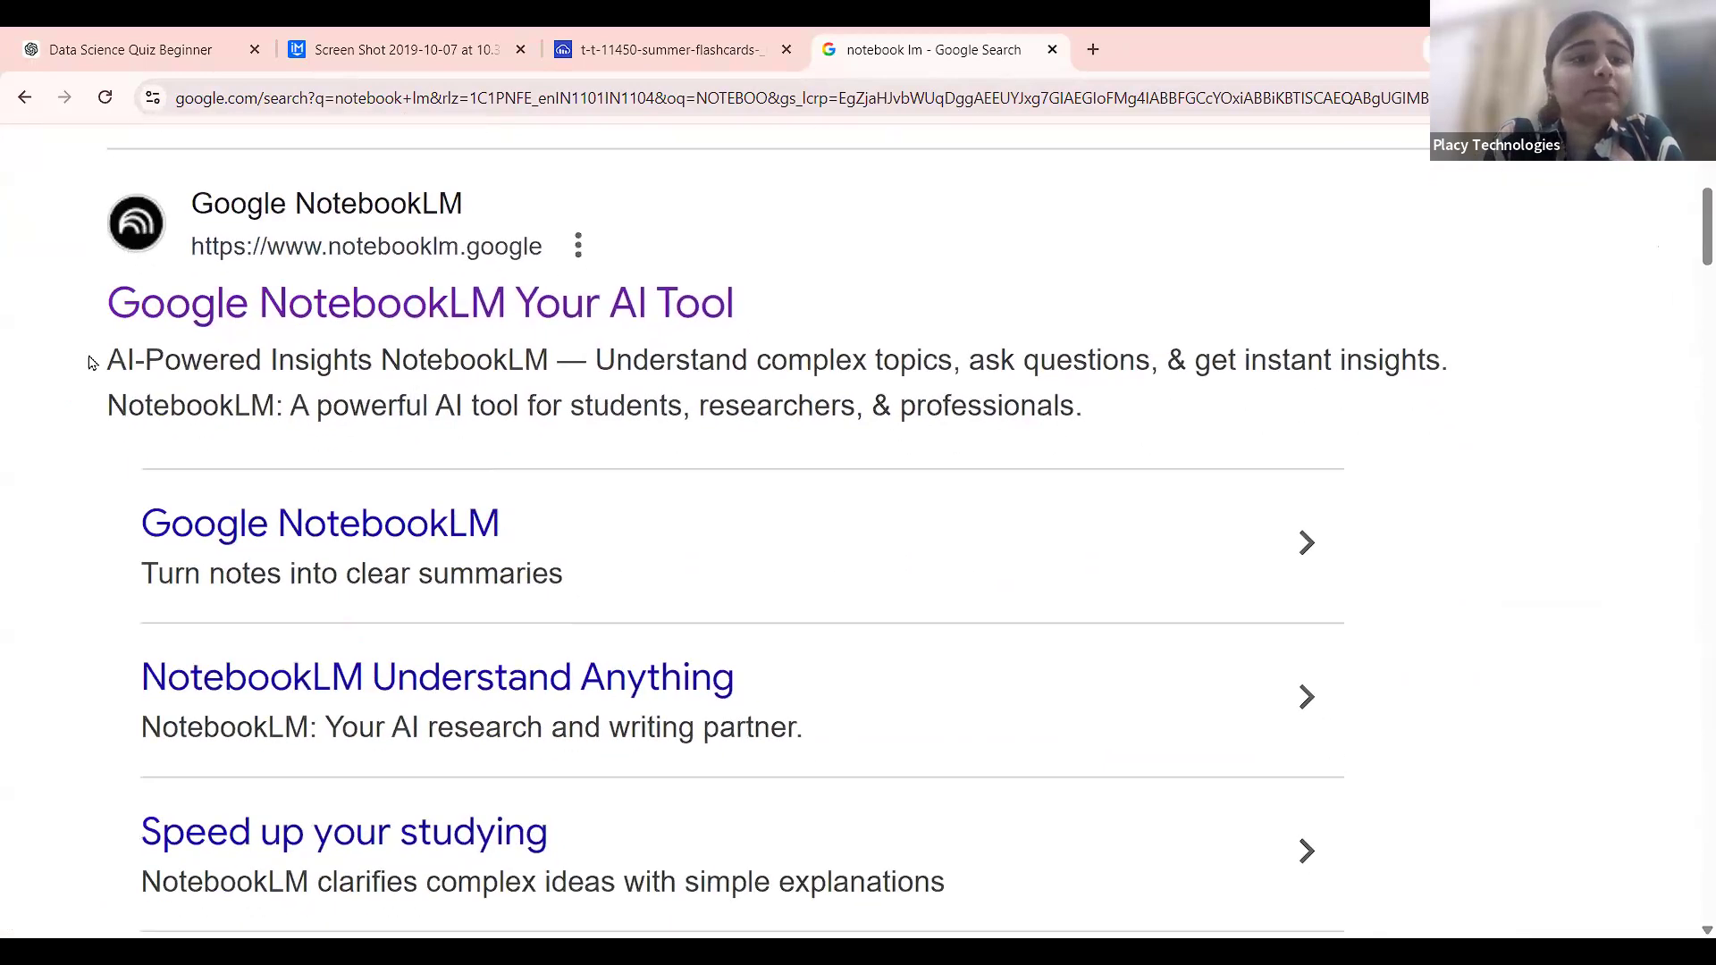
drag(88, 362, 1083, 436)
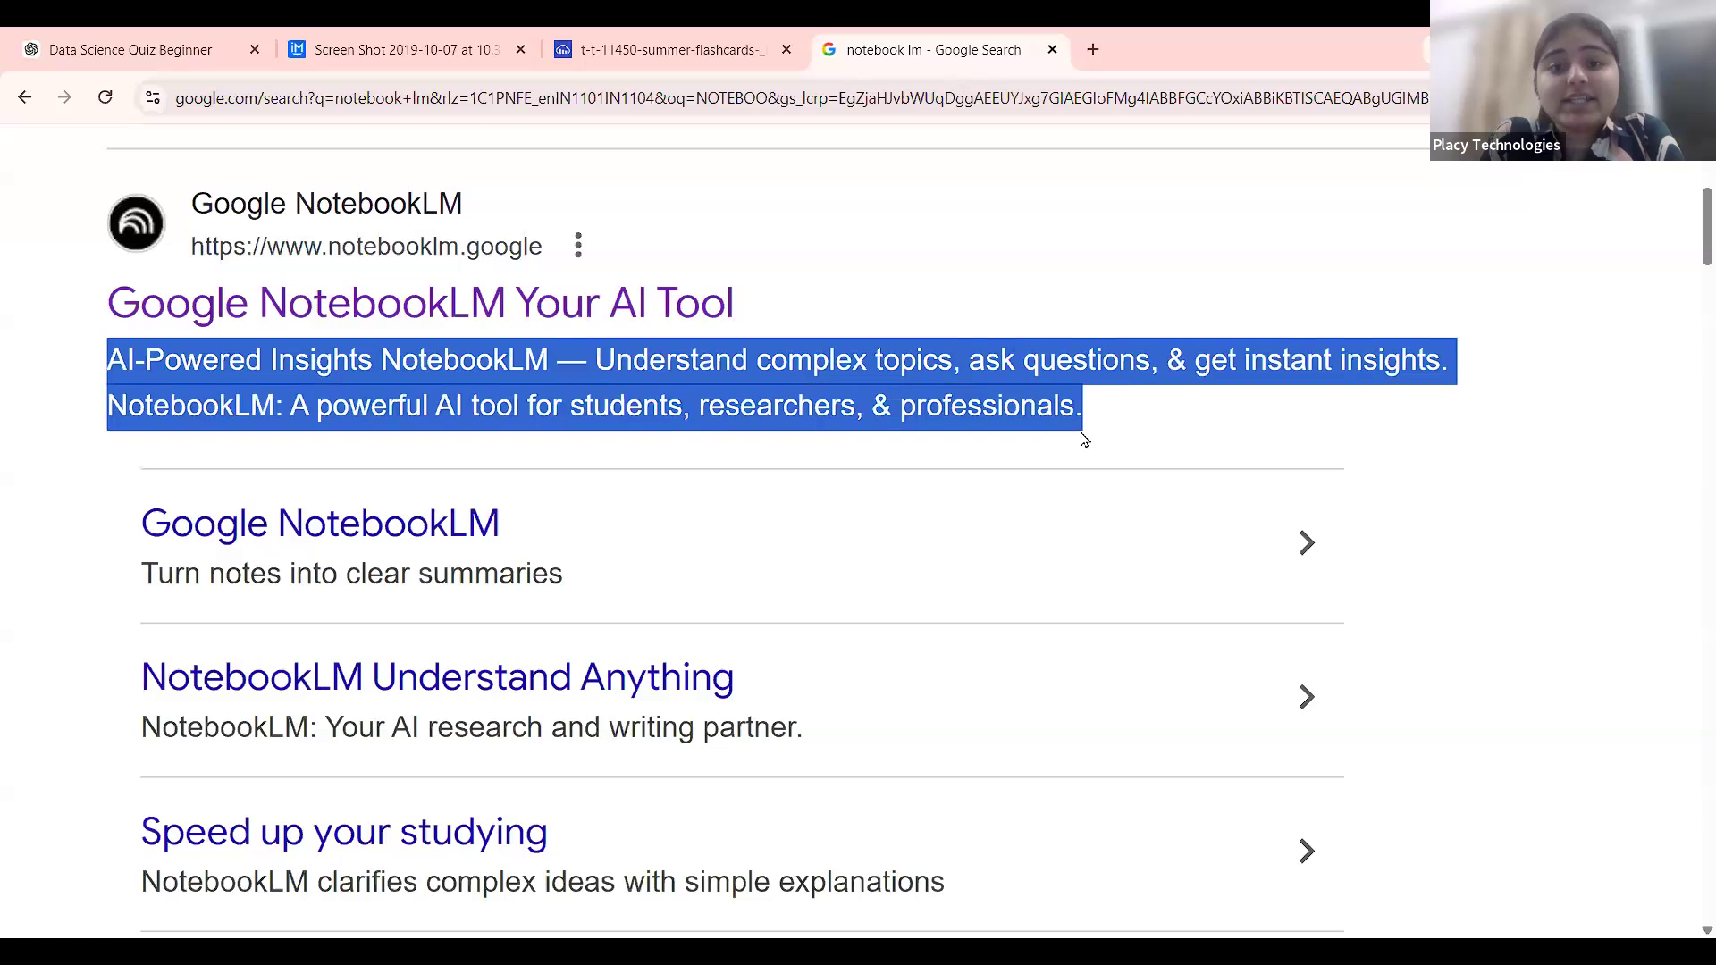
scroll(912, 241, right, 3)
scroll(590, 352, up, 4)
scroll(590, 351, down, 5)
scroll(590, 351, left, 4)
scroll(362, 394, up, 5)
scroll(362, 393, down, 2)
scroll(362, 393, down, 3)
scroll(362, 392, down, 2)
scroll(362, 391, up, 5)
scroll(362, 391, down, 2)
scroll(449, 429, down, 3)
scroll(448, 429, up, 3)
scroll(449, 429, right, 1)
click(879, 186)
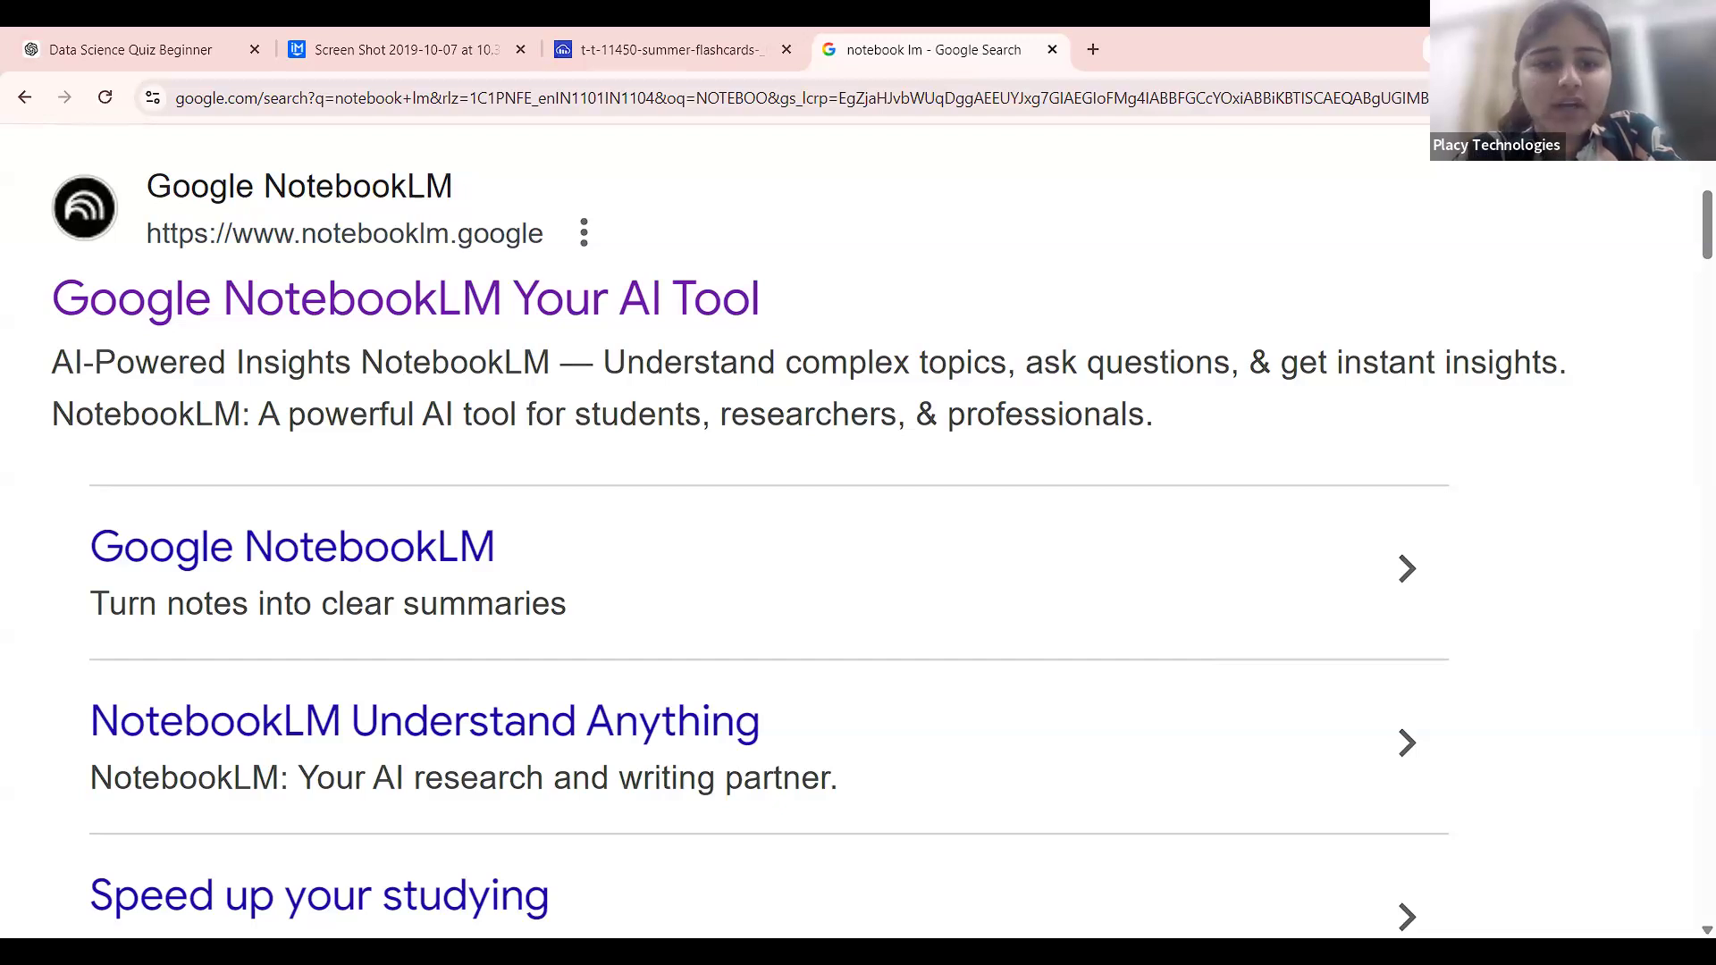
Open the sponsored 'Google NotebookLM Your AI Tool' result and scroll its landing page.
click(651, 358)
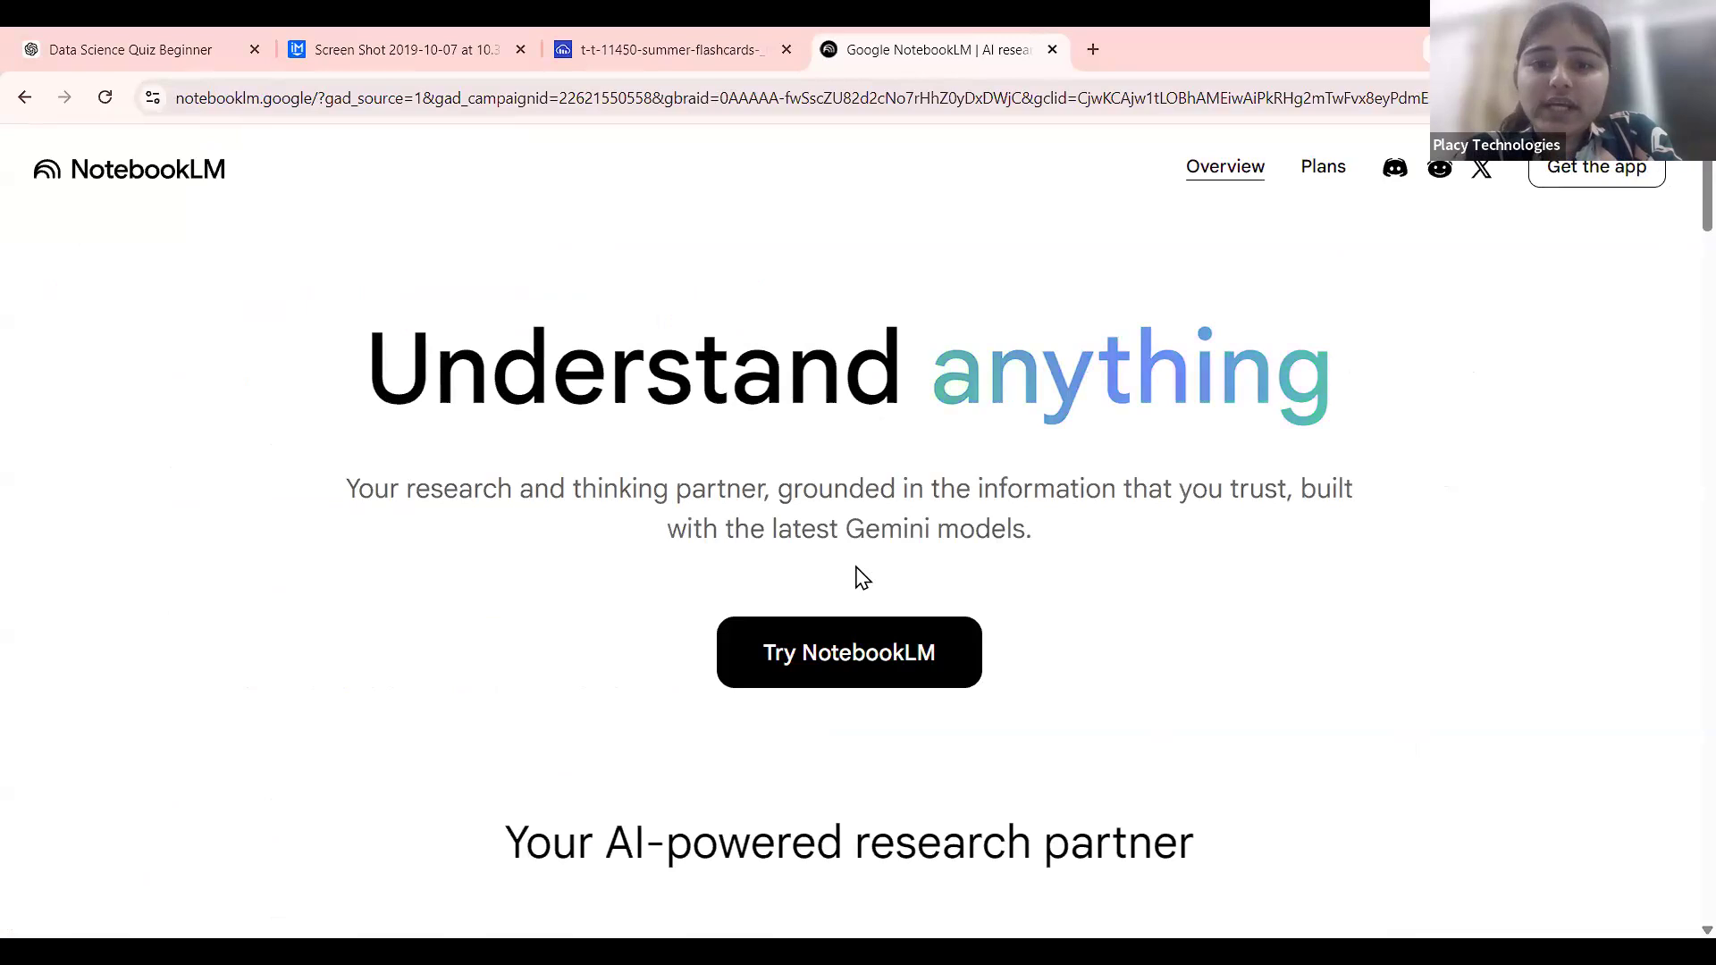
scroll(860, 577, down, 15)
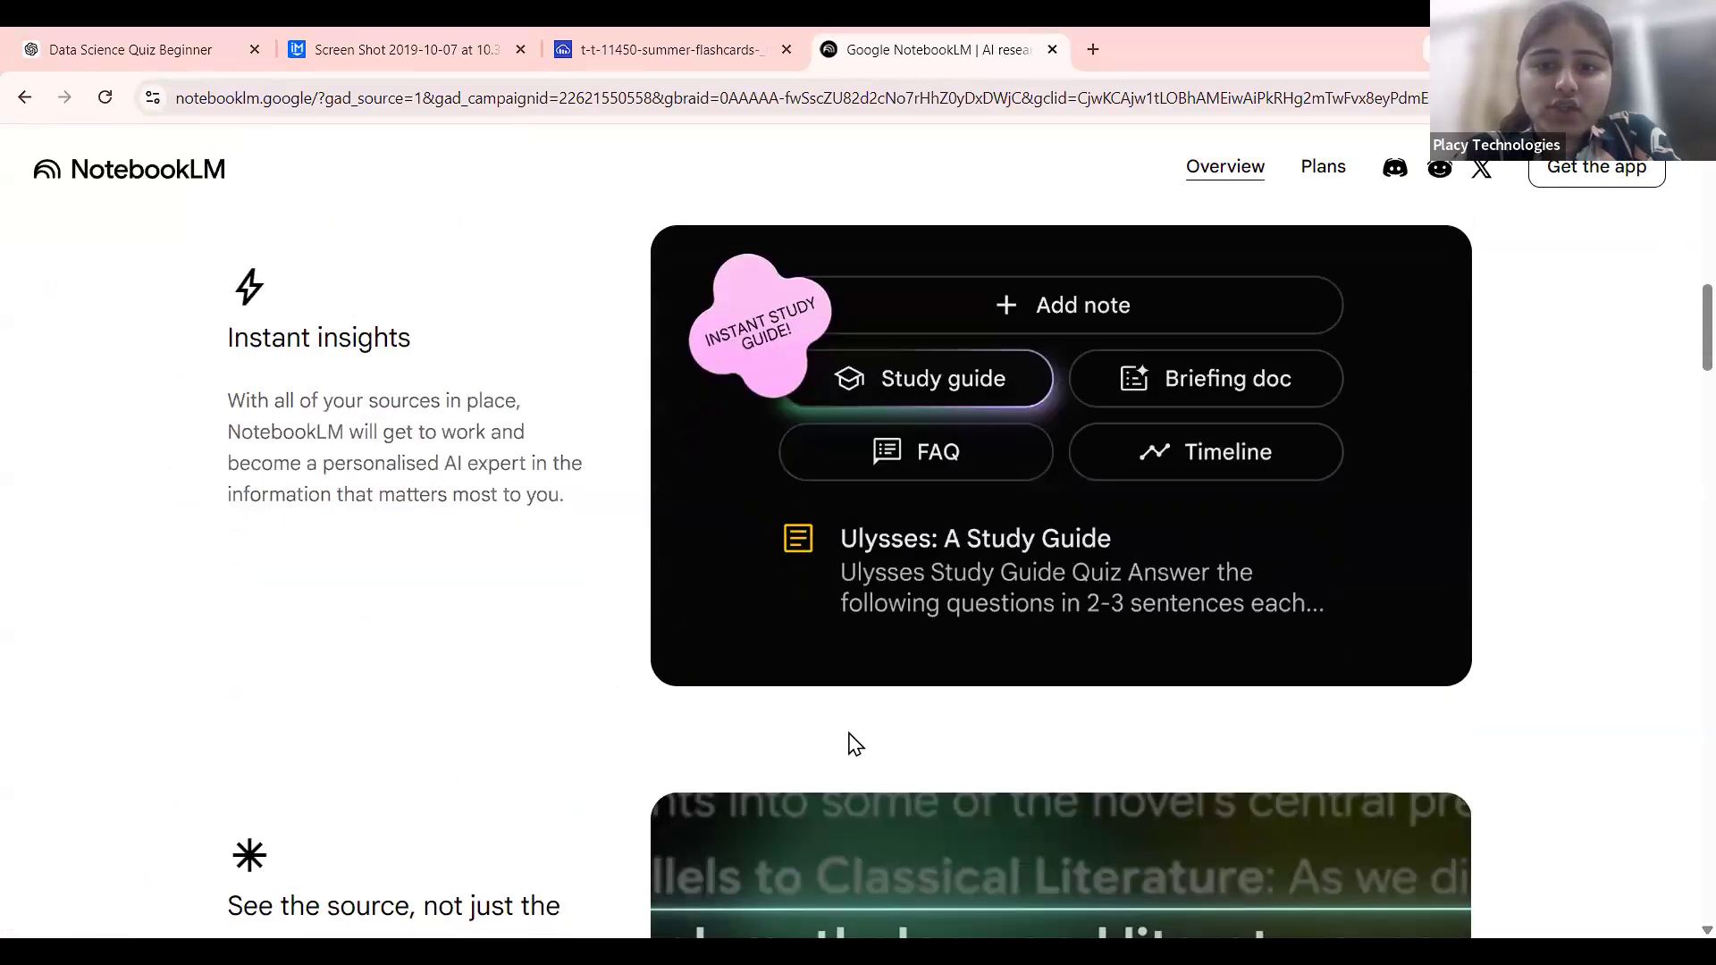
scroll(1037, 387, up, 6)
scroll(1037, 384, up, 1)
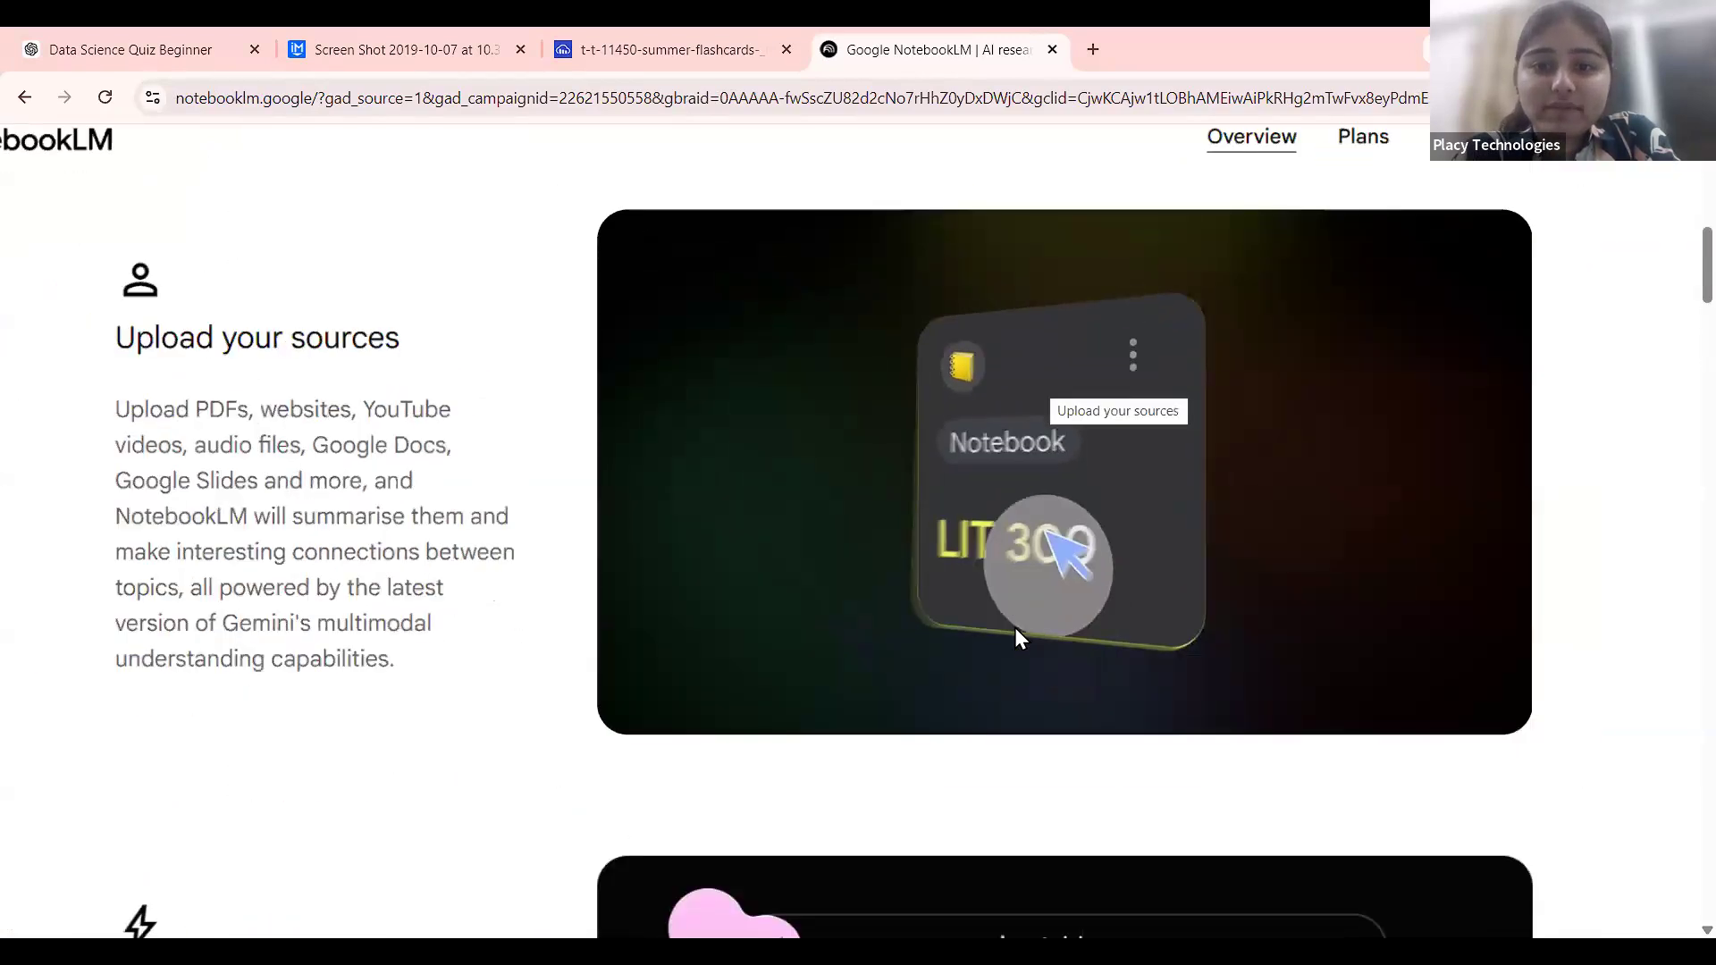
scroll(1015, 627, down, 2)
scroll(1023, 588, up, 1)
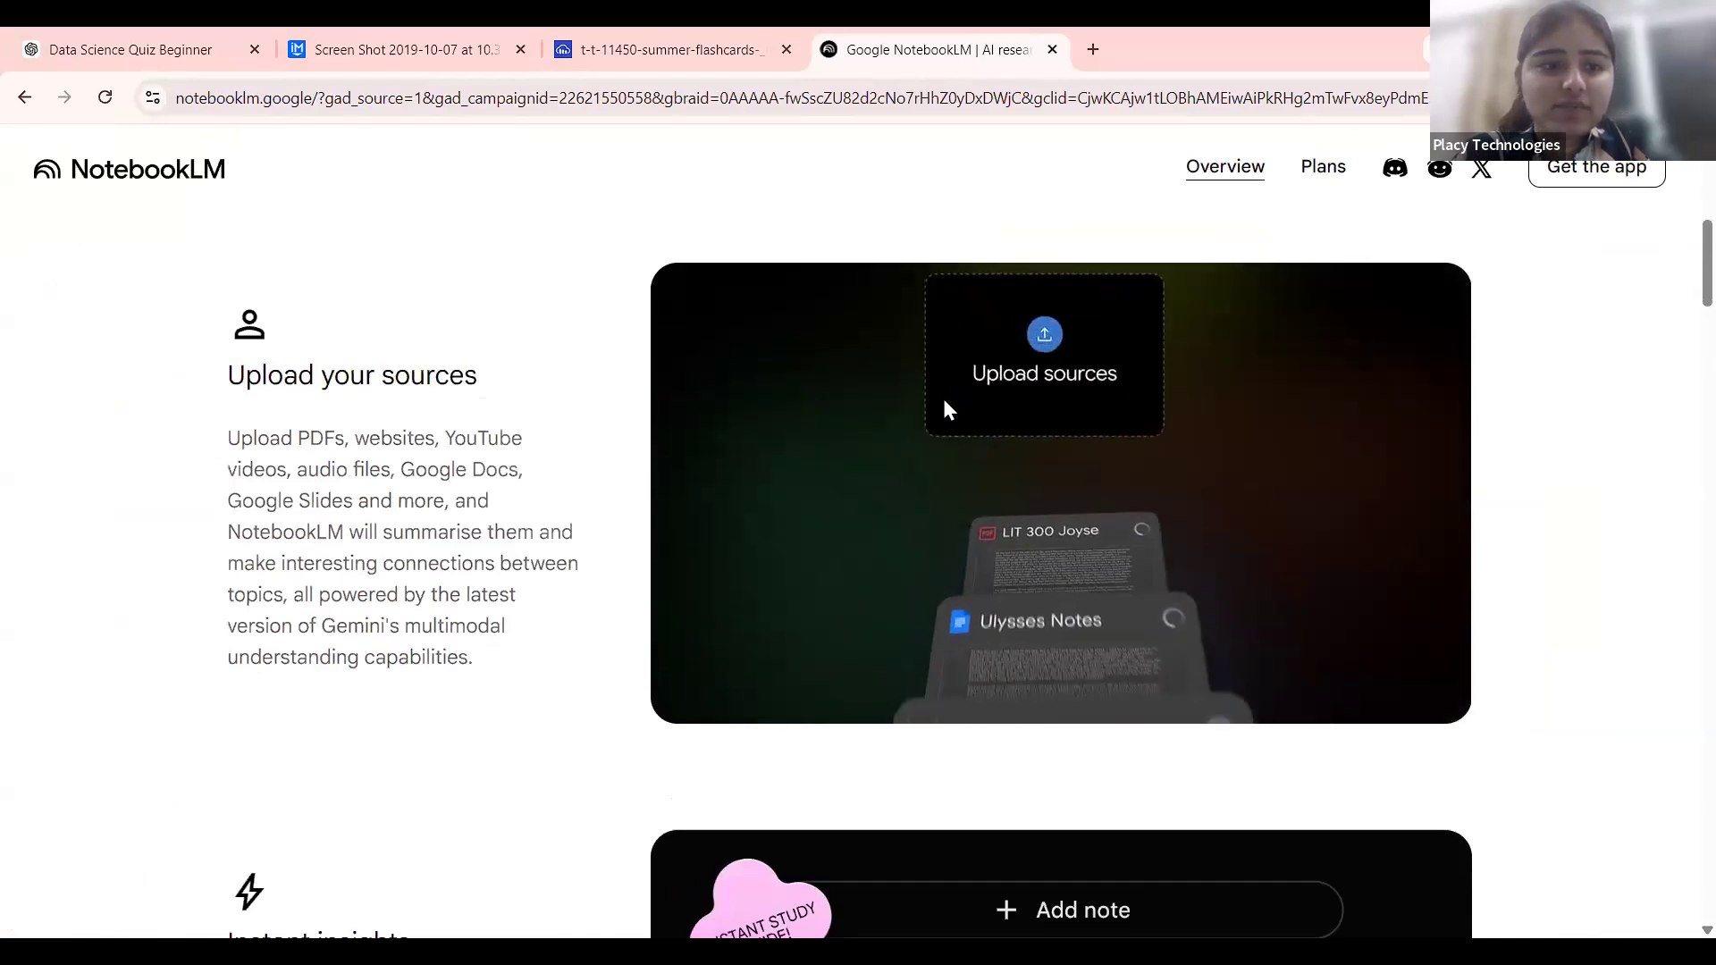
scroll(337, 322, down, 4)
scroll(337, 331, up, 6)
scroll(337, 331, up, 5)
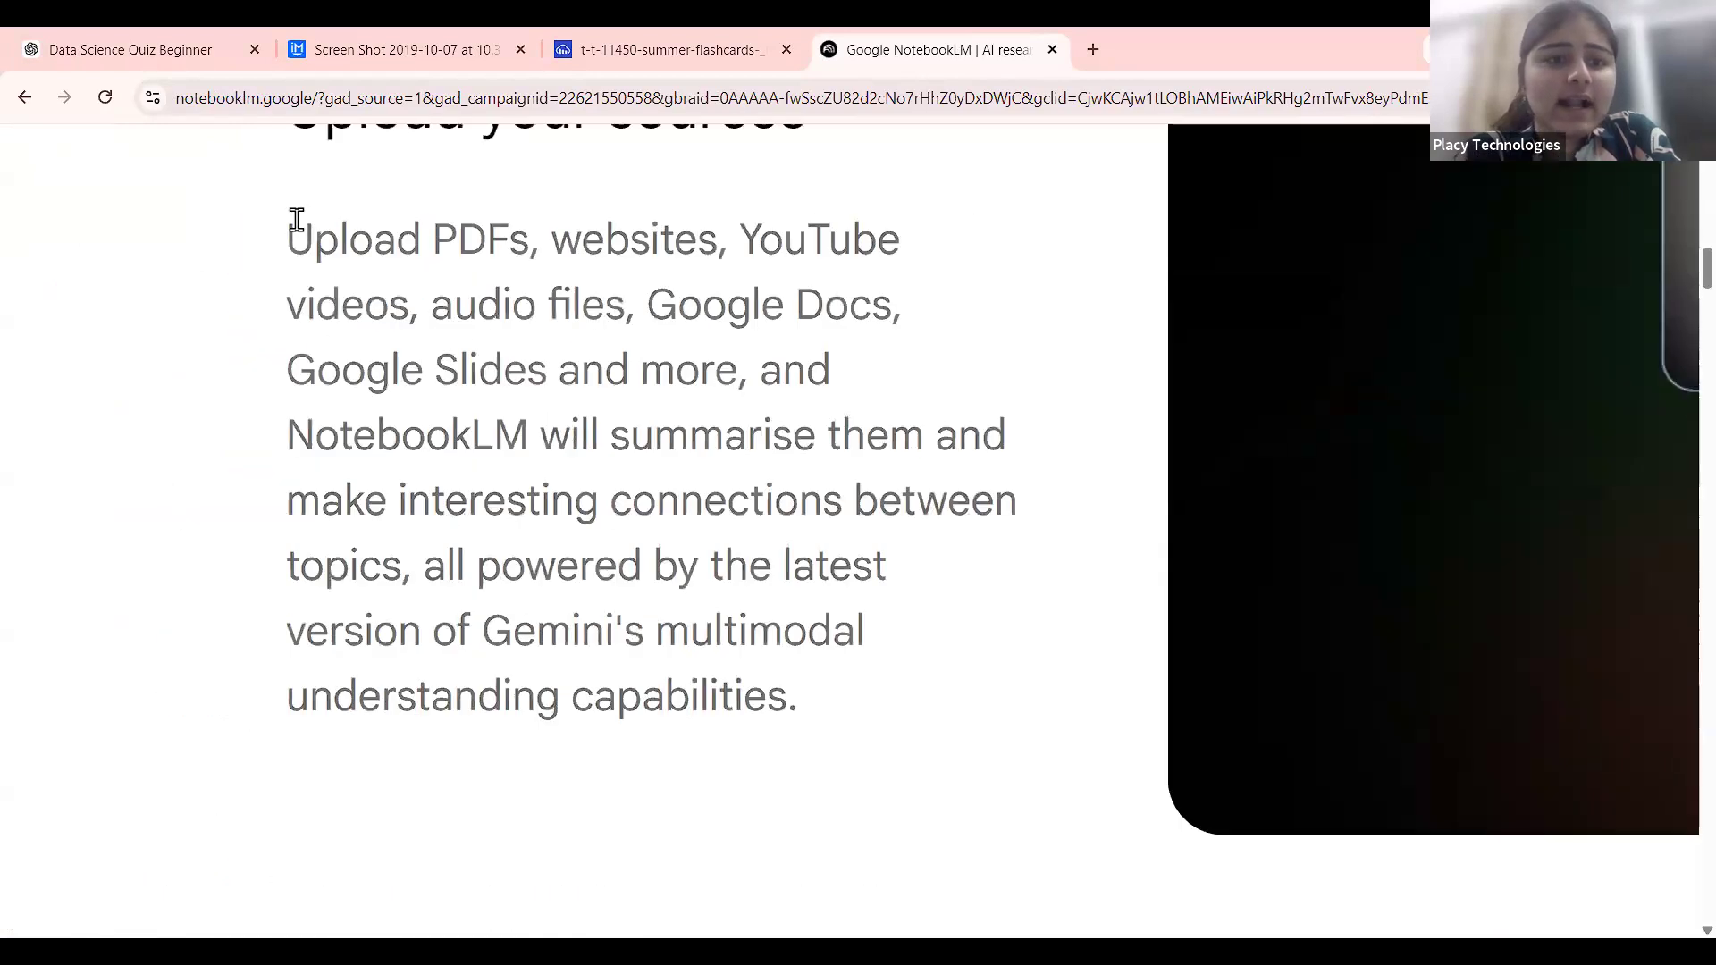
Highlight the Upload your sources description, the summarising lines and the Gemini multimodal phrase.
drag(284, 239, 1016, 465)
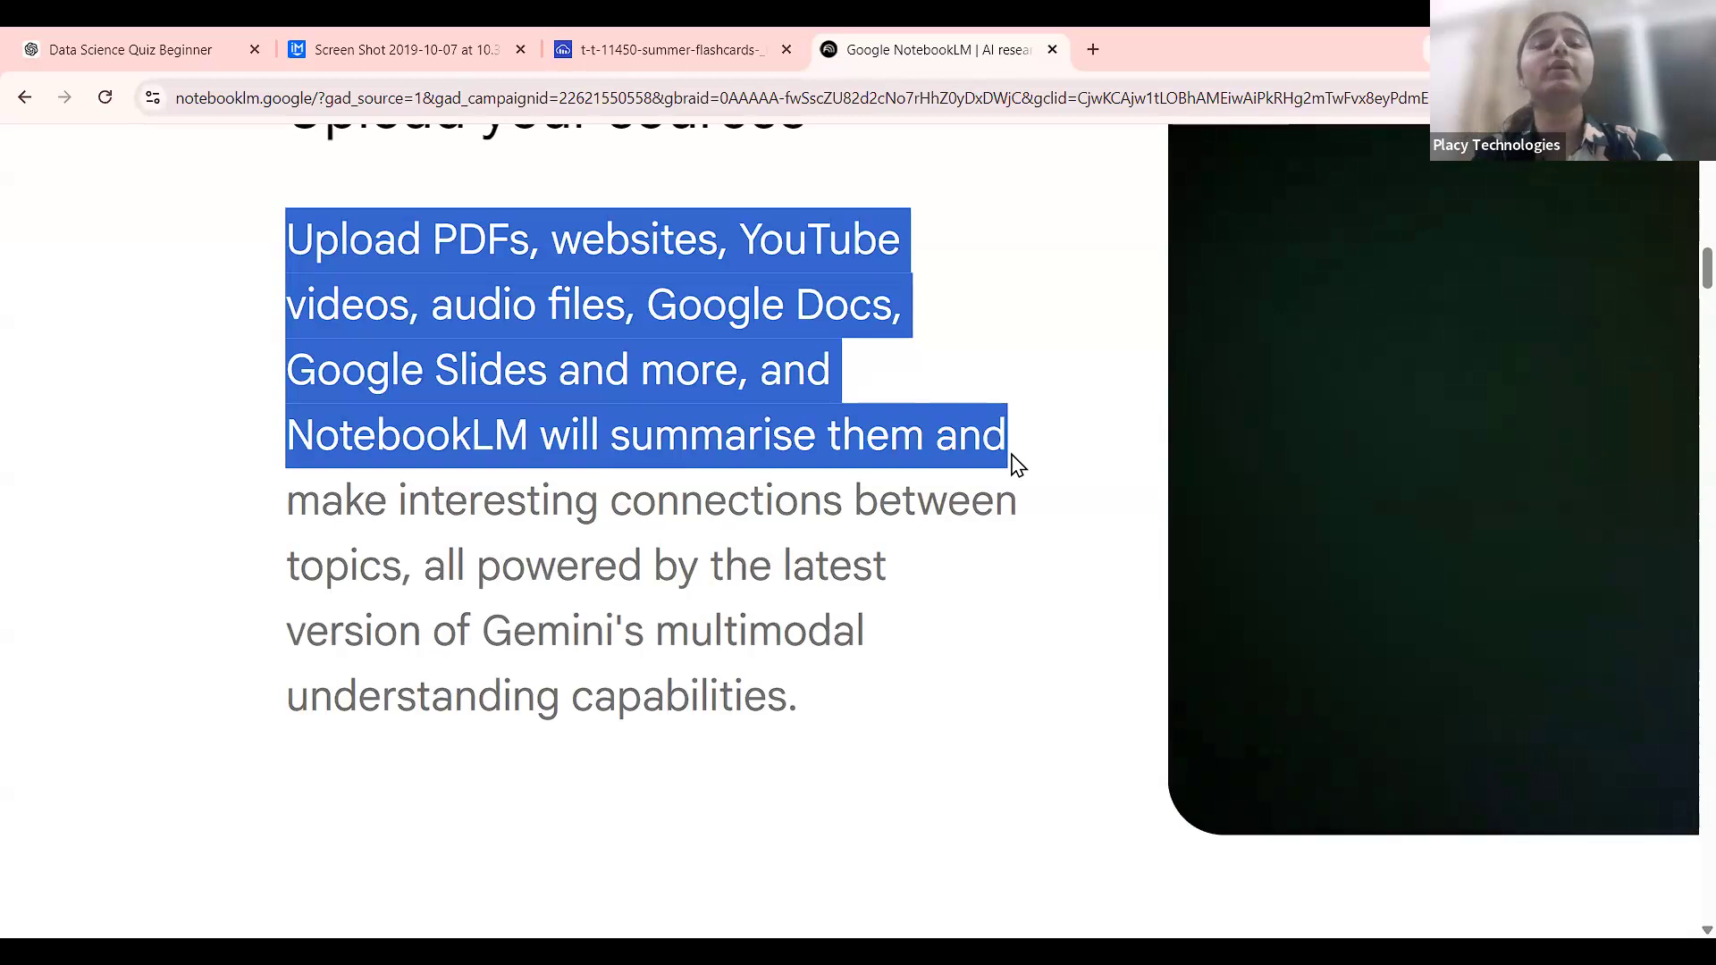
click(629, 473)
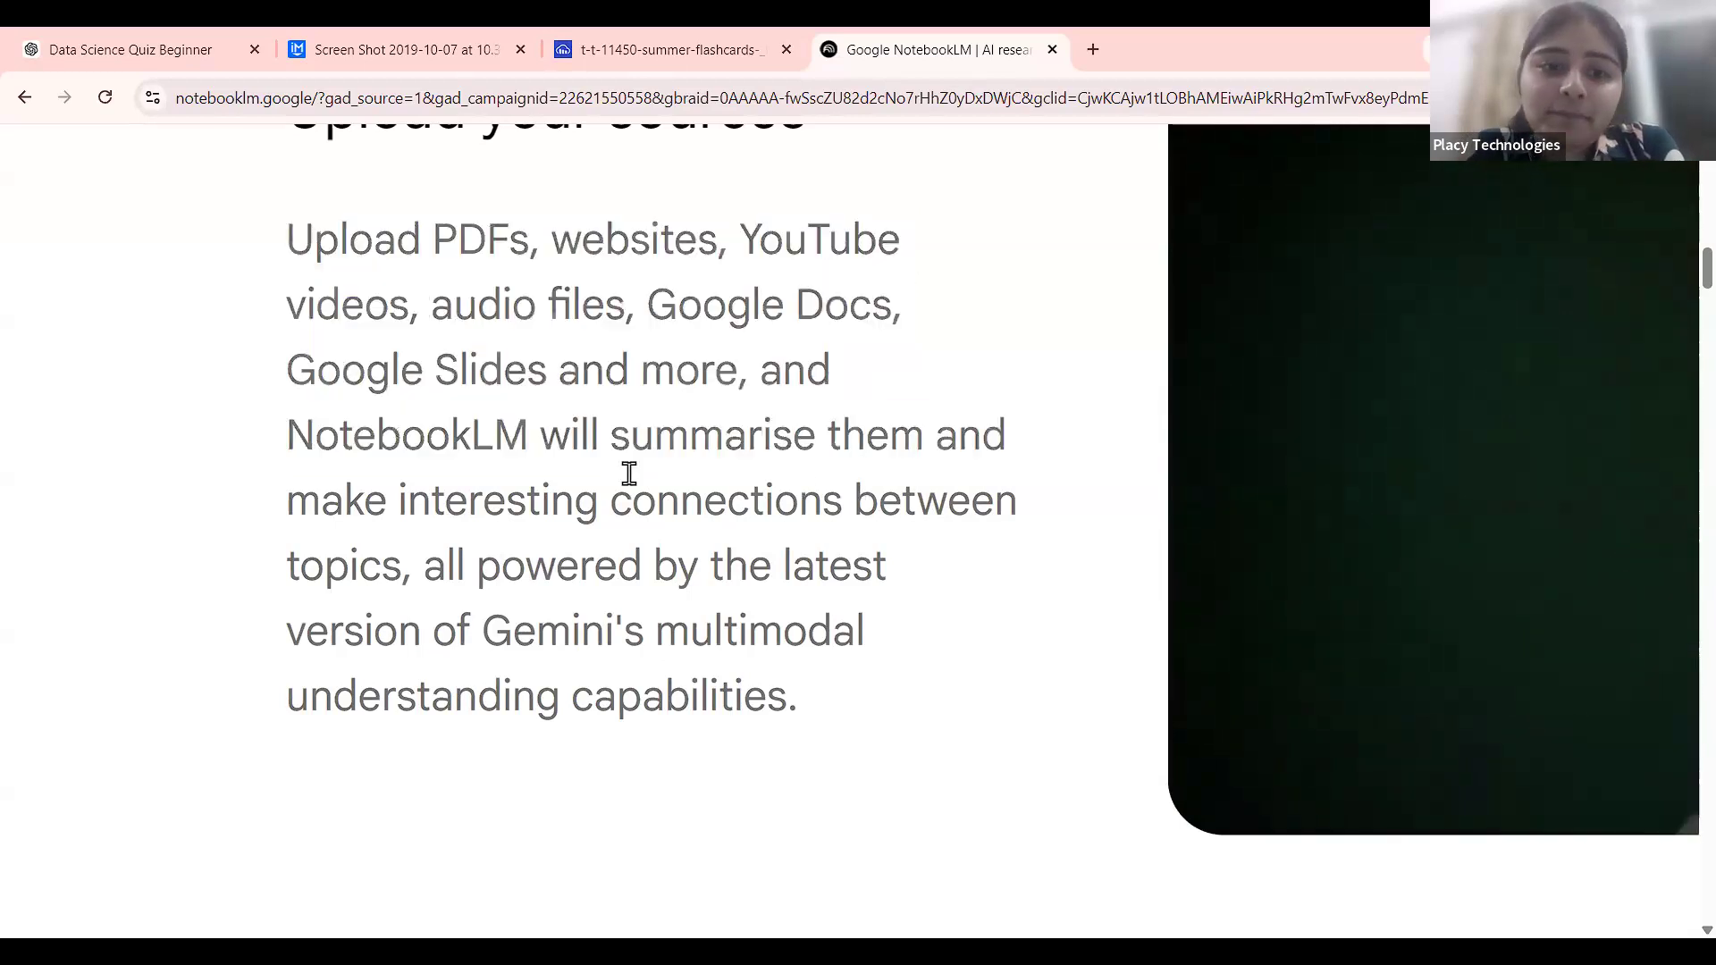
drag(284, 435, 860, 666)
click(859, 665)
scroll(493, 635, down, 3)
drag(488, 640, 781, 682)
scroll(782, 681, up, 3)
scroll(783, 681, down, 3)
click(783, 681)
Highlight the Instant insights paragraph further down the page.
scroll(783, 681, down, 3)
scroll(783, 680, down, 5)
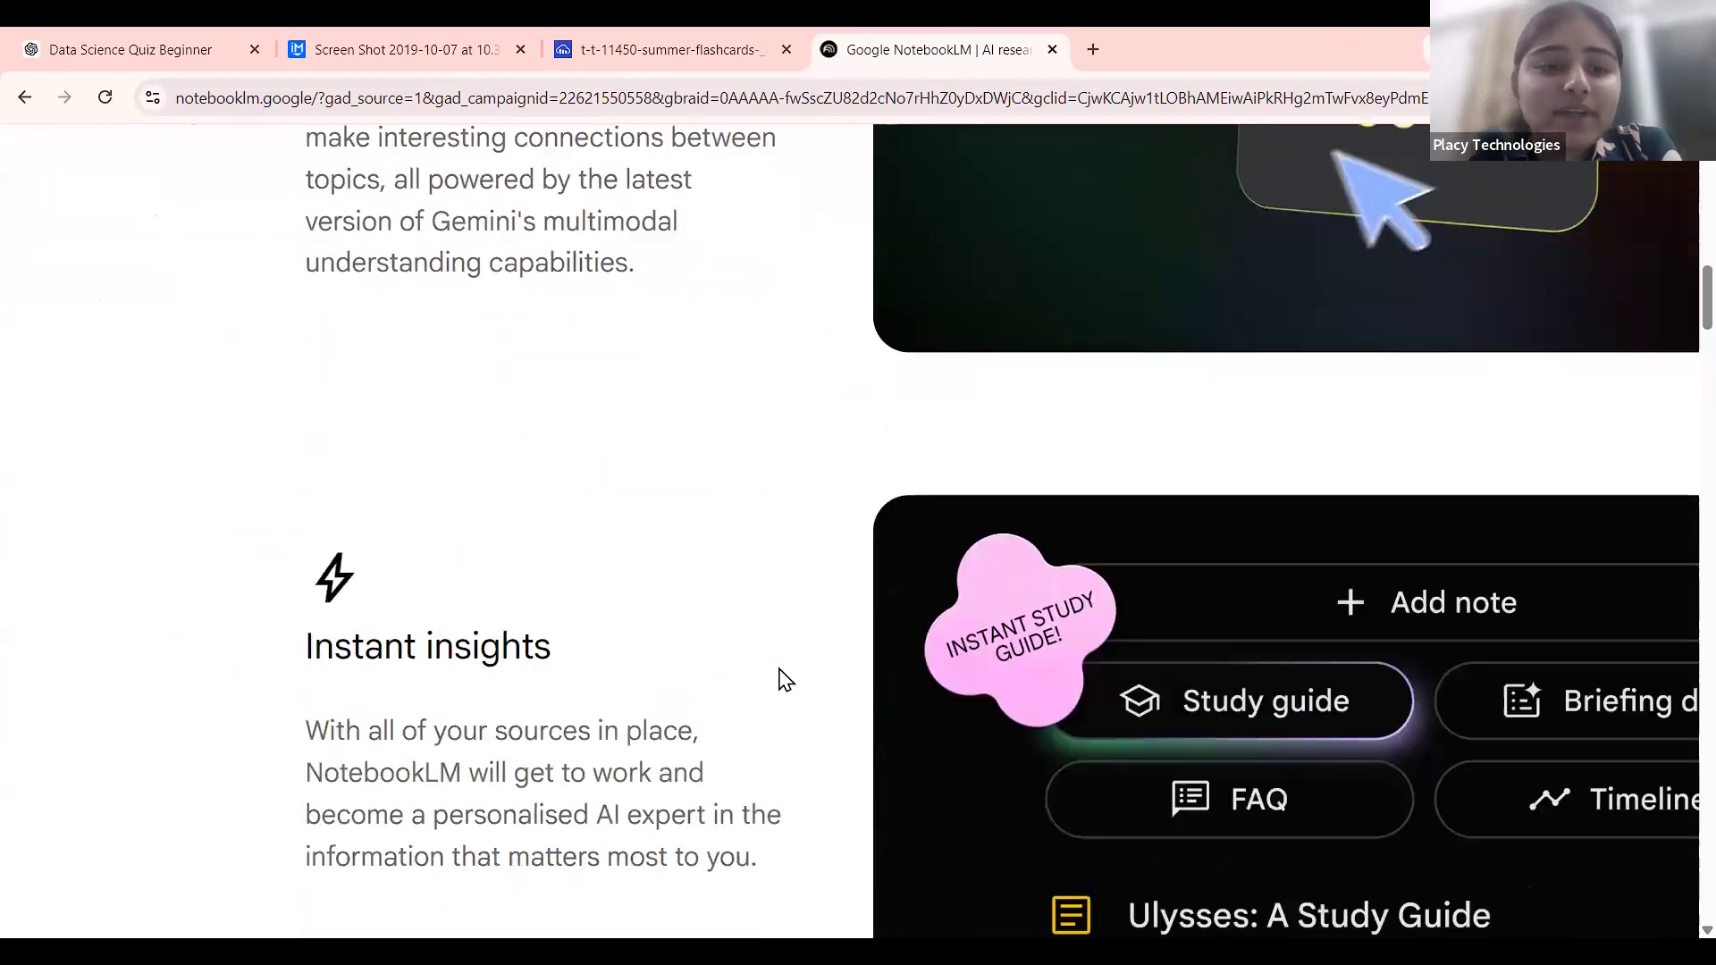
drag(305, 420, 786, 571)
scroll(491, 557, up, 5)
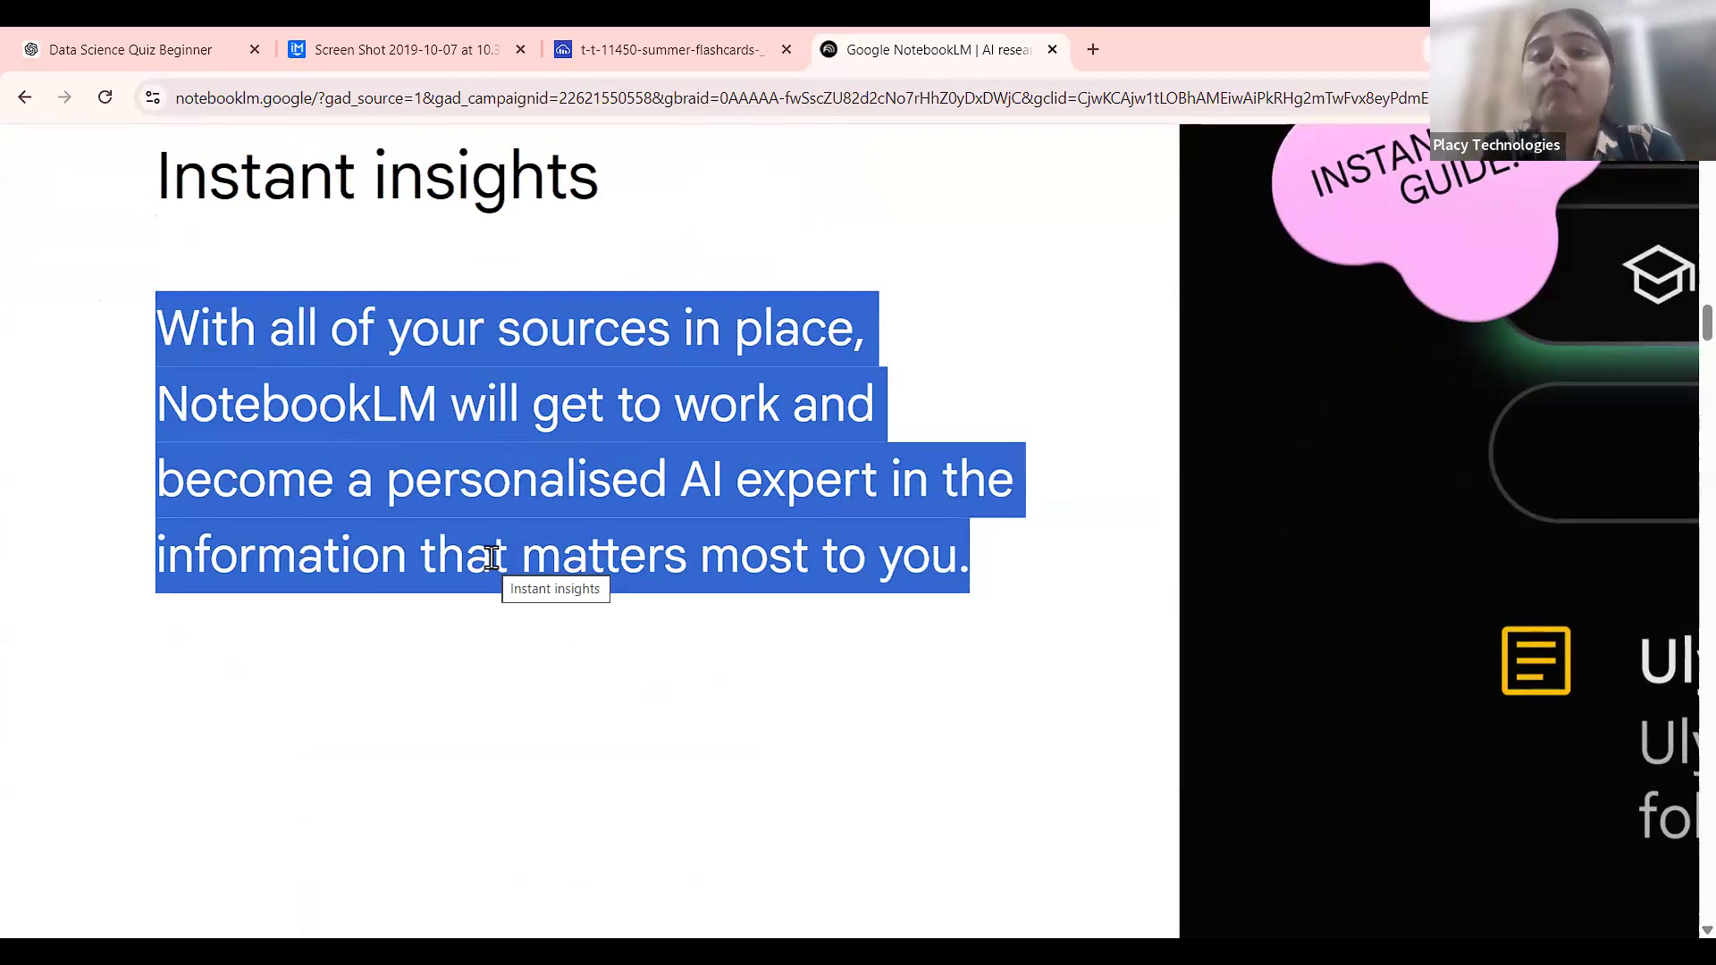
scroll(492, 557, down, 3)
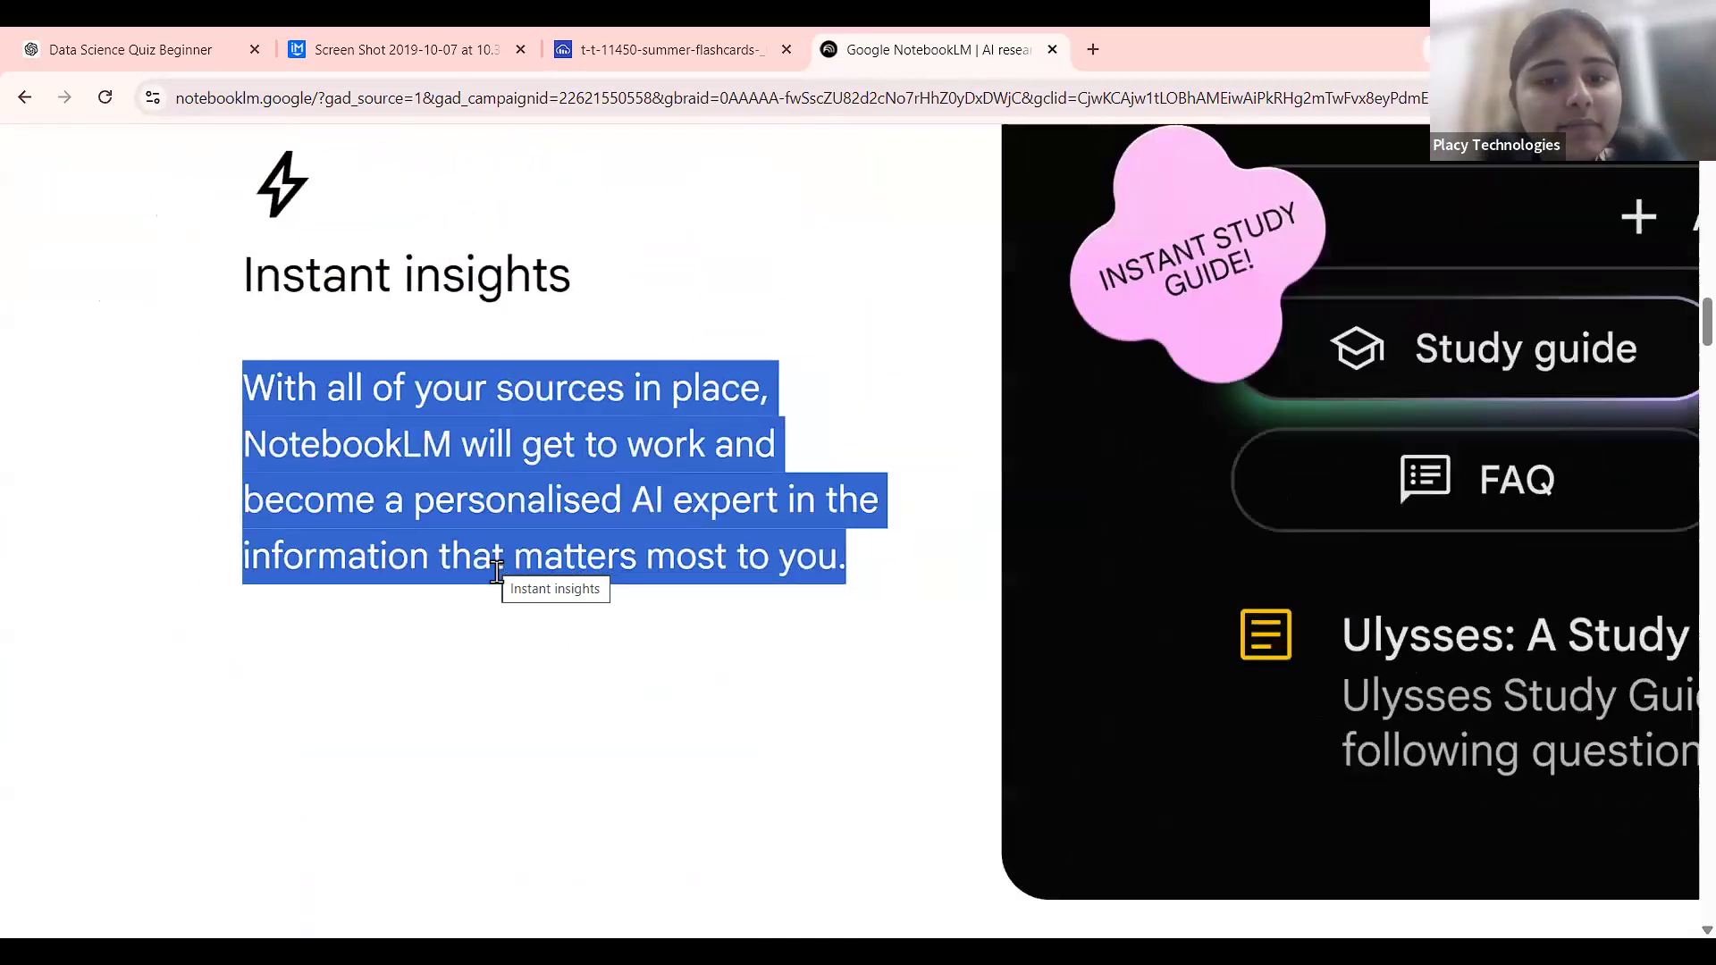
click(563, 655)
Highlight the See the source heading and paragraph.
scroll(563, 655, down, 3)
scroll(563, 665, down, 3)
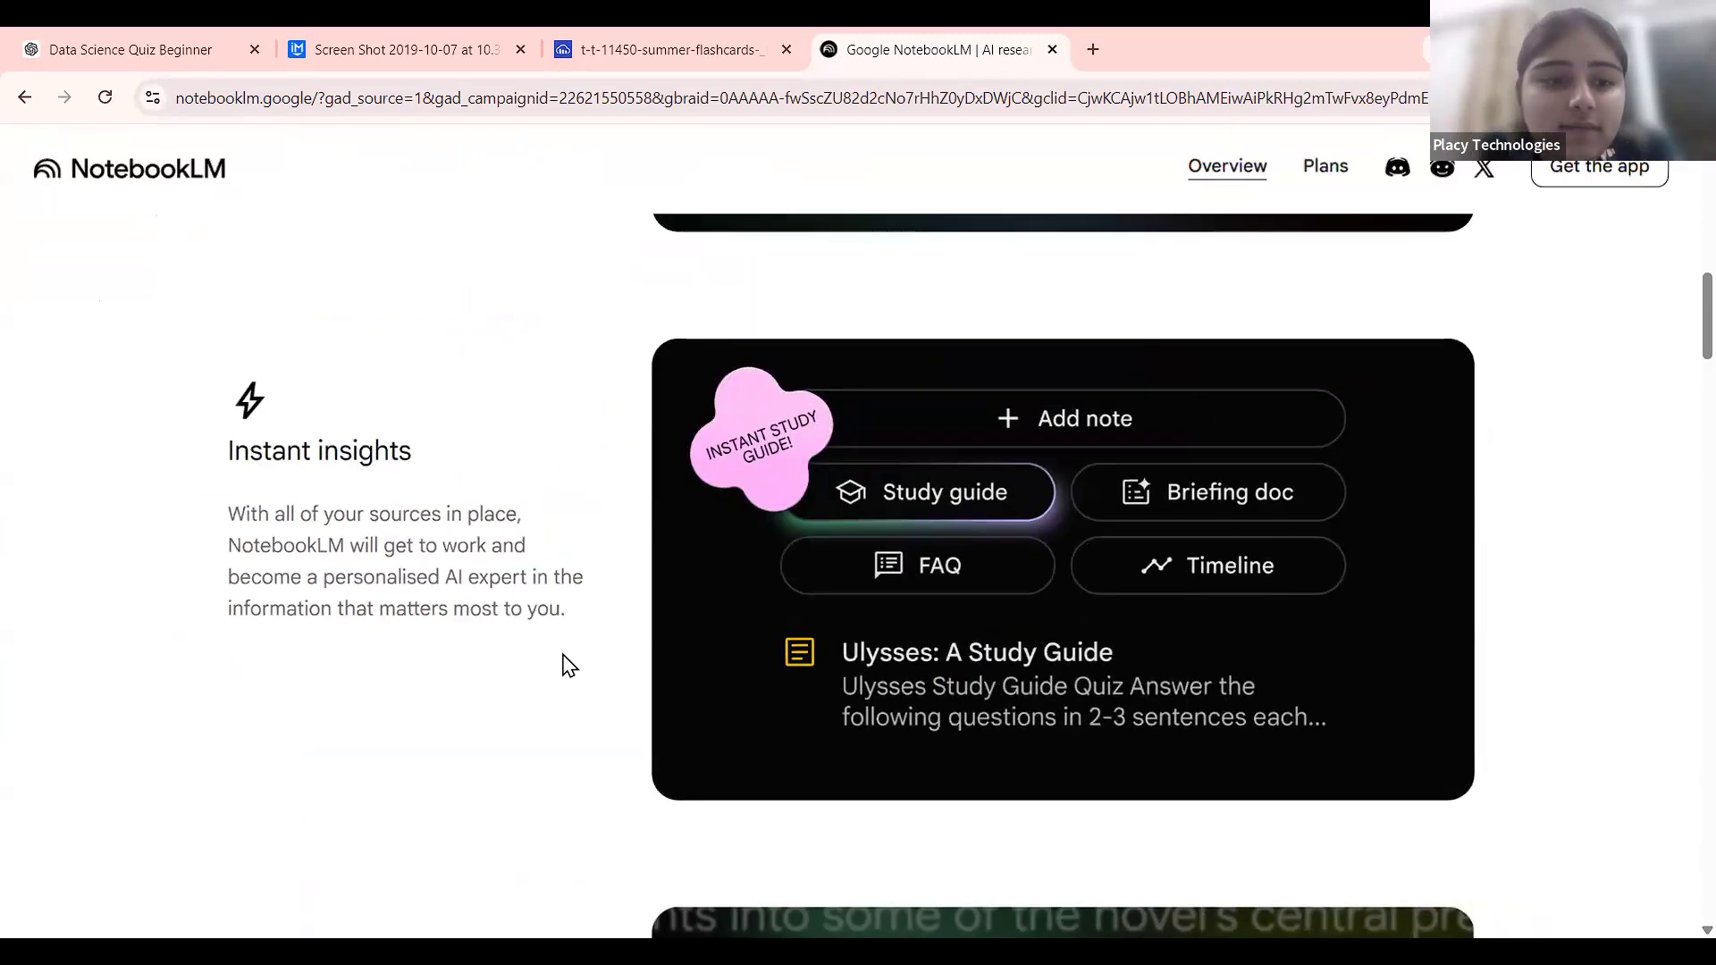
scroll(395, 706, down, 5)
scroll(341, 555, up, 3)
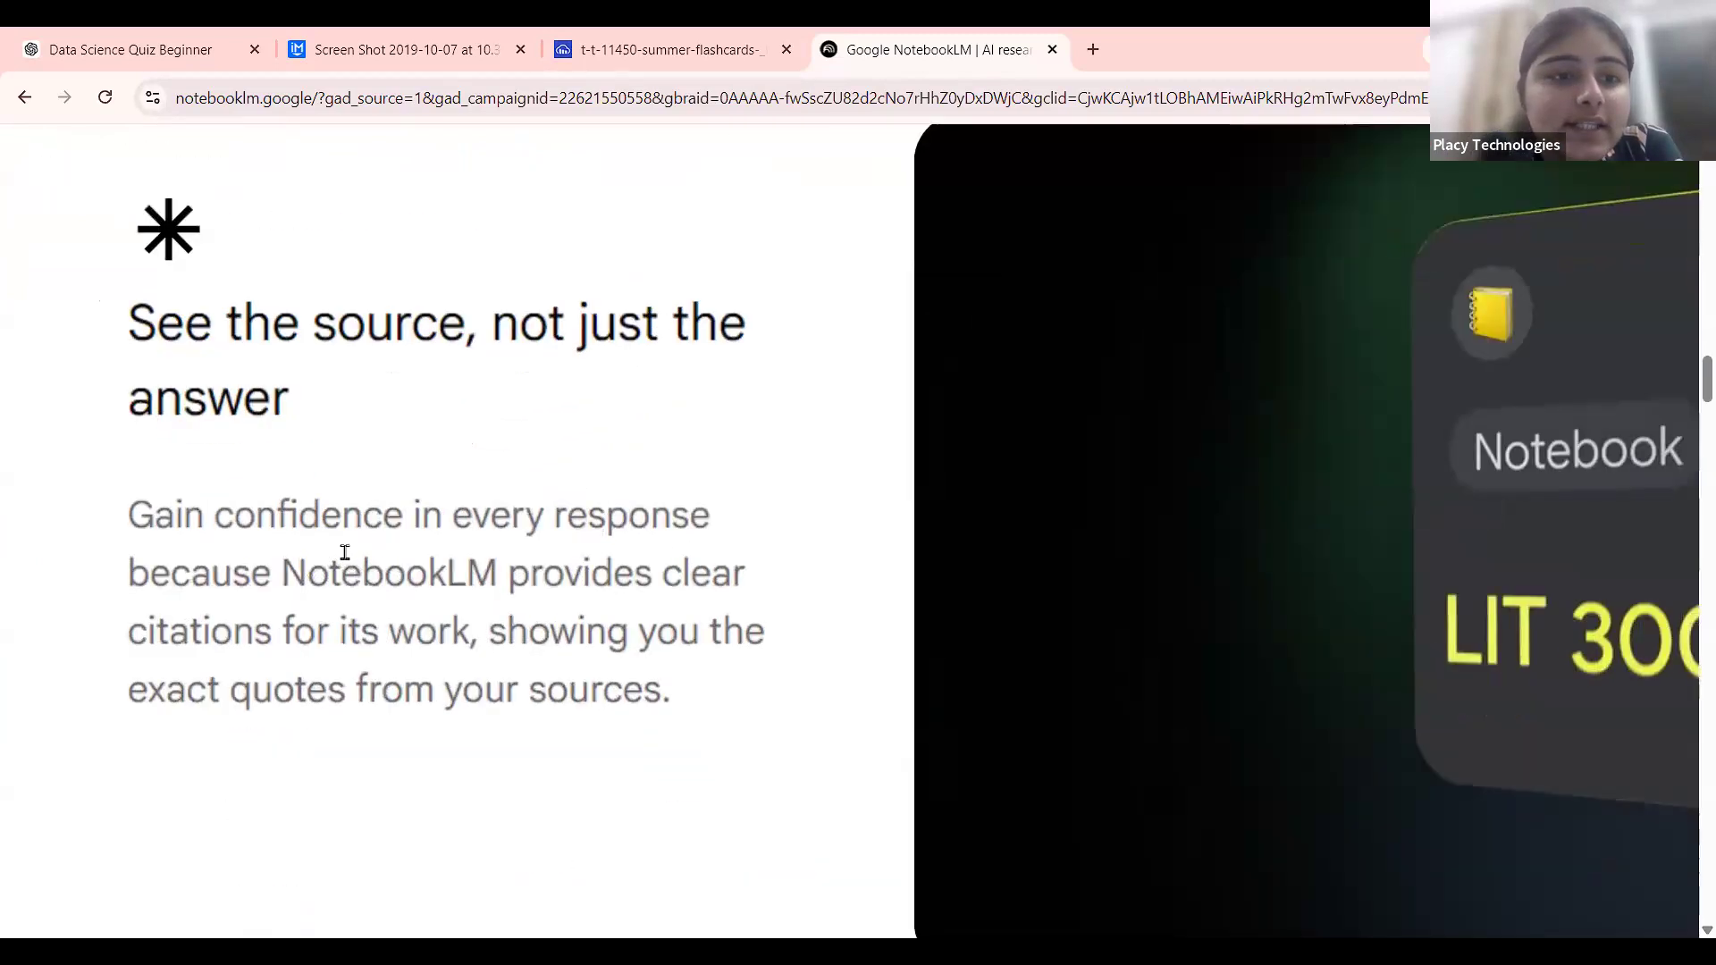
drag(128, 317, 755, 714)
click(755, 714)
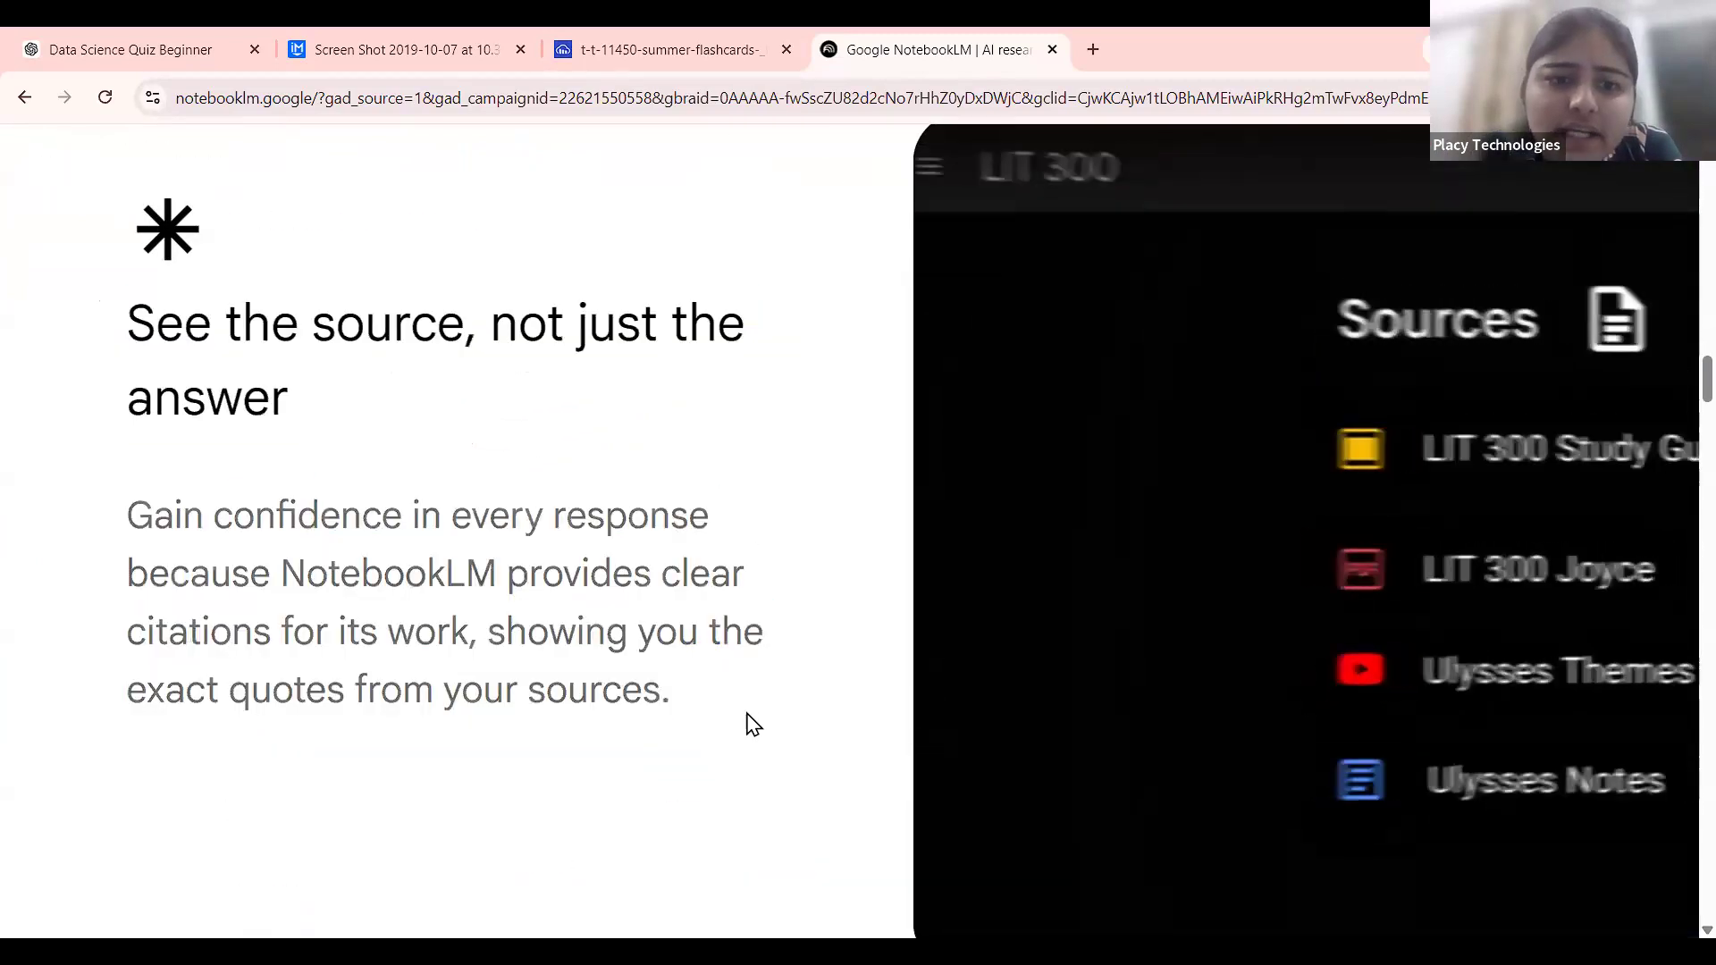
drag(130, 321, 743, 750)
click(743, 750)
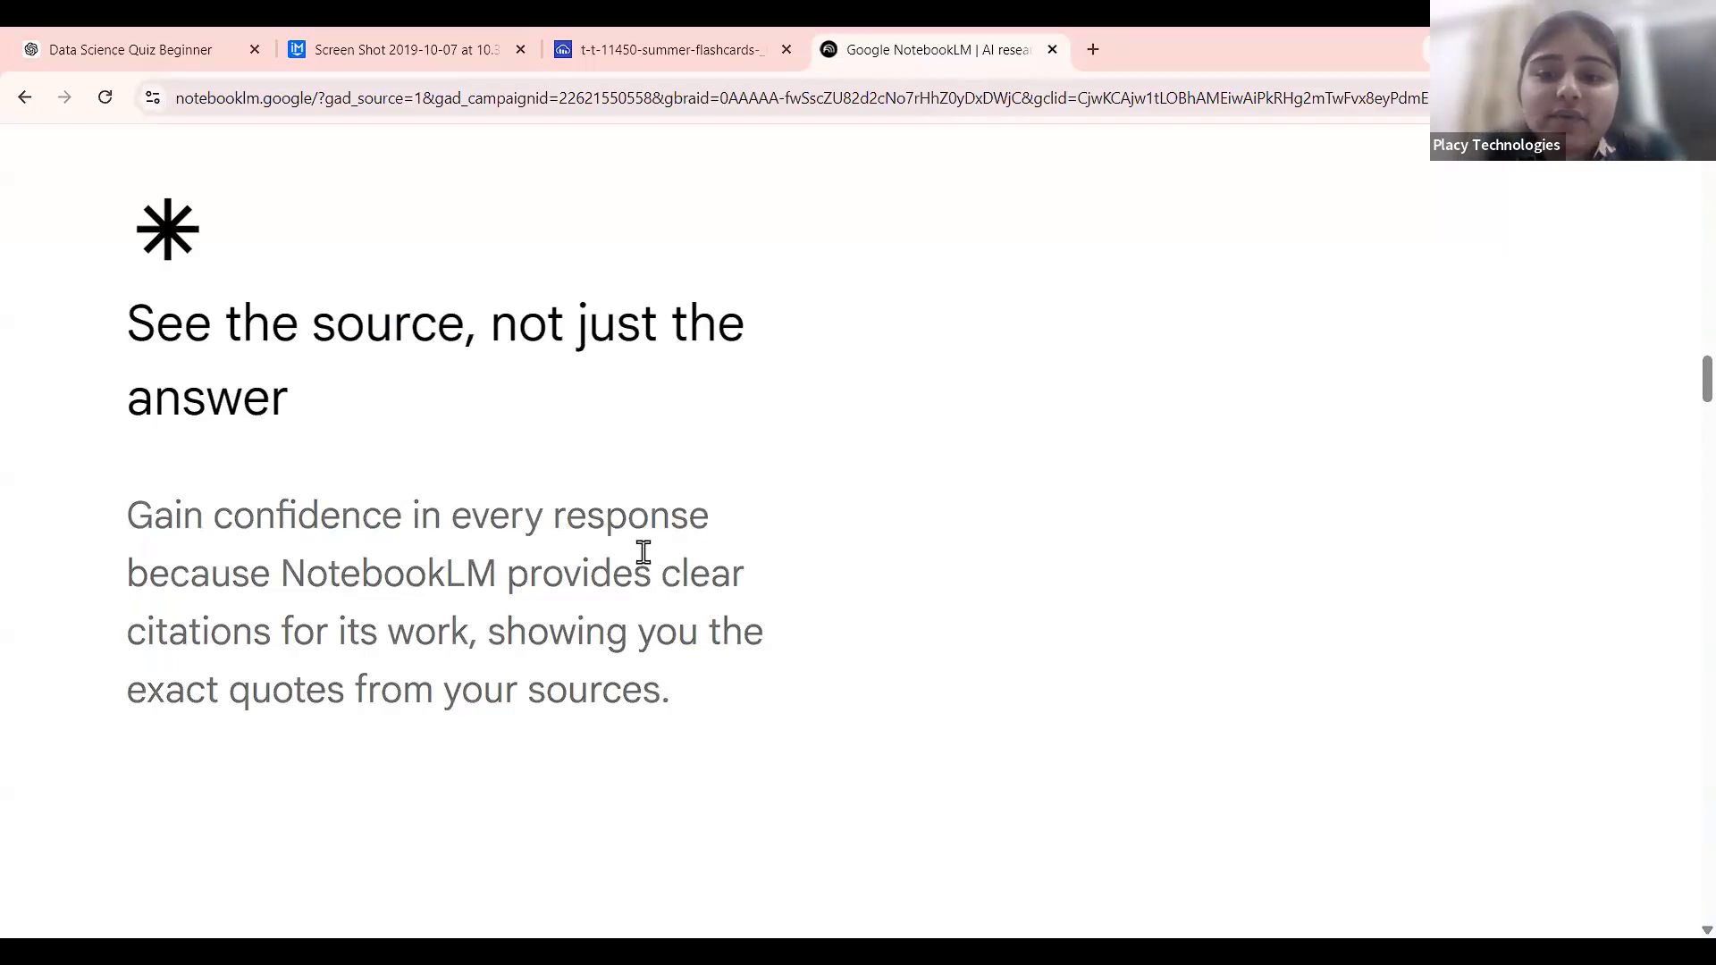
Scroll down to 'How people are using NotebookLM': Power study, Organise your thinking, Spark new ideas.
scroll(1214, 375, down, 2)
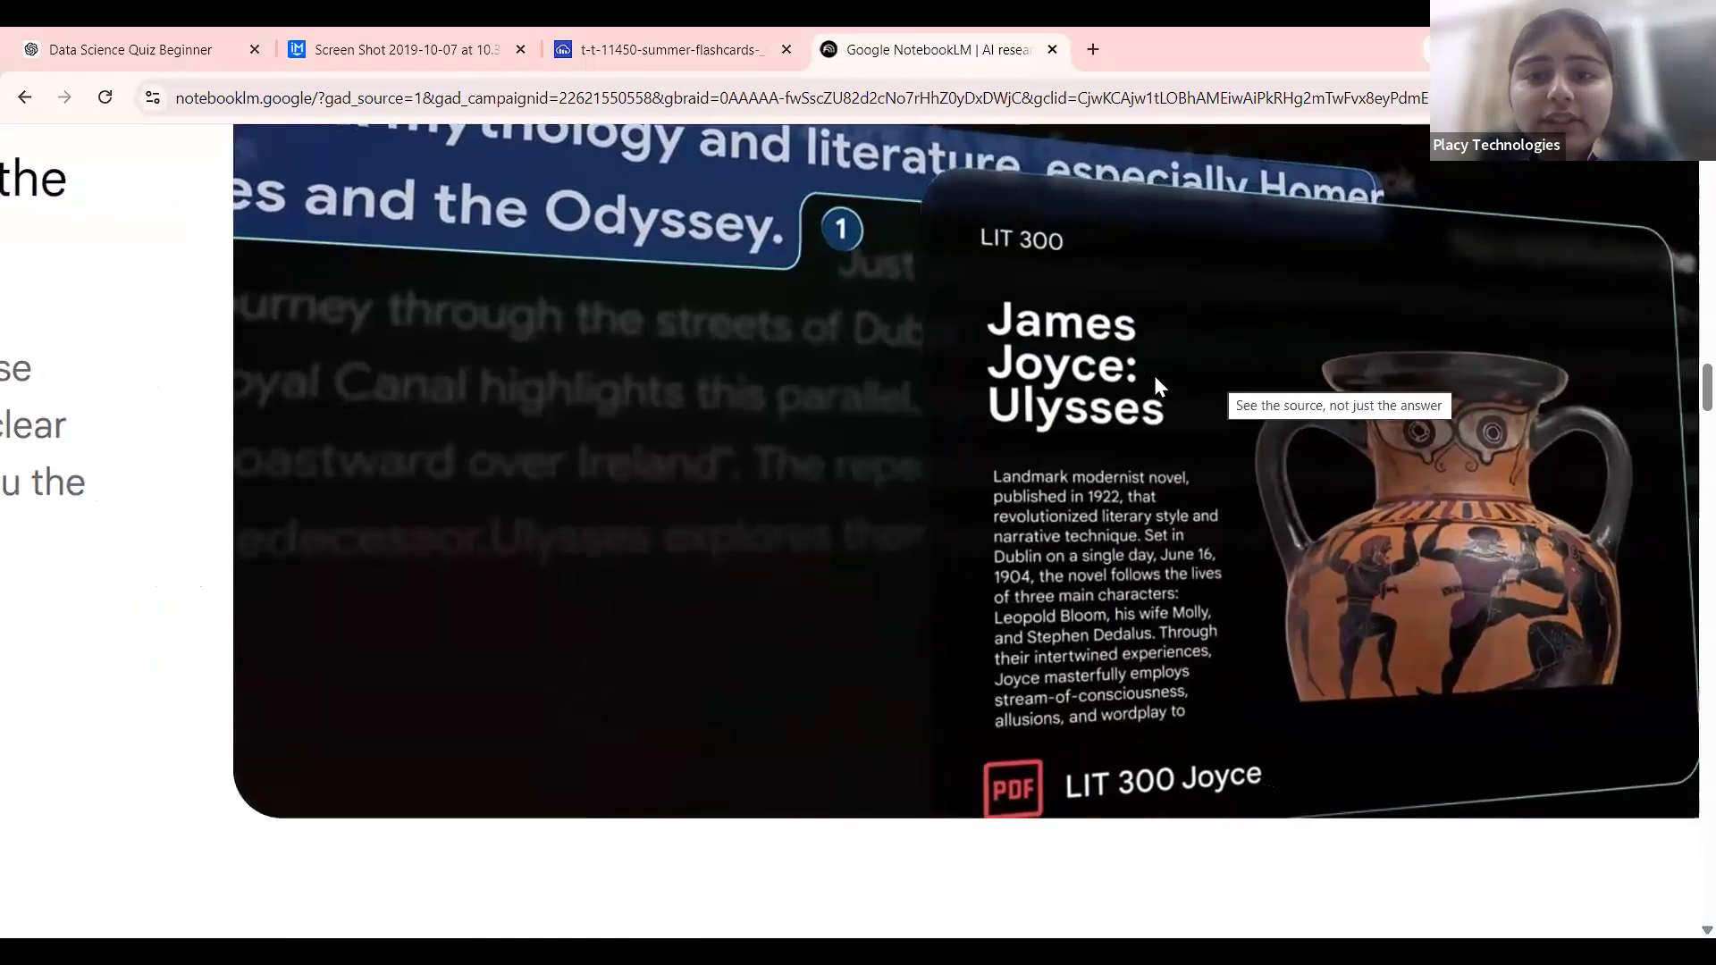
scroll(1155, 384, right, 2)
scroll(930, 420, down, 3)
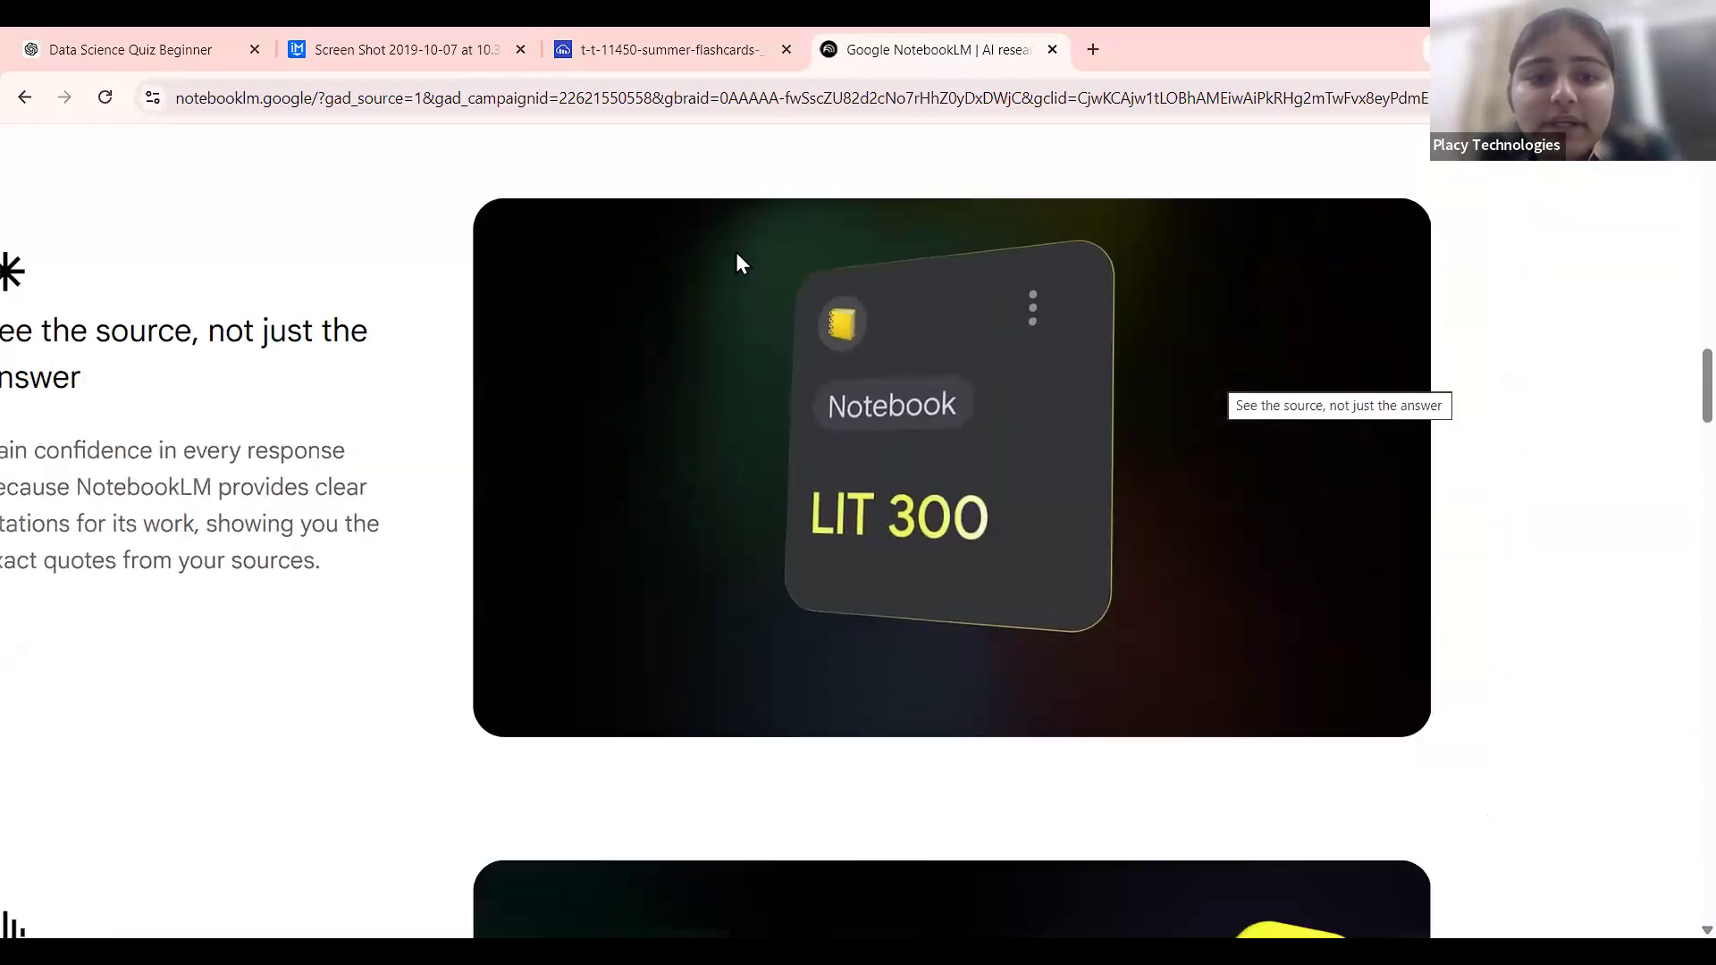
scroll(323, 681, down, 3)
scroll(328, 683, down, 4)
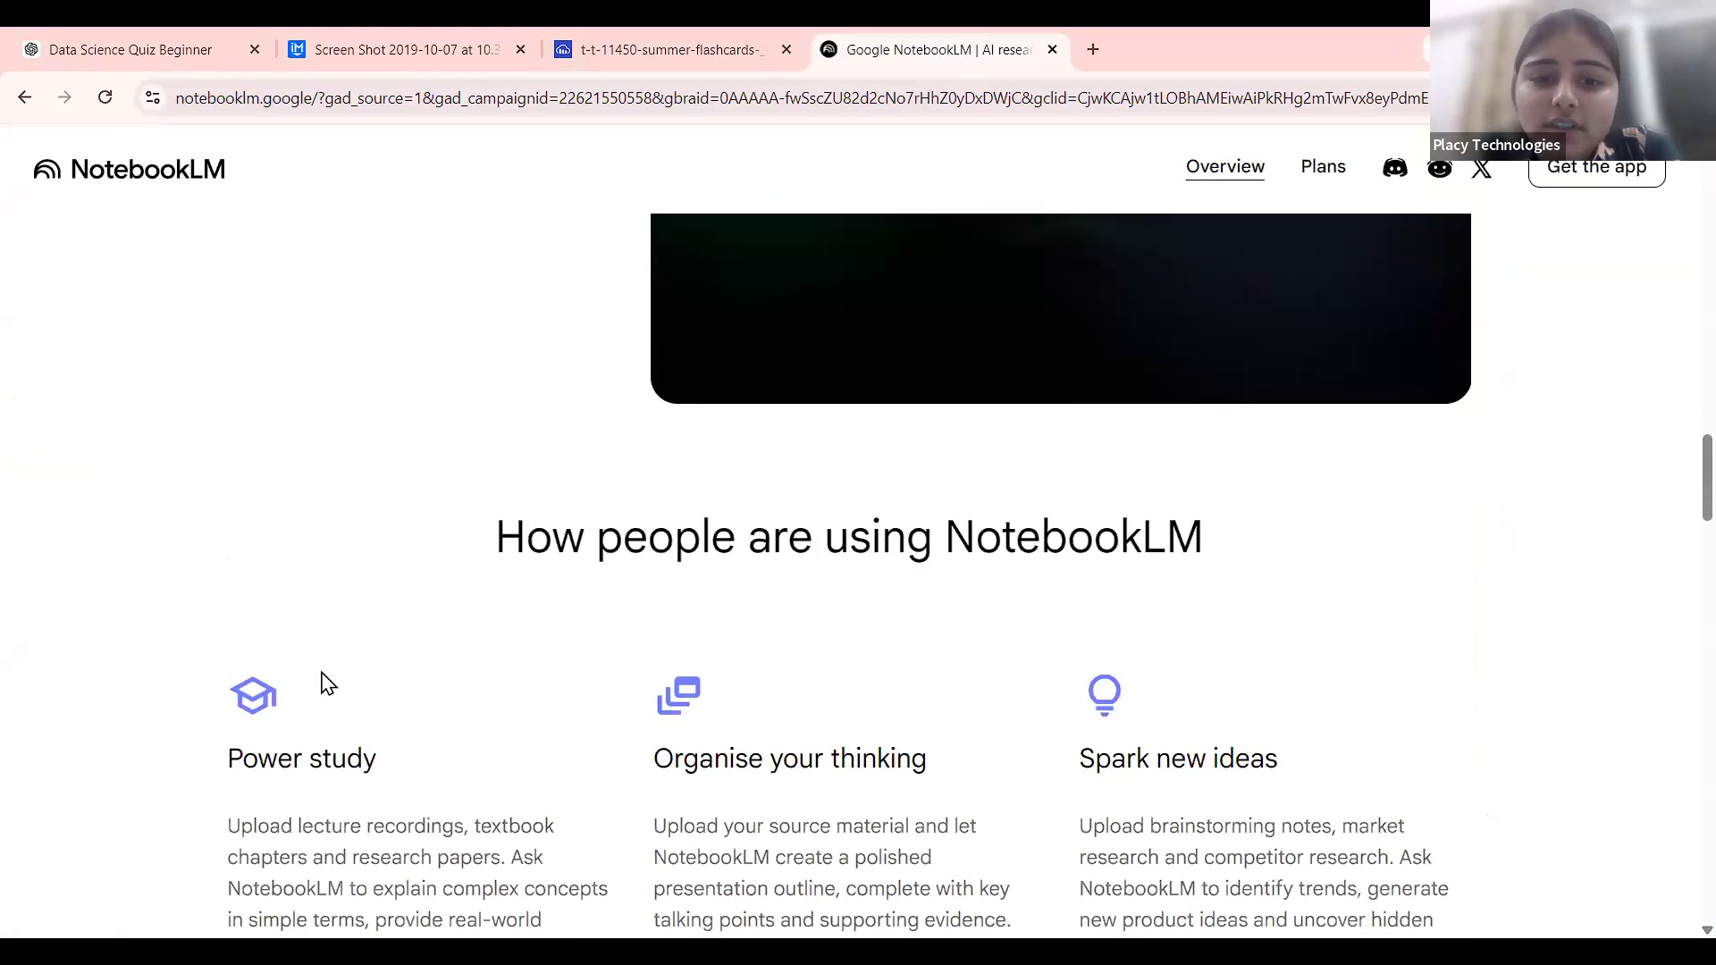
scroll(345, 555, up, 4)
scroll(352, 540, up, 4)
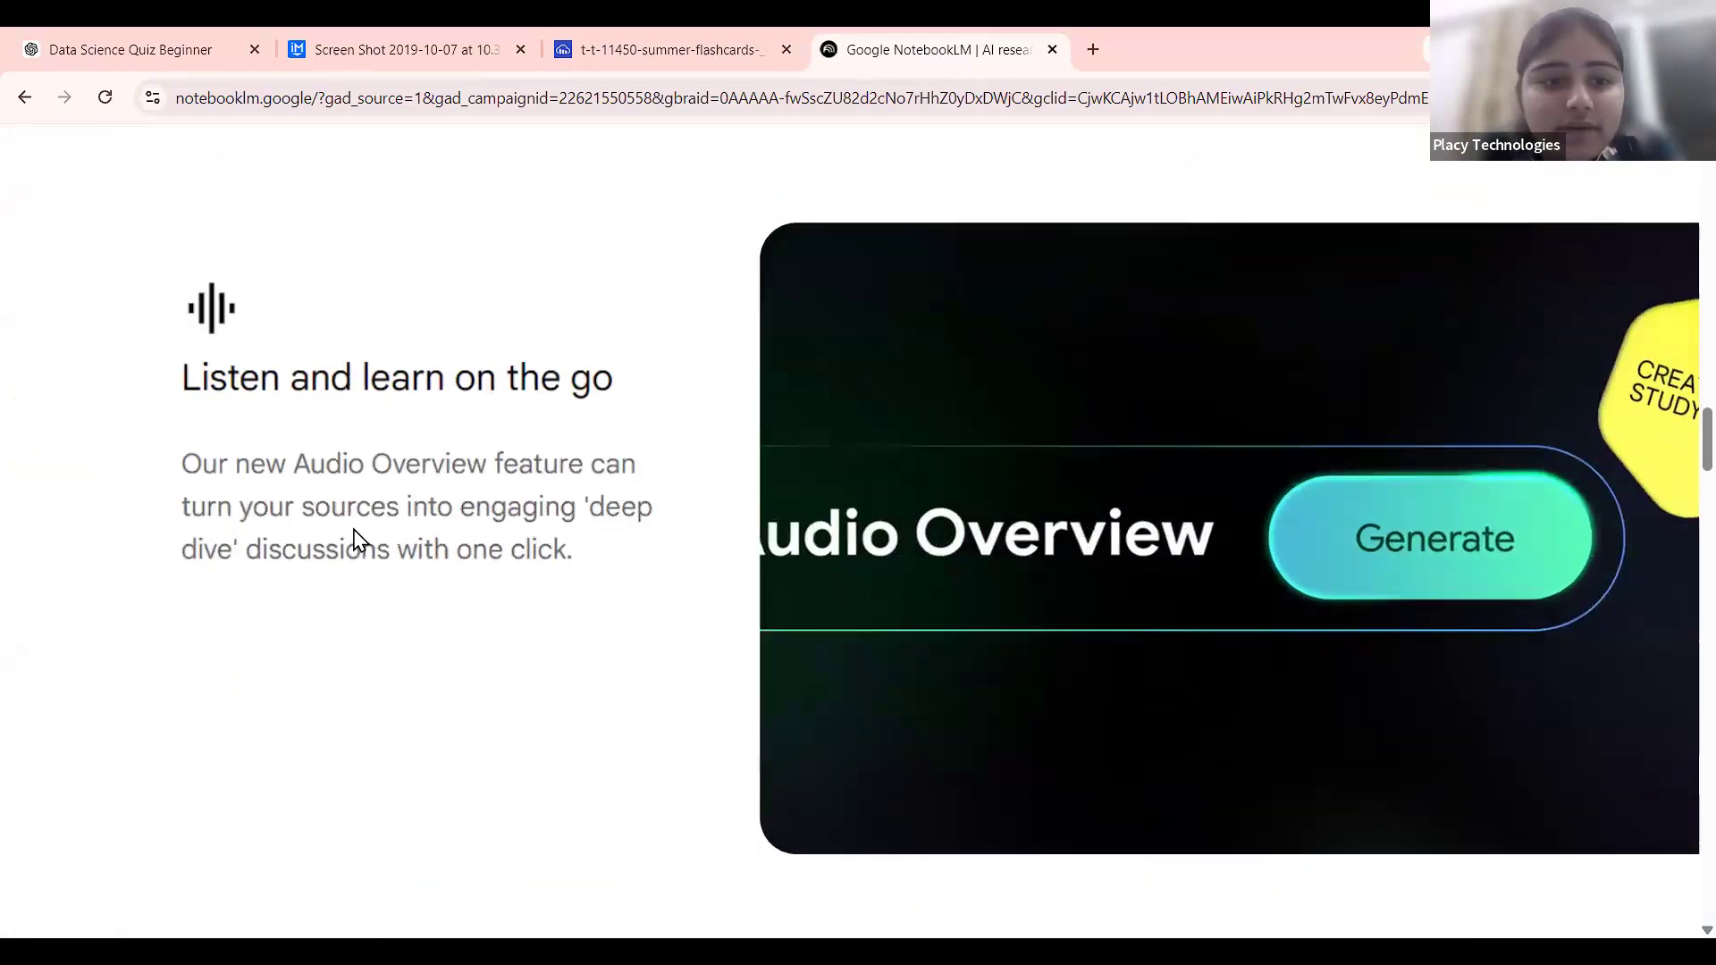
drag(181, 417, 670, 574)
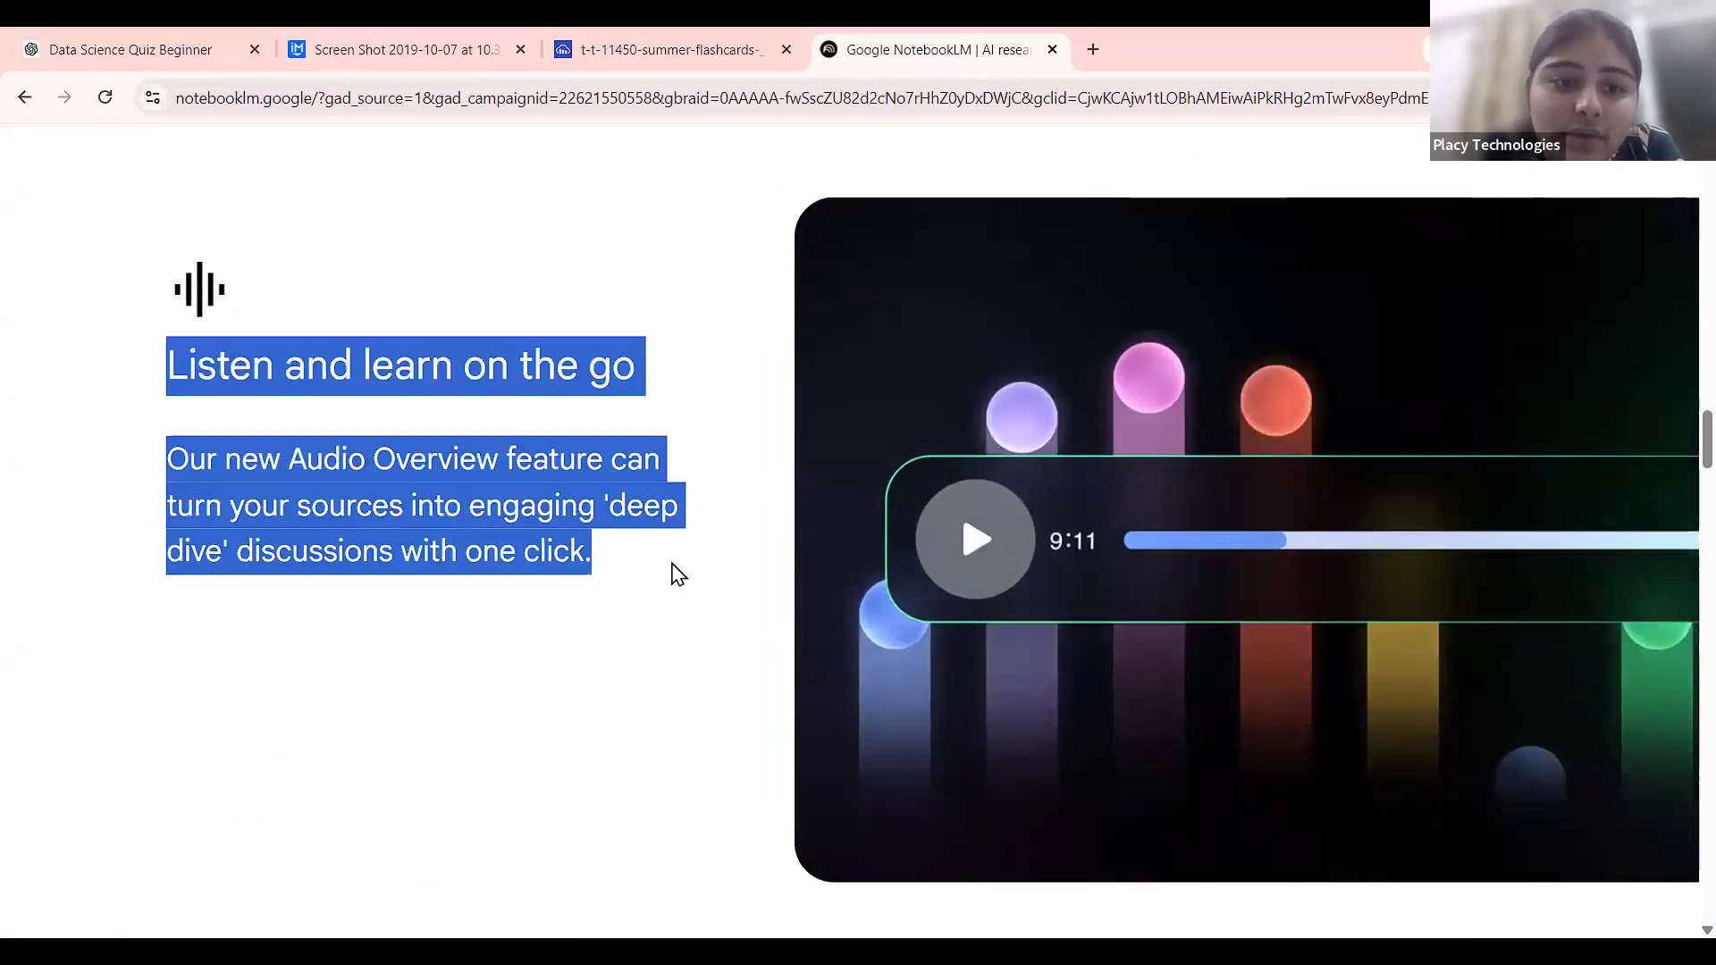
click(670, 575)
scroll(769, 566, down, 3)
scroll(1028, 579, up, 1)
scroll(1099, 801, up, 1)
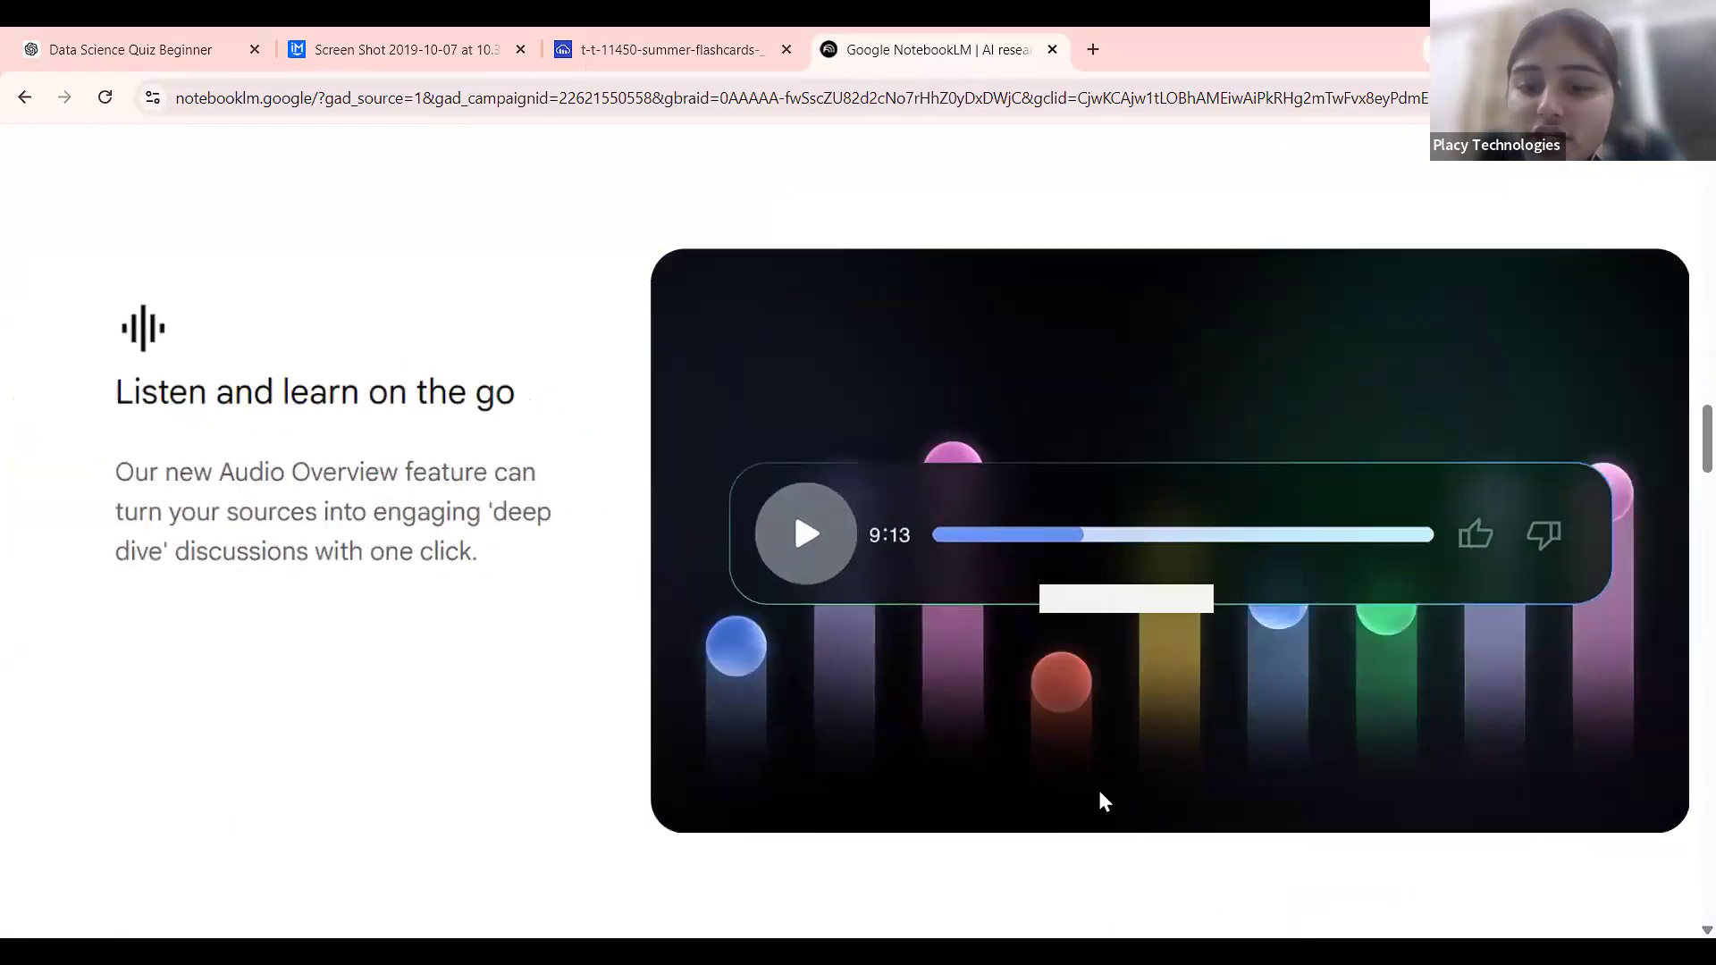
scroll(1099, 801, down, 3)
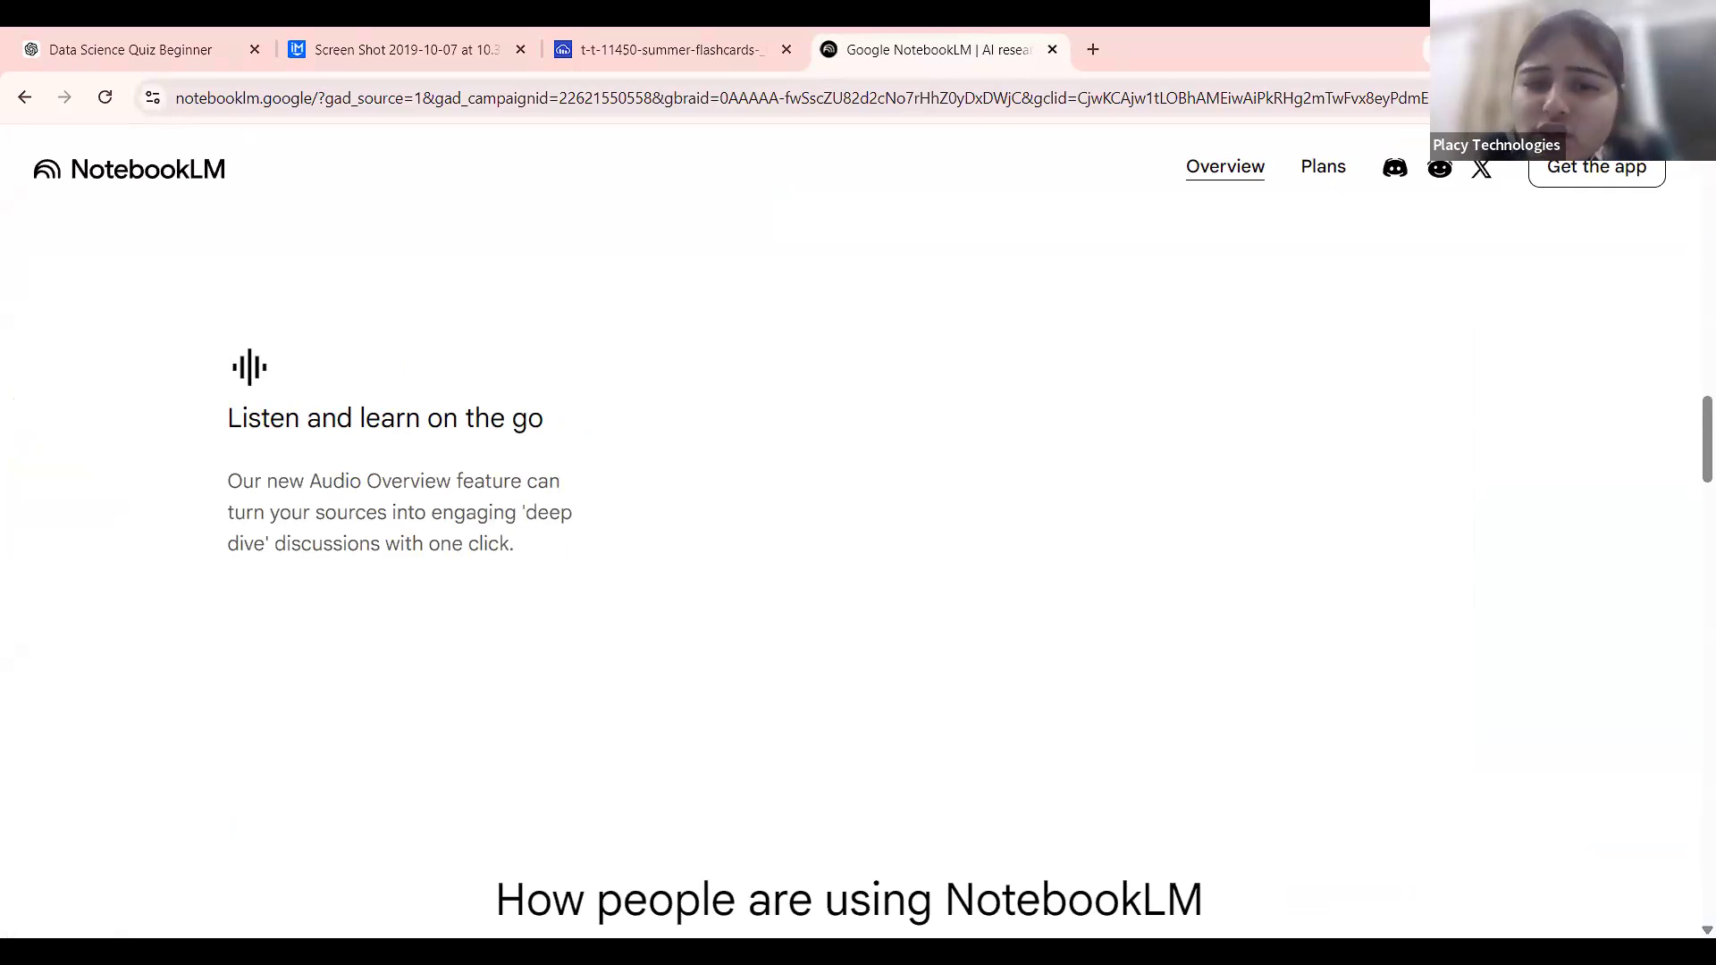
scroll(531, 415, down, 6)
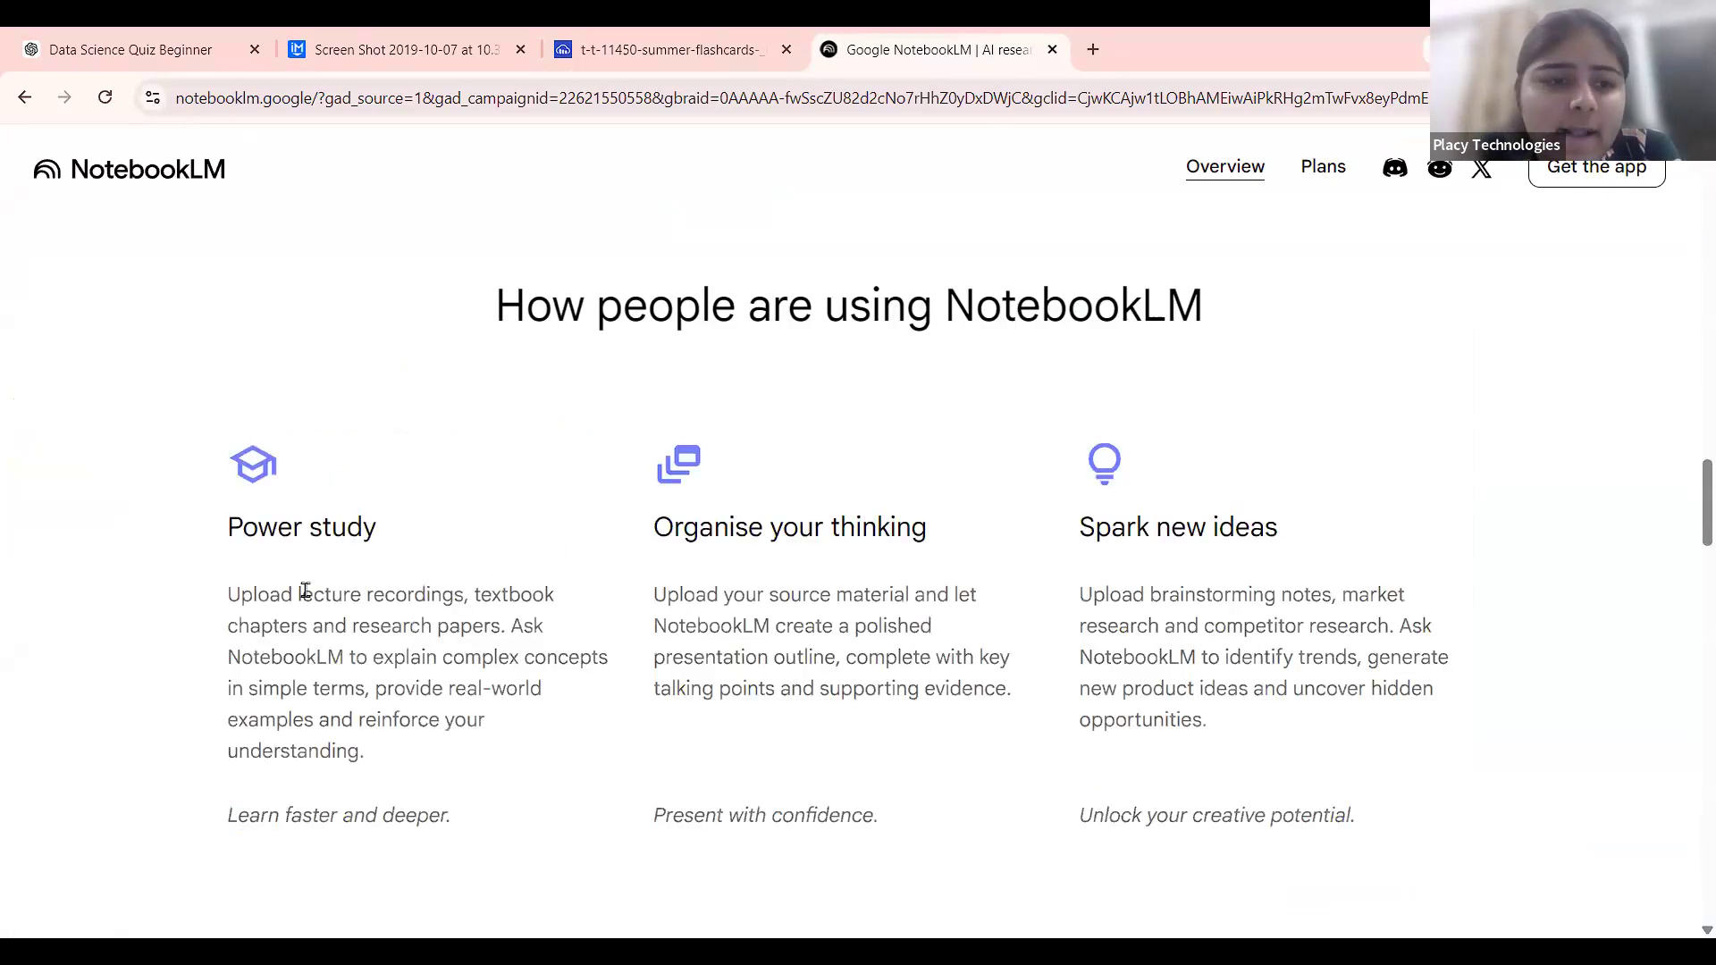
scroll(304, 591, down, 2)
scroll(304, 591, up, 5)
scroll(304, 591, up, 1)
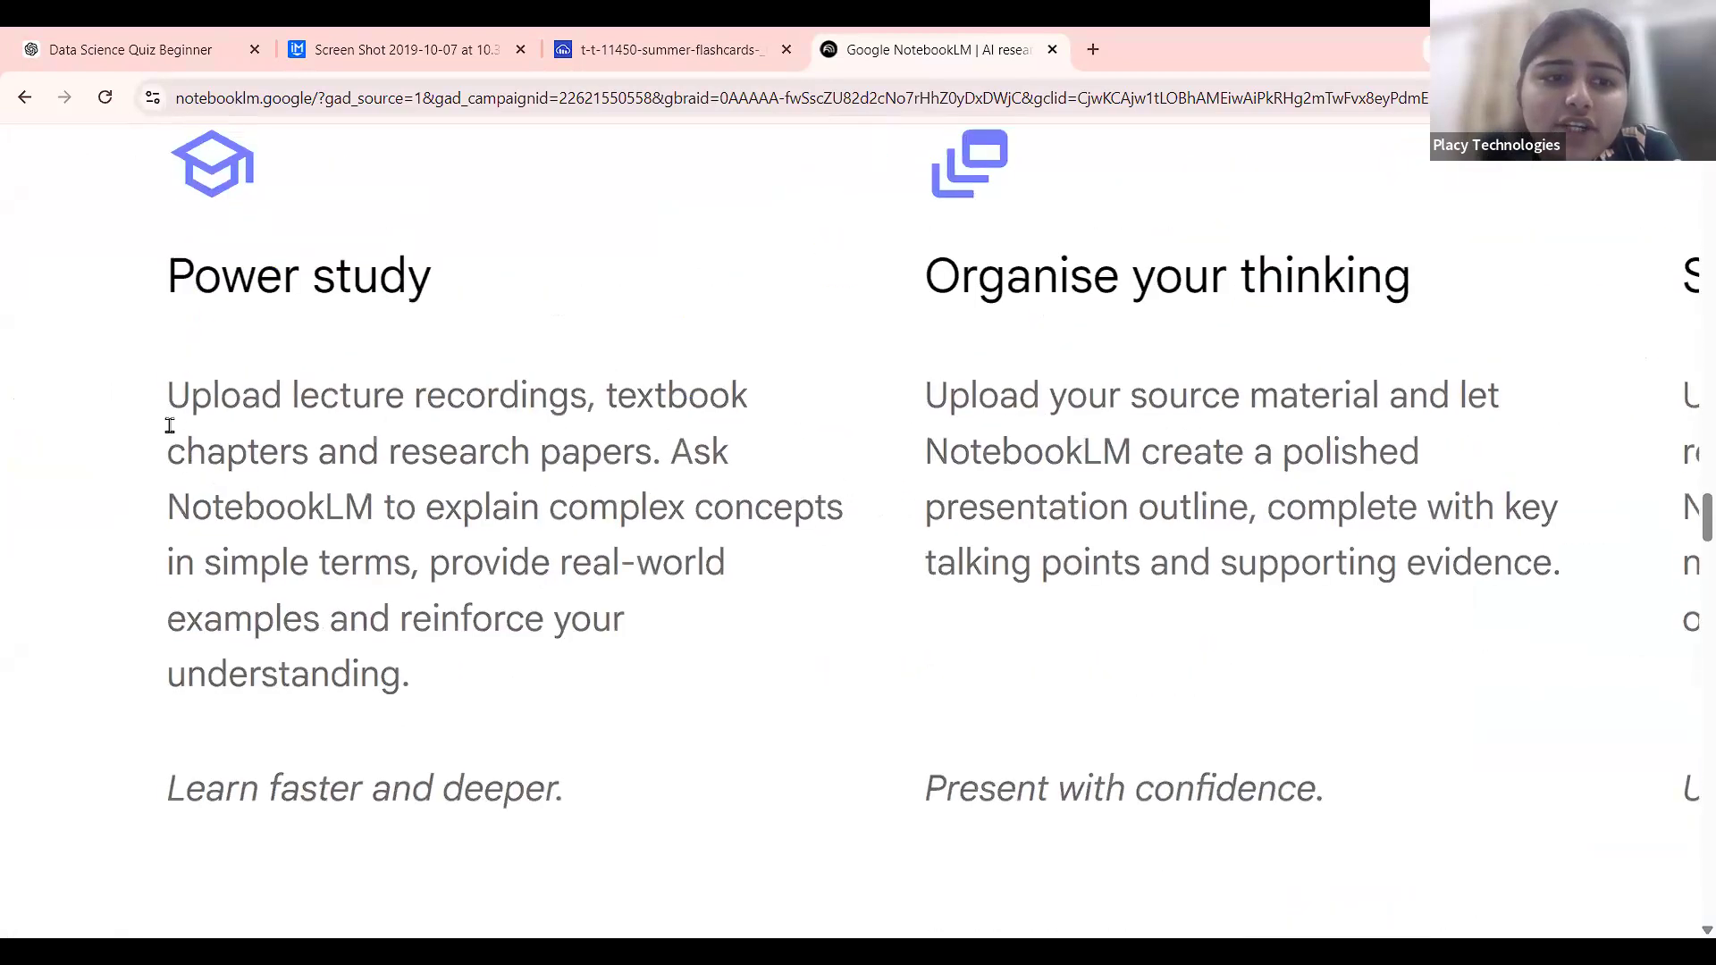
drag(168, 402, 558, 461)
click(567, 463)
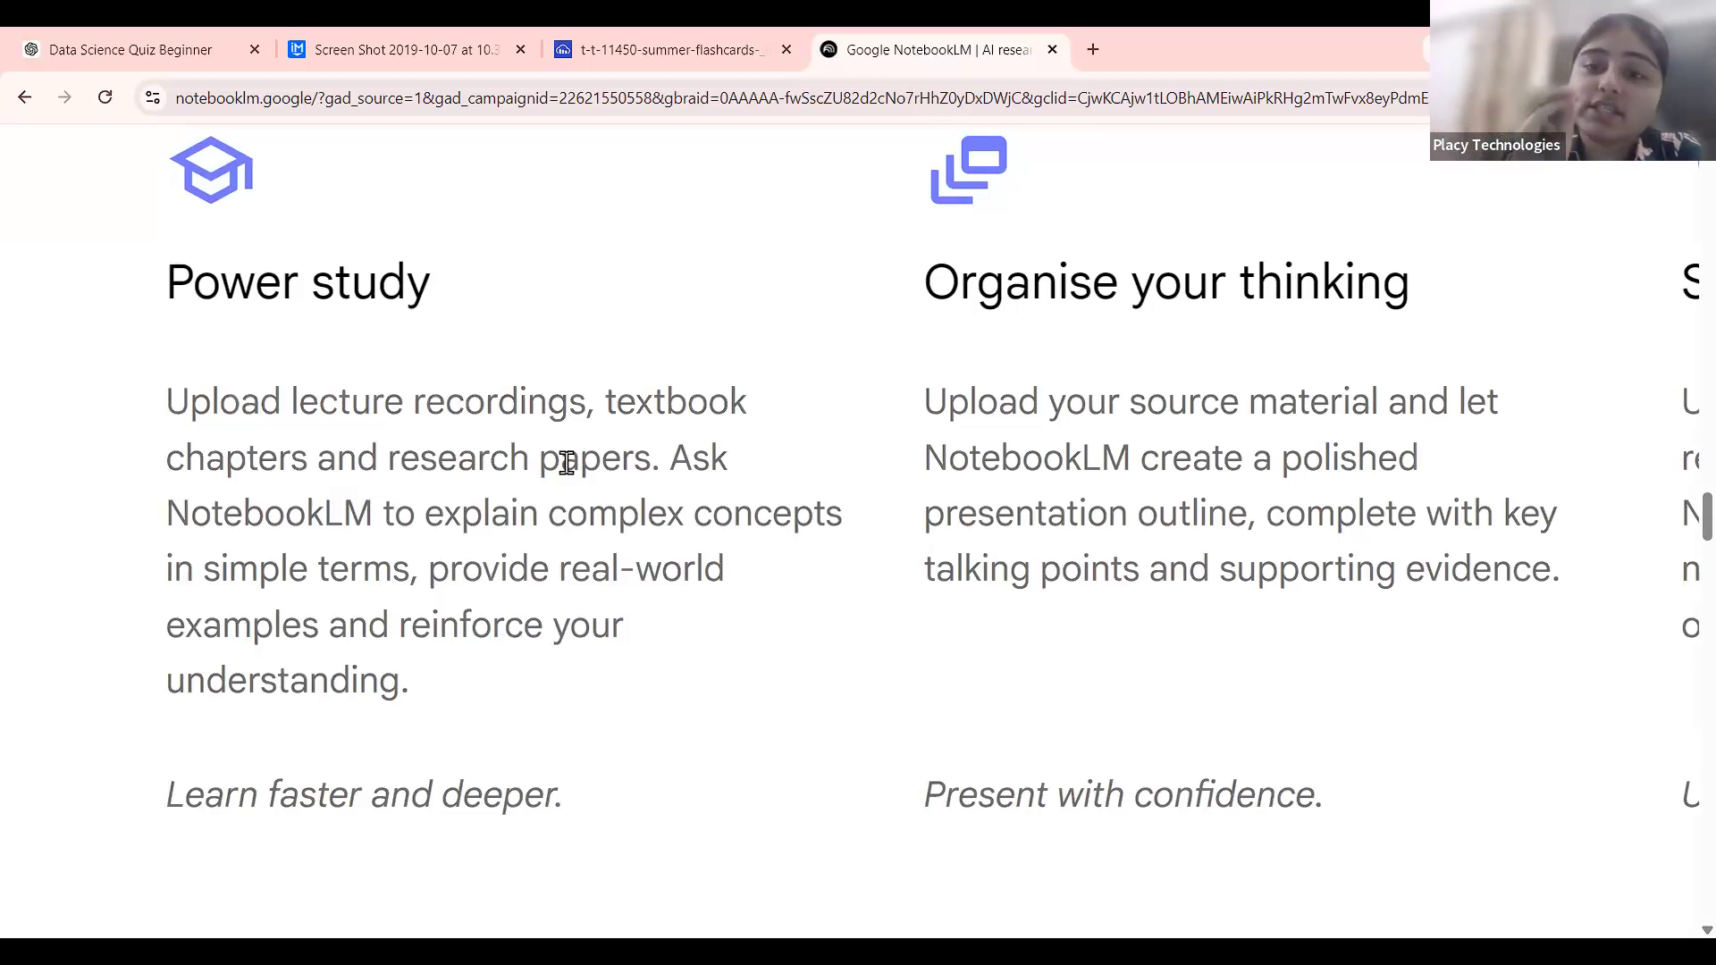
scroll(1076, 503, right, 4)
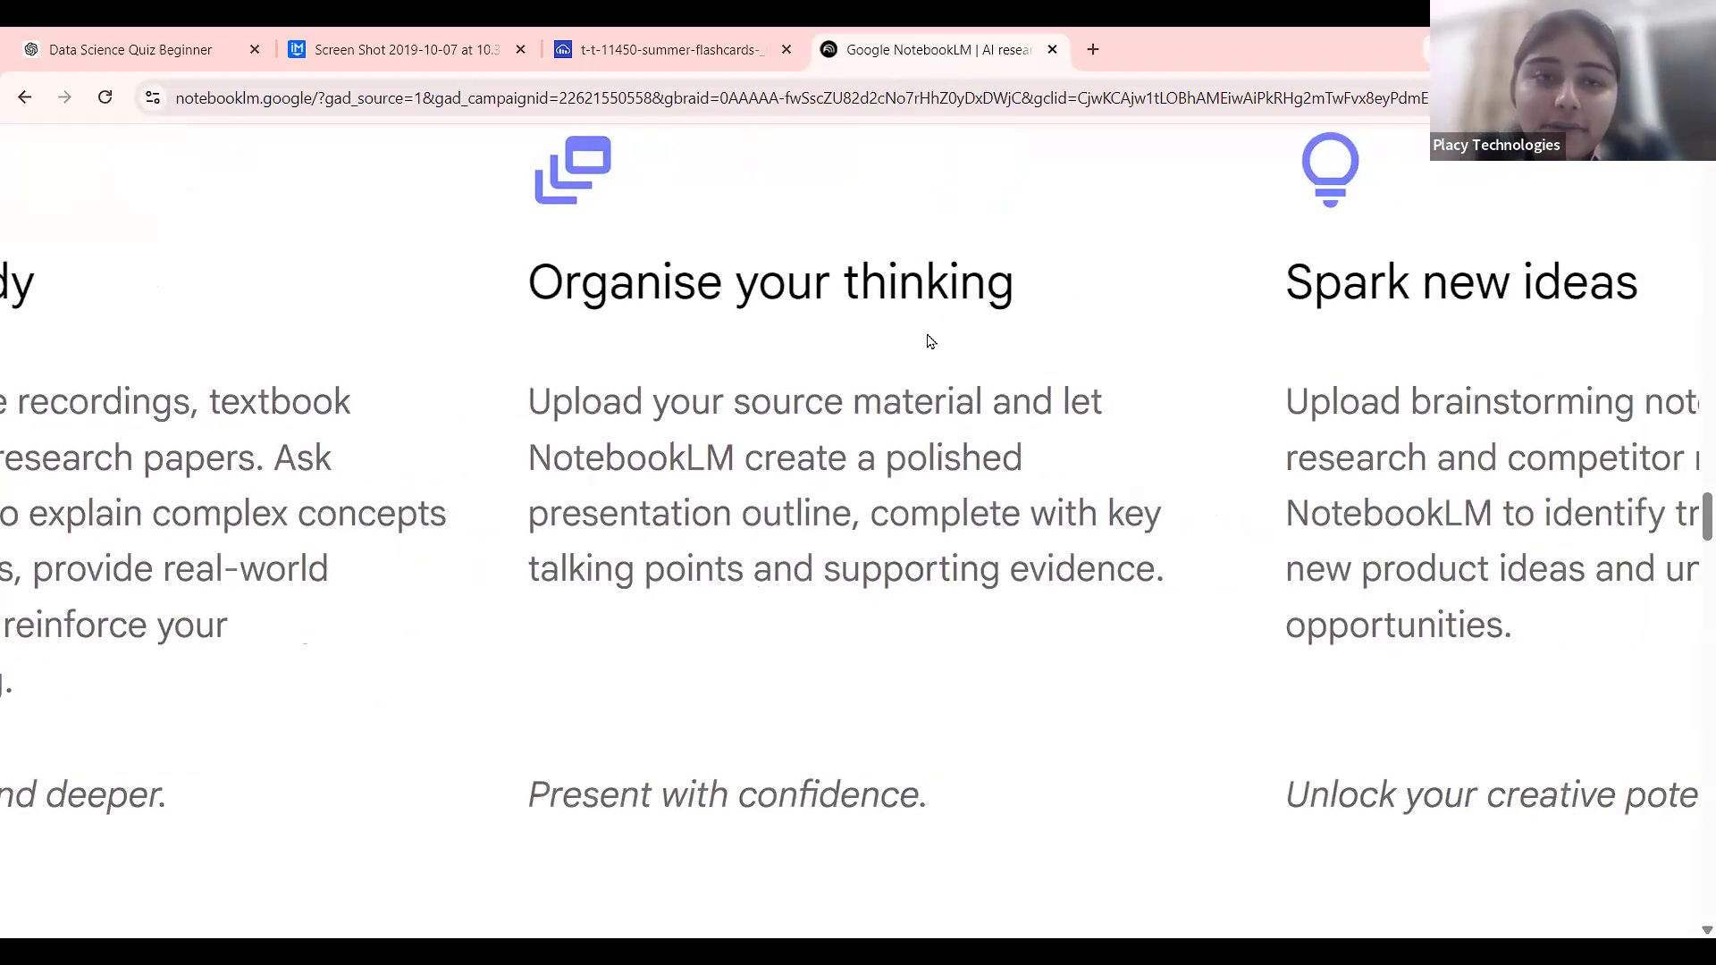
scroll(927, 335, up, 1)
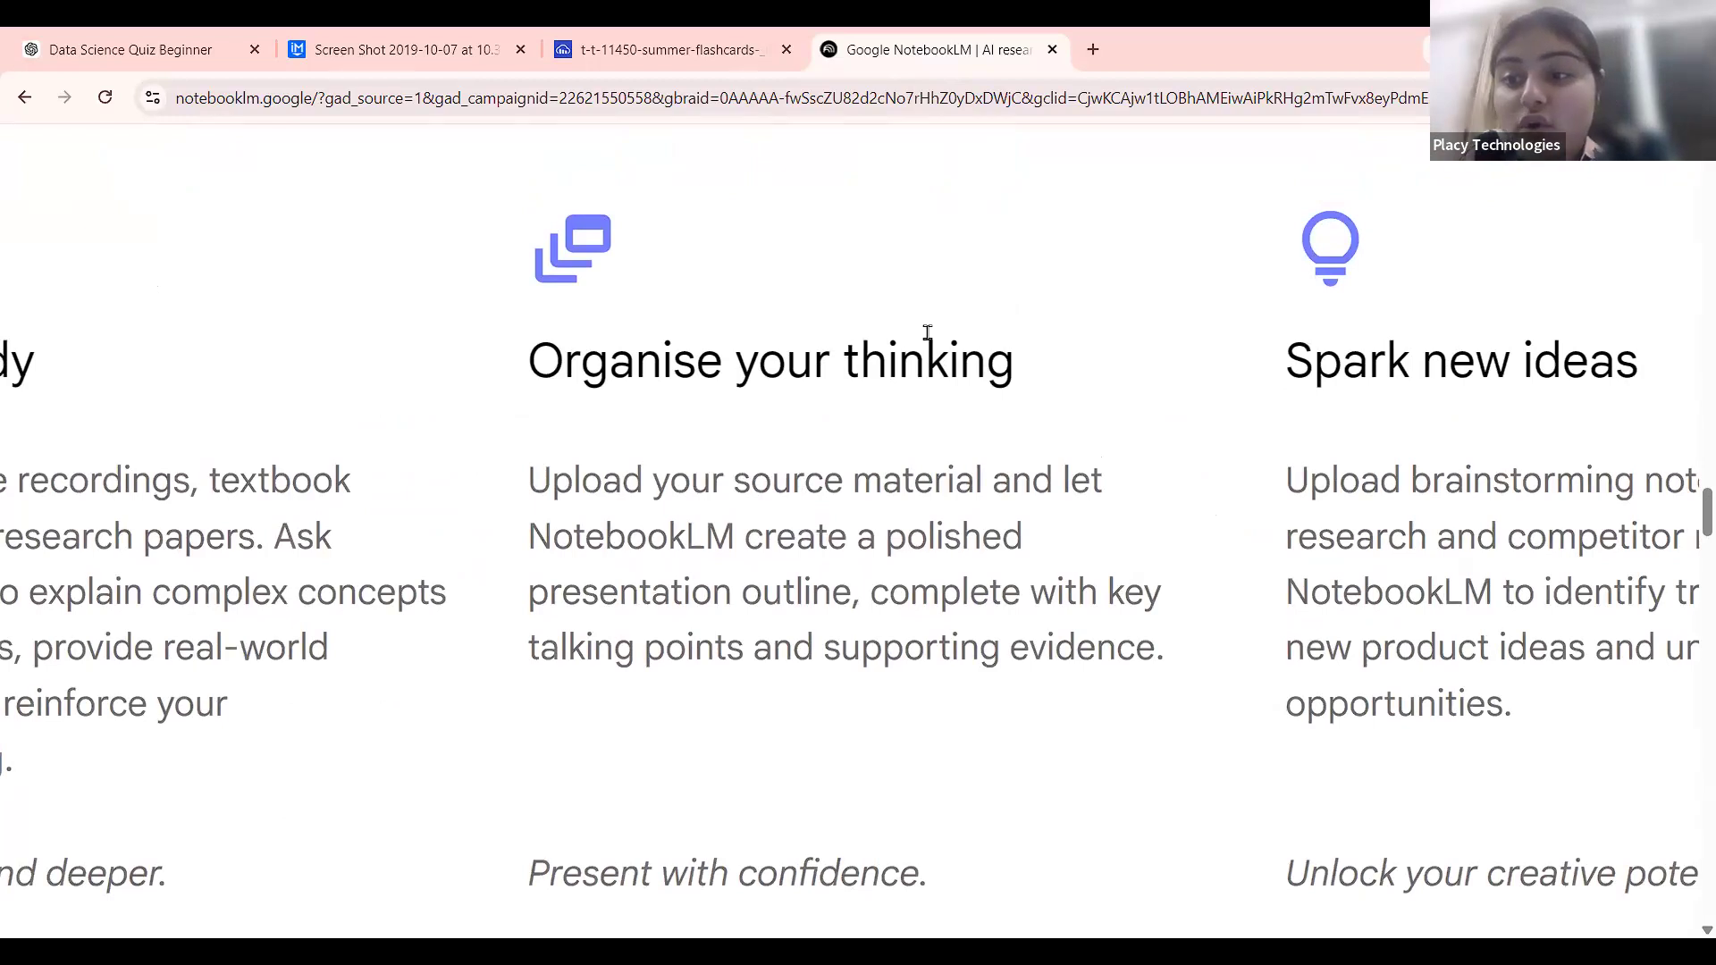
scroll(926, 338, right, 1)
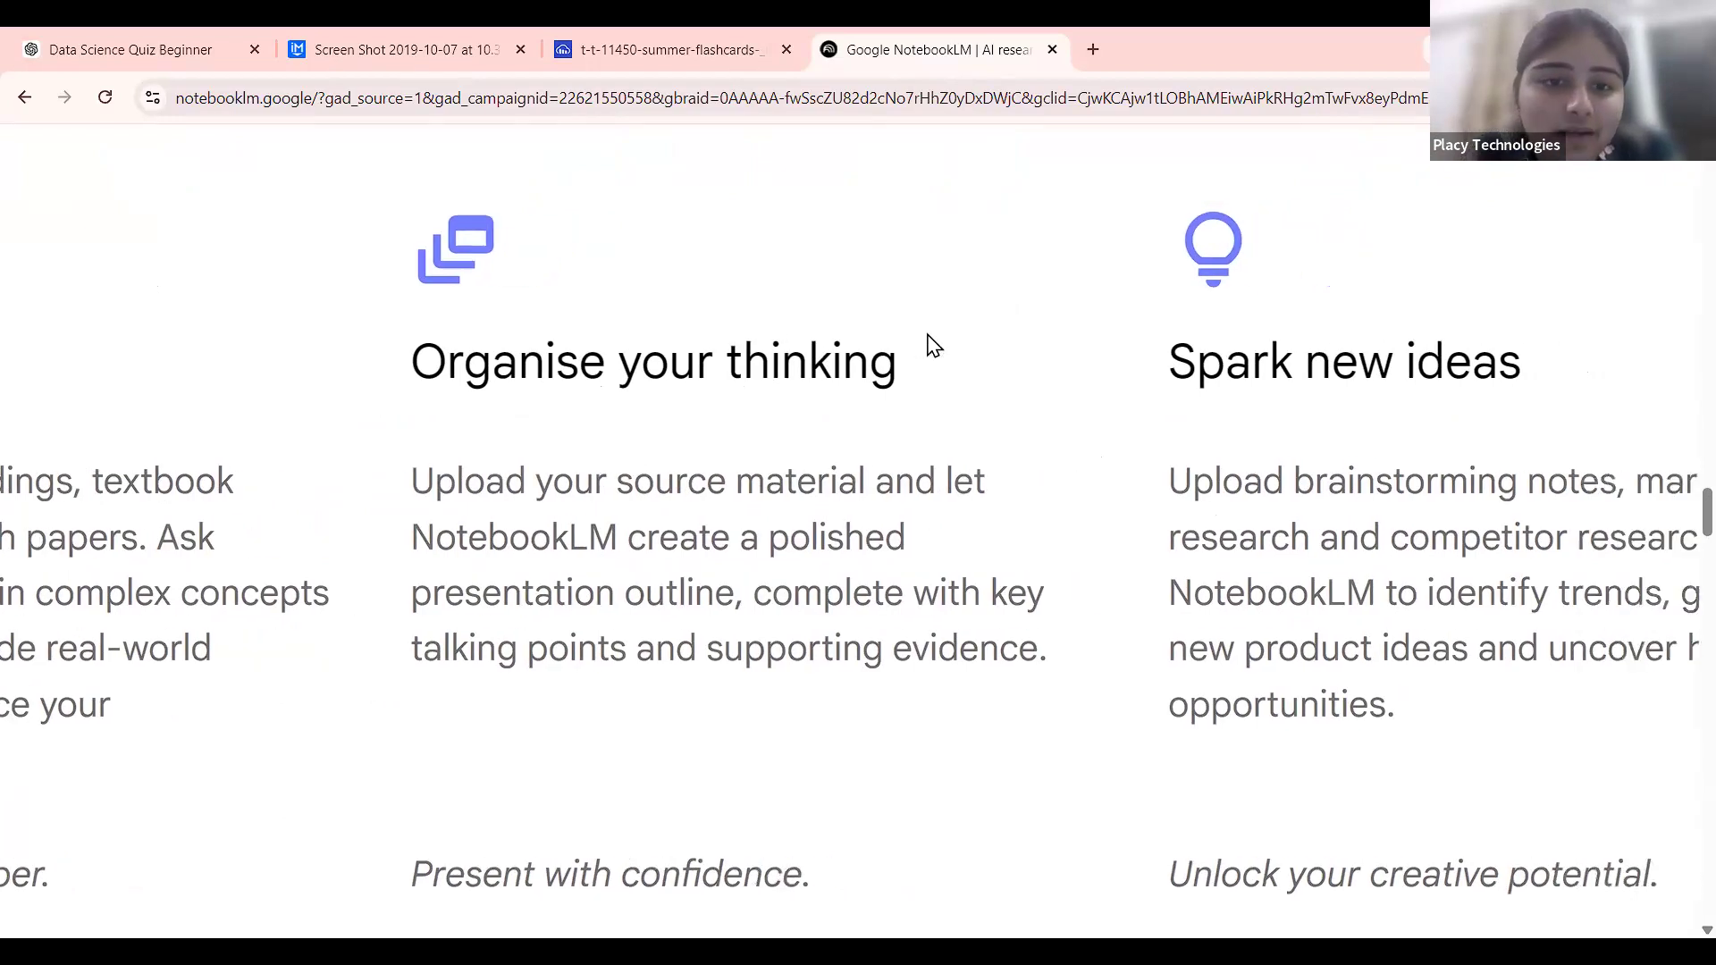
scroll(728, 529, right, 2)
scroll(920, 519, down, 5)
scroll(920, 523, down, 10)
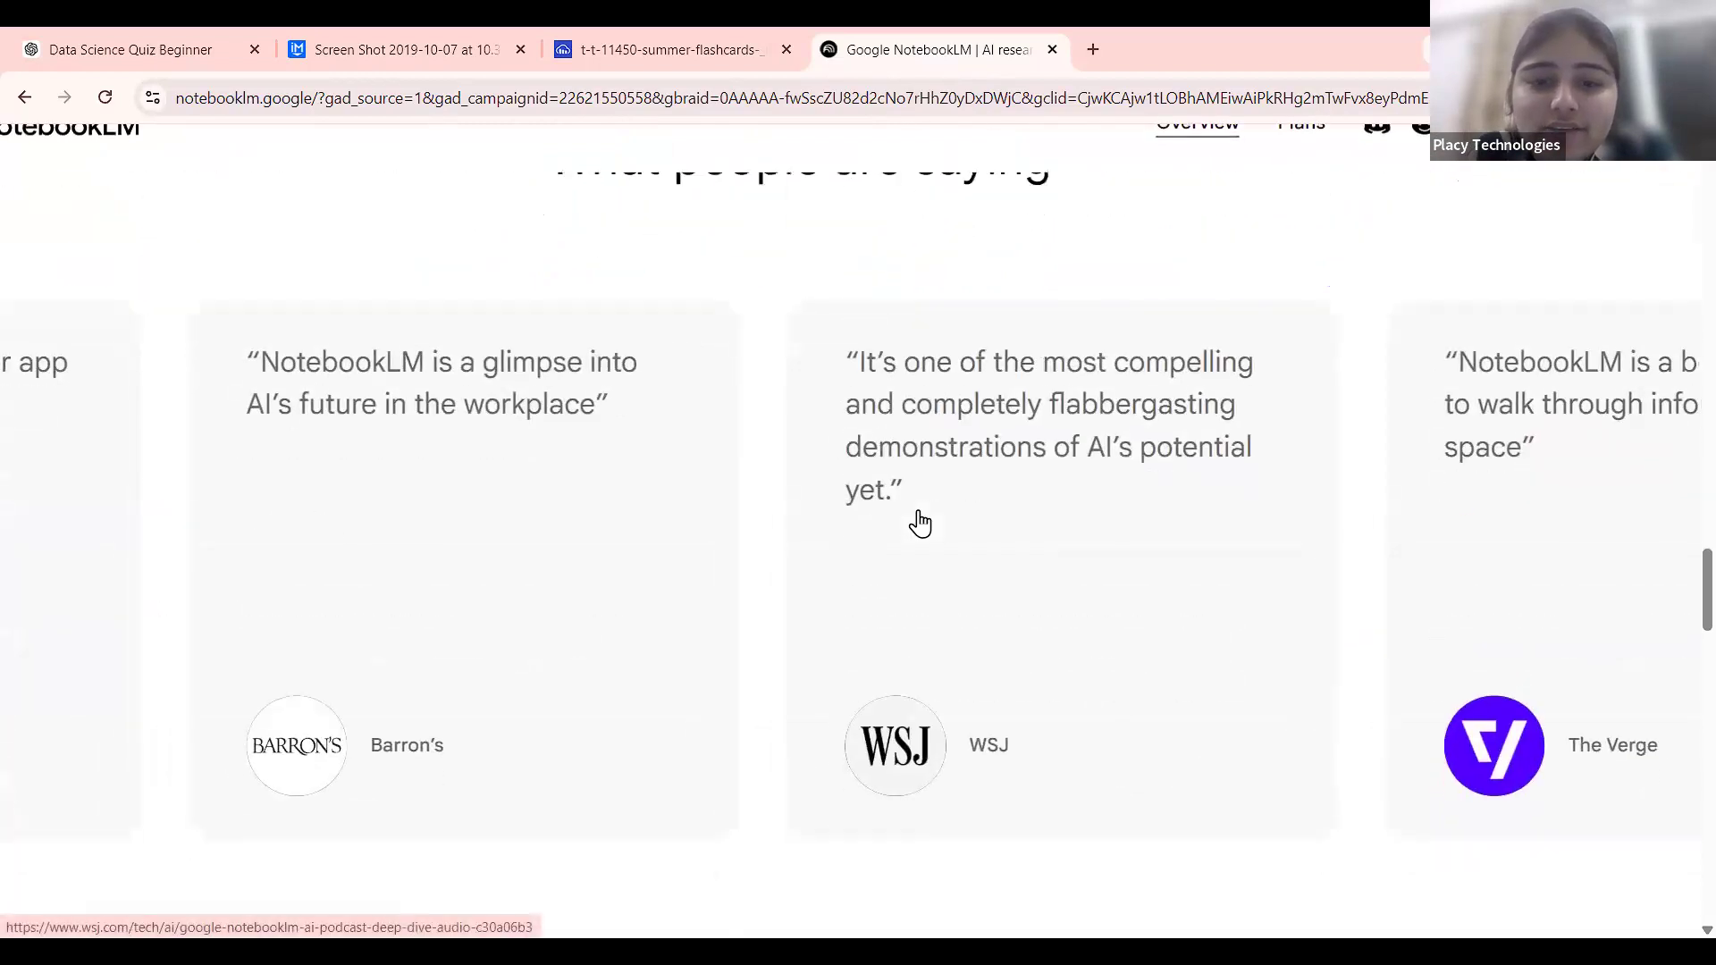
scroll(925, 523, down, 6)
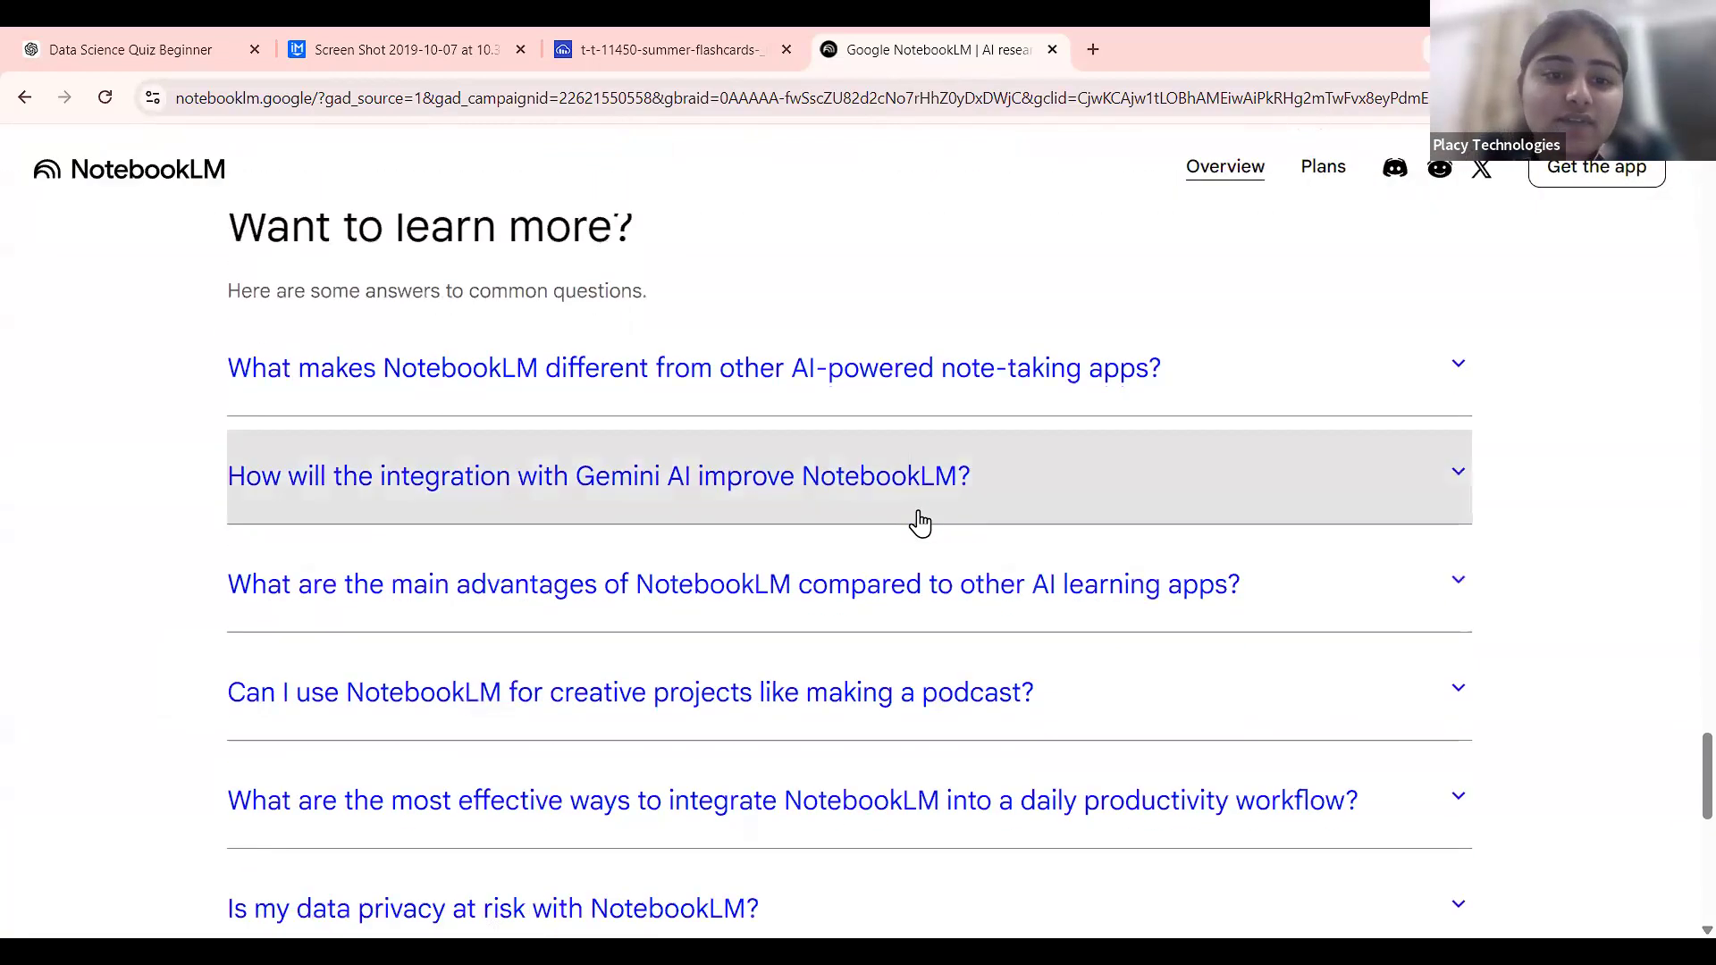
scroll(925, 522, up, 15)
scroll(923, 522, up, 10)
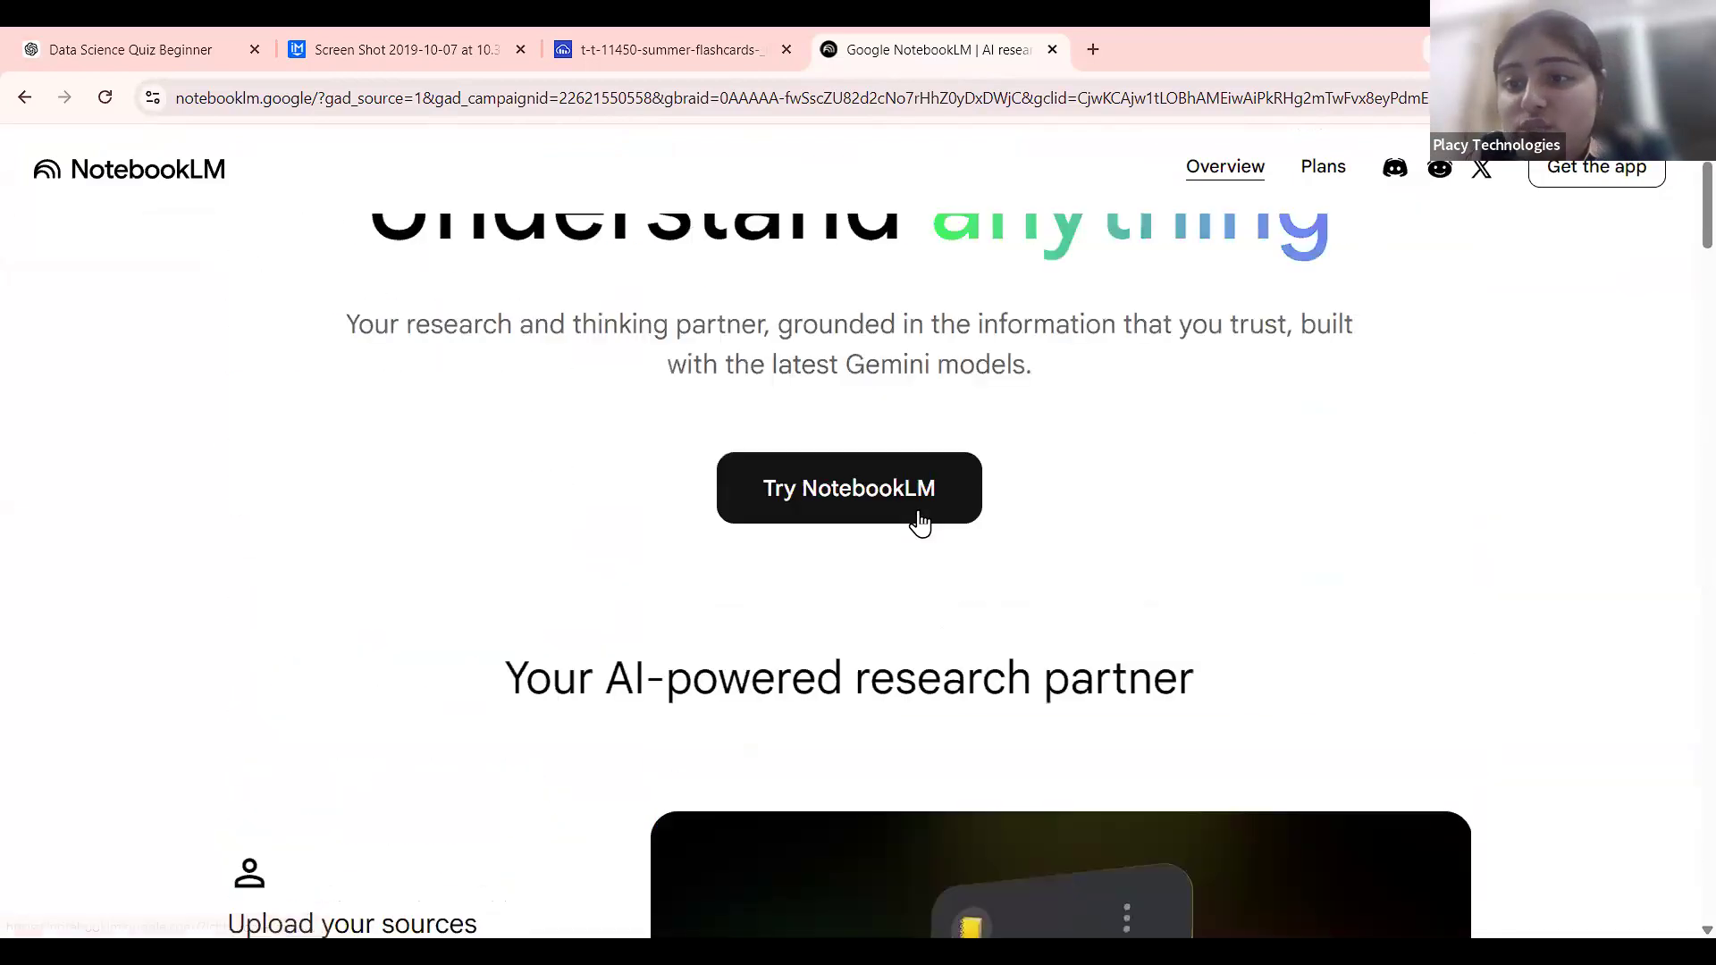
scroll(901, 593, down, 2)
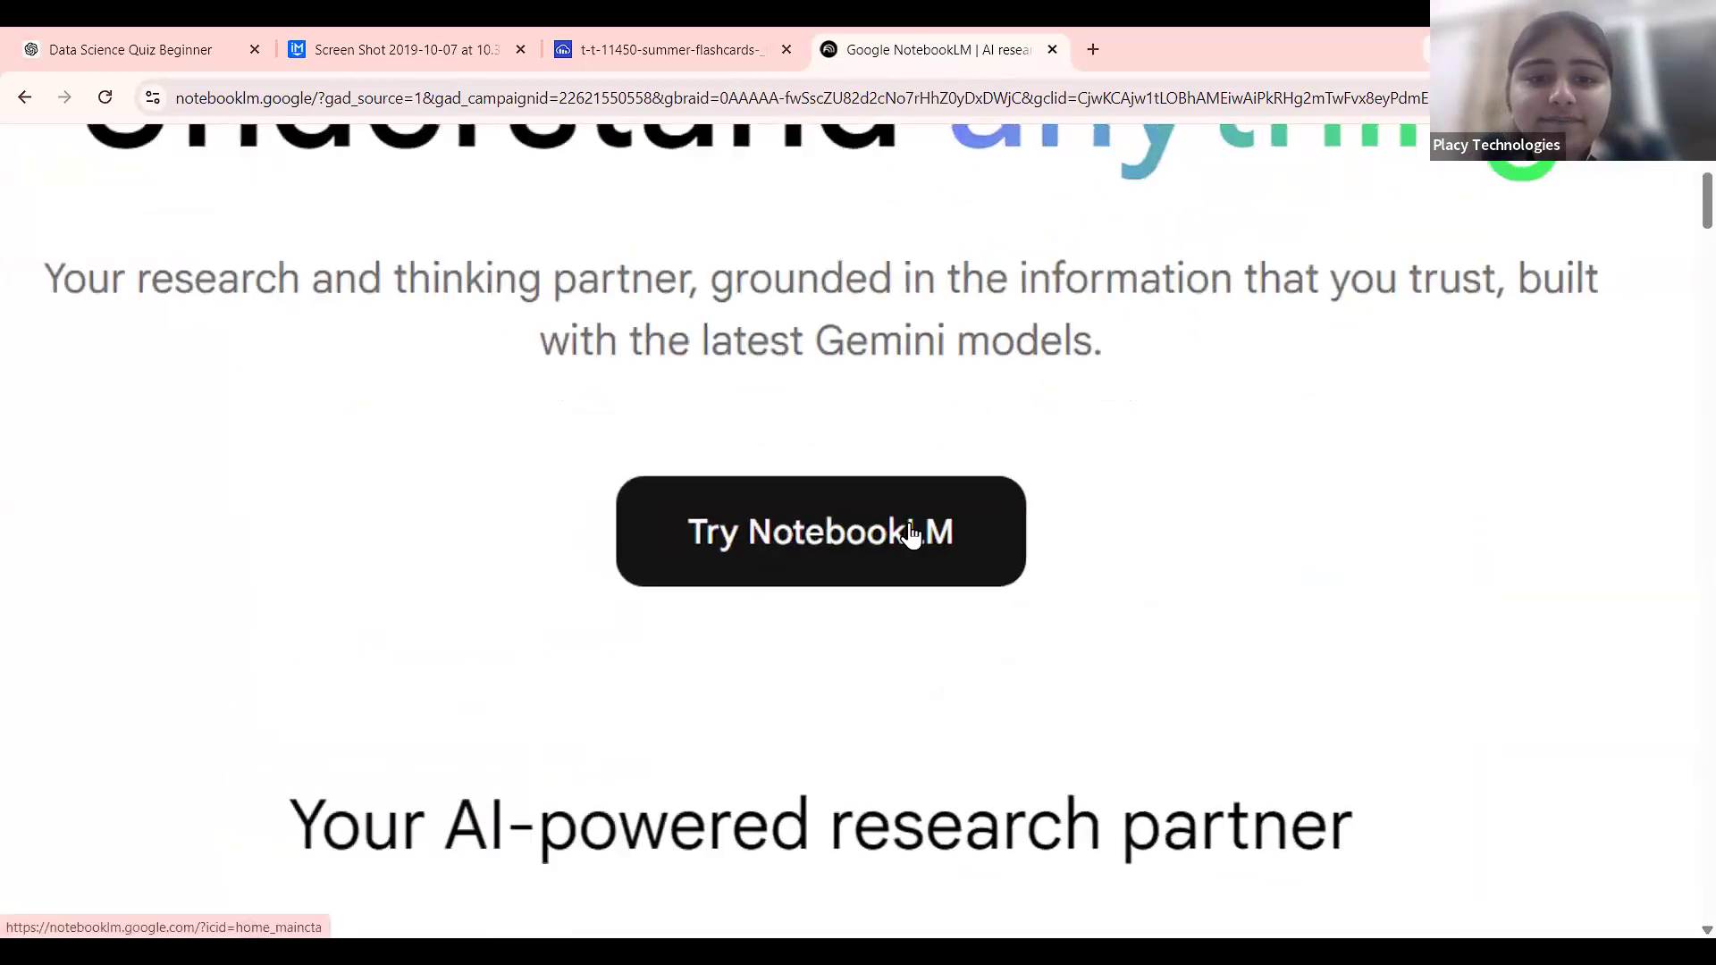
Open the NotebookLM app via Try NotebookLM and check the featured and Recent notebooks sections.
click(908, 523)
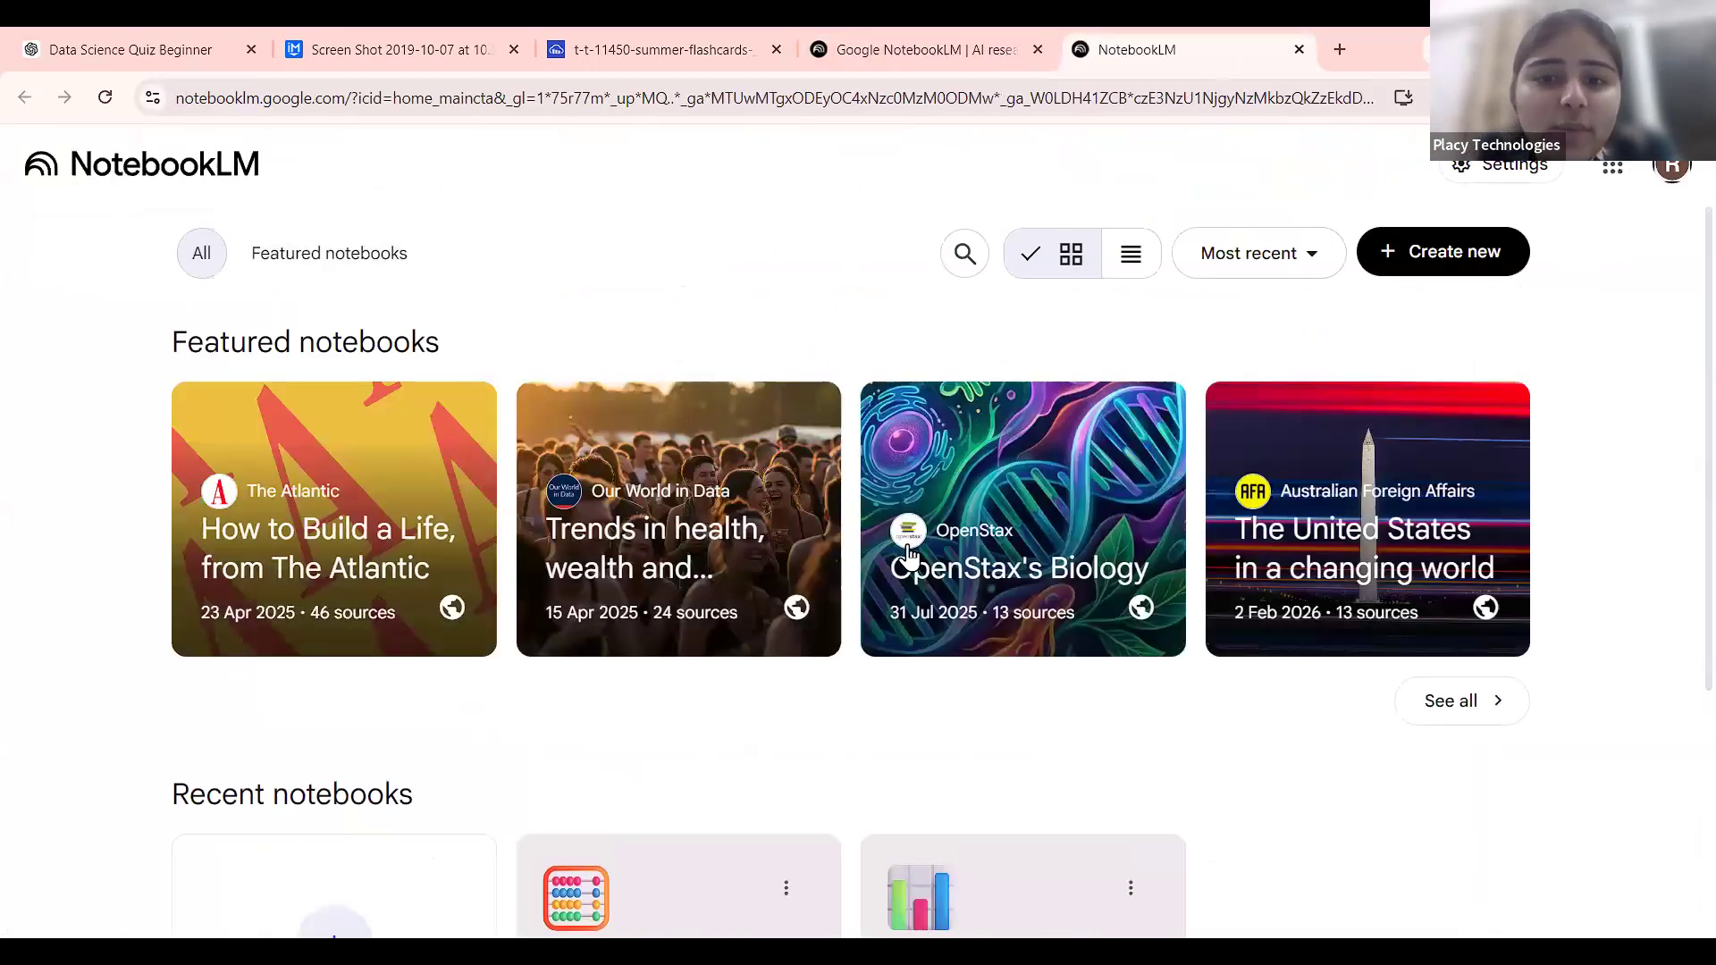
scroll(909, 554, down, 4)
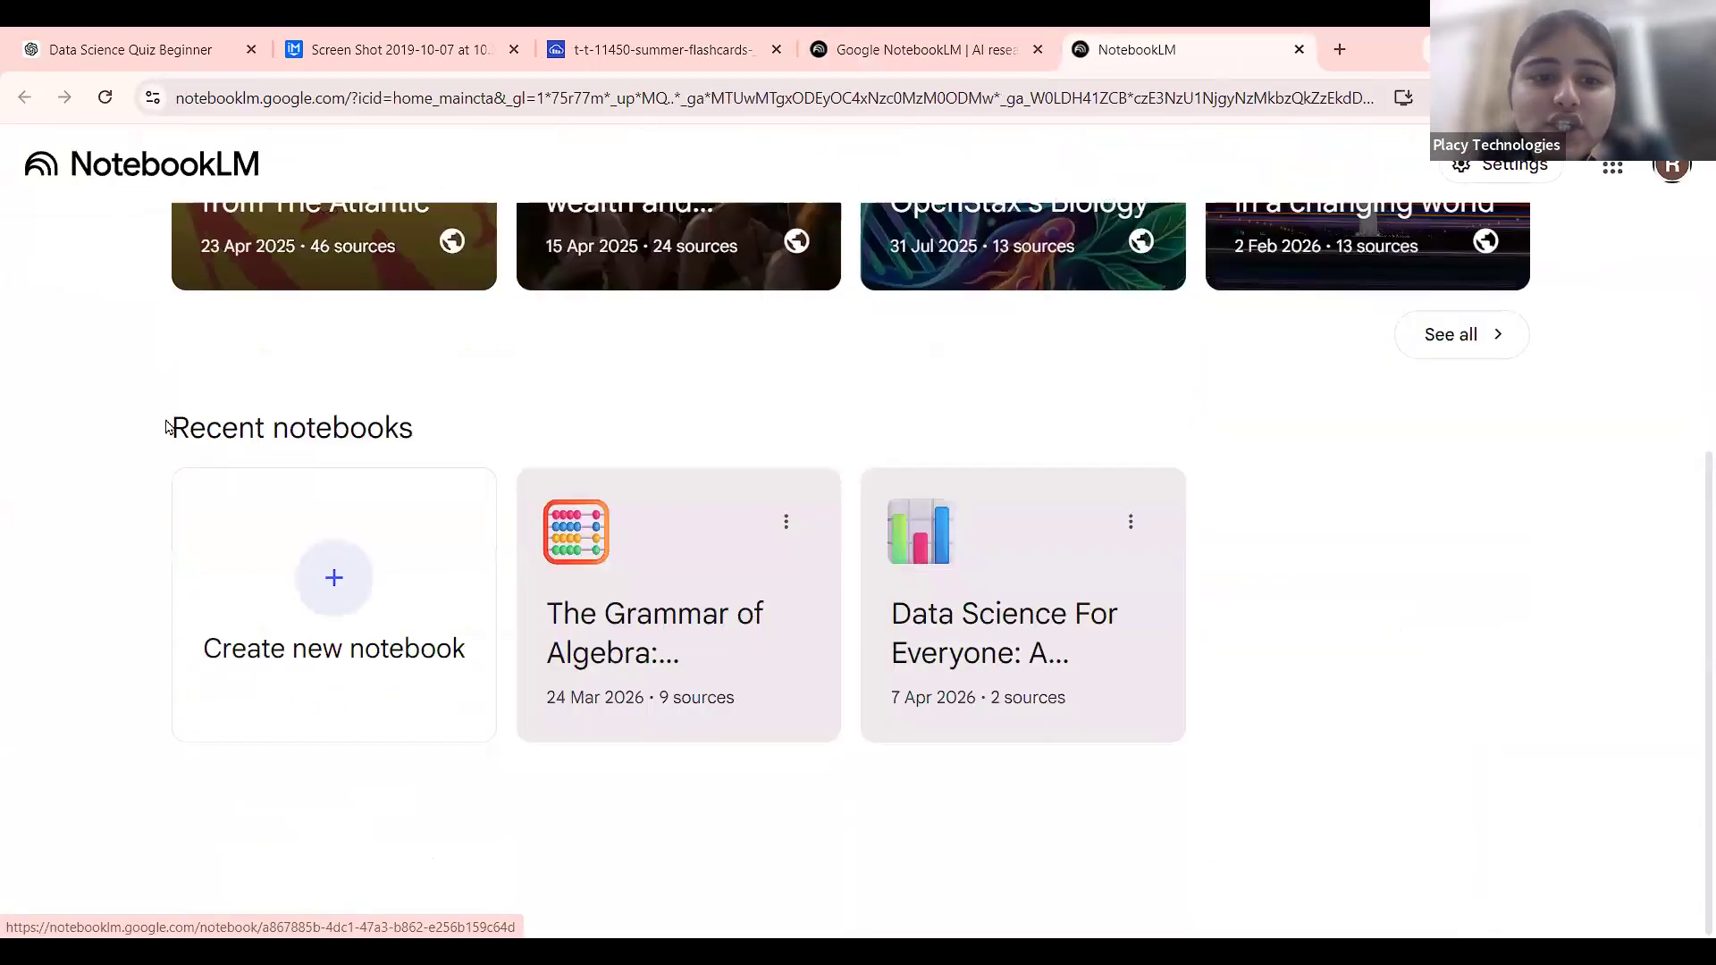
triple_click(421, 428)
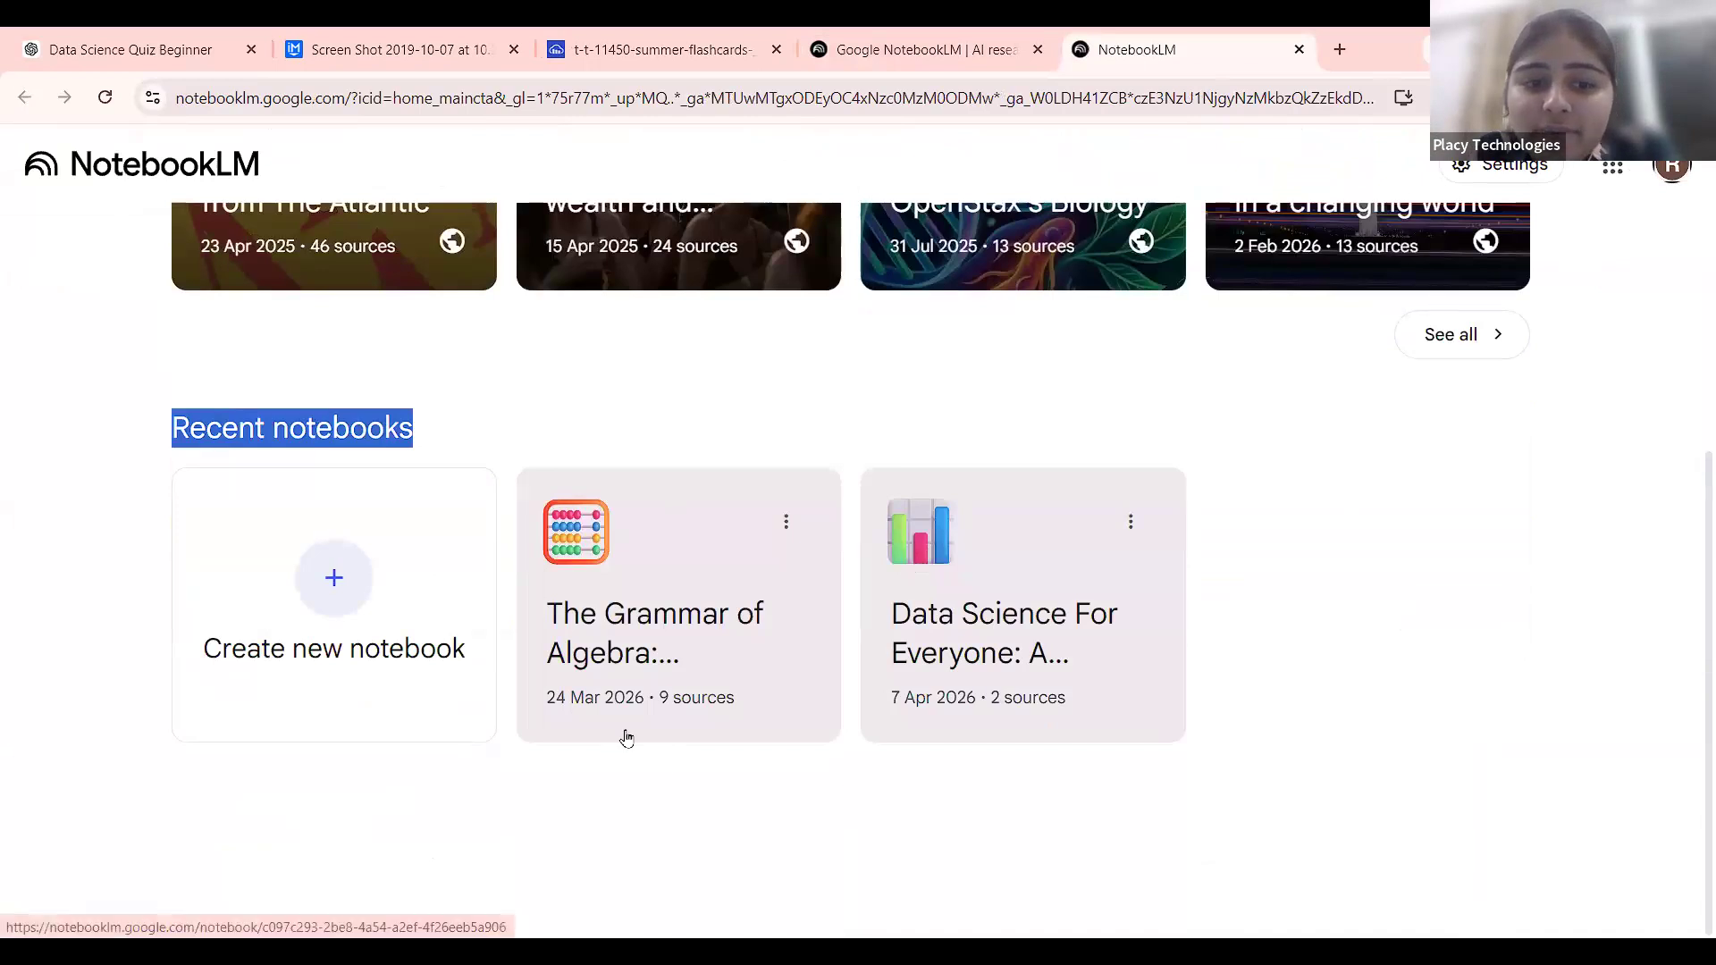
scroll(625, 736, up, 4)
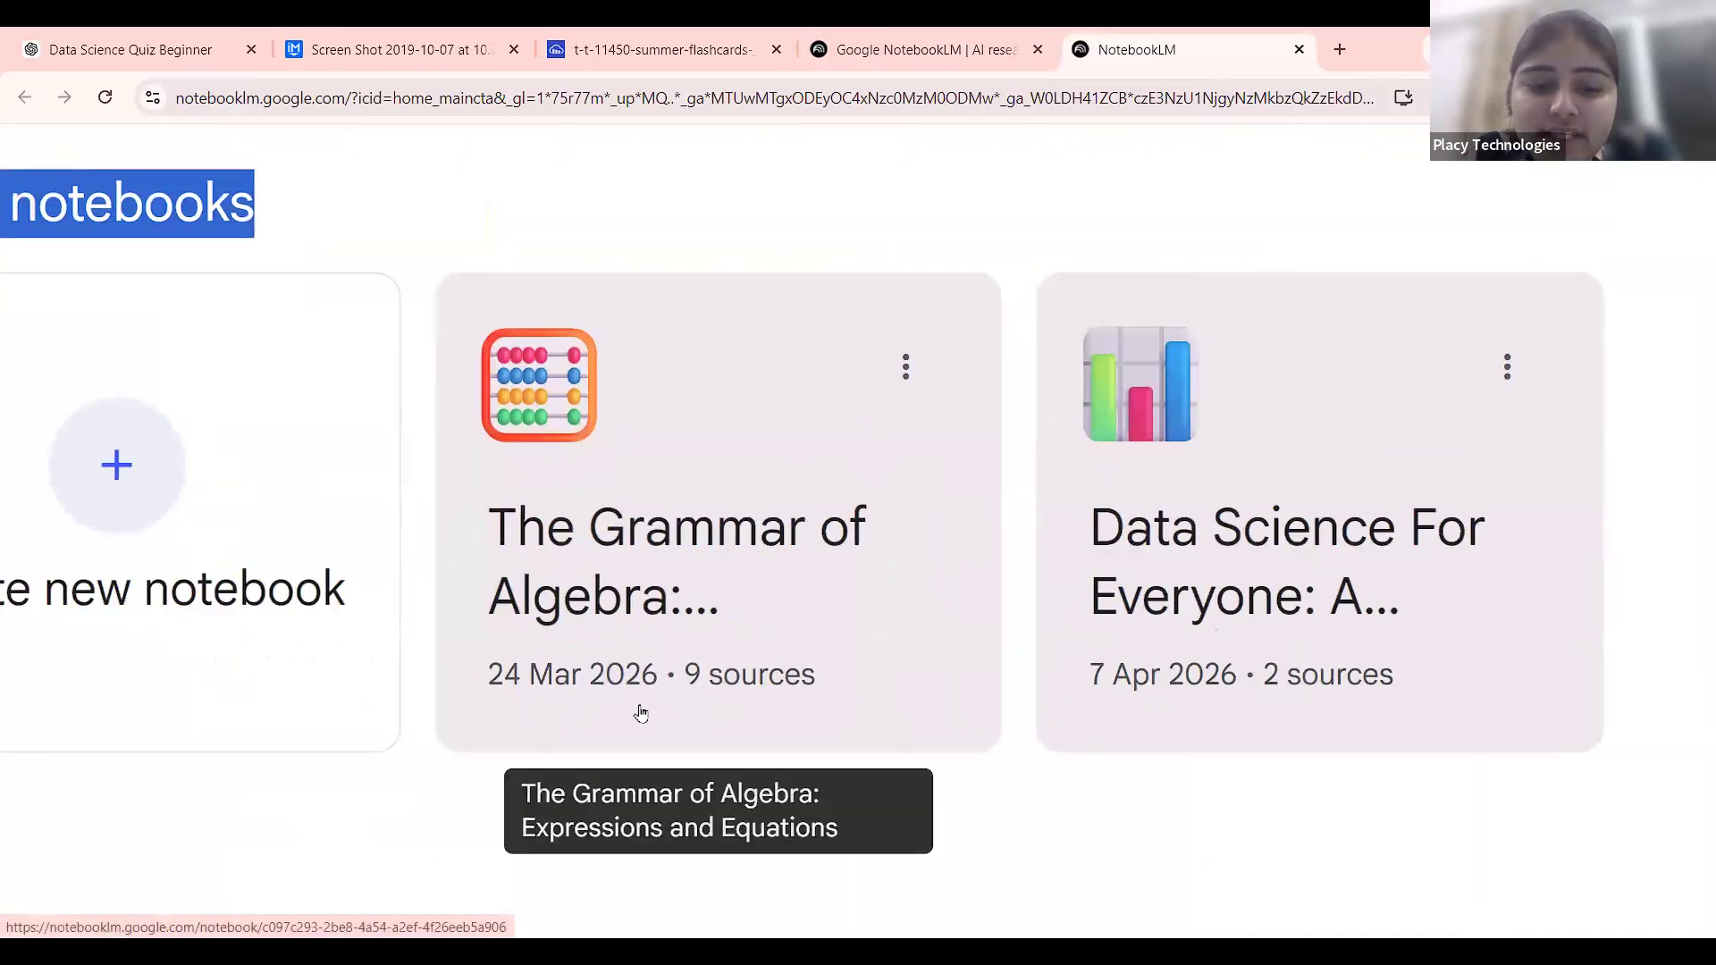
scroll(640, 712, right, 2)
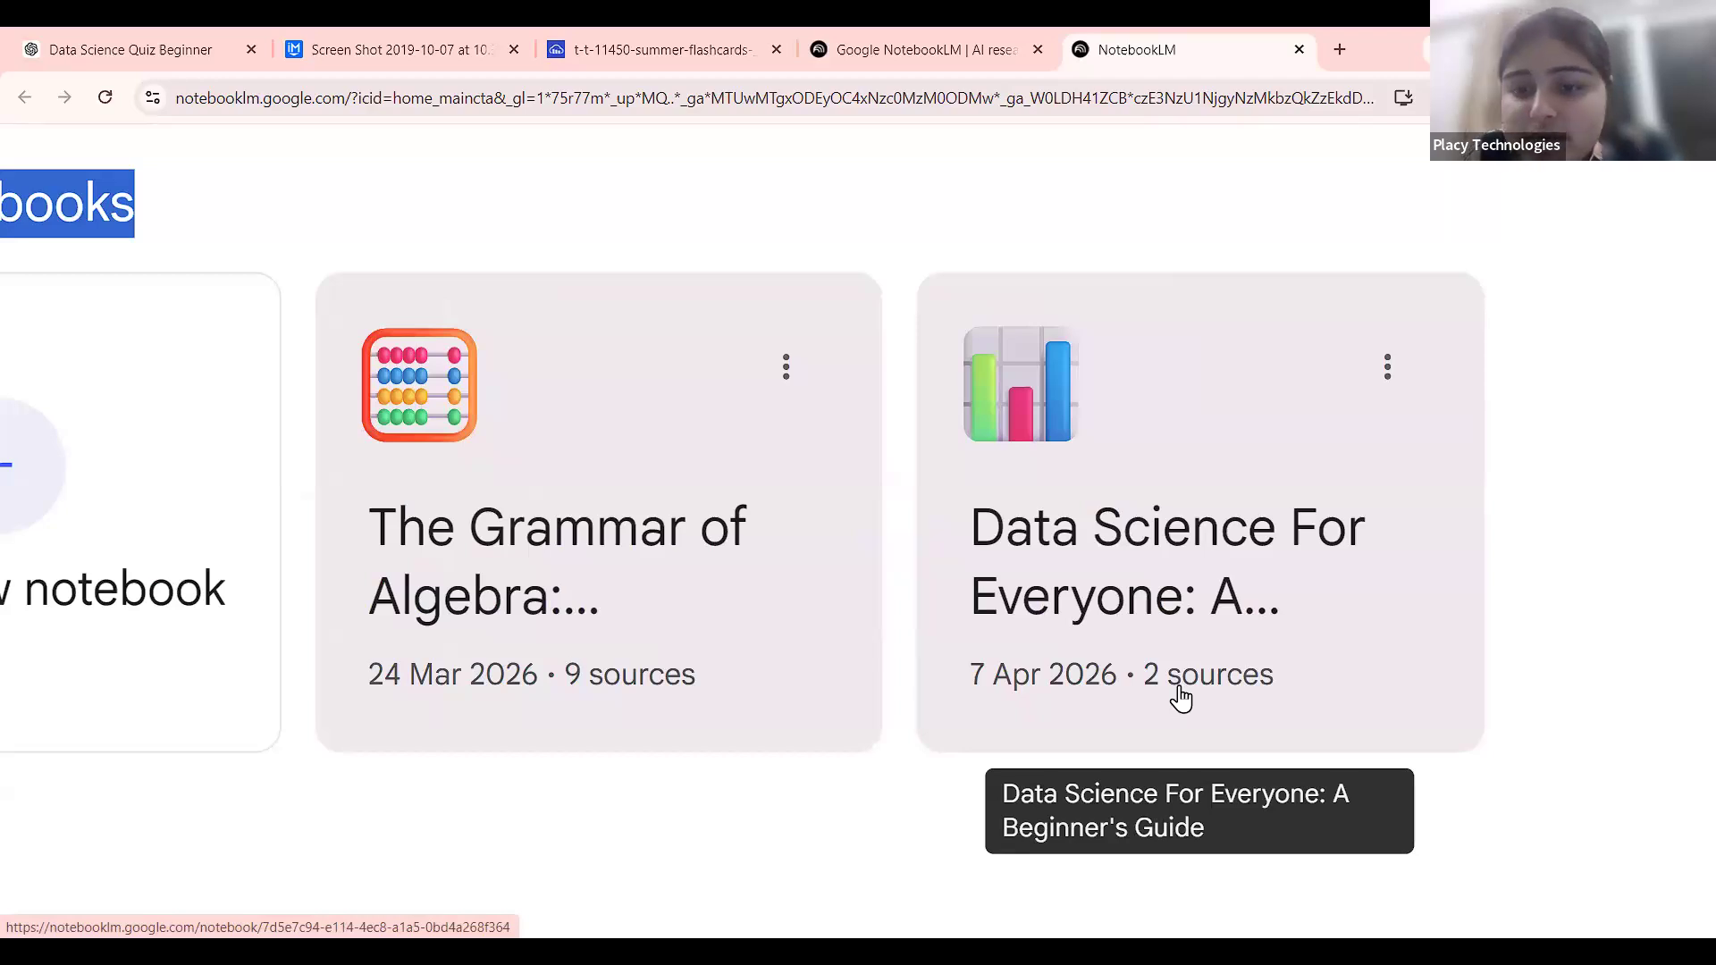
scroll(1180, 697, down, 4)
scroll(795, 367, up, 4)
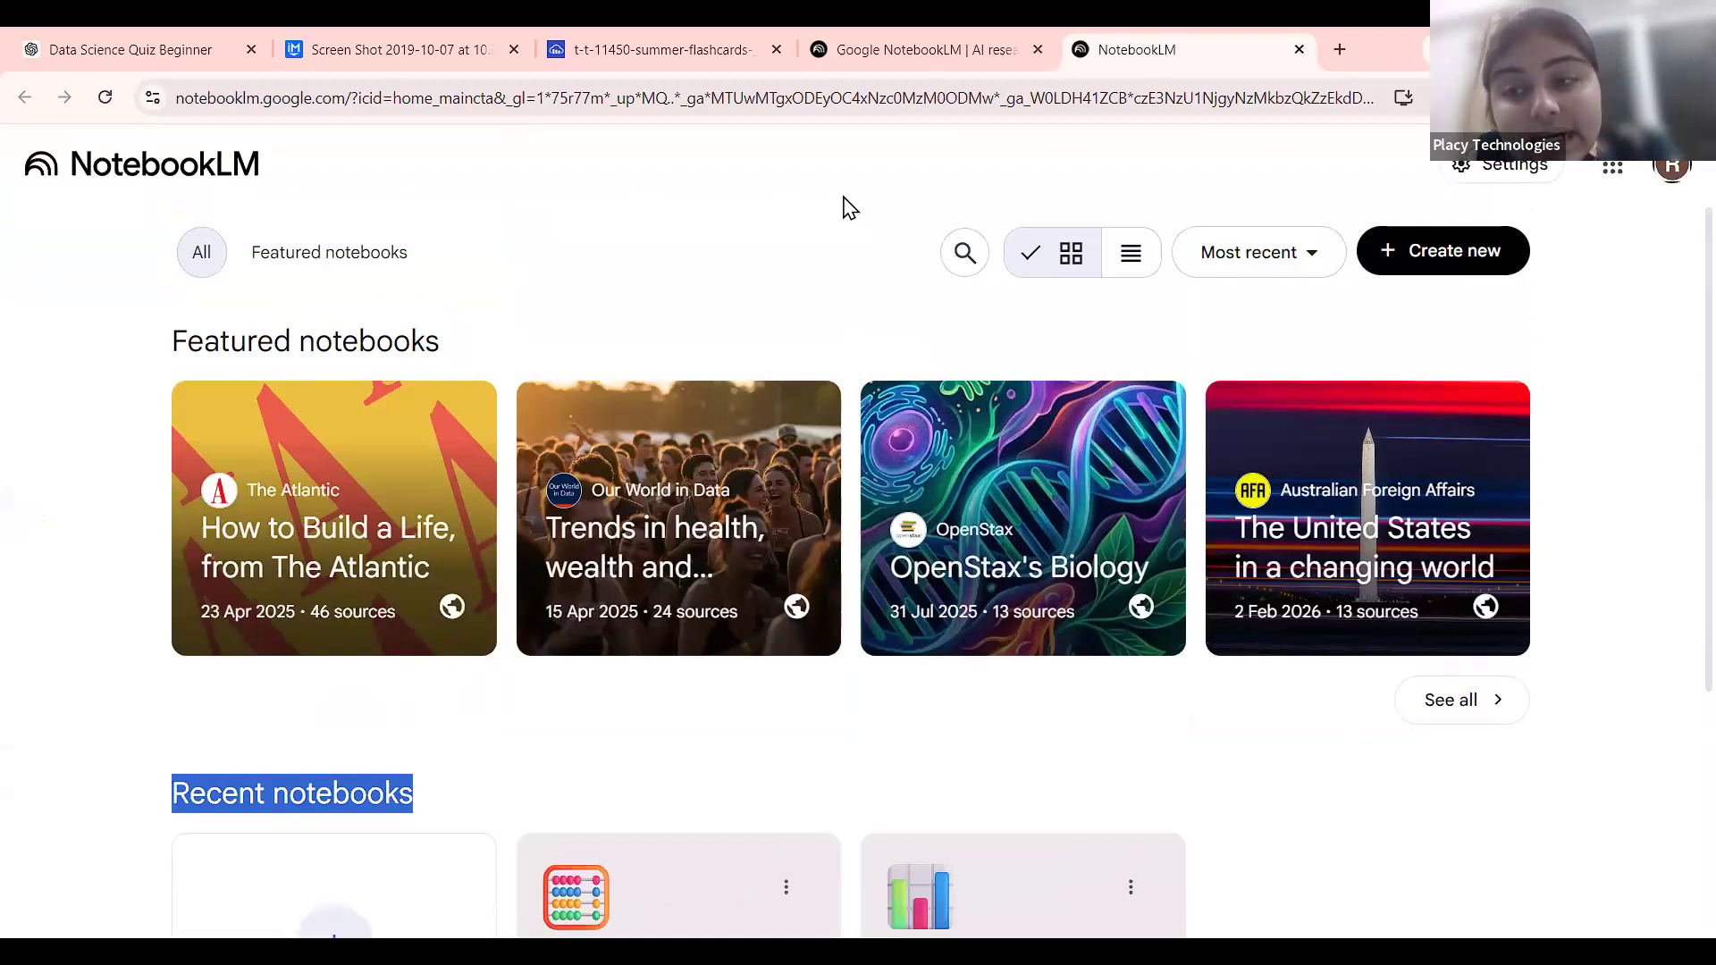
Open The Atlantic's 'How to Build a Life' featured notebook and browse its 46 sources.
click(253, 489)
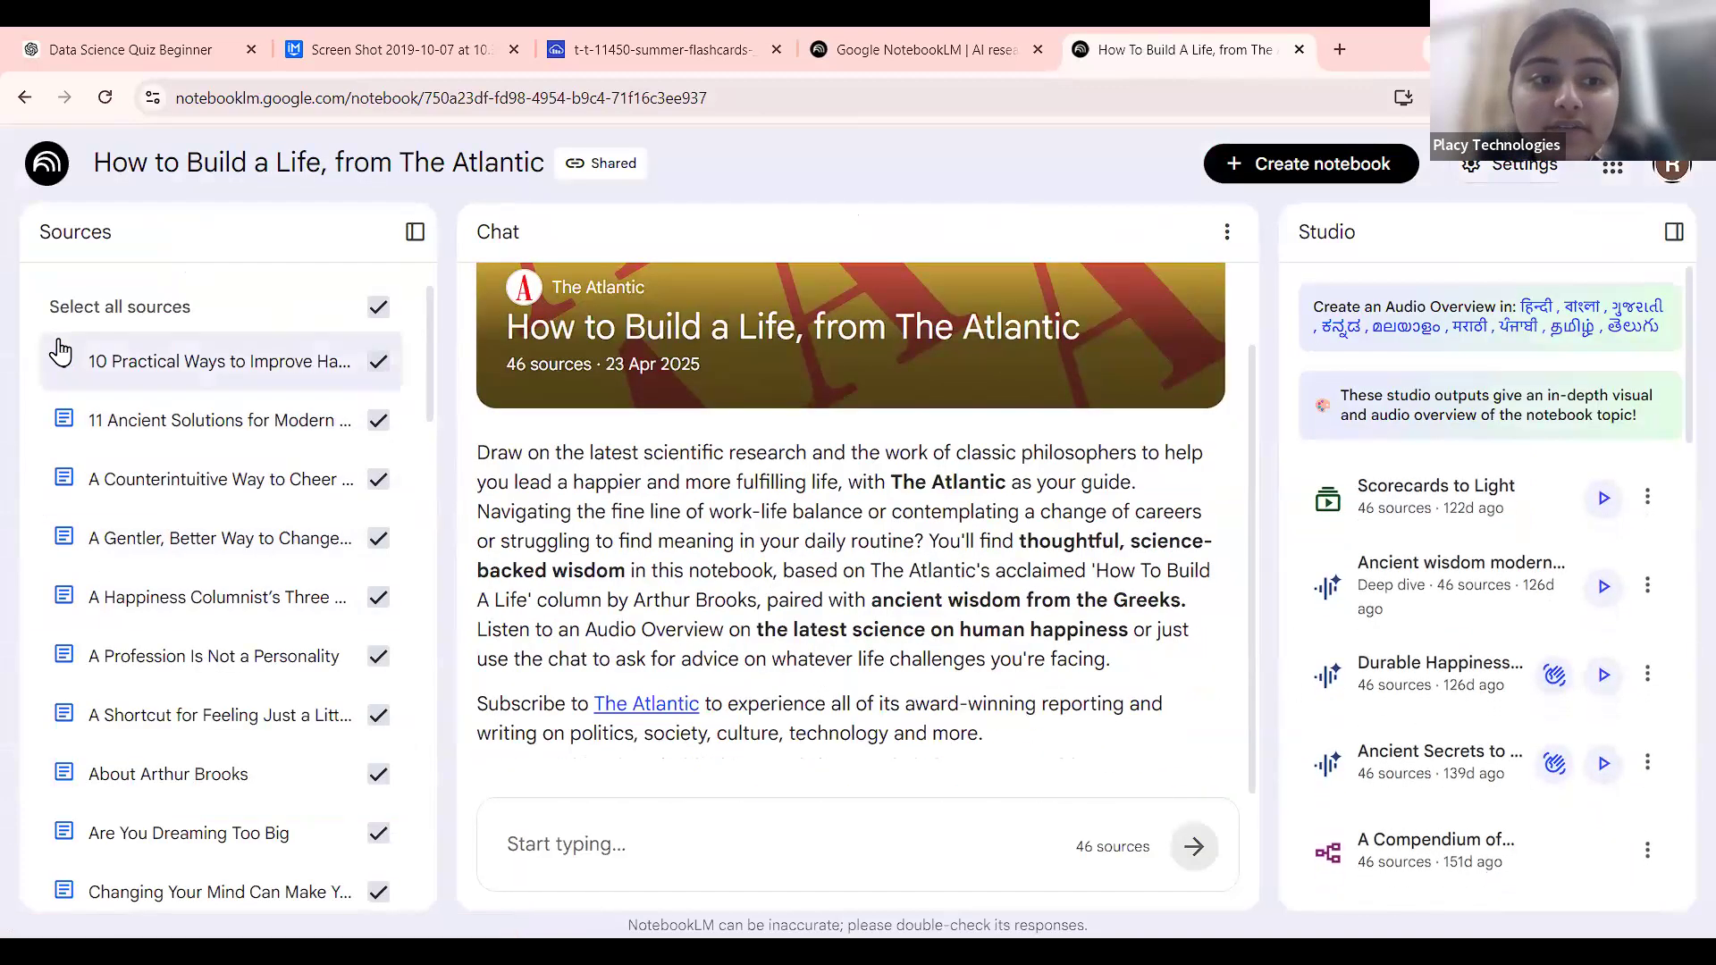
scroll(57, 349, up, 3)
scroll(60, 351, up, 2)
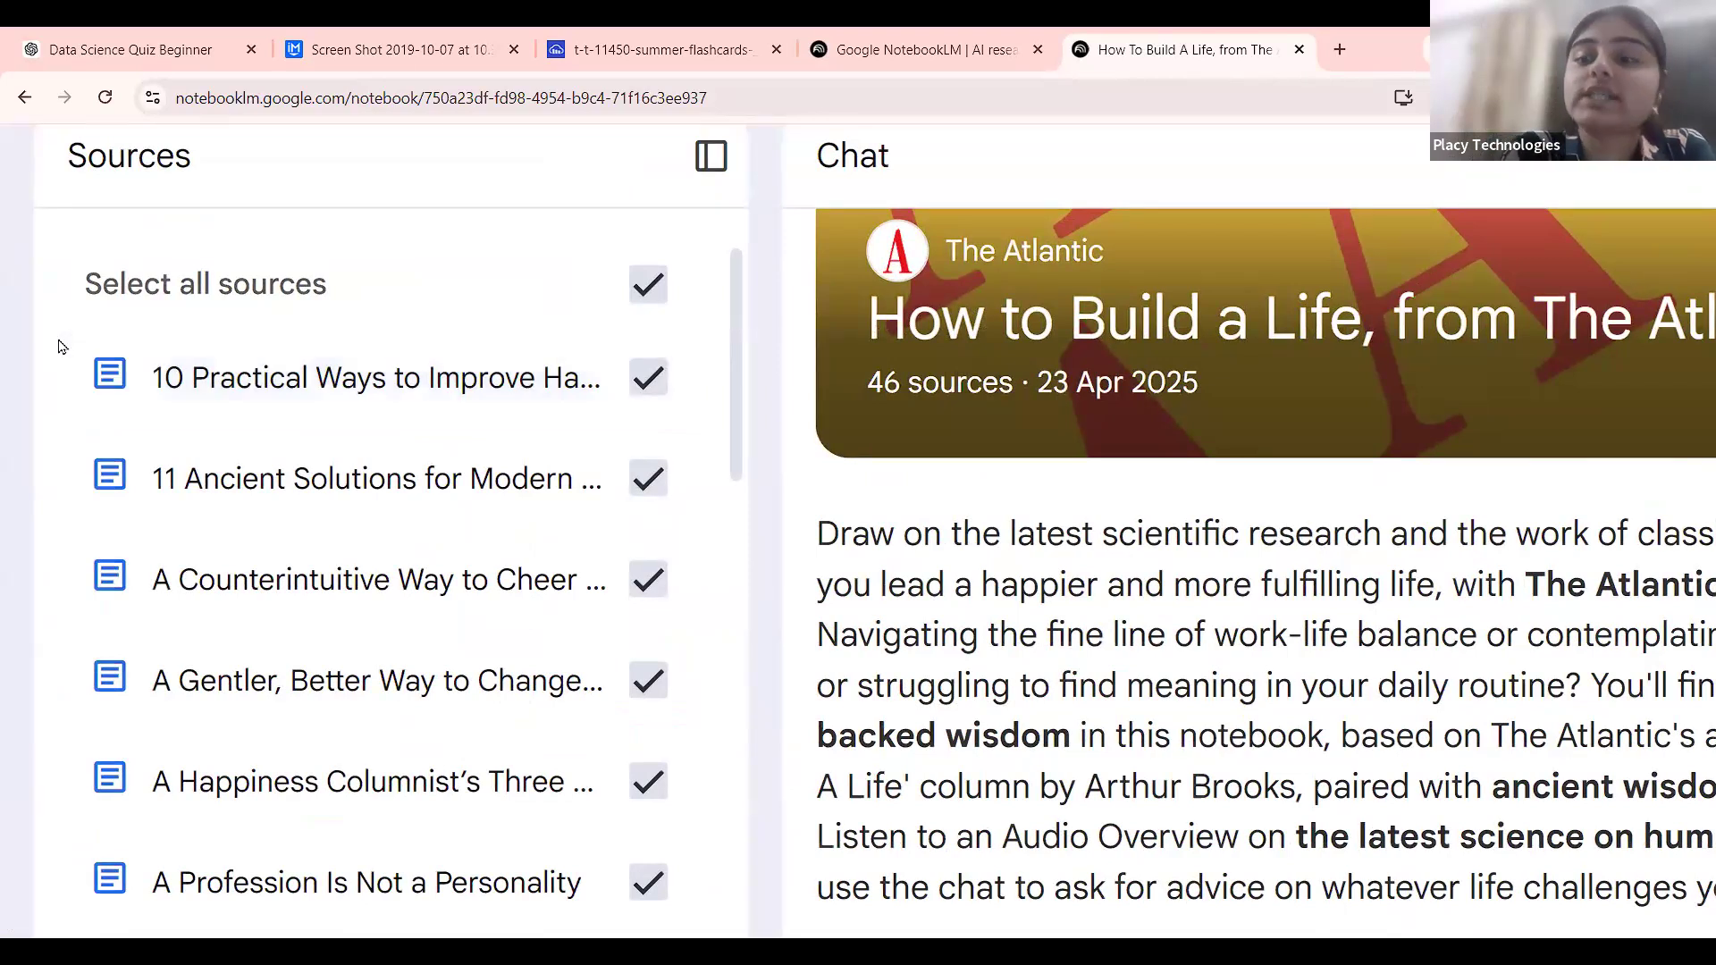
scroll(310, 495, down, 2)
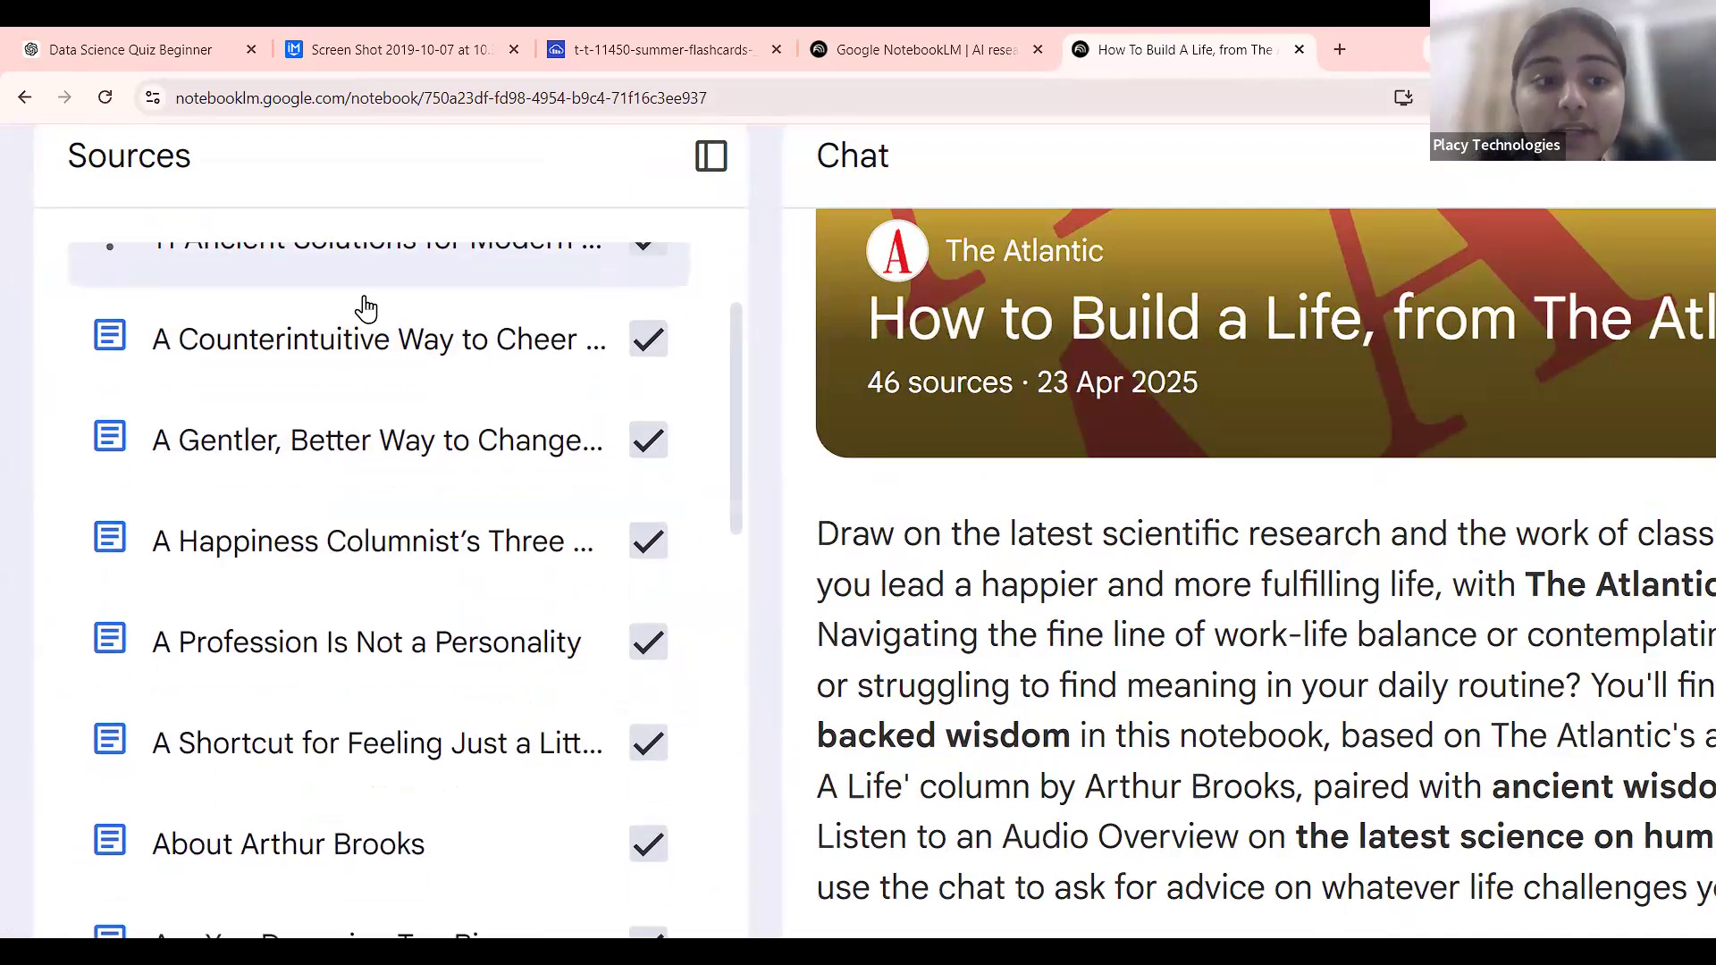
scroll(363, 735, down, 1)
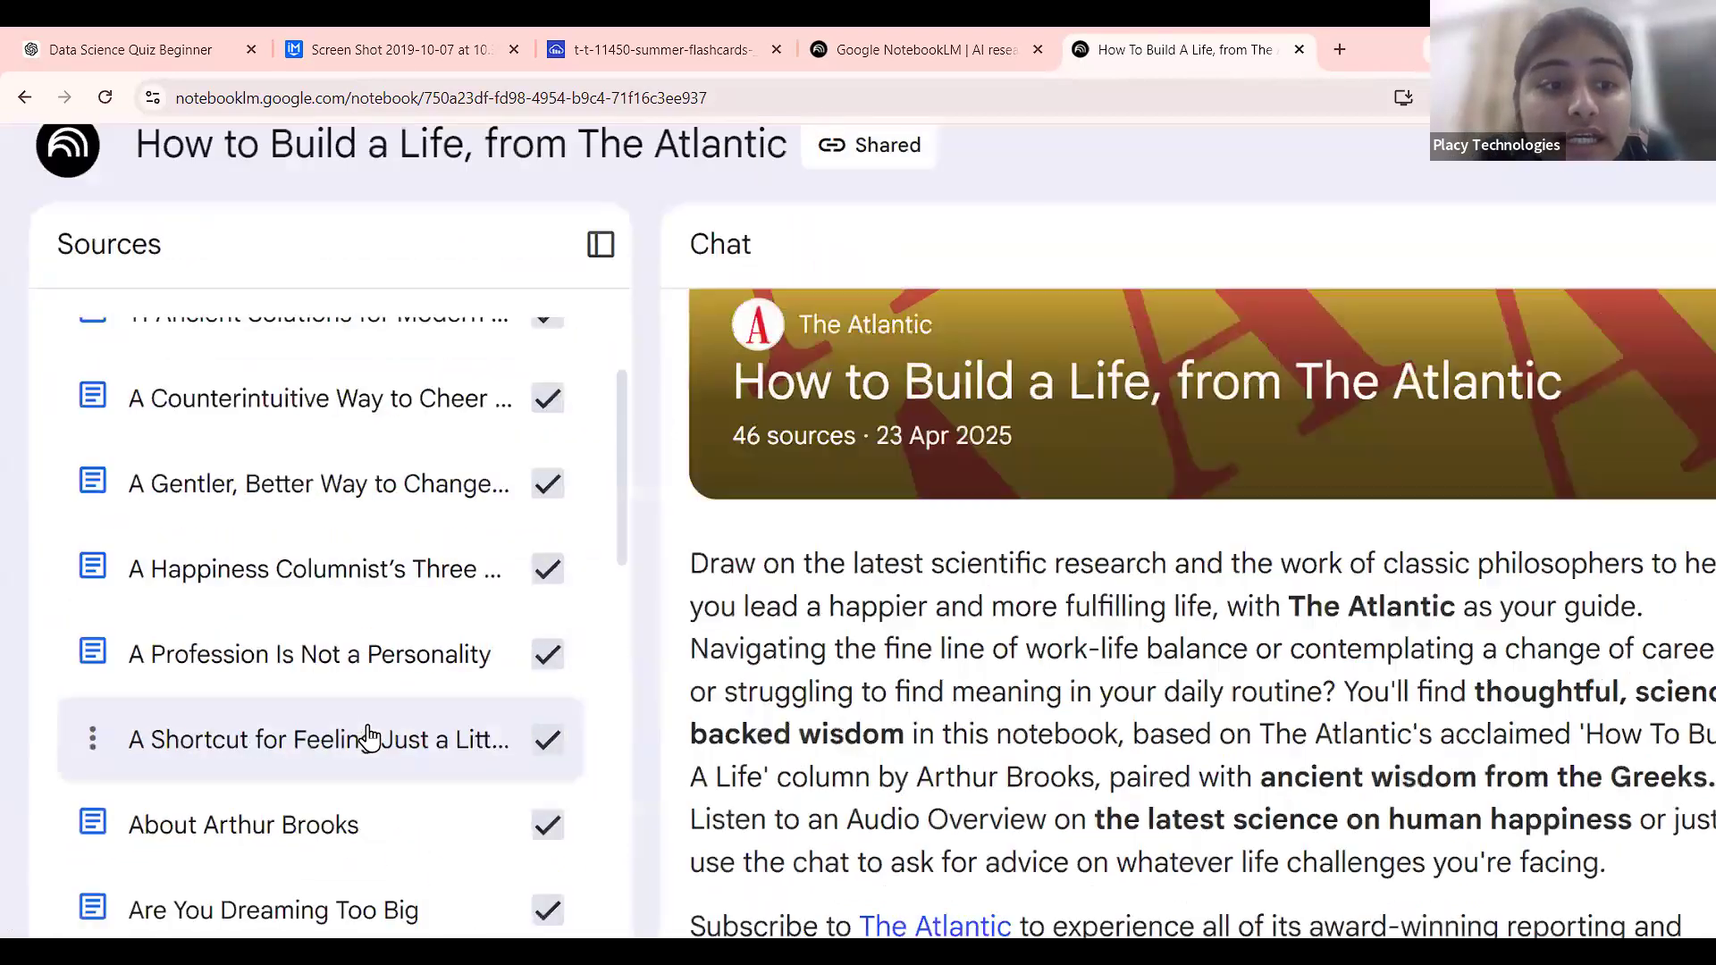
scroll(370, 738, down, 3)
scroll(271, 831, down, 6)
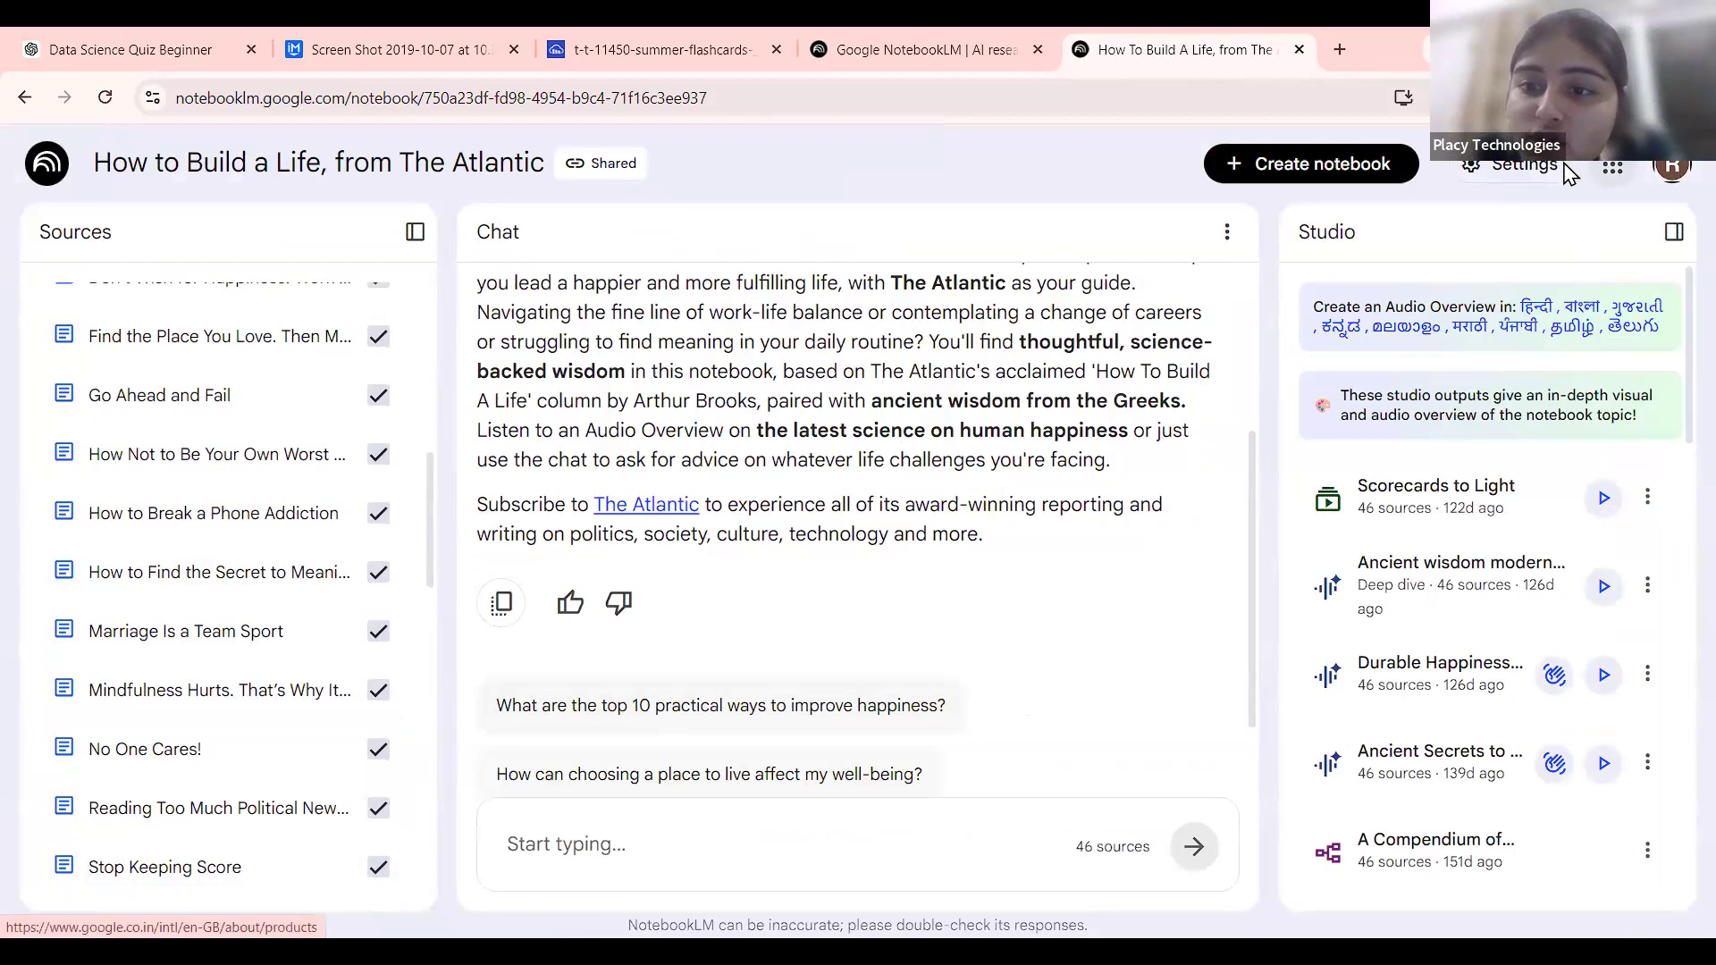
scroll(1474, 605, down, 3)
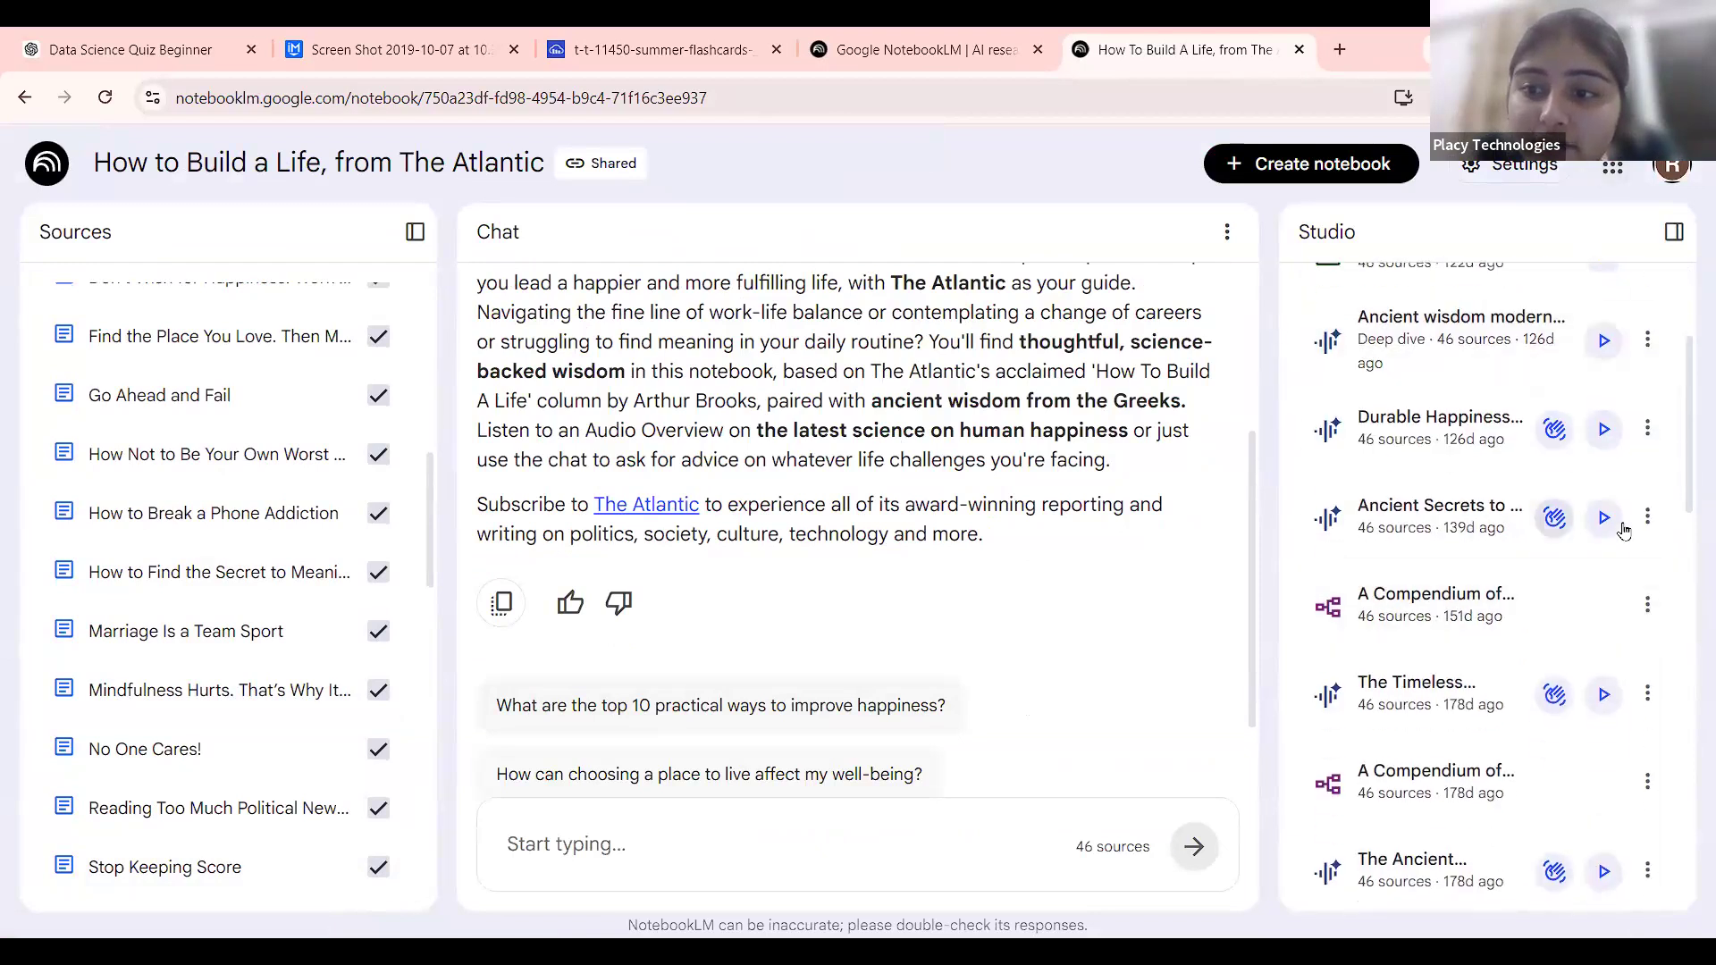
scroll(1474, 606, down, 15)
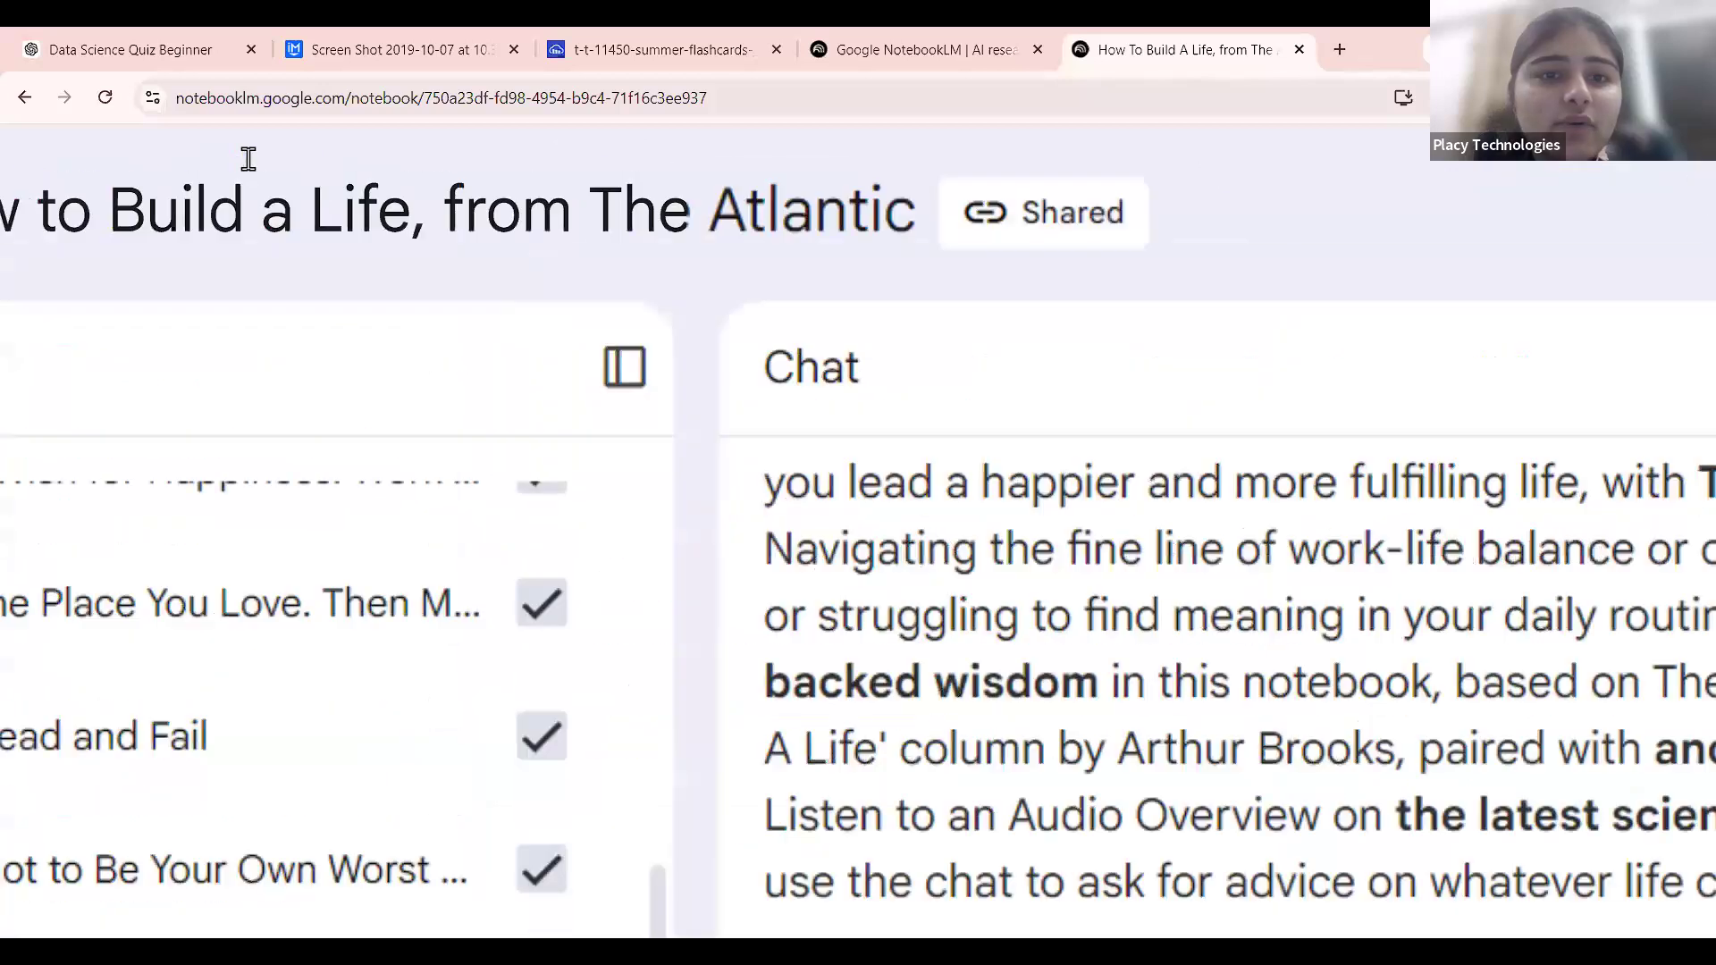
scroll(999, 211, down, 2)
scroll(999, 211, right, 2)
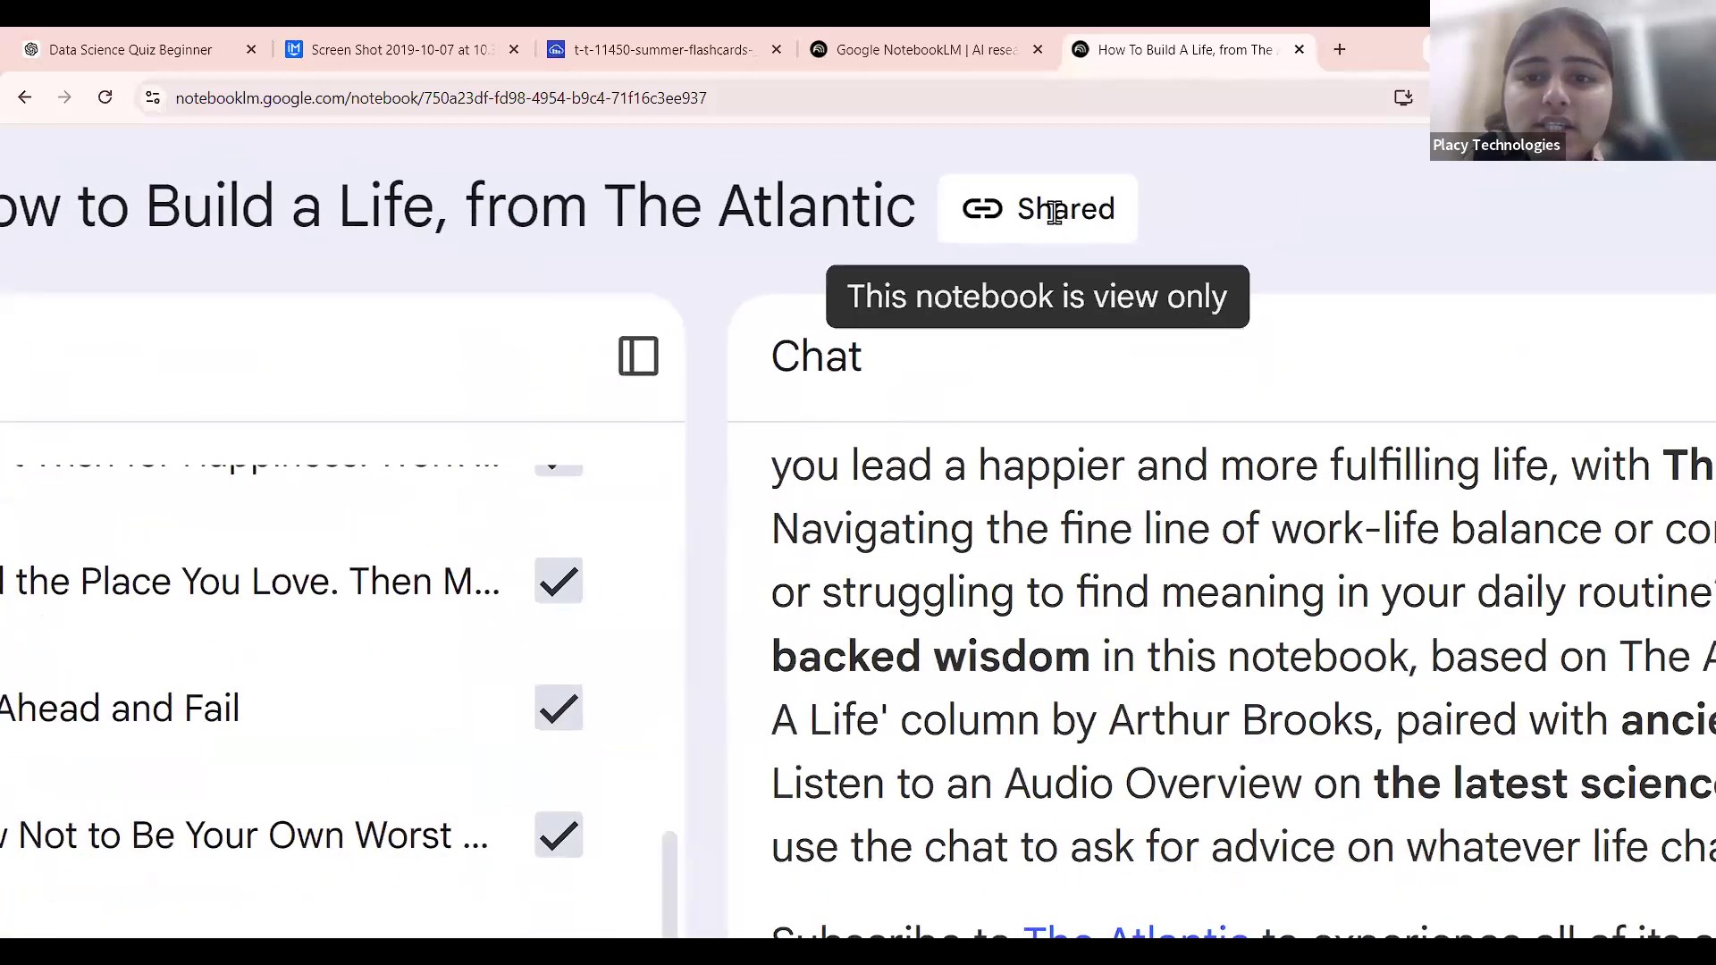
scroll(1038, 301, up, 3)
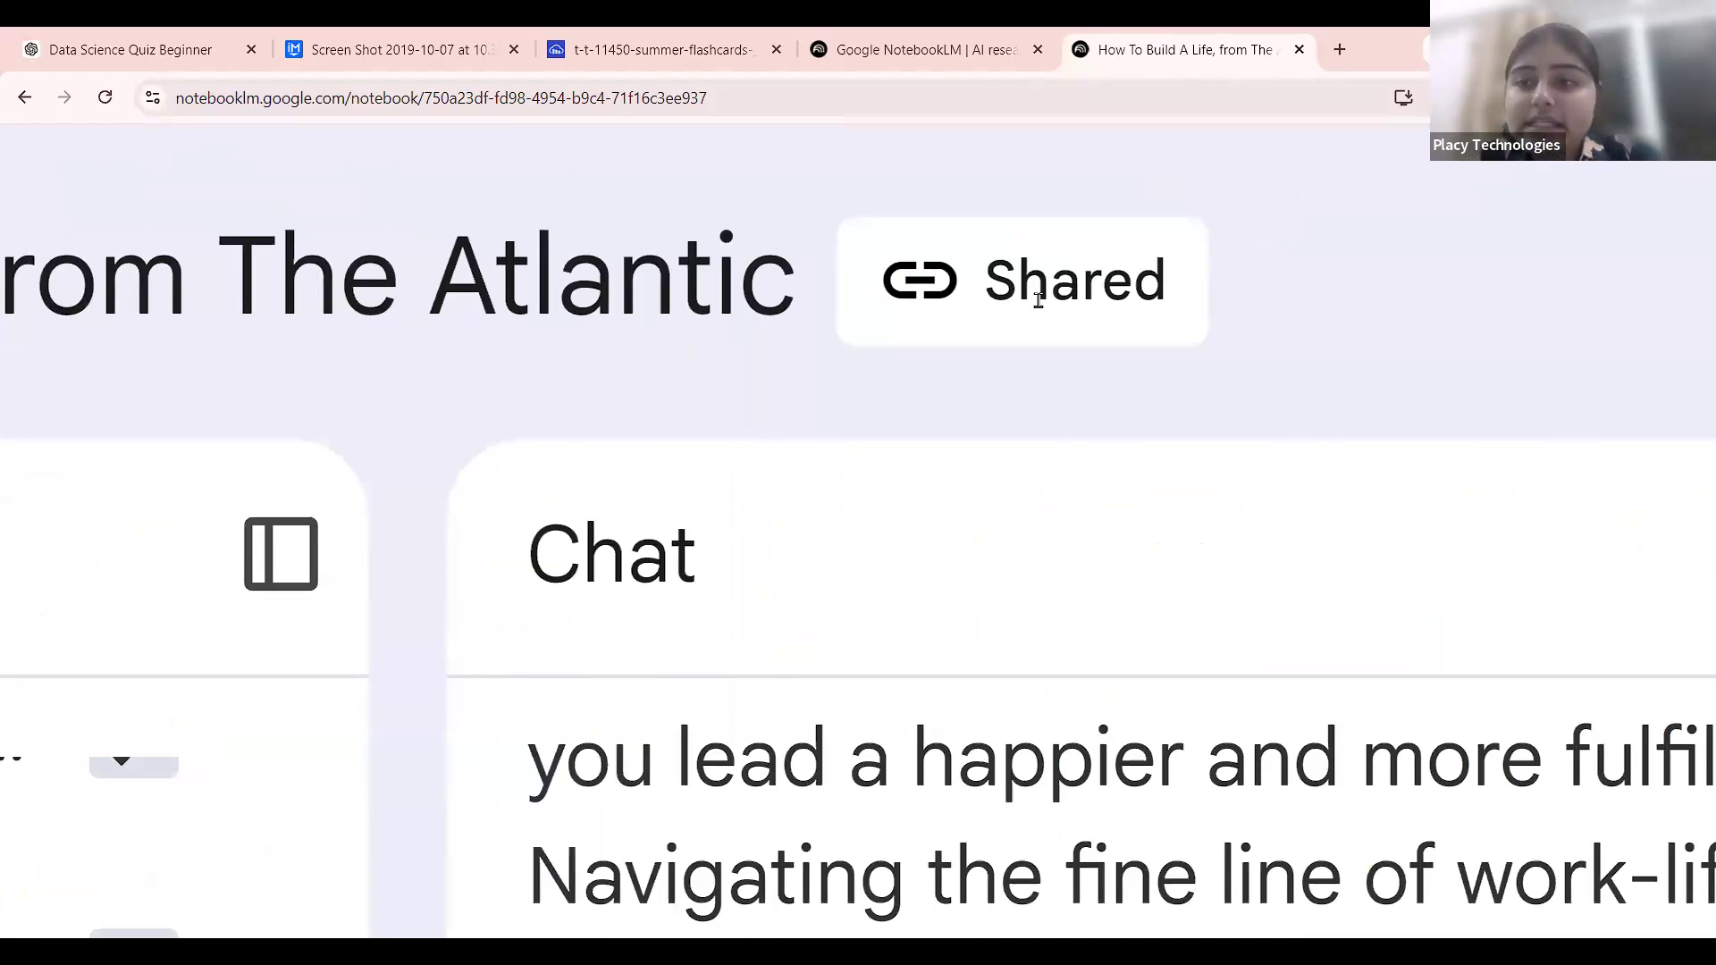
scroll(1038, 300, down, 5)
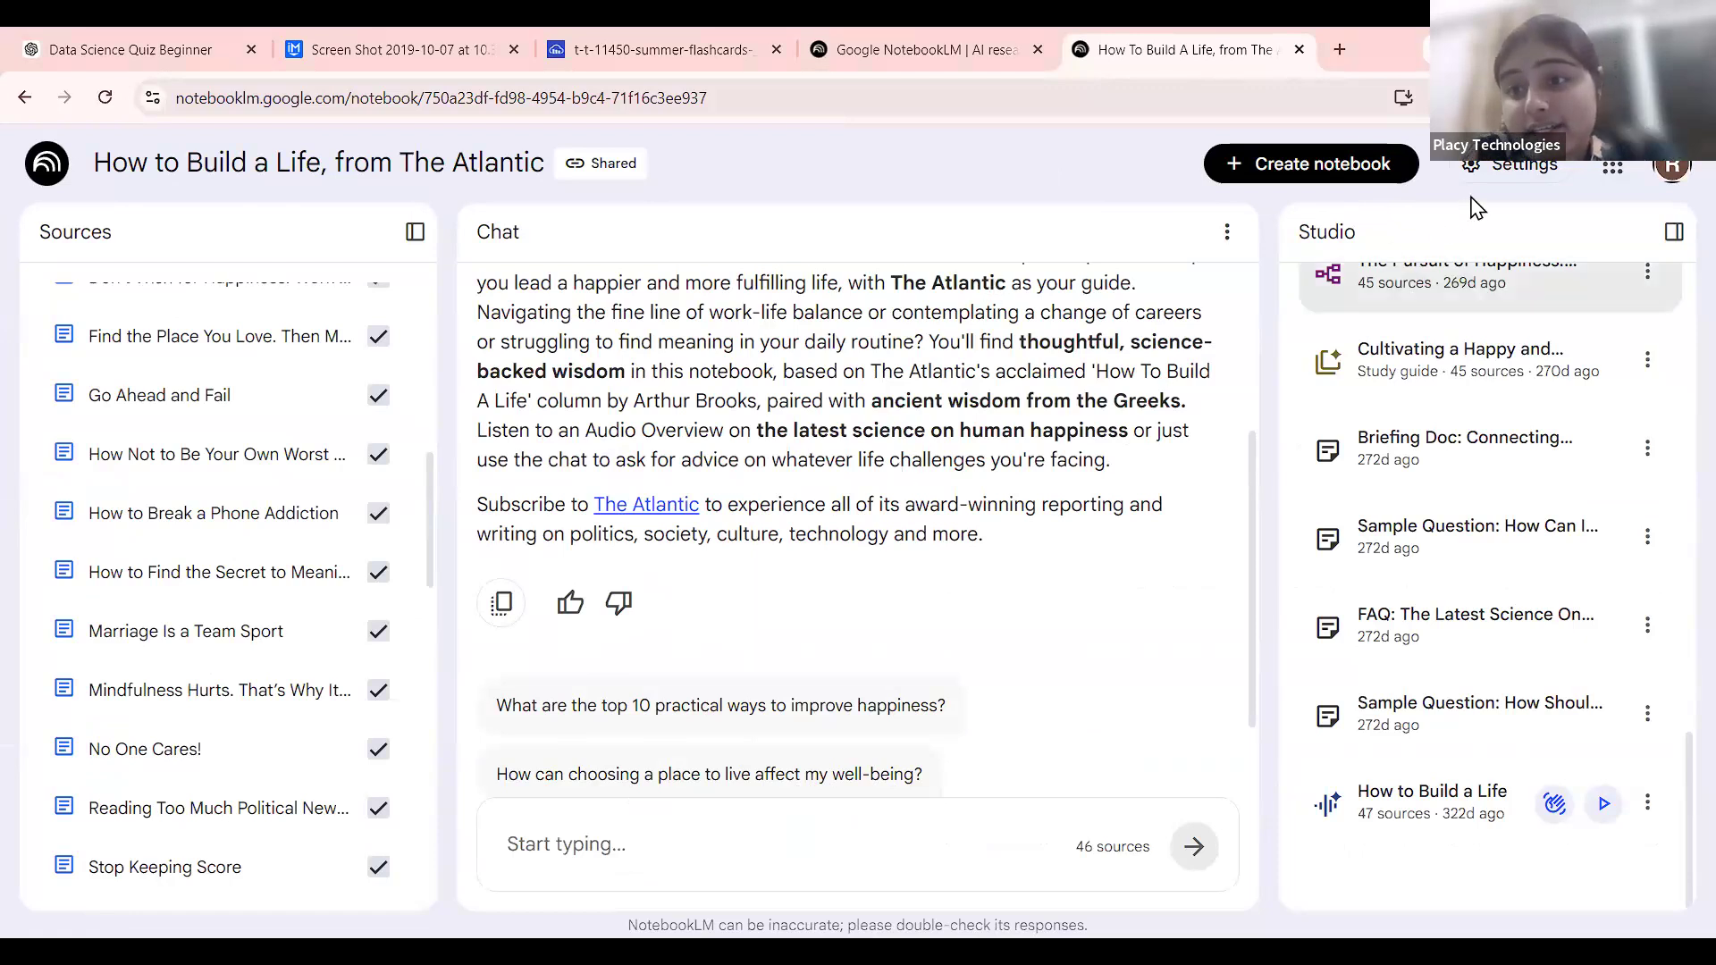
Switch the interface to Light mode from the Settings theme menu.
scroll(1509, 204, up, 5)
click(1508, 204)
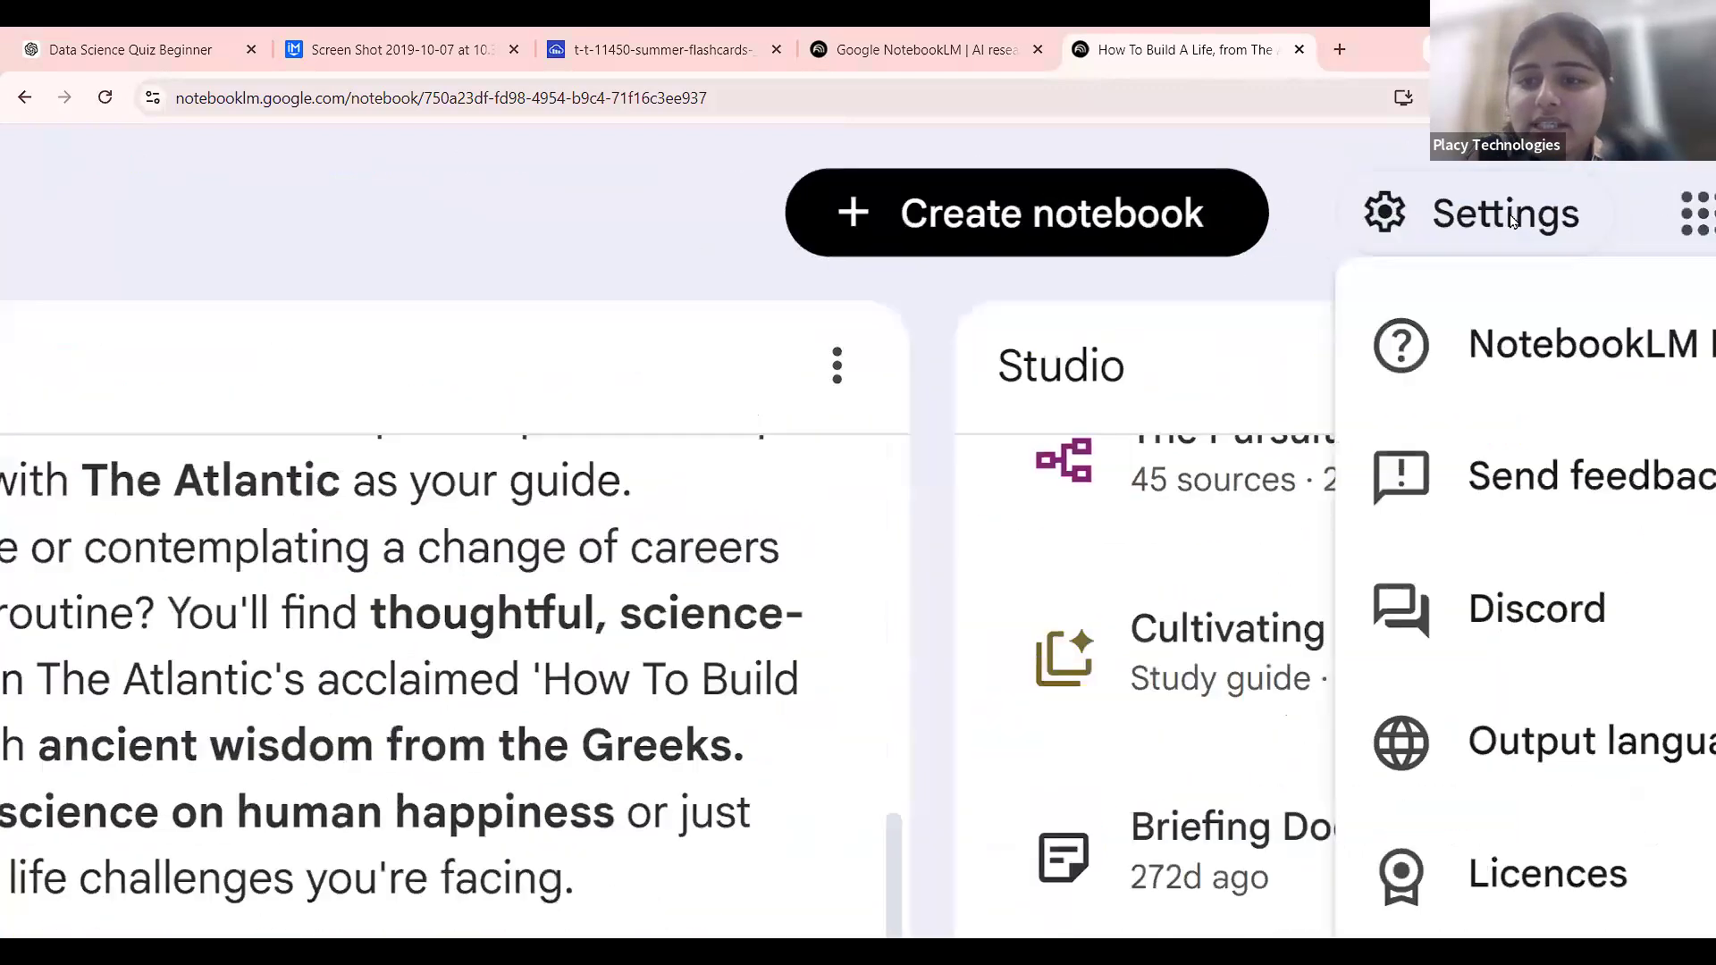
mouse_move(1588, 666)
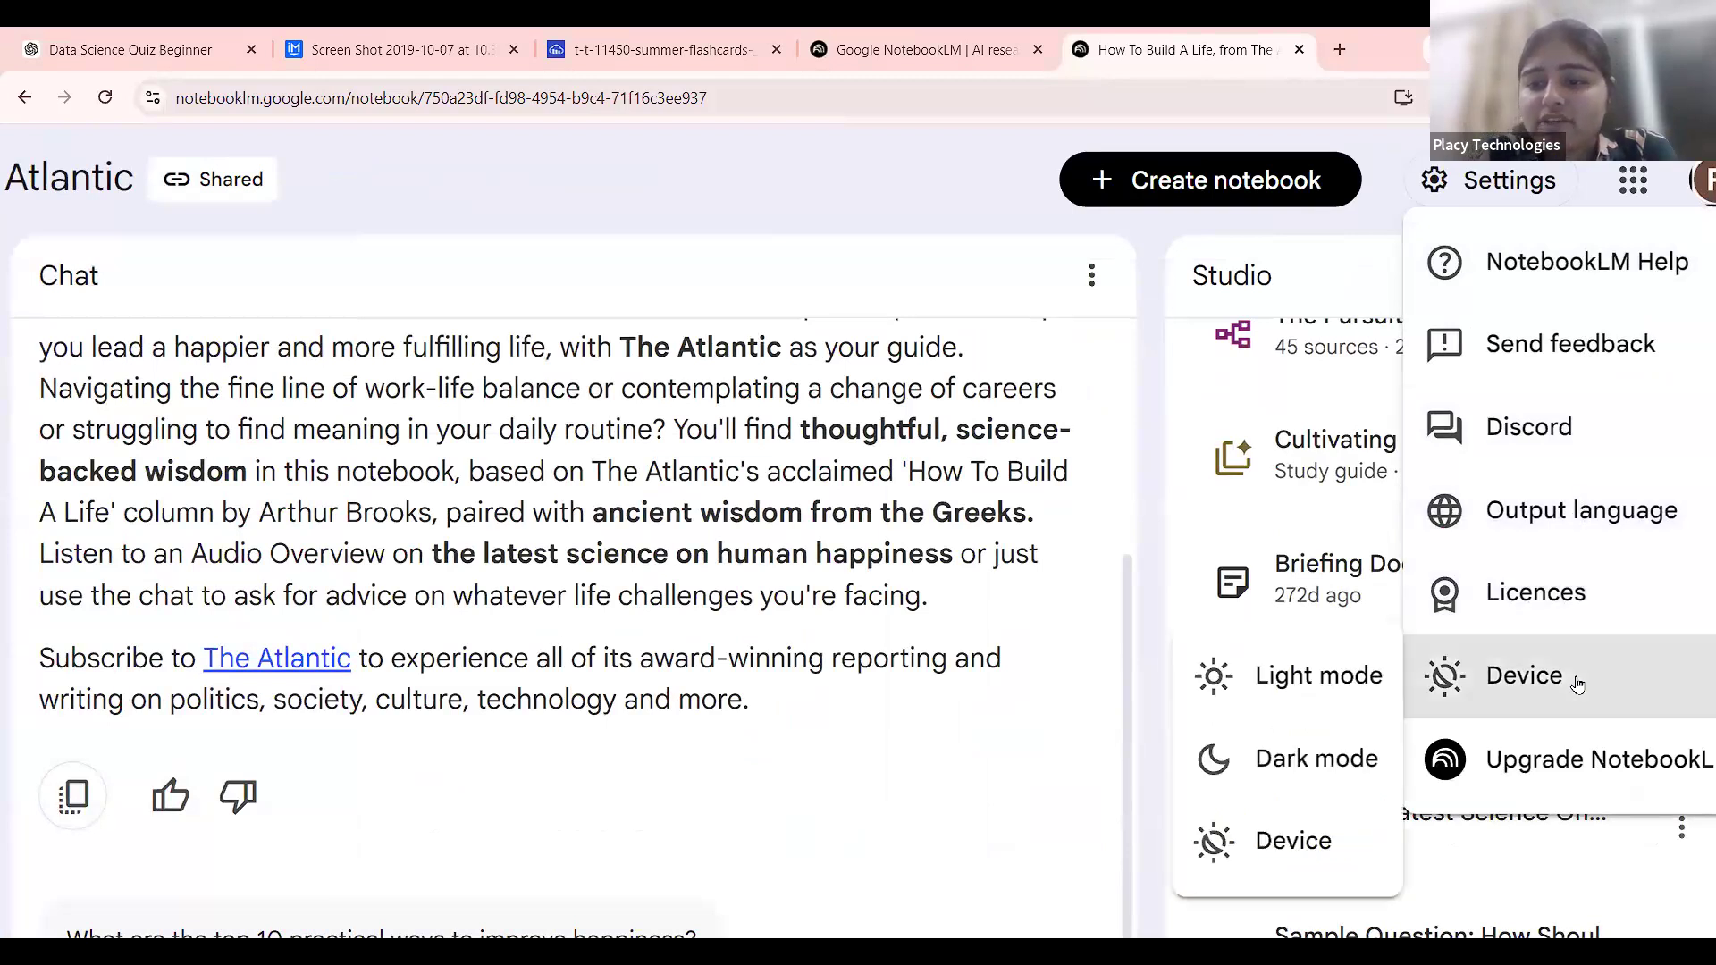
click(1392, 535)
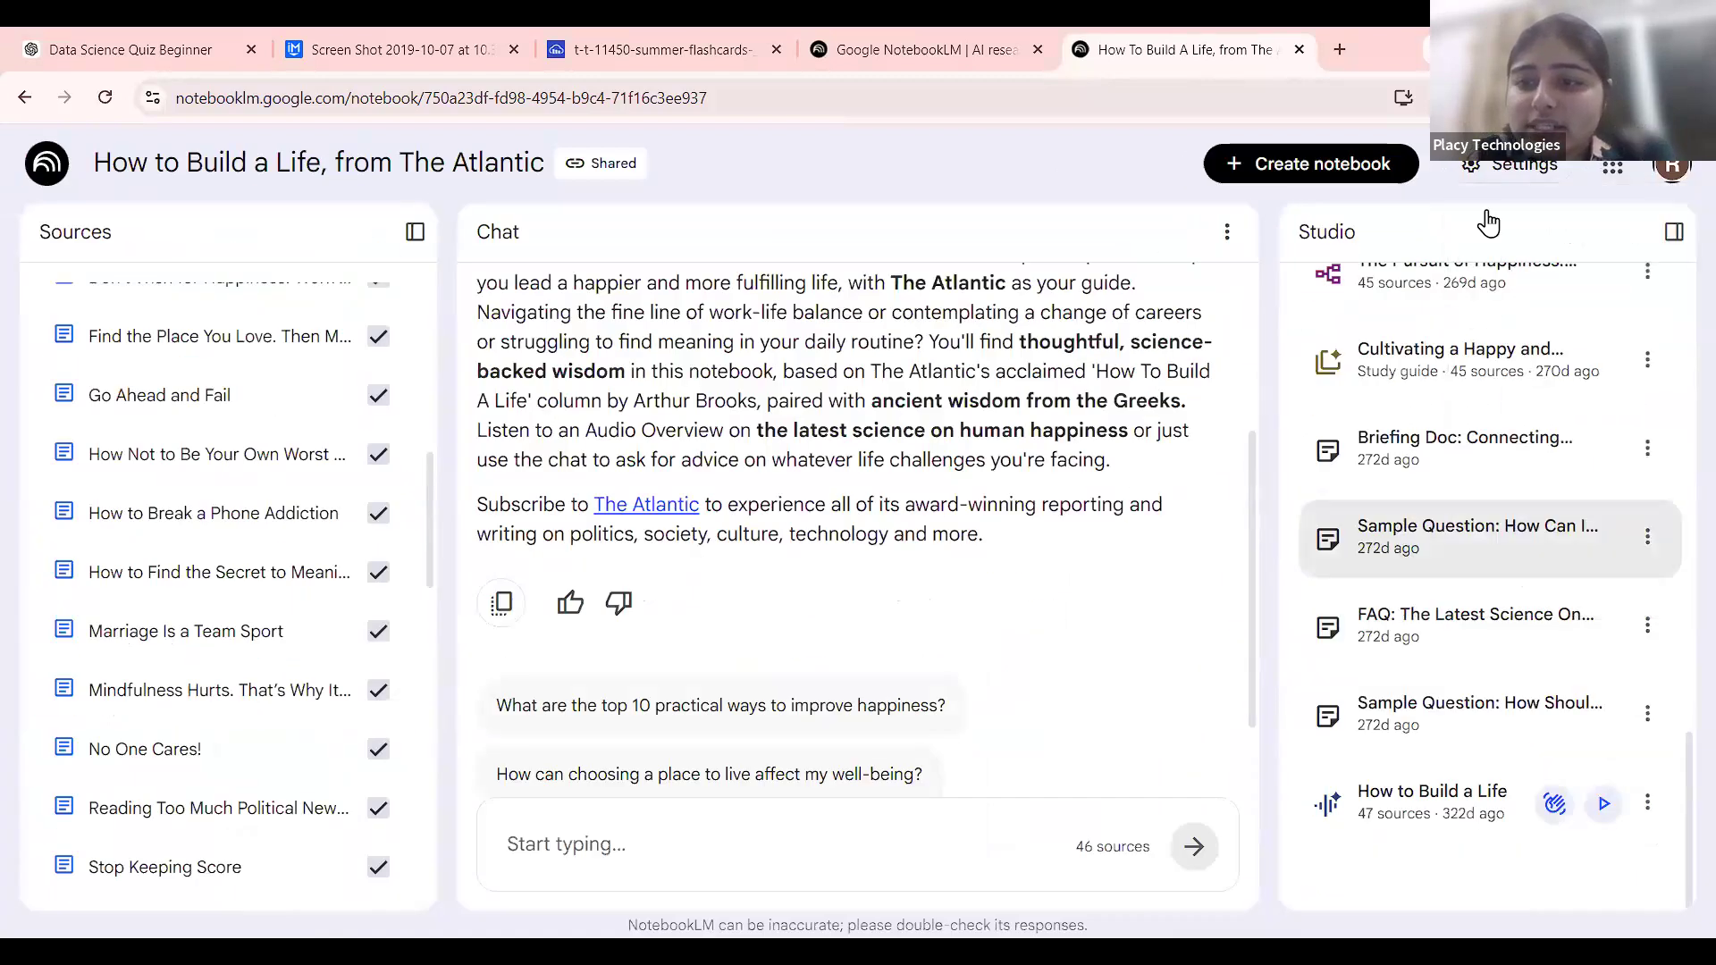
Switch the interface back to Dark mode and bring up the theme choices again.
click(1510, 165)
mouse_move(1556, 536)
click(1386, 577)
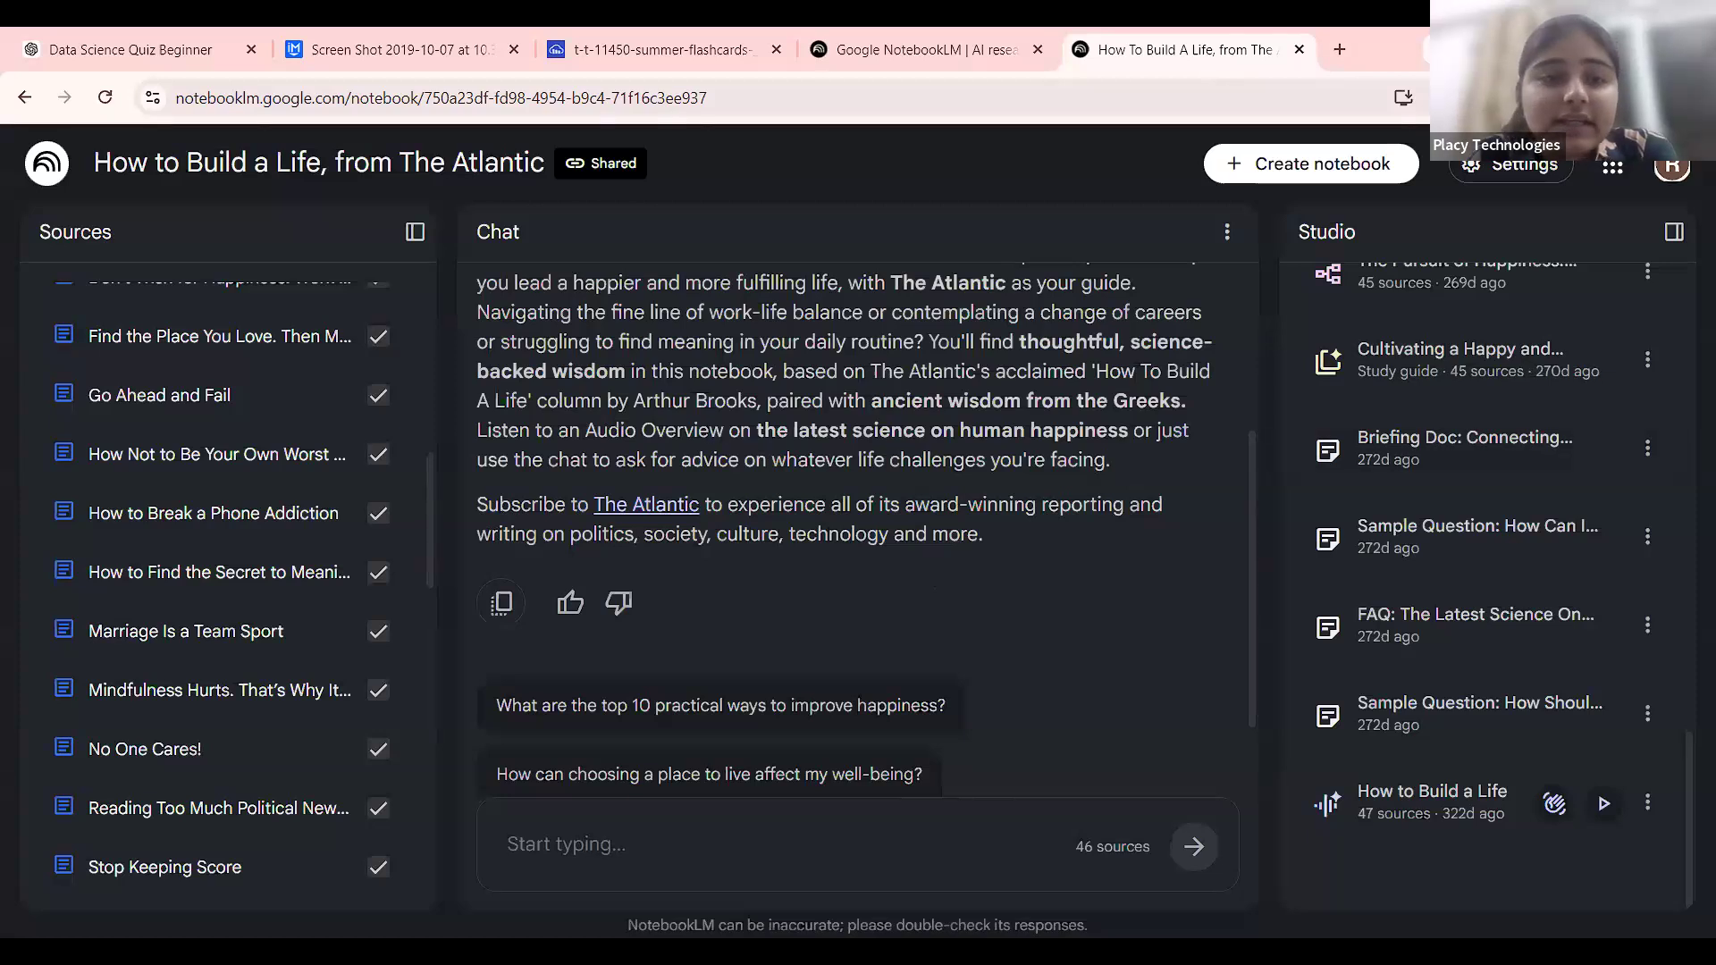
scroll(1184, 561, down, 2)
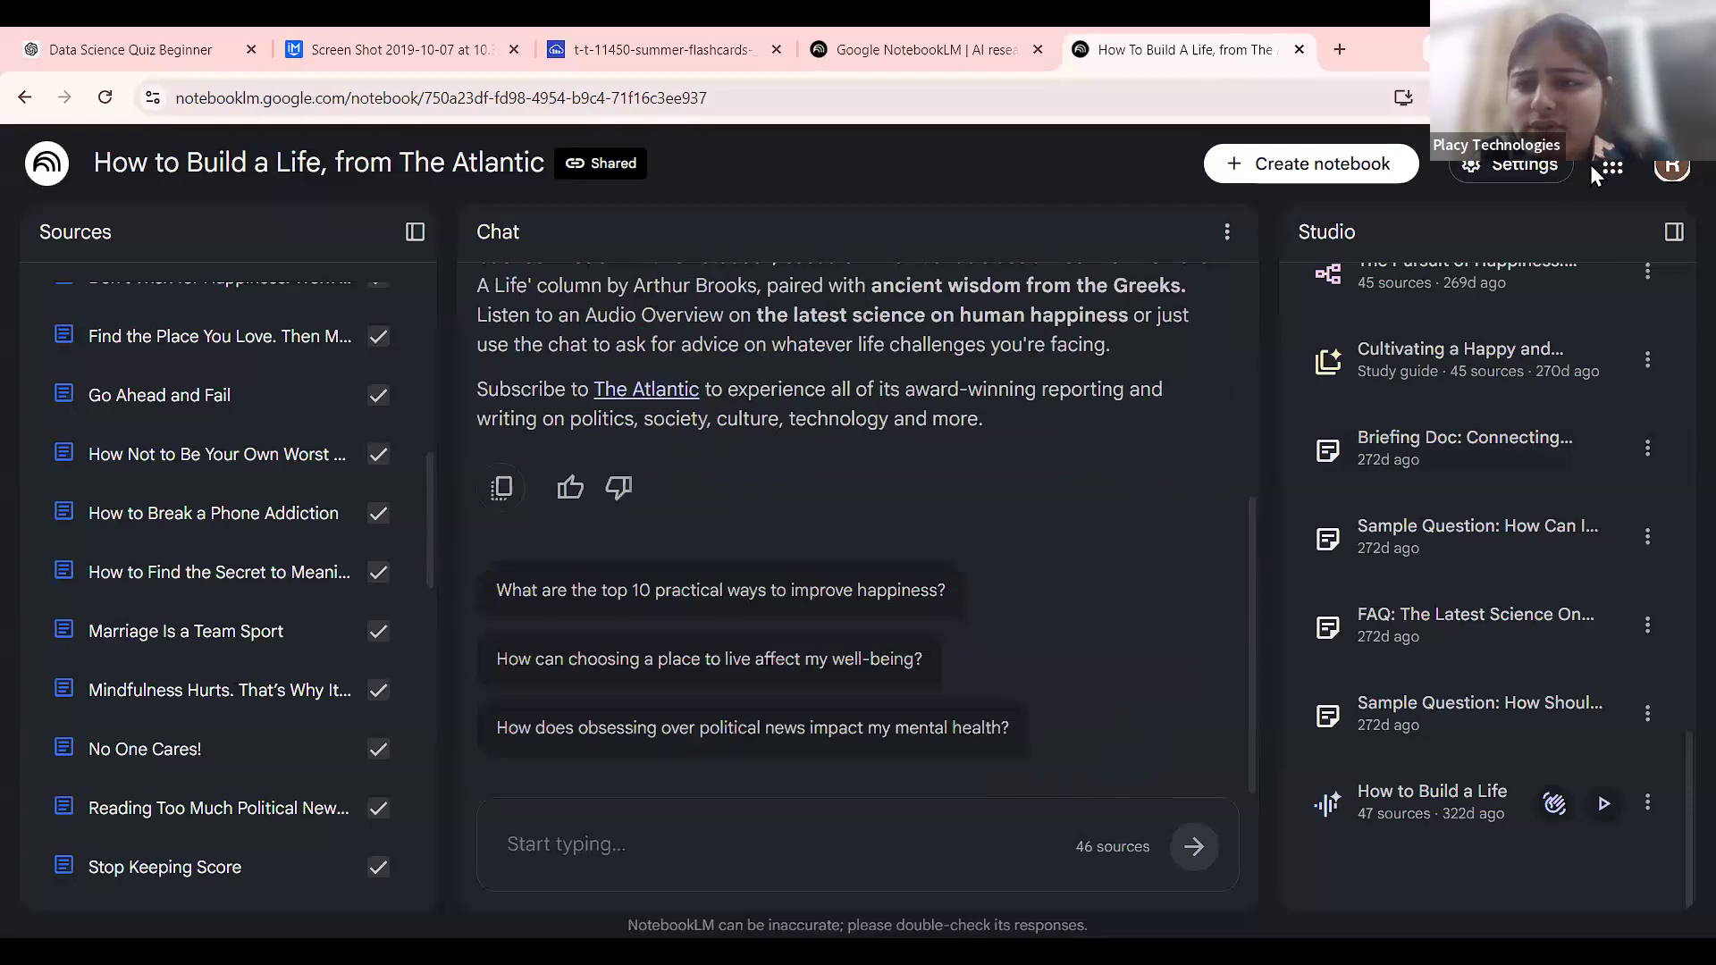
click(1519, 165)
mouse_move(1591, 528)
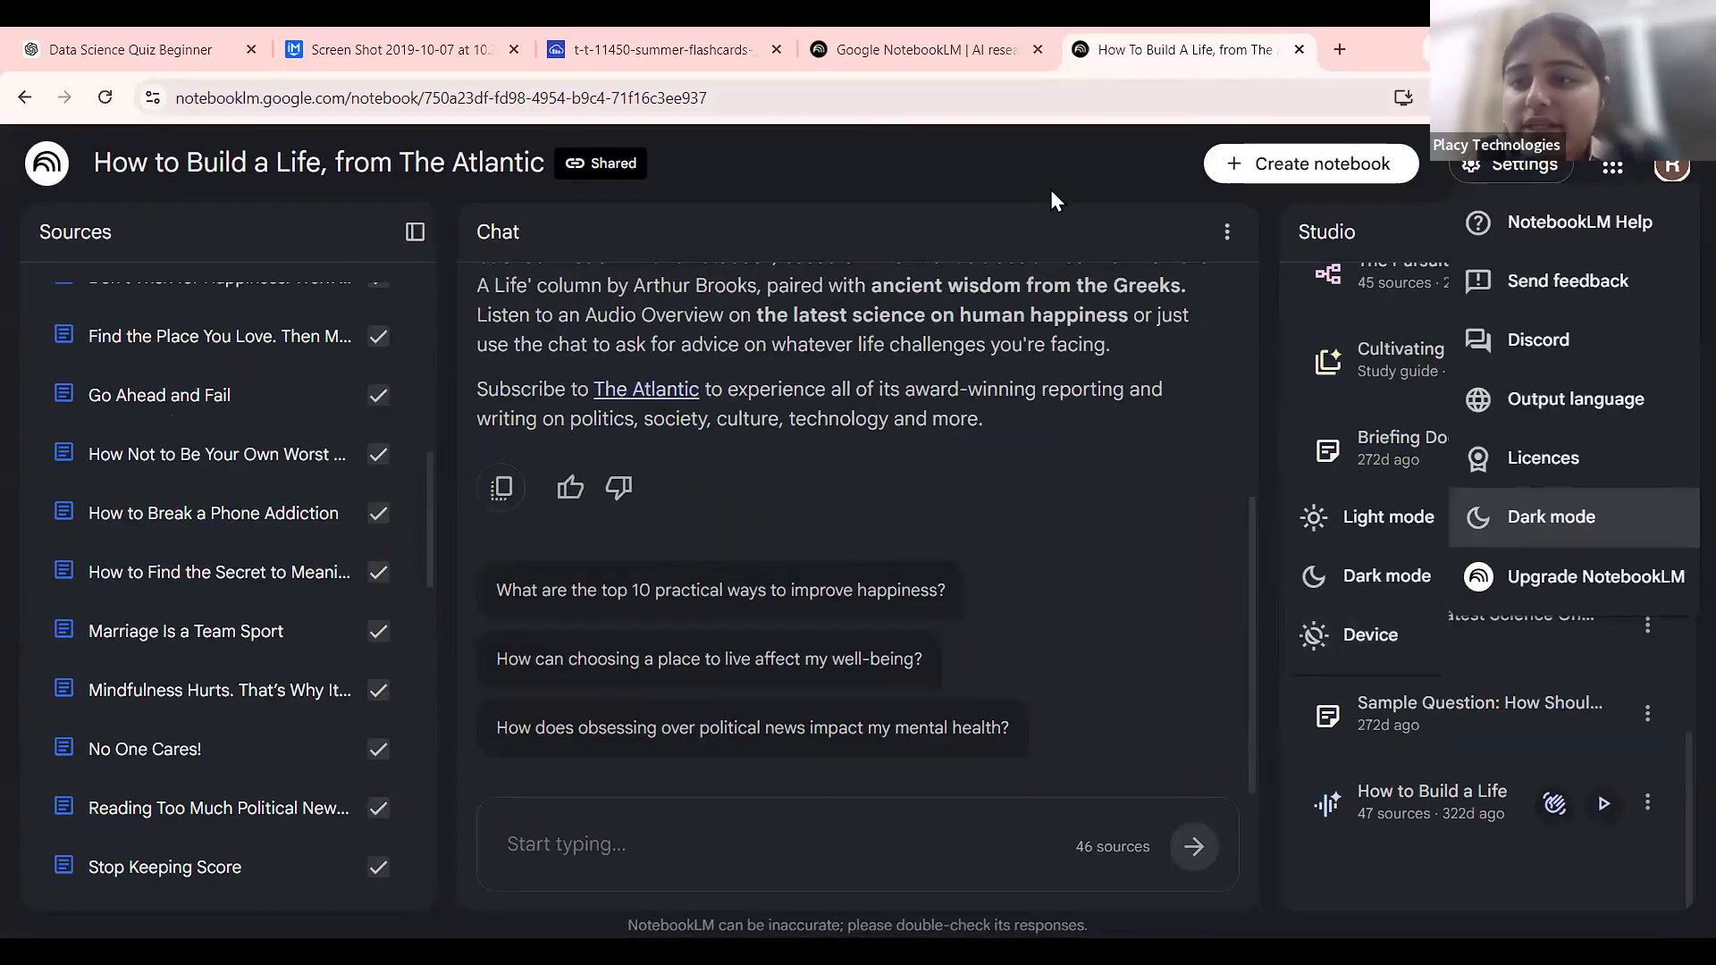
Close the theme options and scroll the dark-mode Atlantic notebook's chat.
click(1049, 190)
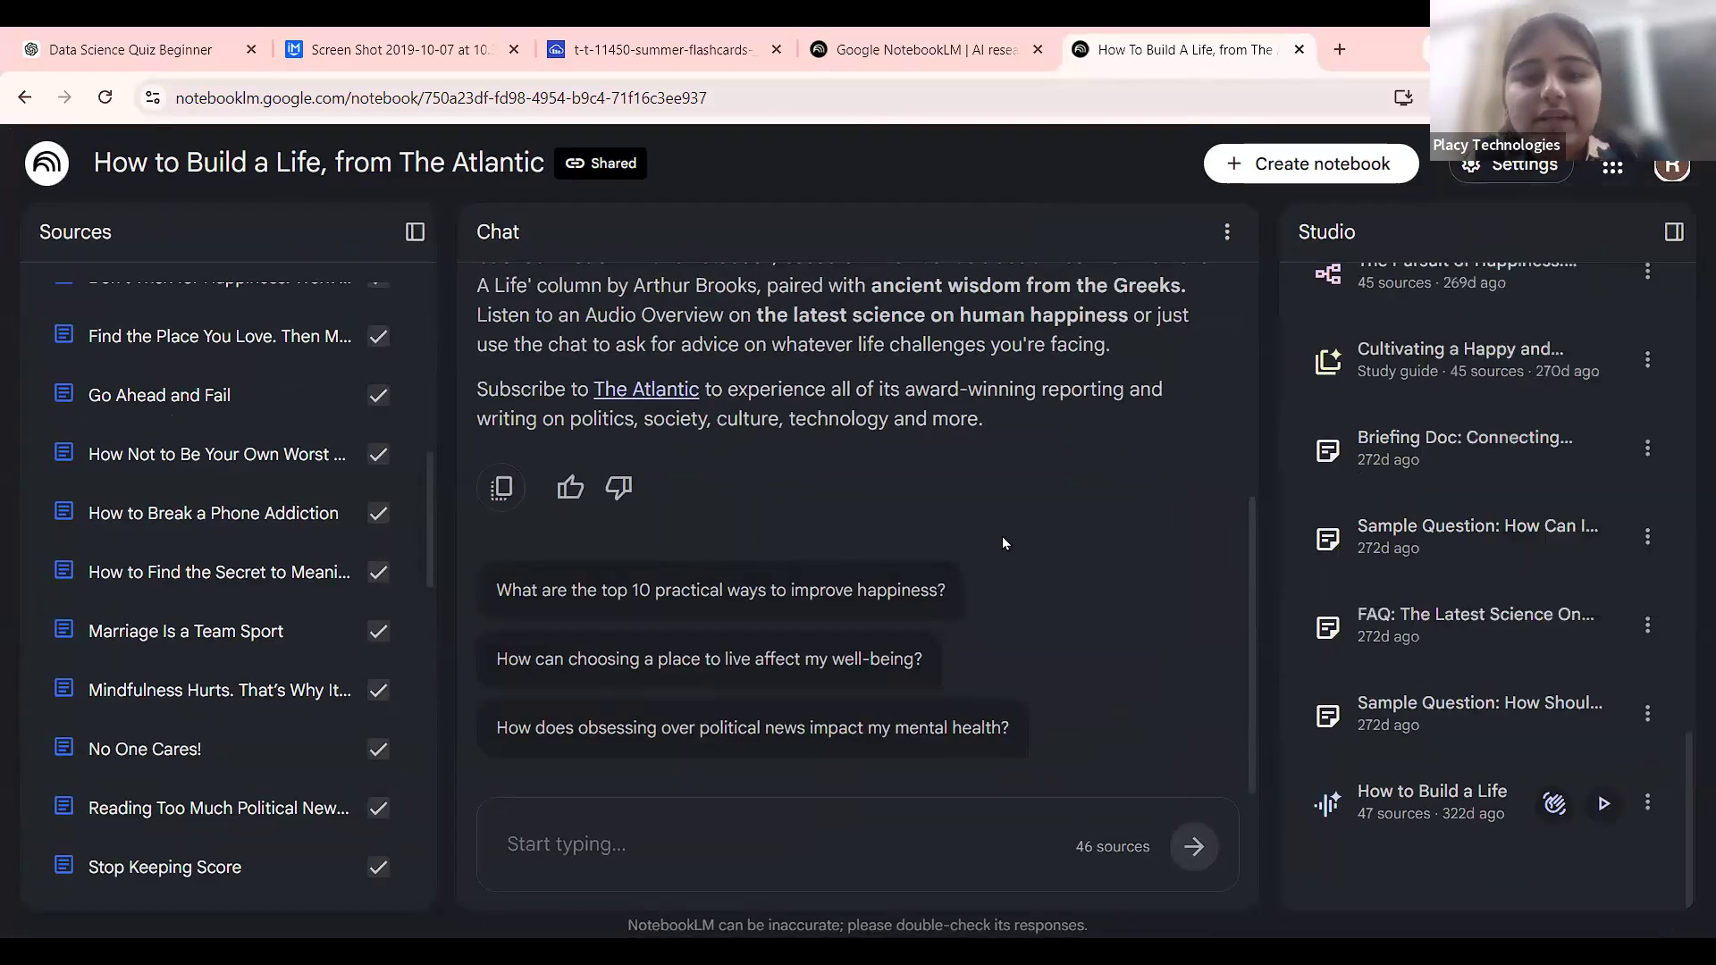
scroll(1001, 536, up, 5)
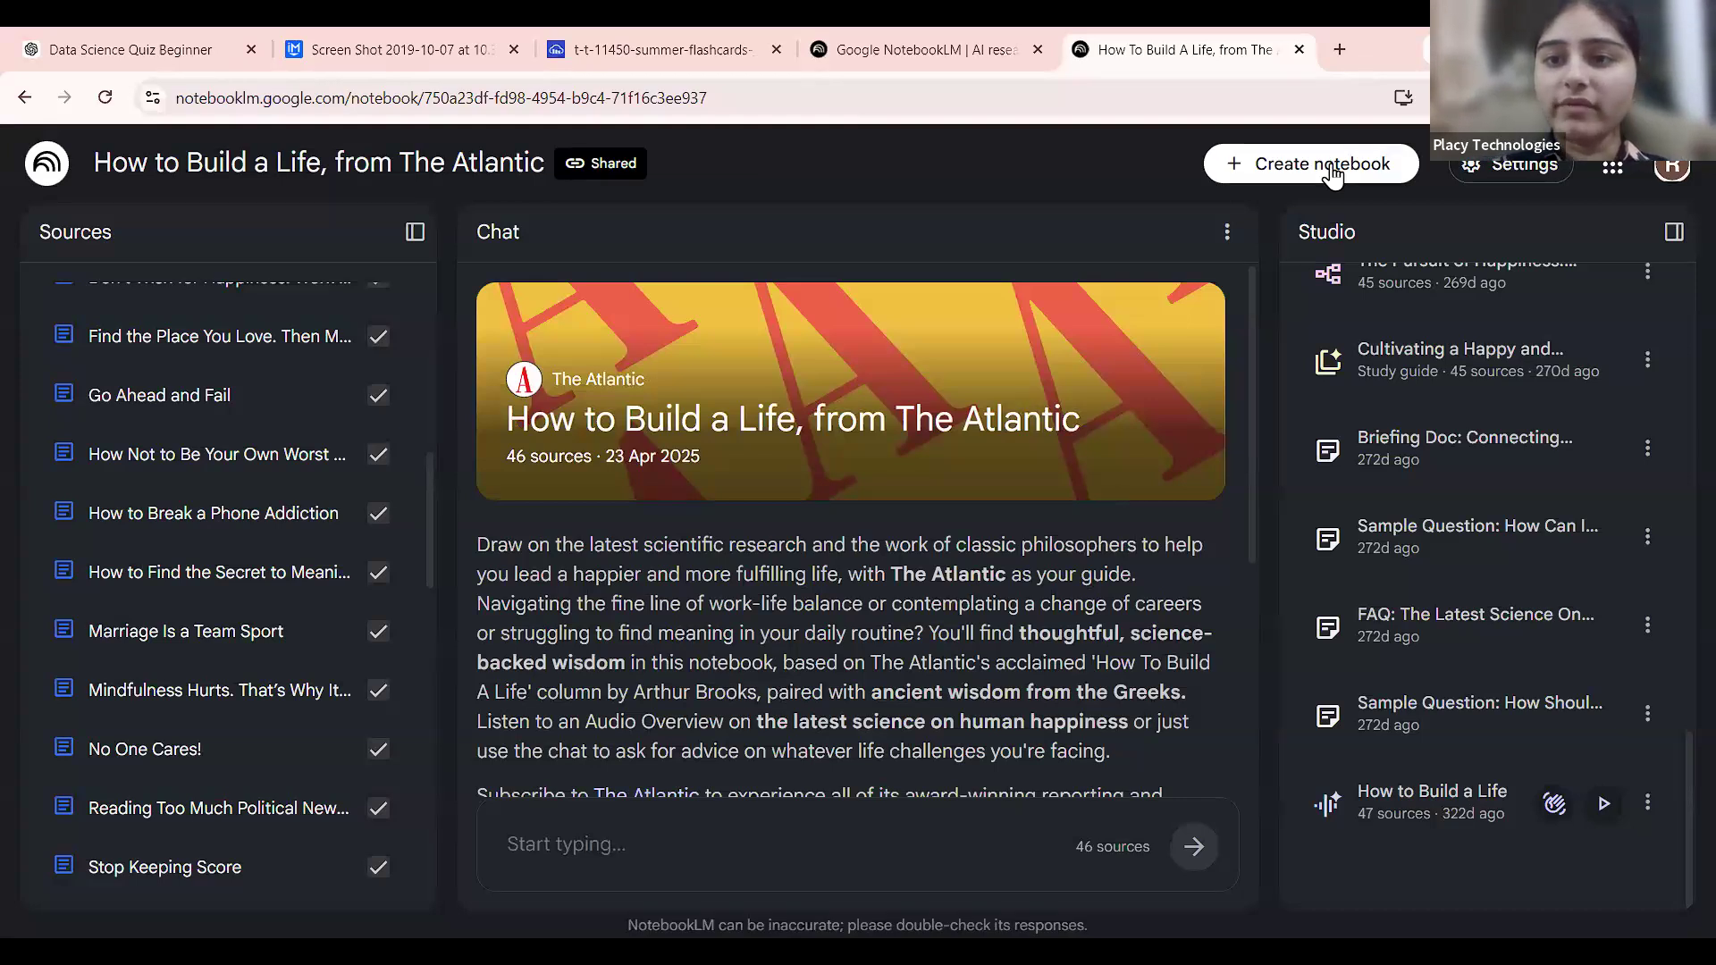
scroll(1332, 176, up, 5)
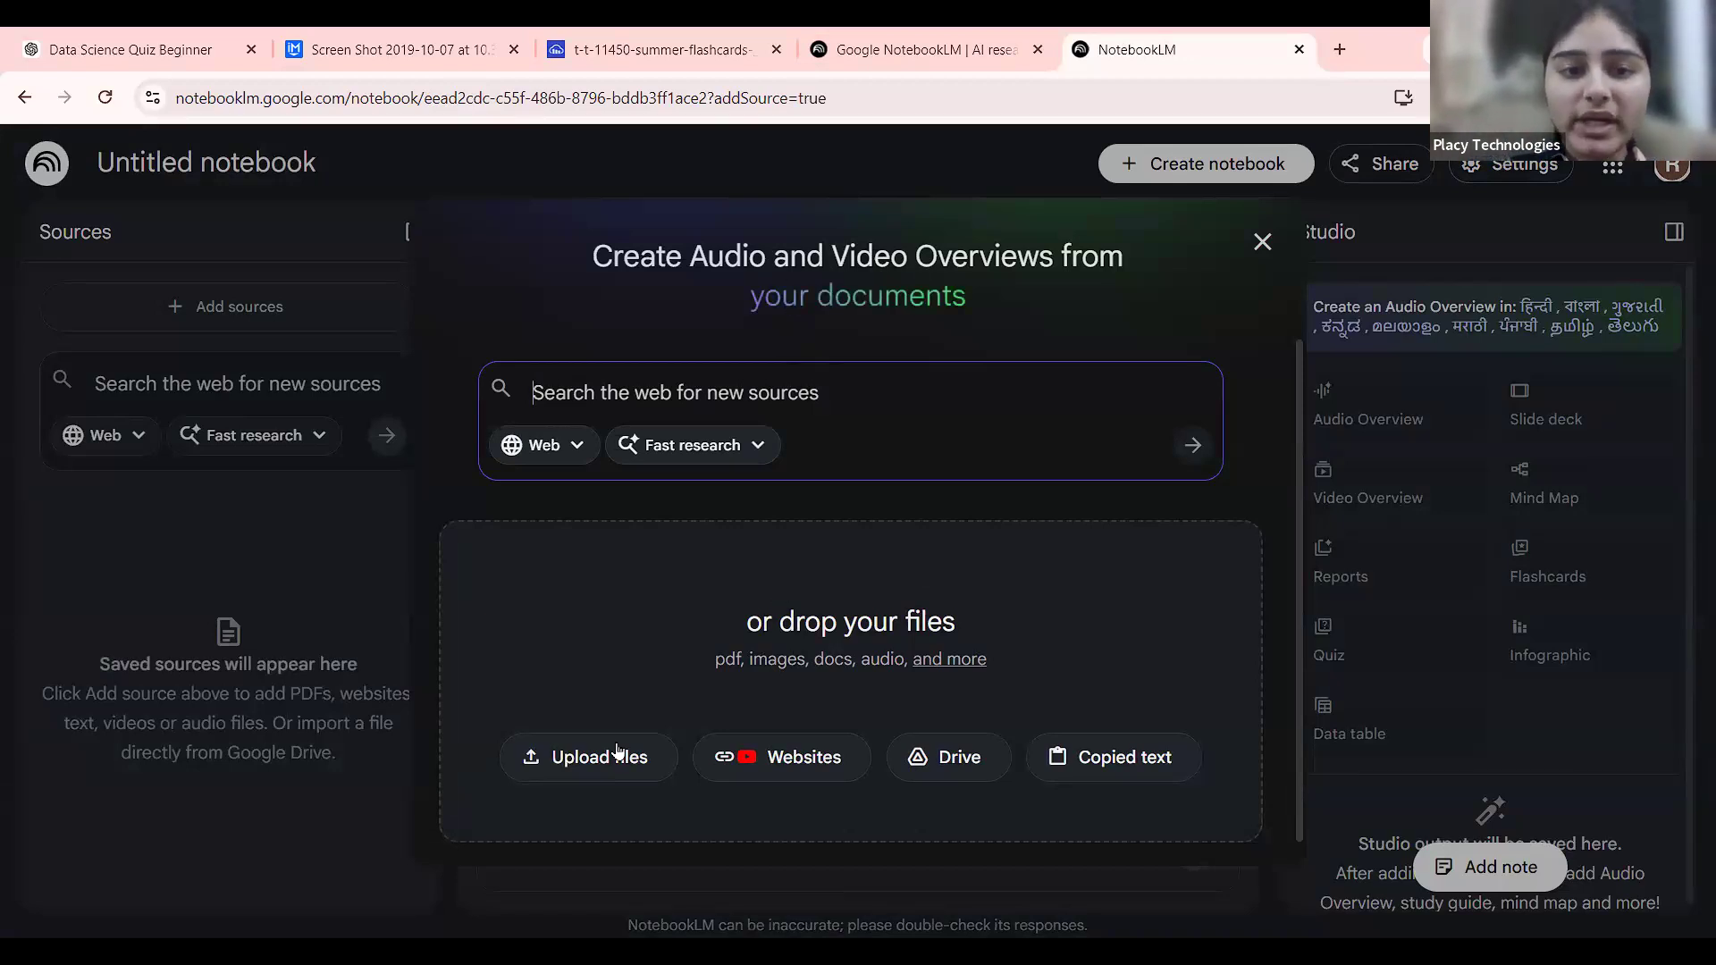
scroll(619, 752, up, 5)
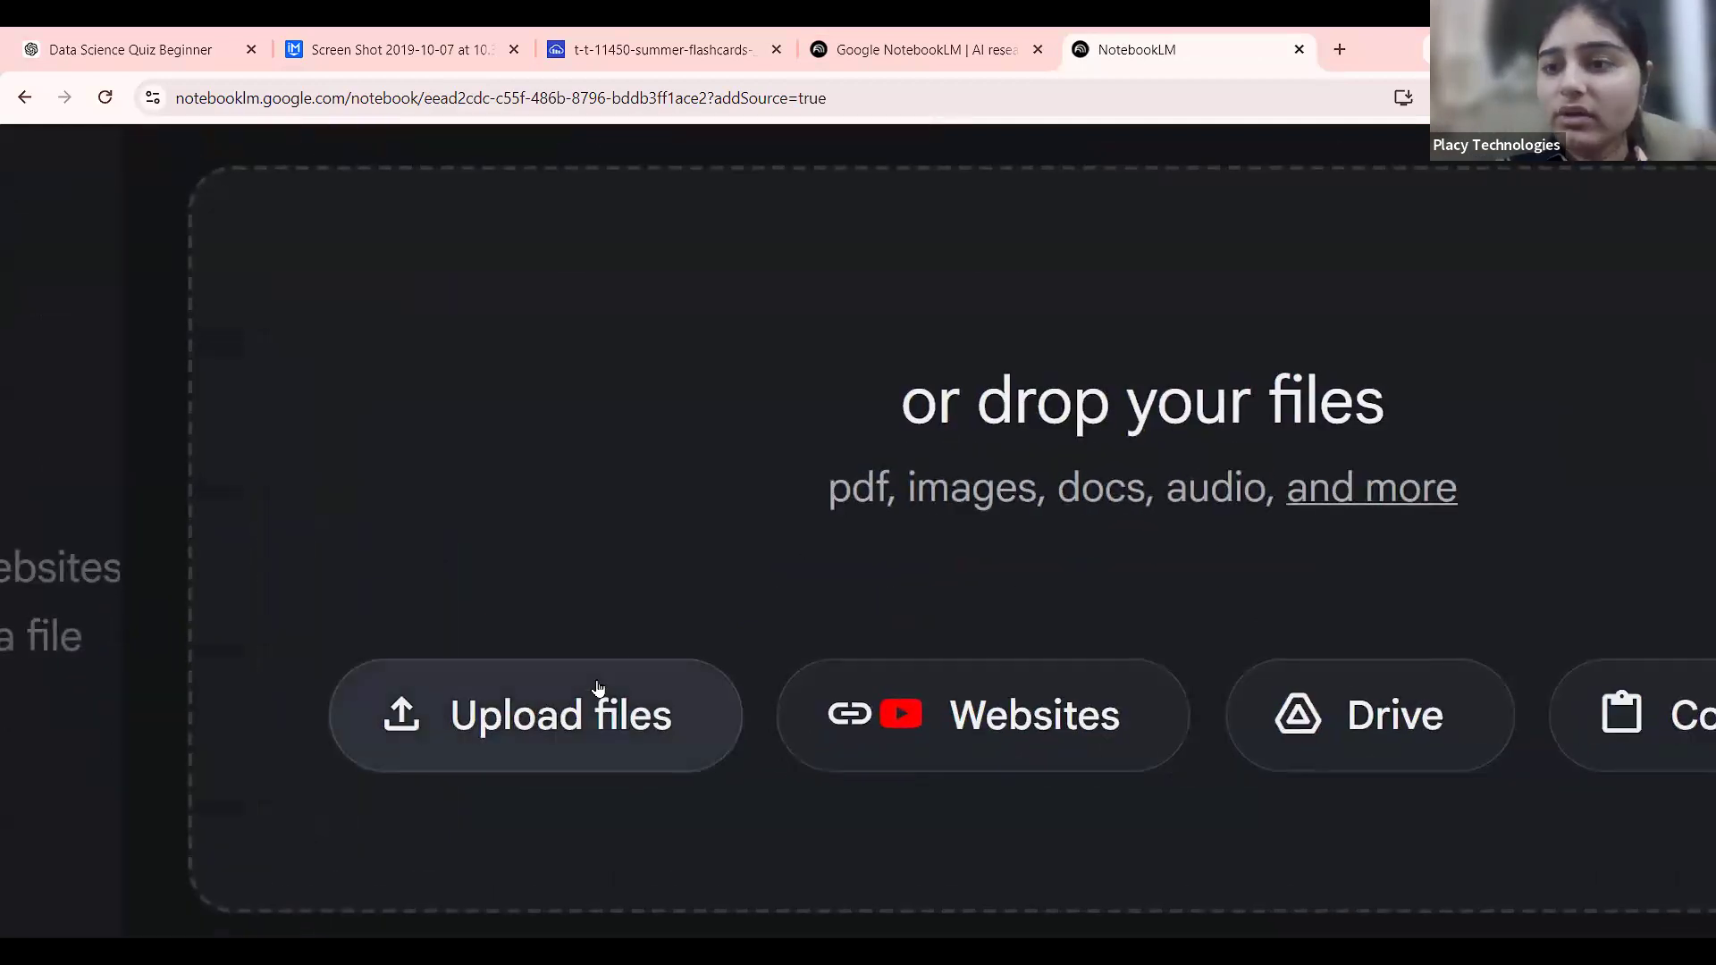
scroll(598, 688, down, 5)
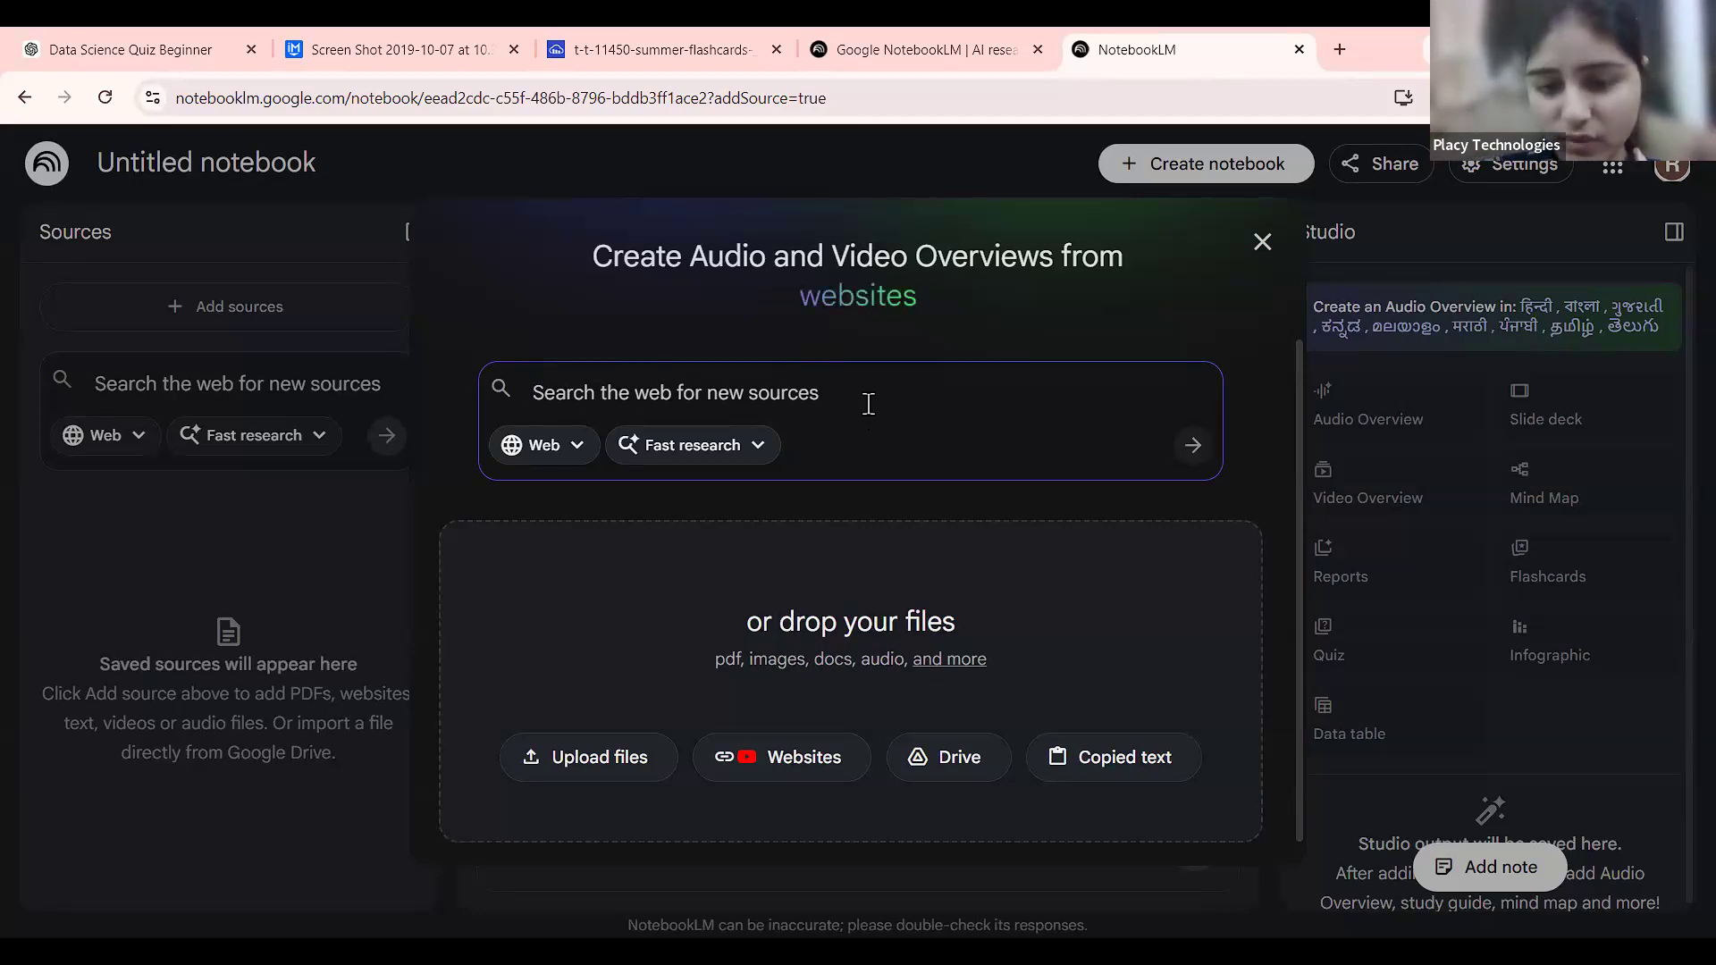
scroll(637, 697, up, 3)
scroll(637, 698, down, 1)
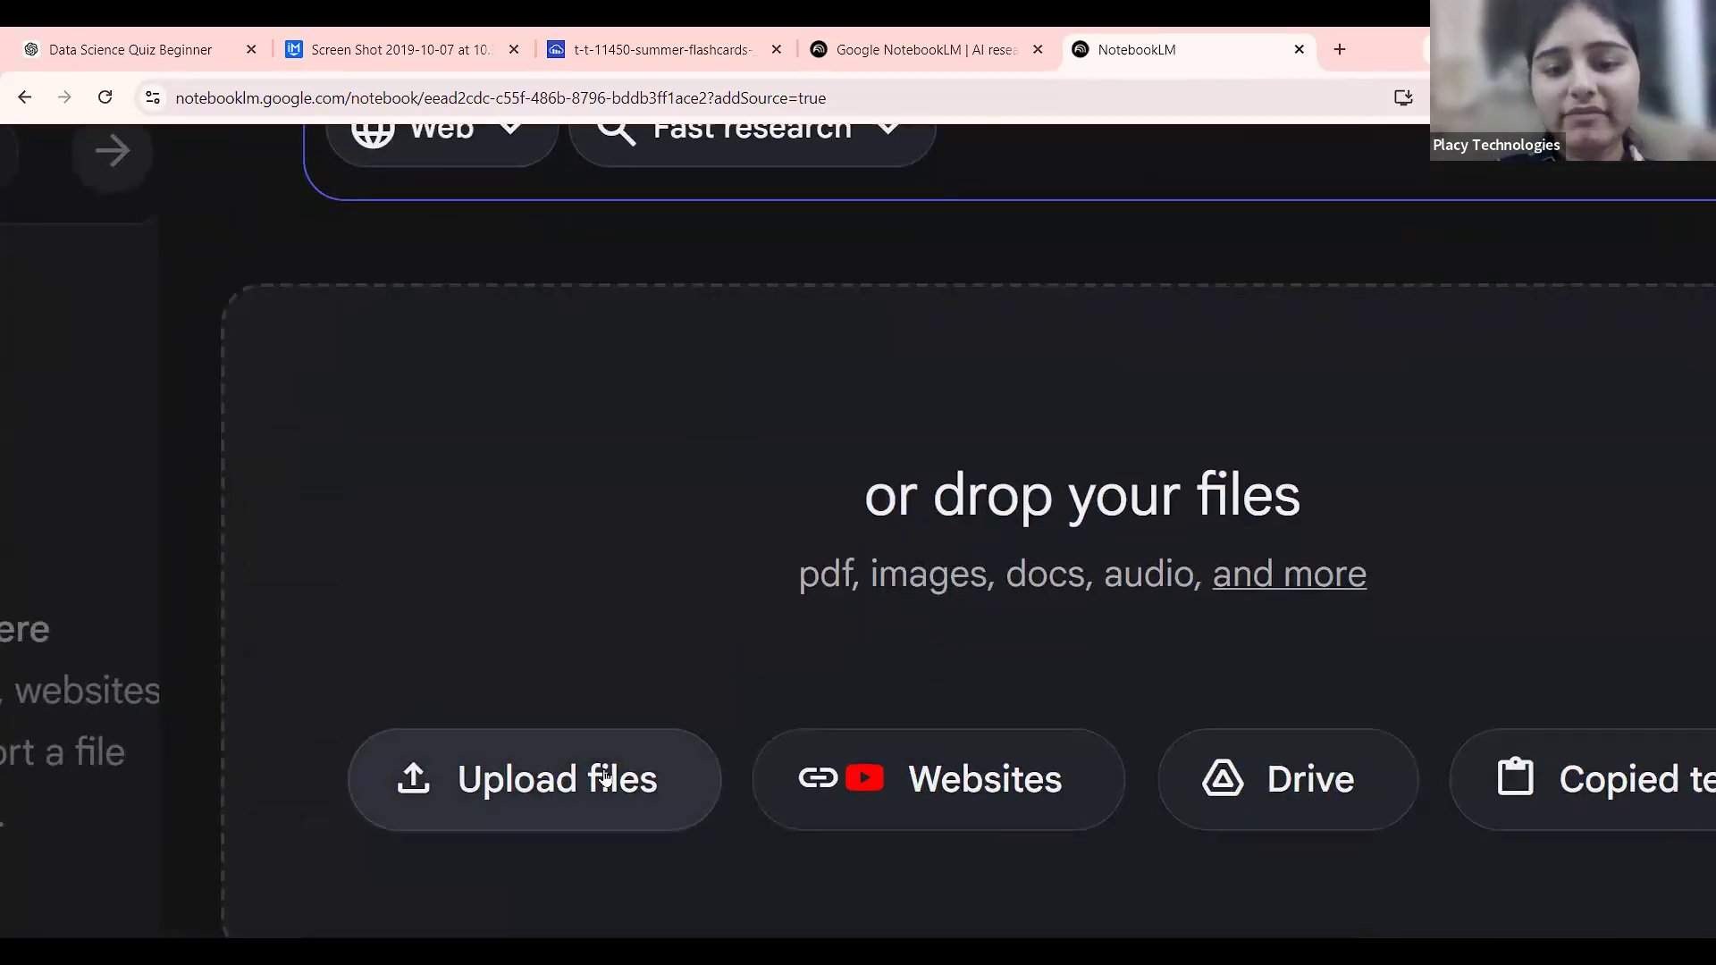
scroll(603, 775, down, 3)
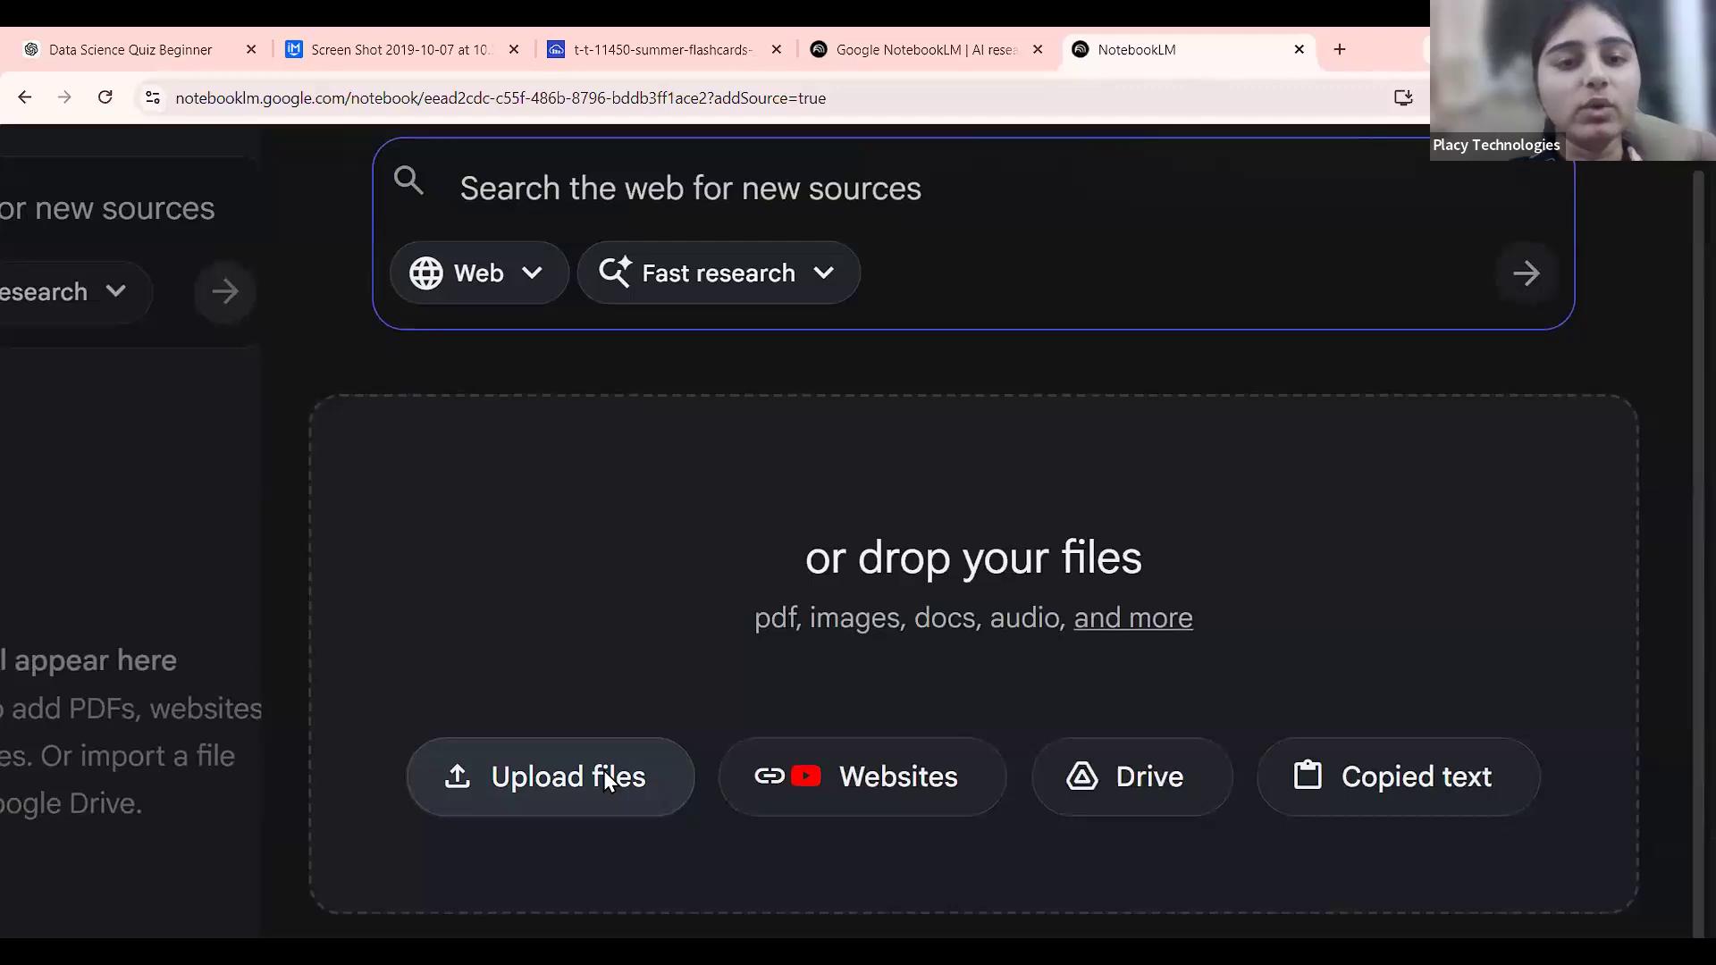
Upload MachineLEarning.pdf from Downloads as the notebook's source.
click(603, 770)
scroll(414, 244, down, 3)
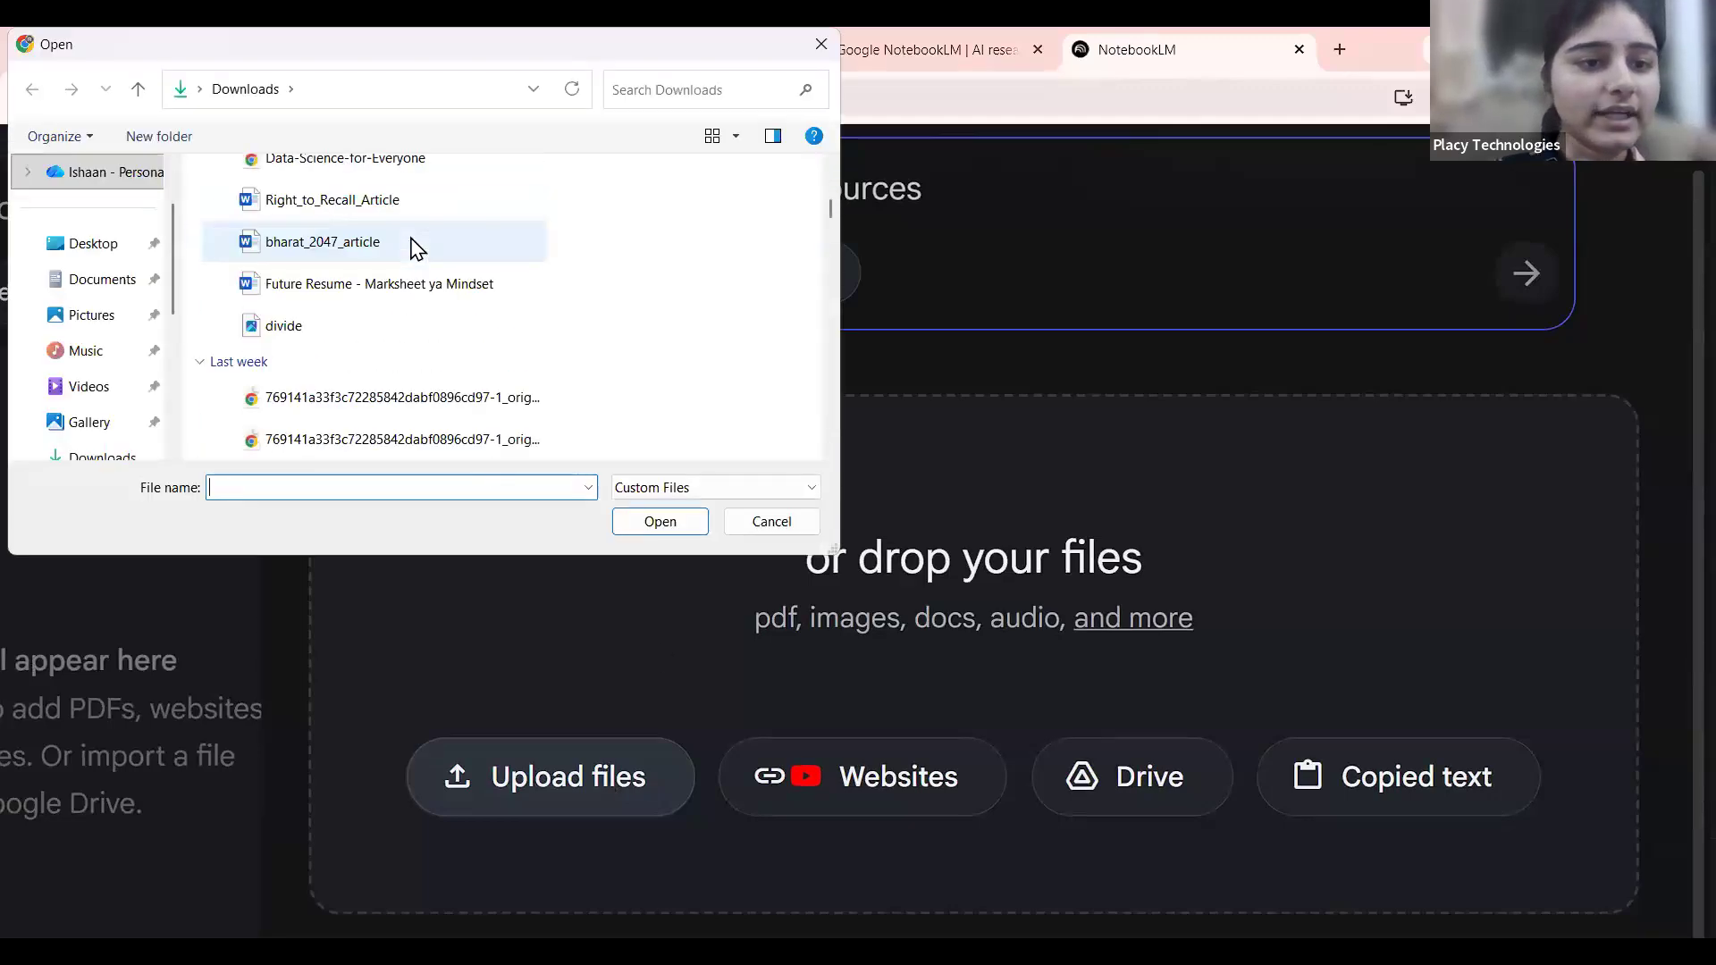
scroll(411, 241, down, 2)
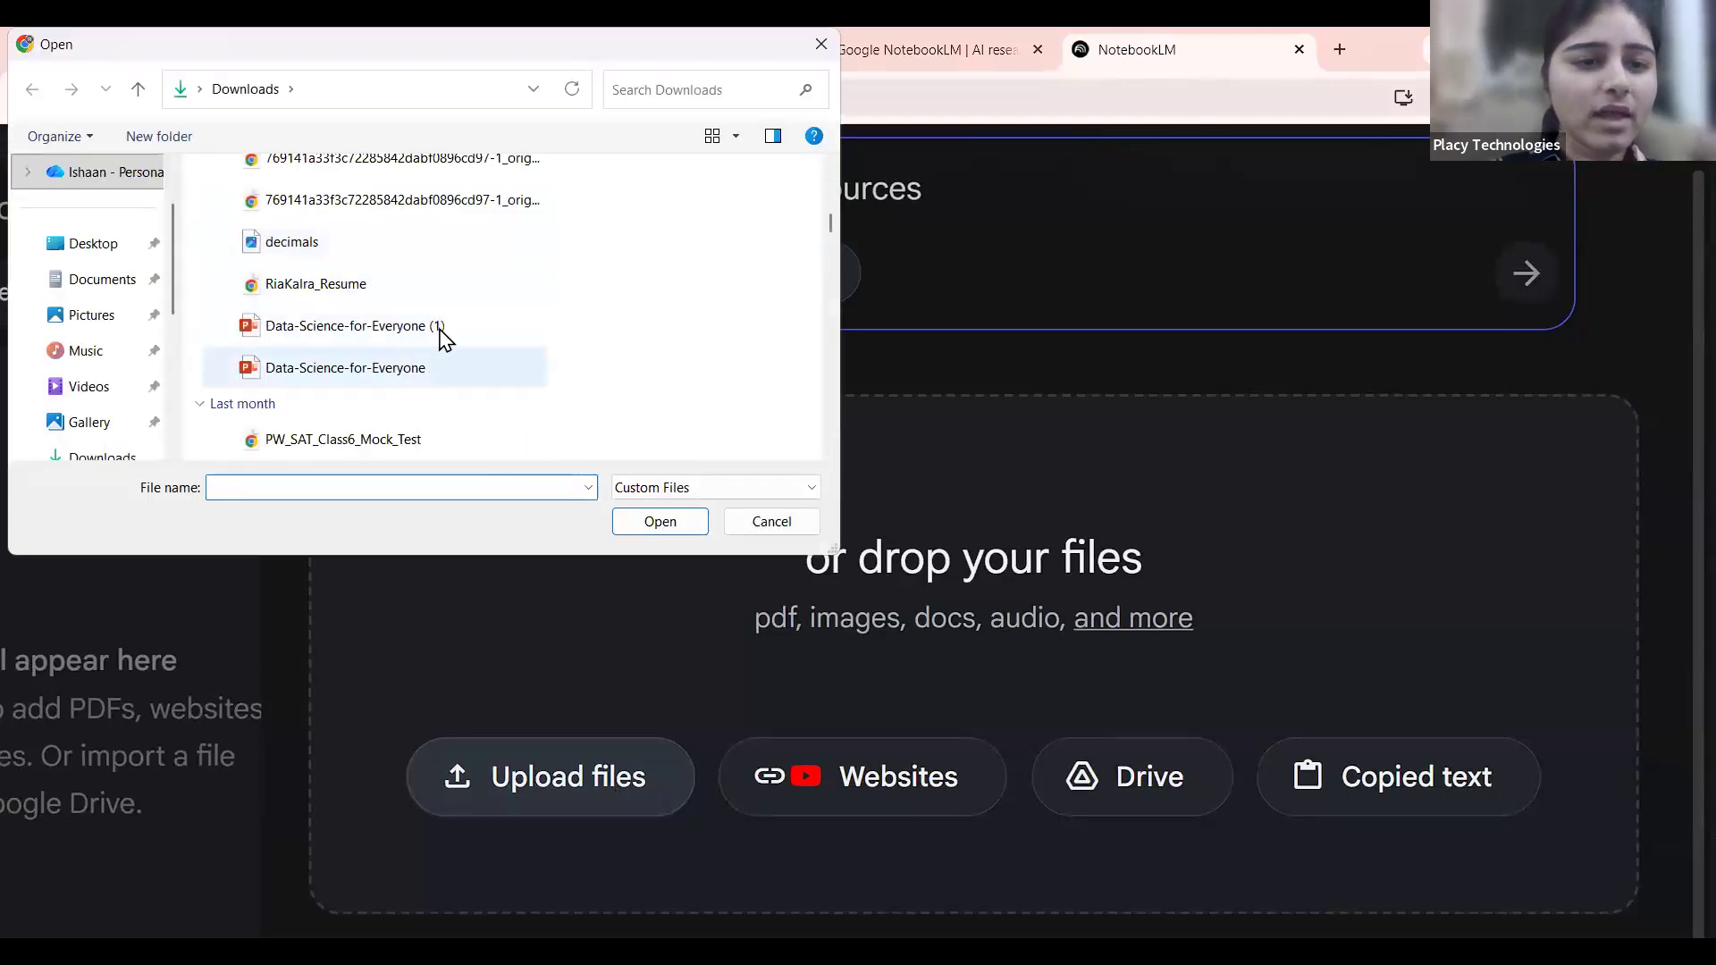
scroll(444, 338, down, 3)
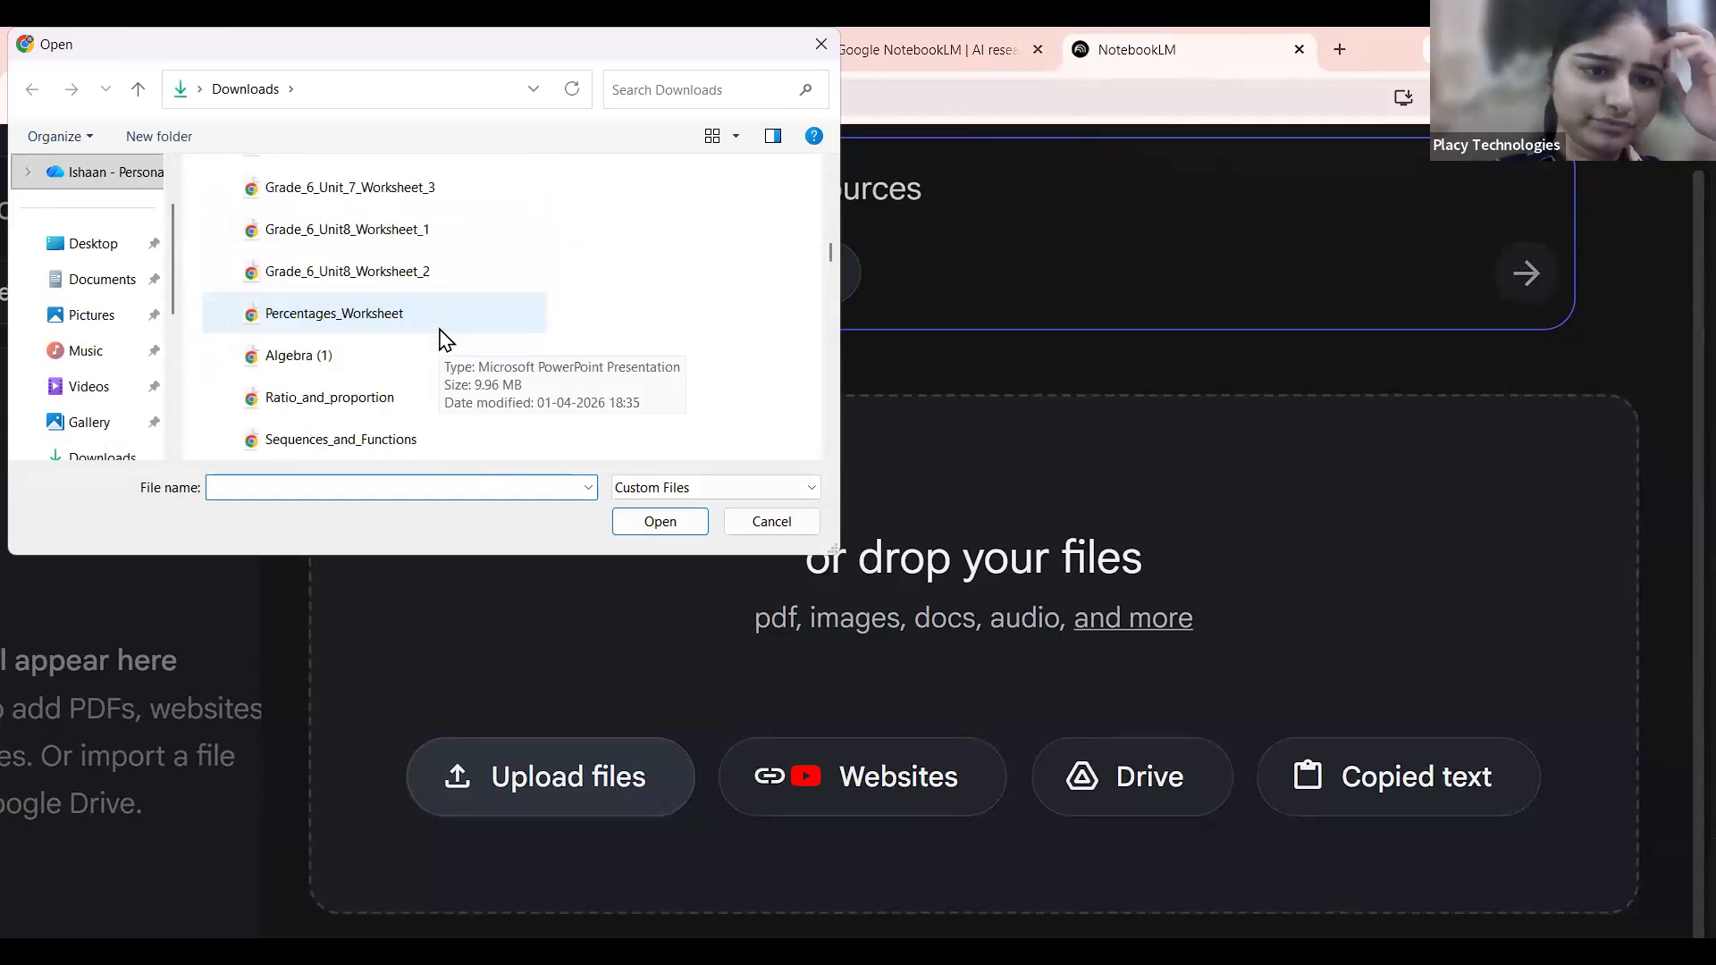
scroll(444, 338, up, 2)
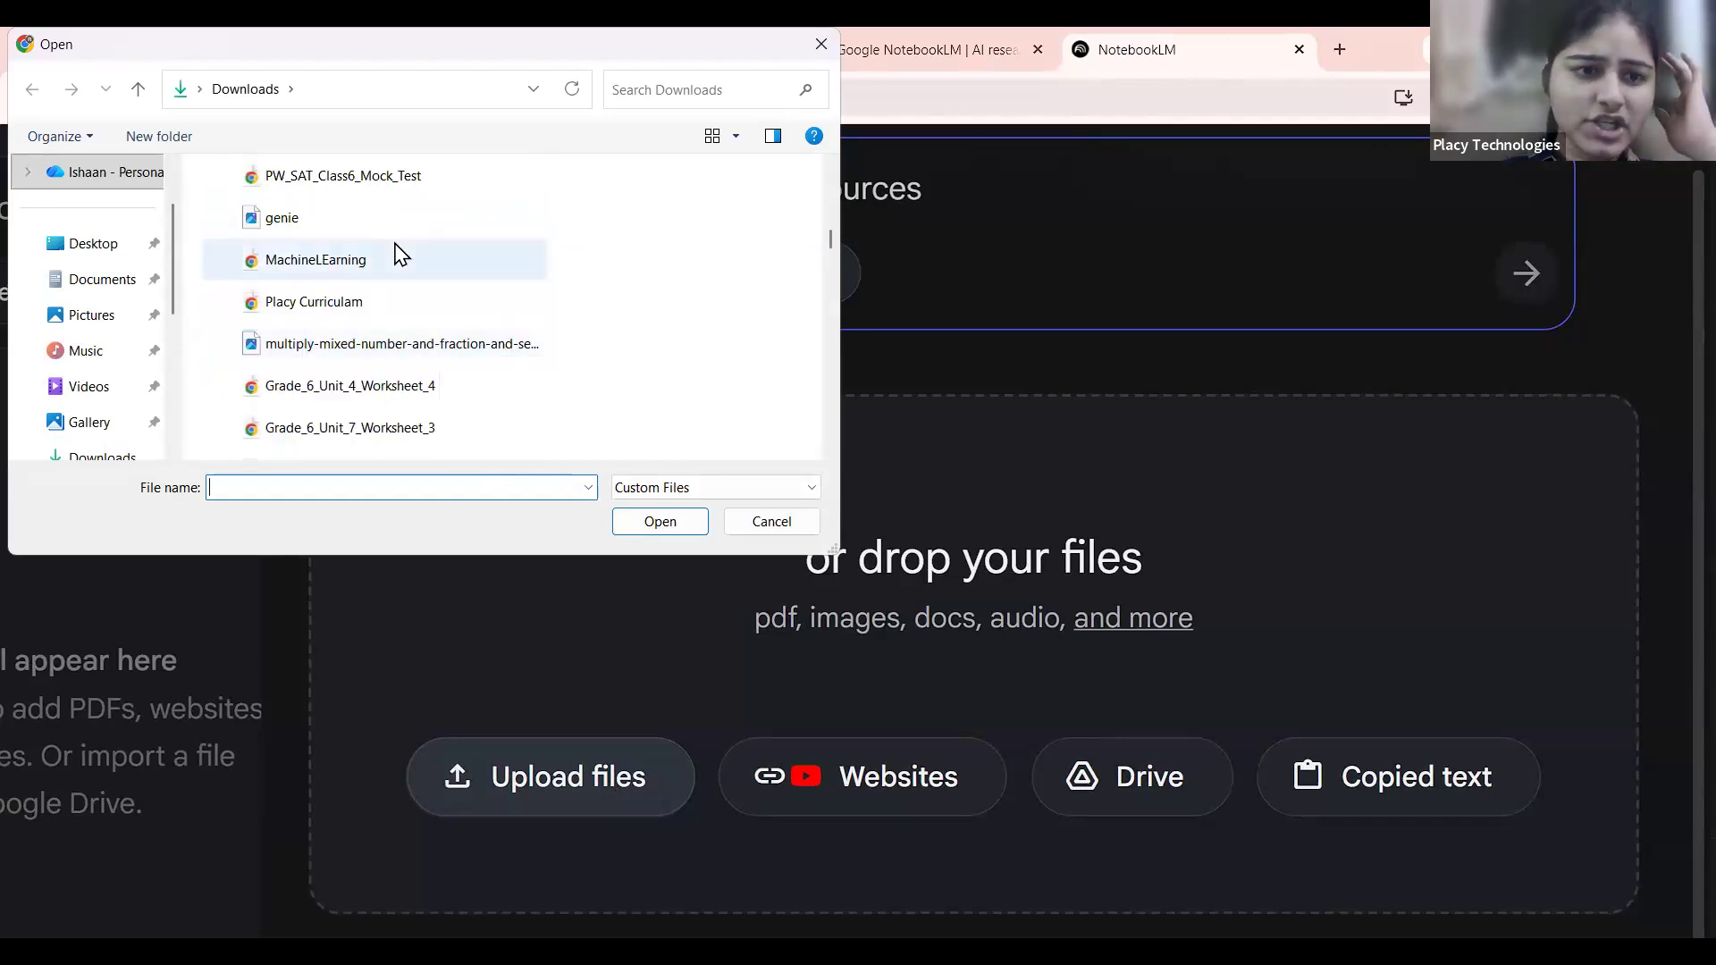
click(402, 256)
scroll(481, 311, up, 2)
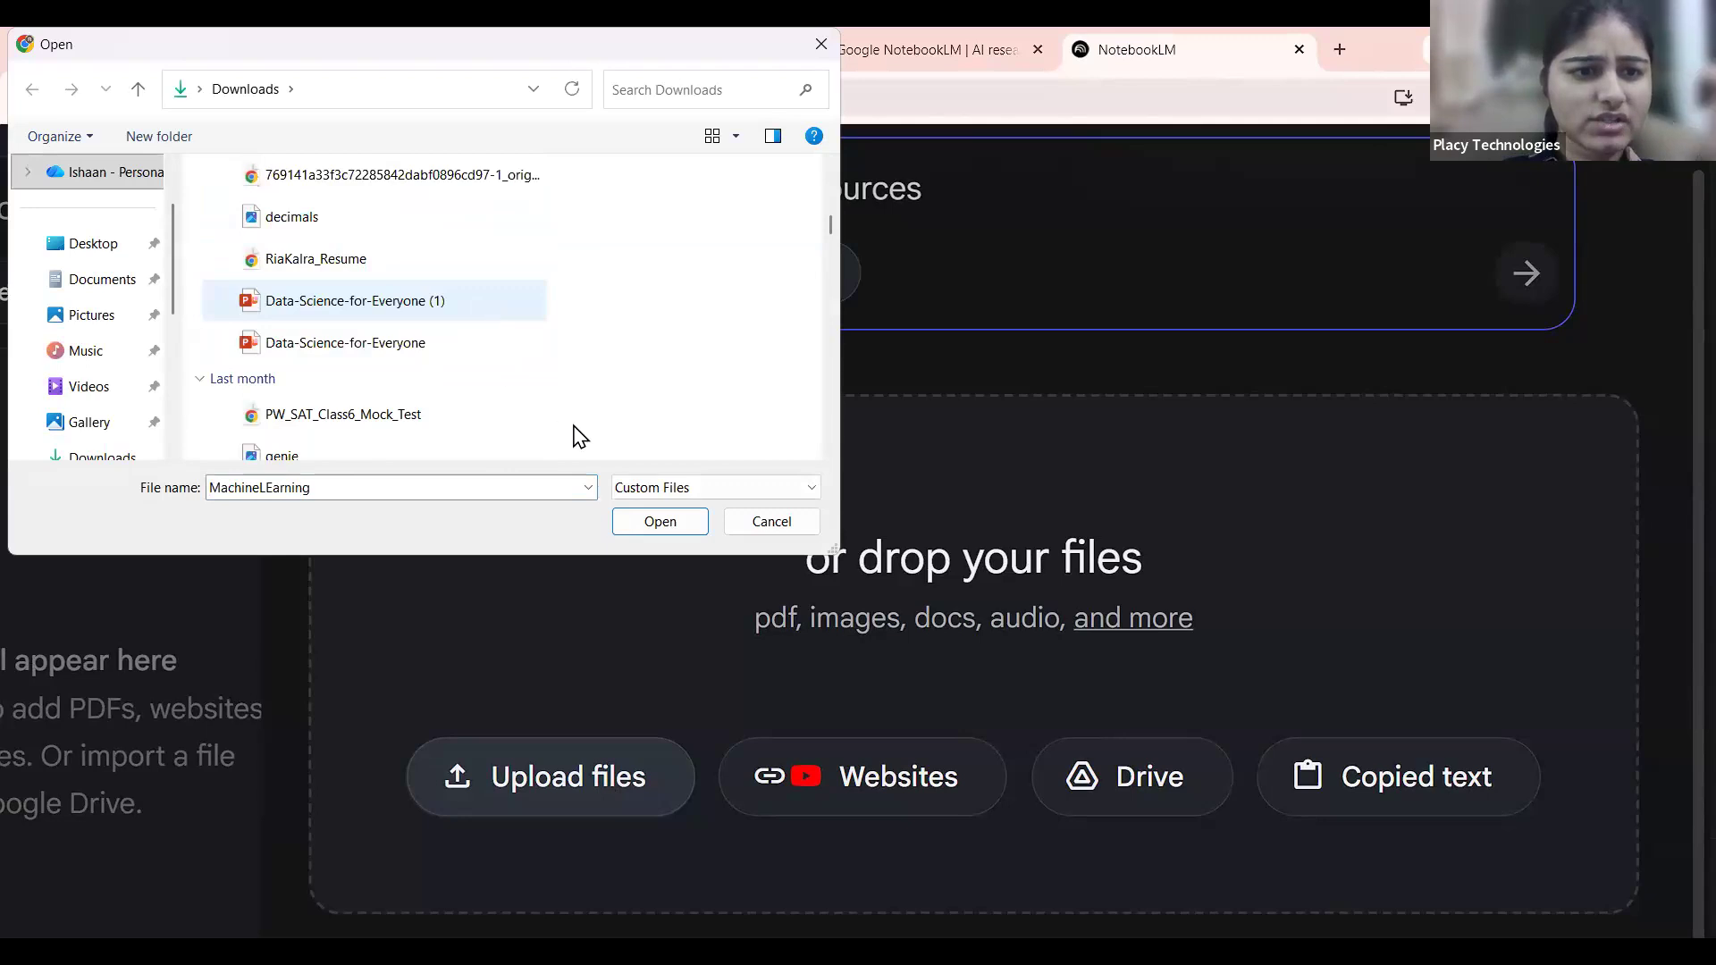
click(677, 529)
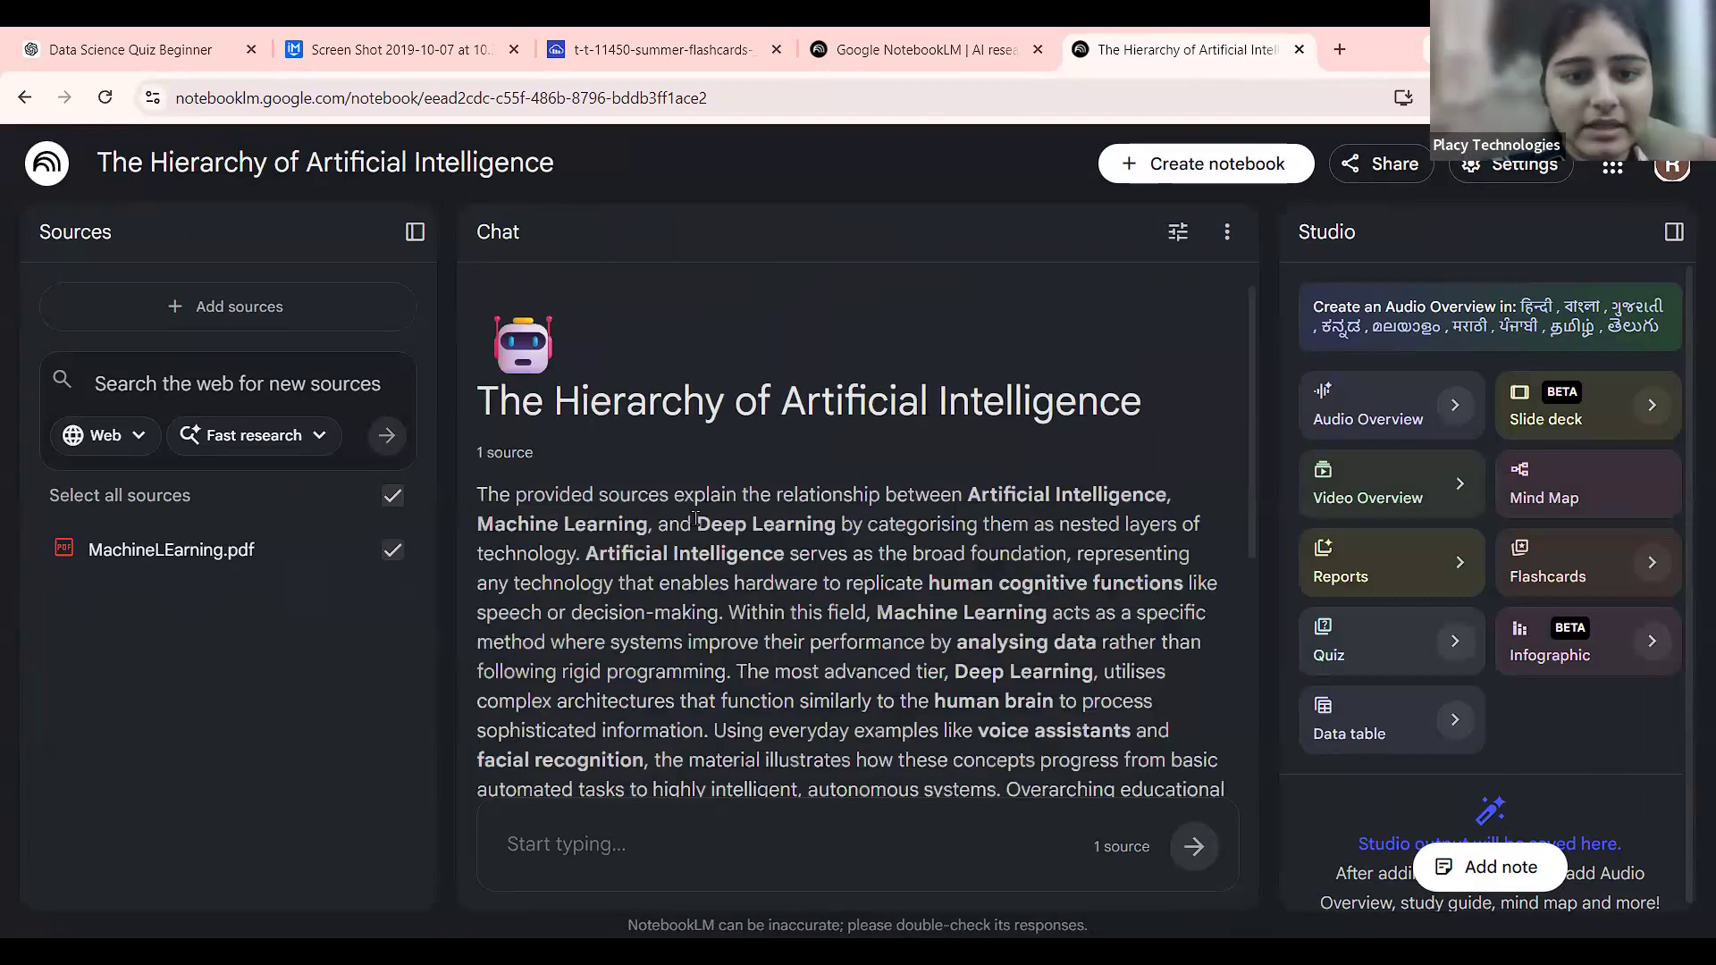
Ask the suggested question 'How do AI, machine learning and deep learning relate?'.
scroll(695, 518, down, 1)
drag(531, 418, 963, 687)
click(965, 687)
scroll(965, 686, down, 4)
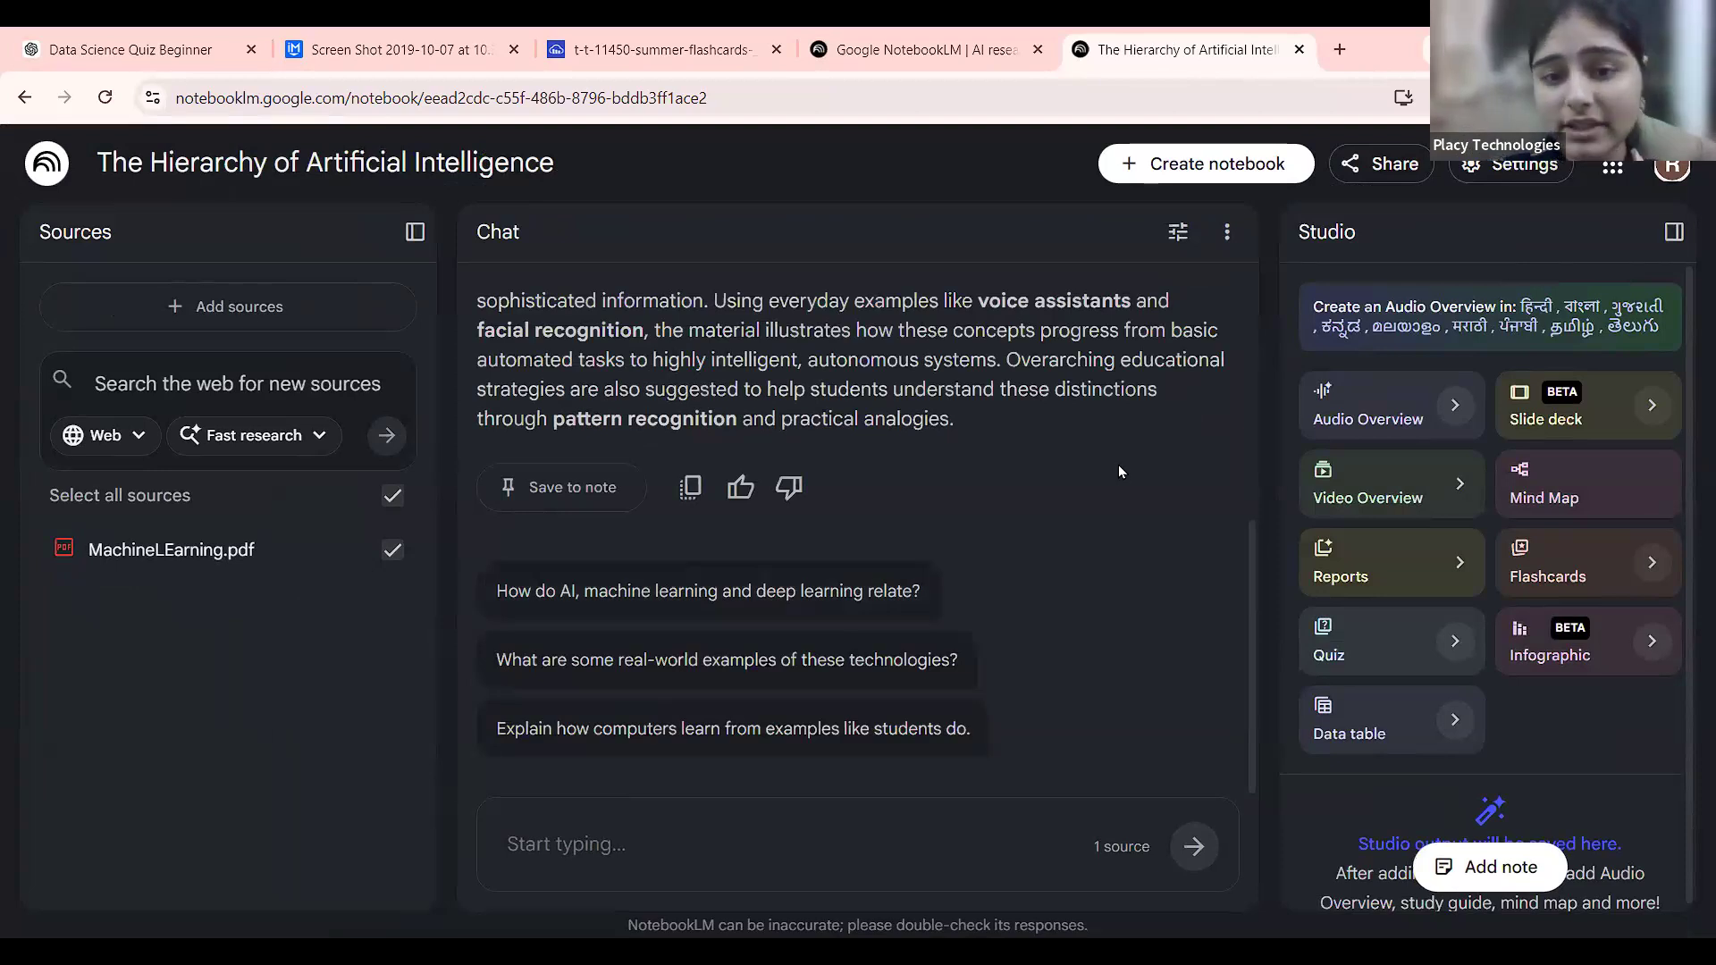
click(854, 591)
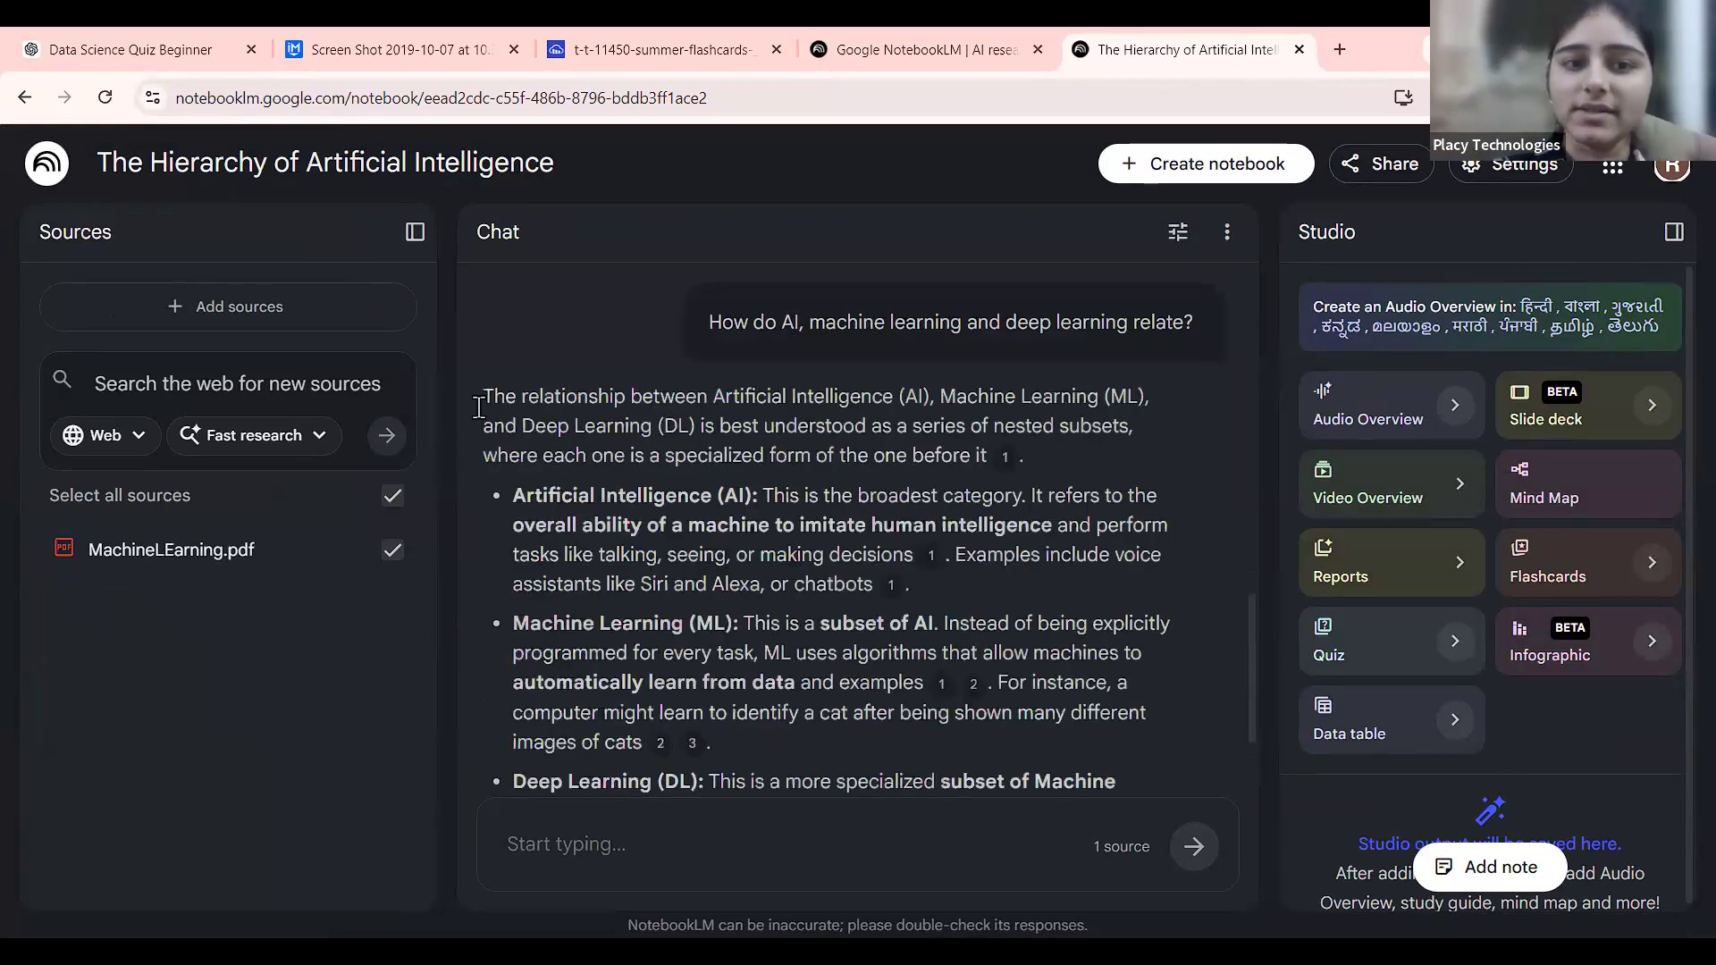
scroll(849, 733, down, 6)
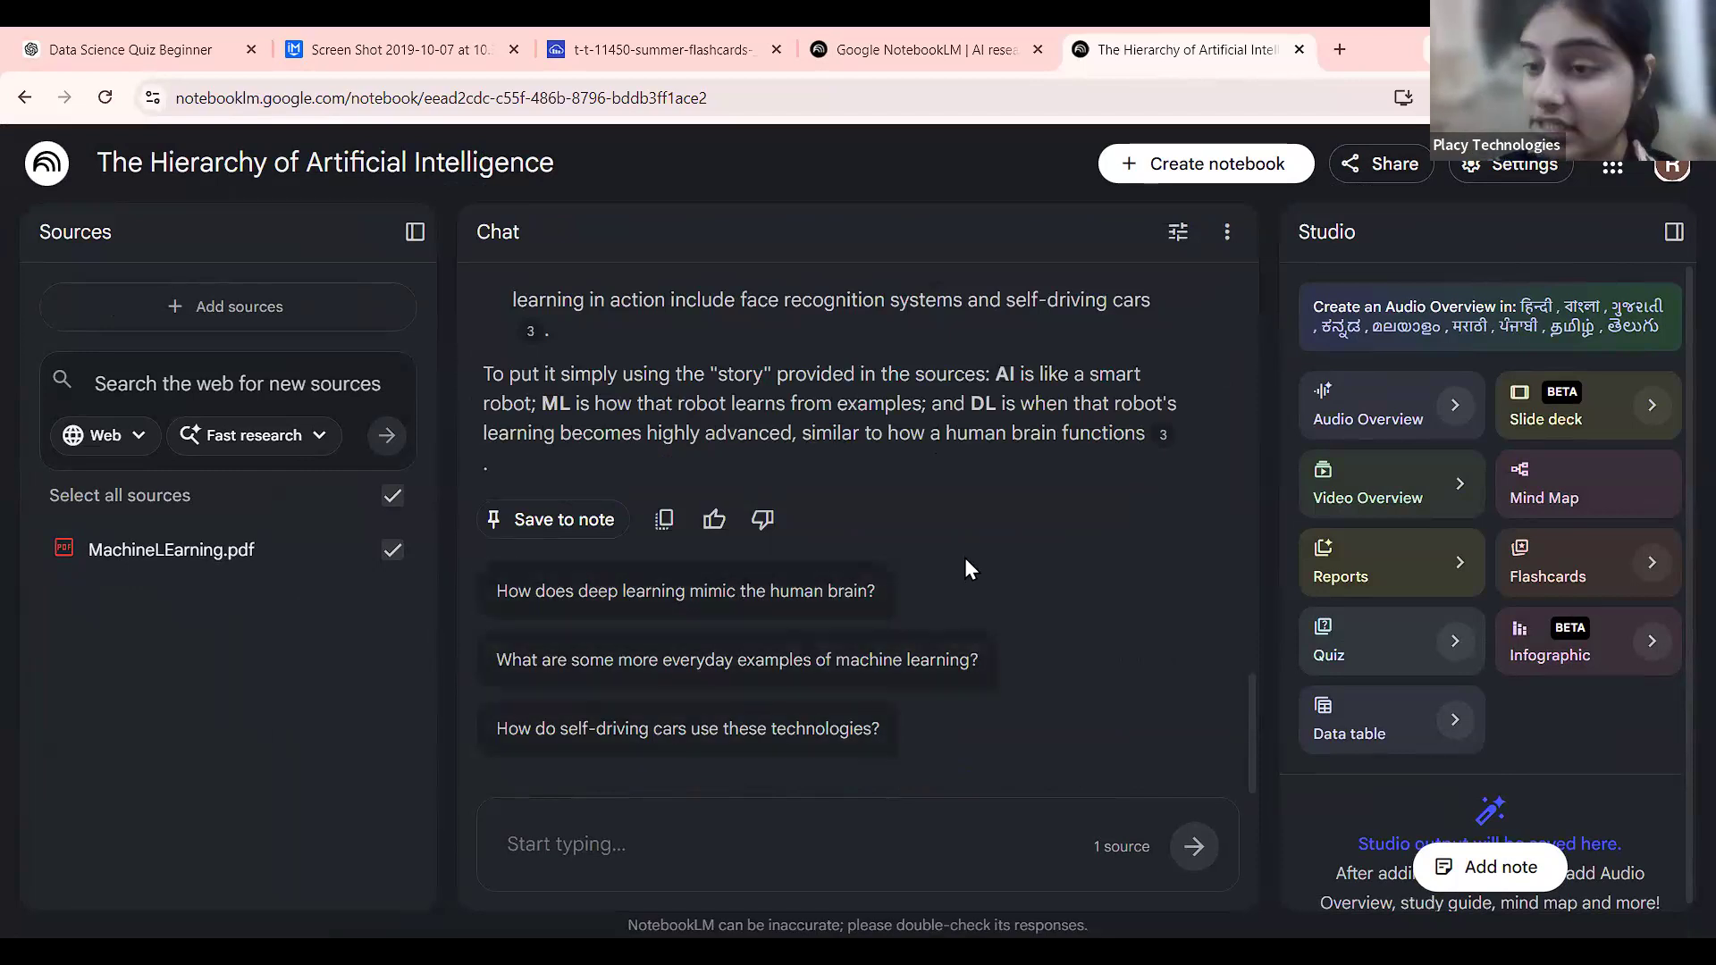
Ask 'What is ML' in the chat, then open the MachineLEarning.pdf source's options menu.
click(819, 861)
text(bsgd)
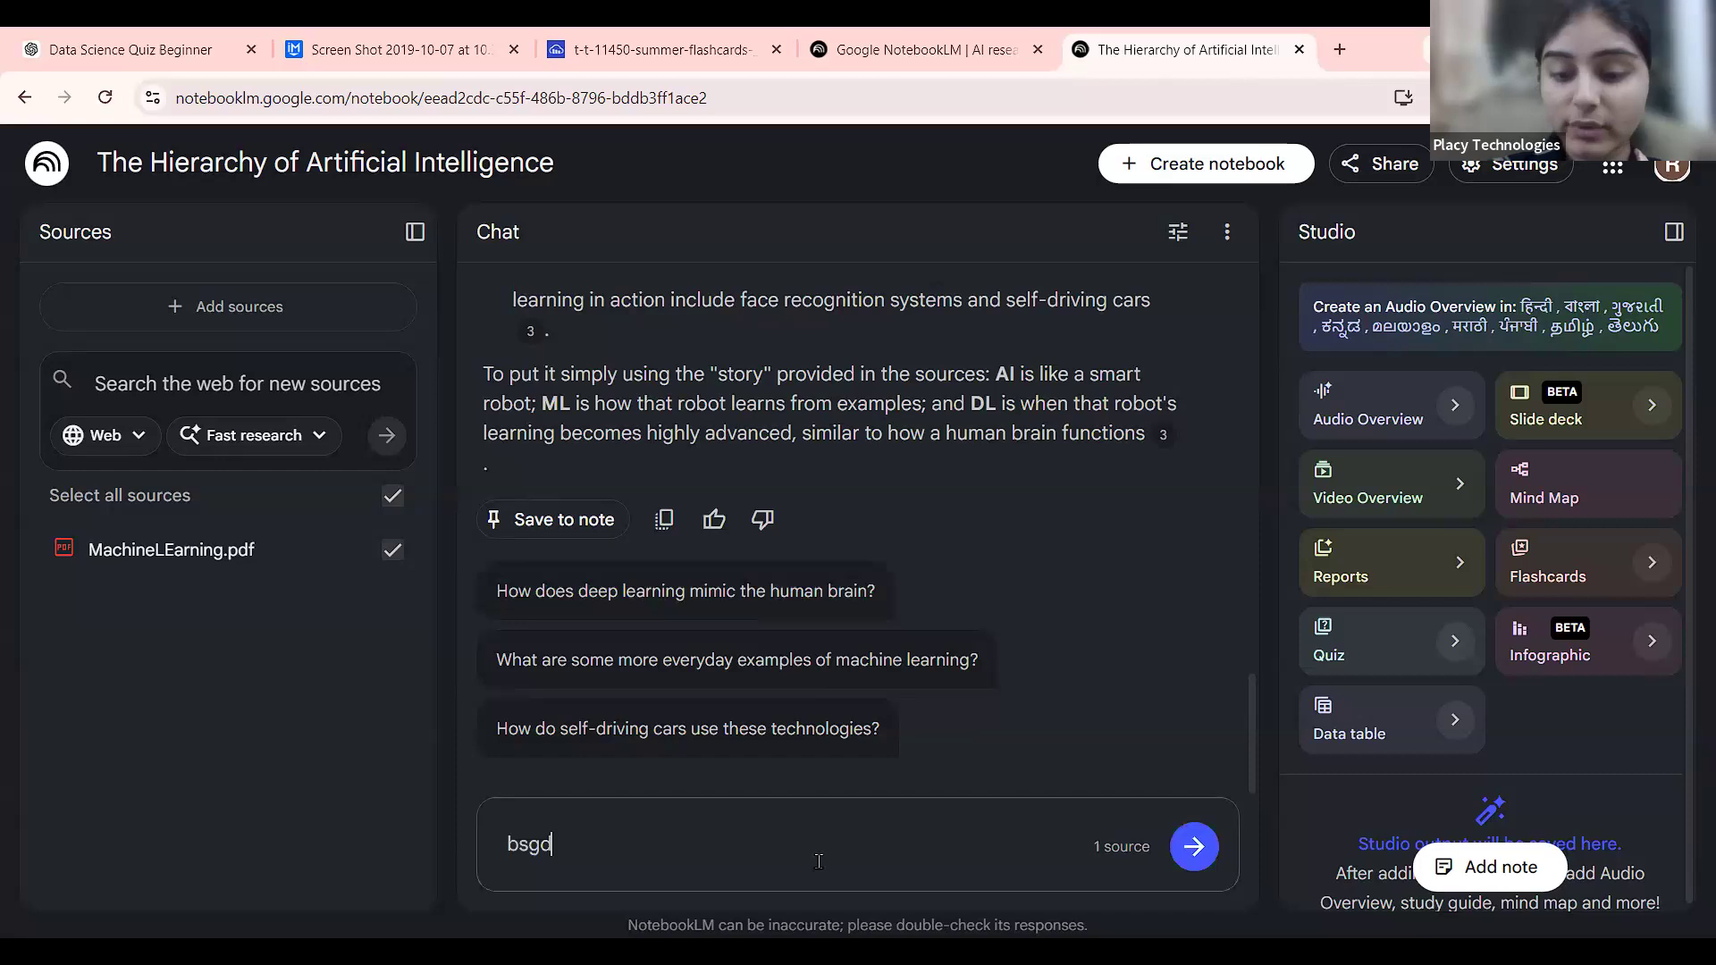
key(BackSpace)
key(BackSpace)
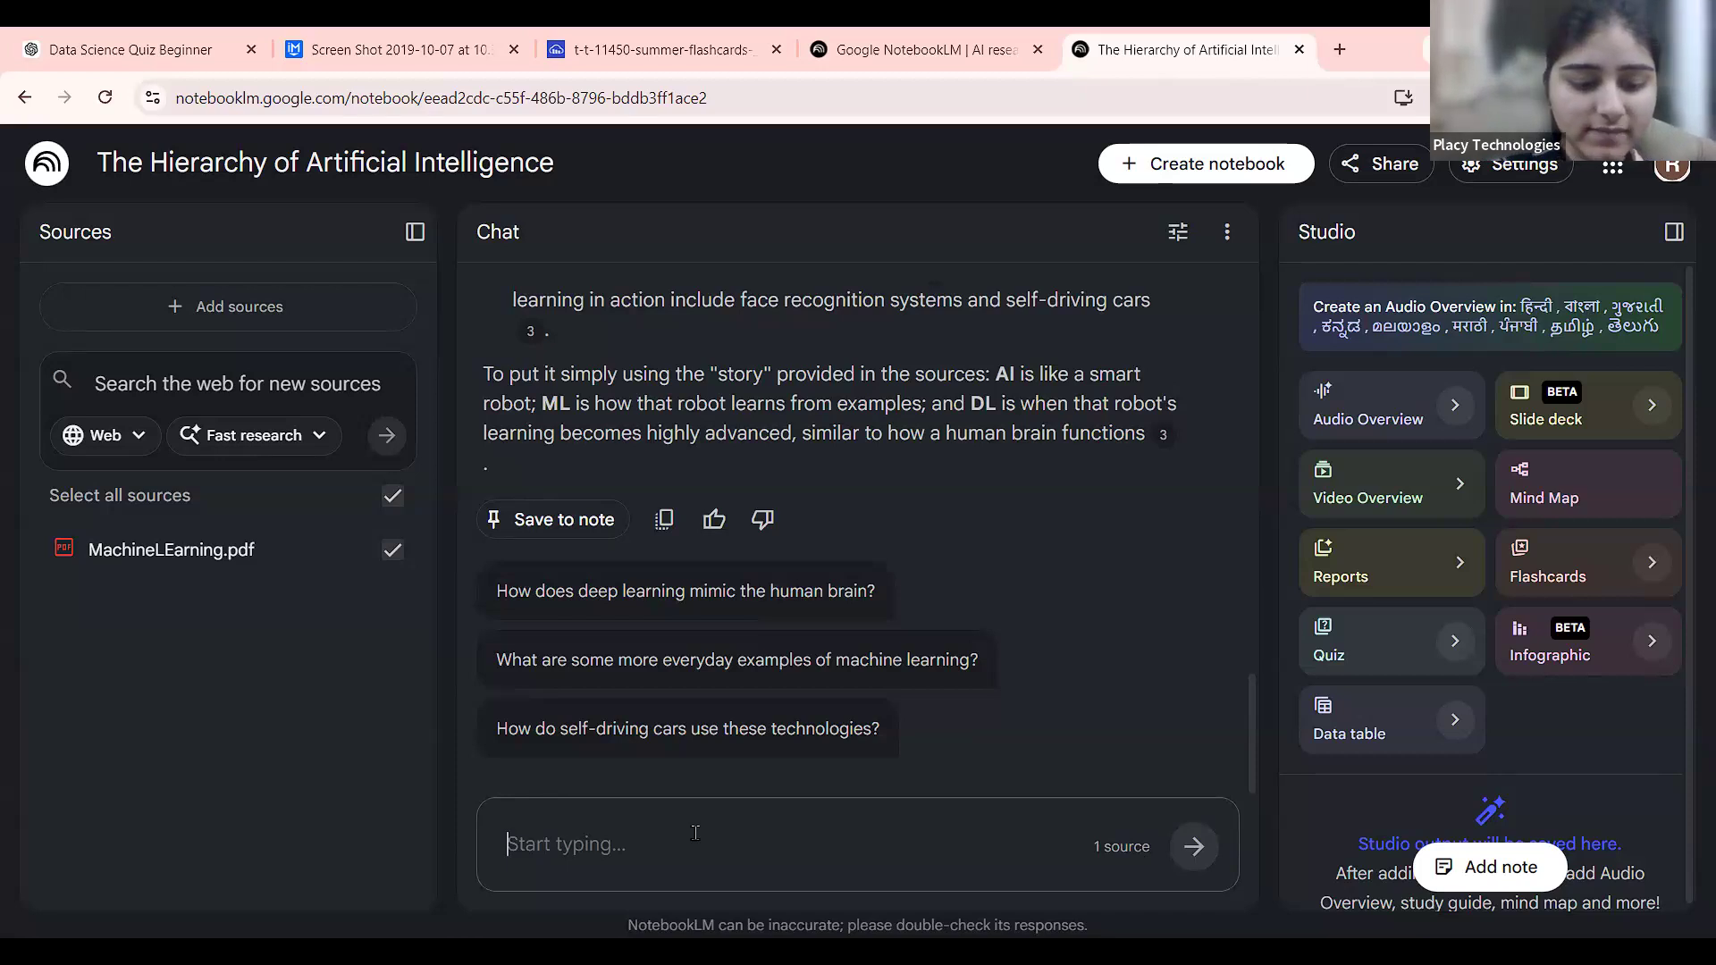
text(What is ML)
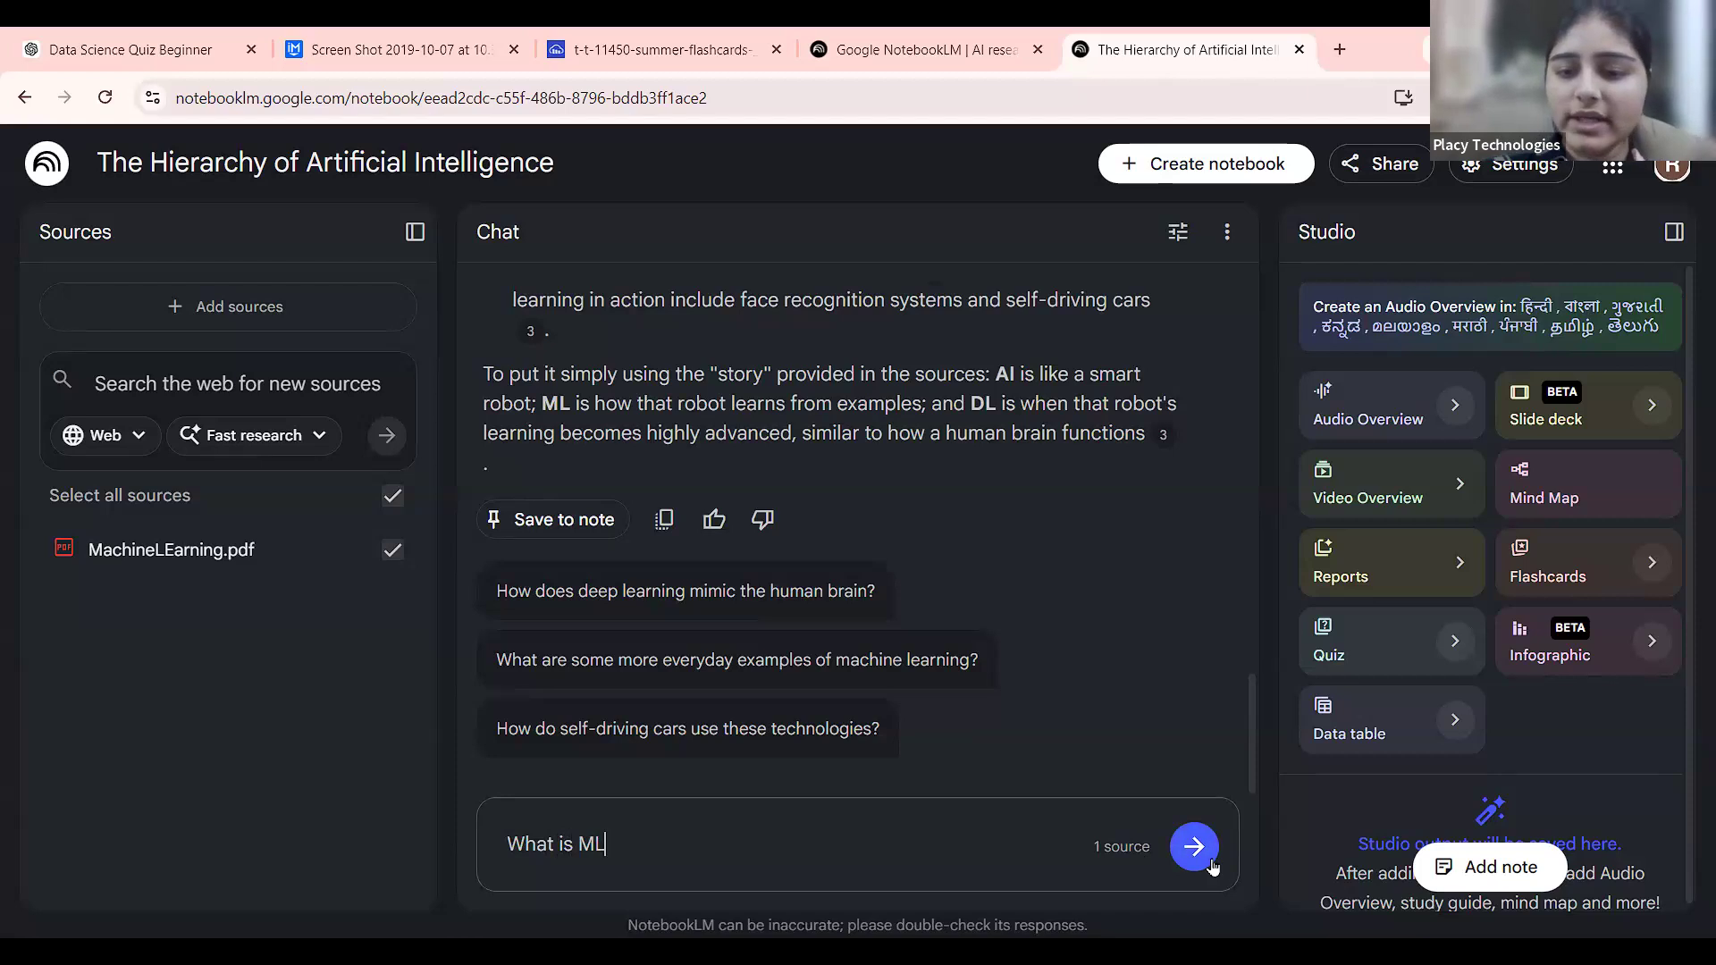
click(1210, 863)
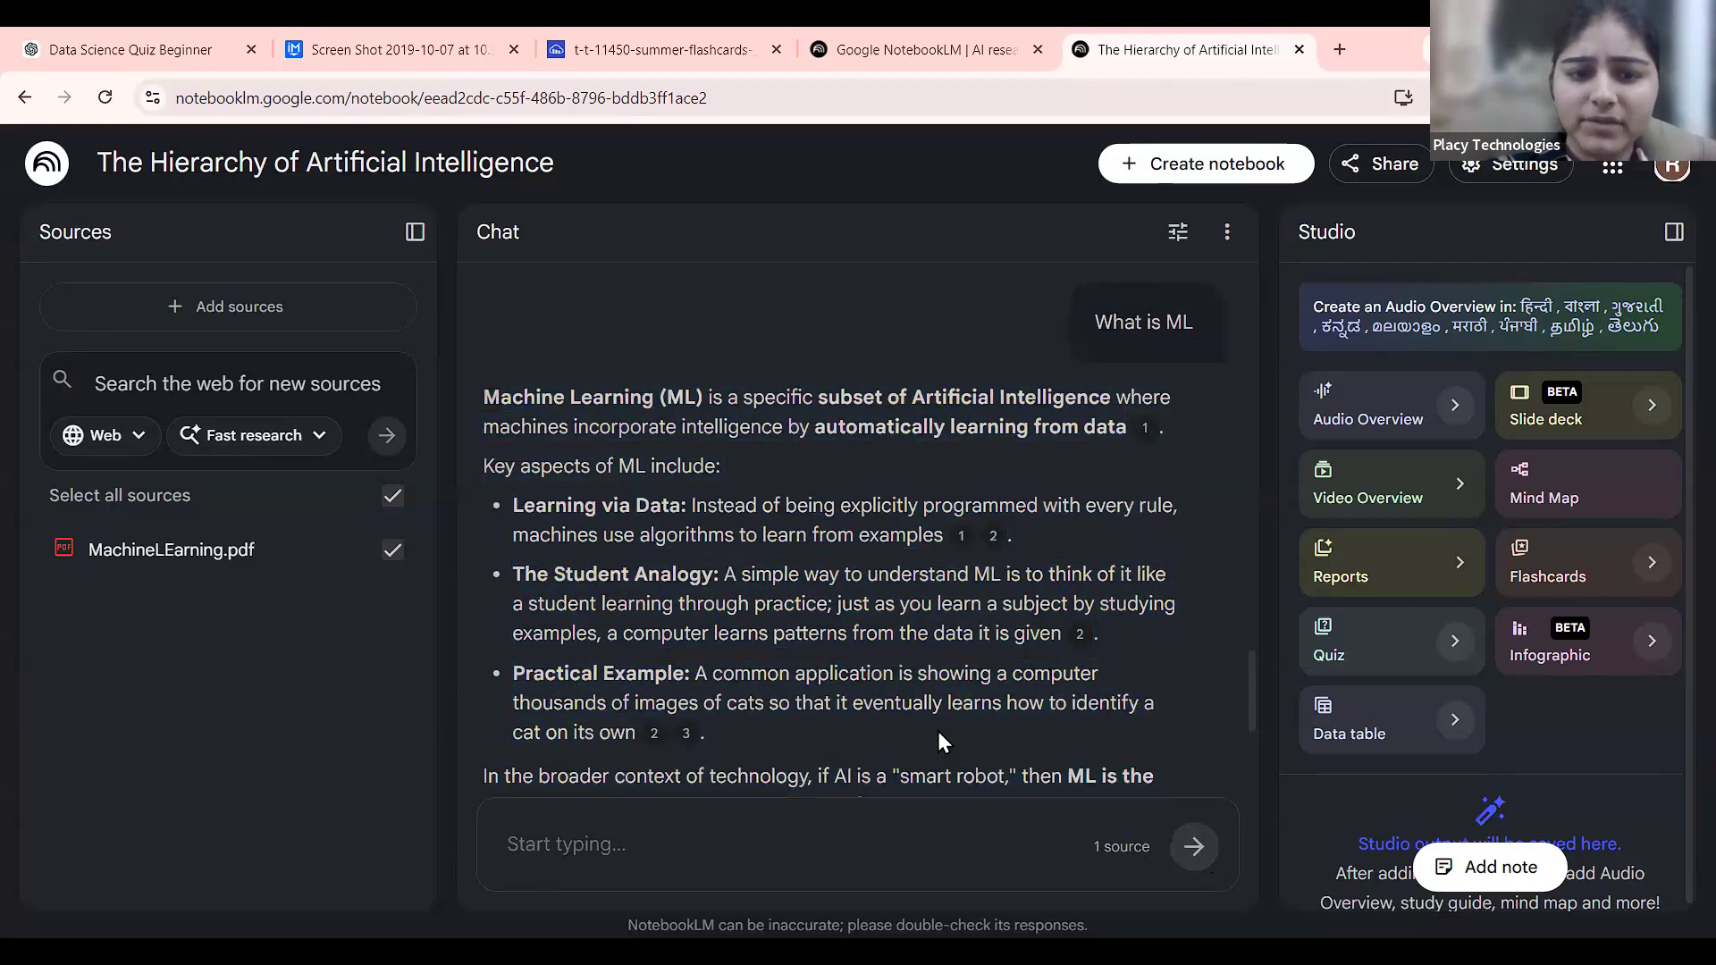
scroll(937, 731, down, 3)
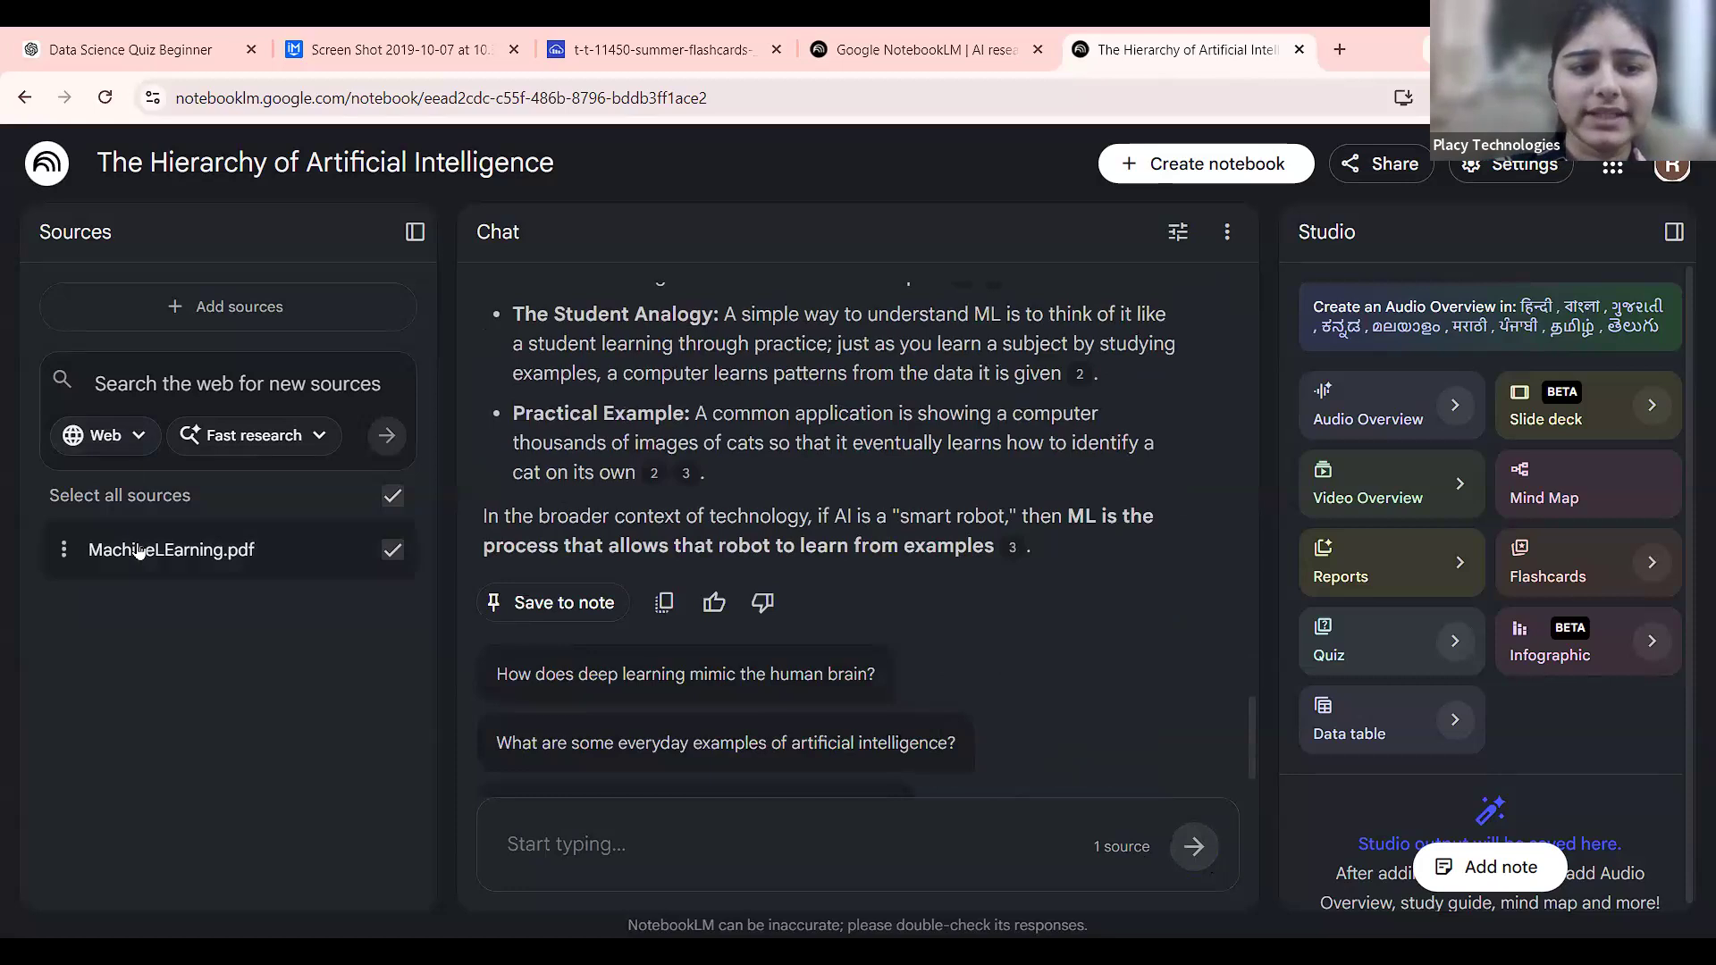
scroll(140, 552, up, 5)
scroll(141, 557, down, 4)
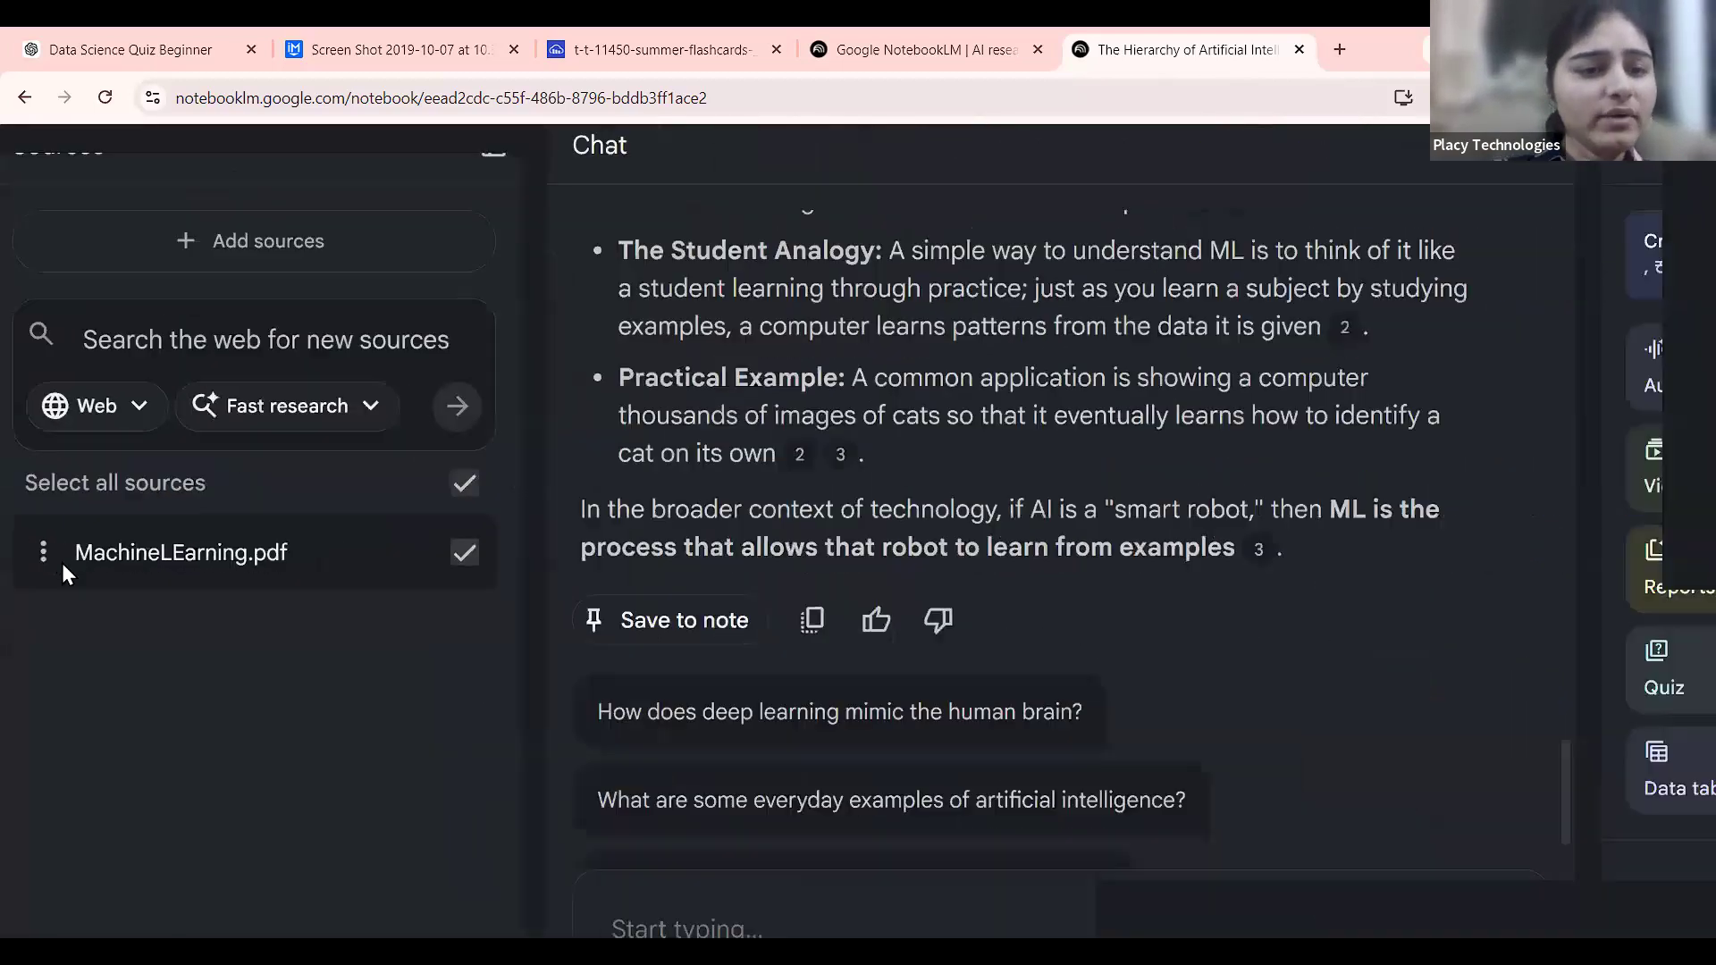
scroll(64, 549, down, 2)
scroll(134, 540, up, 5)
click(157, 542)
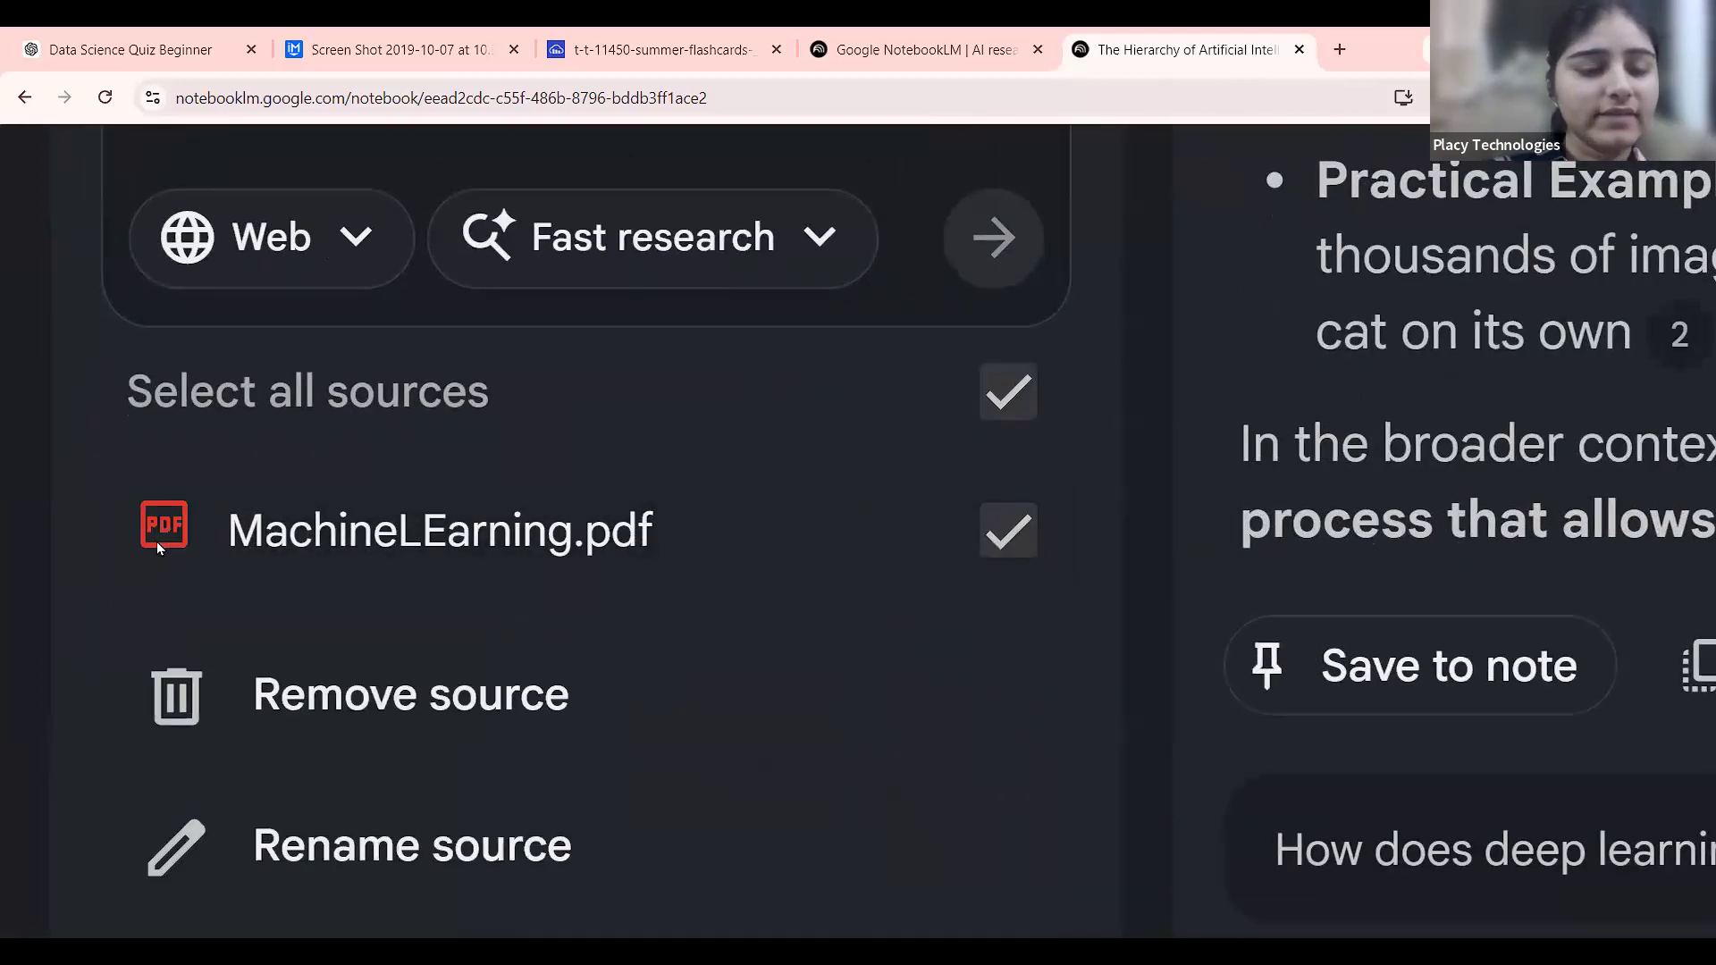
Rename the source from MachineLEarning.pdf to 'Machine Learning.pdf'.
scroll(157, 541, down, 3)
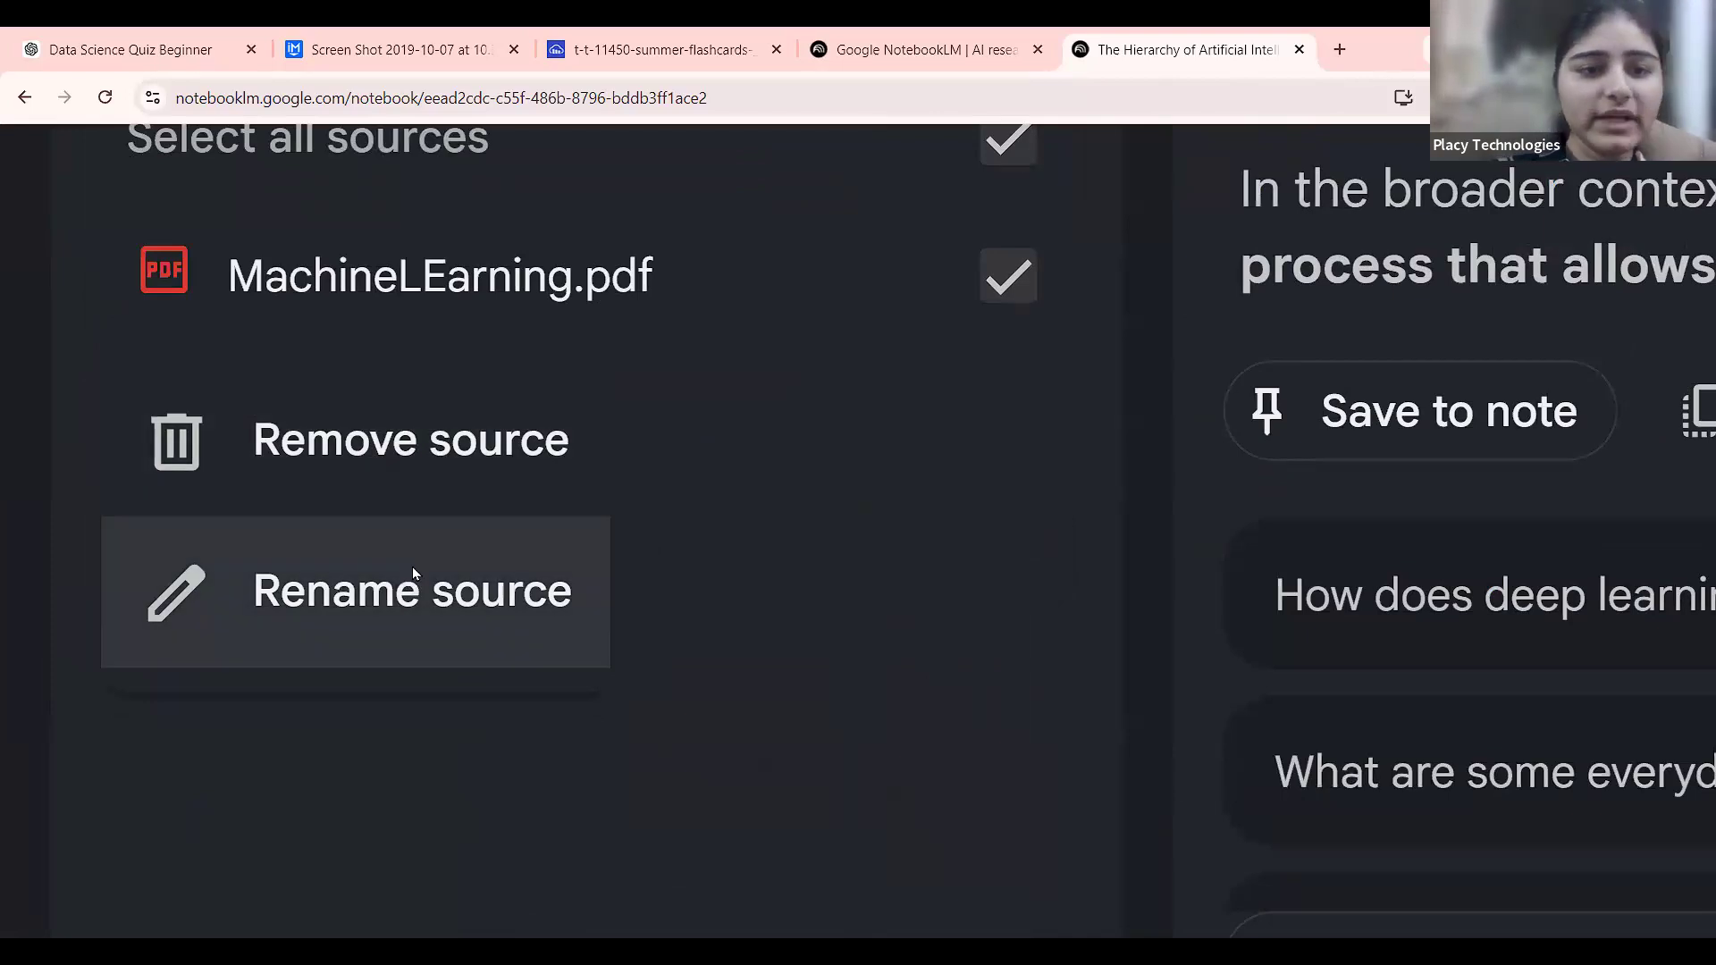
click(412, 573)
drag(685, 236, 488, 241)
text(Learning)
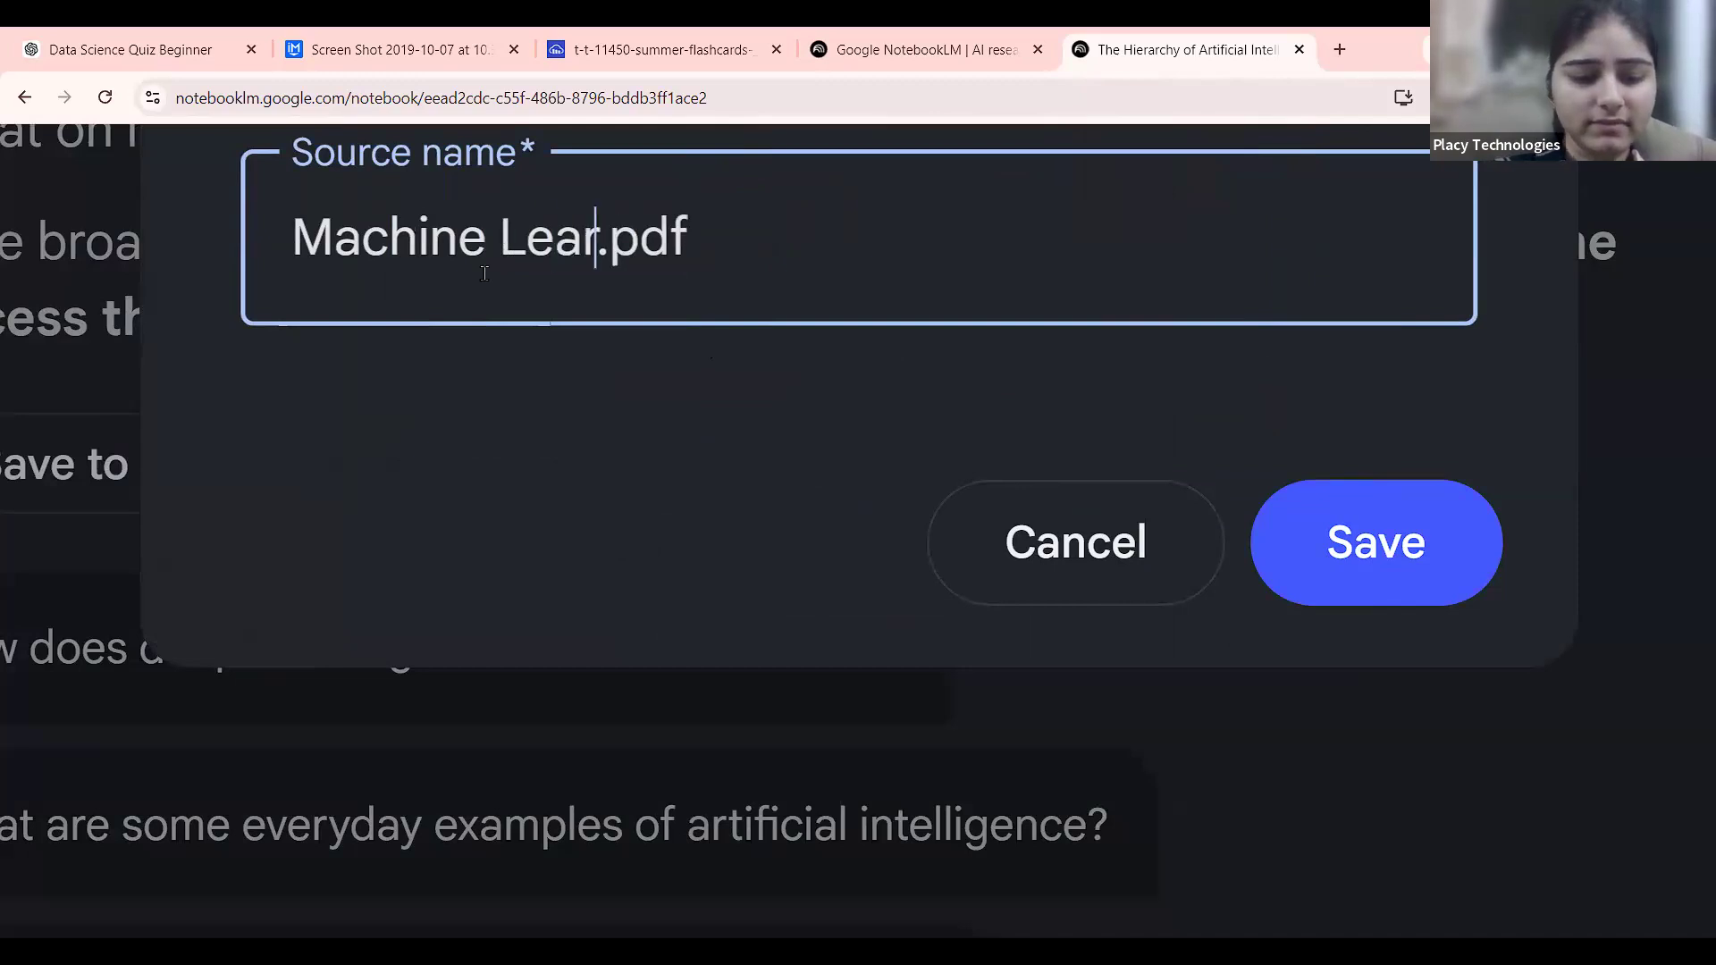
click(1133, 596)
click(76, 532)
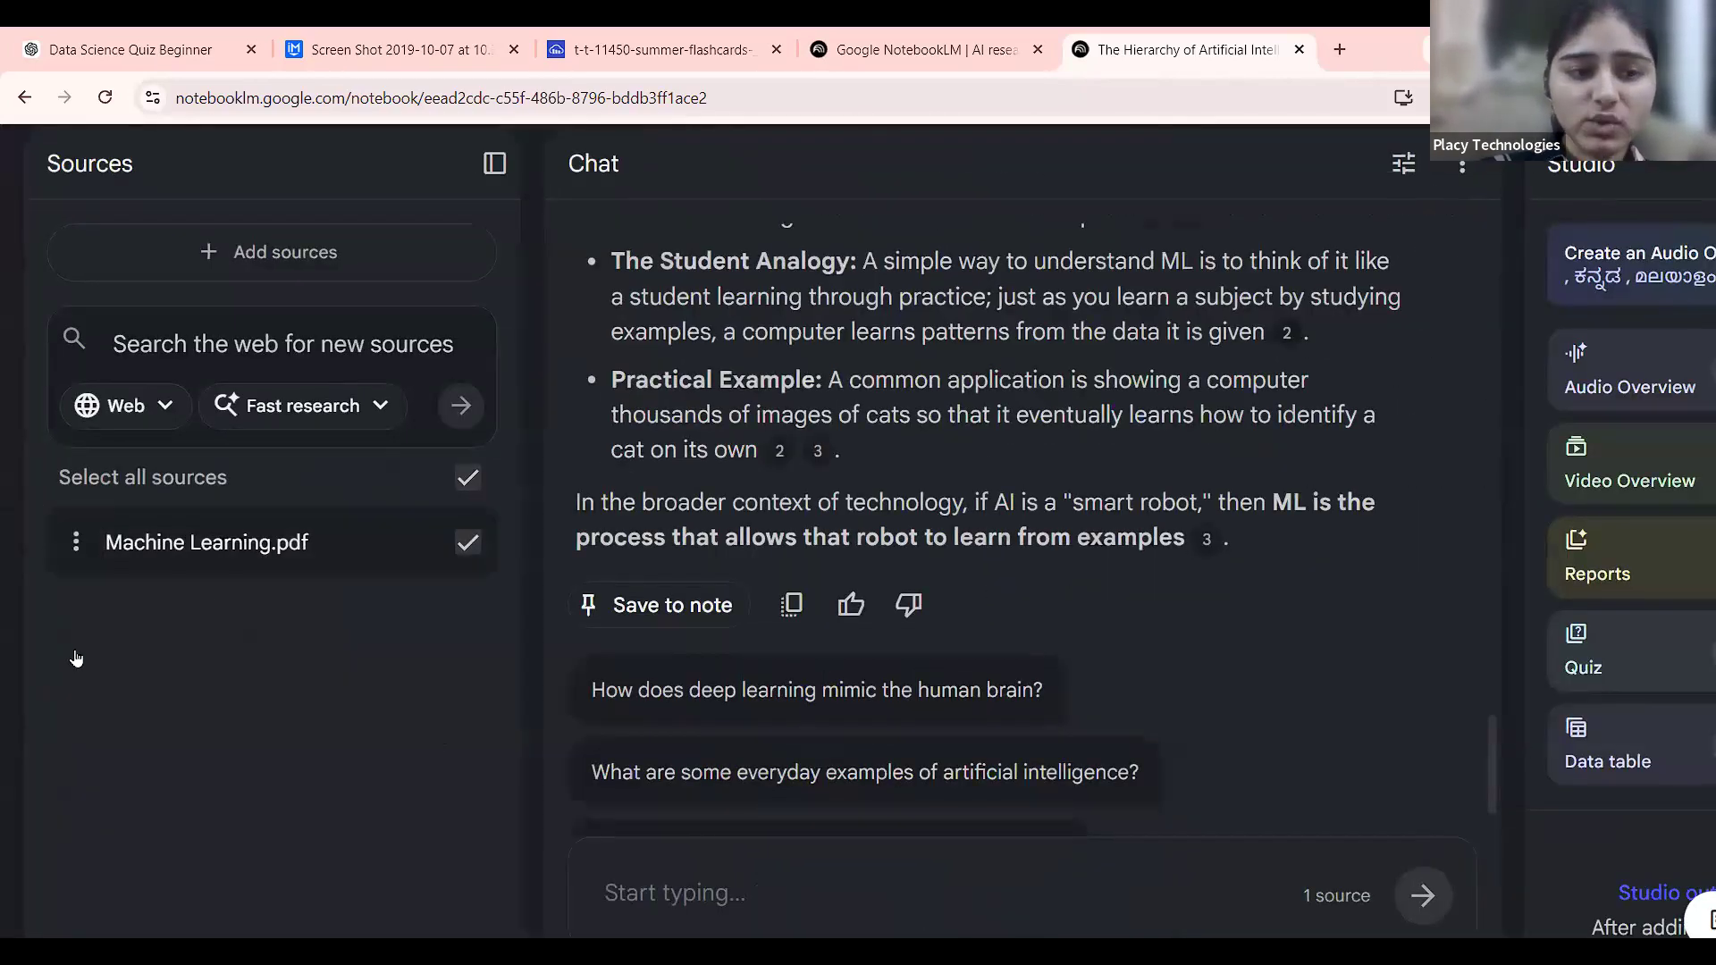
click(404, 639)
scroll(404, 639, down, 2)
scroll(119, 315, up, 5)
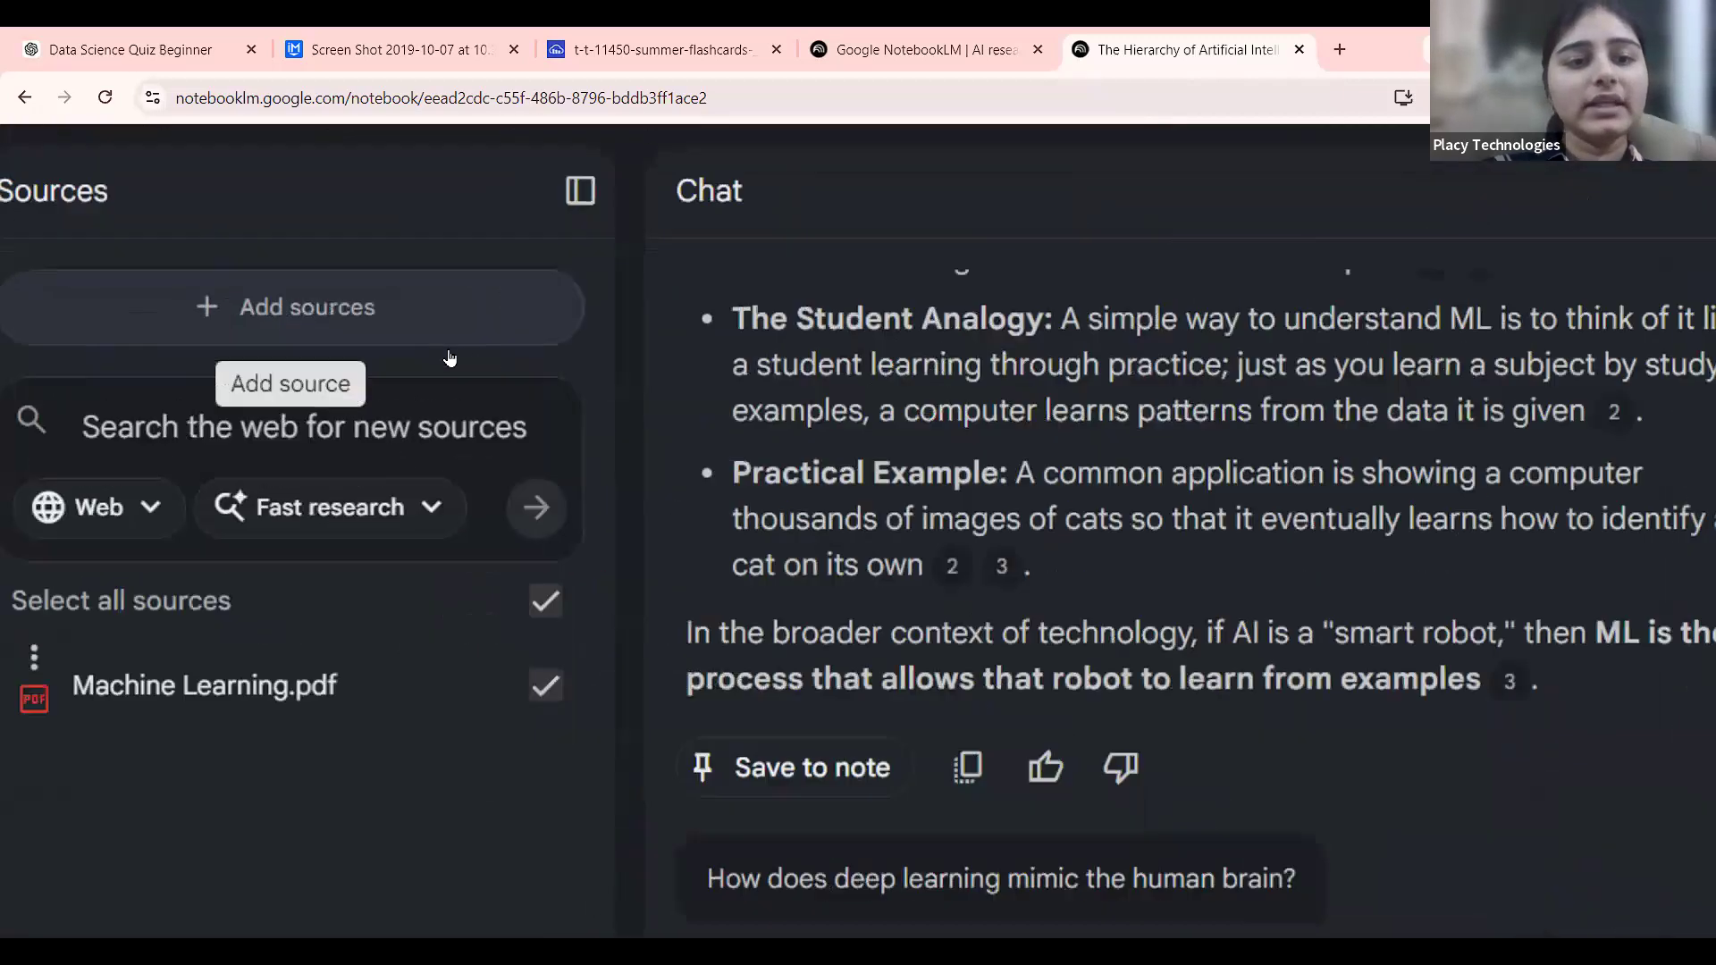
scroll(464, 333, down, 5)
Try adding a source from pasted text, then close that window without adding anything.
click(464, 332)
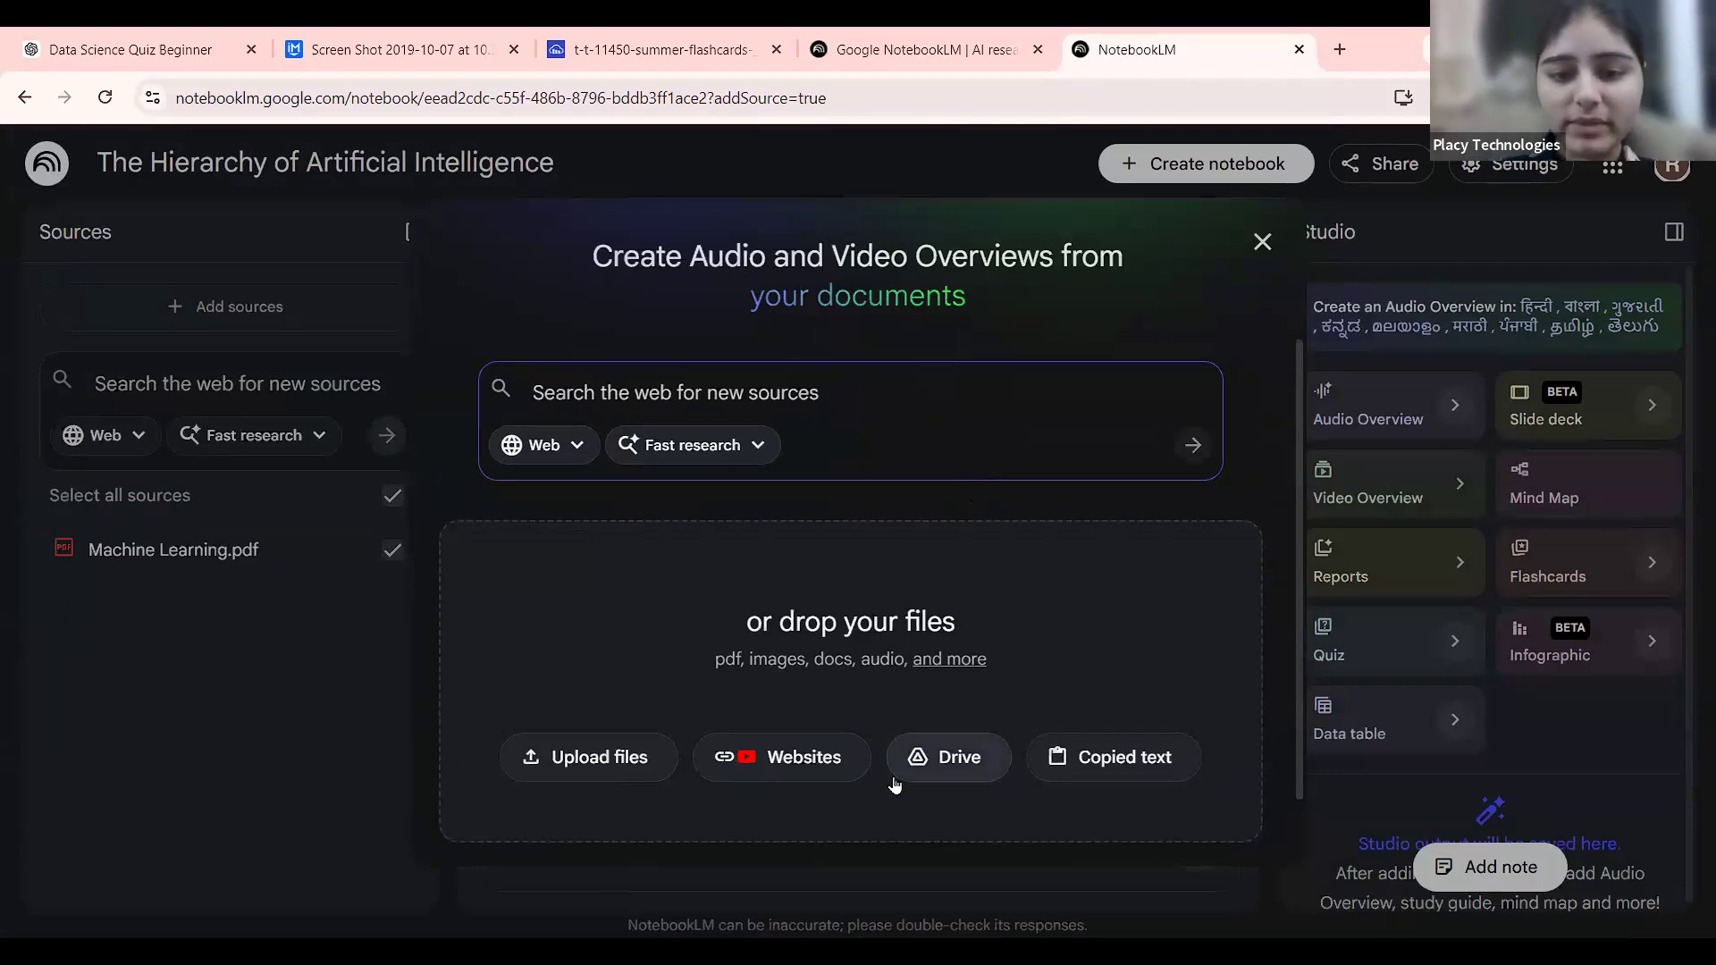
scroll(894, 769, up, 5)
scroll(706, 740, down, 5)
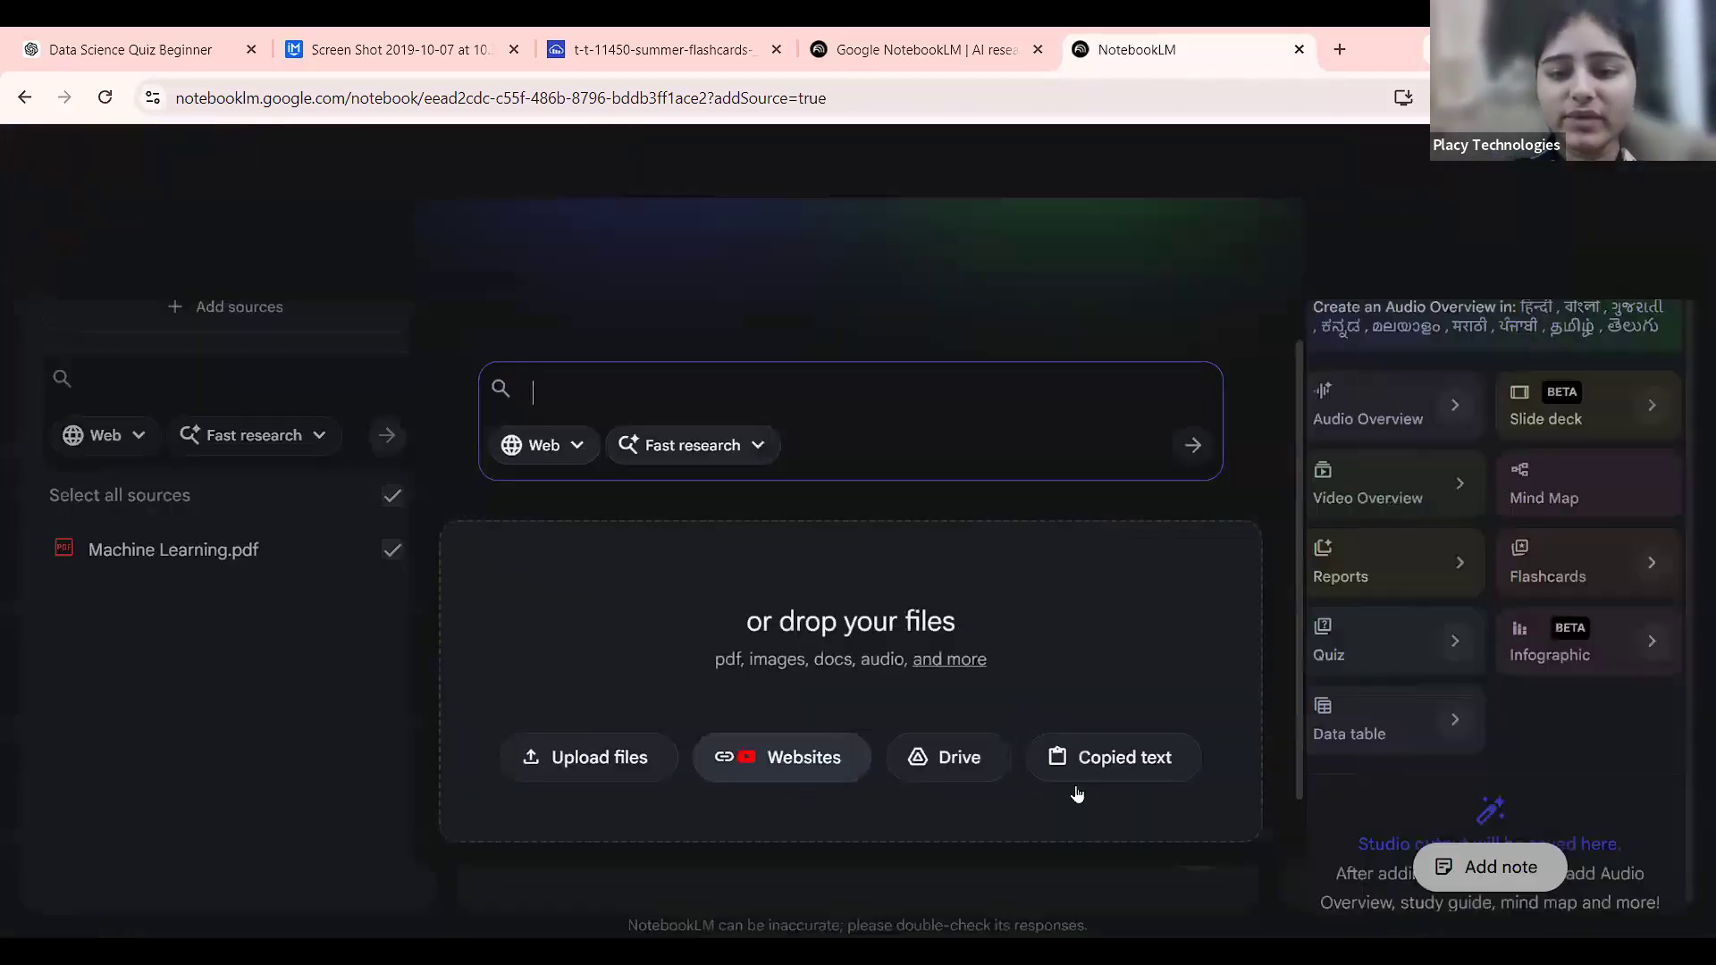
scroll(1102, 762, up, 5)
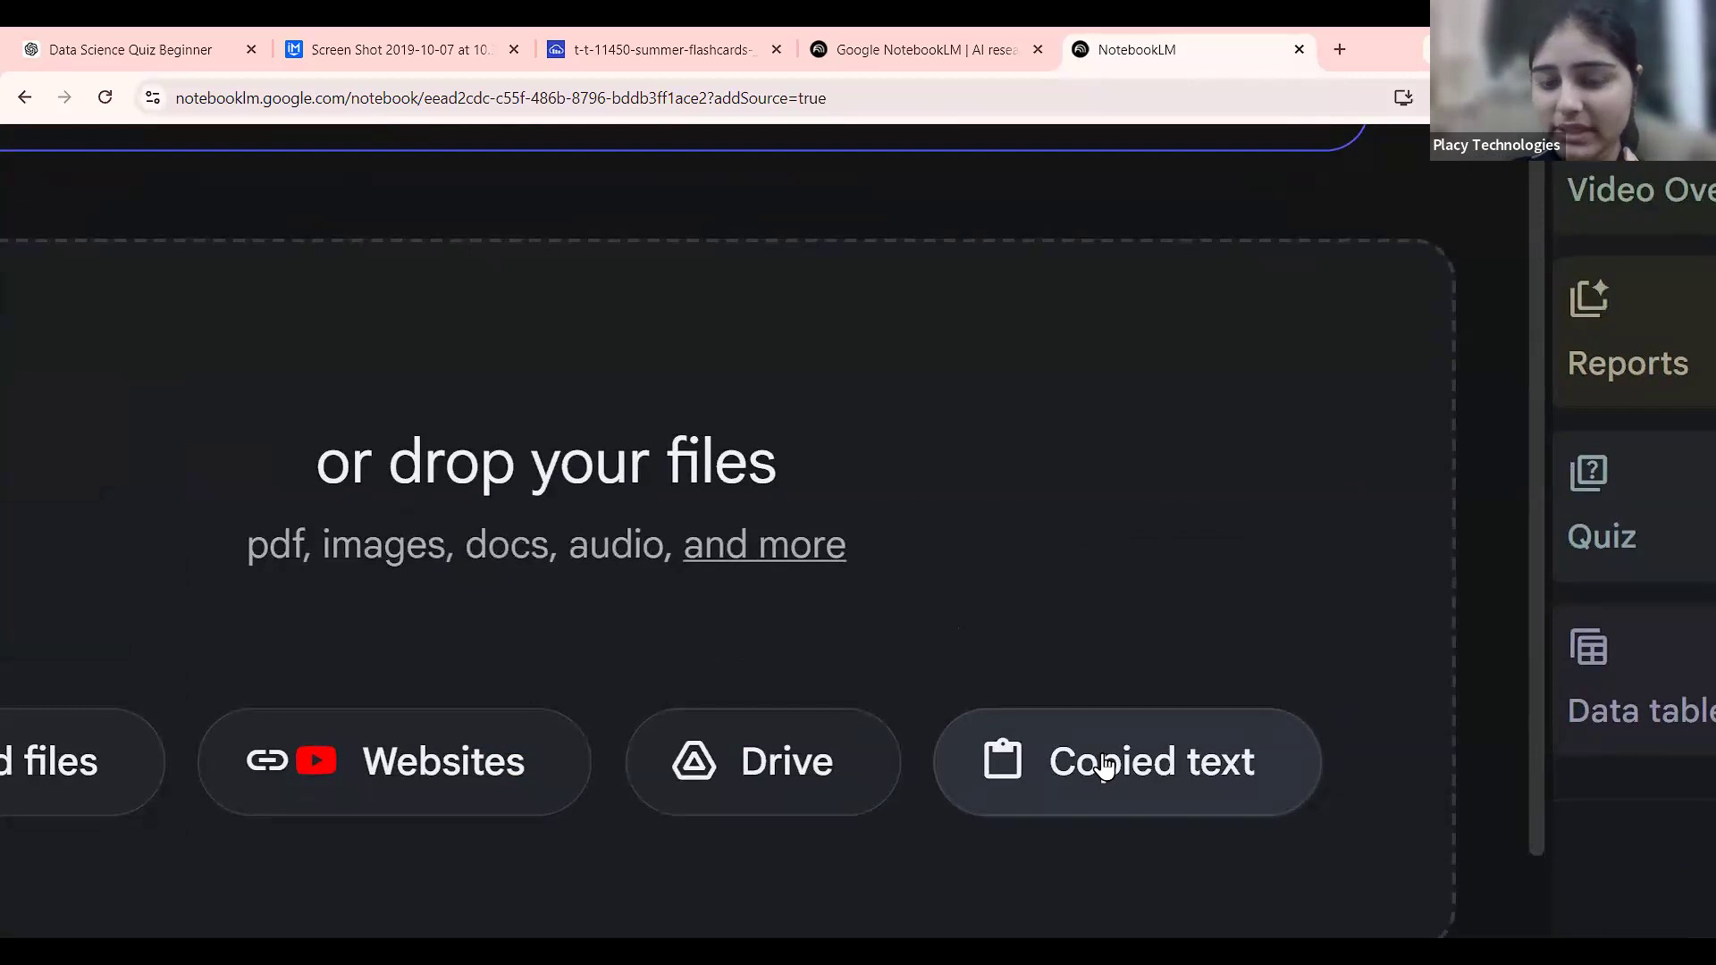
click(1105, 764)
scroll(844, 636, down, 5)
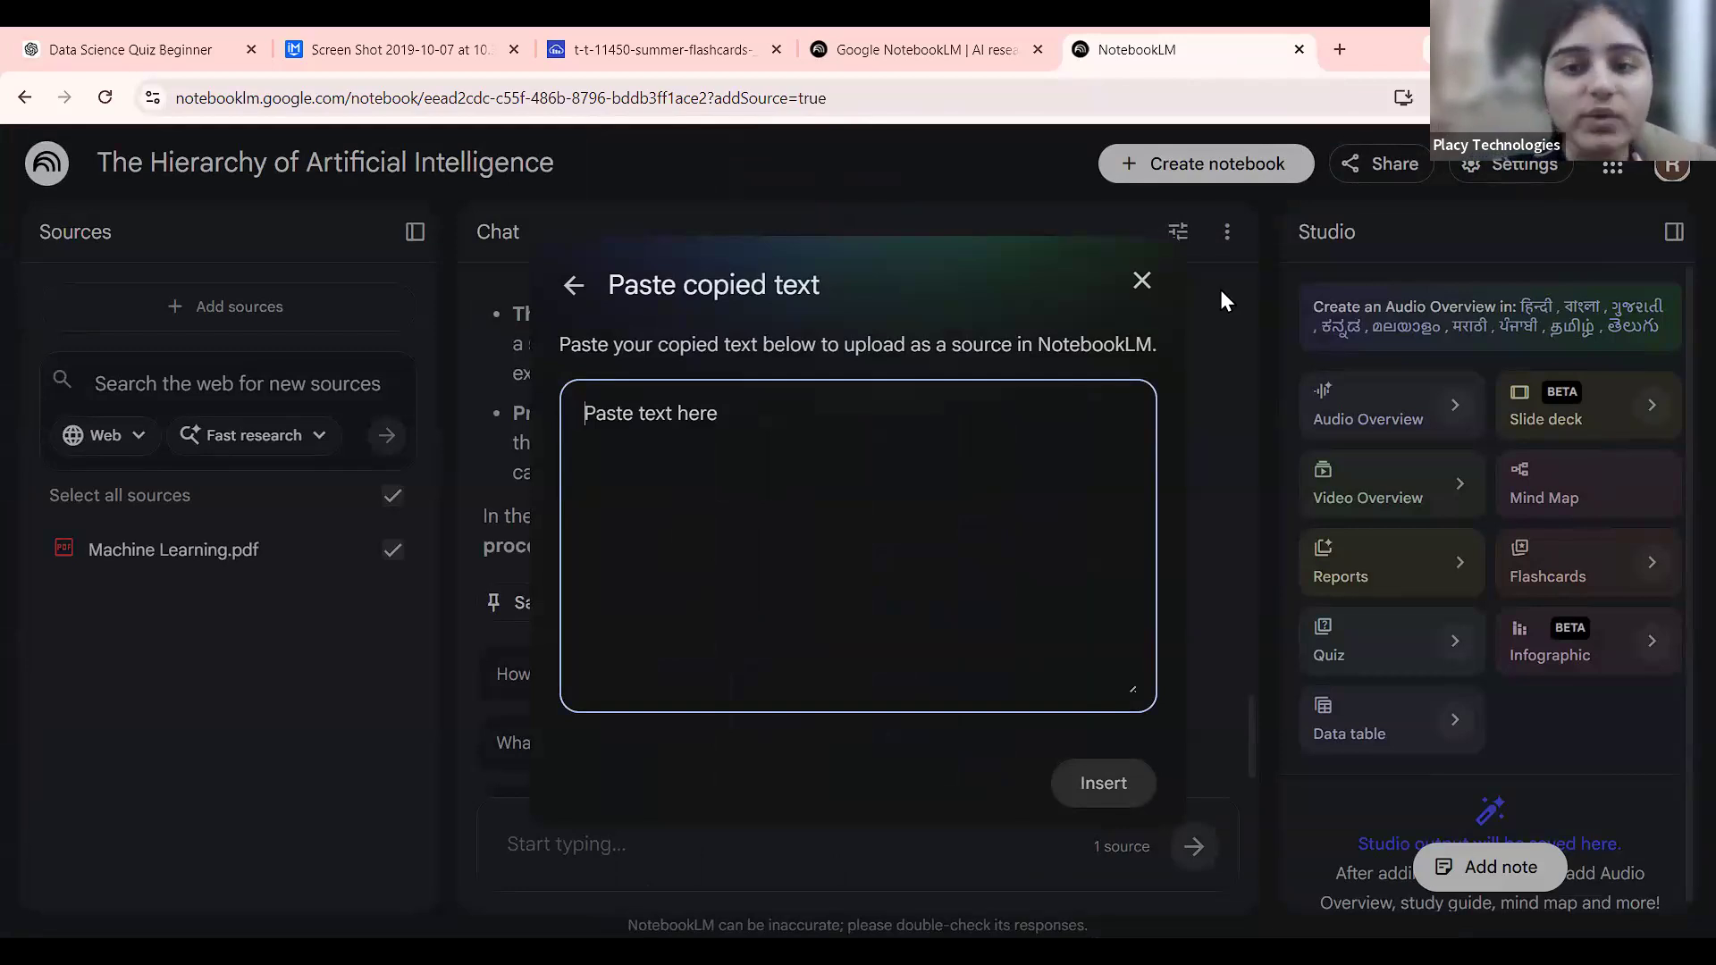
click(1142, 280)
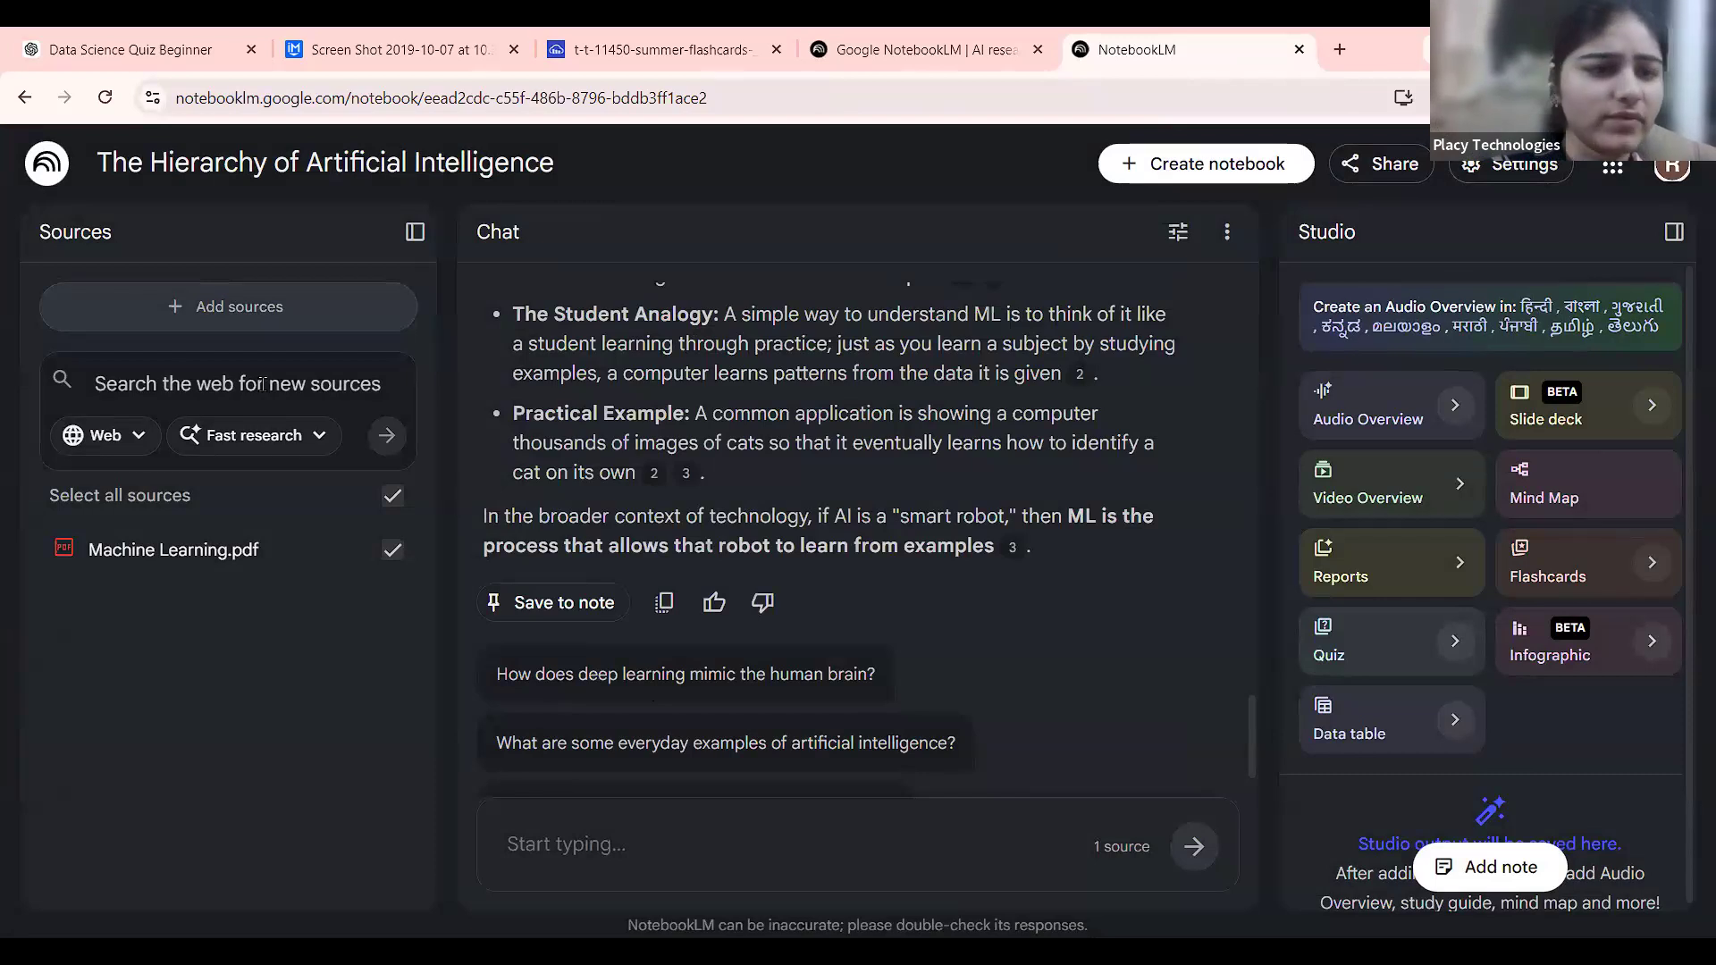
Choose the Websites source option for pasting links, and open a new browser tab.
click(246, 319)
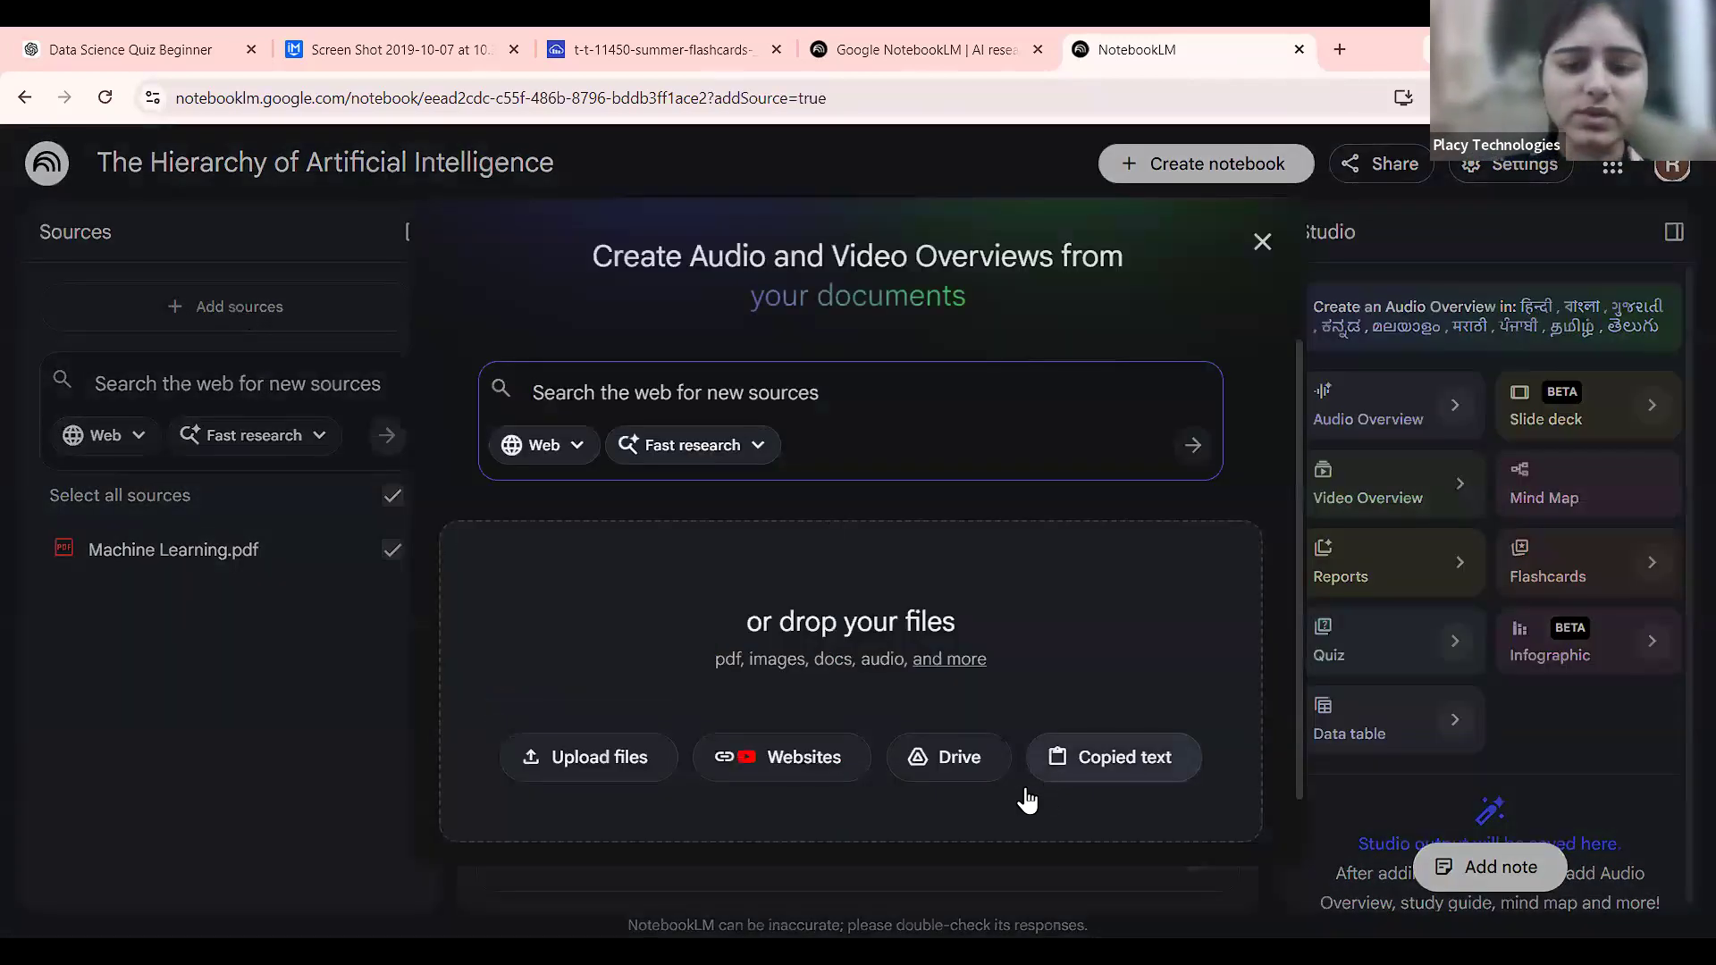
click(791, 755)
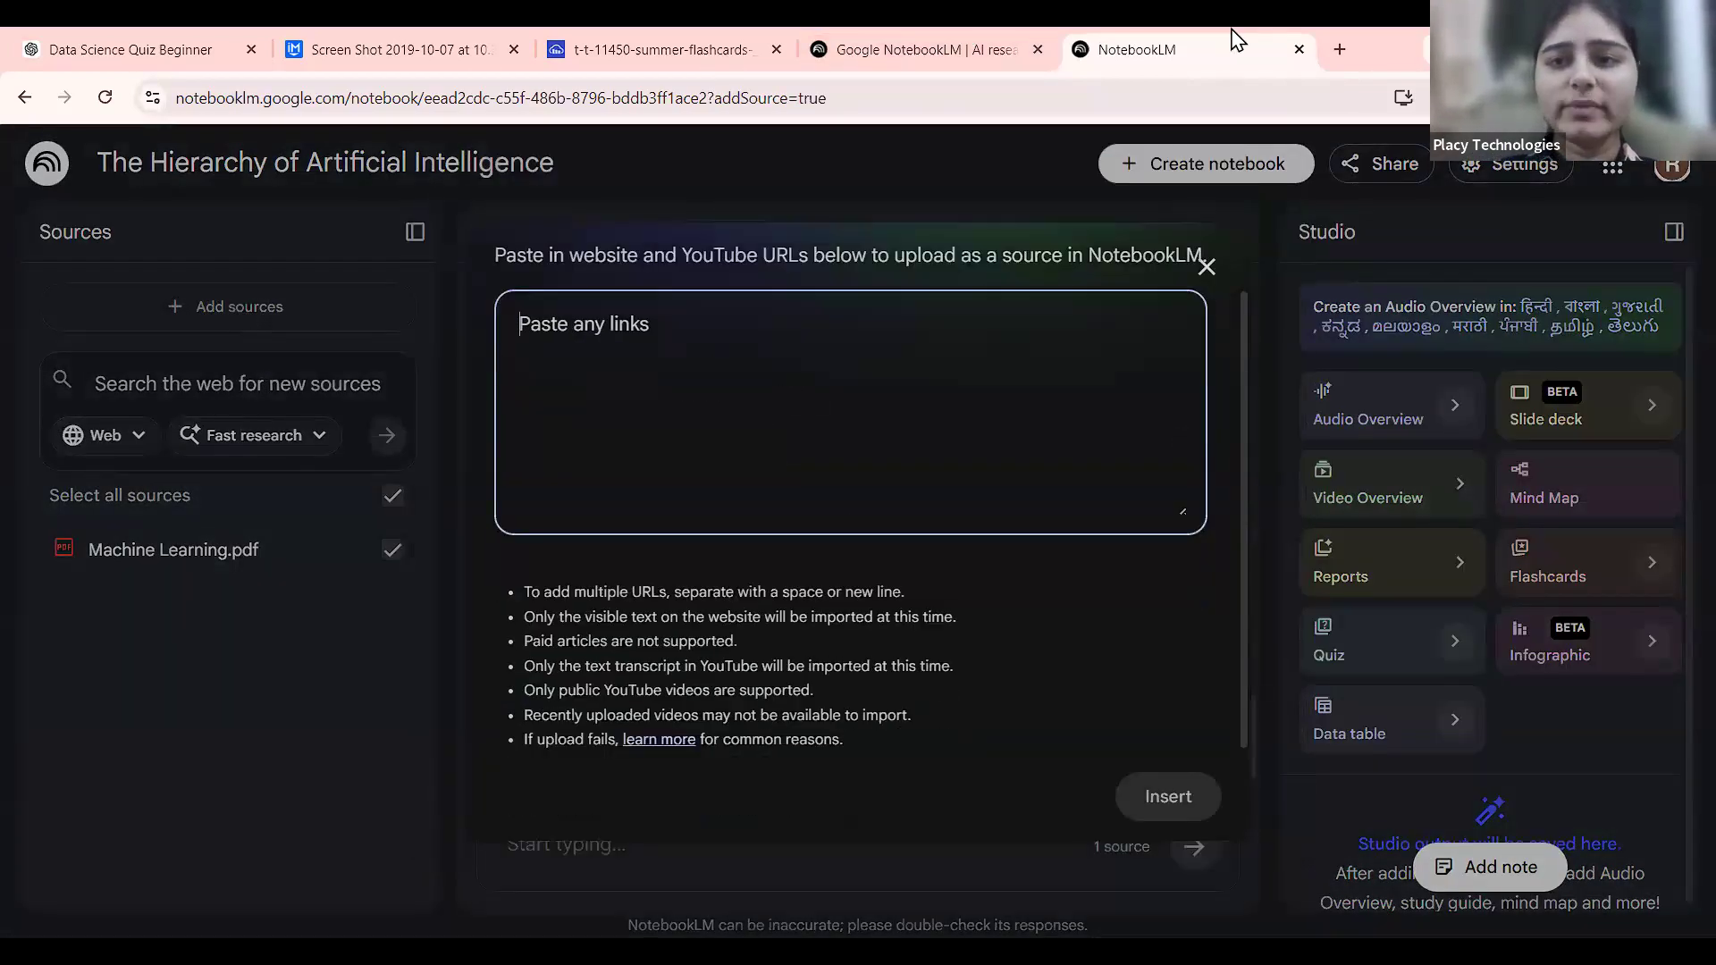
click(1339, 50)
Search YouTube for 'ai beginners' and open the 'AI Complete OneShot Course for Beginners' video.
text(youtb)
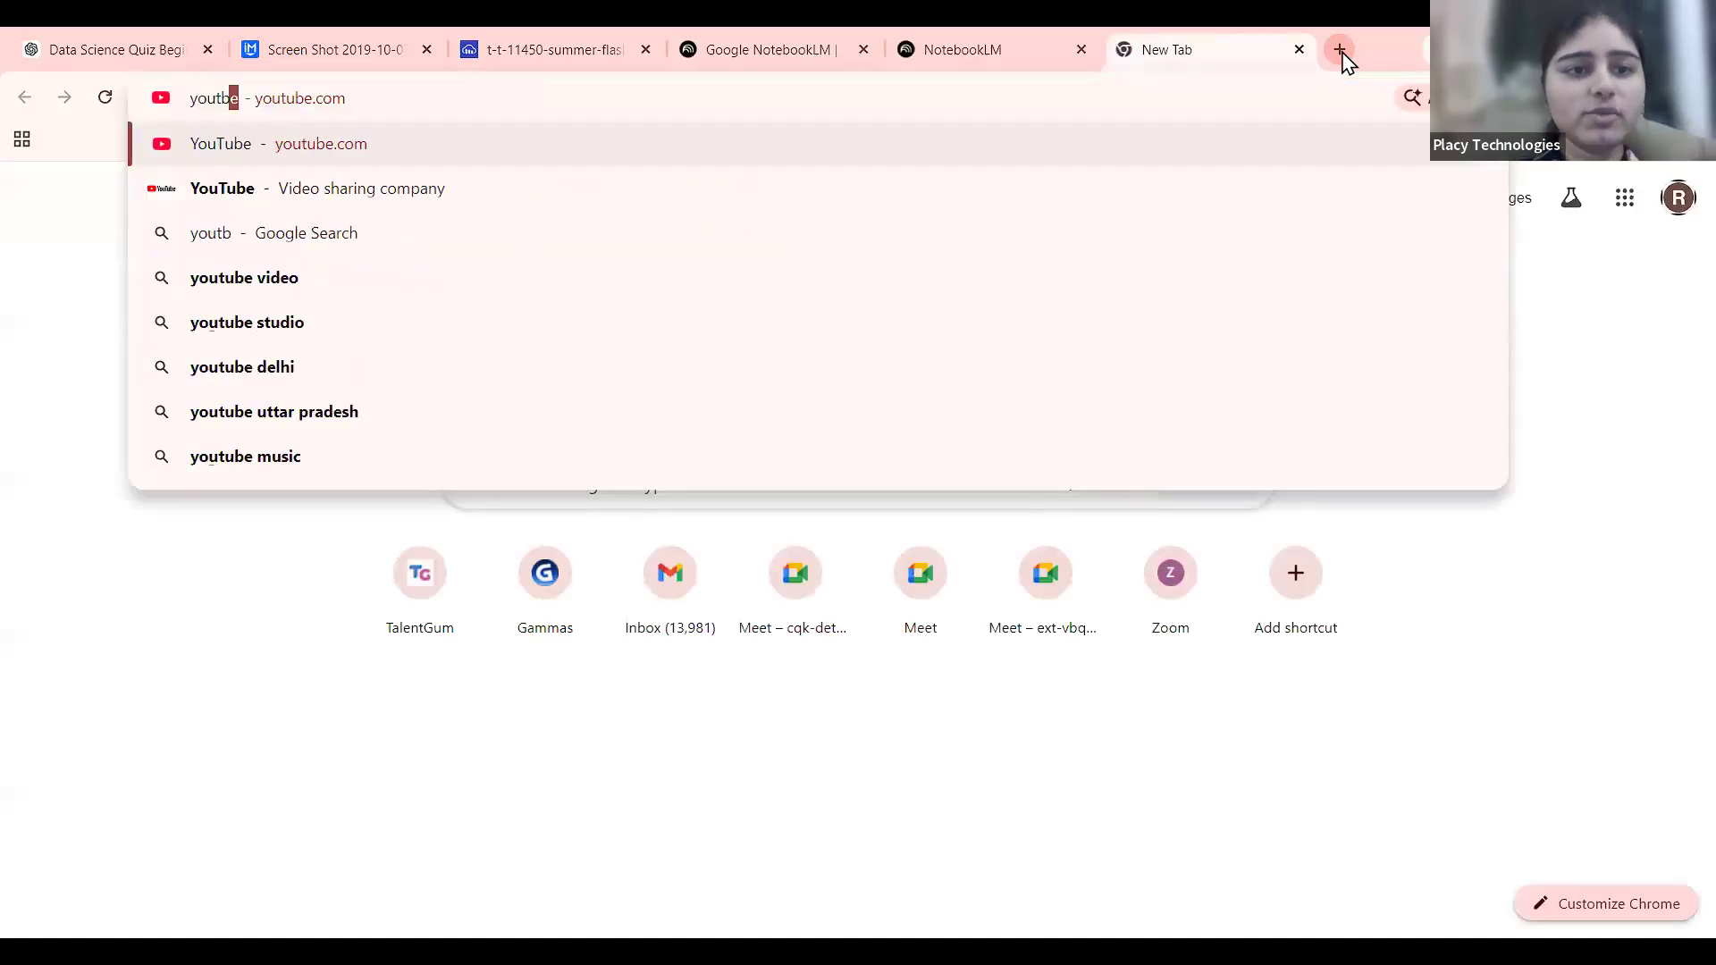
key(Return)
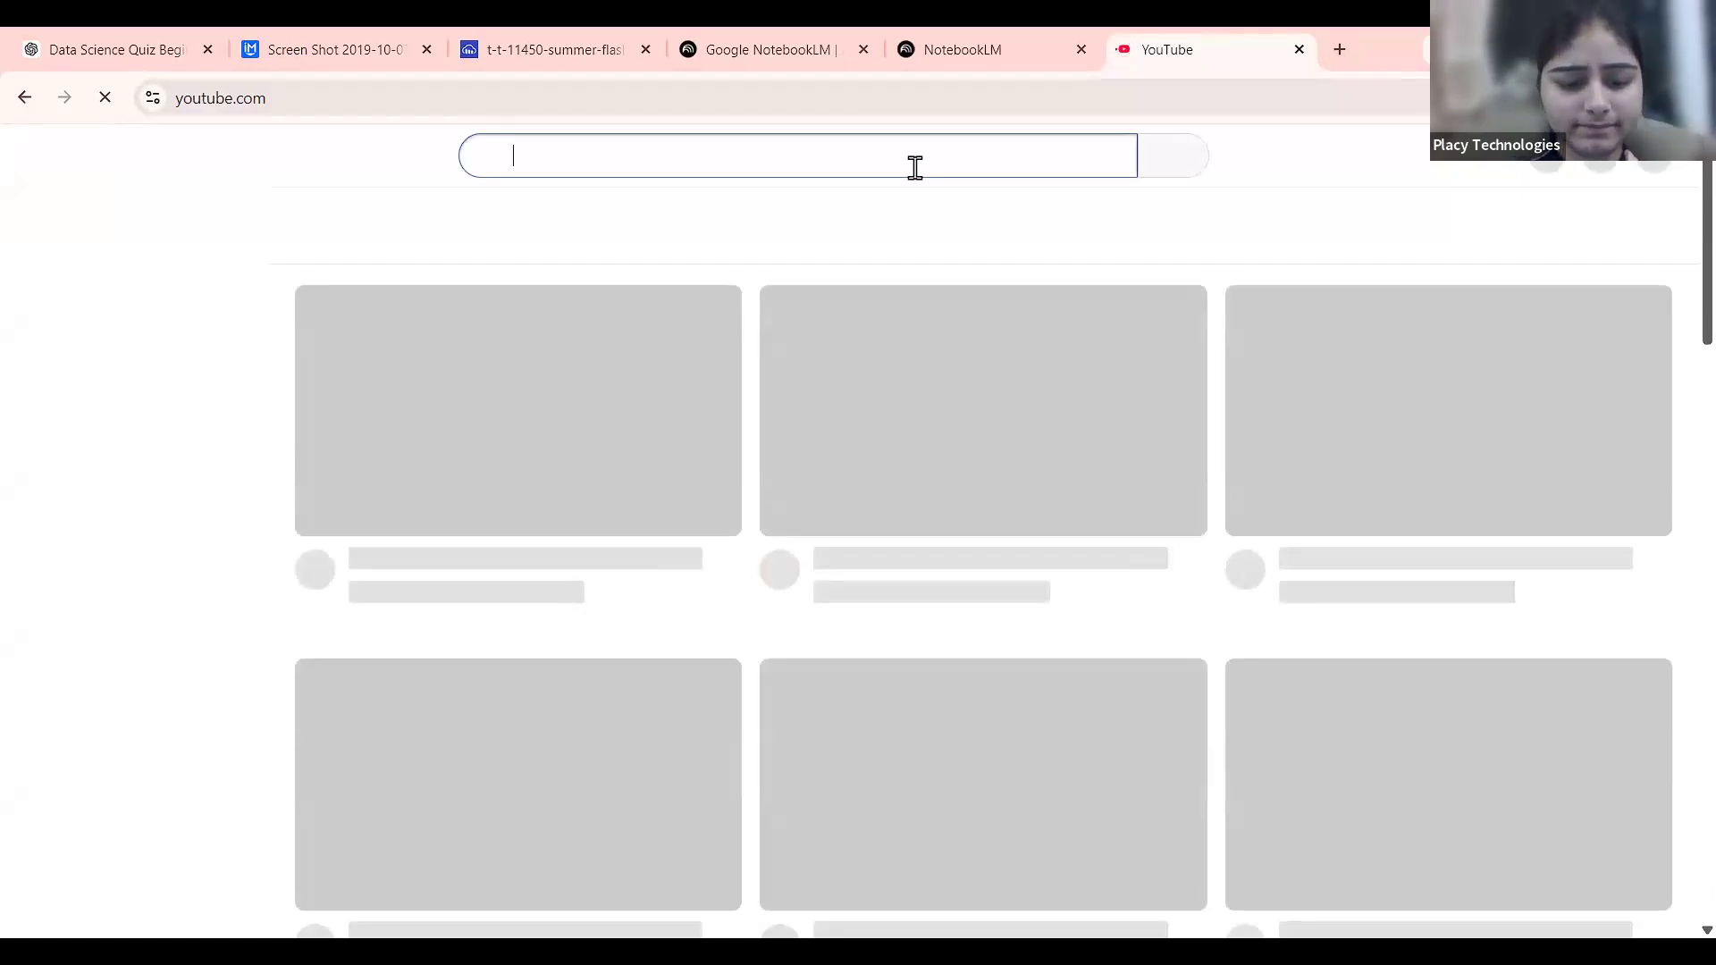
click(915, 168)
text(ai beginners)
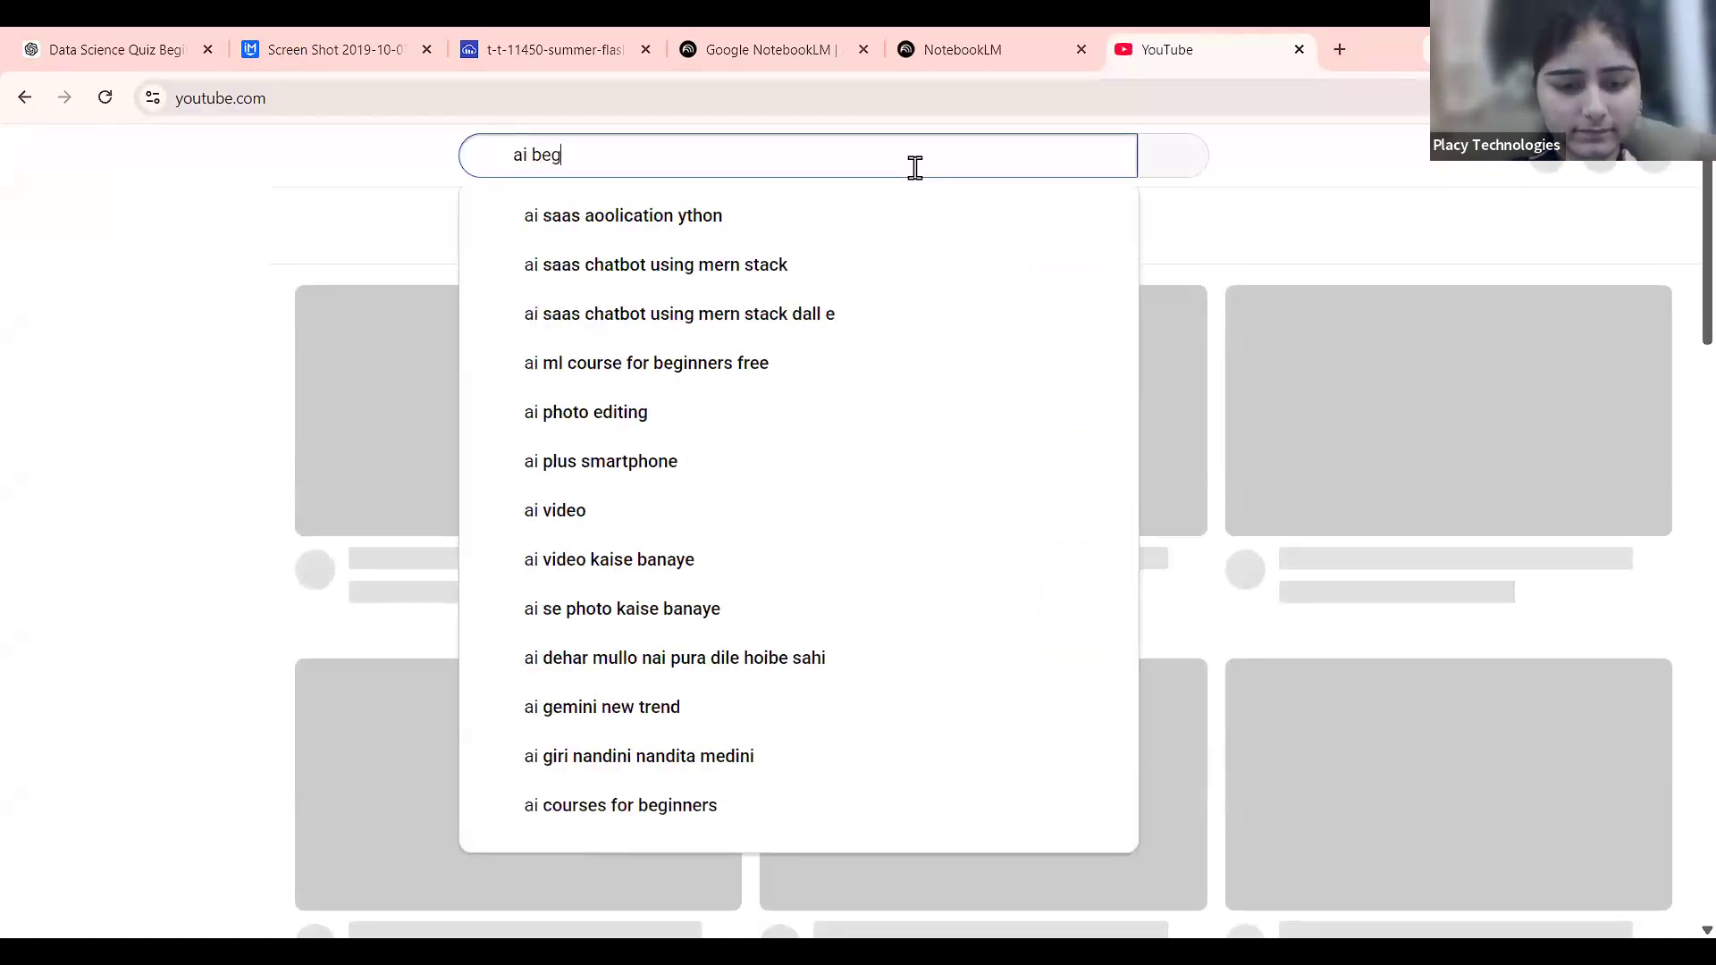
key(Return)
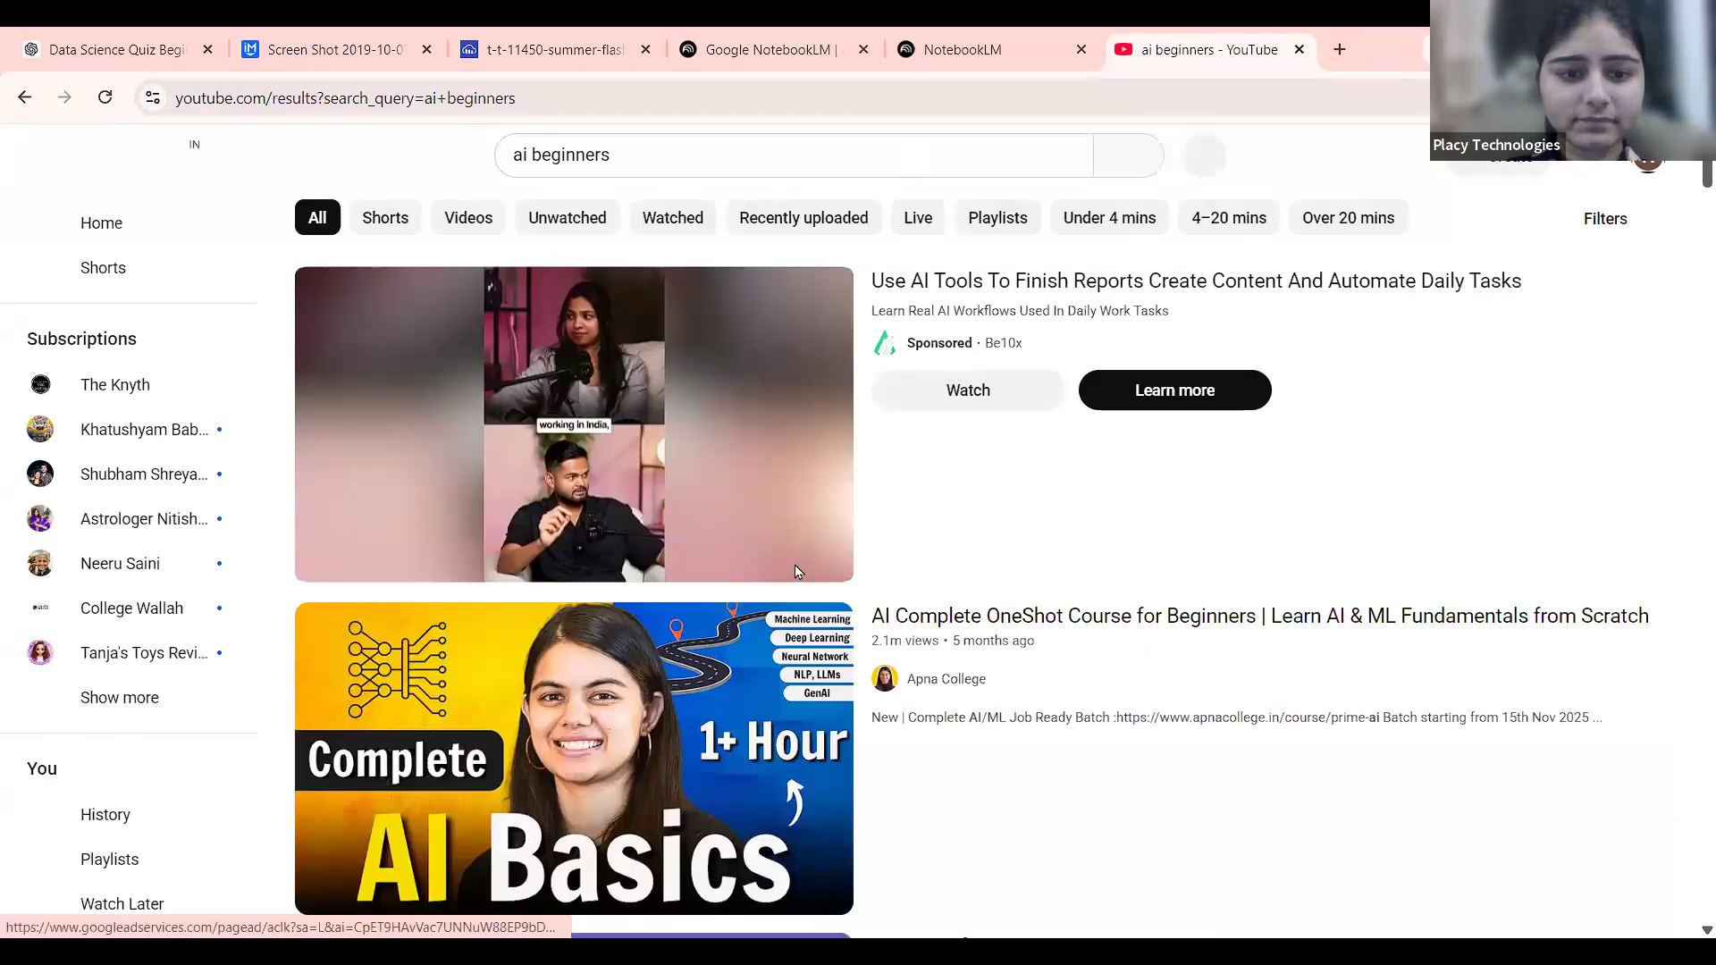
scroll(798, 572, down, 3)
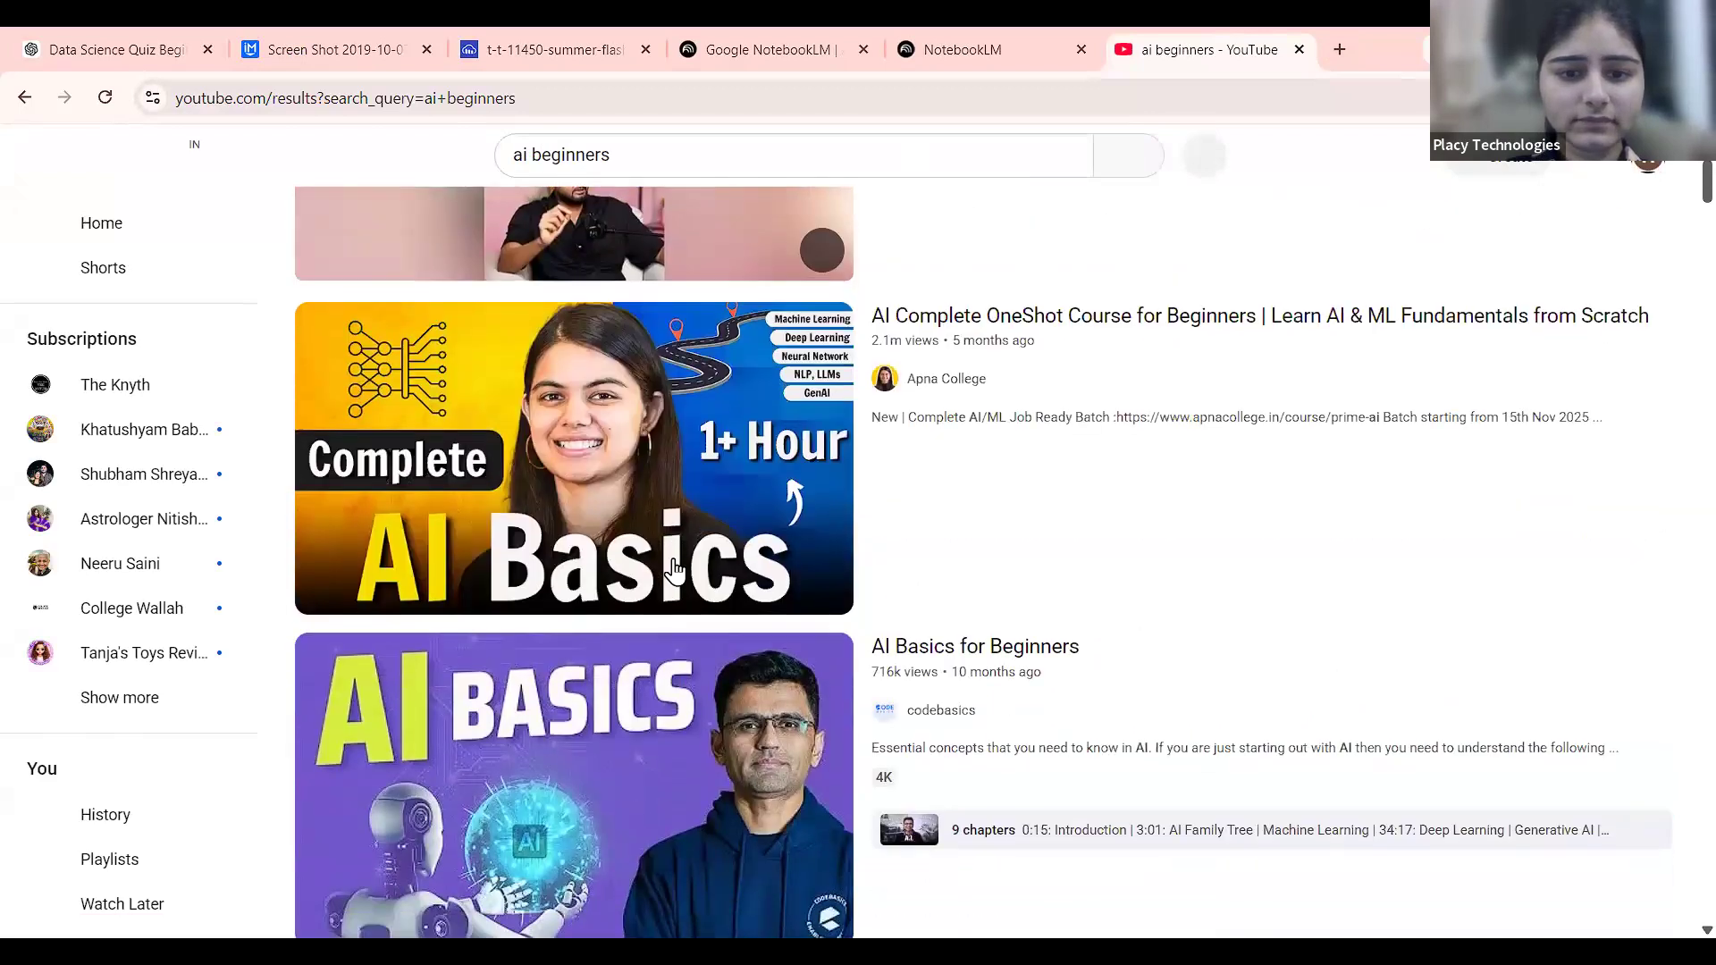
click(728, 464)
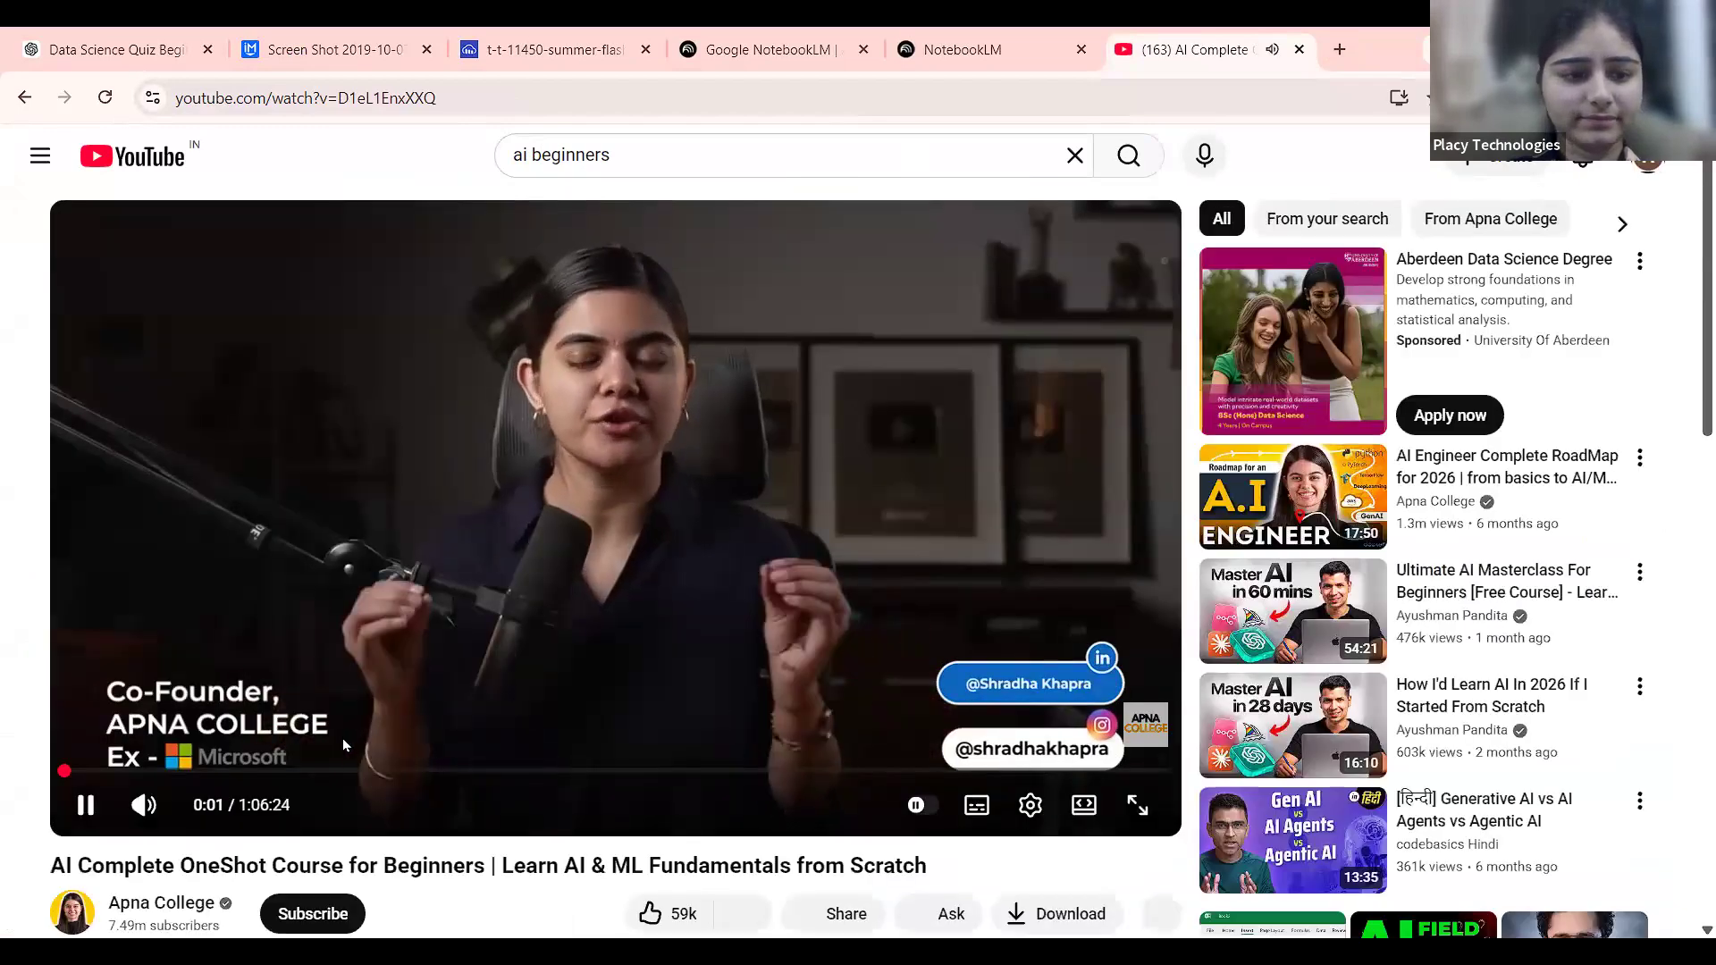
Pause the video at 19:00 and copy its youtu.be share link.
click(380, 769)
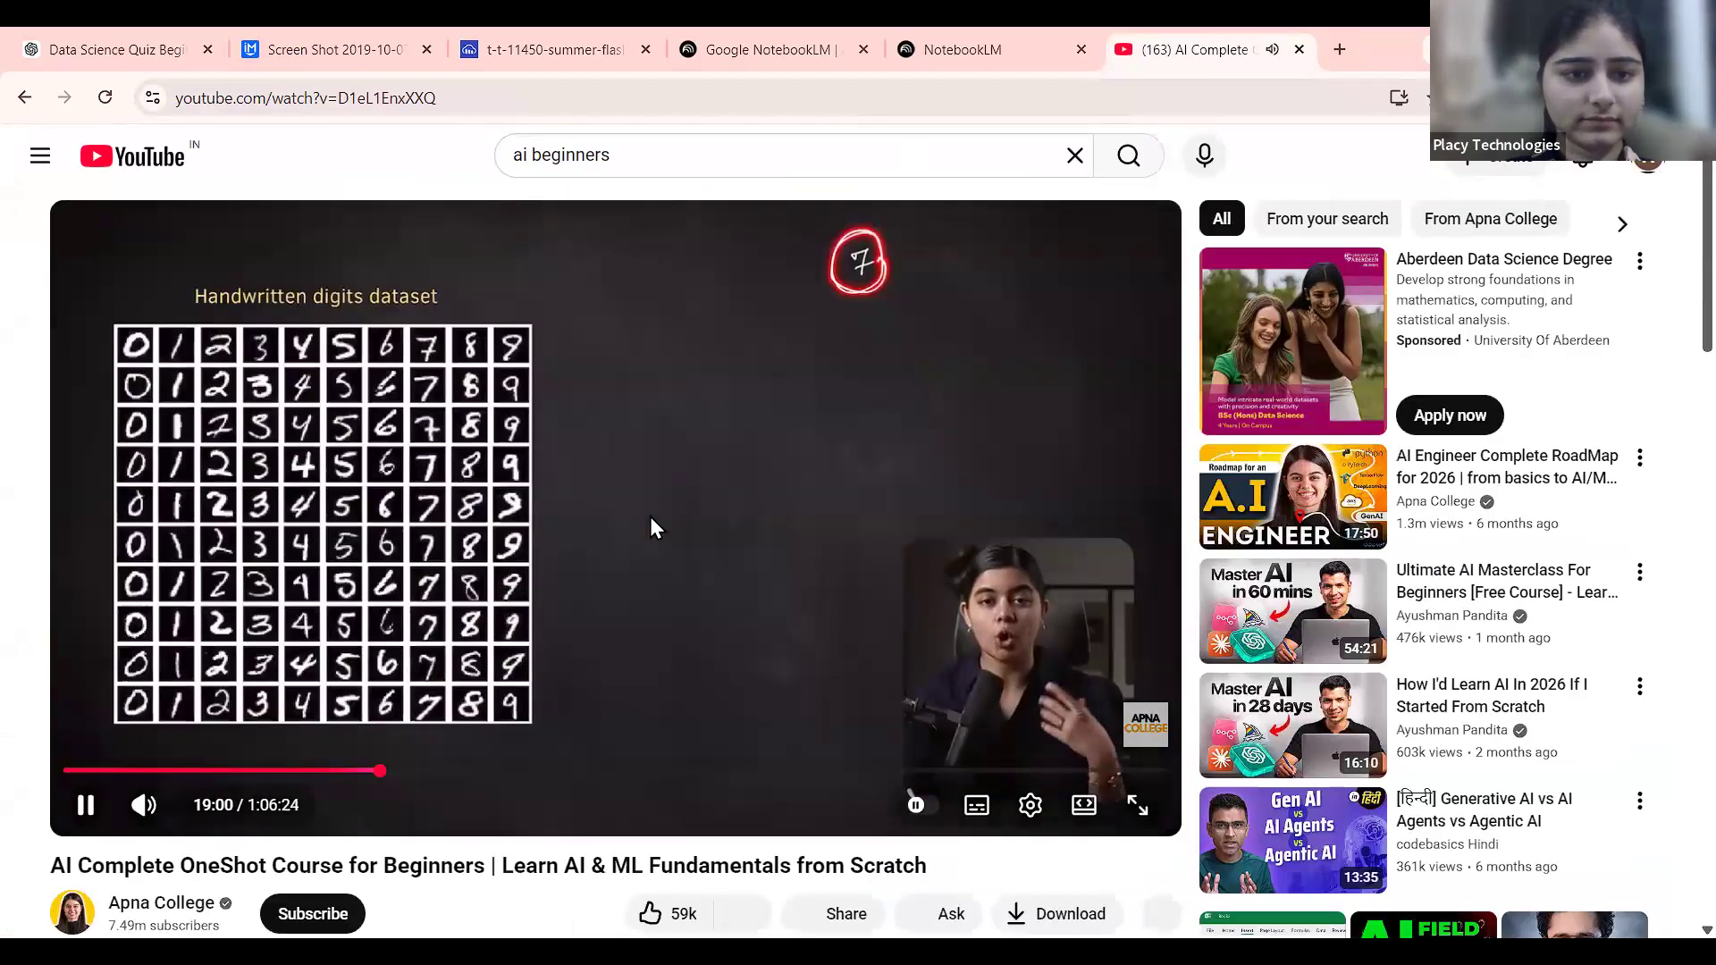
click(650, 518)
scroll(804, 643, down, 2)
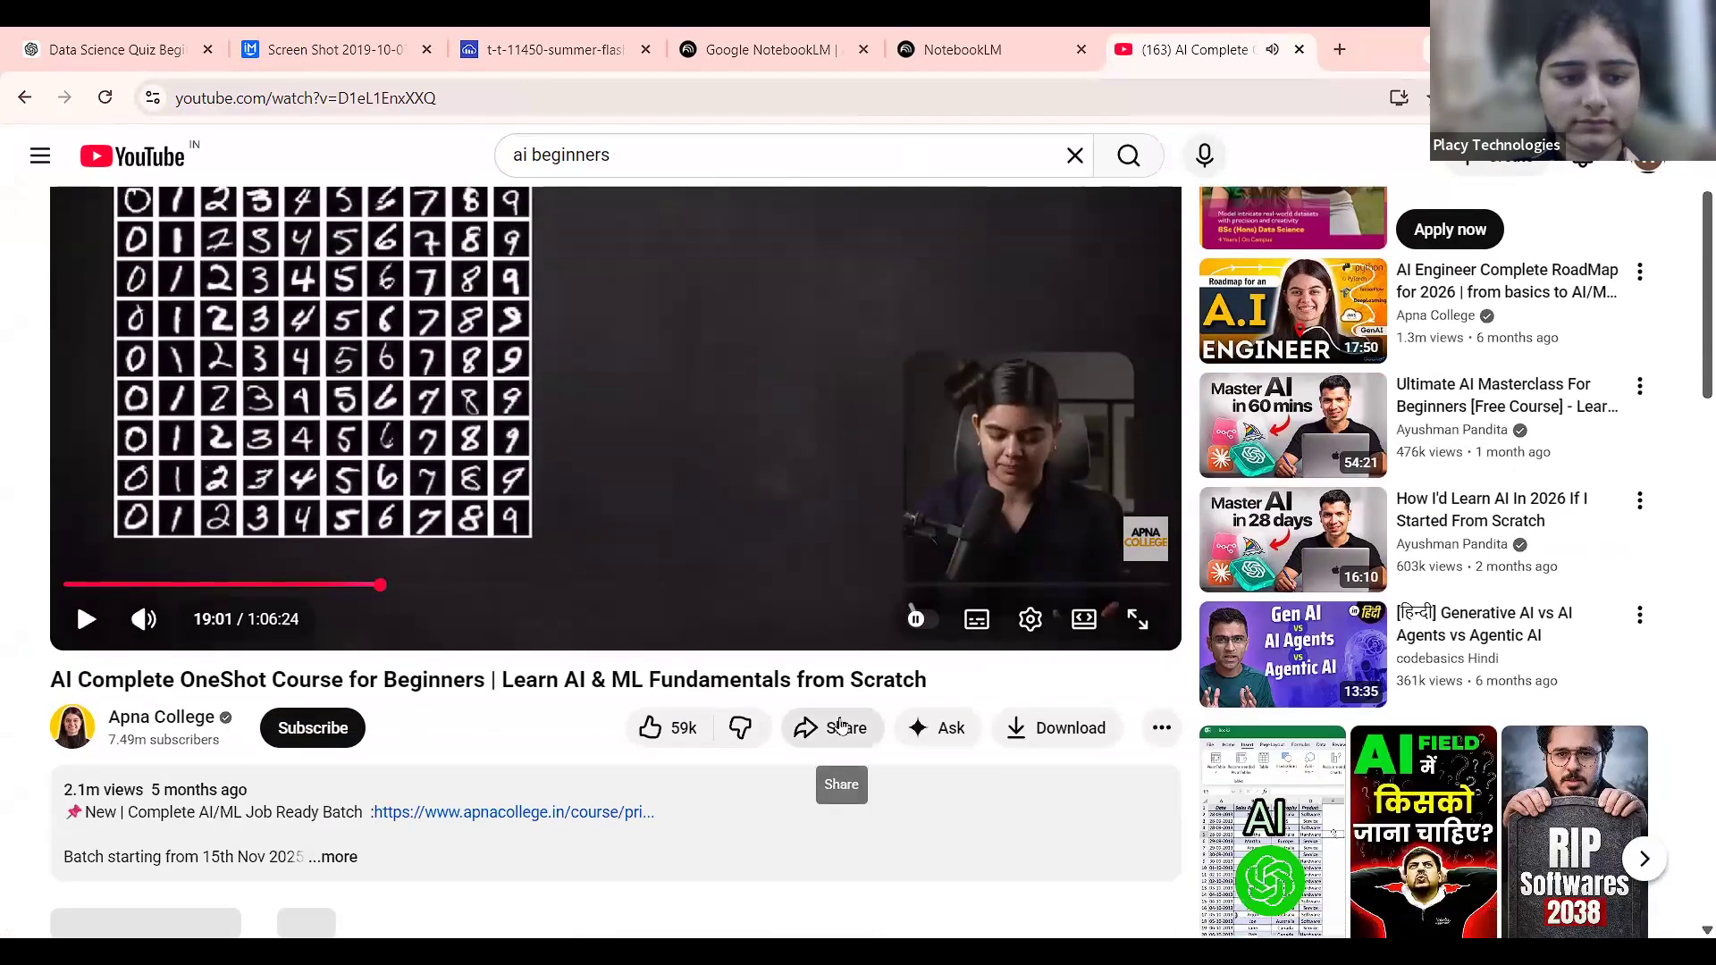
click(841, 725)
click(1052, 649)
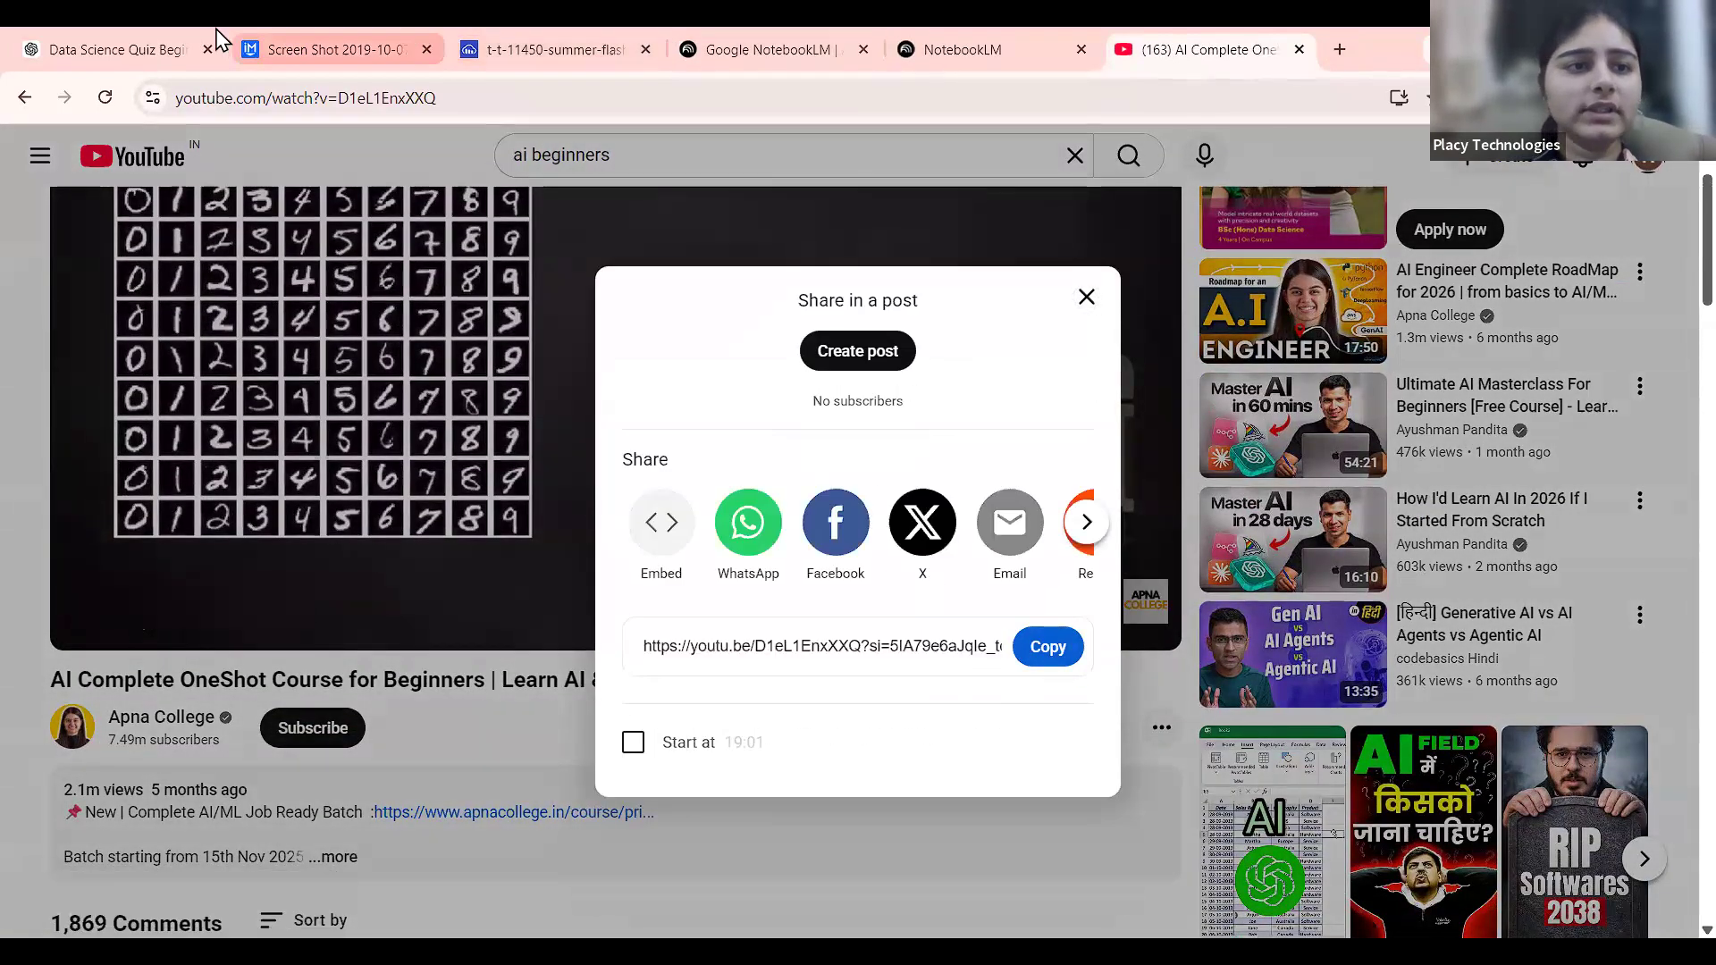
Paste the YouTube link into NotebookLM and insert it as a second source beside Machine Learning.pdf.
click(1034, 43)
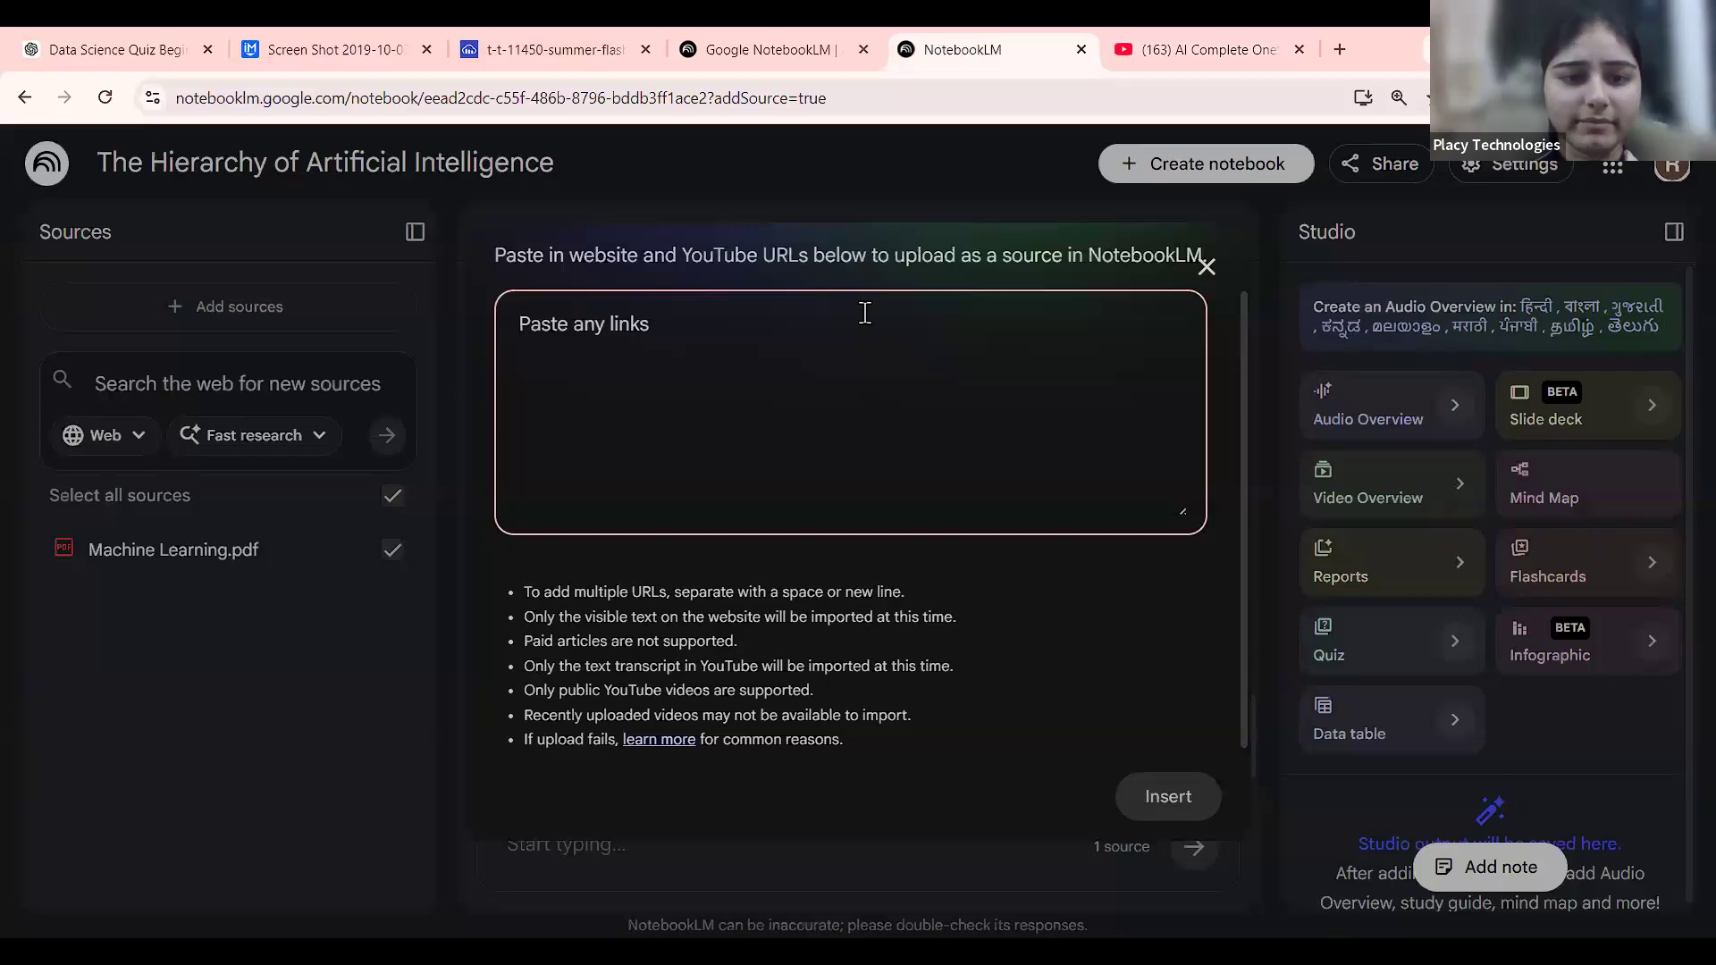
key(ctrl+v)
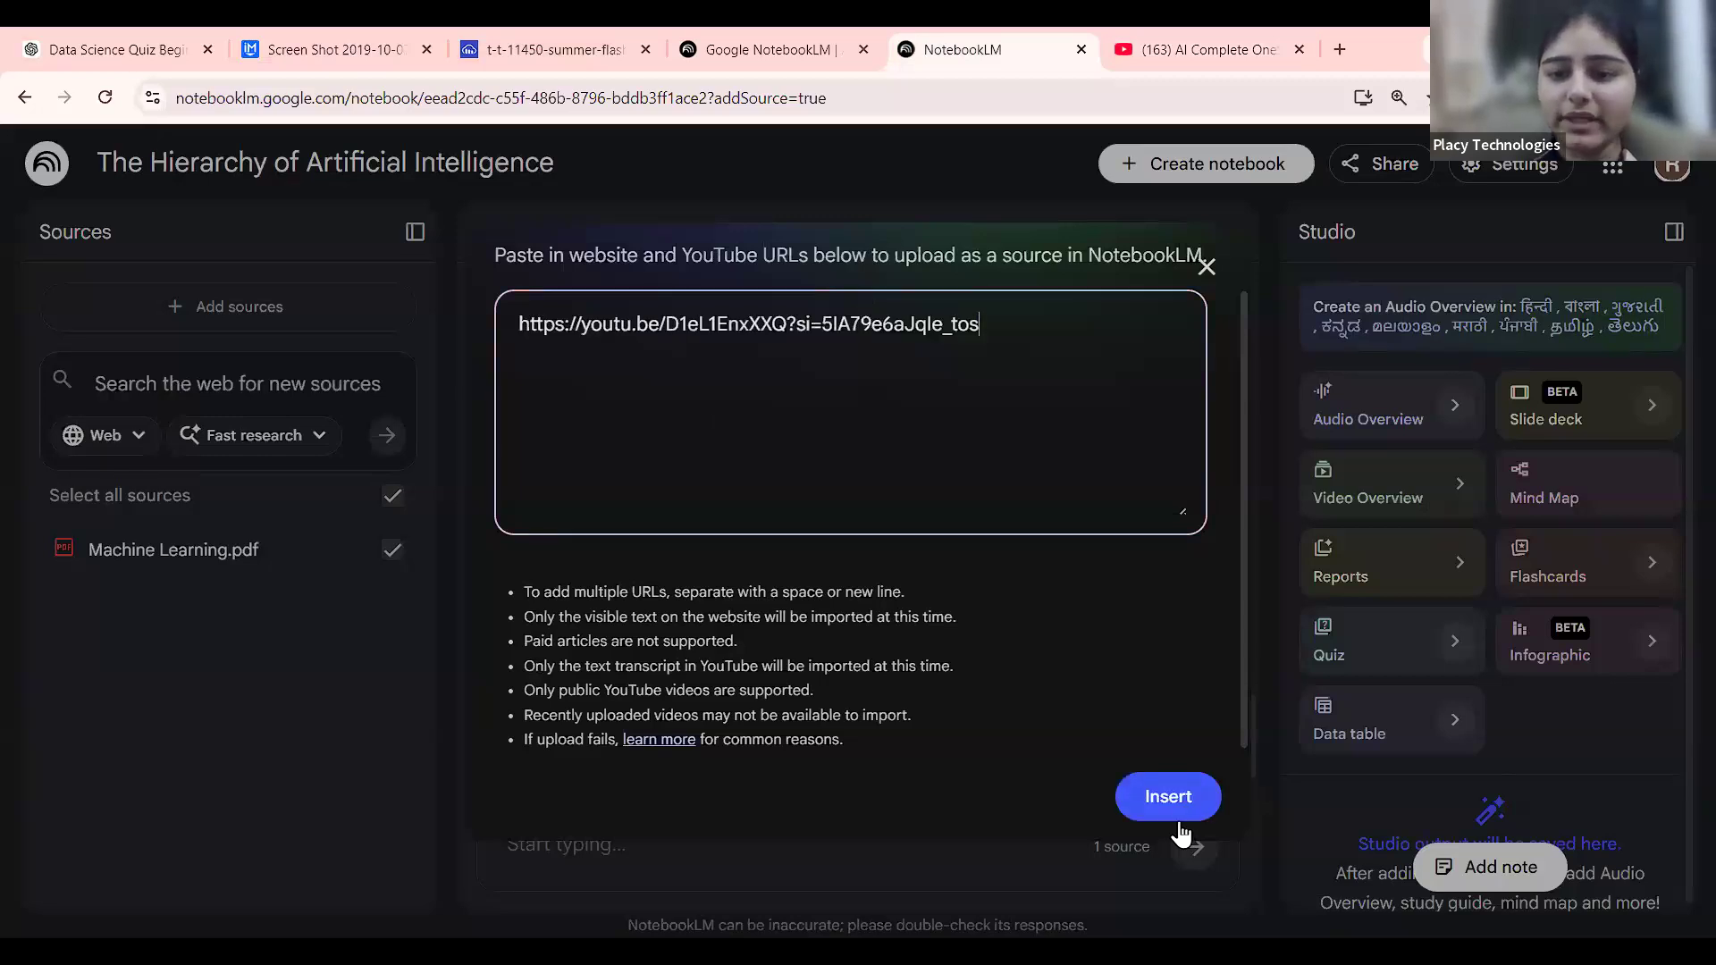
scroll(1182, 831, up, 5)
click(1150, 808)
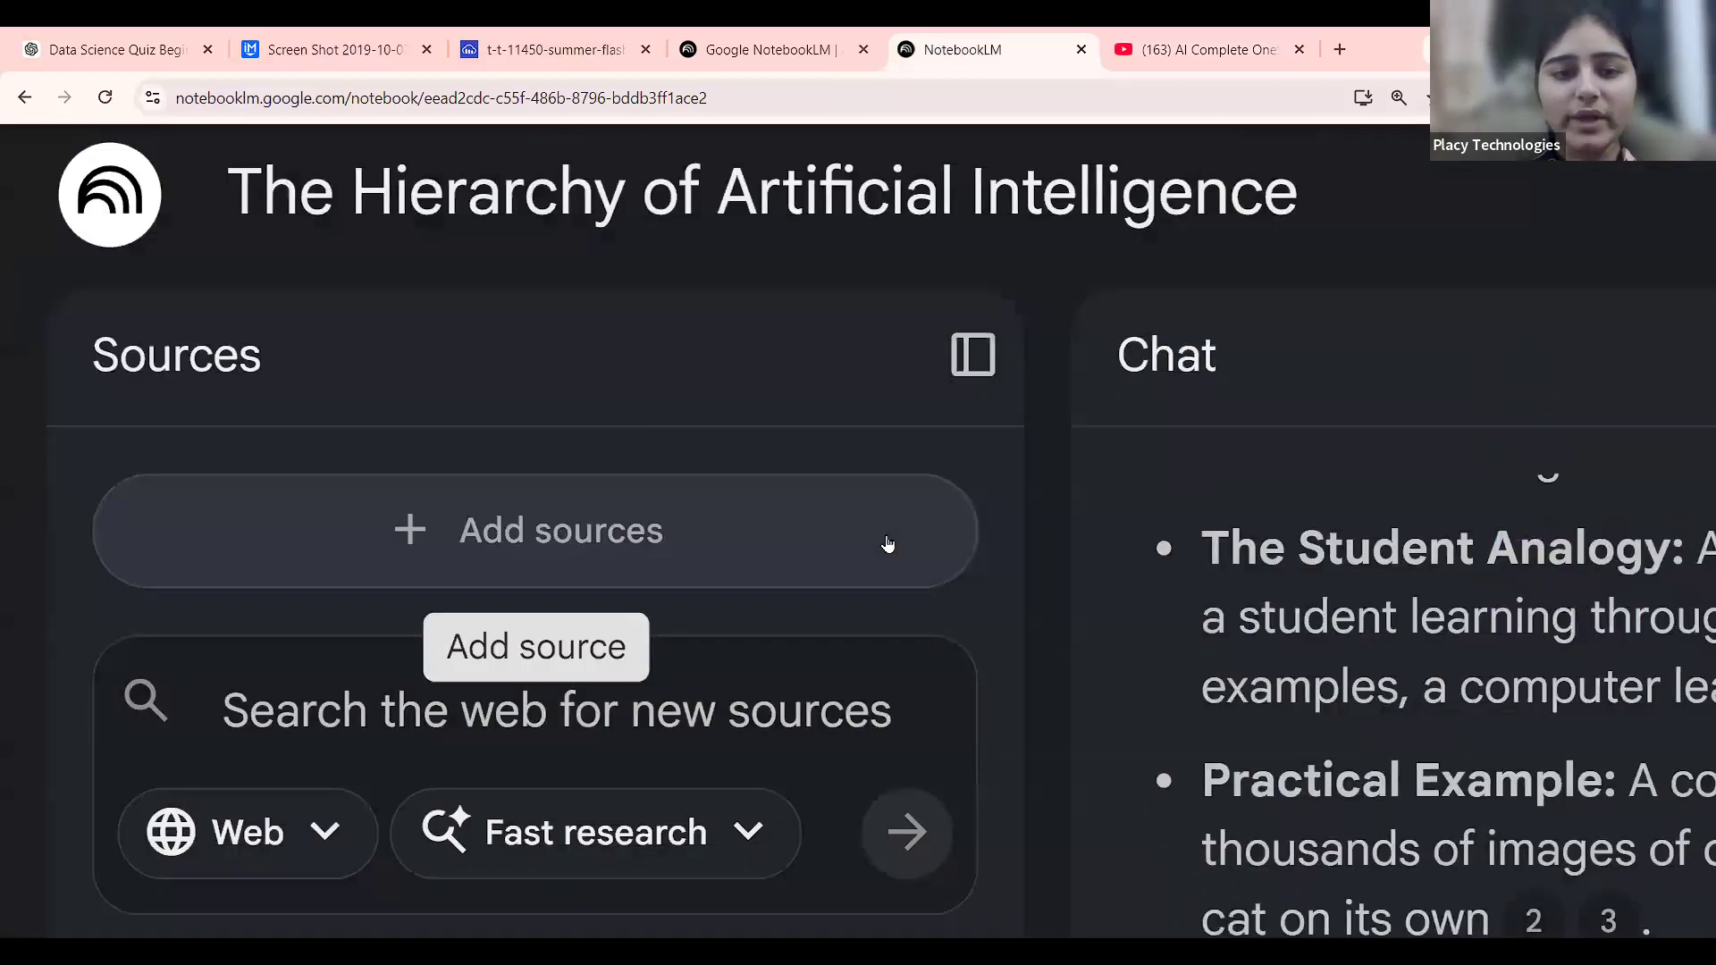
scroll(887, 543, down, 5)
scroll(441, 543, up, 5)
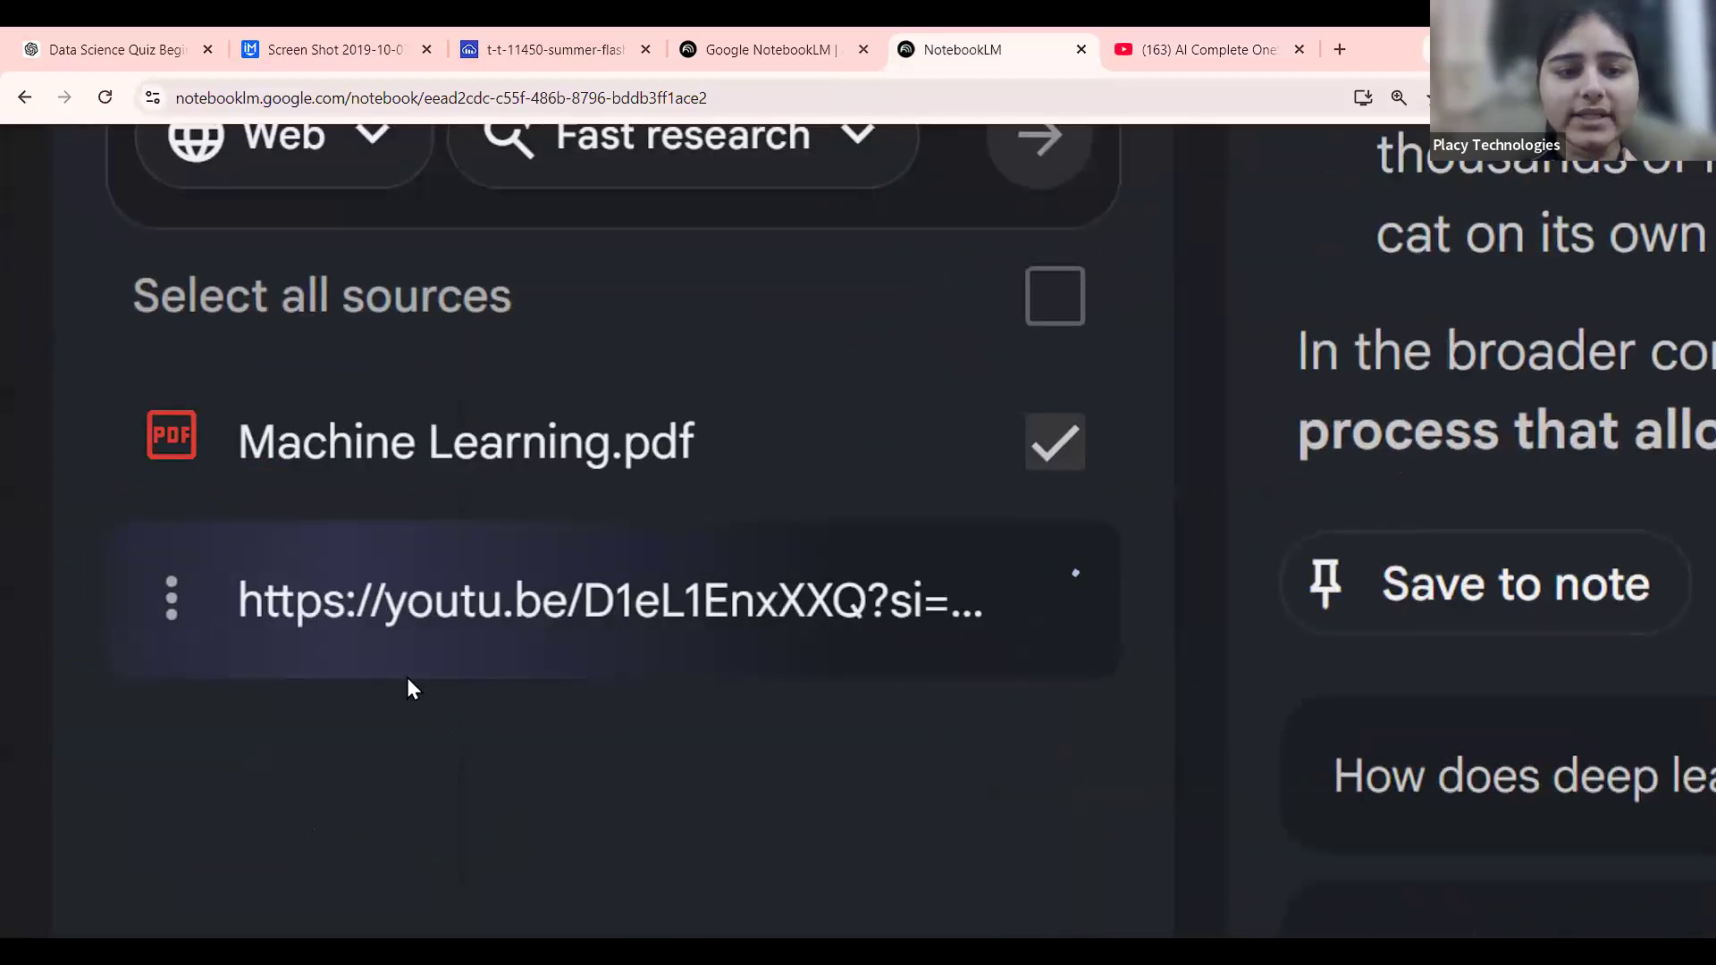
scroll(463, 624, down, 5)
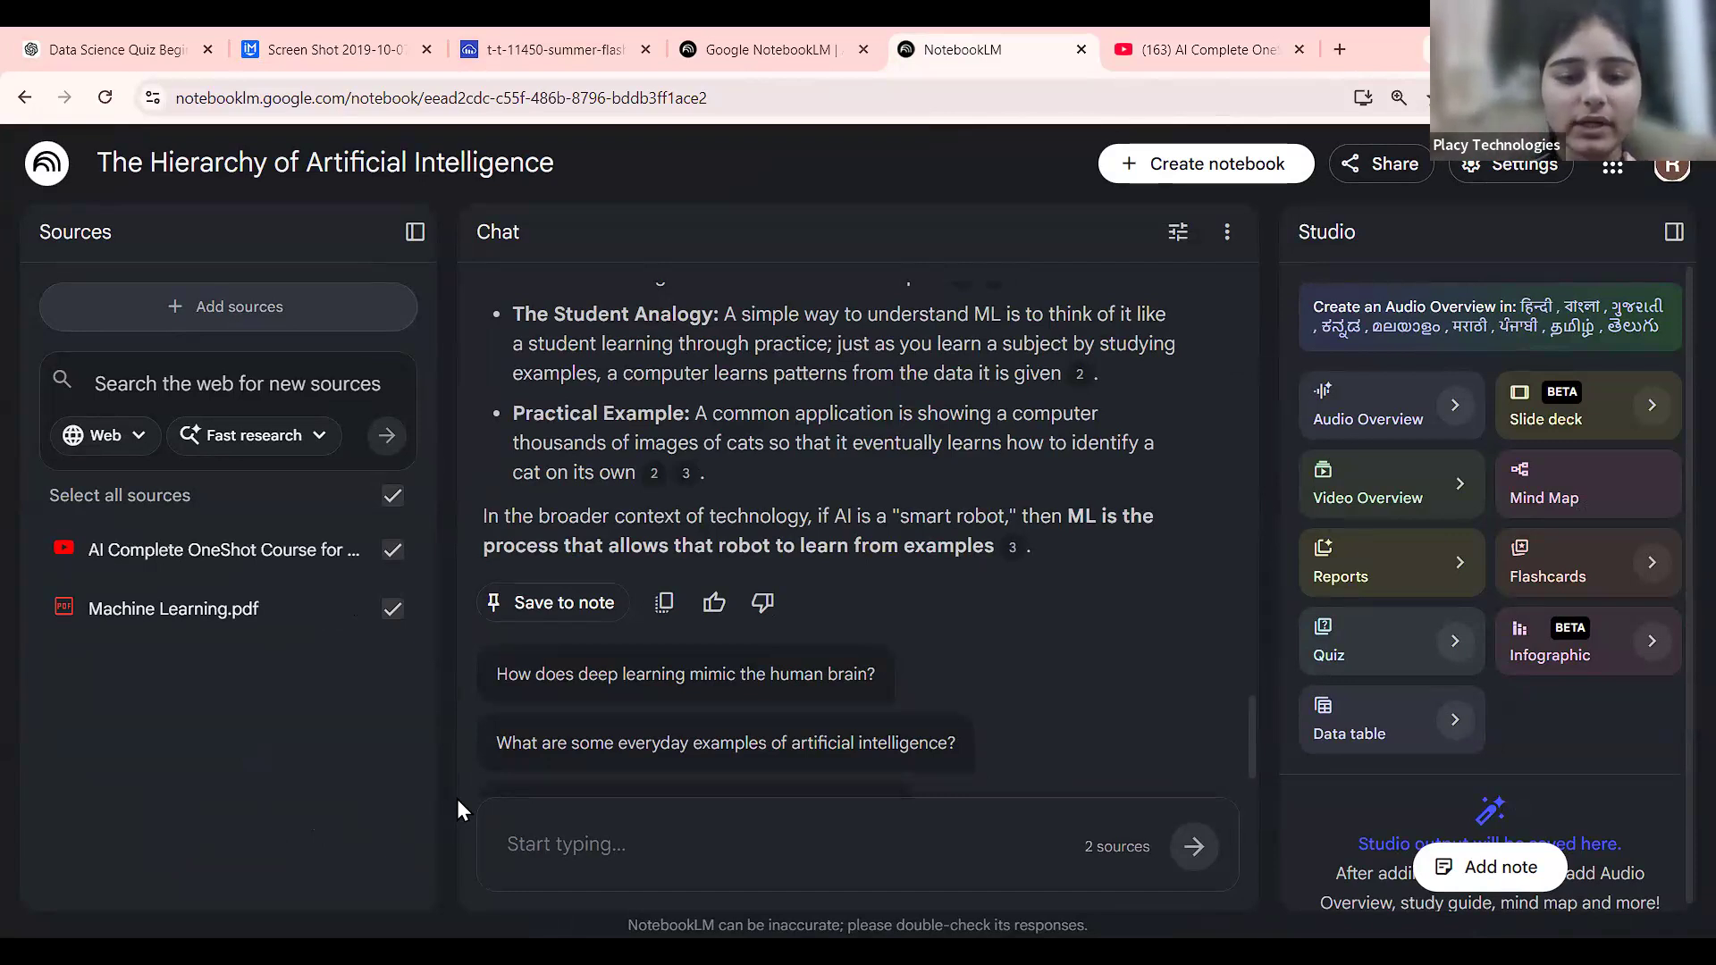
scroll(1117, 883, up, 5)
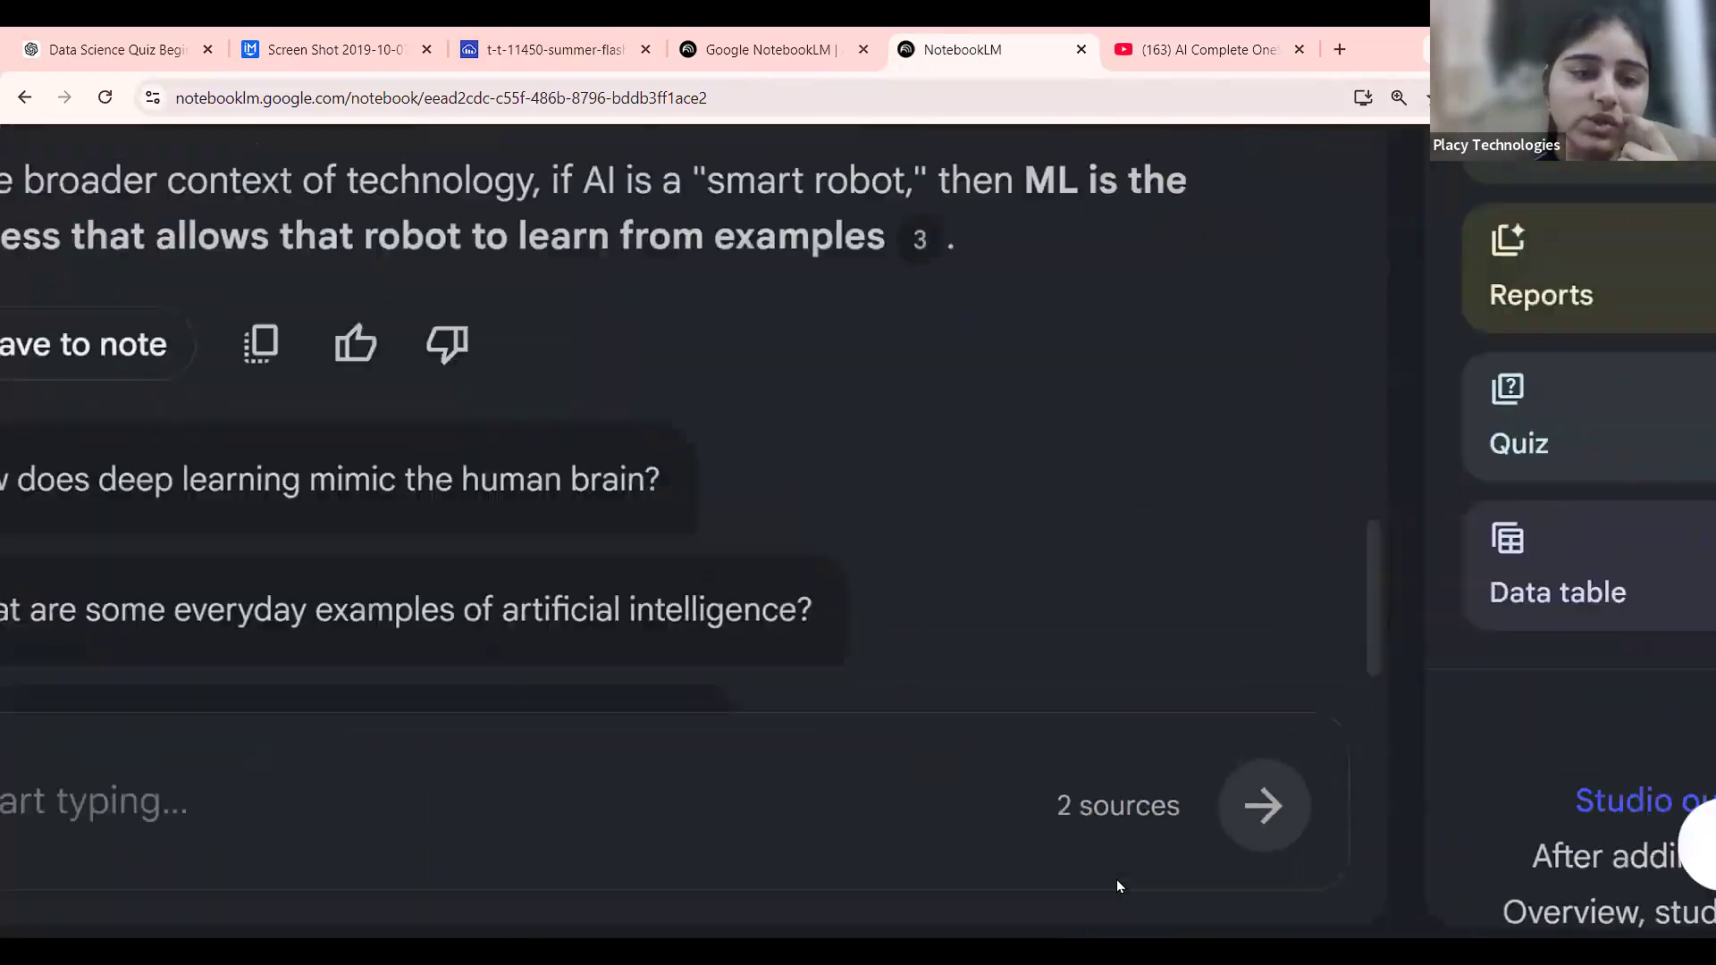
scroll(1117, 883, down, 5)
scroll(484, 663, down, 2)
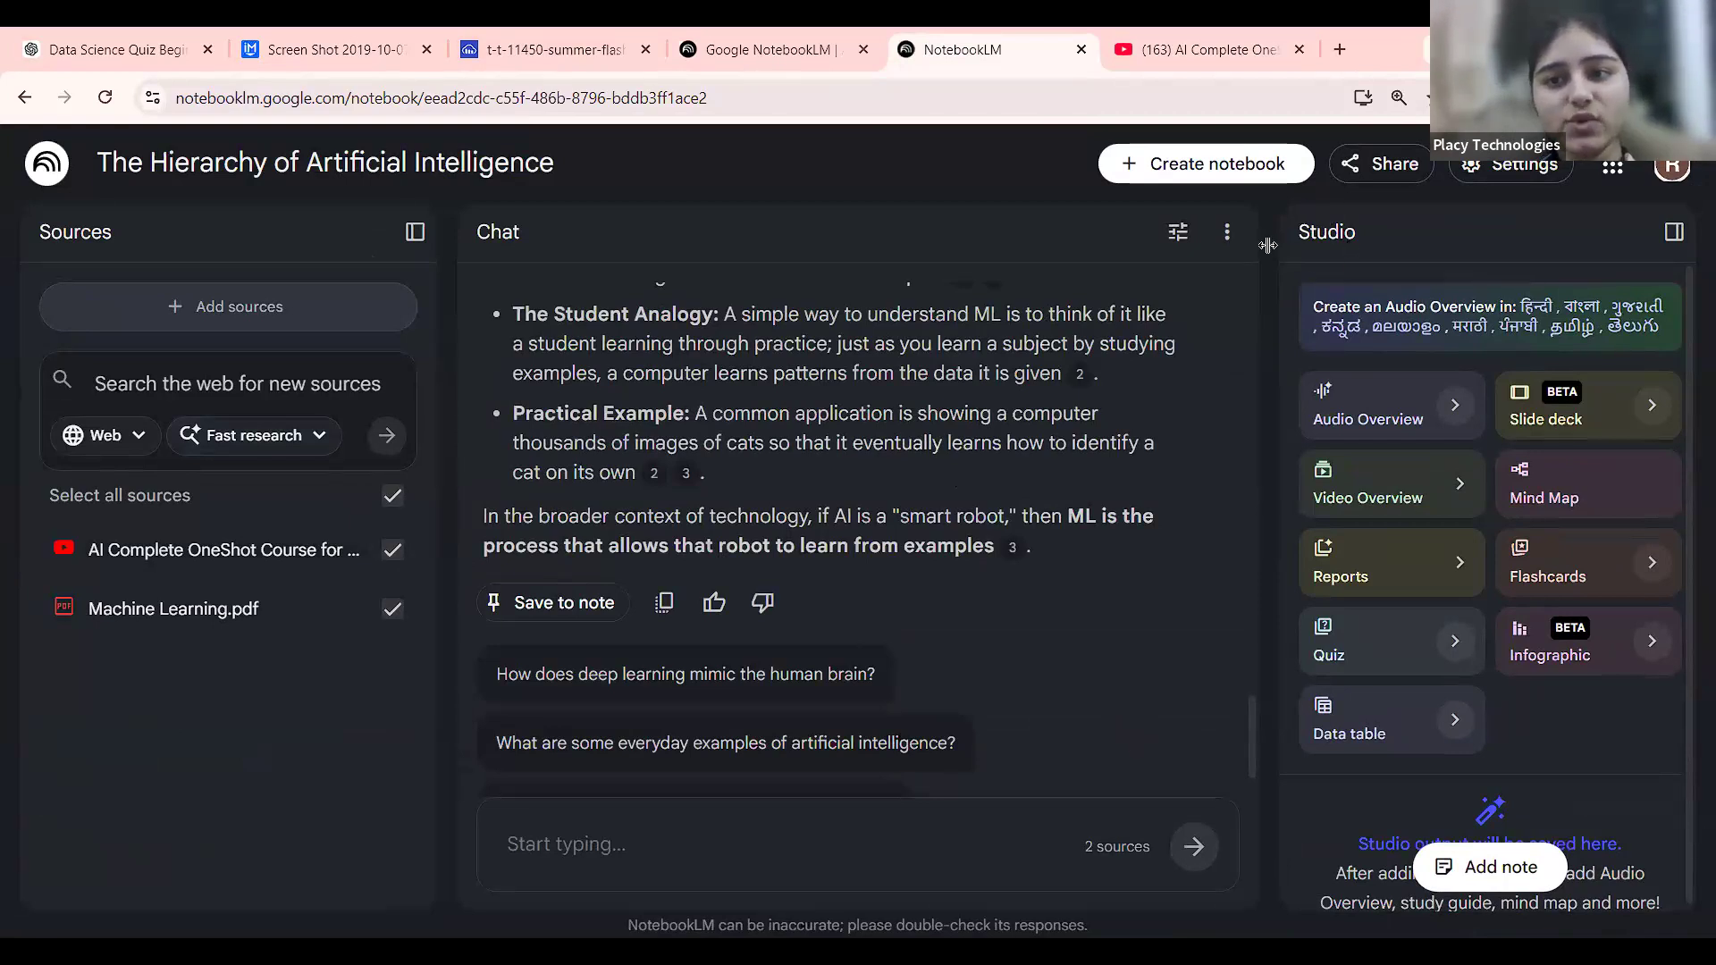
scroll(1231, 314, up, 2)
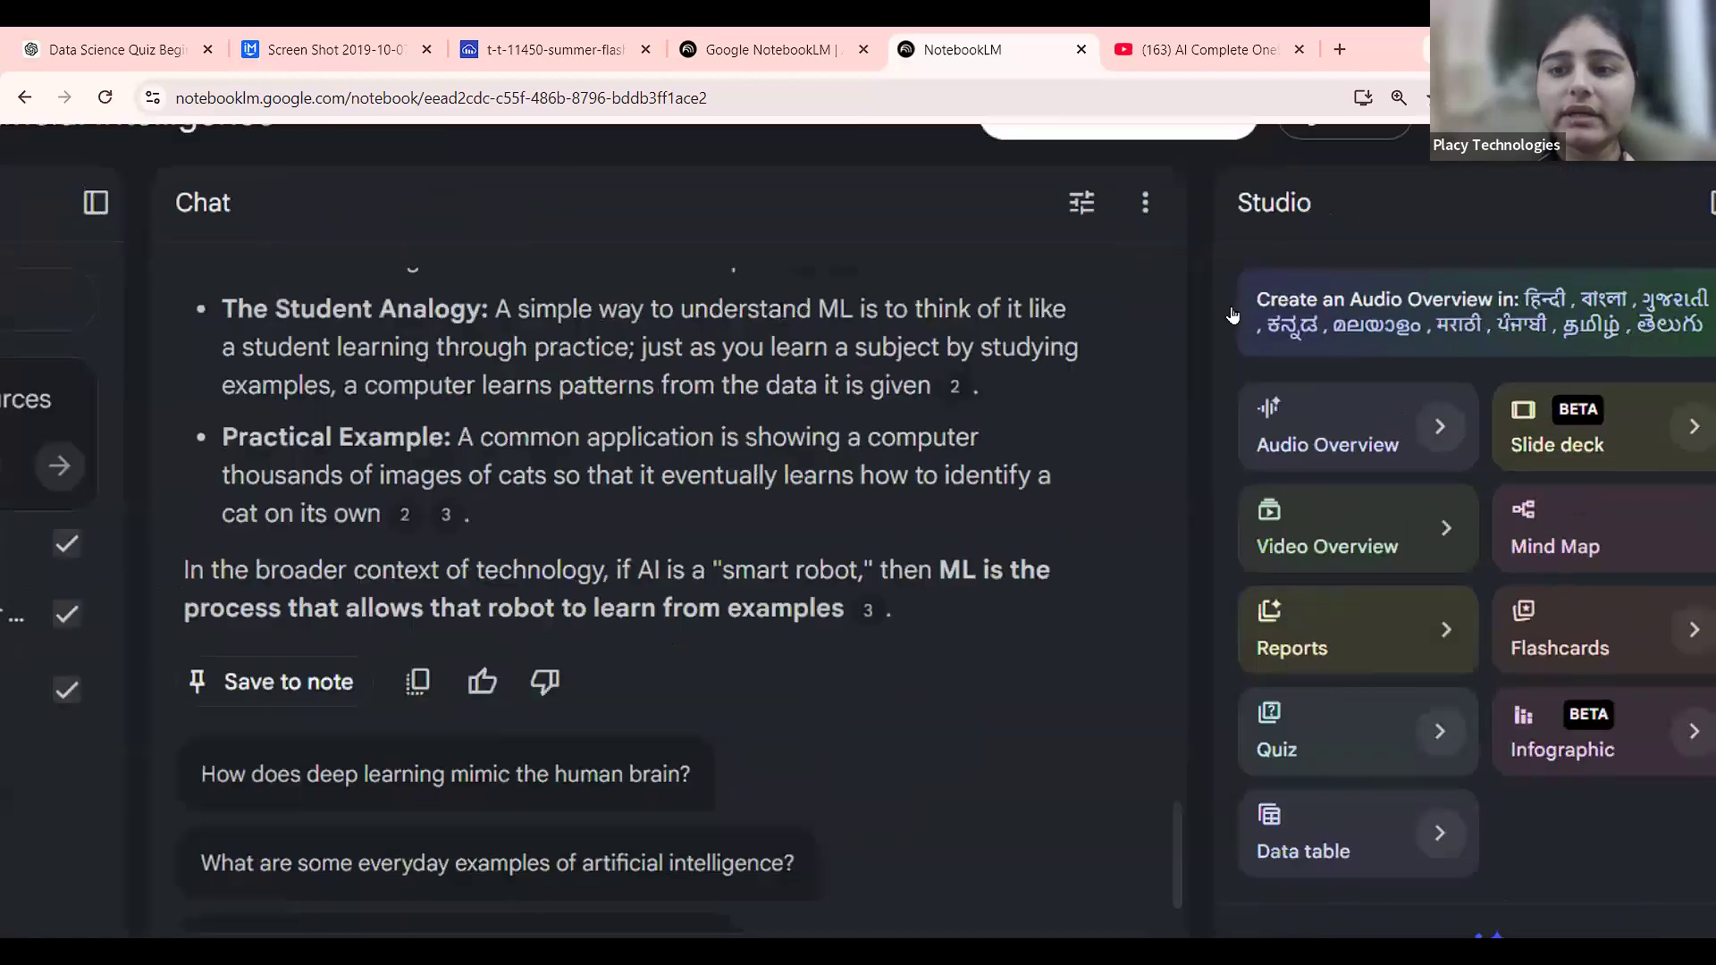
scroll(1231, 314, up, 3)
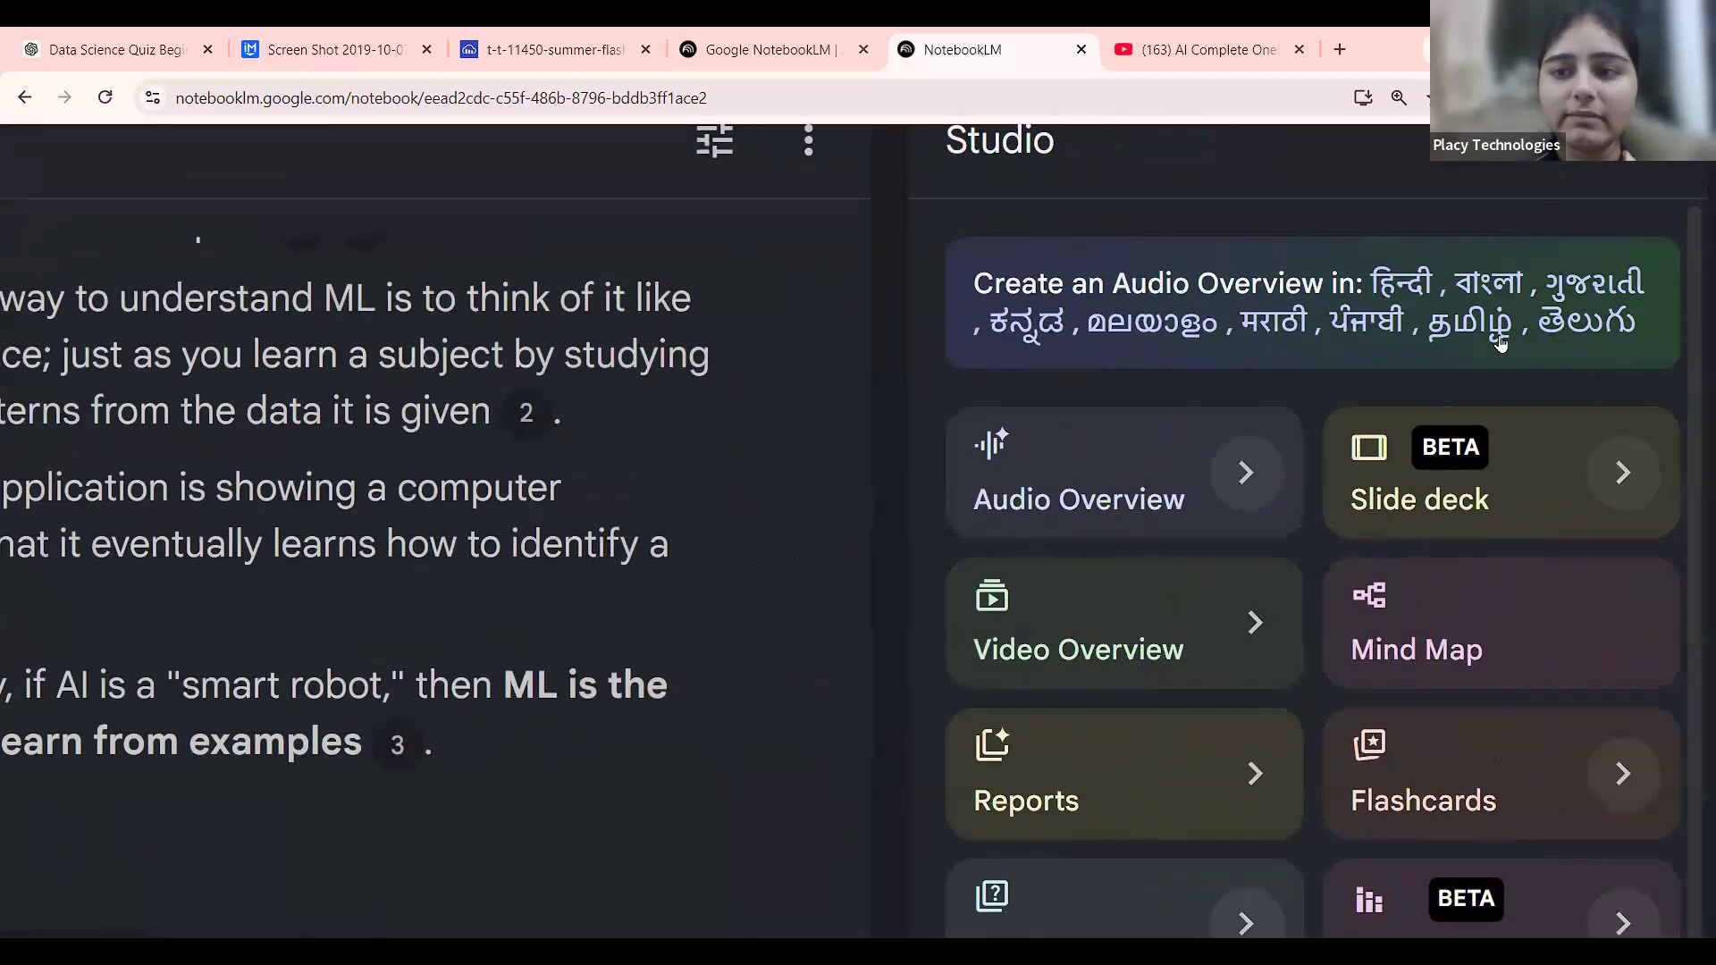
scroll(1289, 382, down, 5)
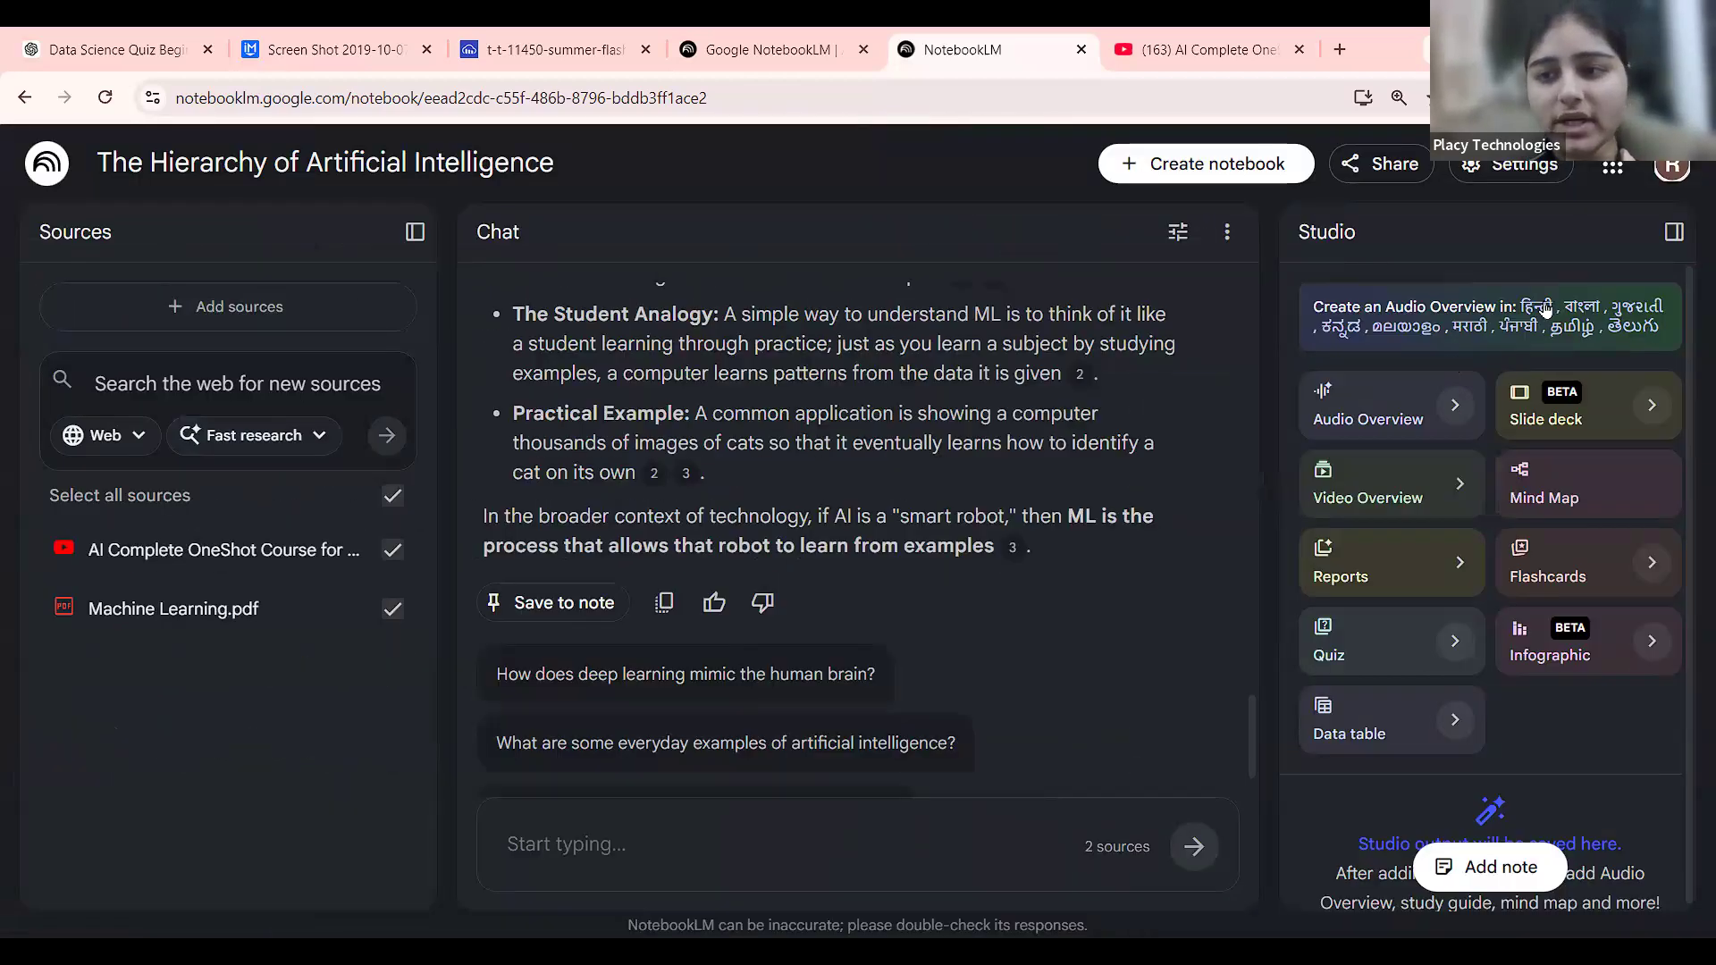
Open the Audio Overview customisation and choose the Brief format.
click(1547, 308)
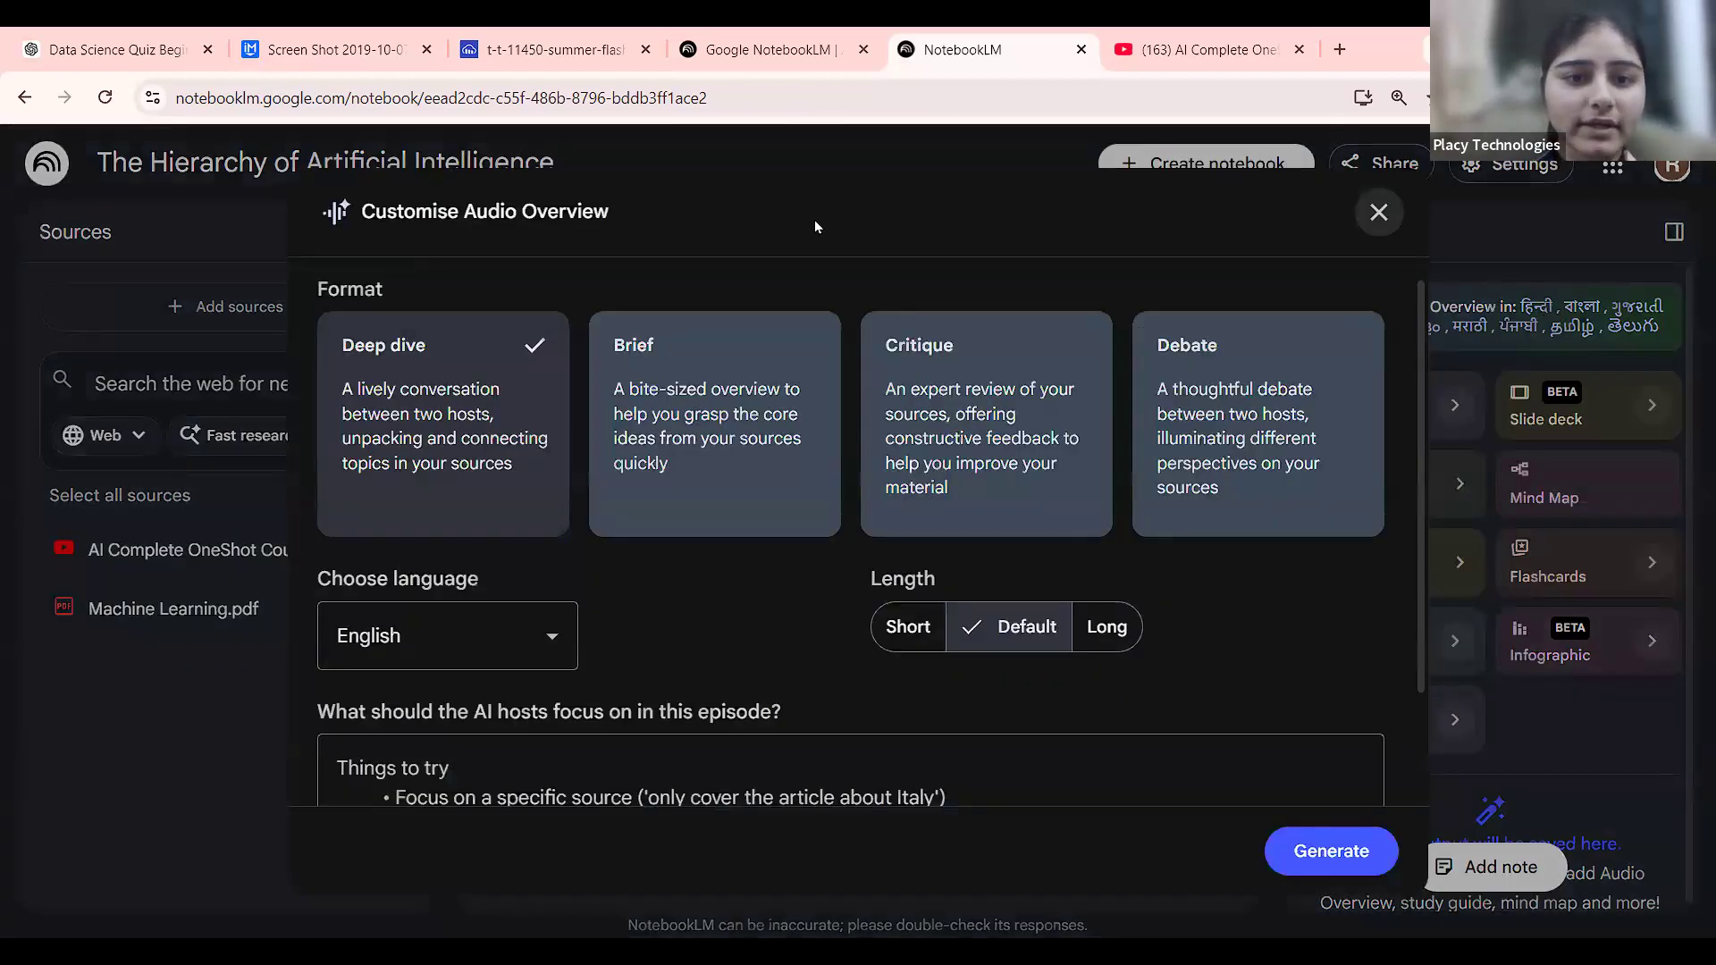
scroll(844, 638, down, 1)
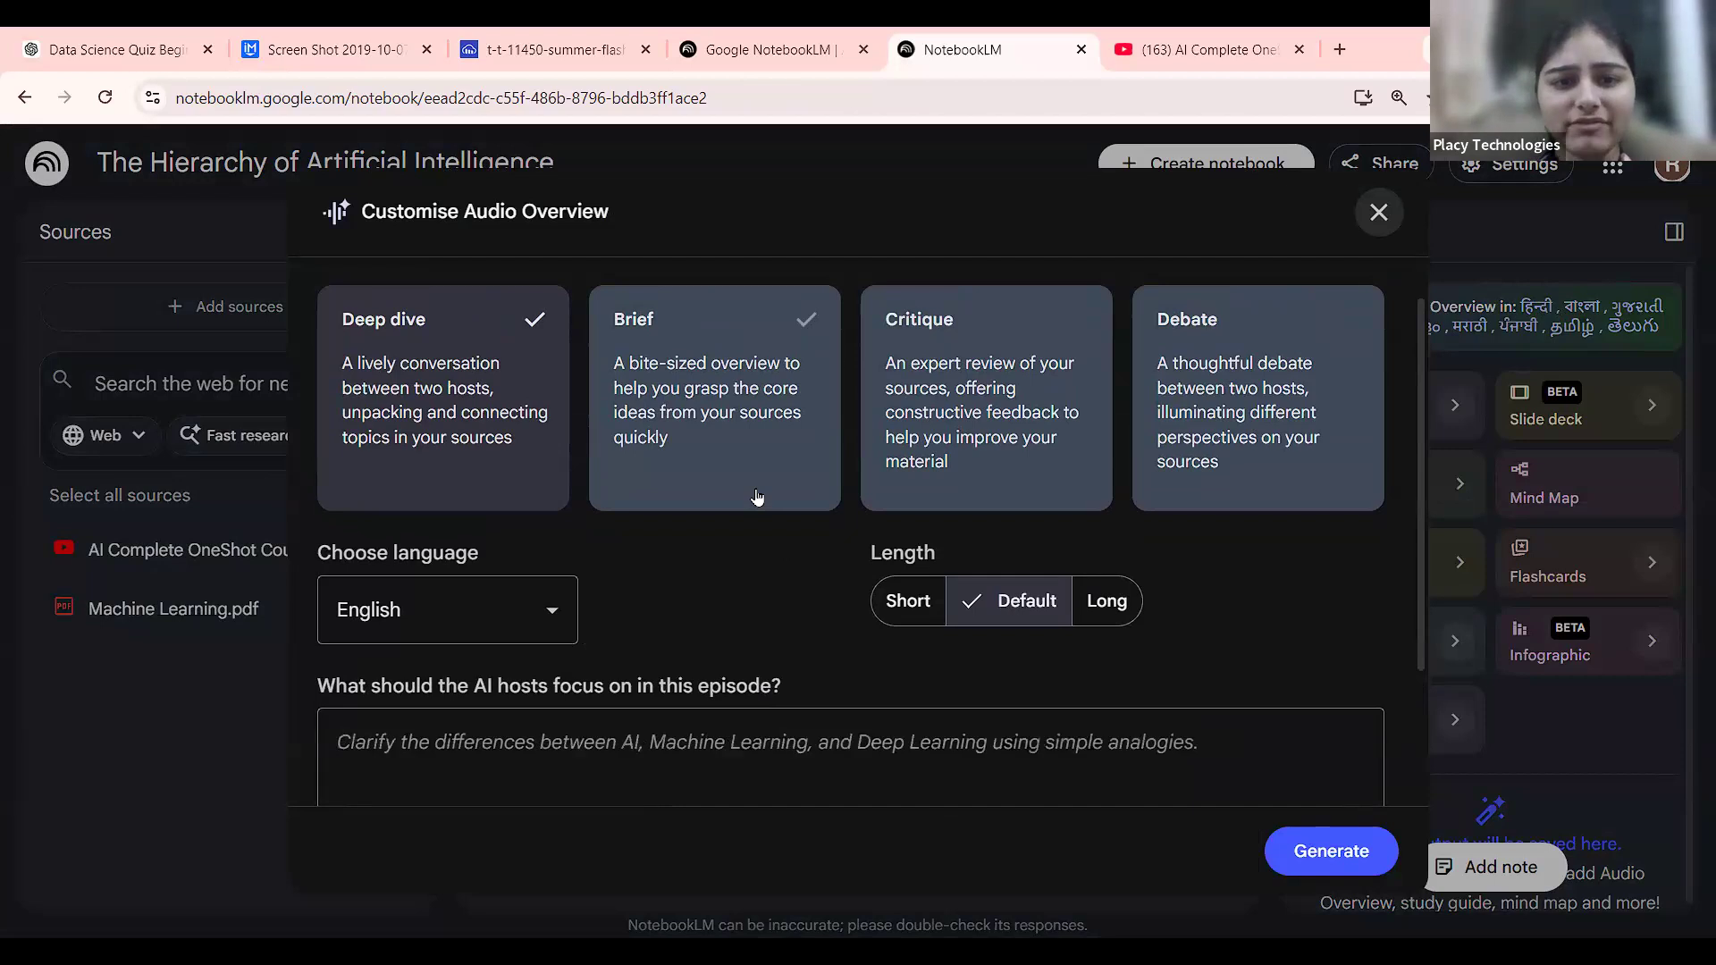
drag(470, 438, 881, 605)
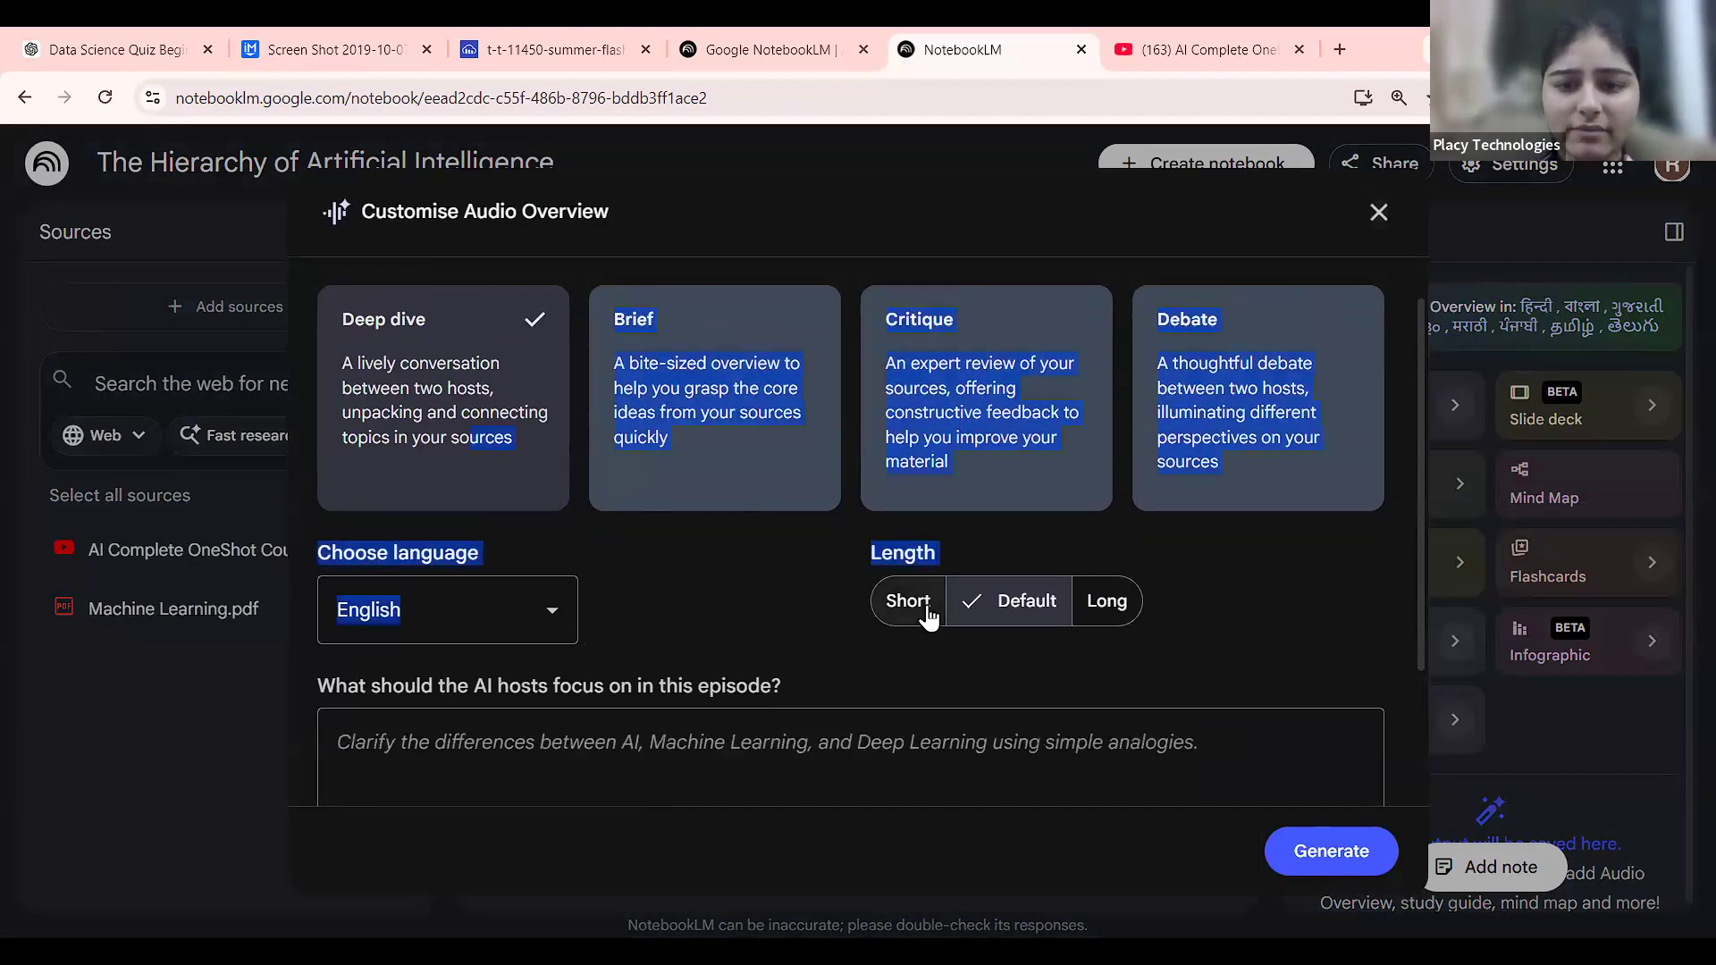
click(753, 406)
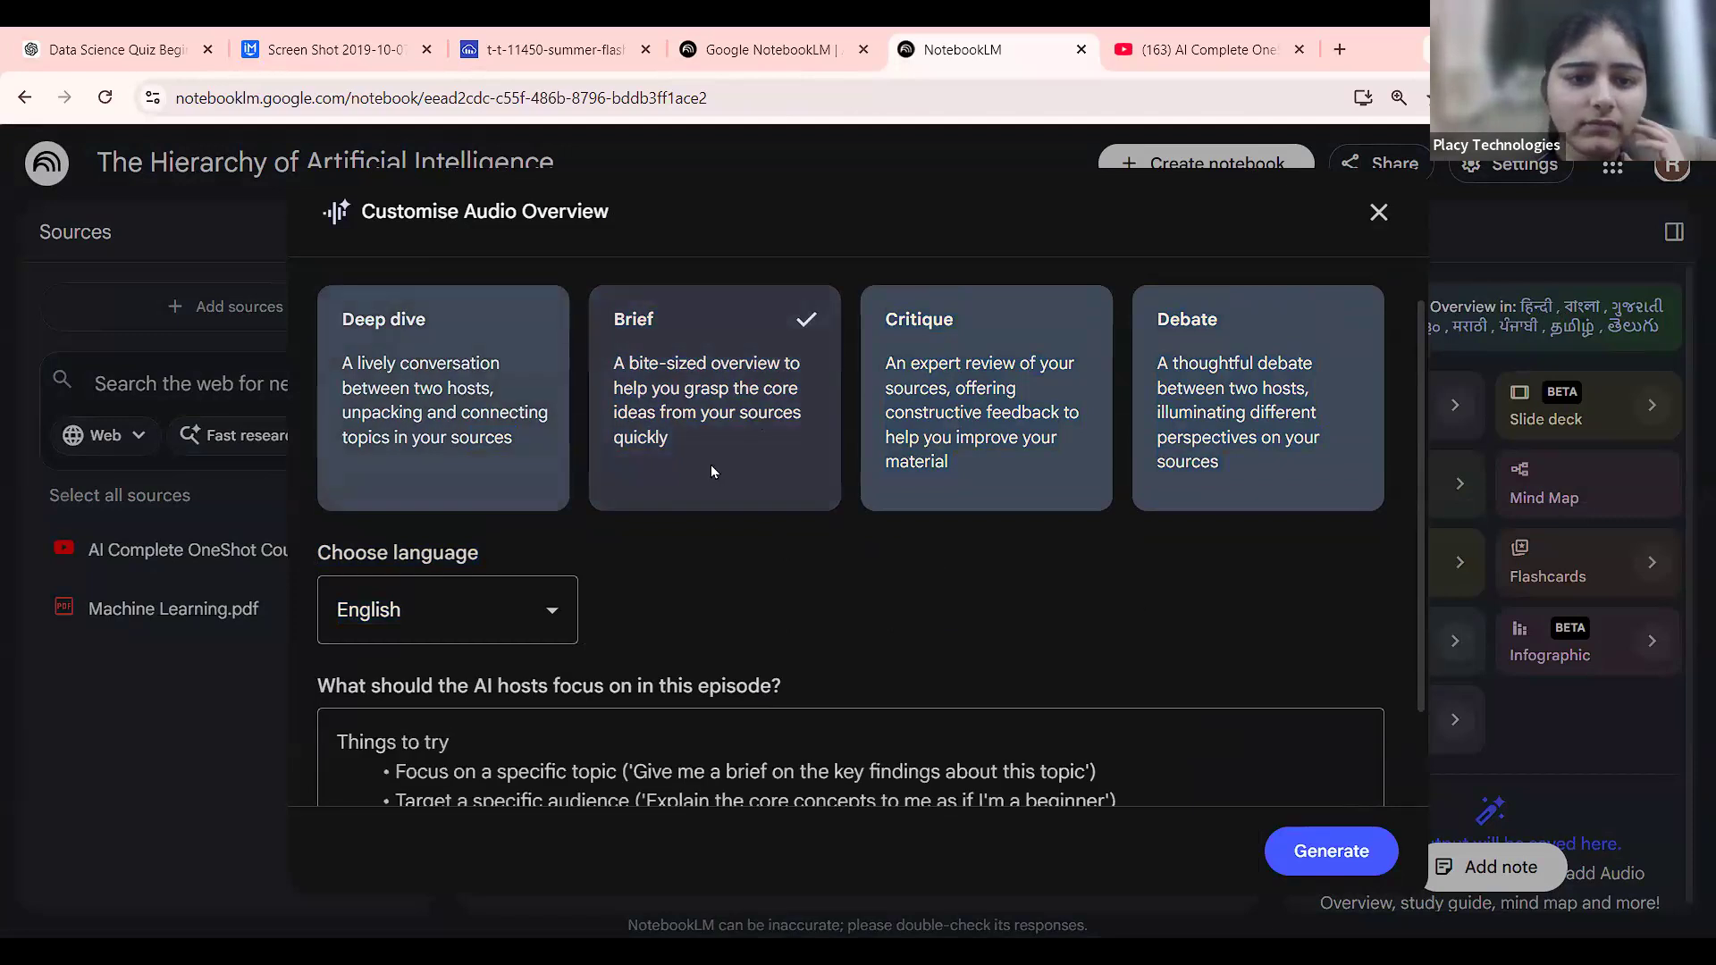
Accept the suggested AI–Machine Learning–Deep Learning beginner focus, keep English, and add Practical Examples.
scroll(712, 472, down, 2)
click(770, 623)
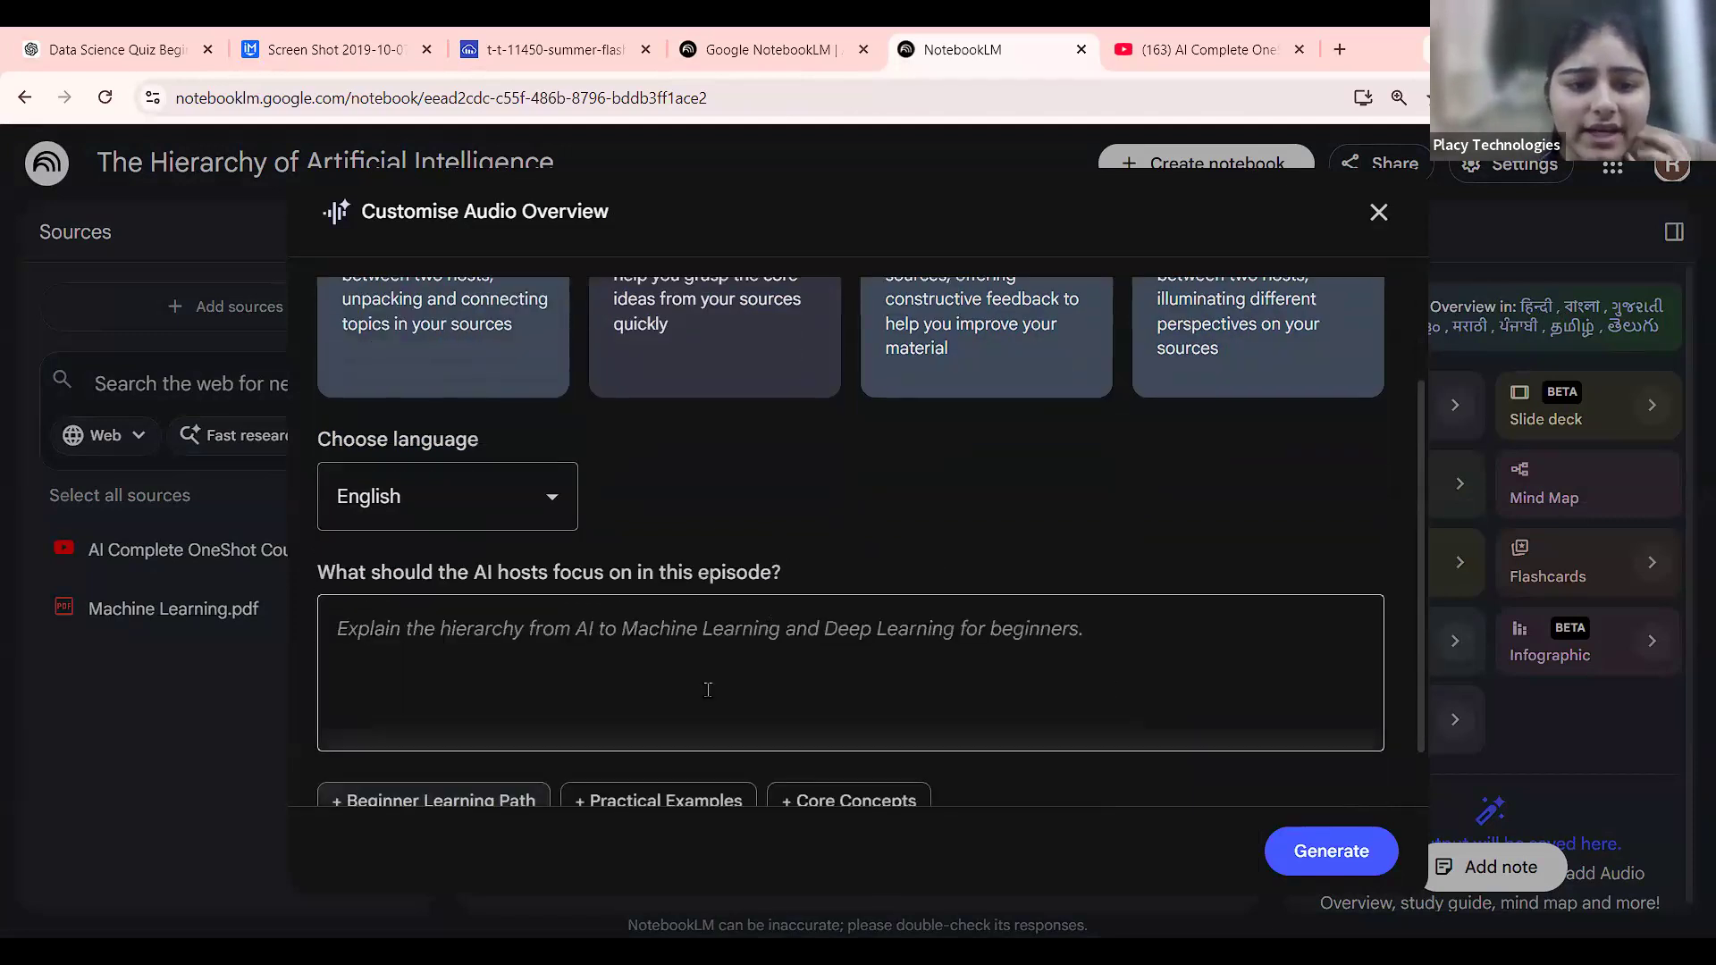
scroll(626, 715, down, 1)
key(Tab)
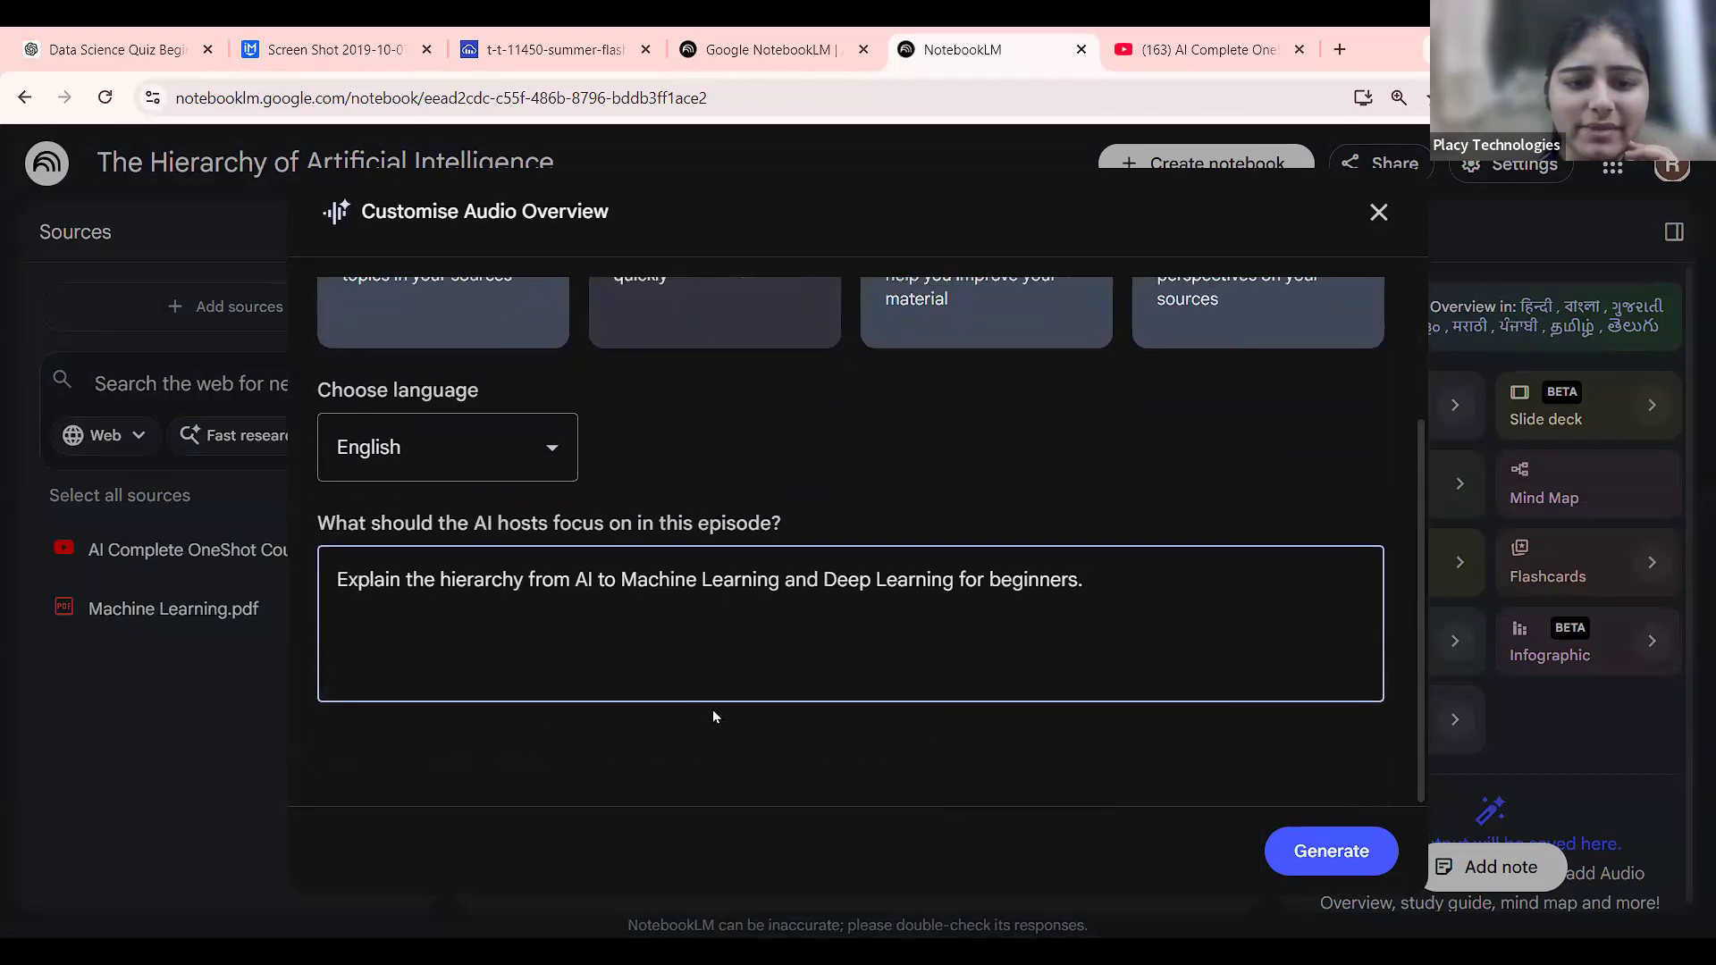
scroll(713, 714, up, 1)
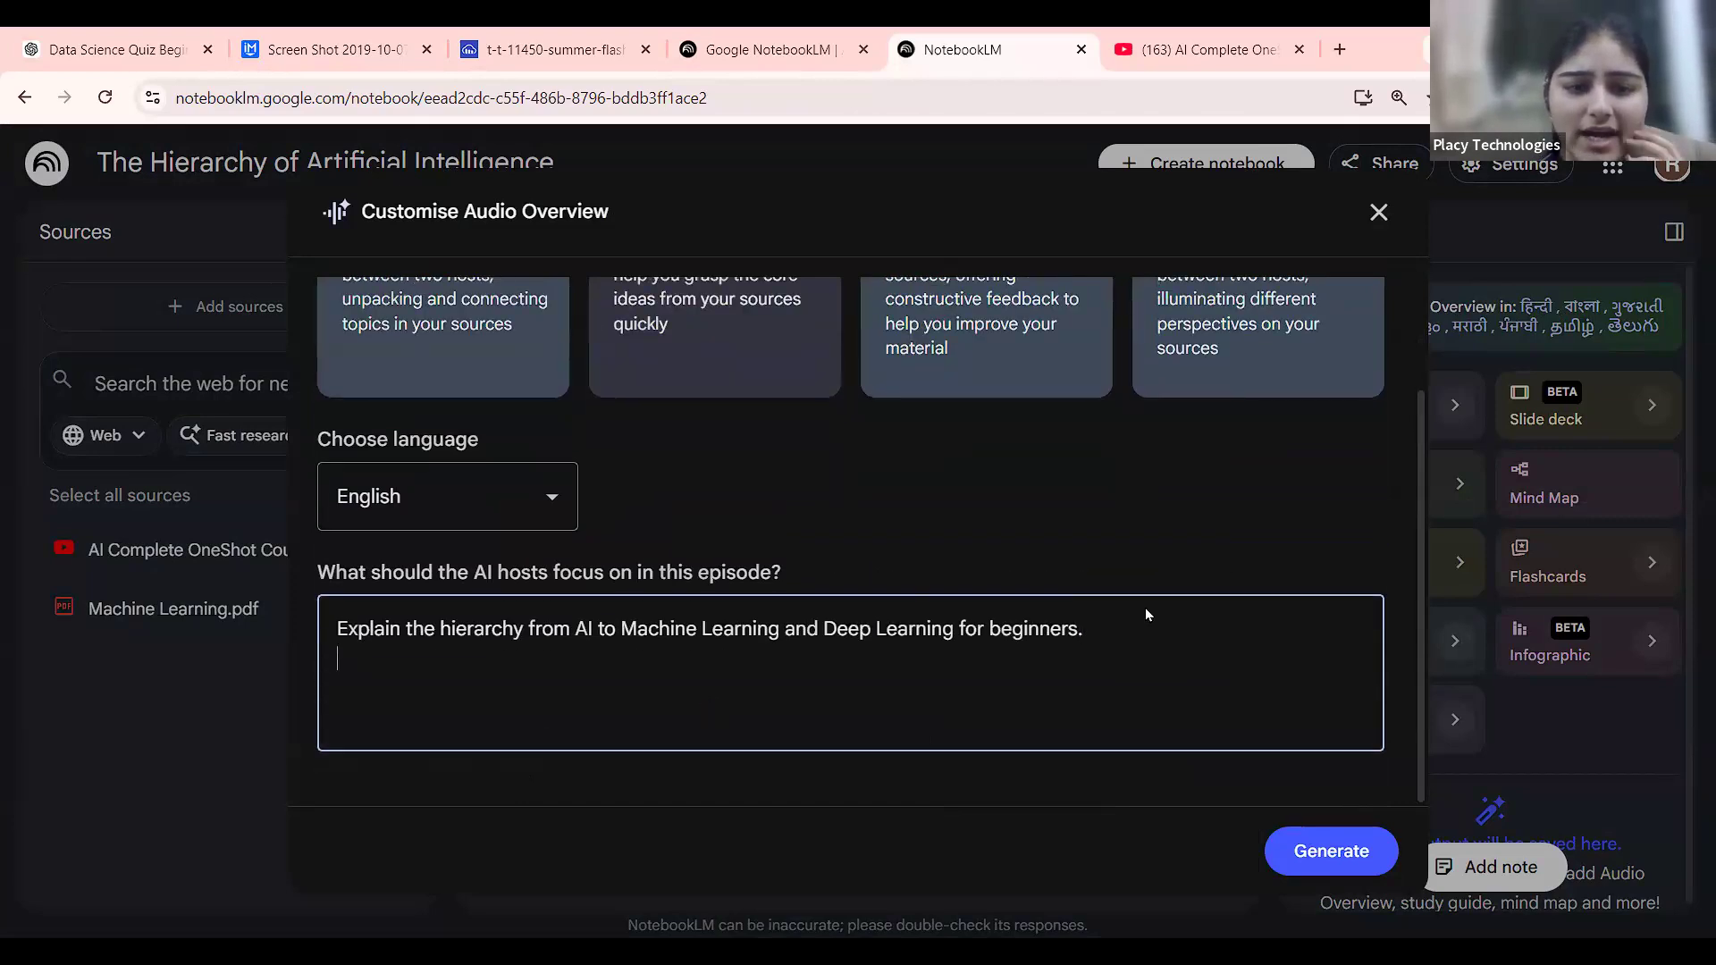
key(Return)
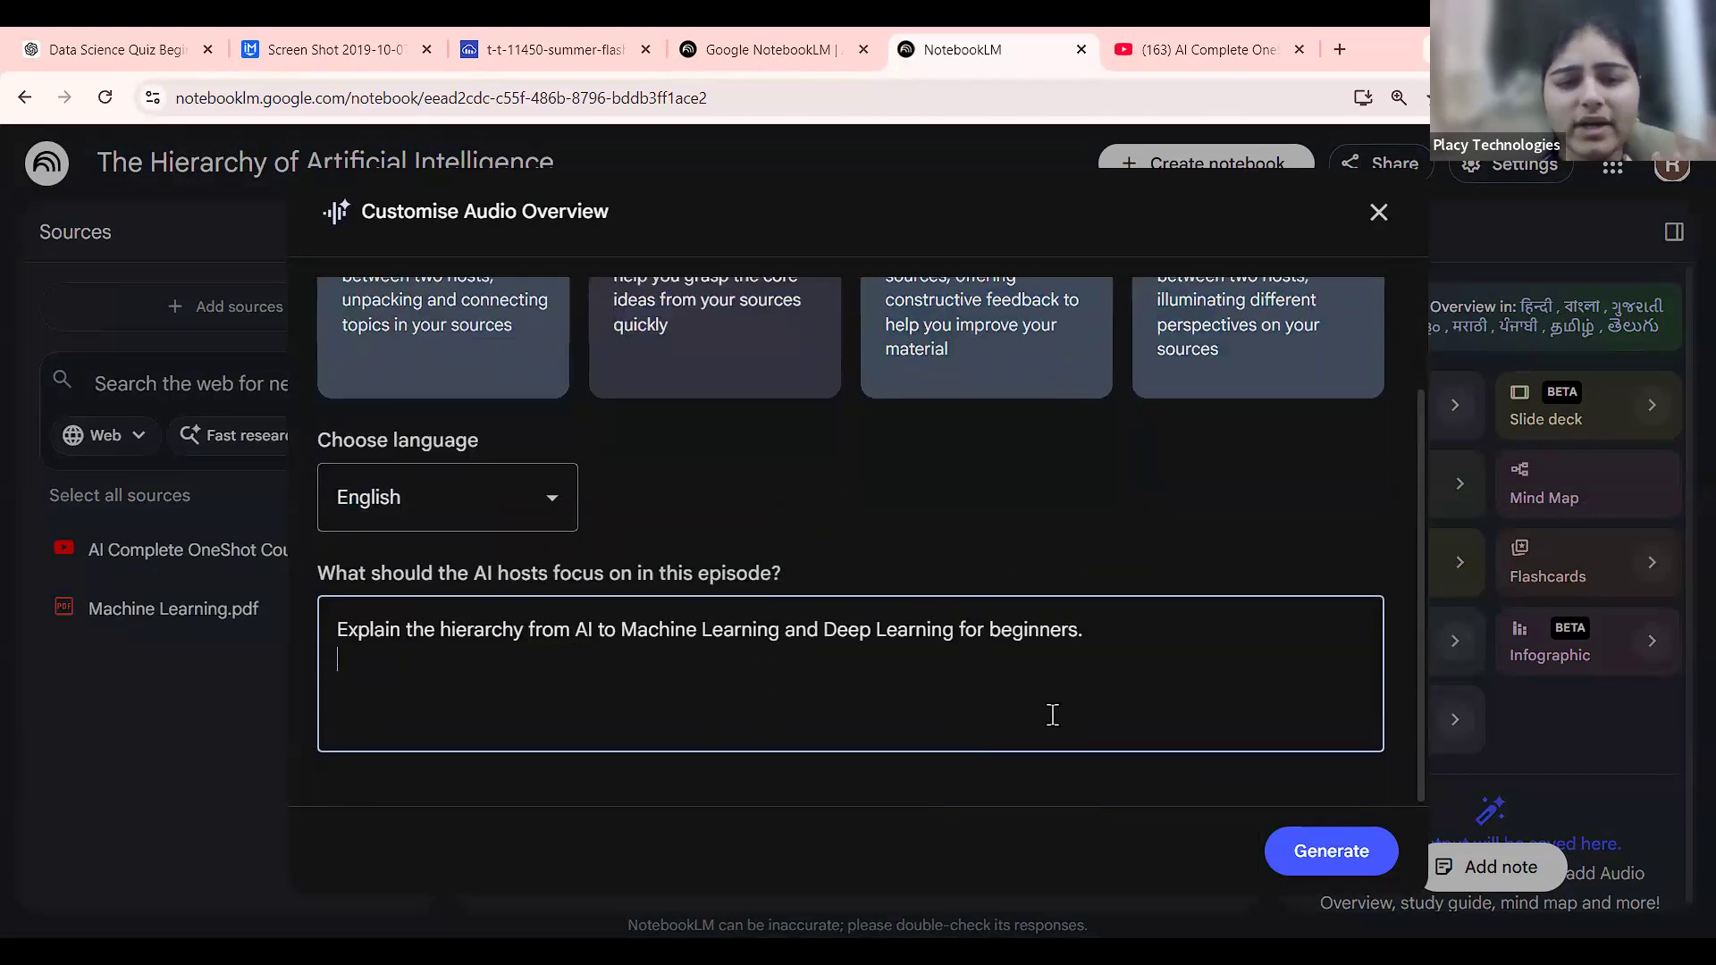
click(543, 507)
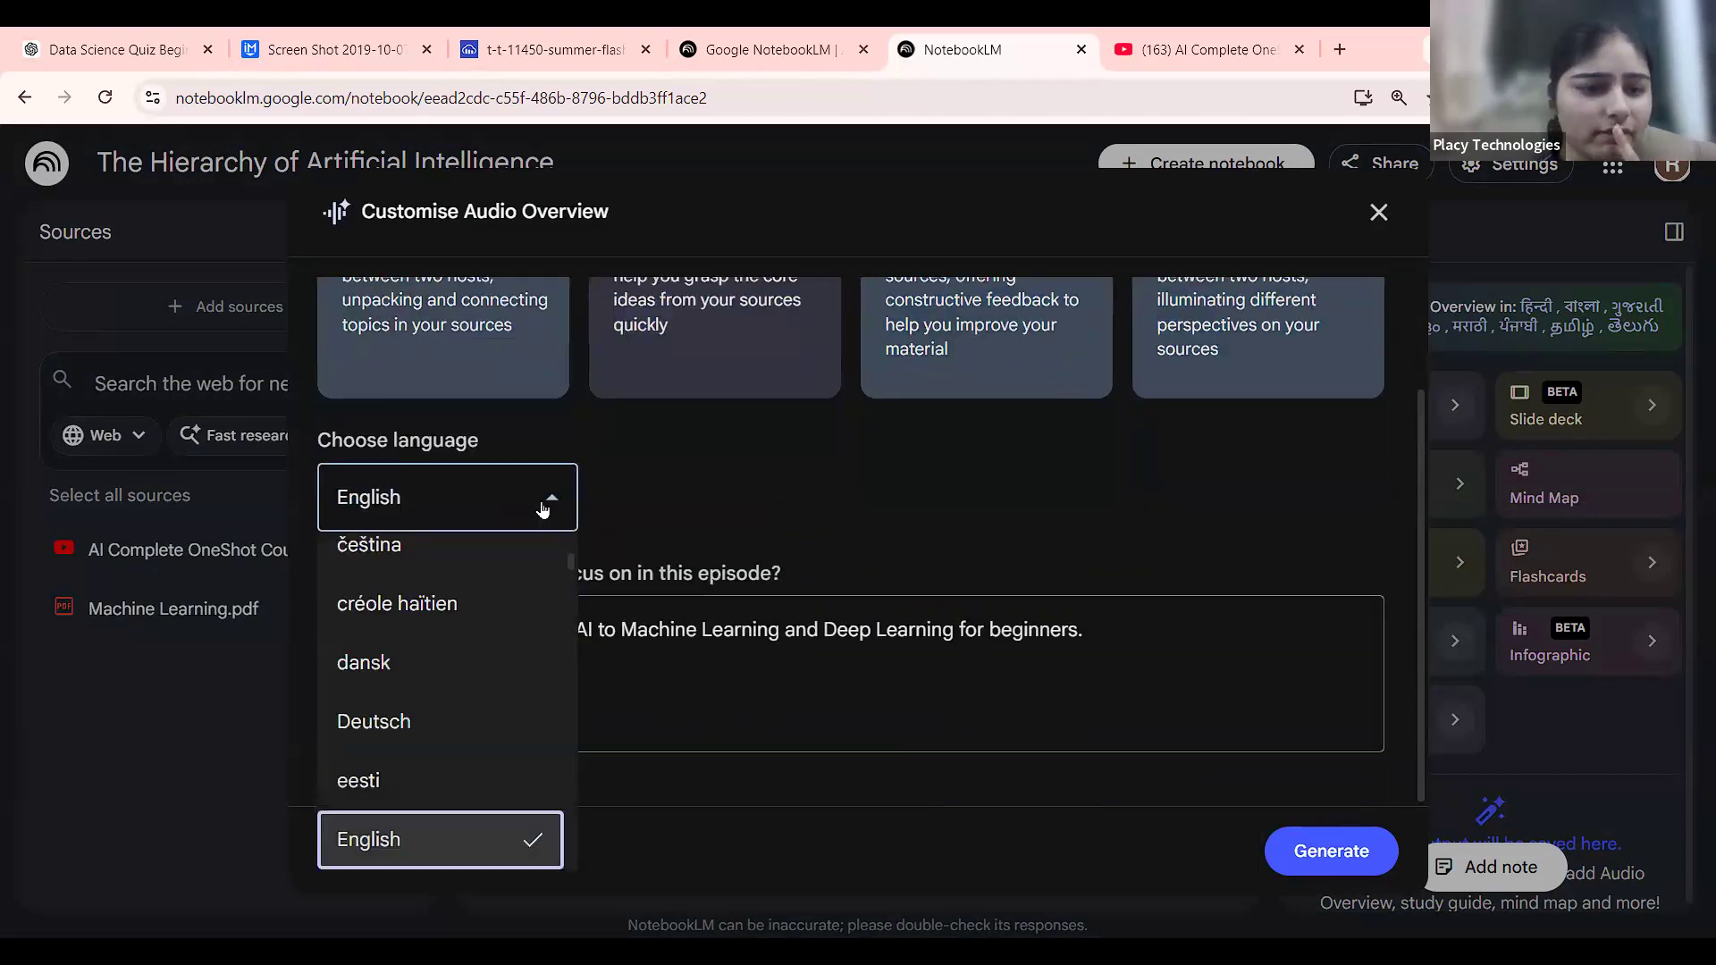
click(438, 838)
scroll(977, 604, down, 1)
click(485, 737)
Generate the customised Brief Audio Overview from the notebook's two sources.
scroll(1016, 663, up, 1)
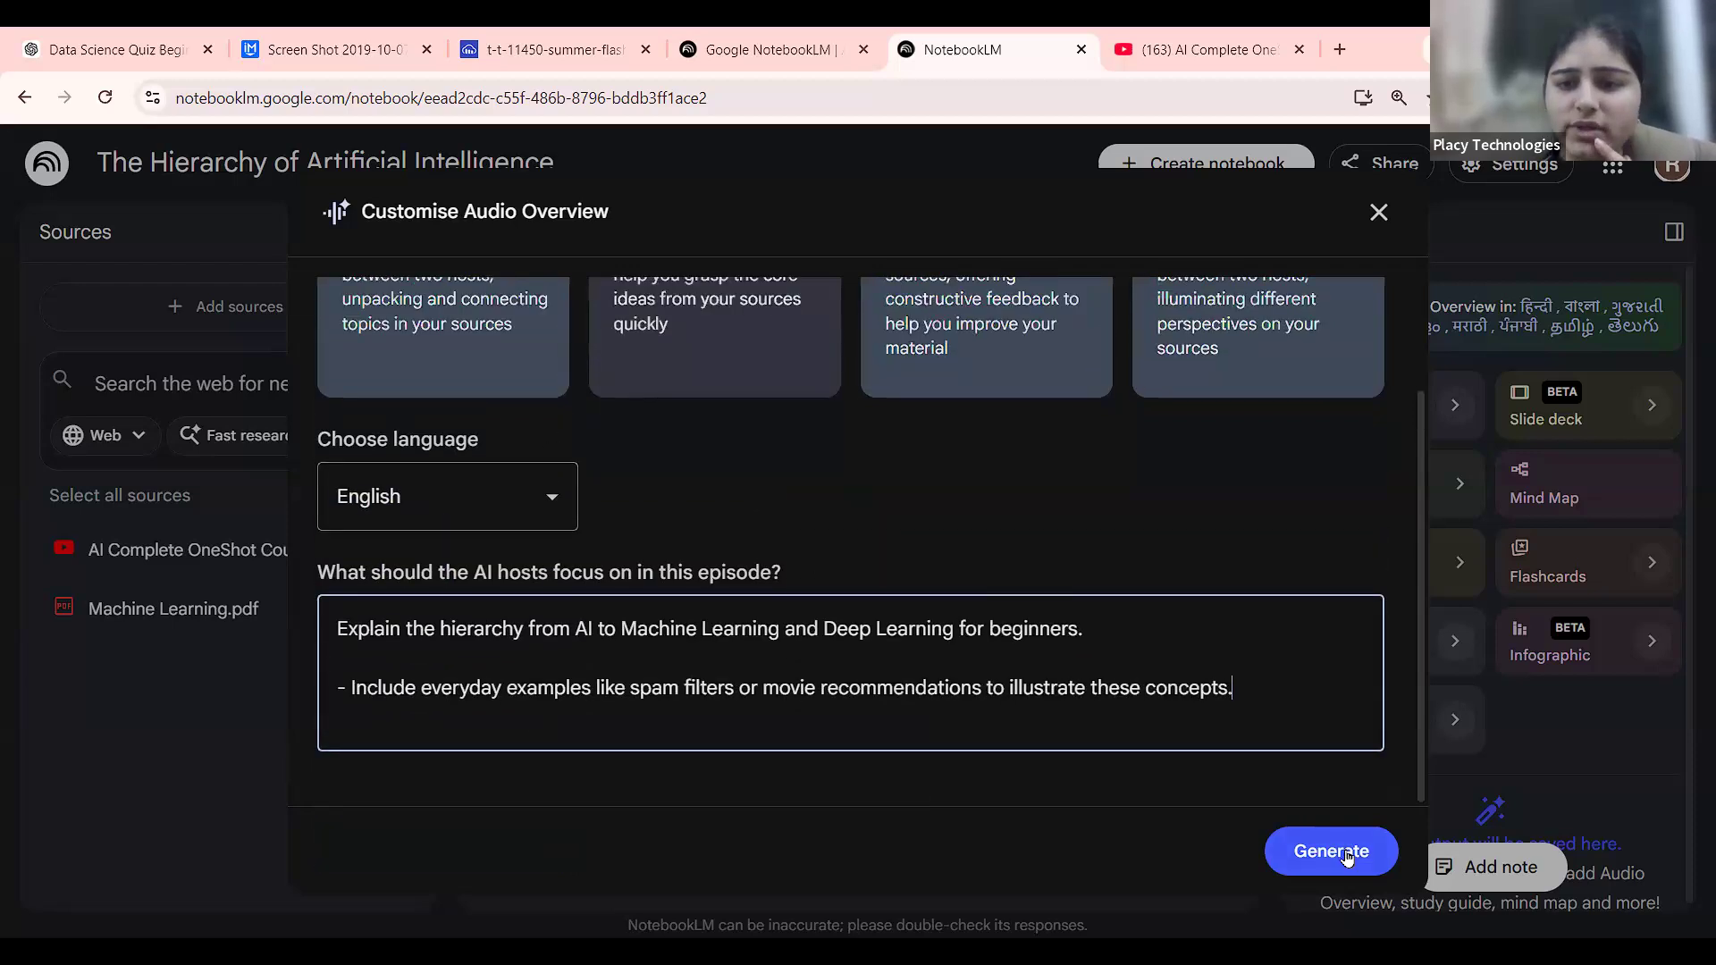
click(1331, 851)
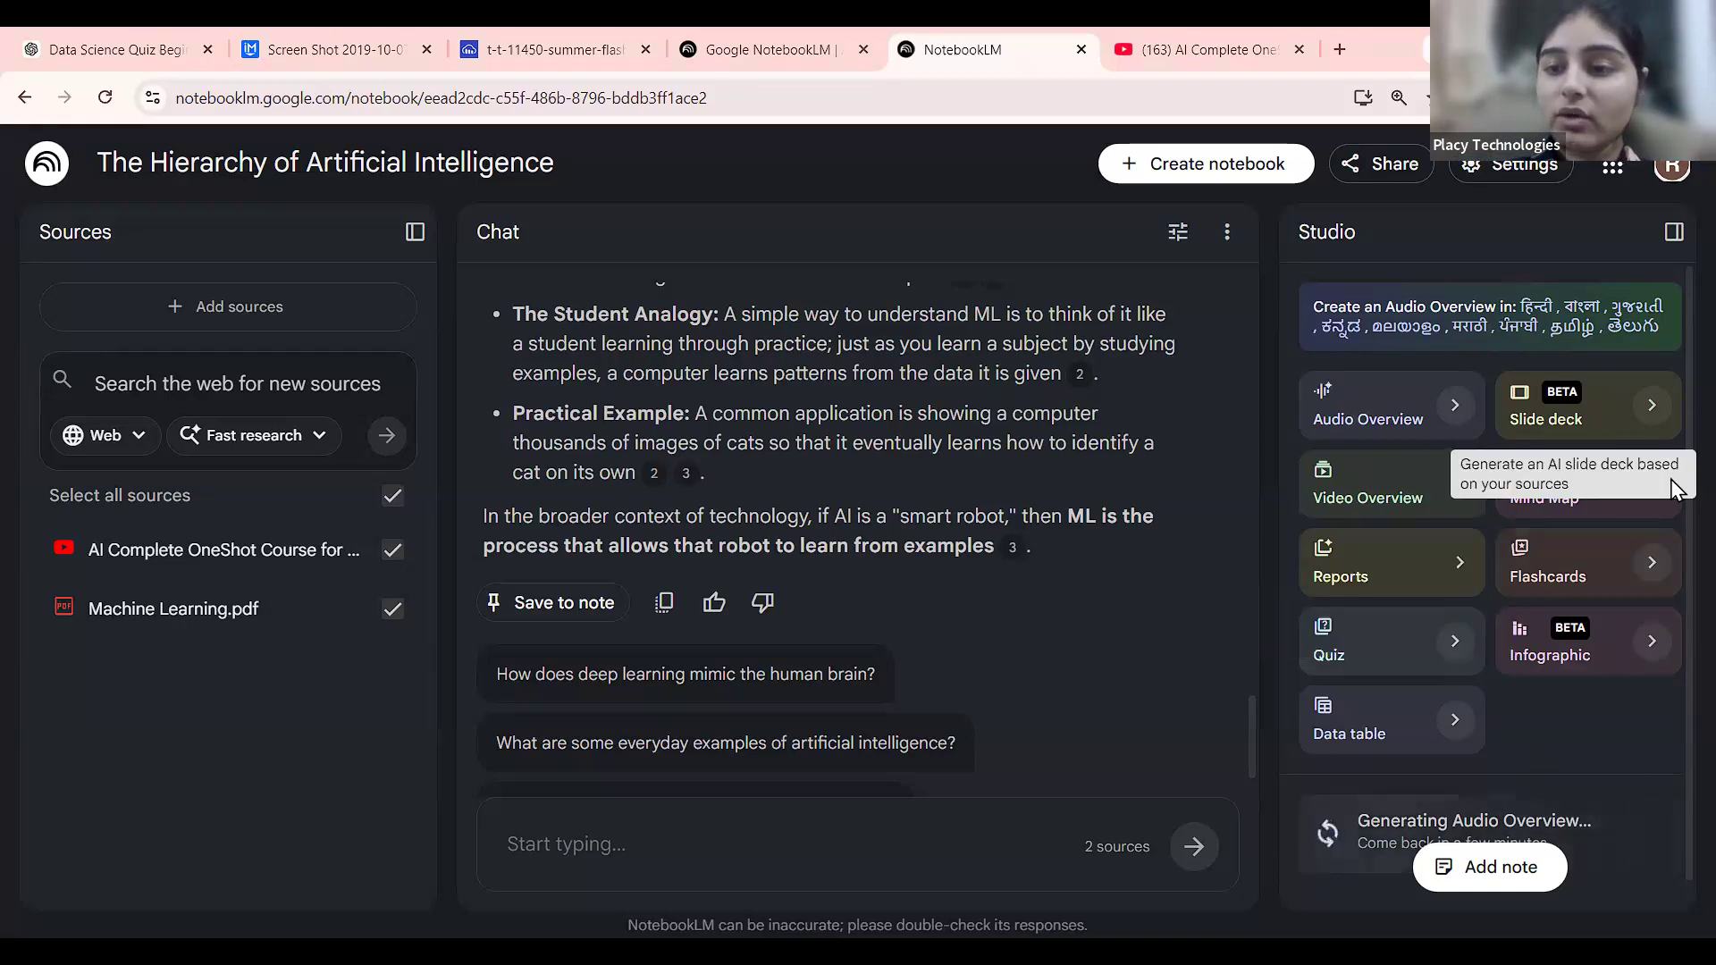
scroll(1676, 488, up, 4)
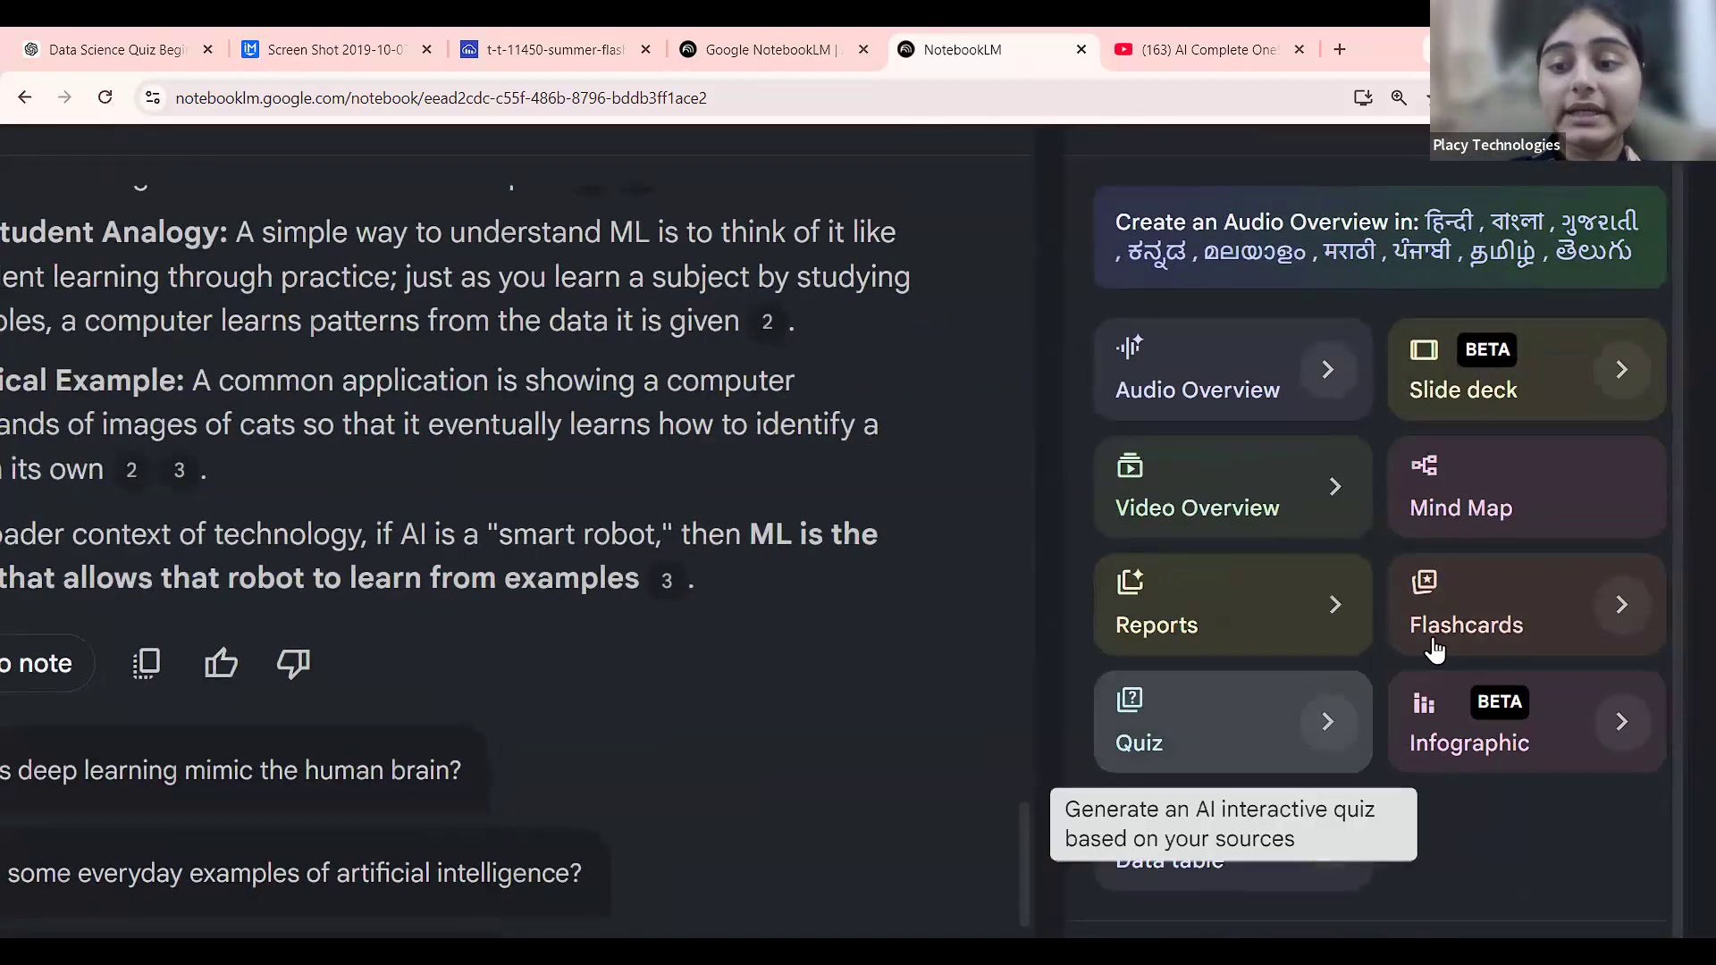
scroll(1434, 649, down, 3)
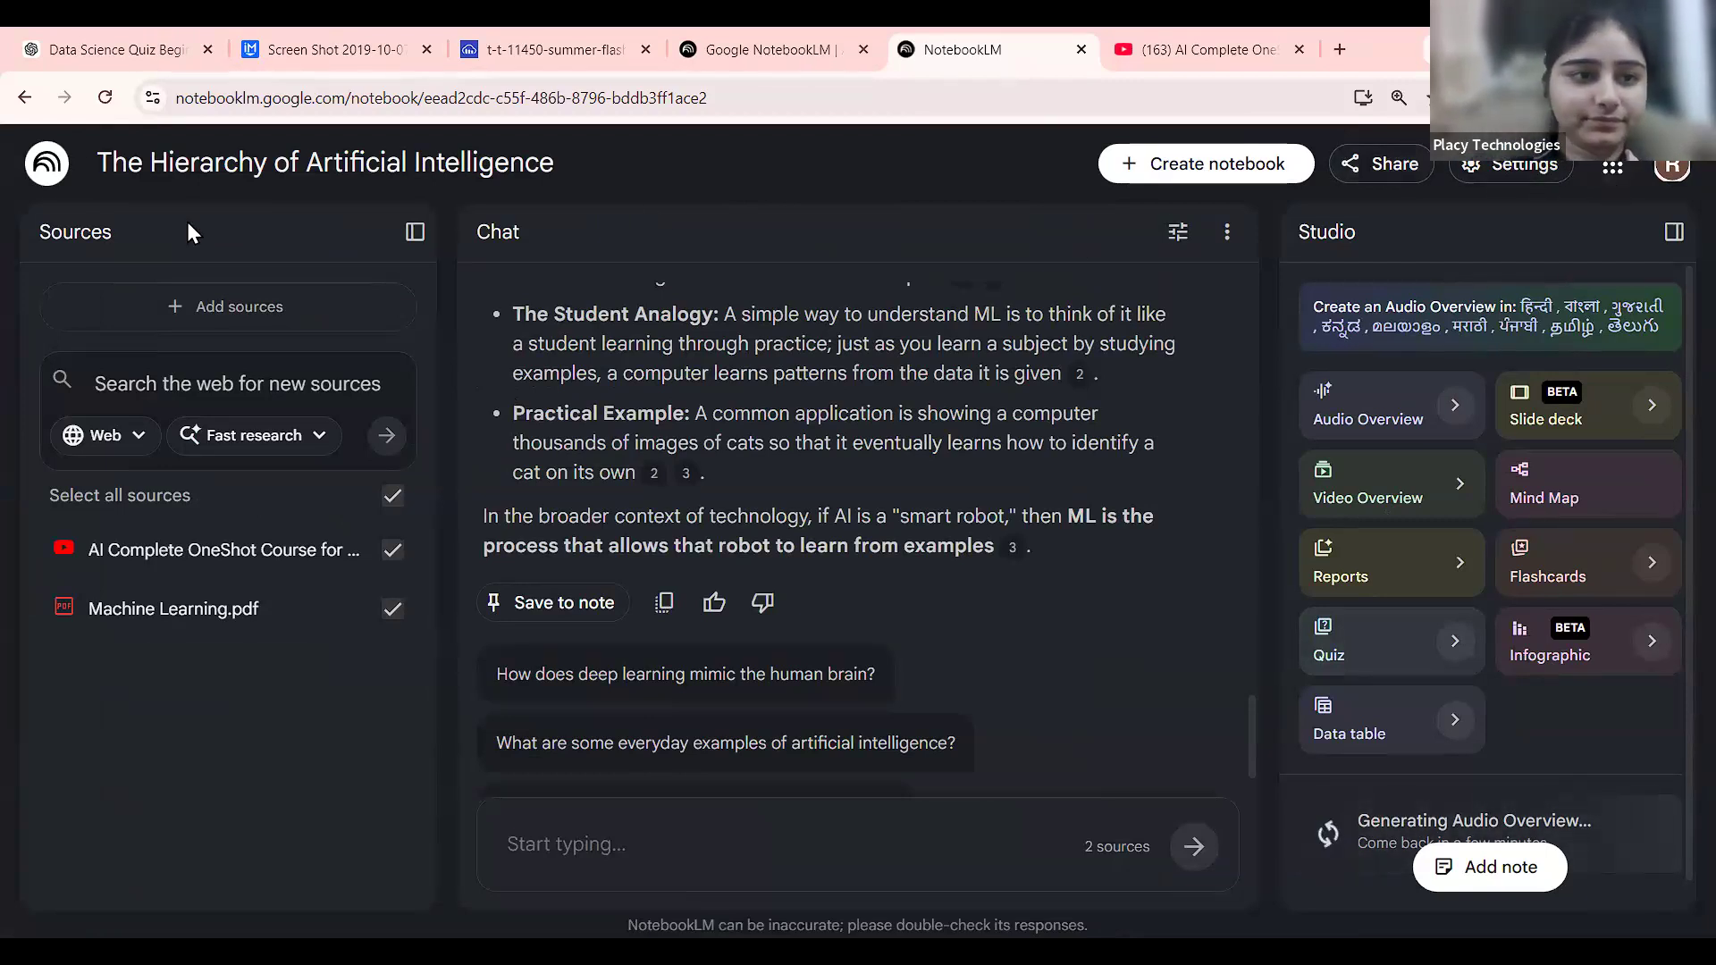
Look through Settings and the account panel, then land in the Data Science For Everyone notebook.
click(1487, 170)
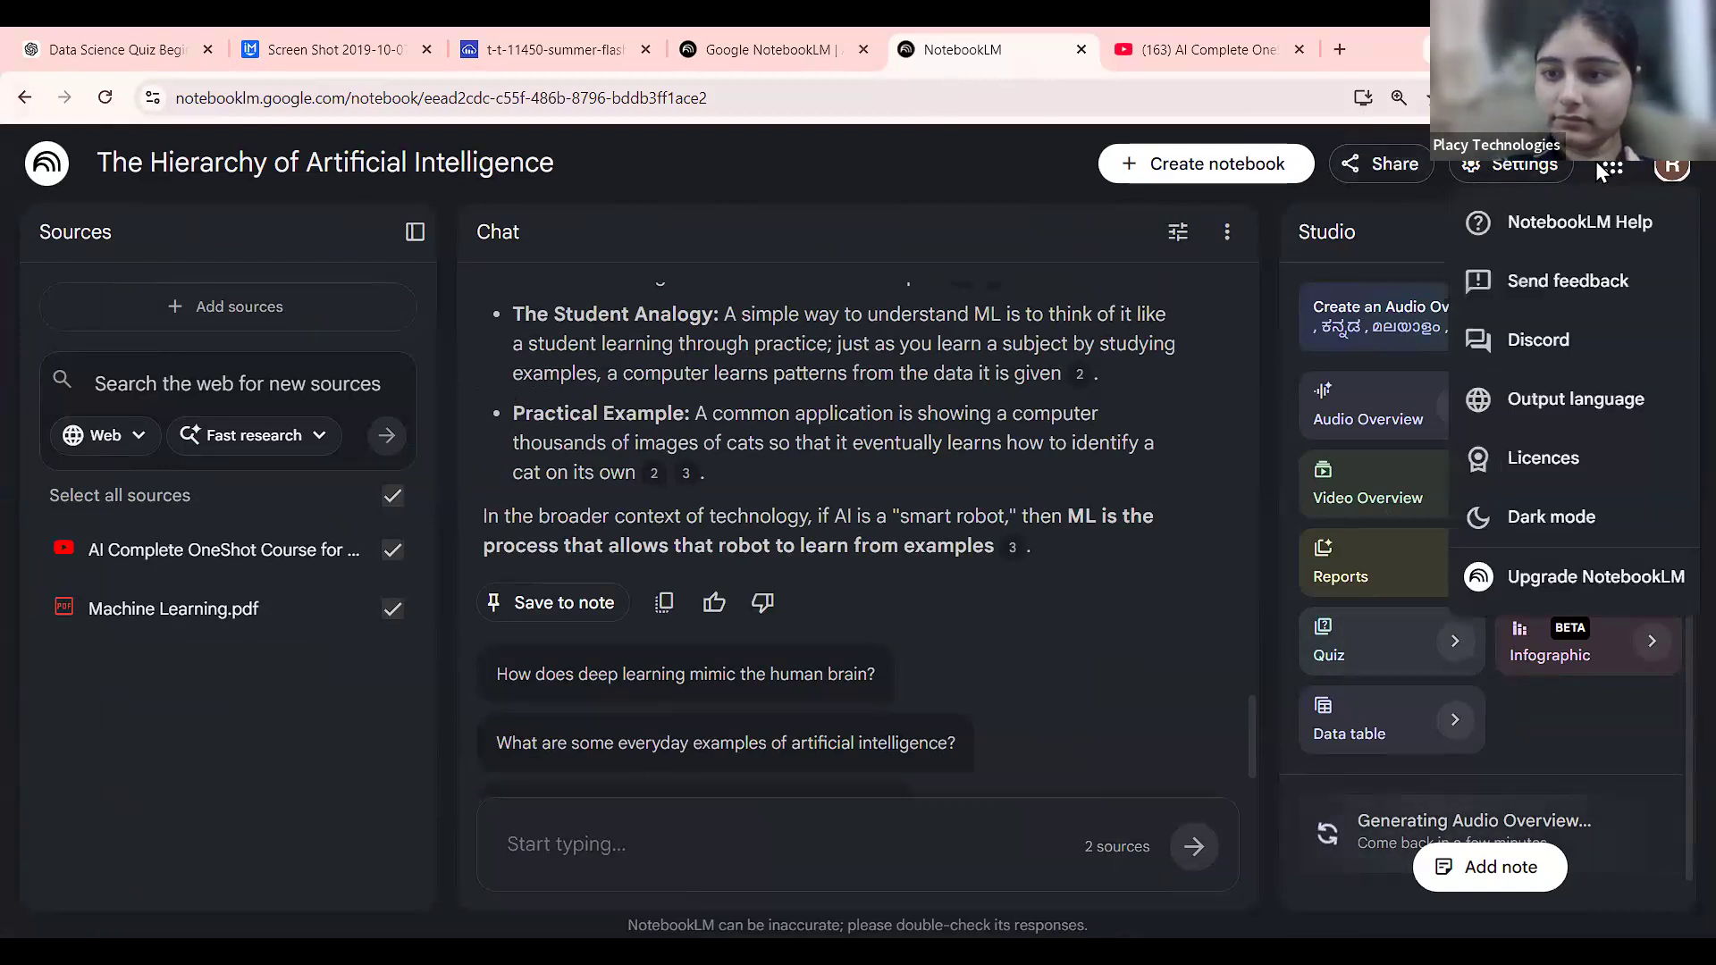
click(1671, 167)
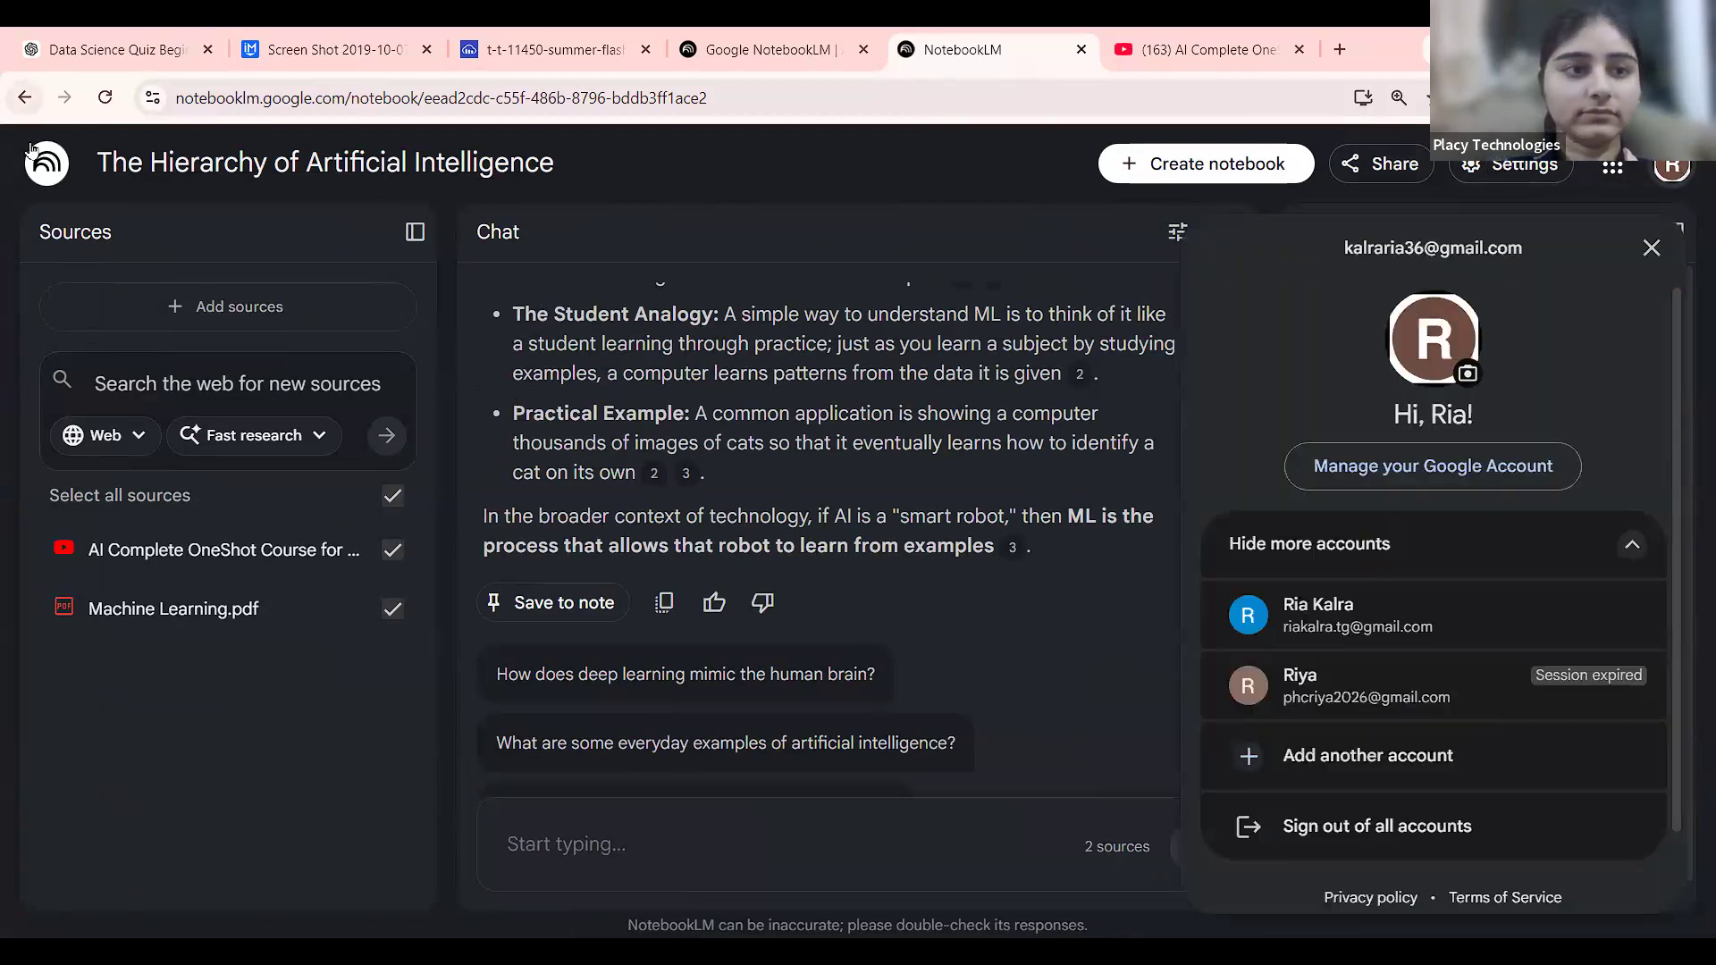
key(alt+Left)
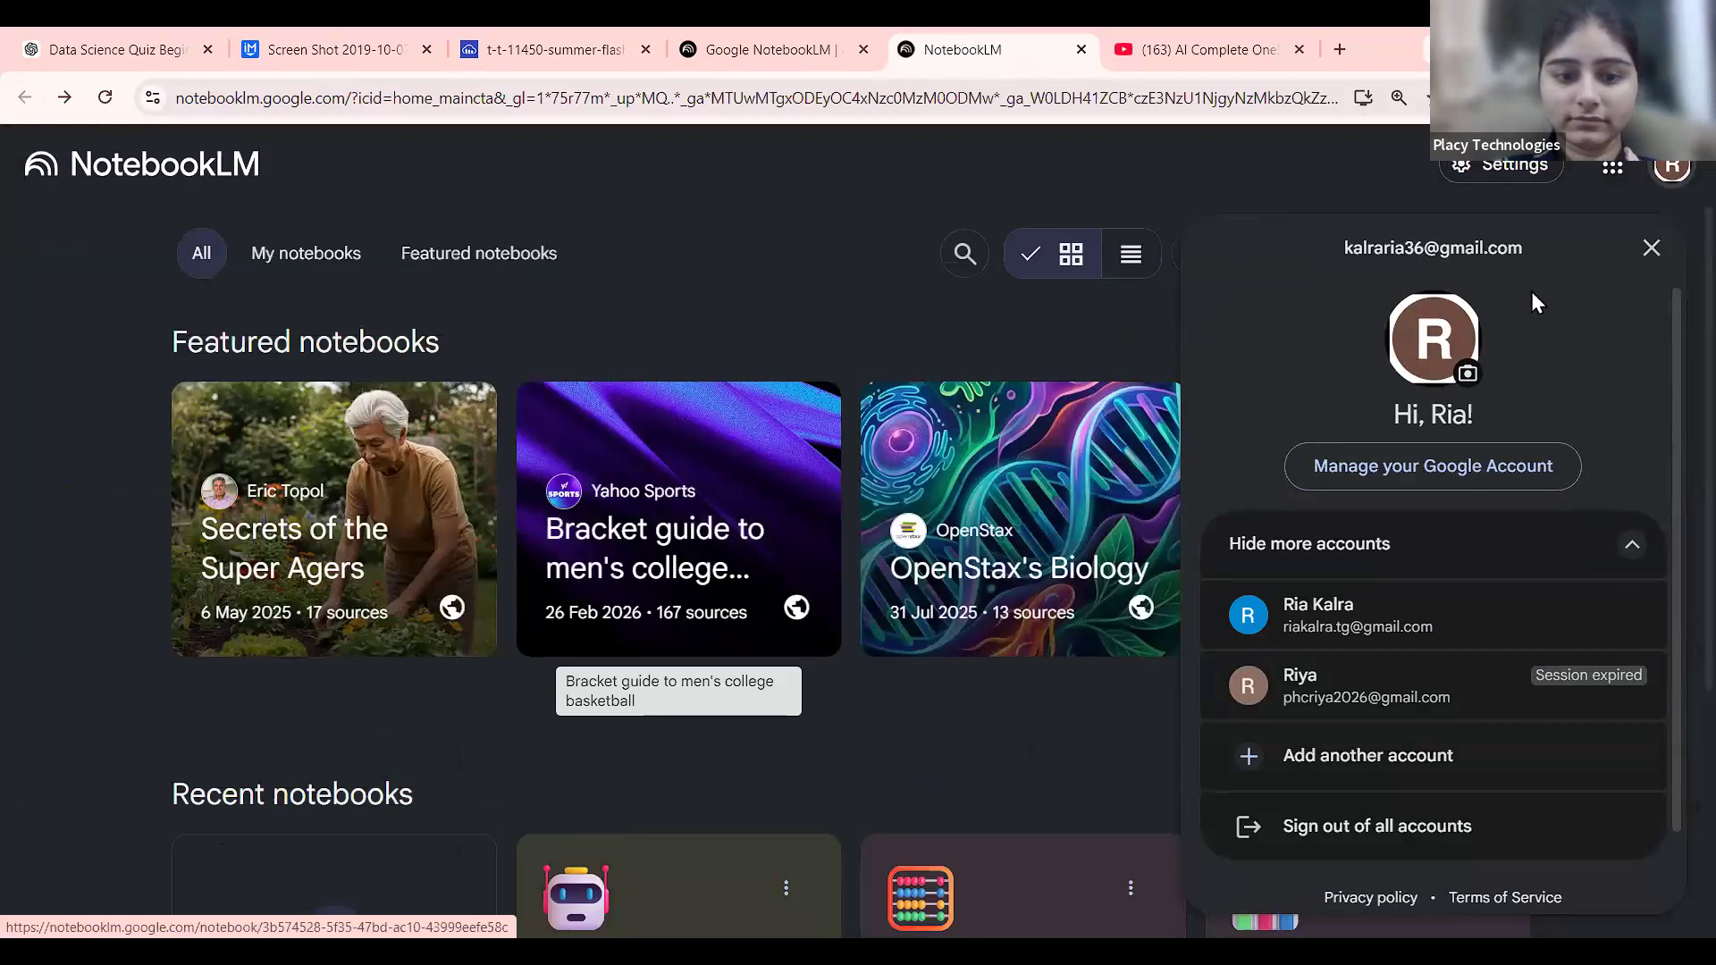
click(977, 577)
scroll(1398, 672, down, 4)
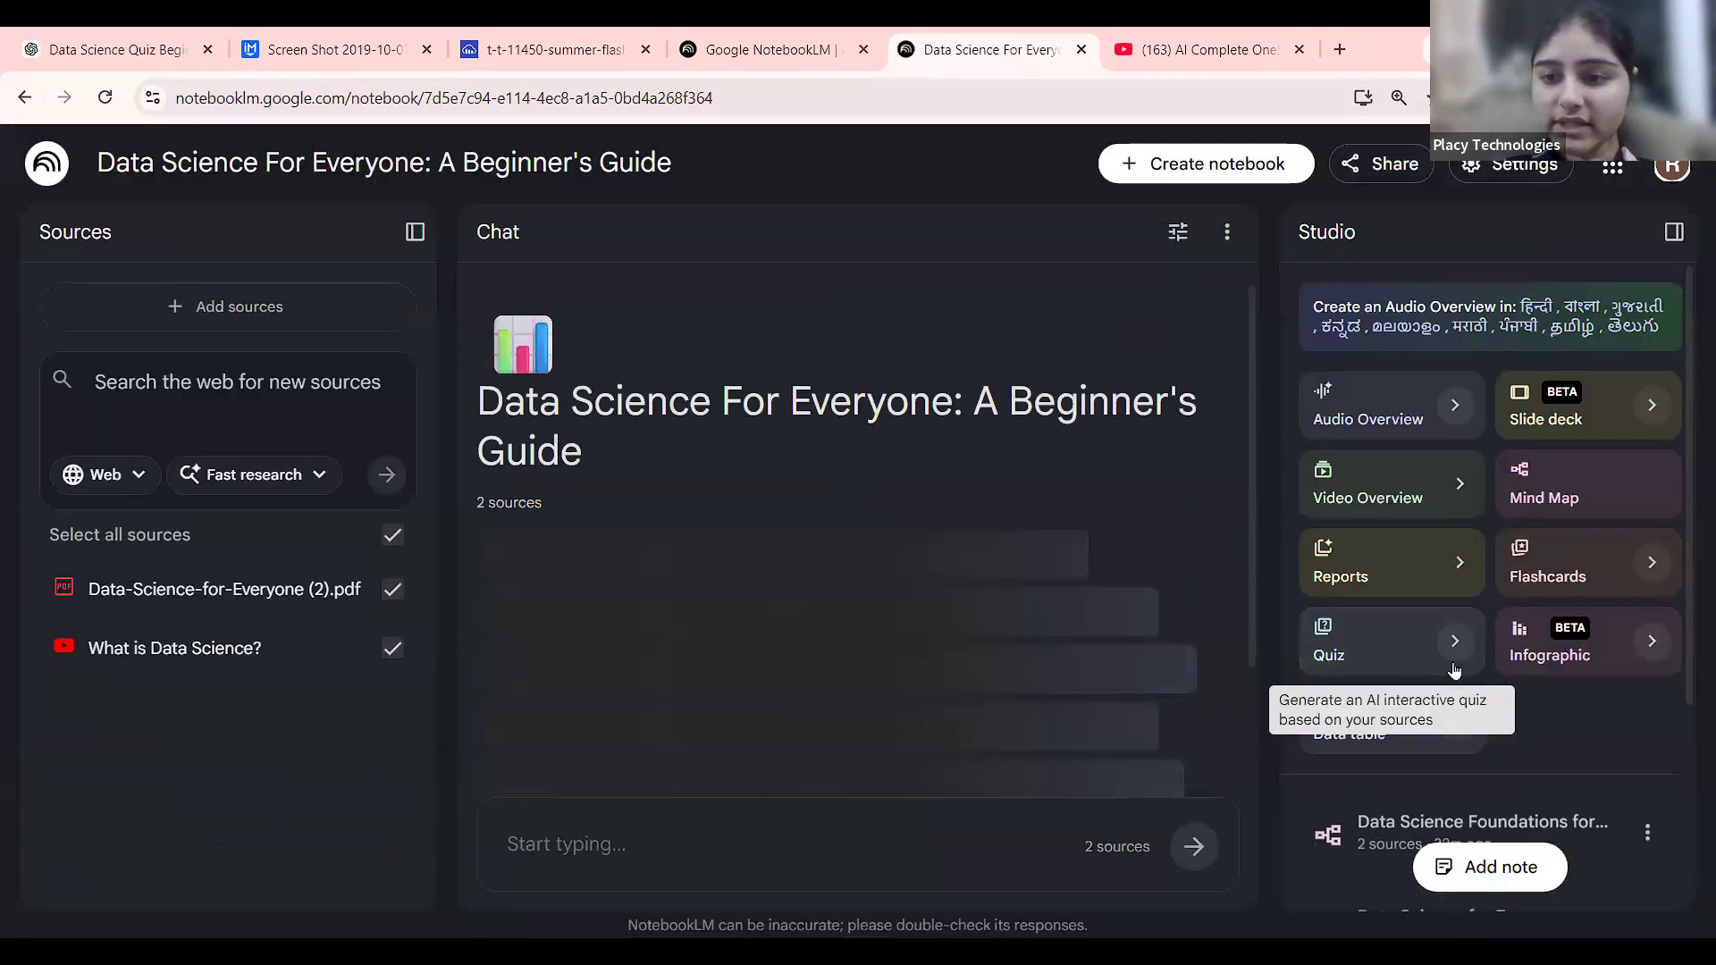
Share the Data Quiz with 'Anyone with a link' access and copy its link.
scroll(1617, 890, down, 3)
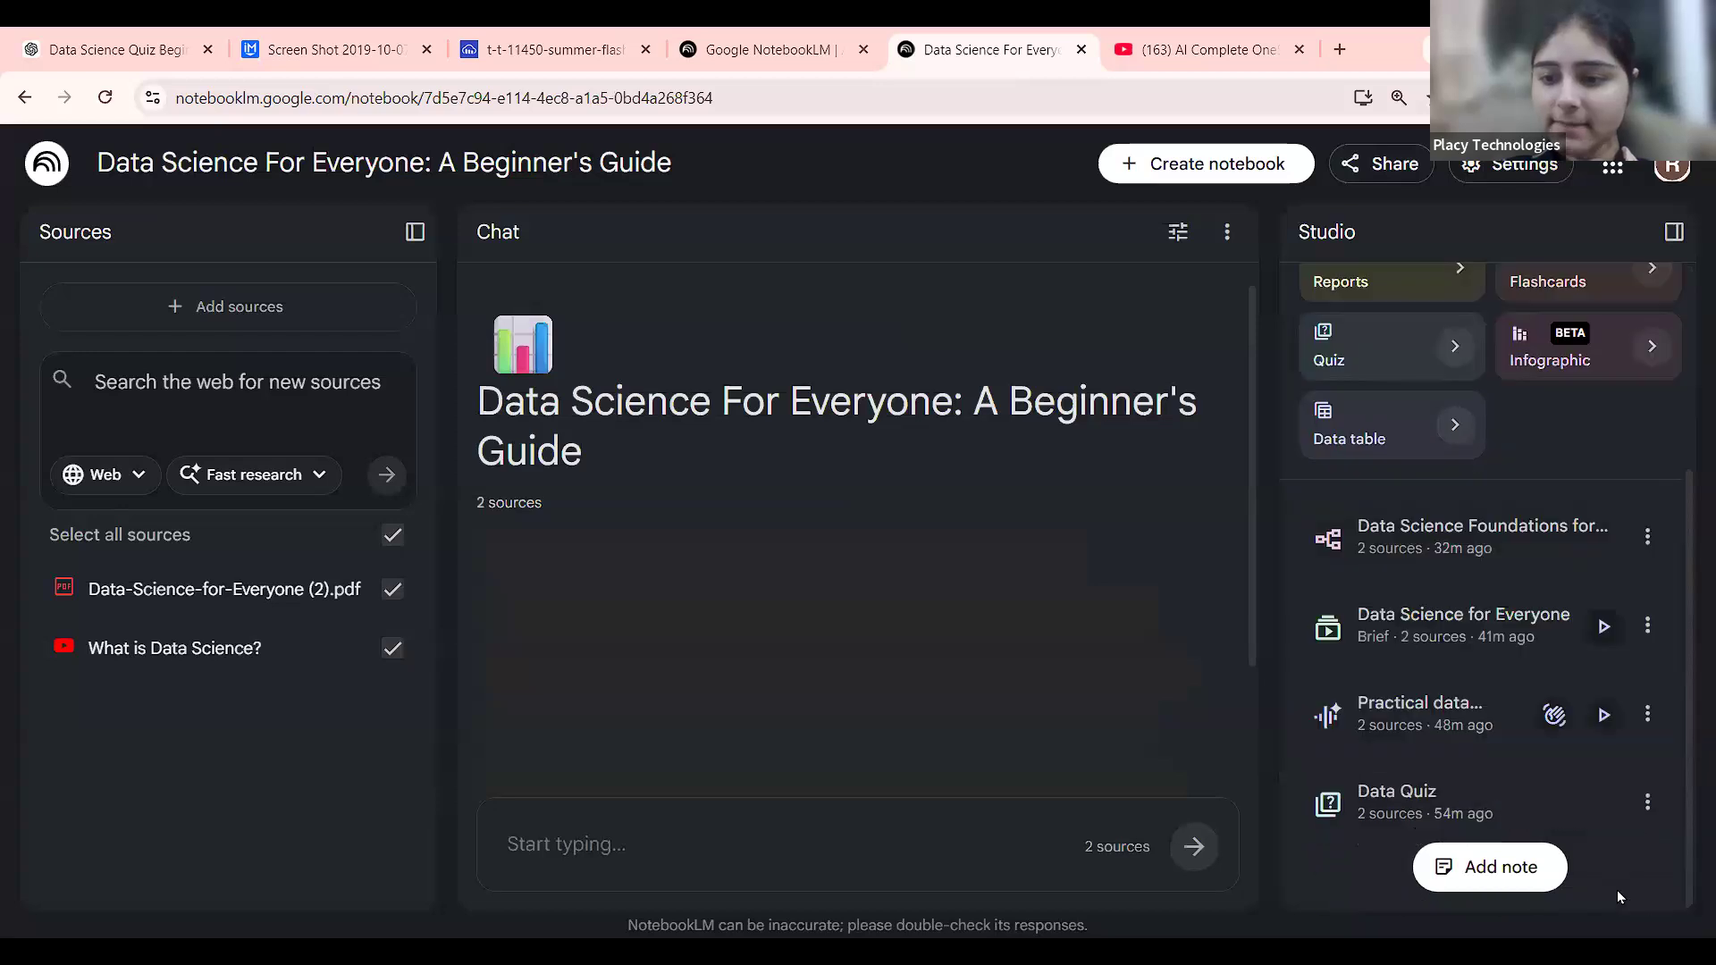
scroll(1657, 794, up, 5)
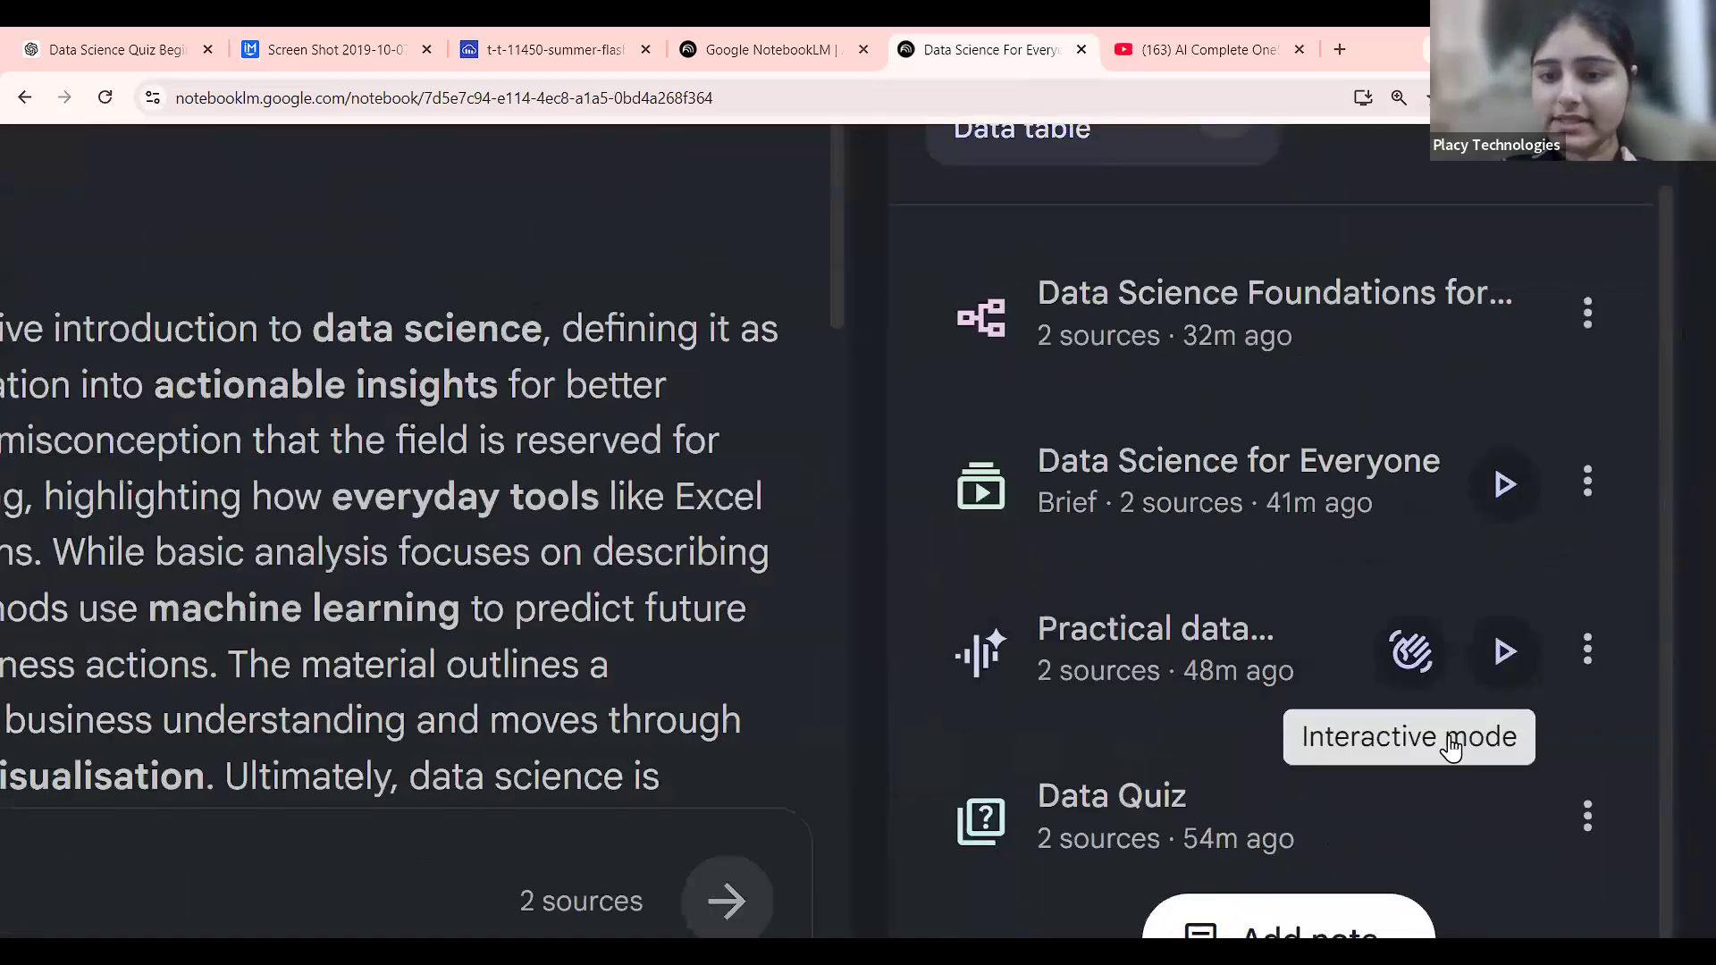
scroll(1459, 804, down, 1)
scroll(1476, 844, up, 1)
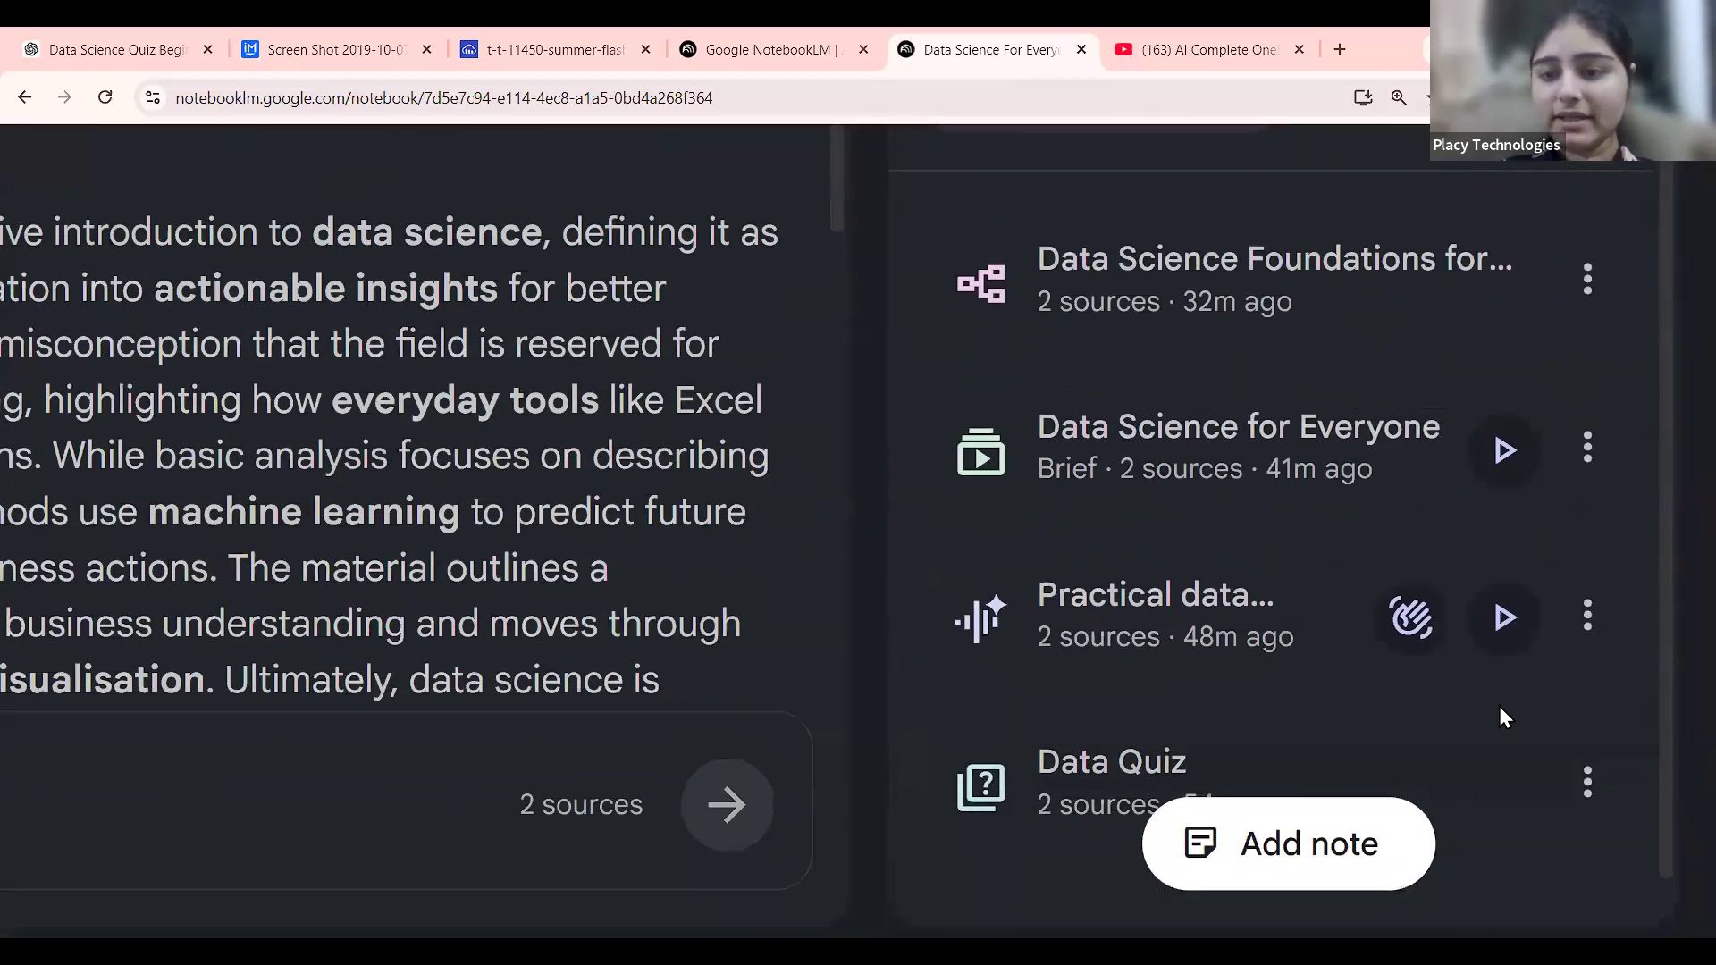
scroll(1504, 718, down, 1)
click(1587, 720)
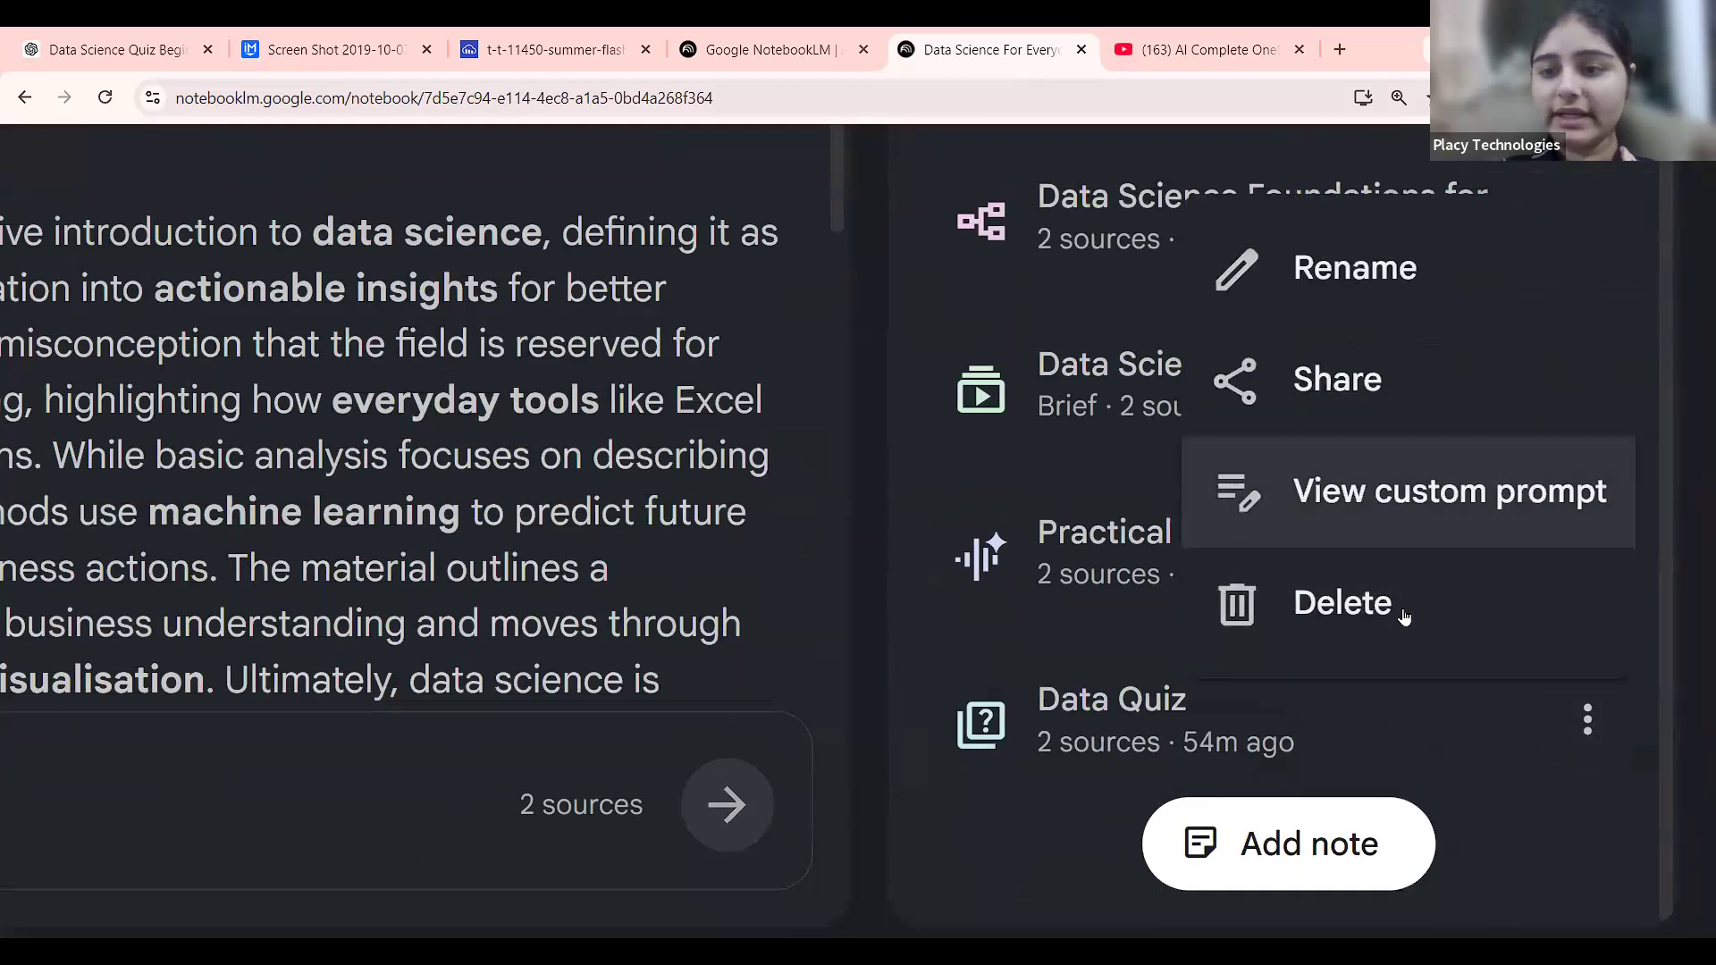
click(1419, 398)
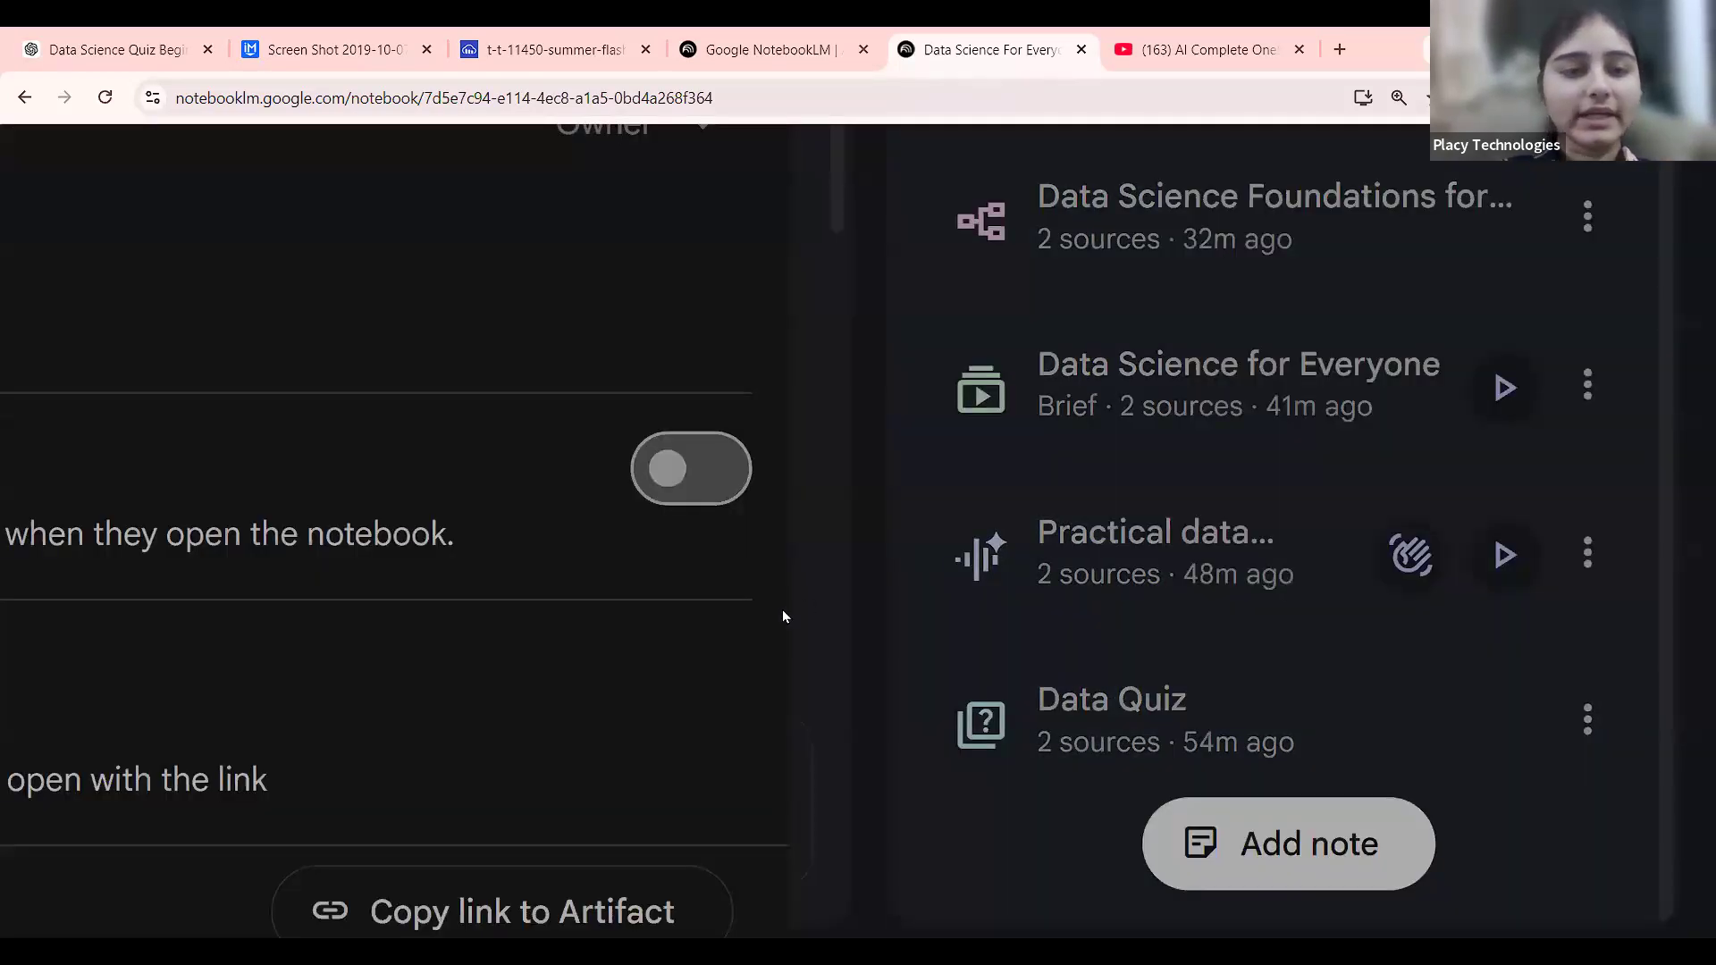
click(744, 809)
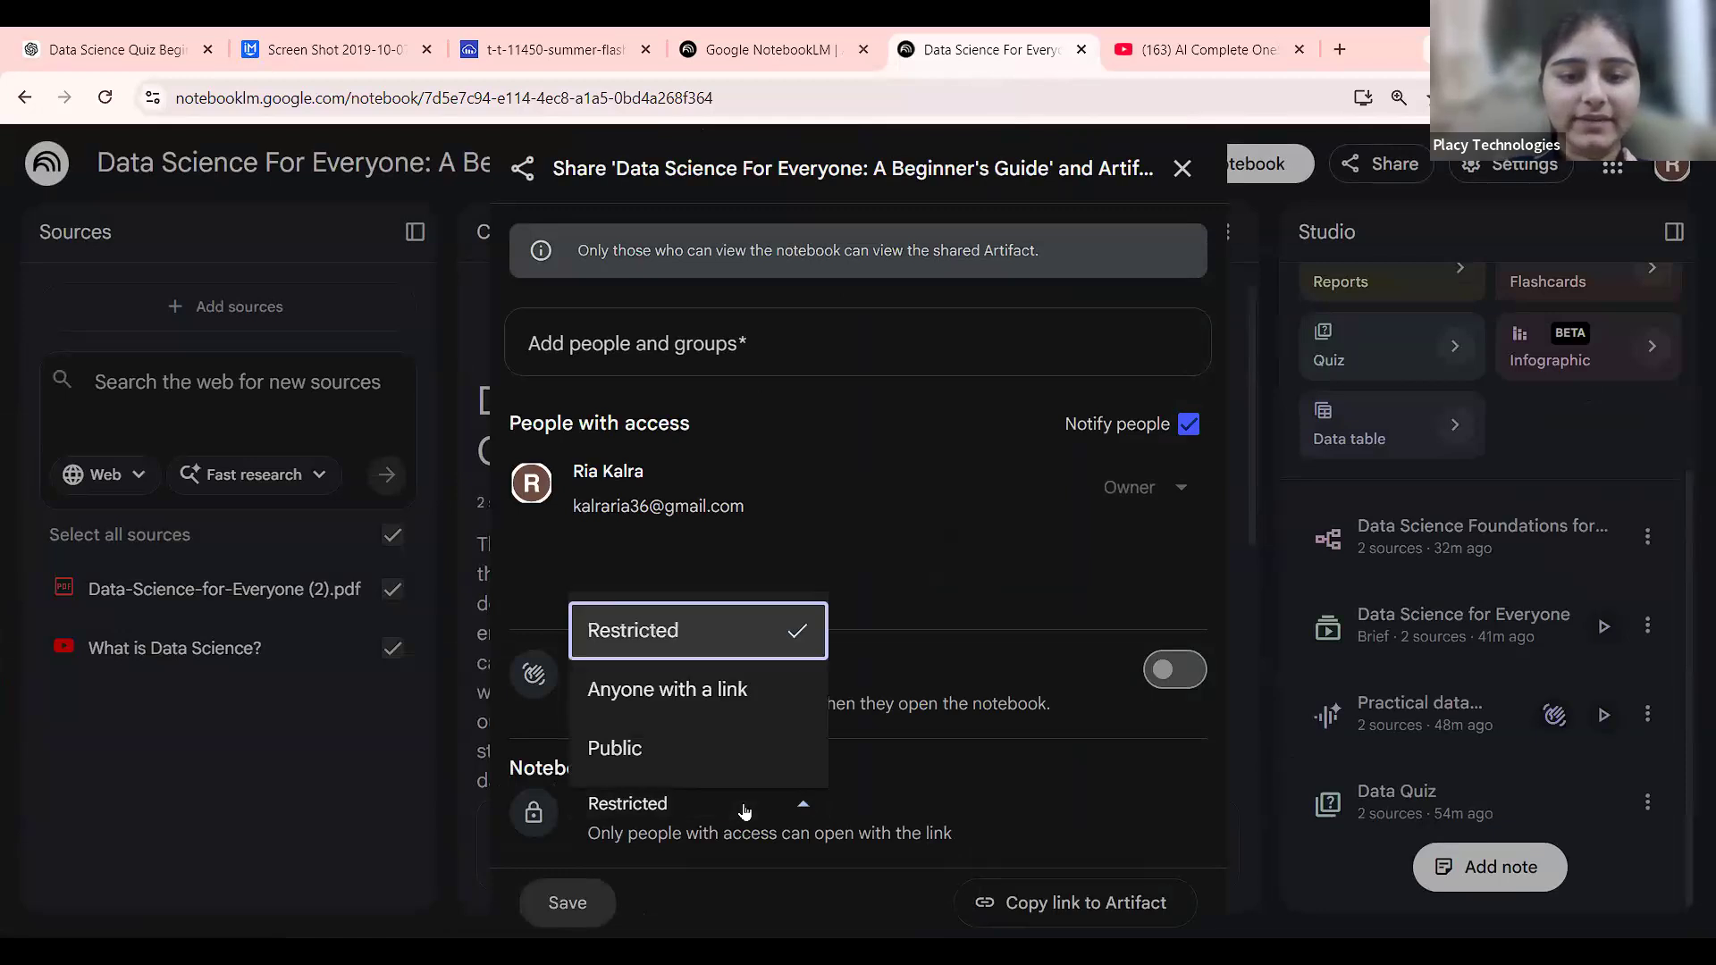
click(712, 693)
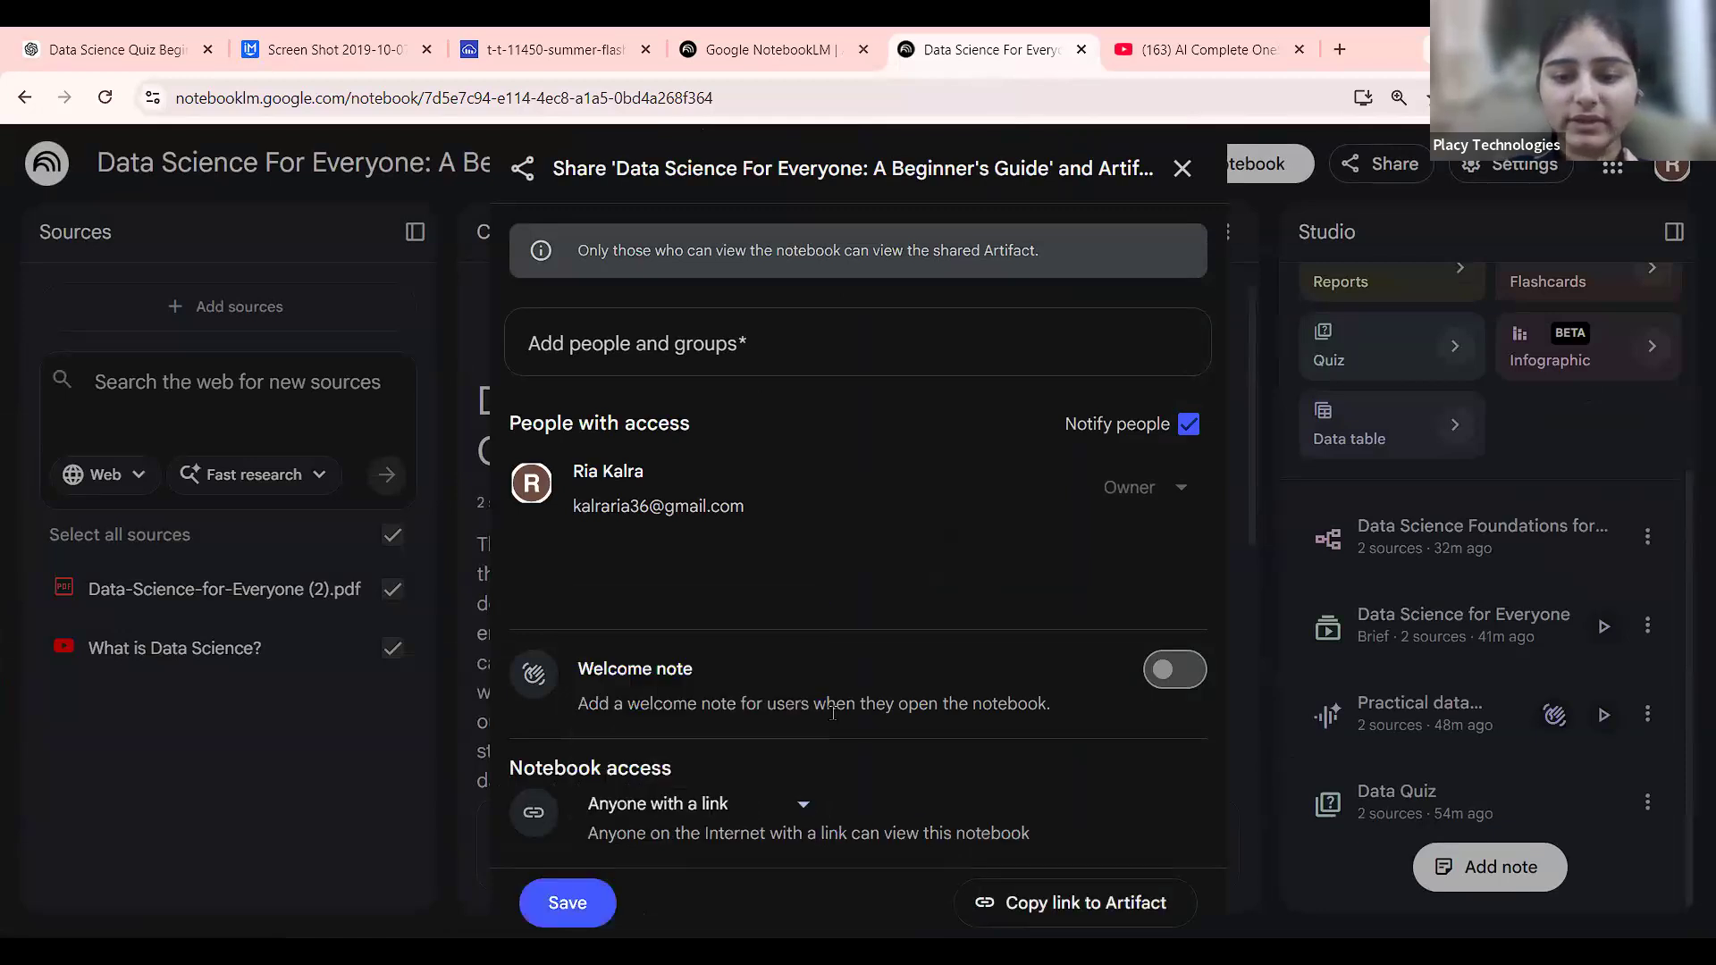
click(1075, 907)
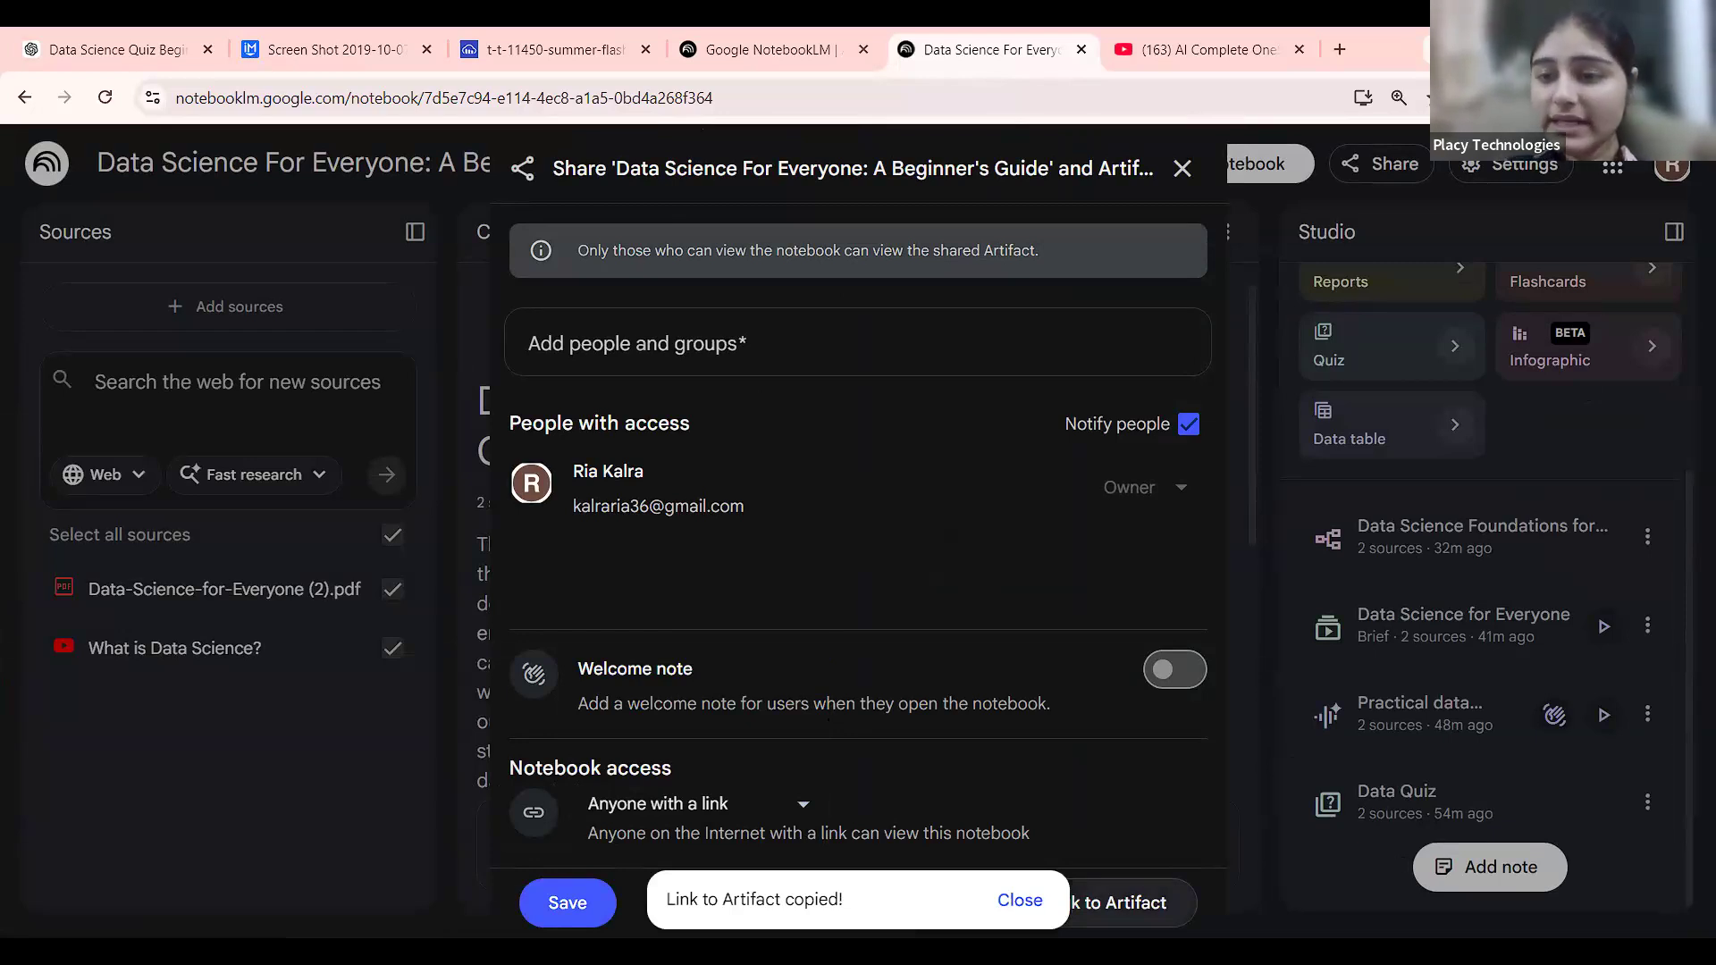
click(1166, 180)
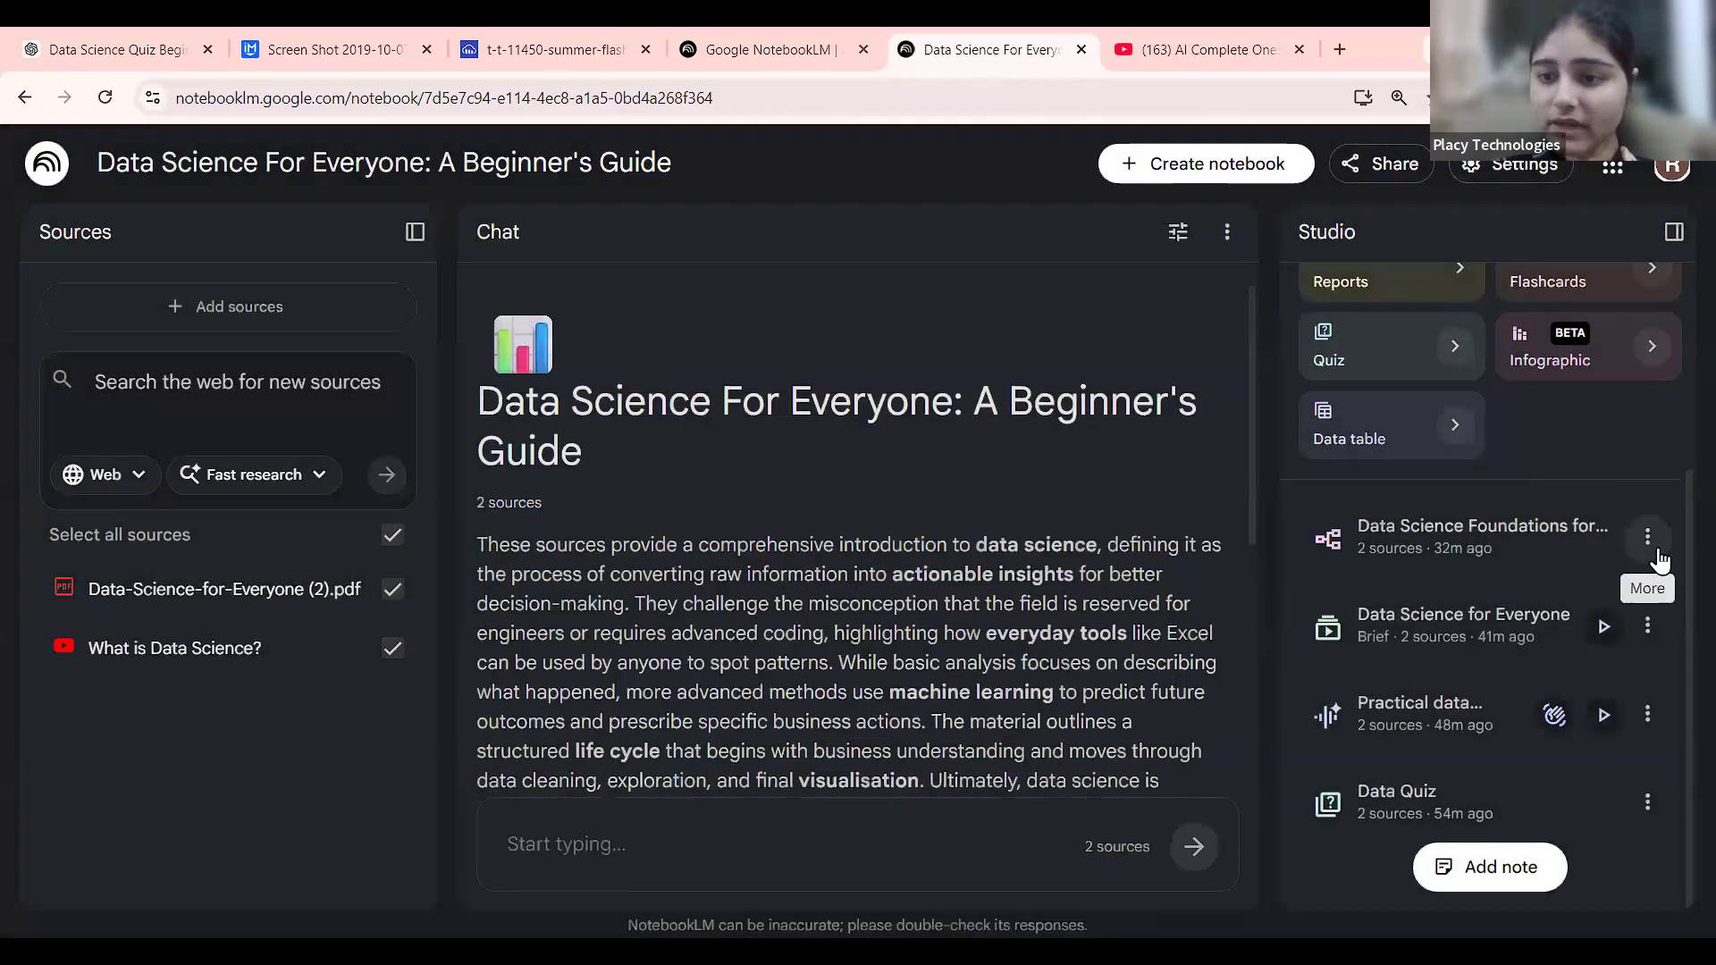
Copy an 'Anyone with a link' share link to the Data Science for Everyone Video Overview.
click(1657, 551)
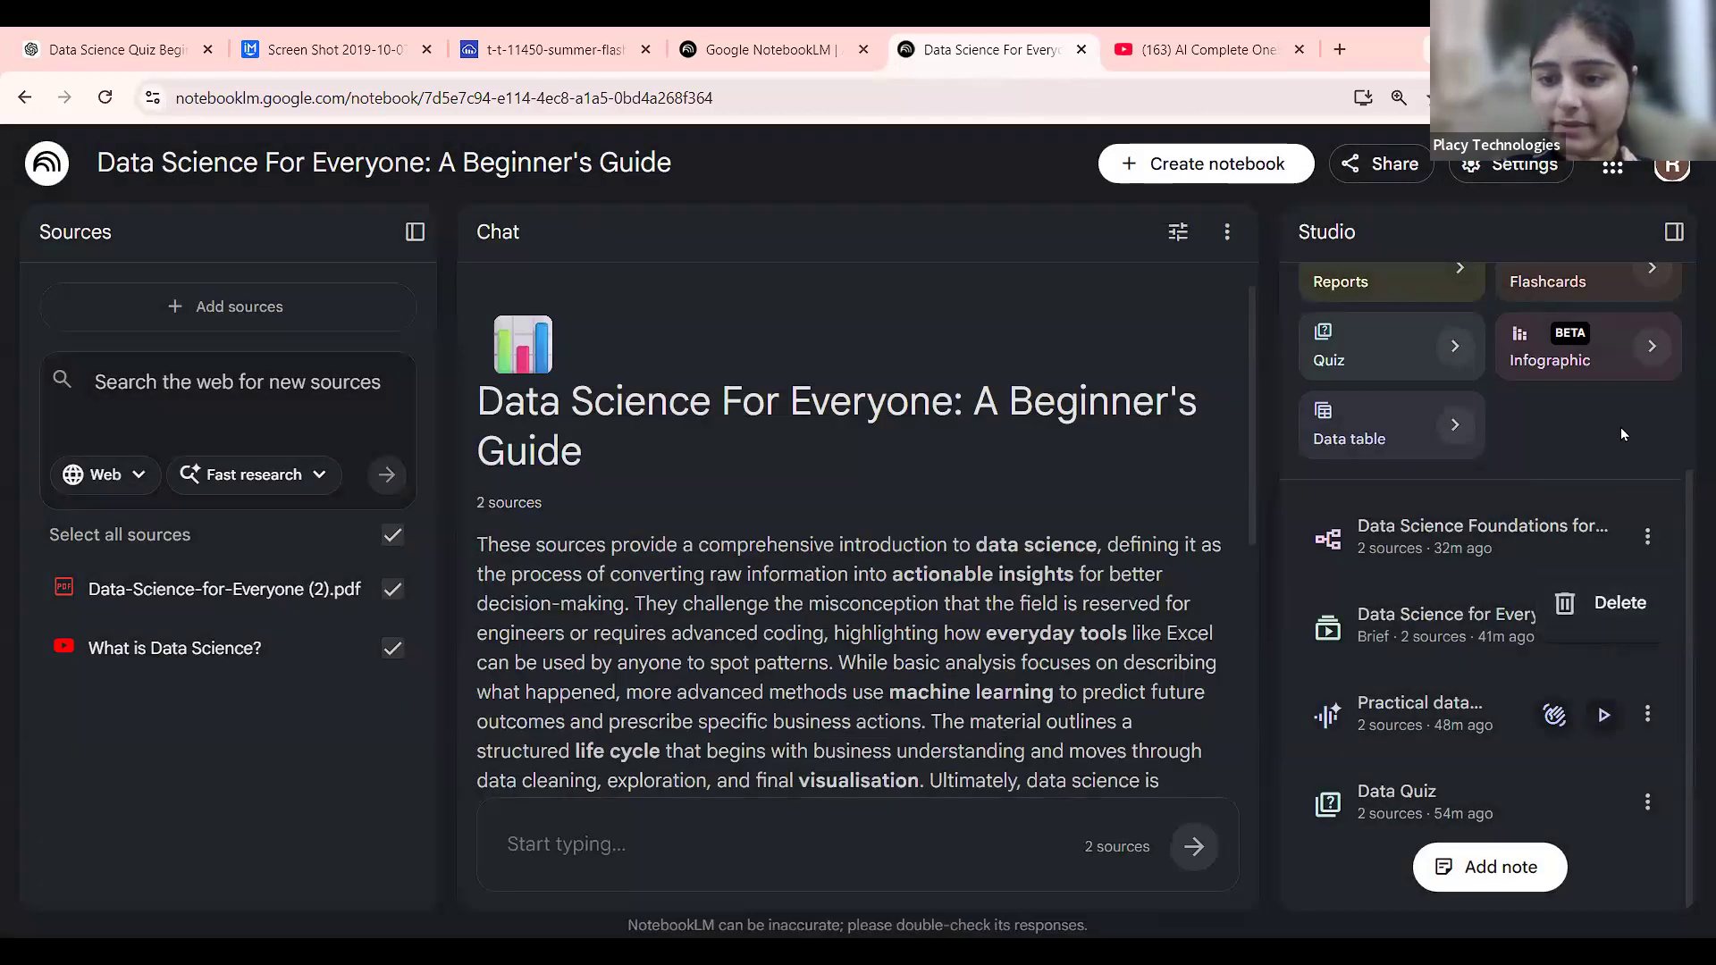
click(1647, 626)
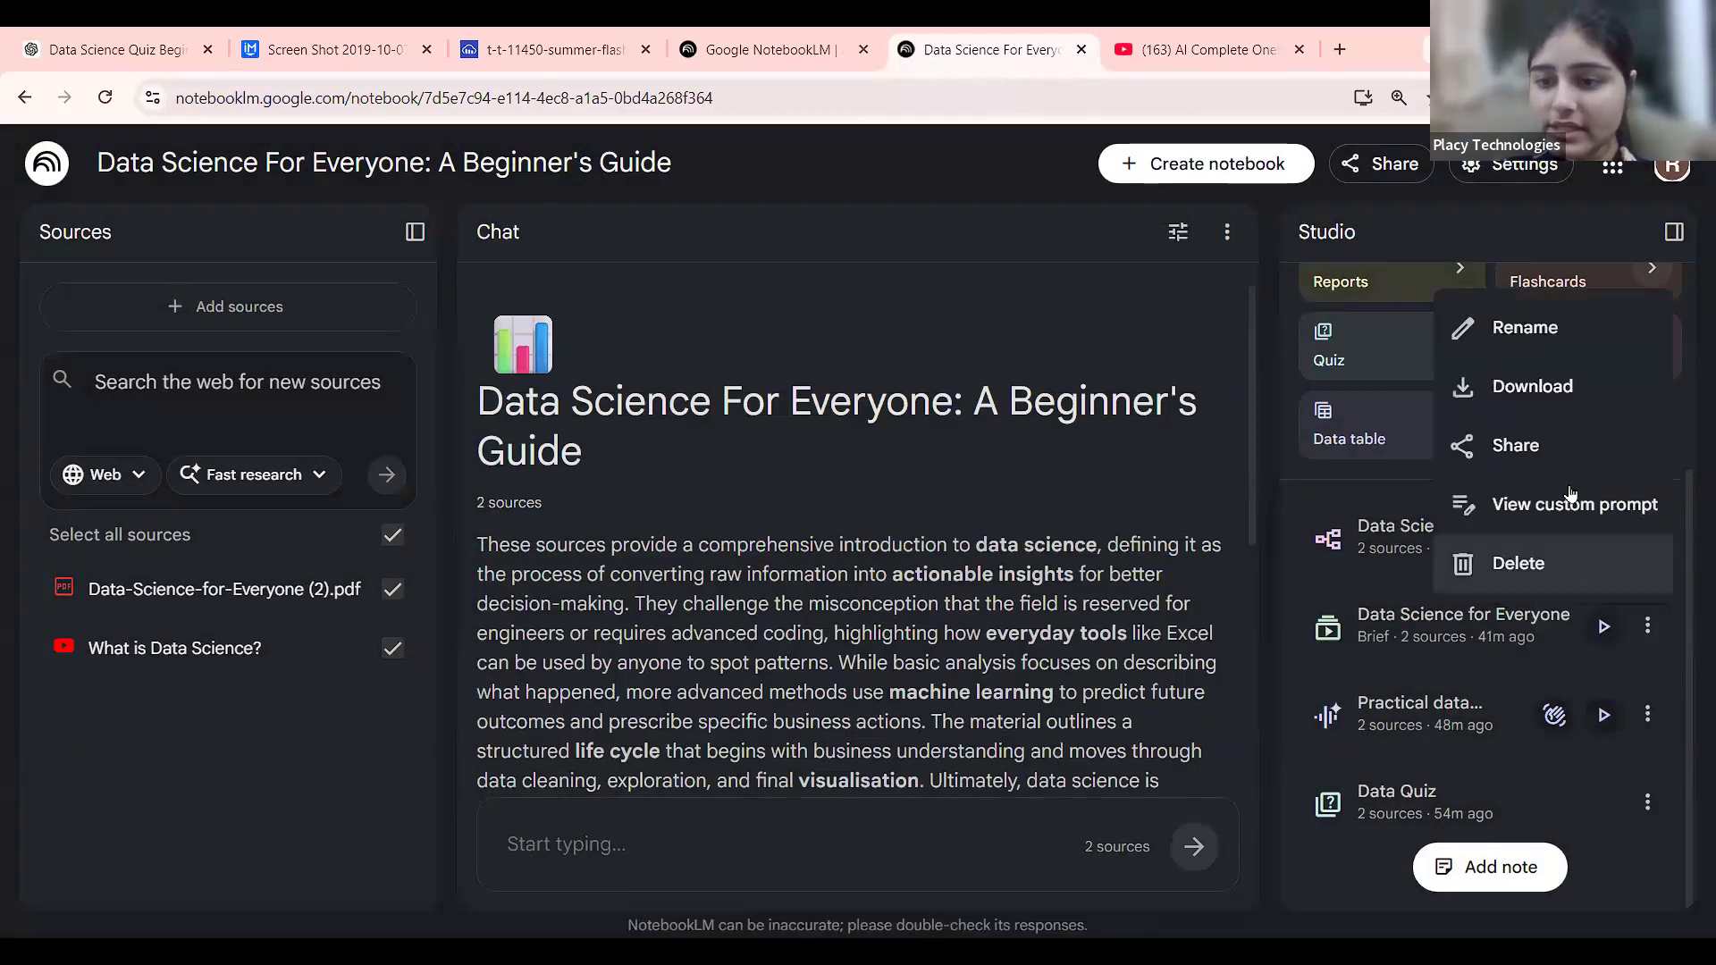
click(1547, 442)
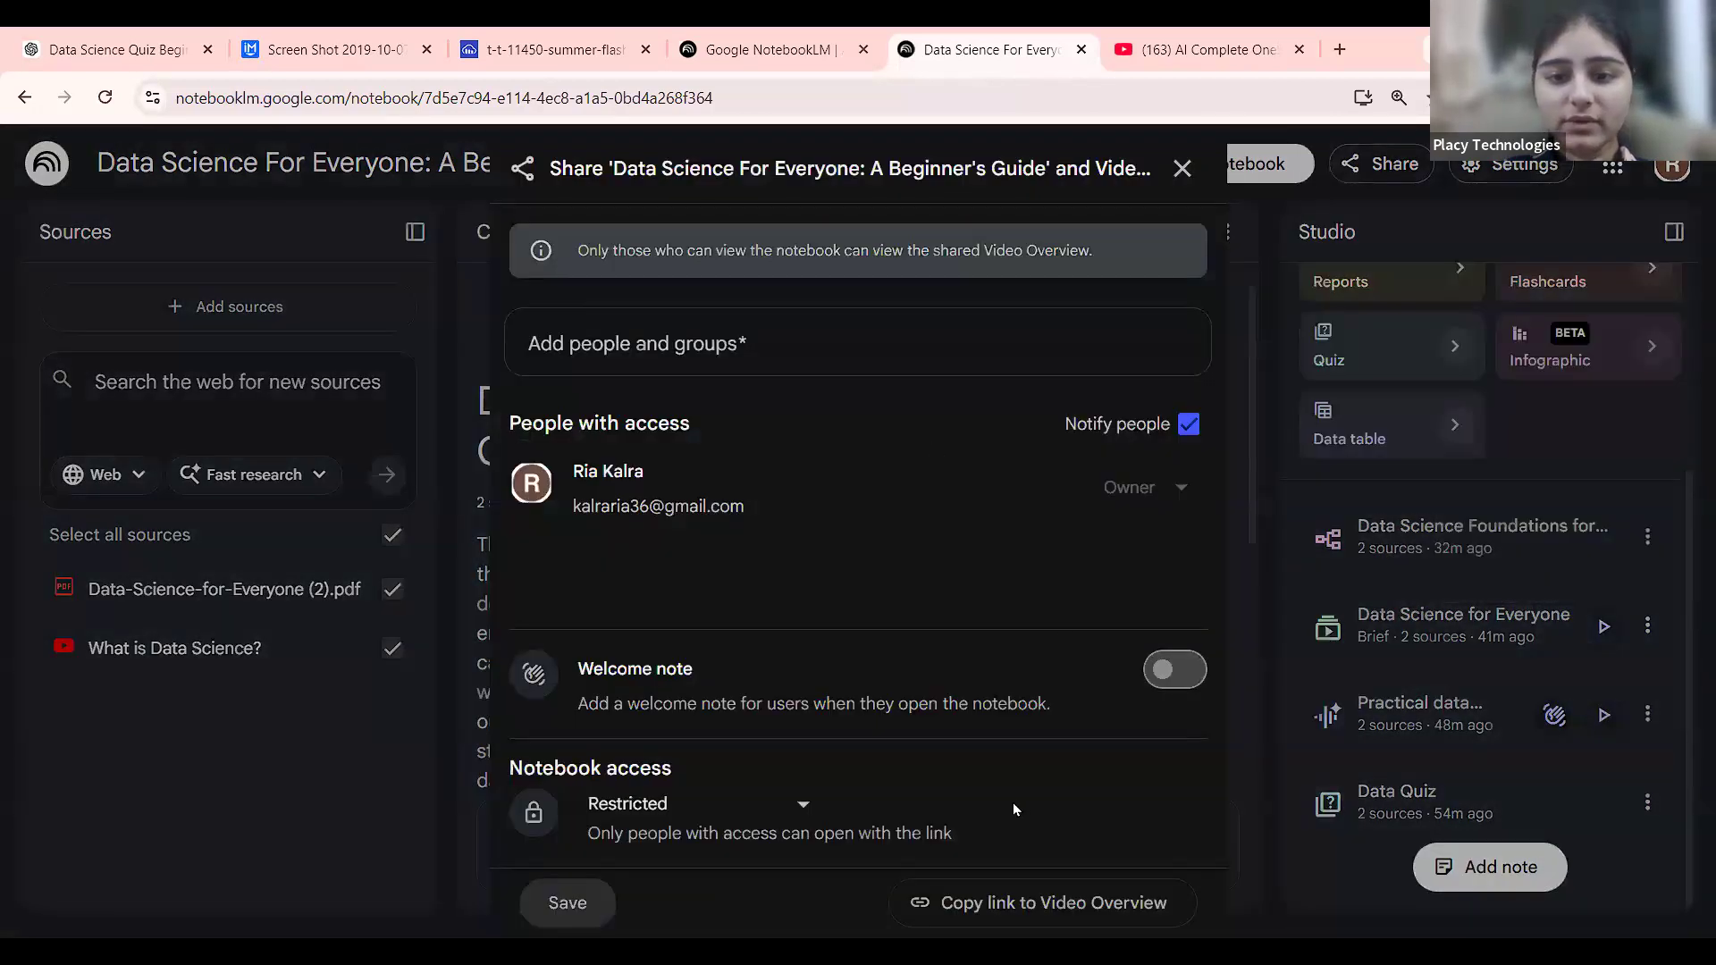
click(798, 803)
click(767, 696)
click(1041, 901)
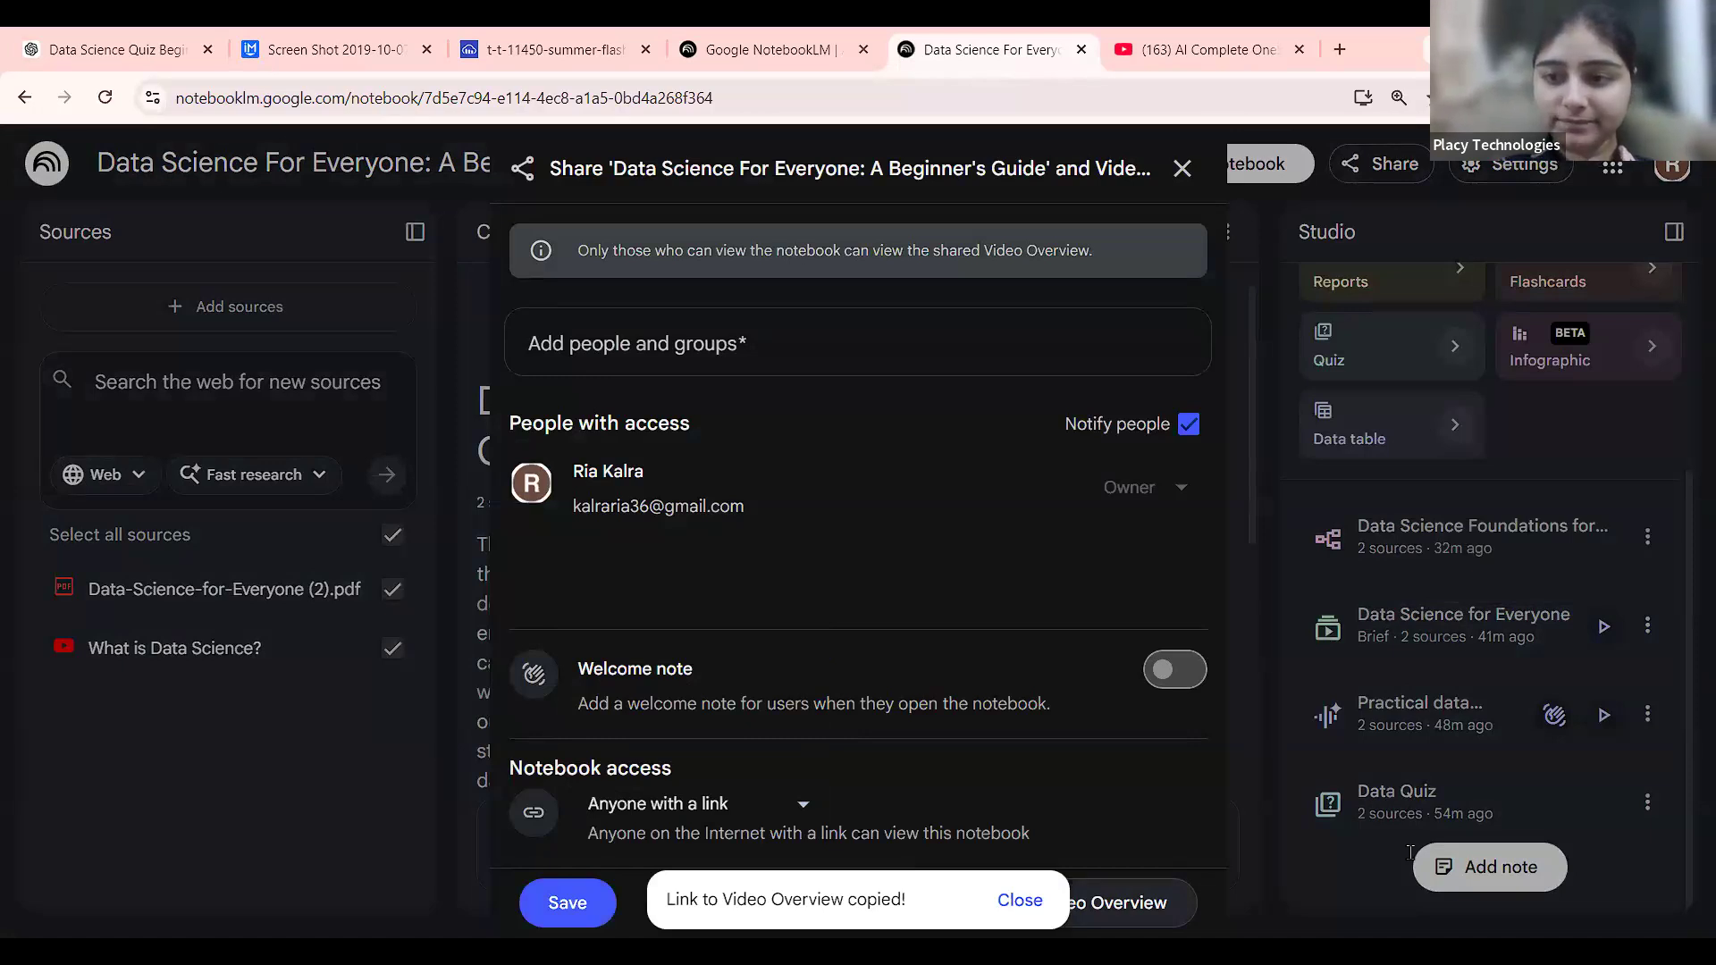
click(1332, 275)
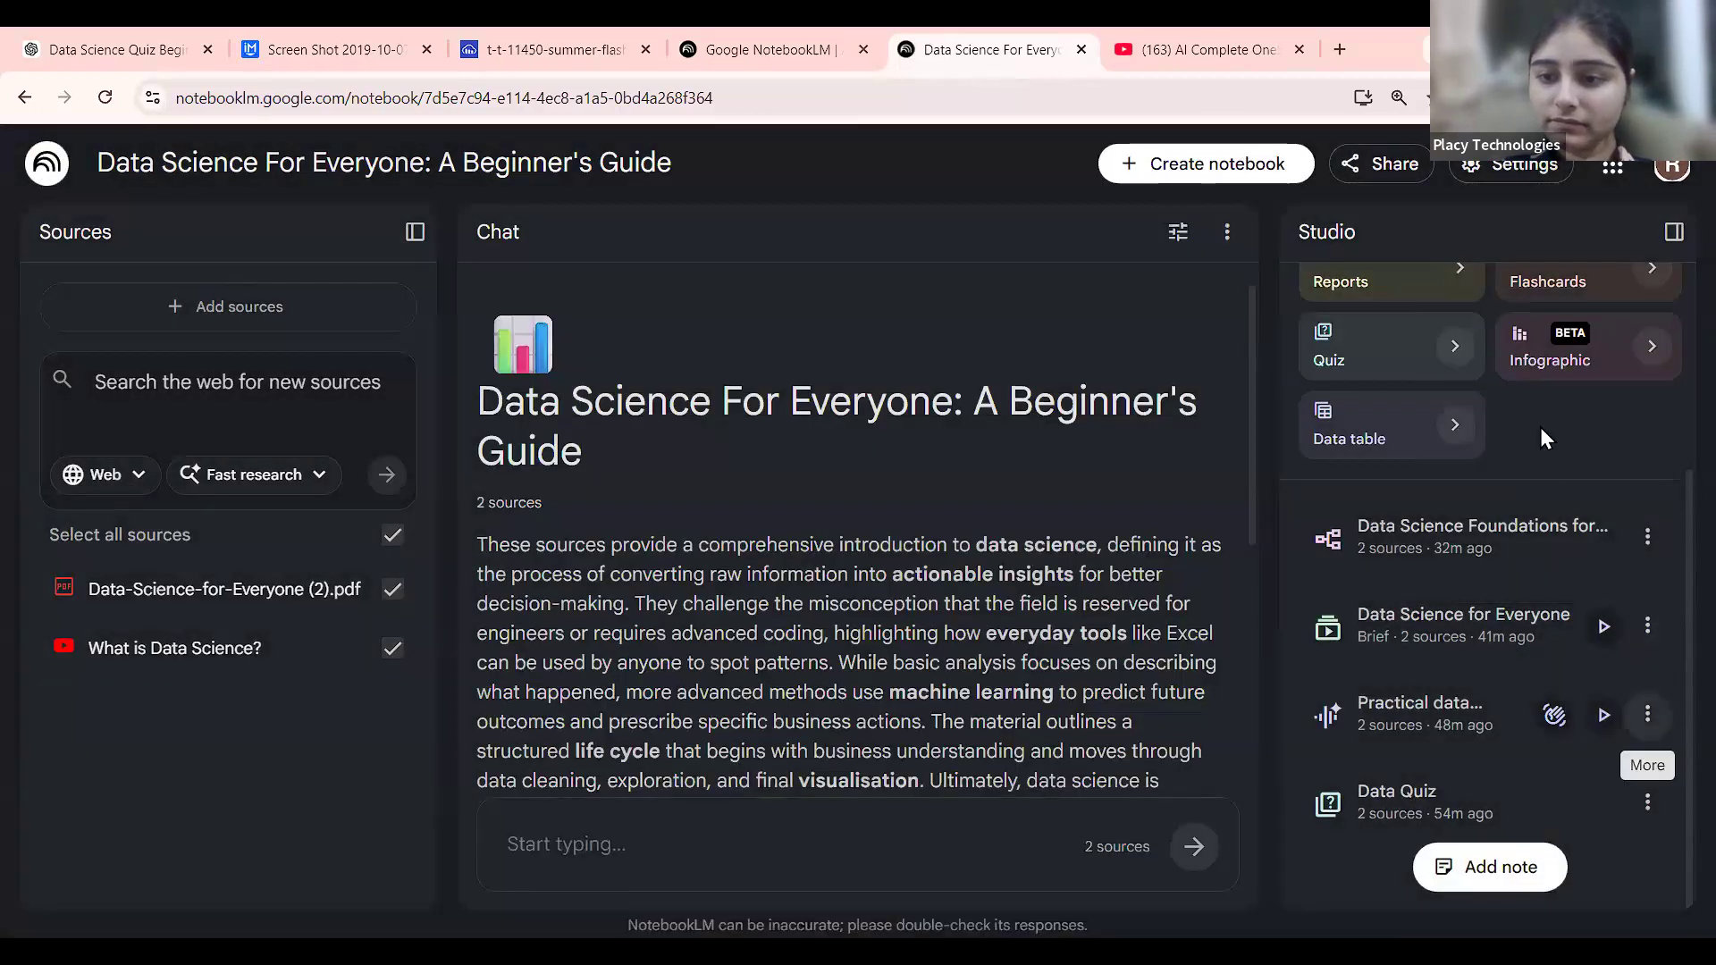
Copy an 'Anyone with a link' share link to the 'Practical data…' Audio Overview.
scroll(1540, 427, up, 2)
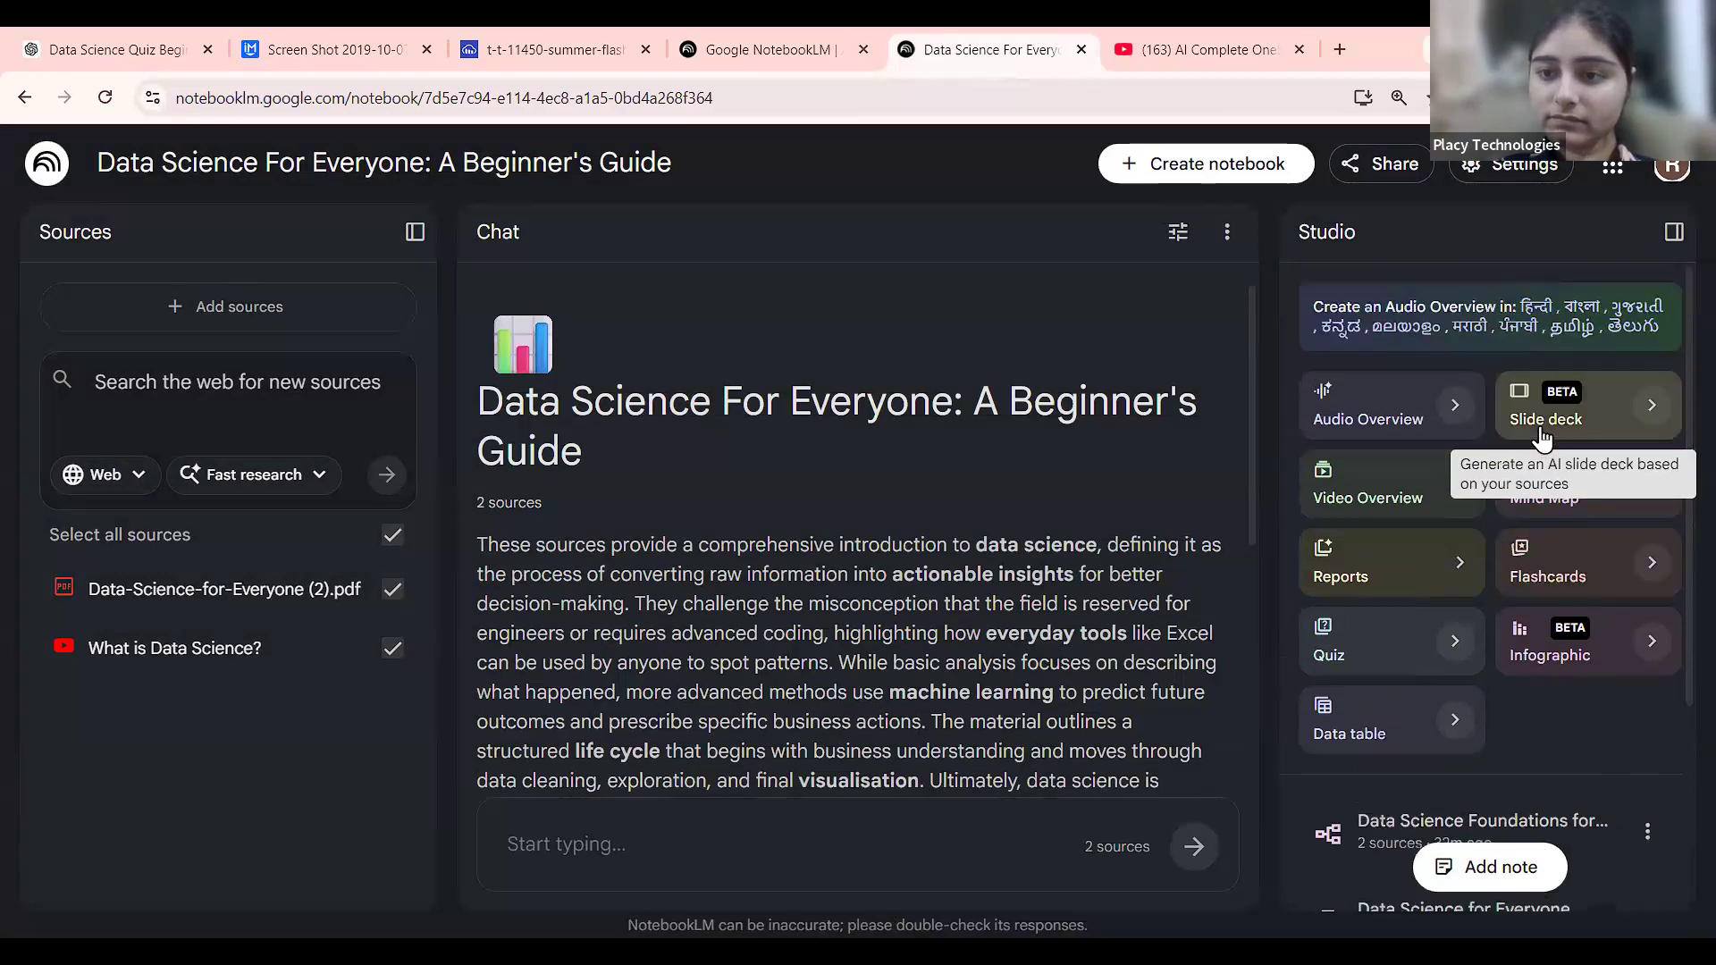
scroll(1541, 427, down, 3)
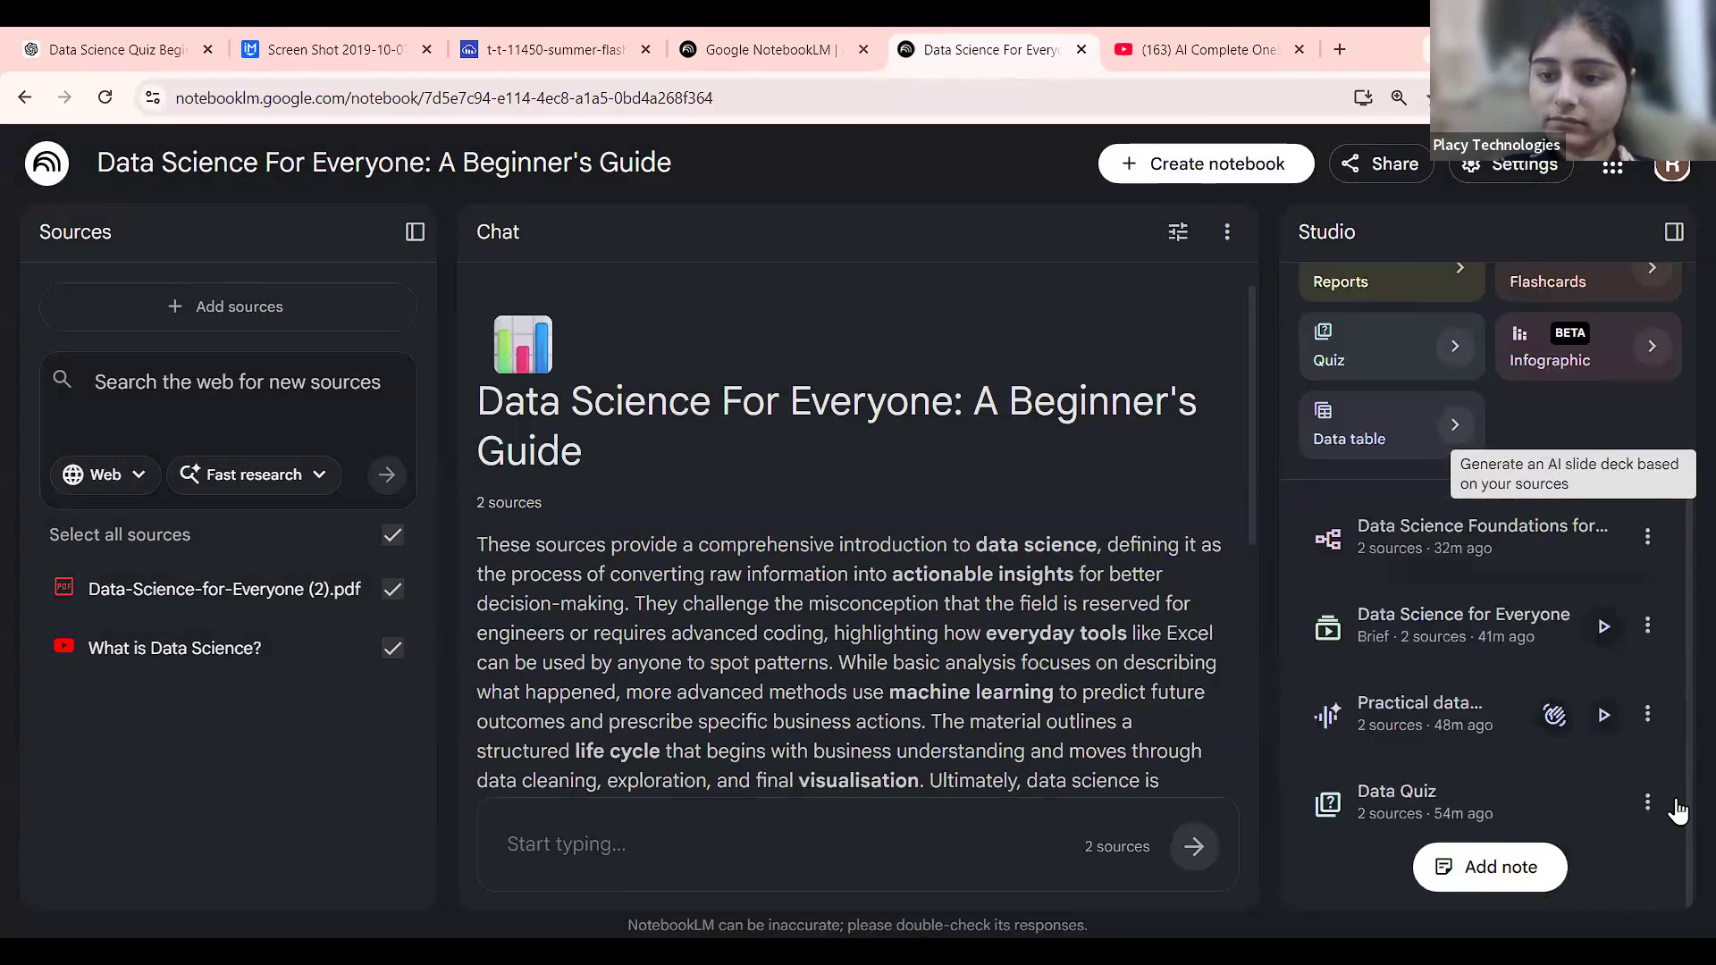
click(1633, 717)
click(1570, 585)
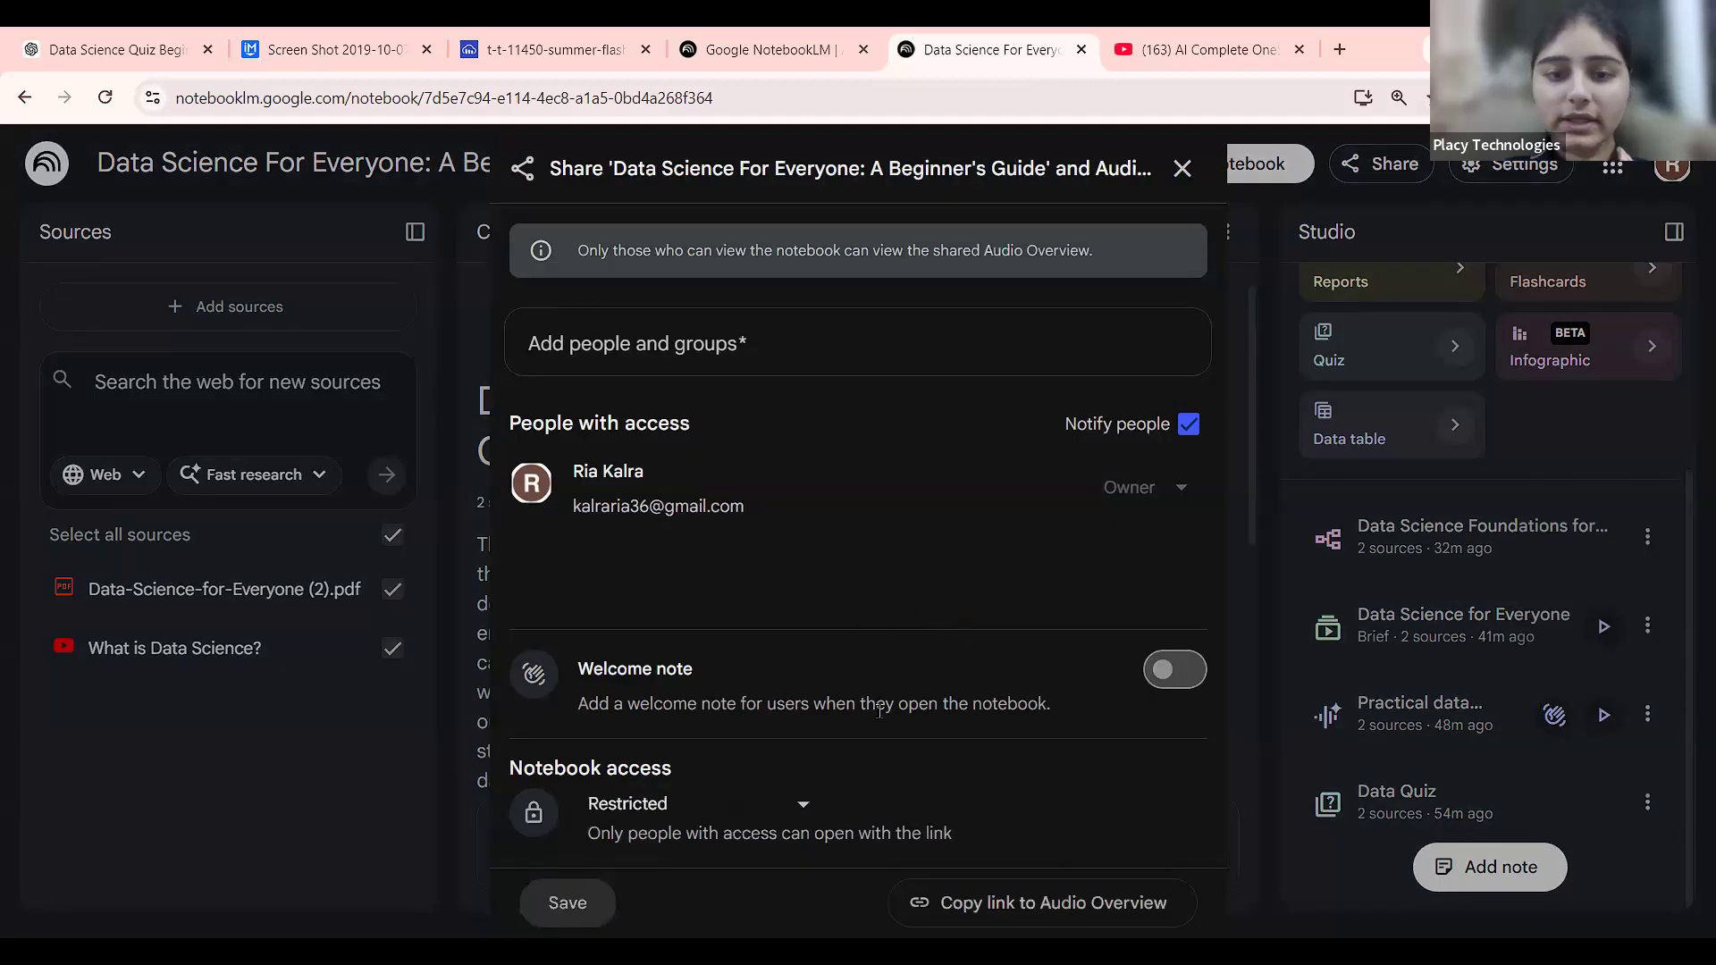
click(689, 804)
click(659, 690)
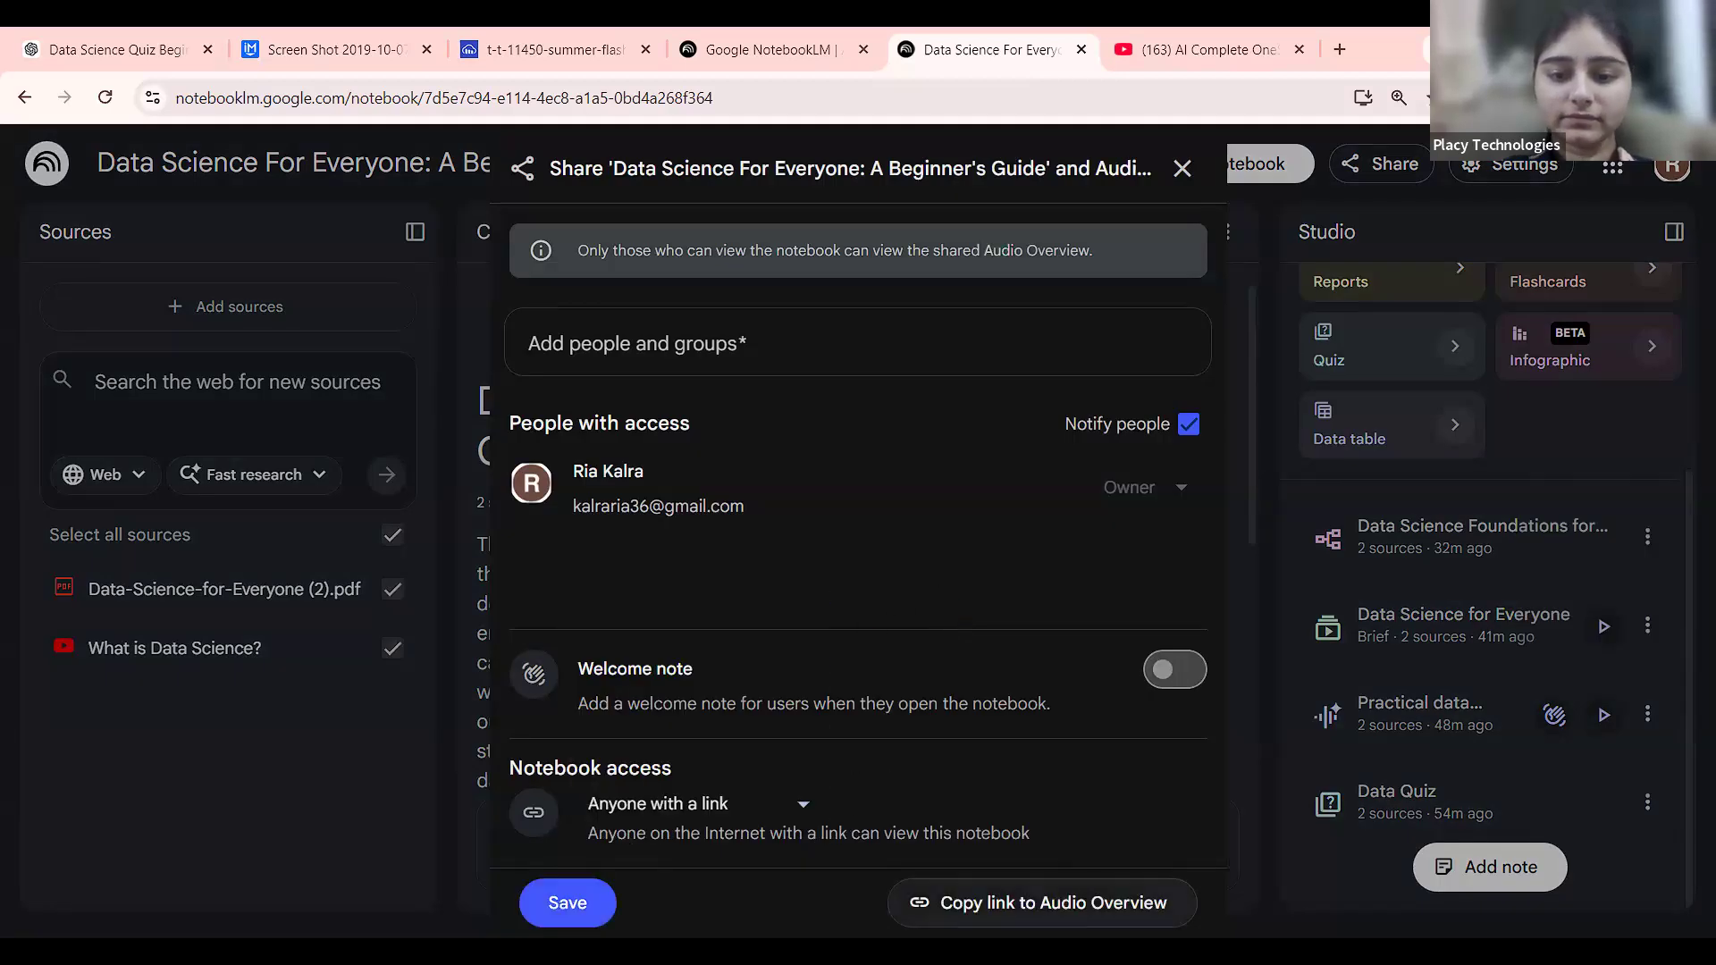
click(1042, 902)
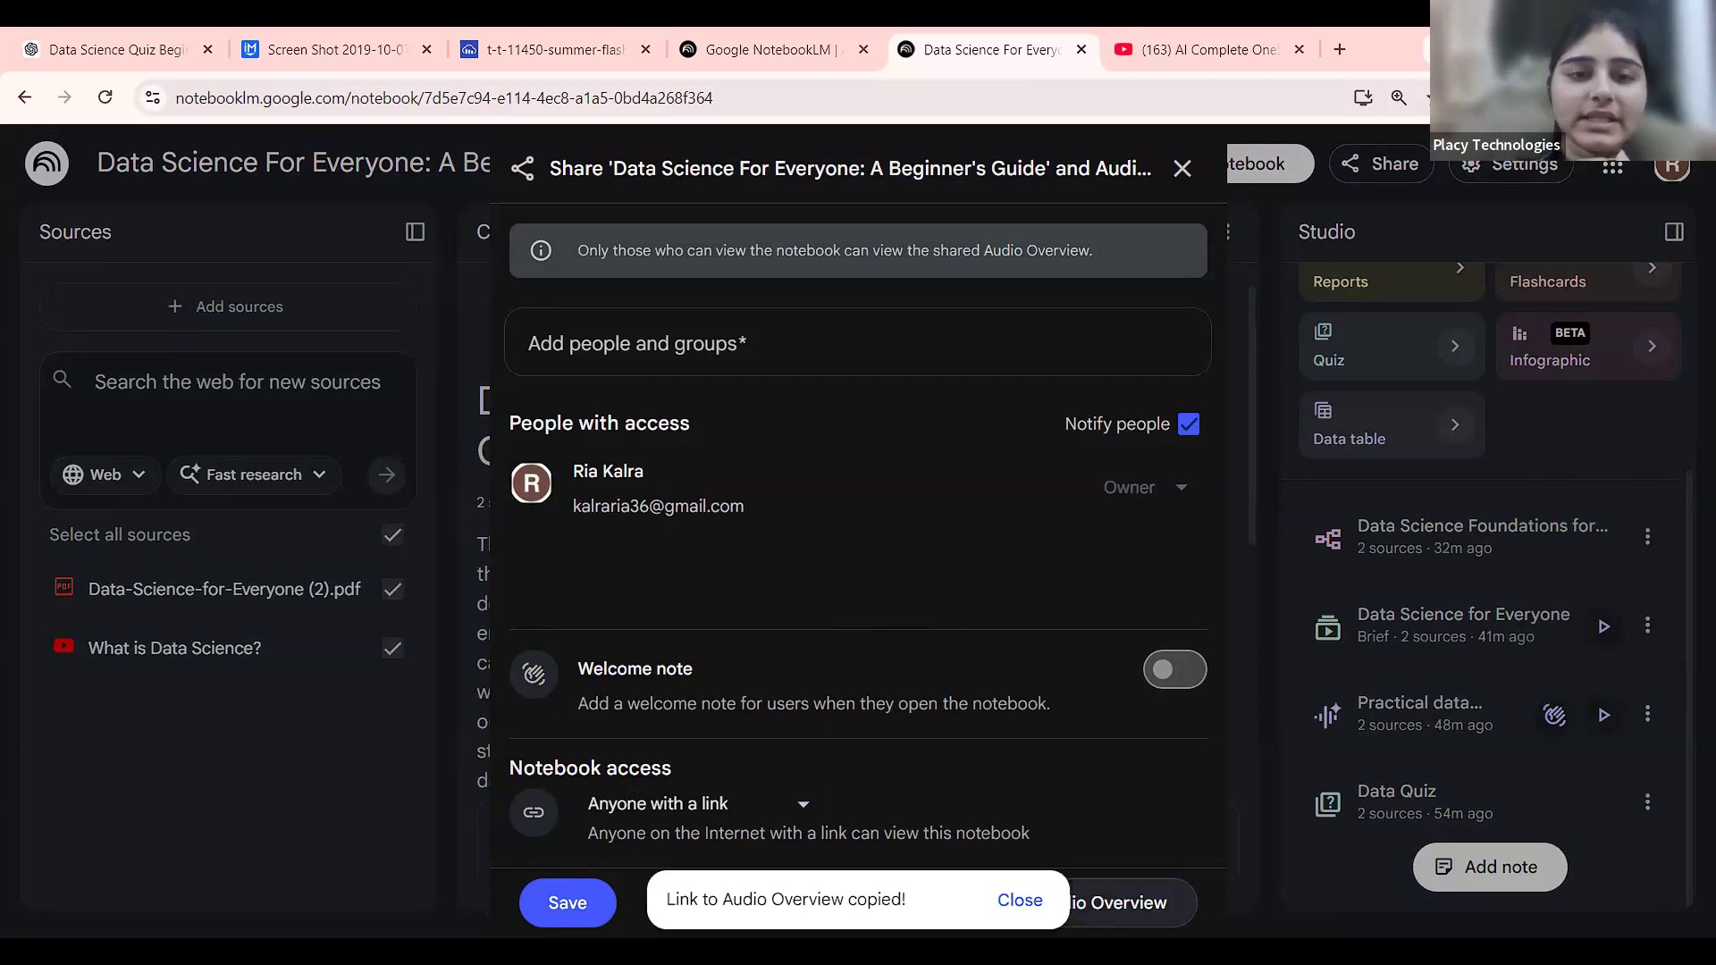
Close the share dialog and revisit the Data Science For Everyone notebook from the home page.
click(411, 368)
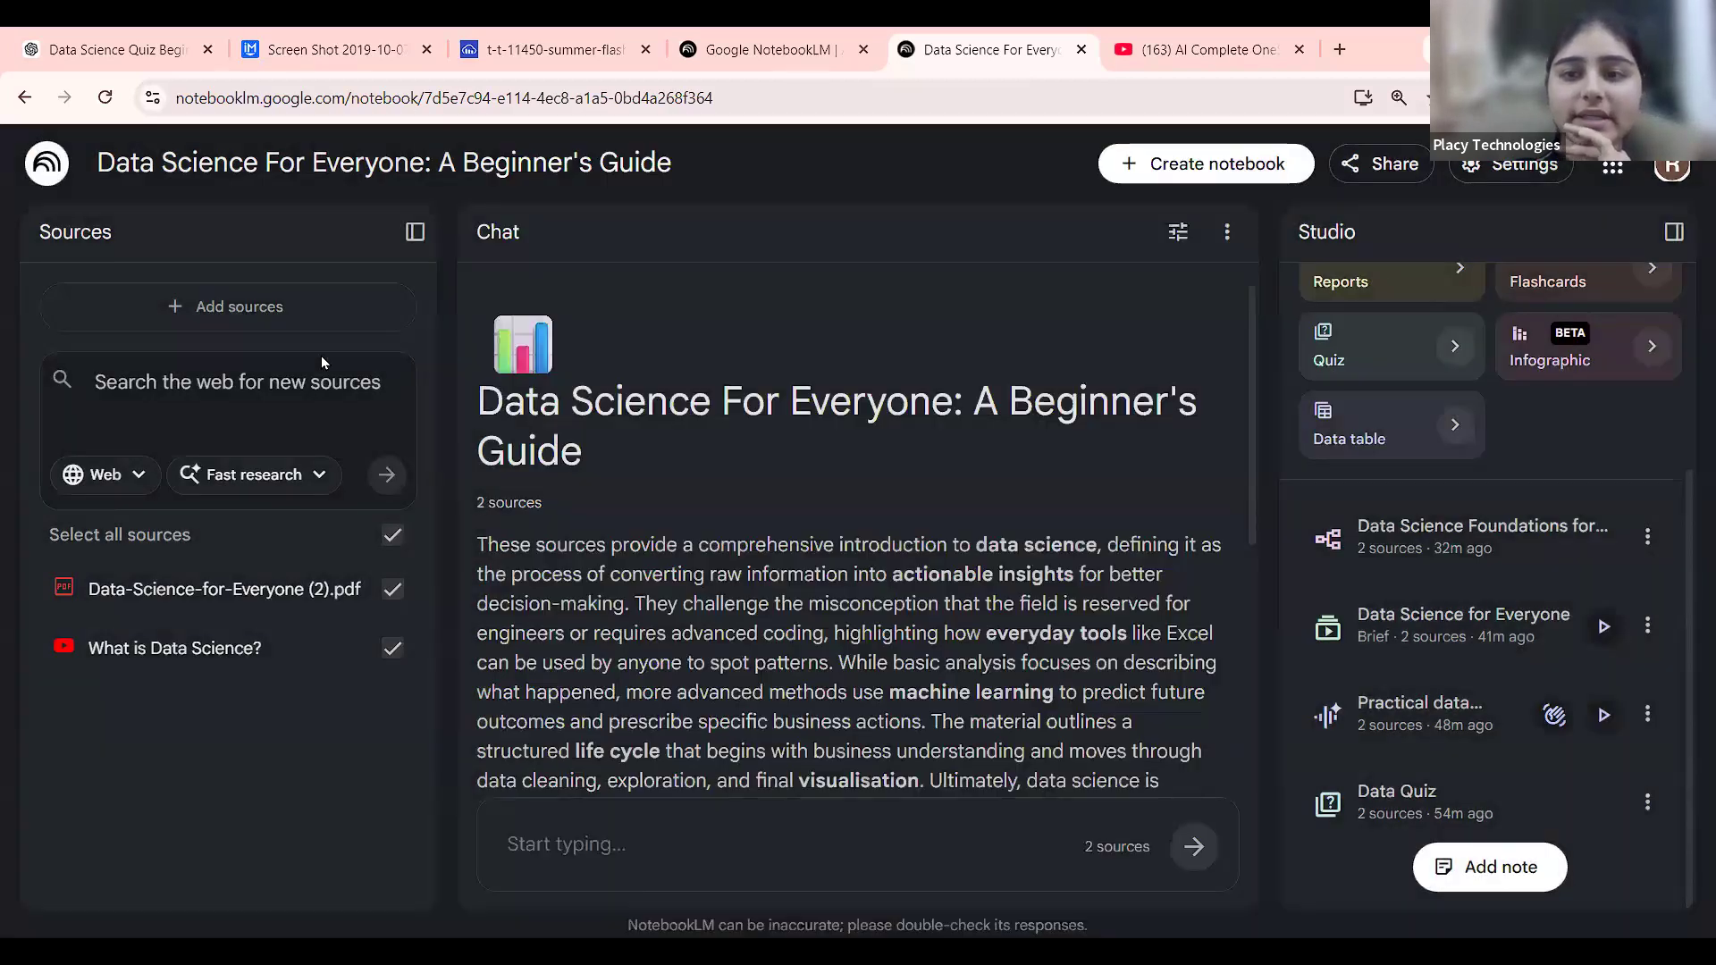
key(alt+Left)
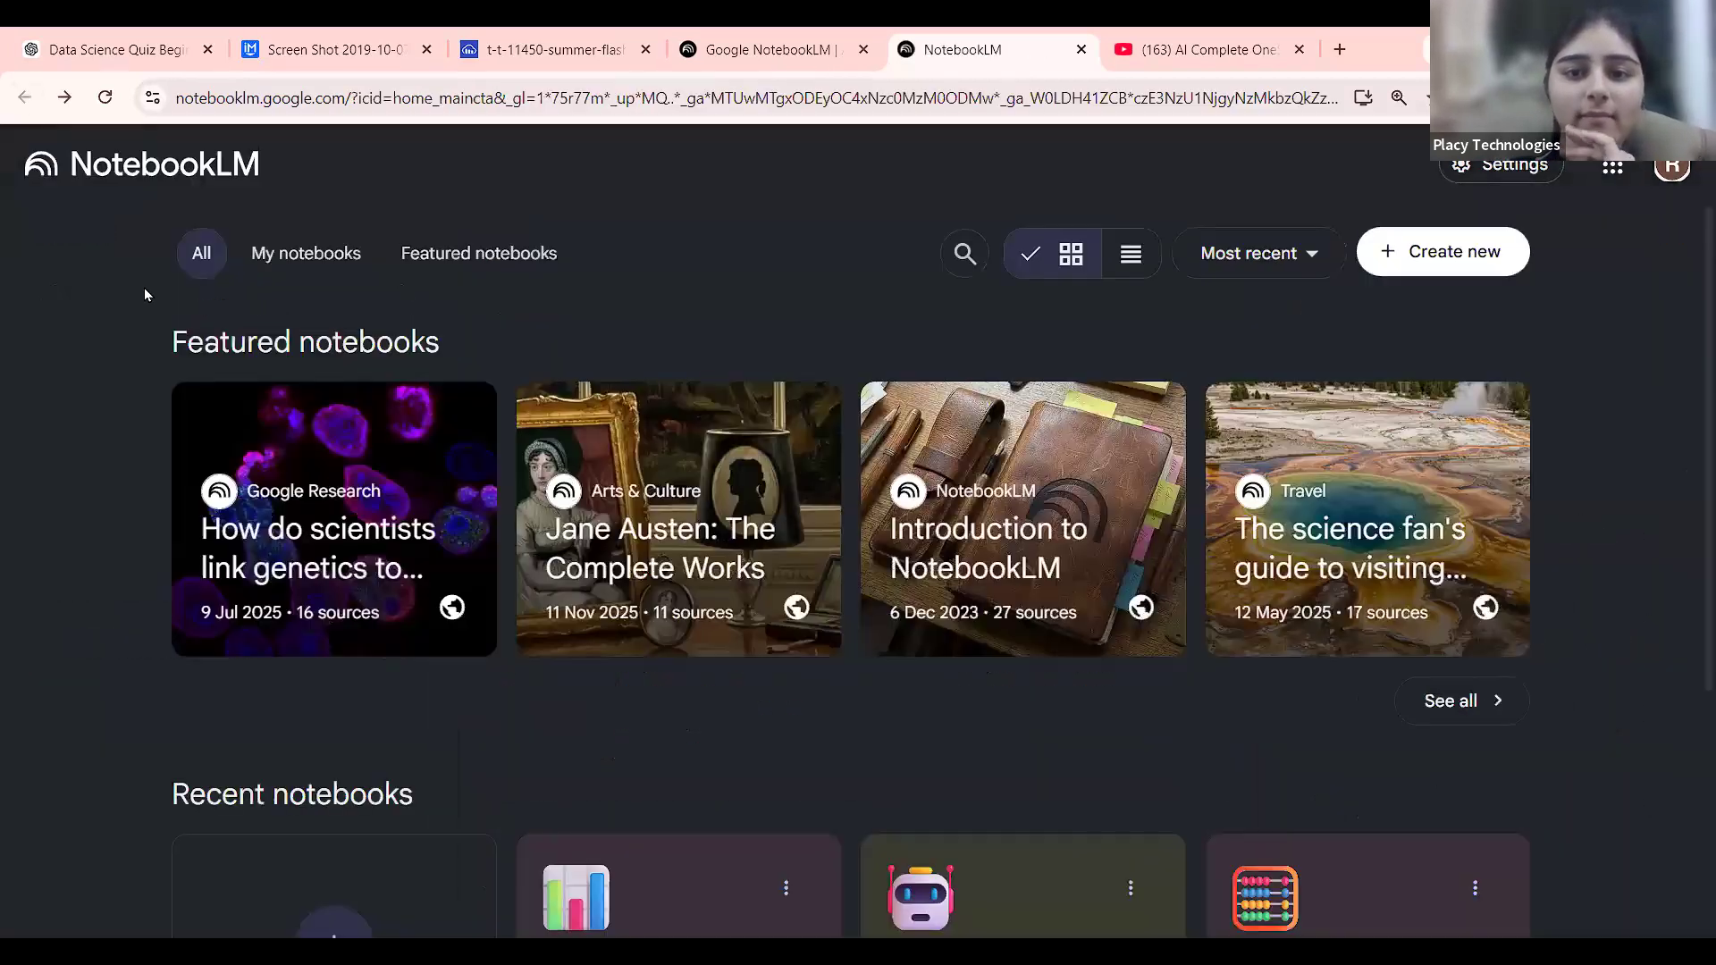
scroll(527, 555, down, 4)
click(527, 556)
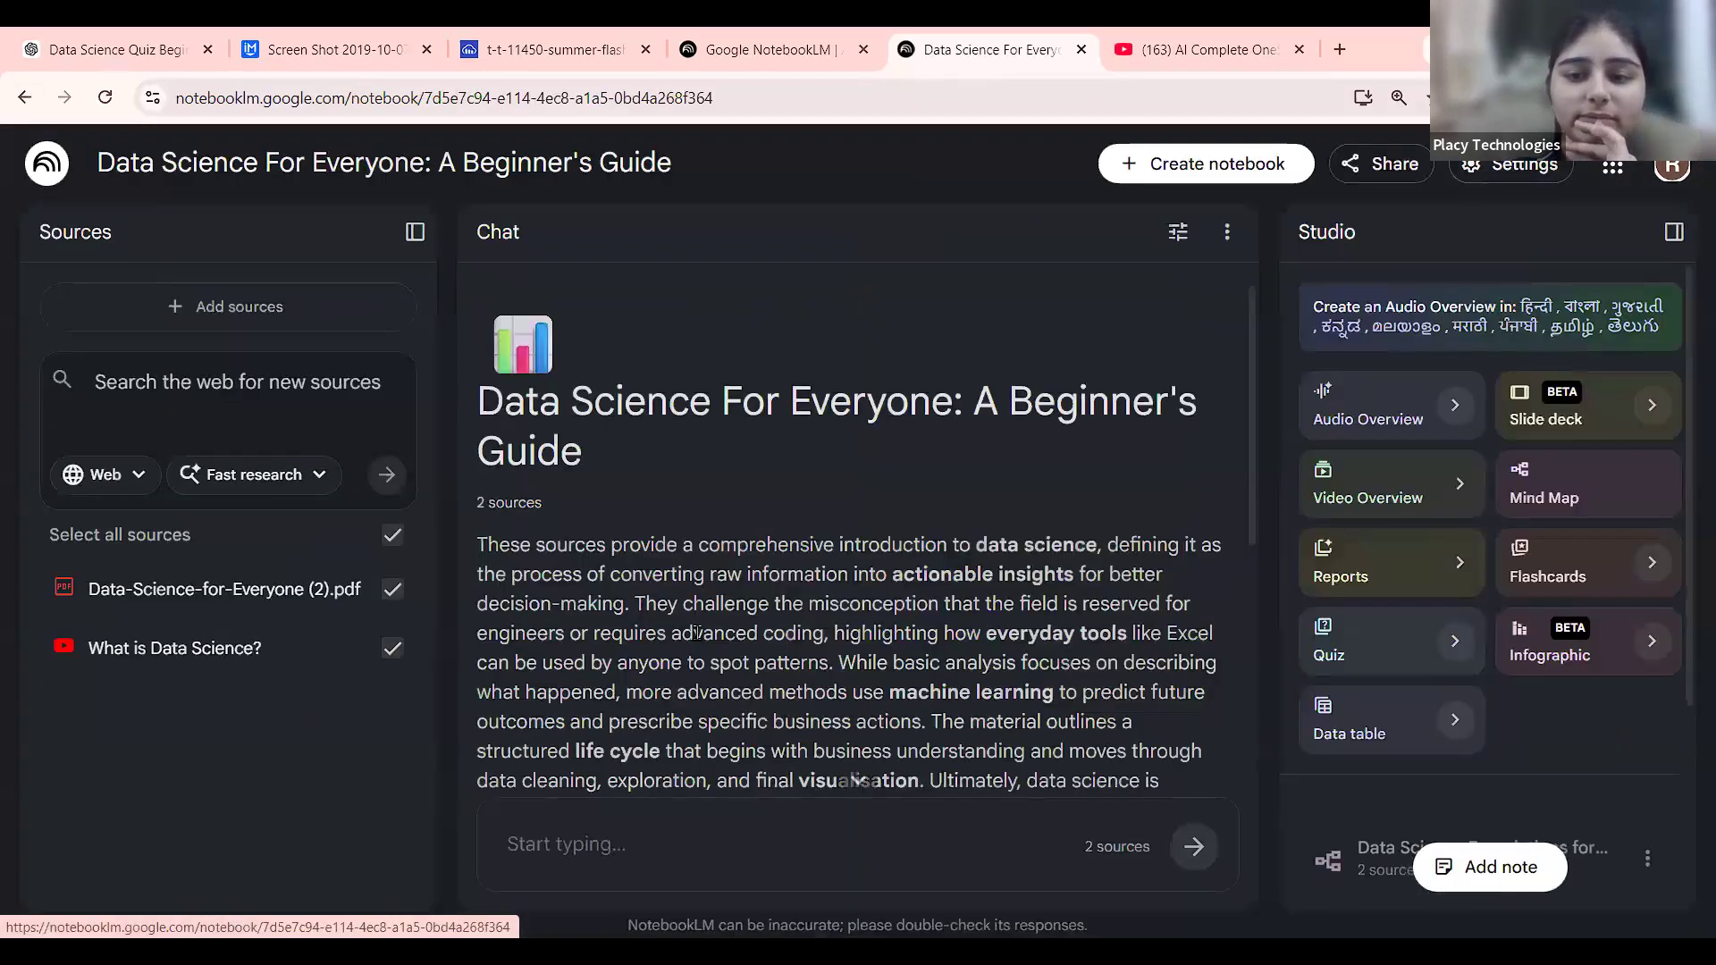
scroll(1013, 534, down, 5)
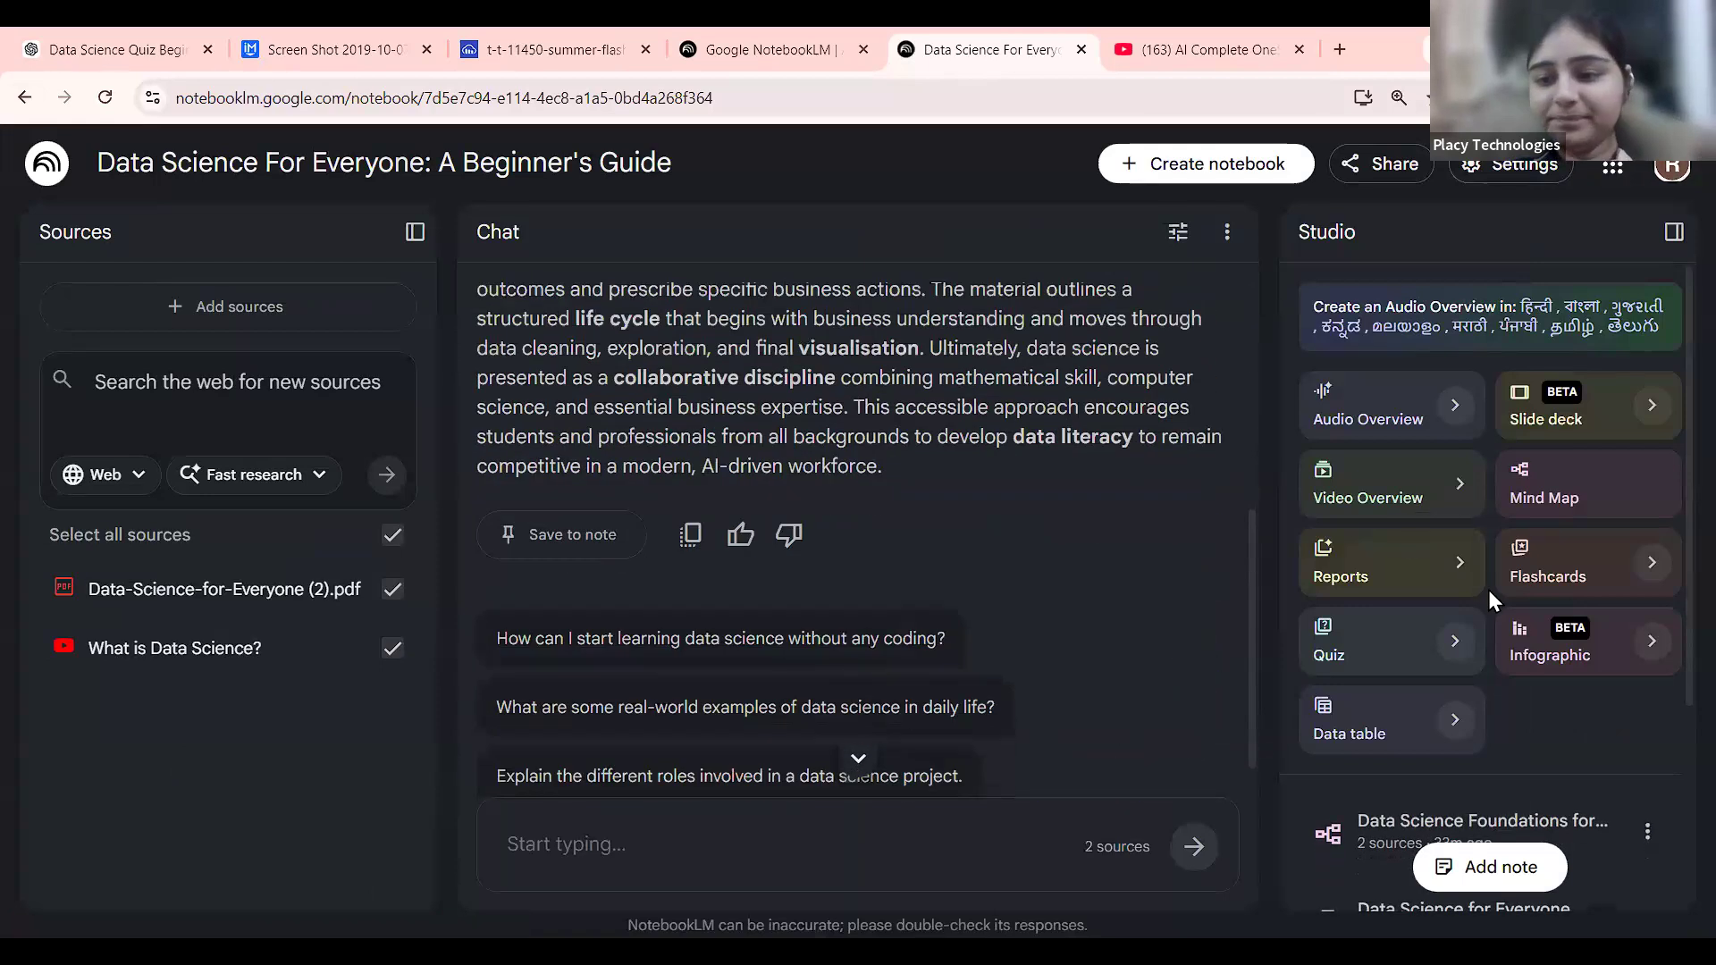
scroll(1488, 590, down, 3)
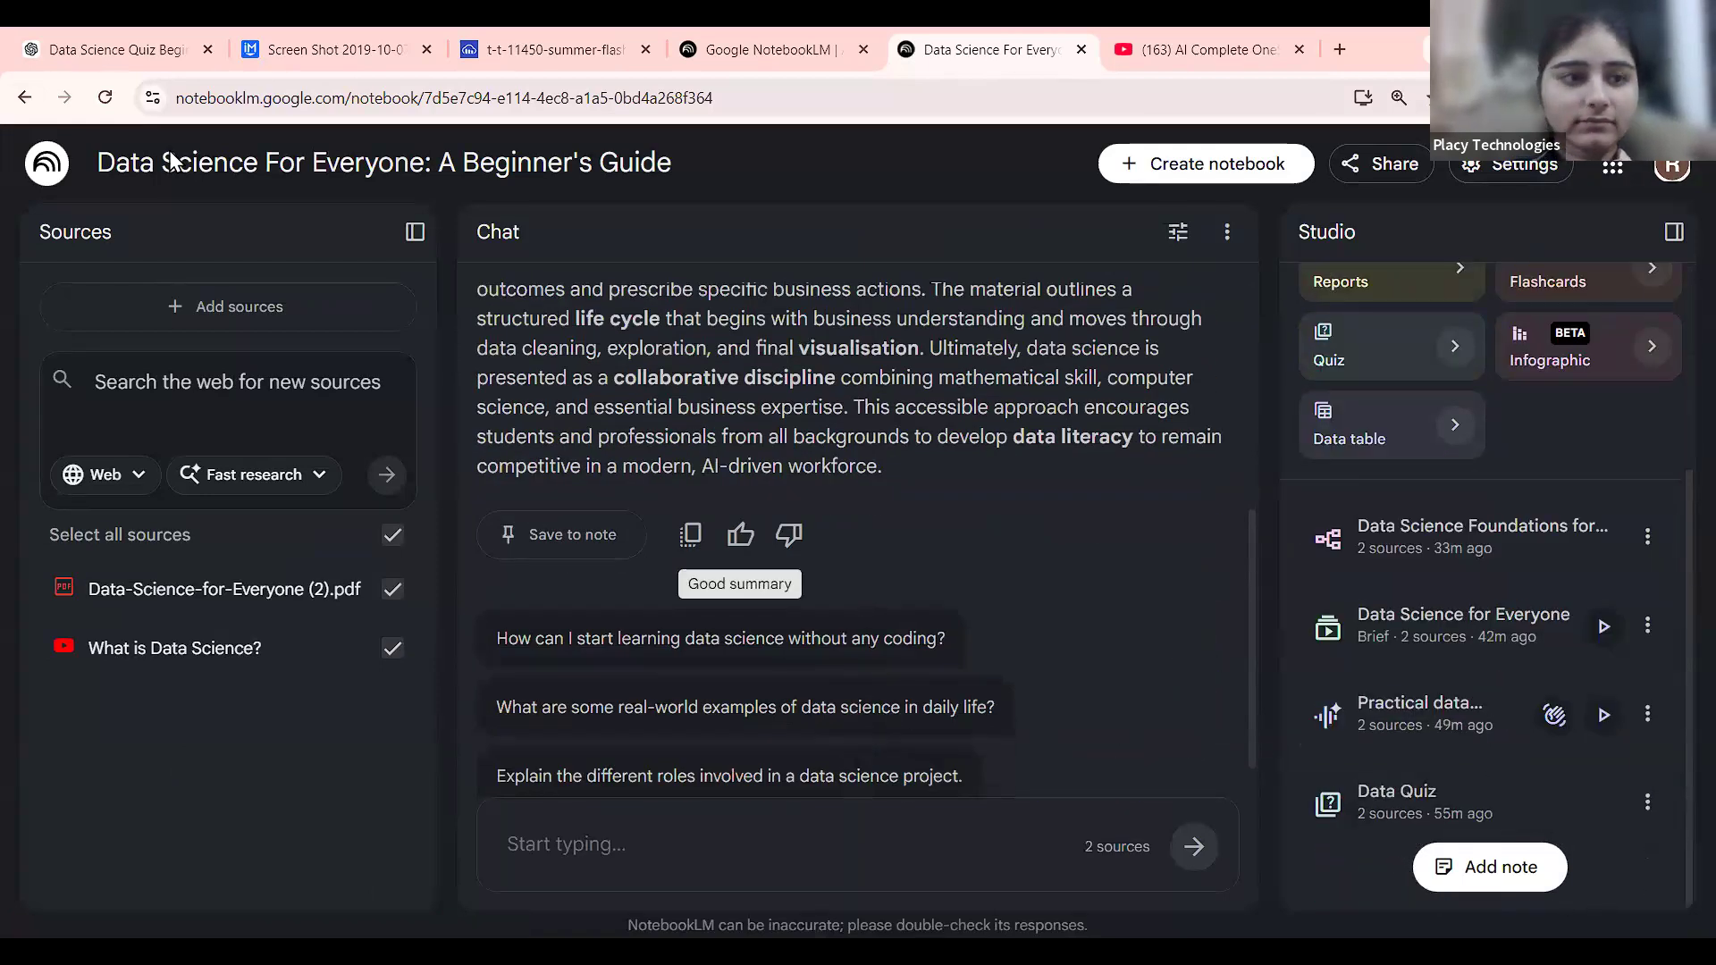
key(alt+Left)
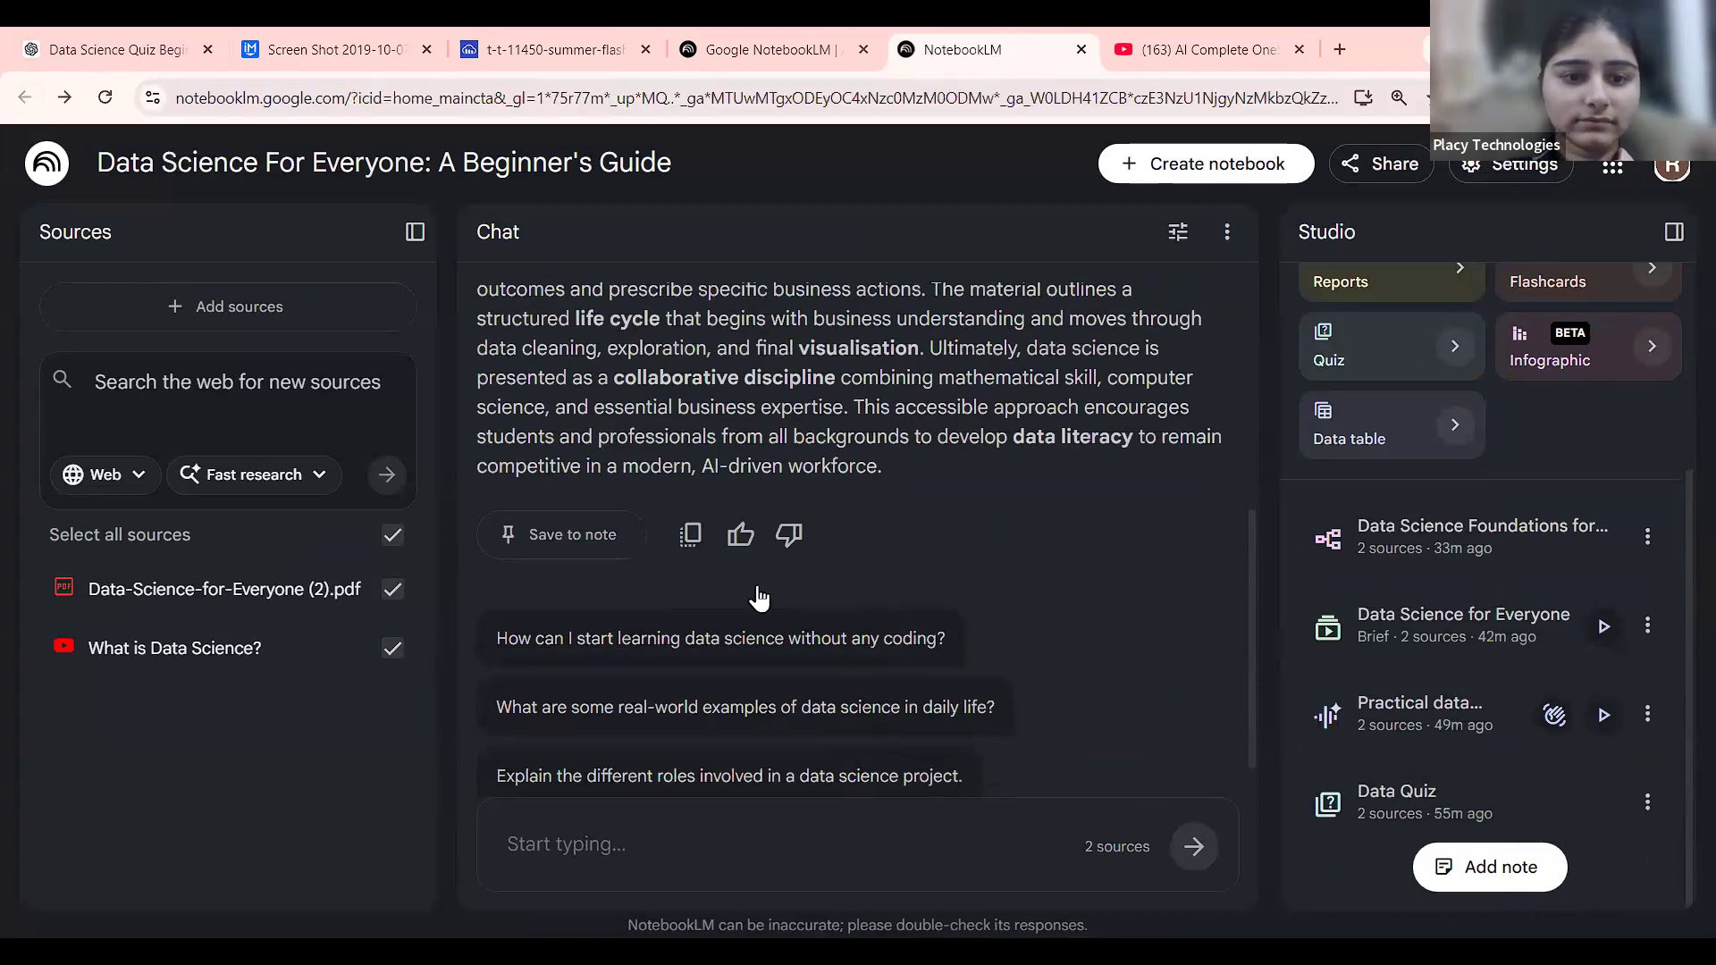
Peek into The Grammar of Algebra notebook, then reopen Data Science For Everyone.
scroll(767, 622, down, 3)
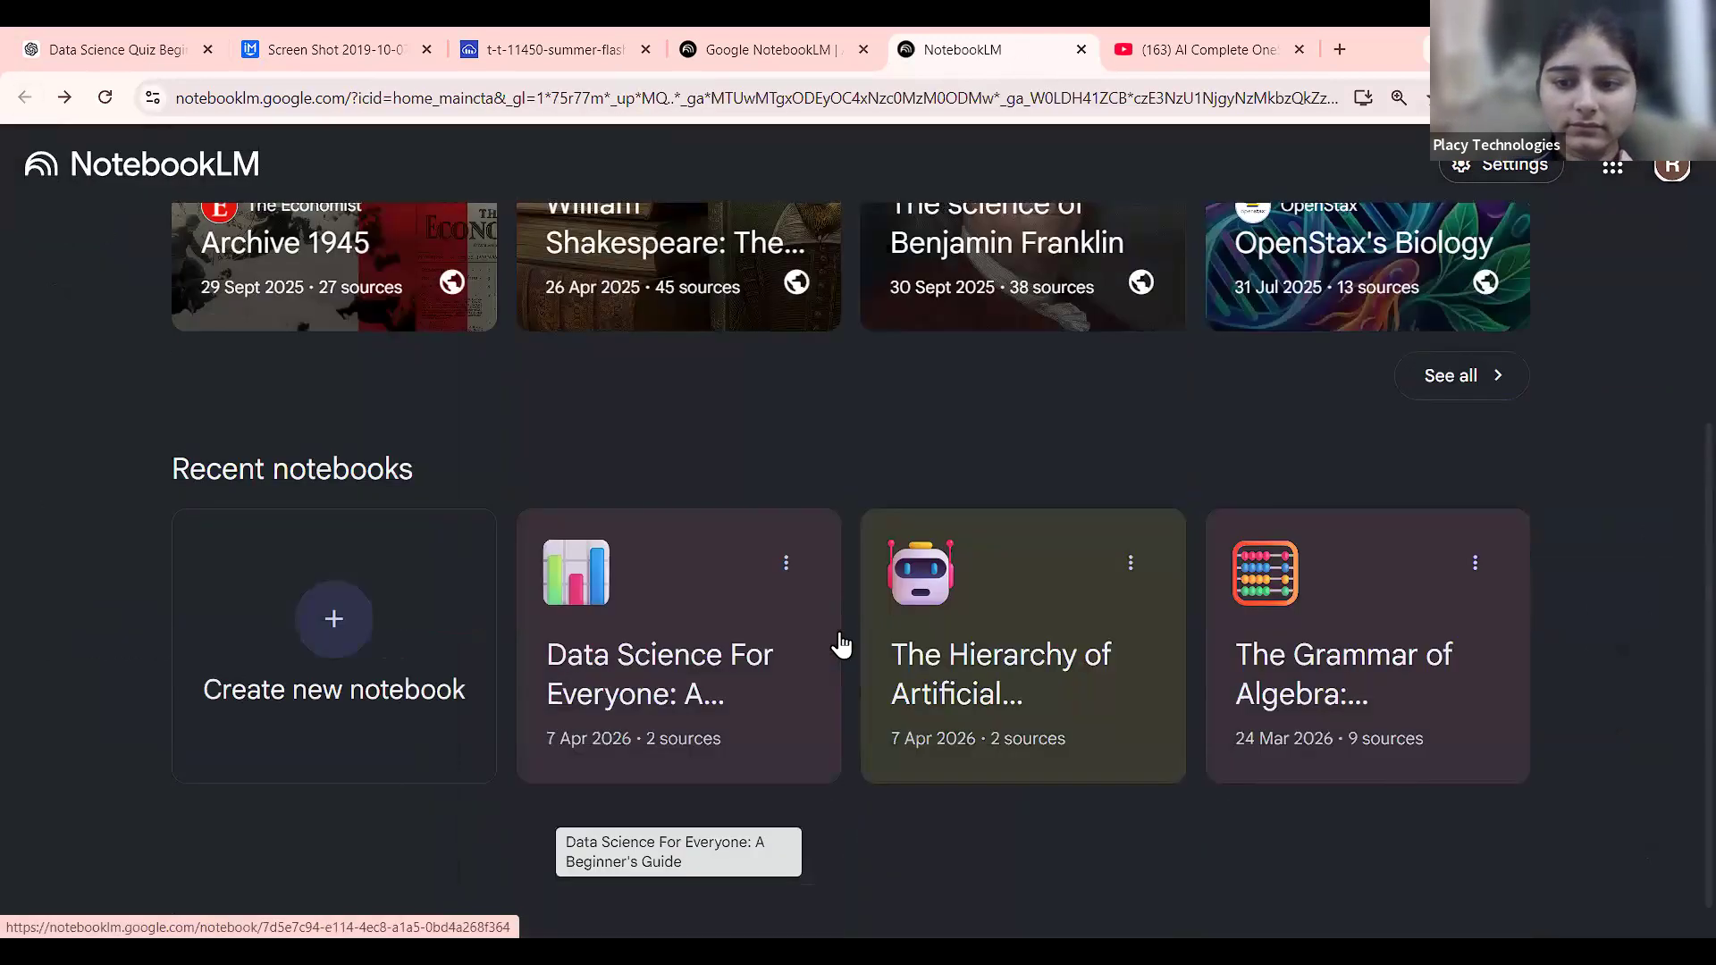
click(1392, 747)
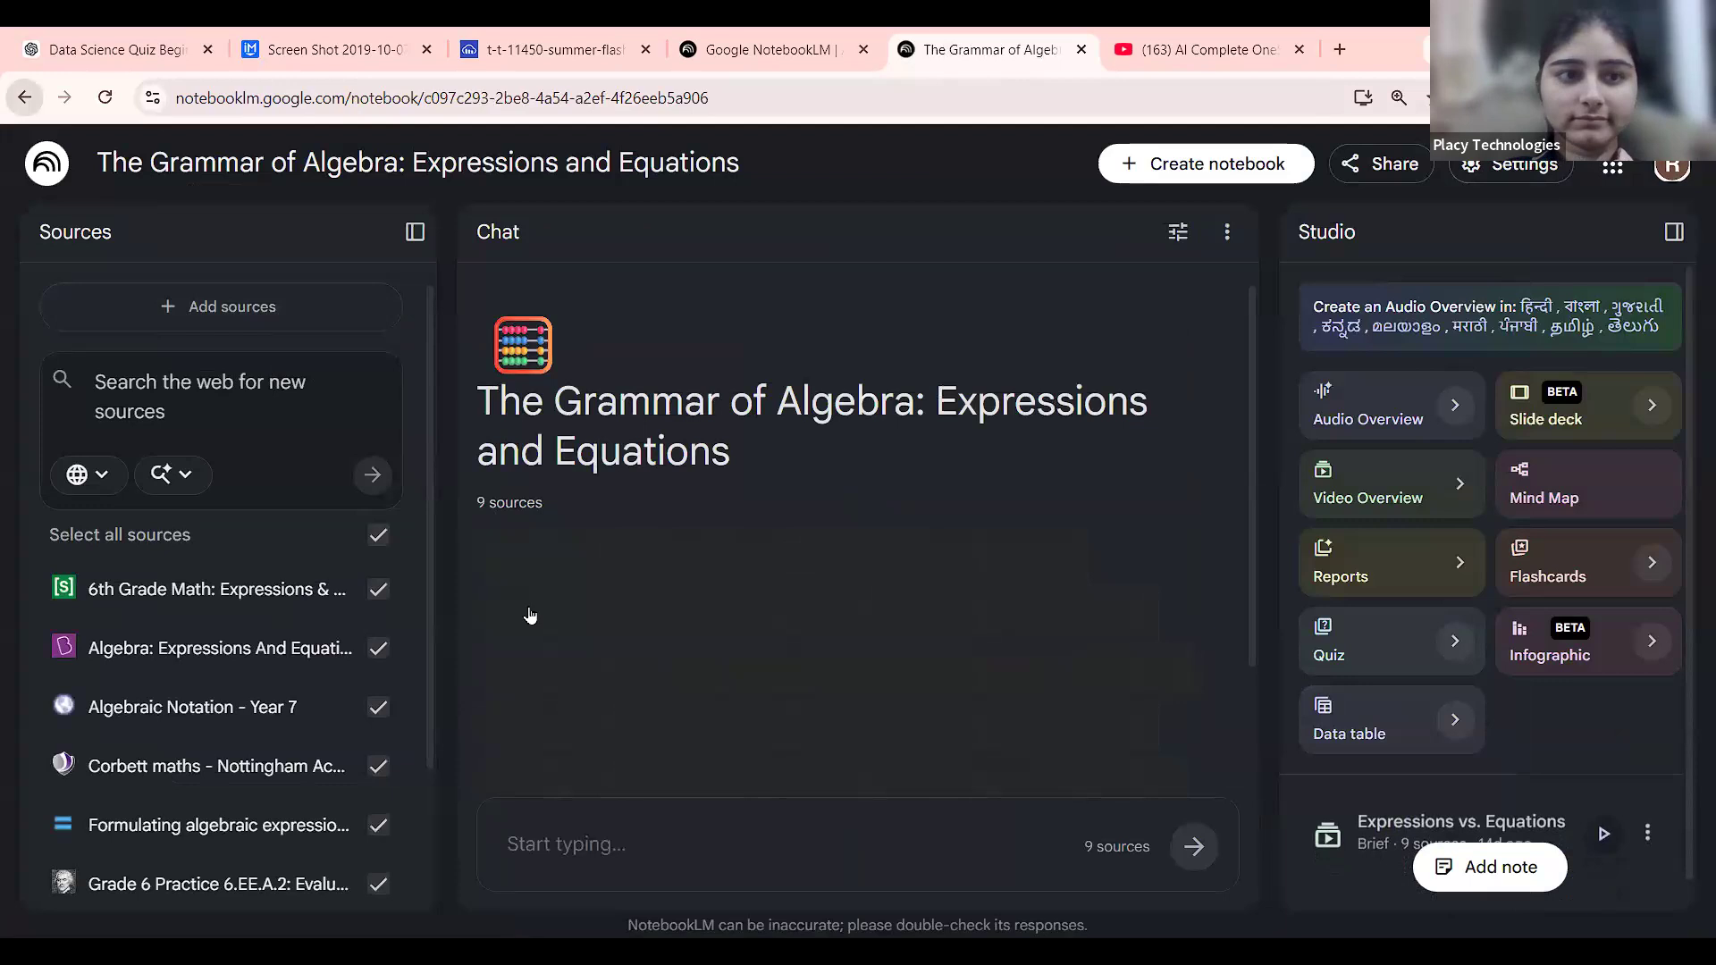
key(alt+Left)
scroll(1006, 532, down, 3)
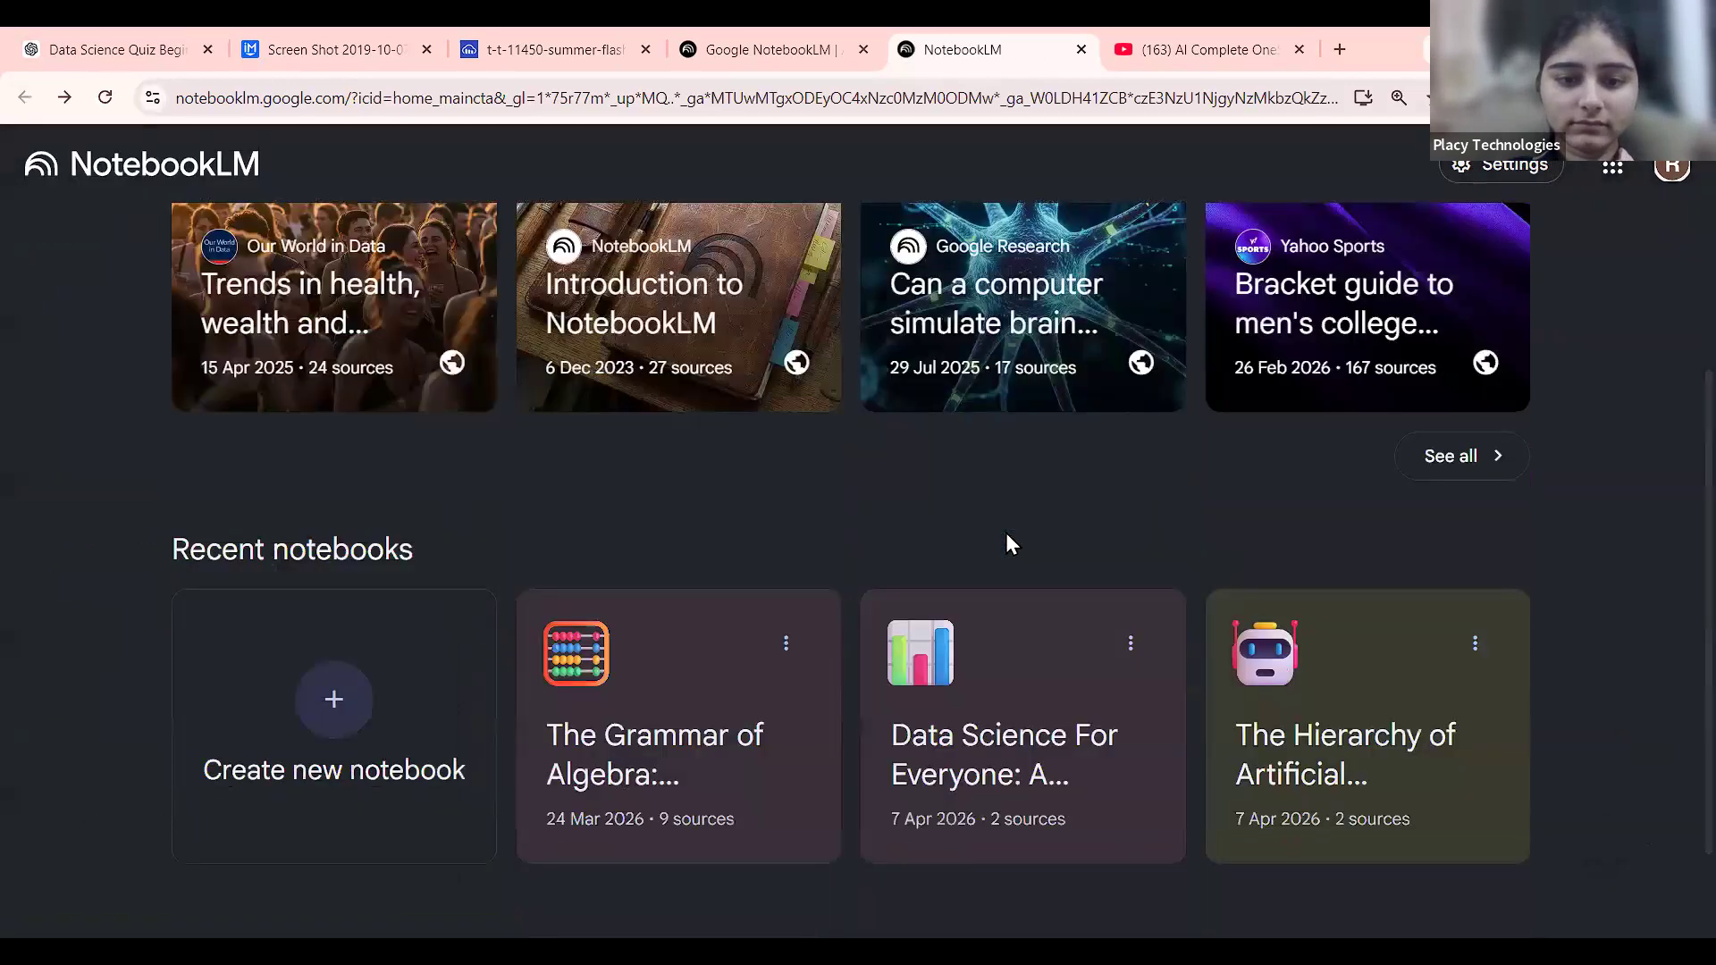
scroll(1005, 533, down, 1)
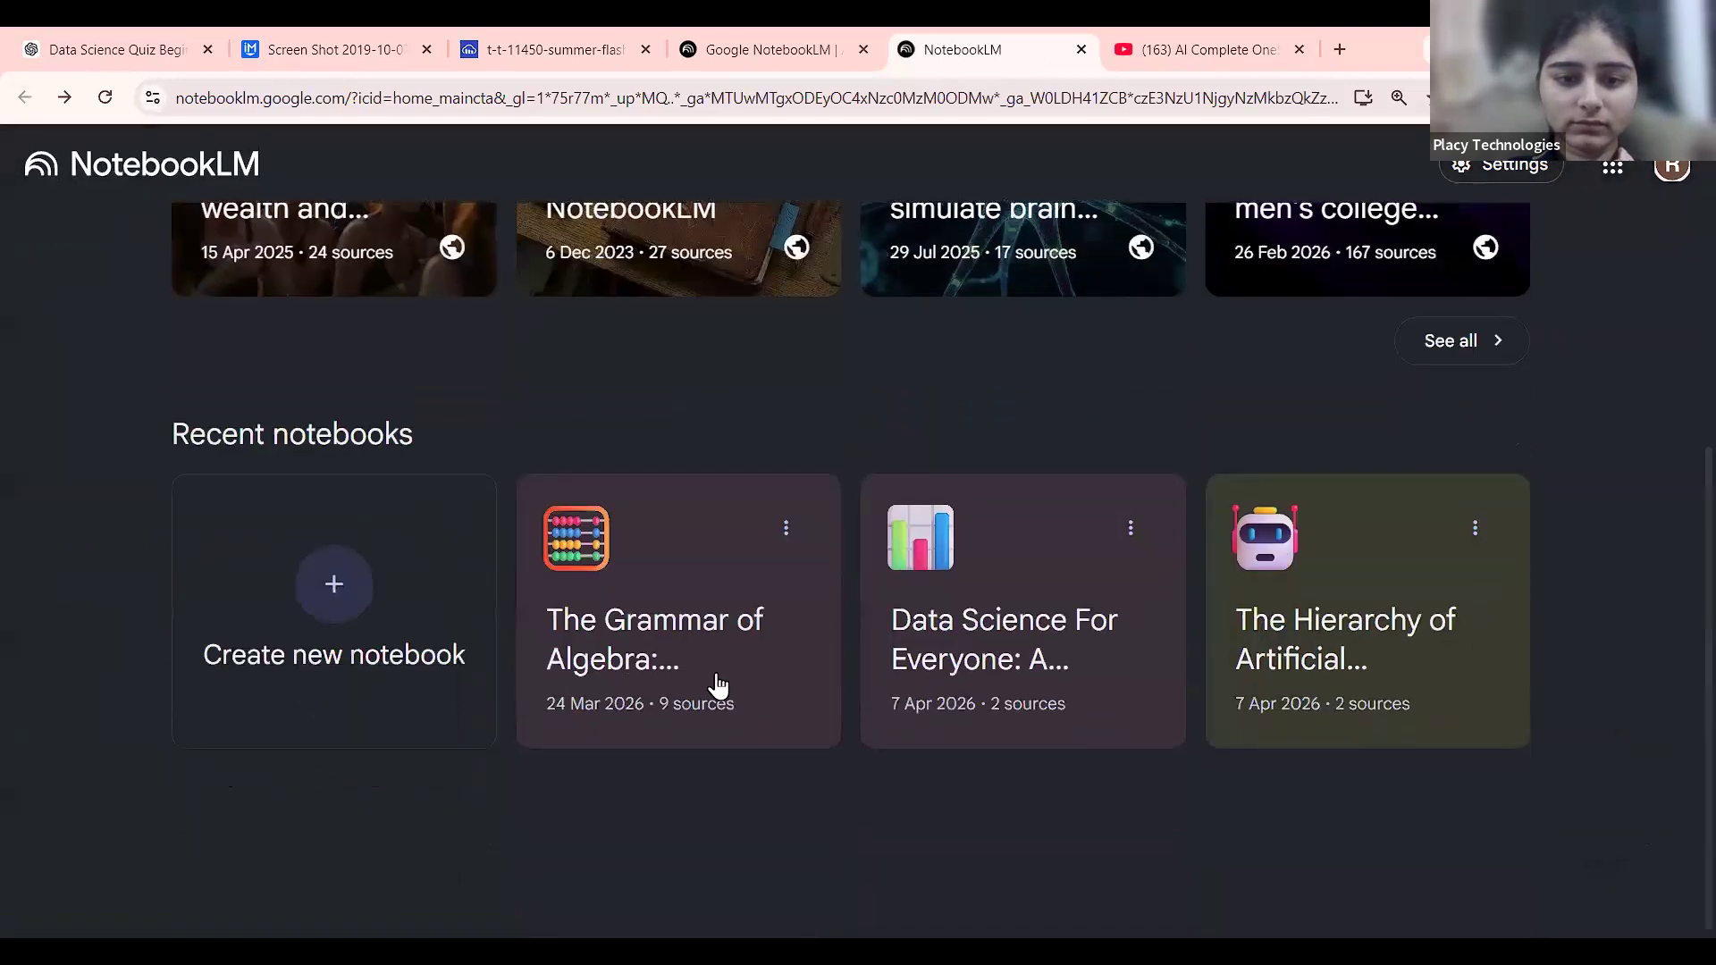
click(1109, 583)
scroll(856, 815, down, 3)
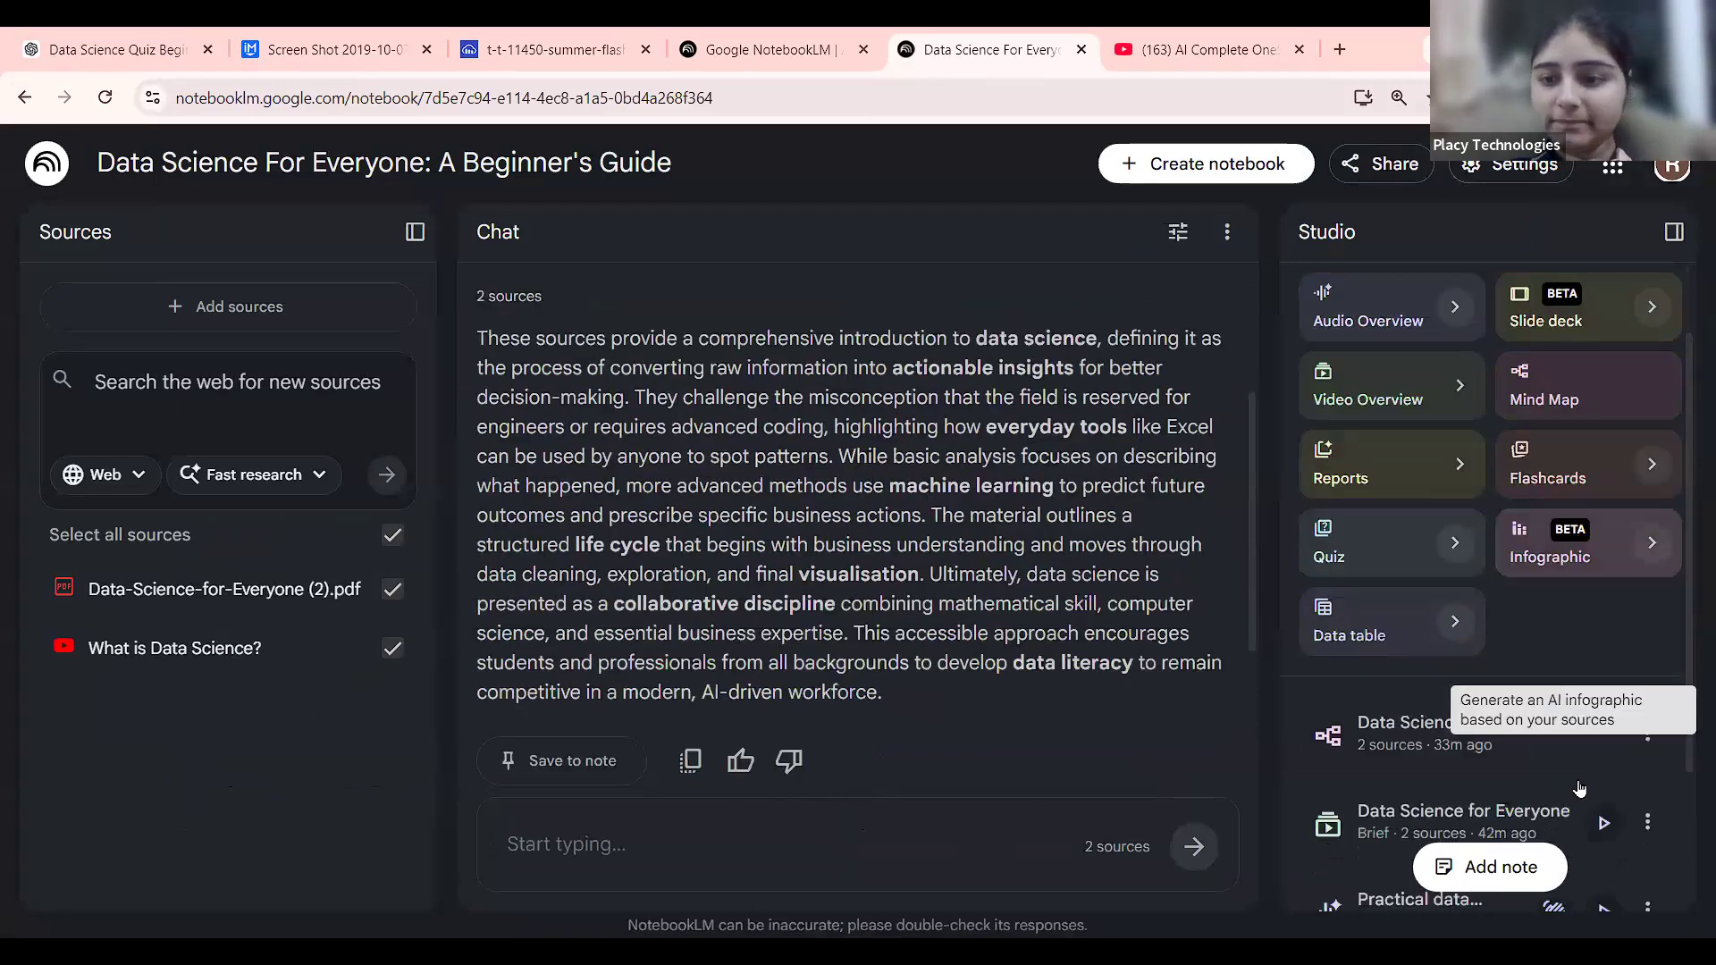
scroll(1615, 826, down, 2)
scroll(1617, 828, up, 3)
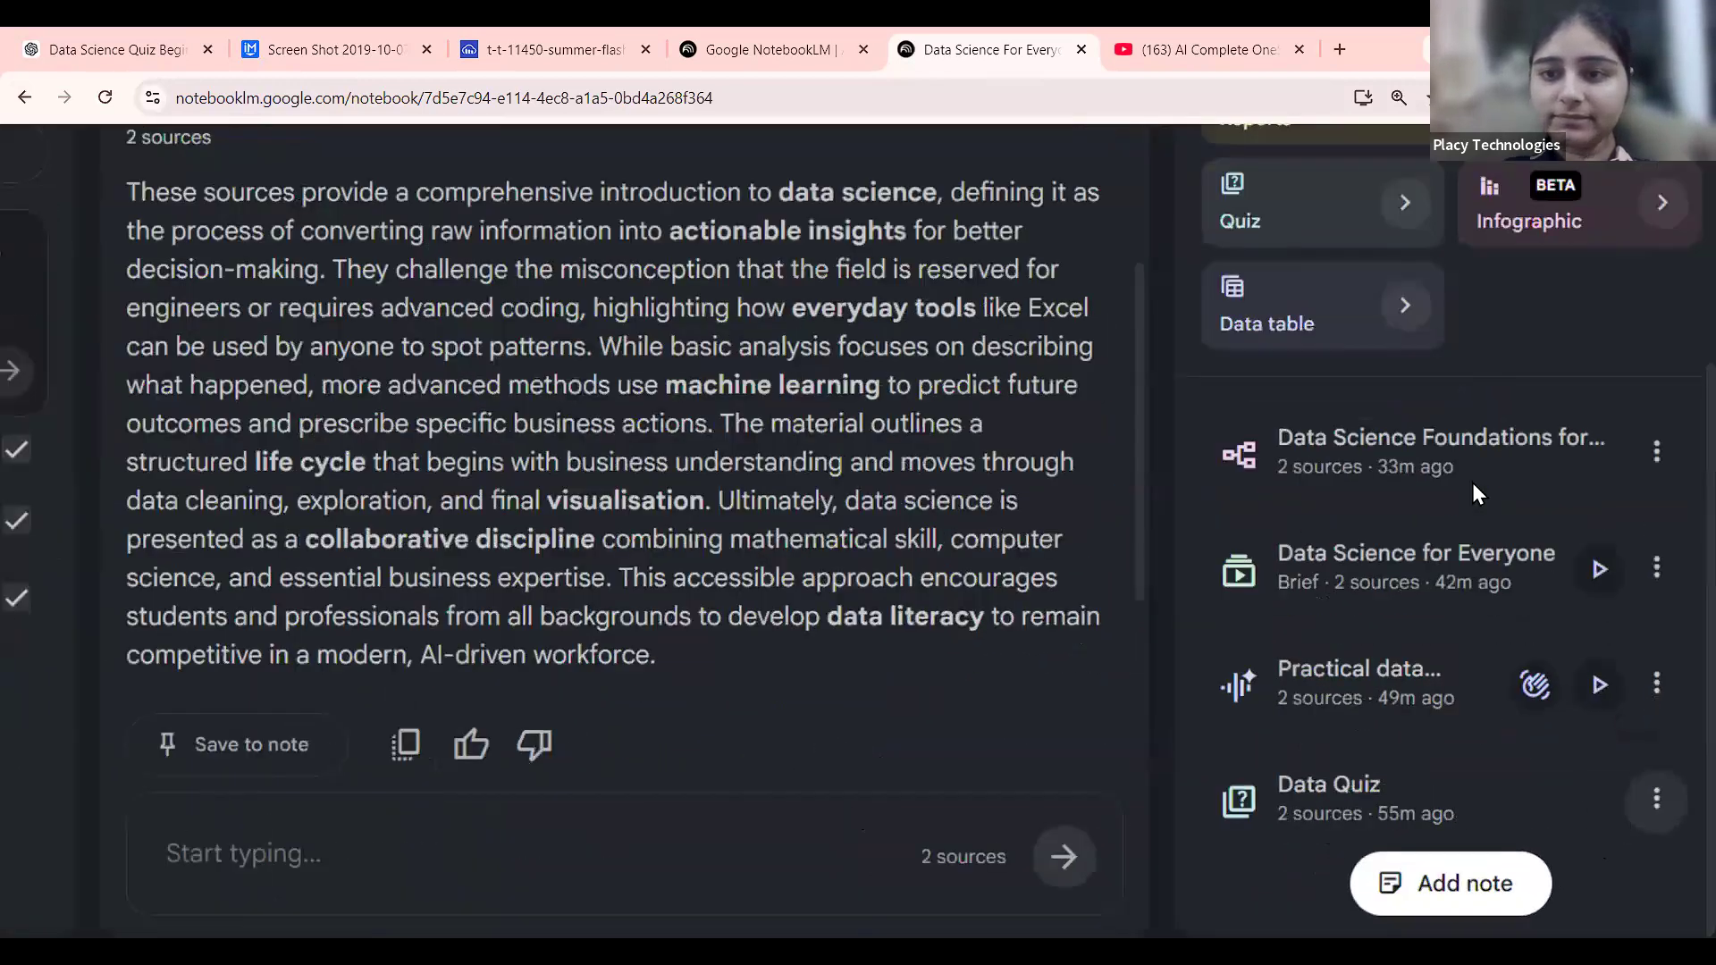
scroll(1472, 482, down, 3)
scroll(1472, 483, up, 3)
Return home and open The Hierarchy of Artificial Intelligence notebook, its Audio Overview still generating.
click(24, 96)
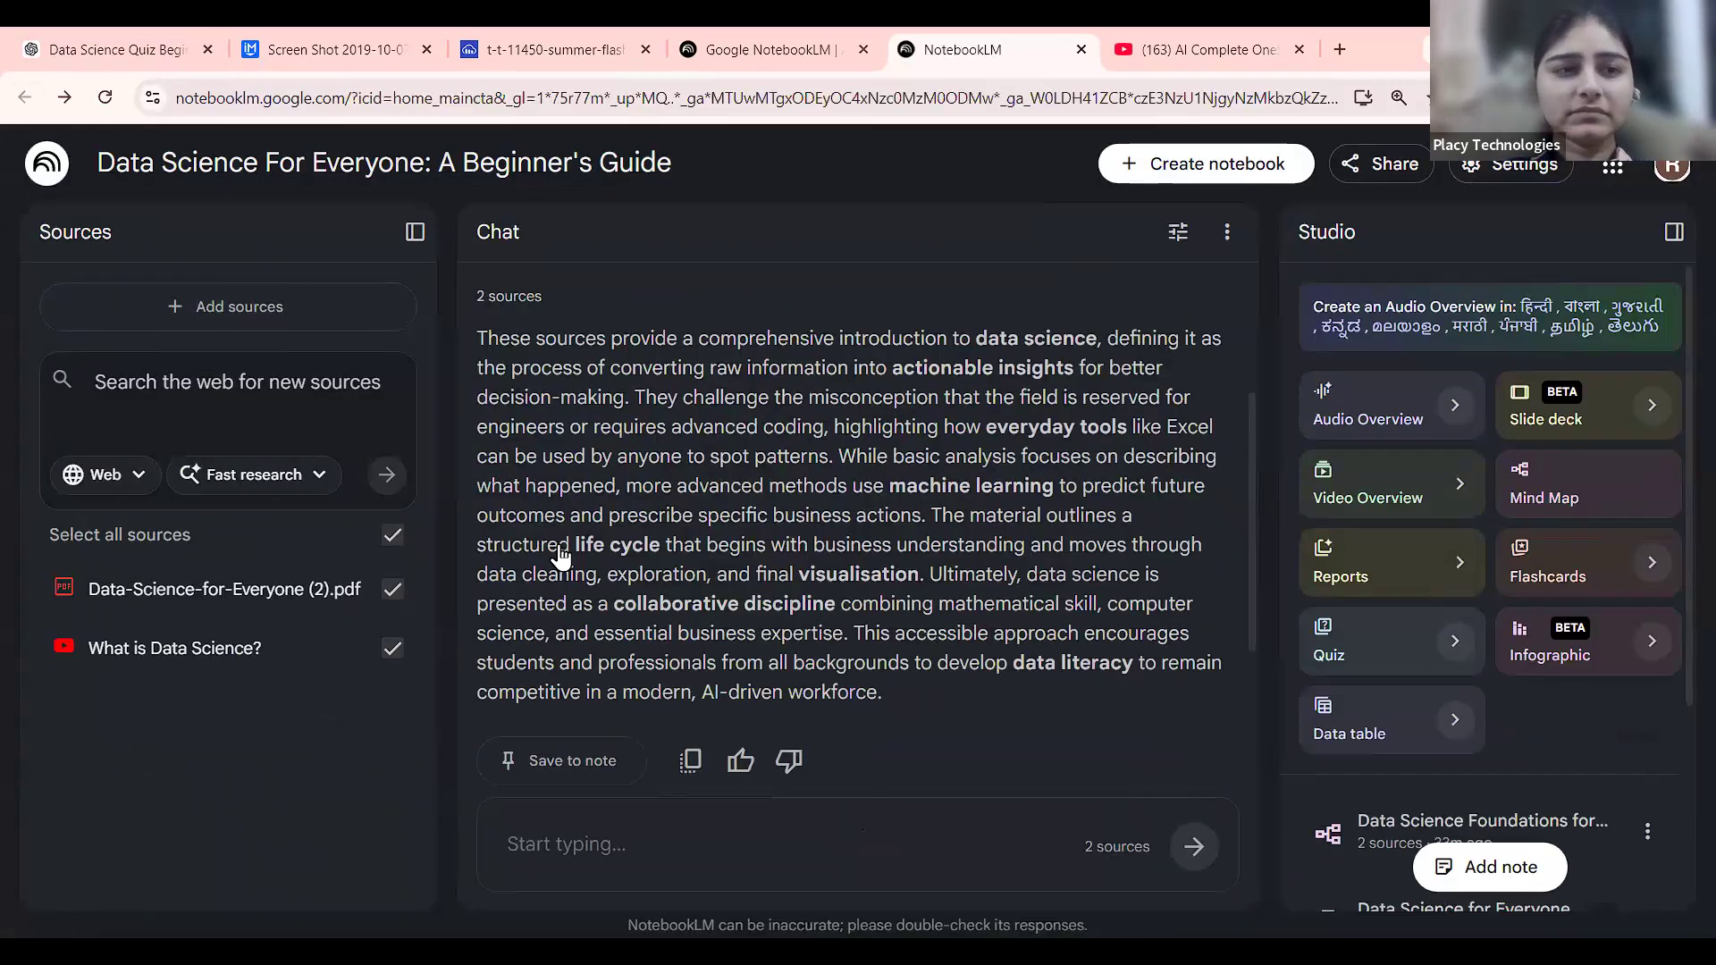
scroll(816, 588, down, 4)
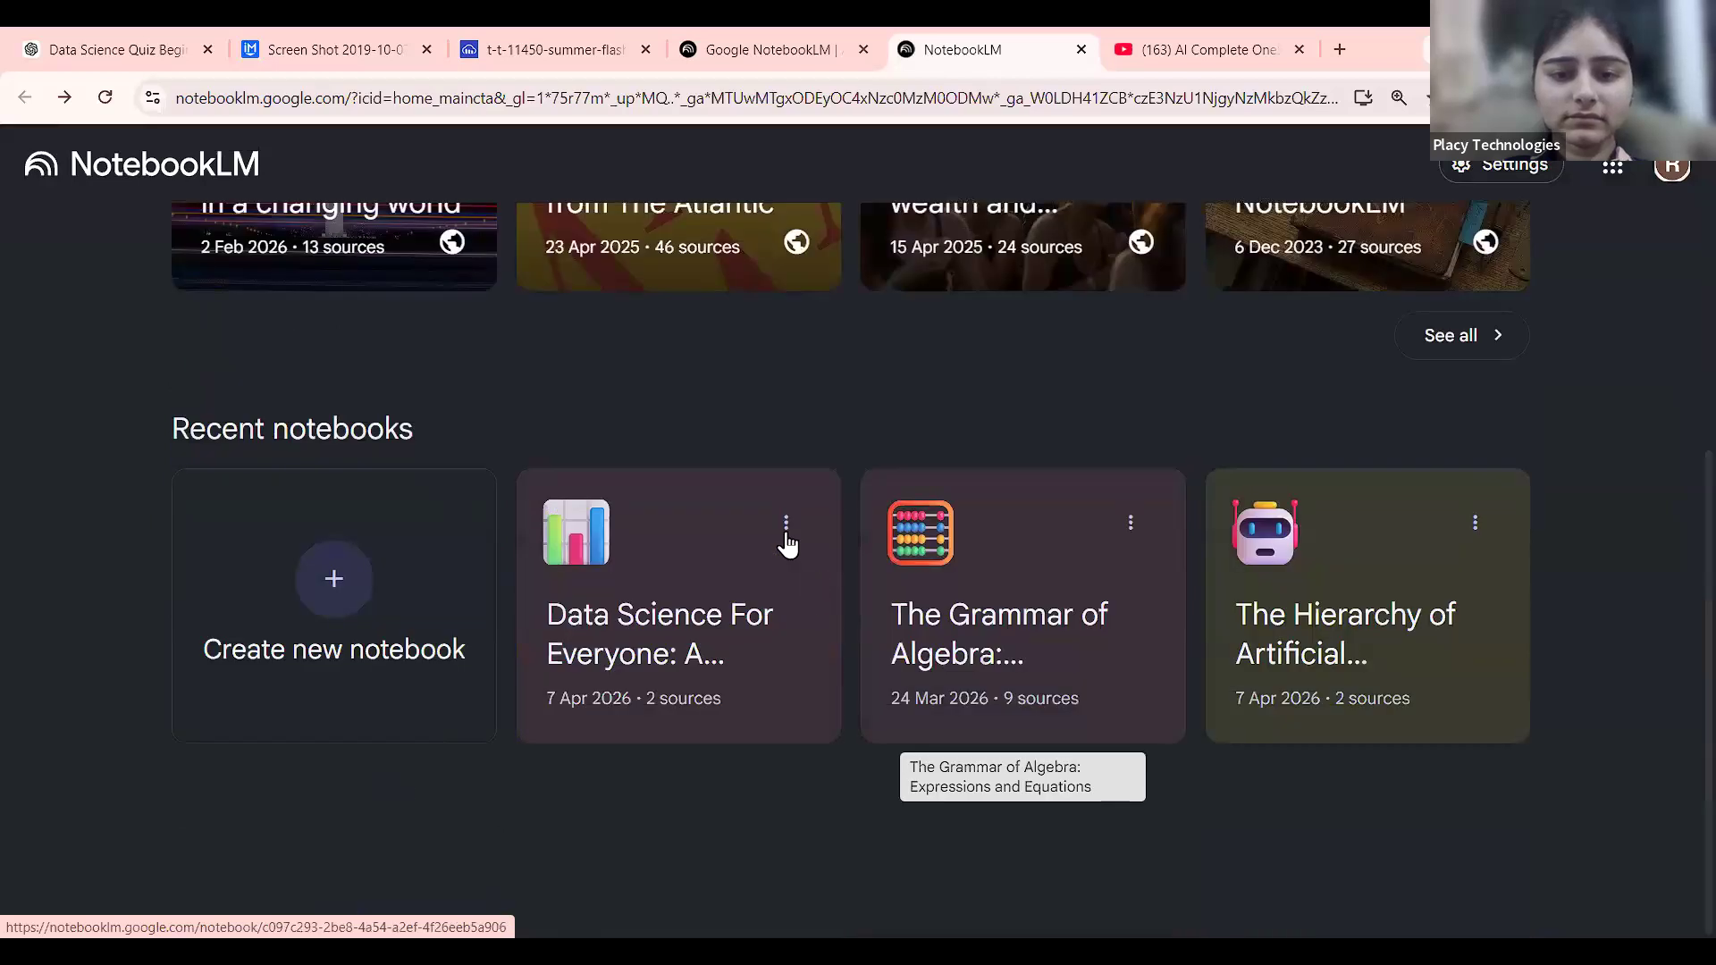
click(786, 523)
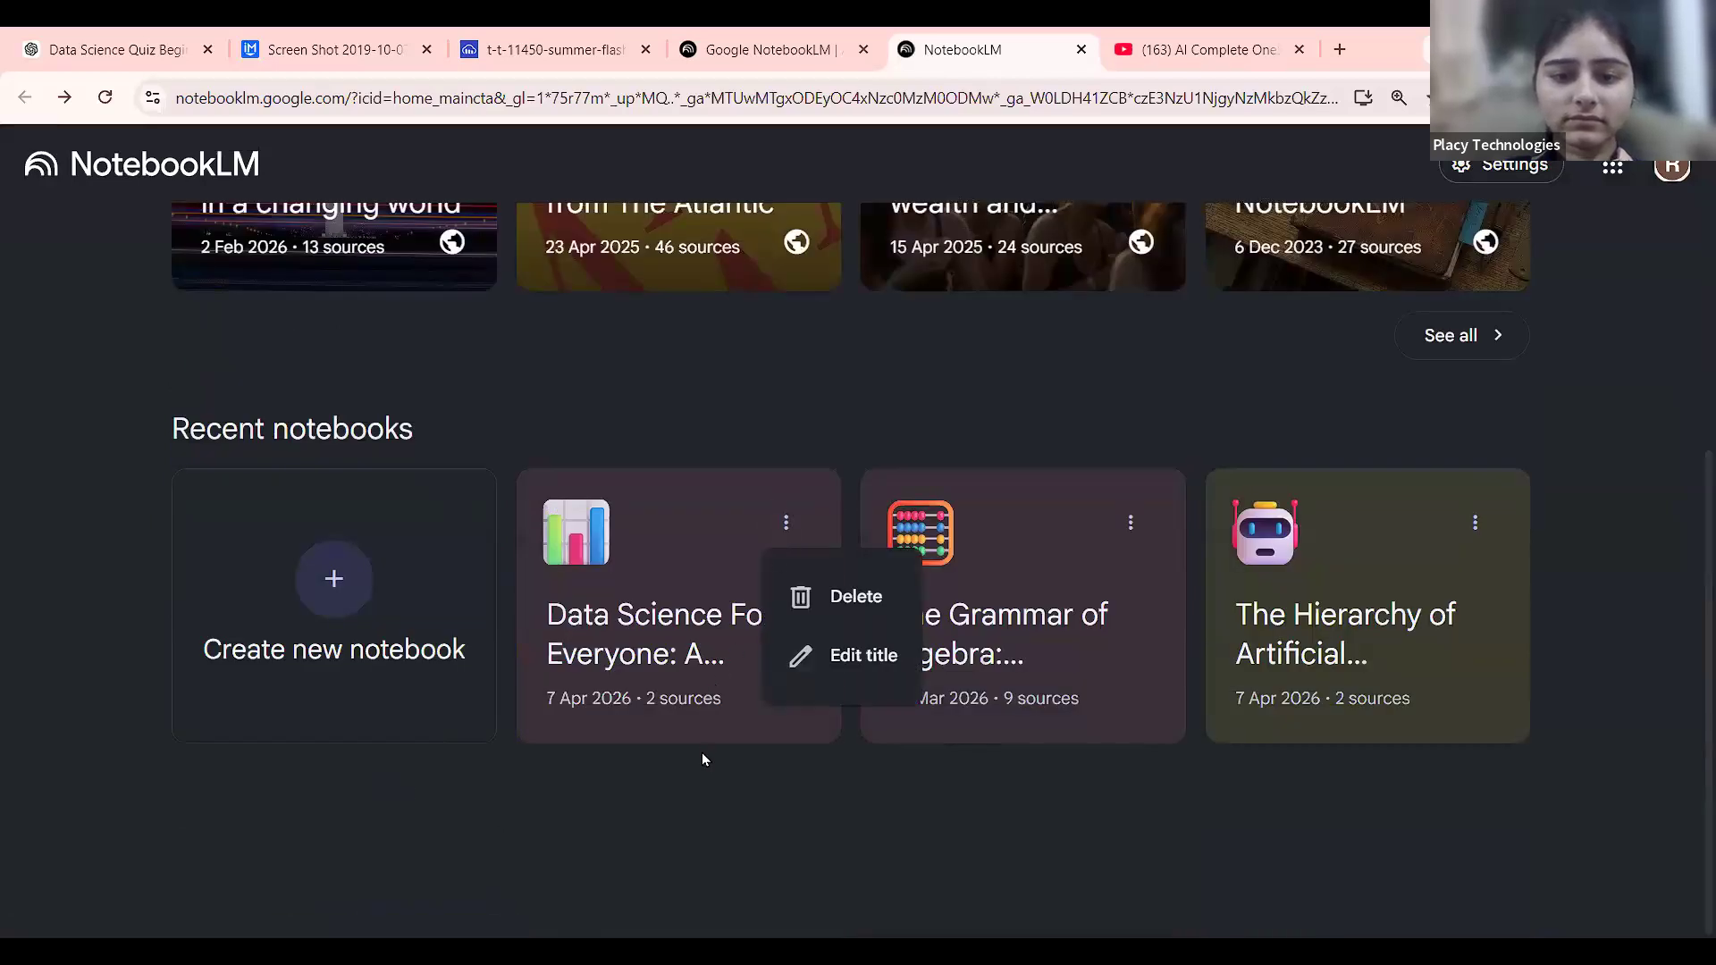
click(727, 598)
click(727, 597)
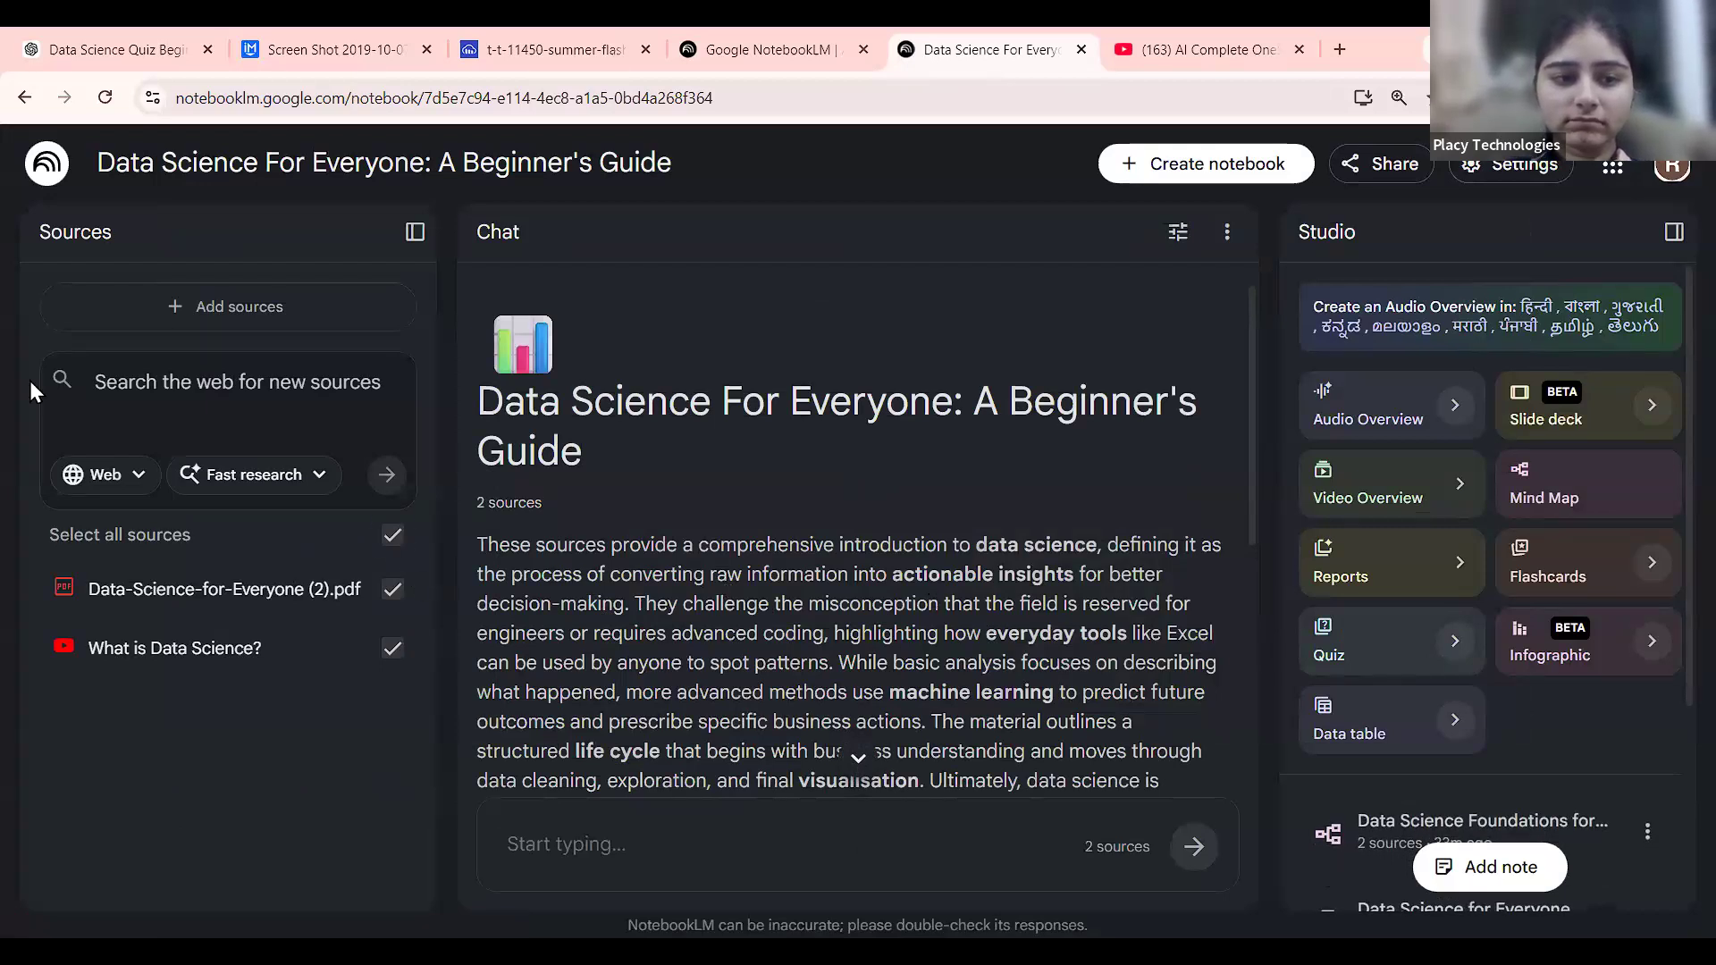
click(24, 97)
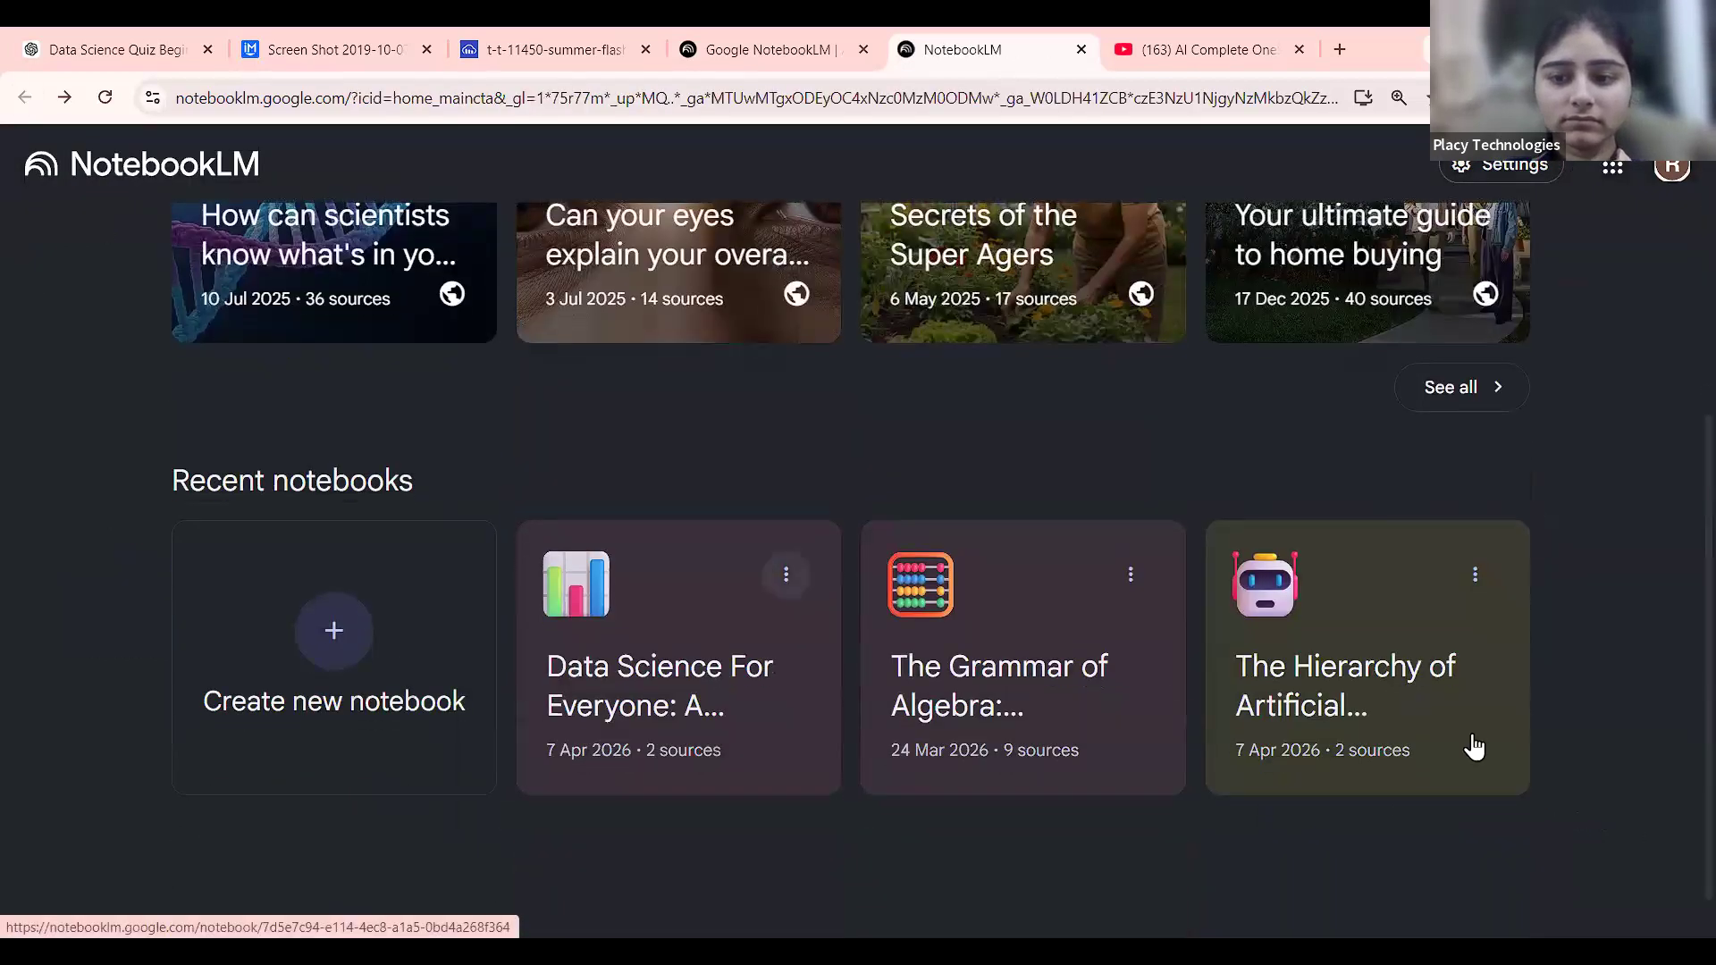
click(1472, 746)
scroll(1644, 876, down, 1)
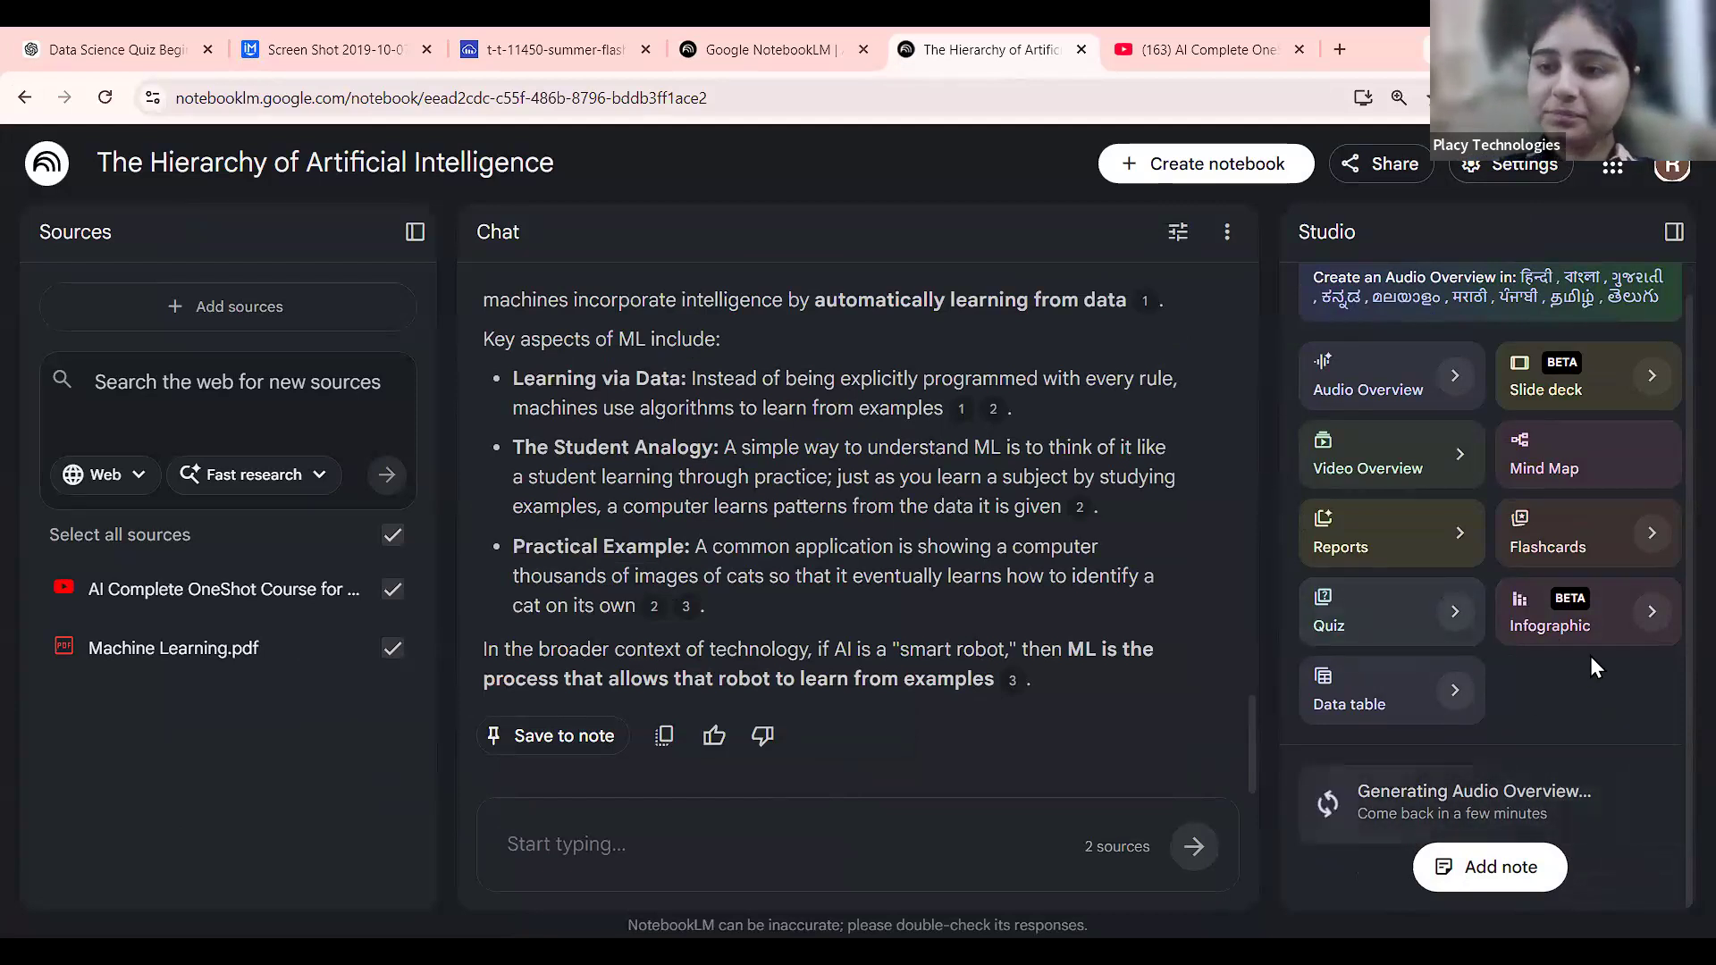
scroll(1590, 656, up, 5)
scroll(1502, 468, down, 4)
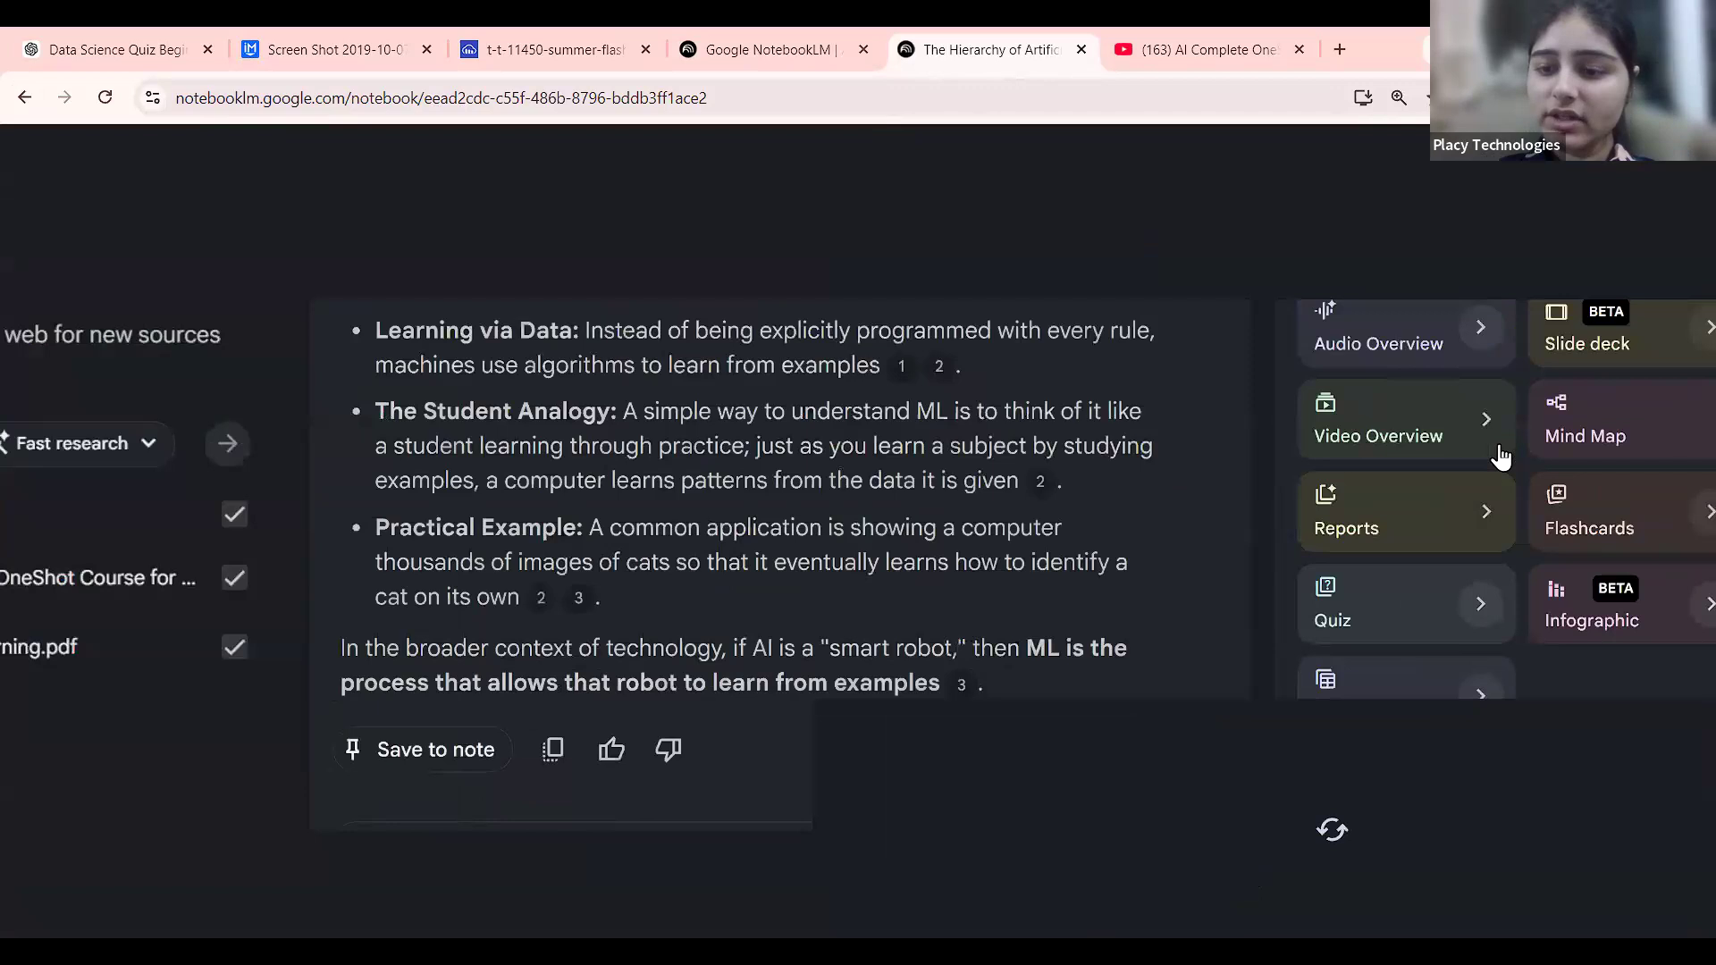
scroll(1502, 457, down, 3)
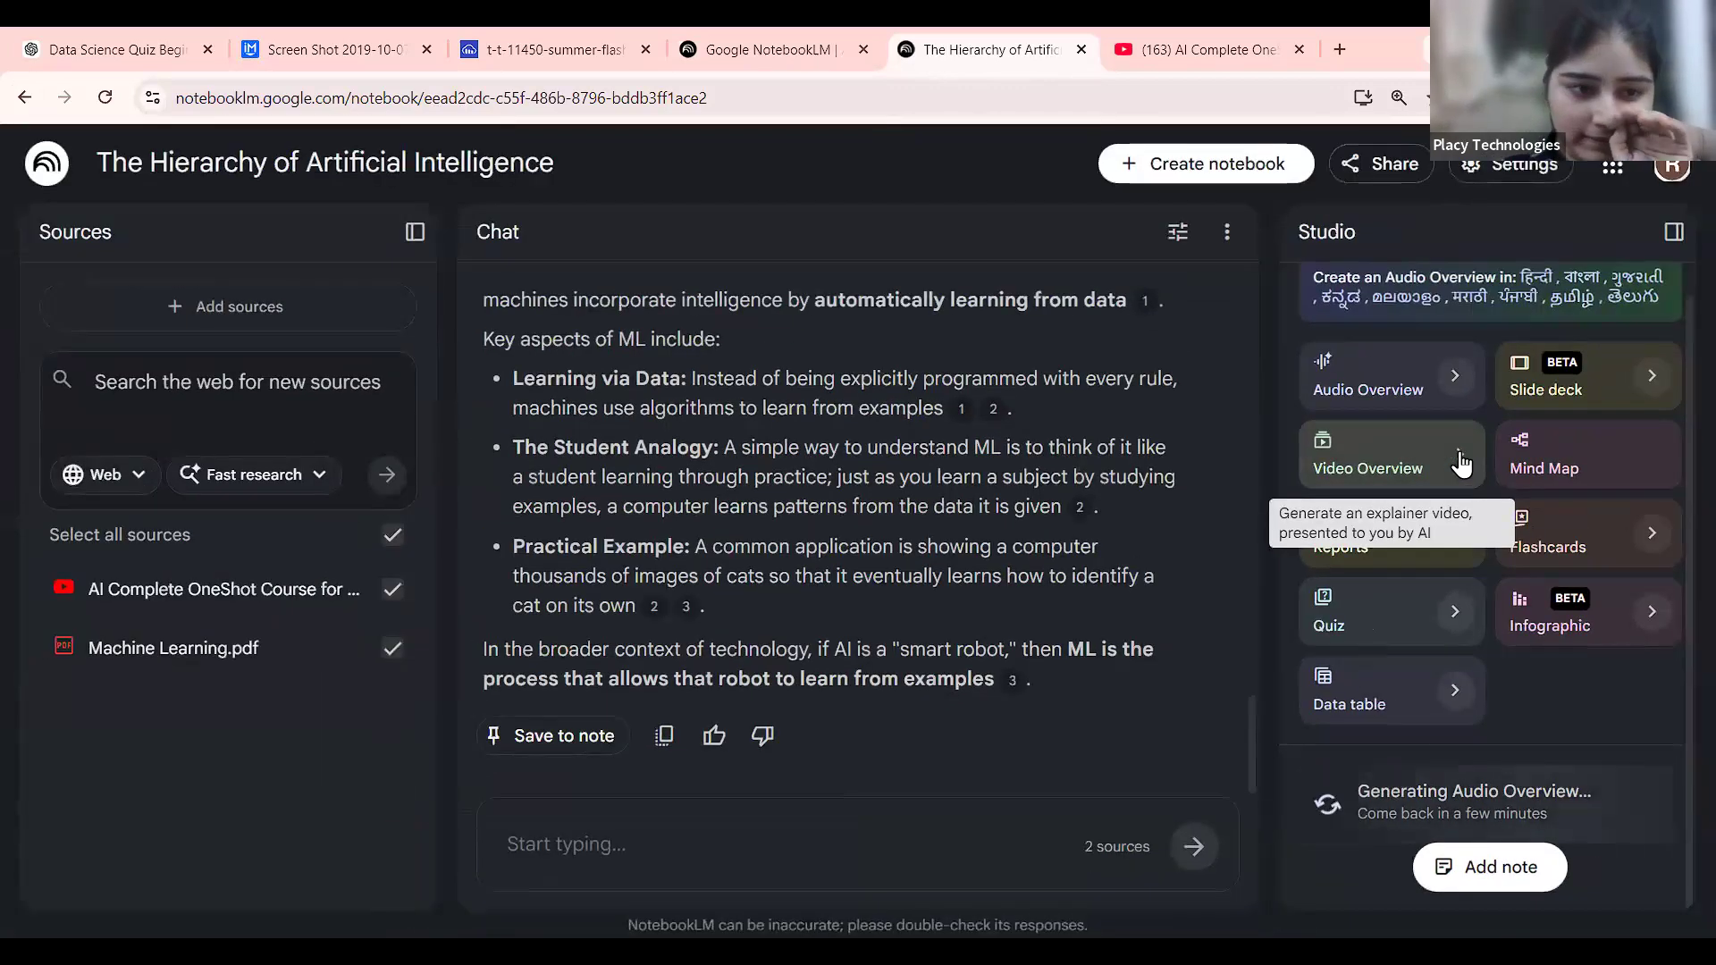
Set up a new Video Overview in Brief format with the Kawaii visual style.
click(1460, 457)
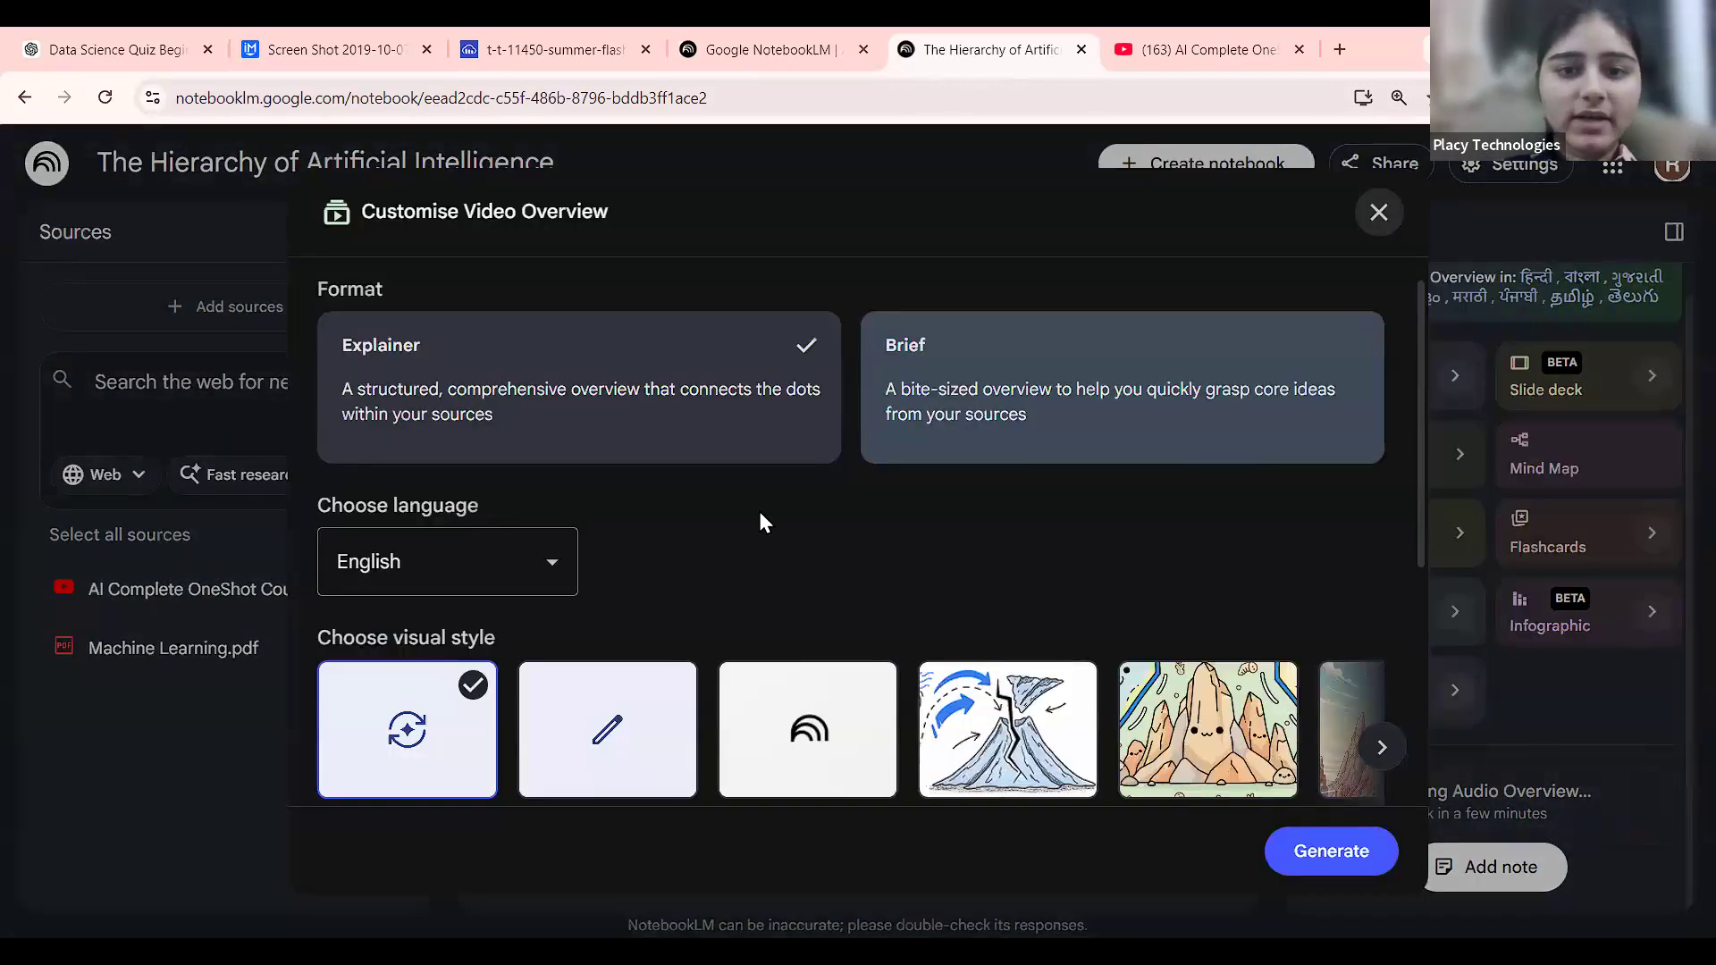
scroll(759, 523, down, 1)
click(976, 345)
scroll(507, 610, up, 1)
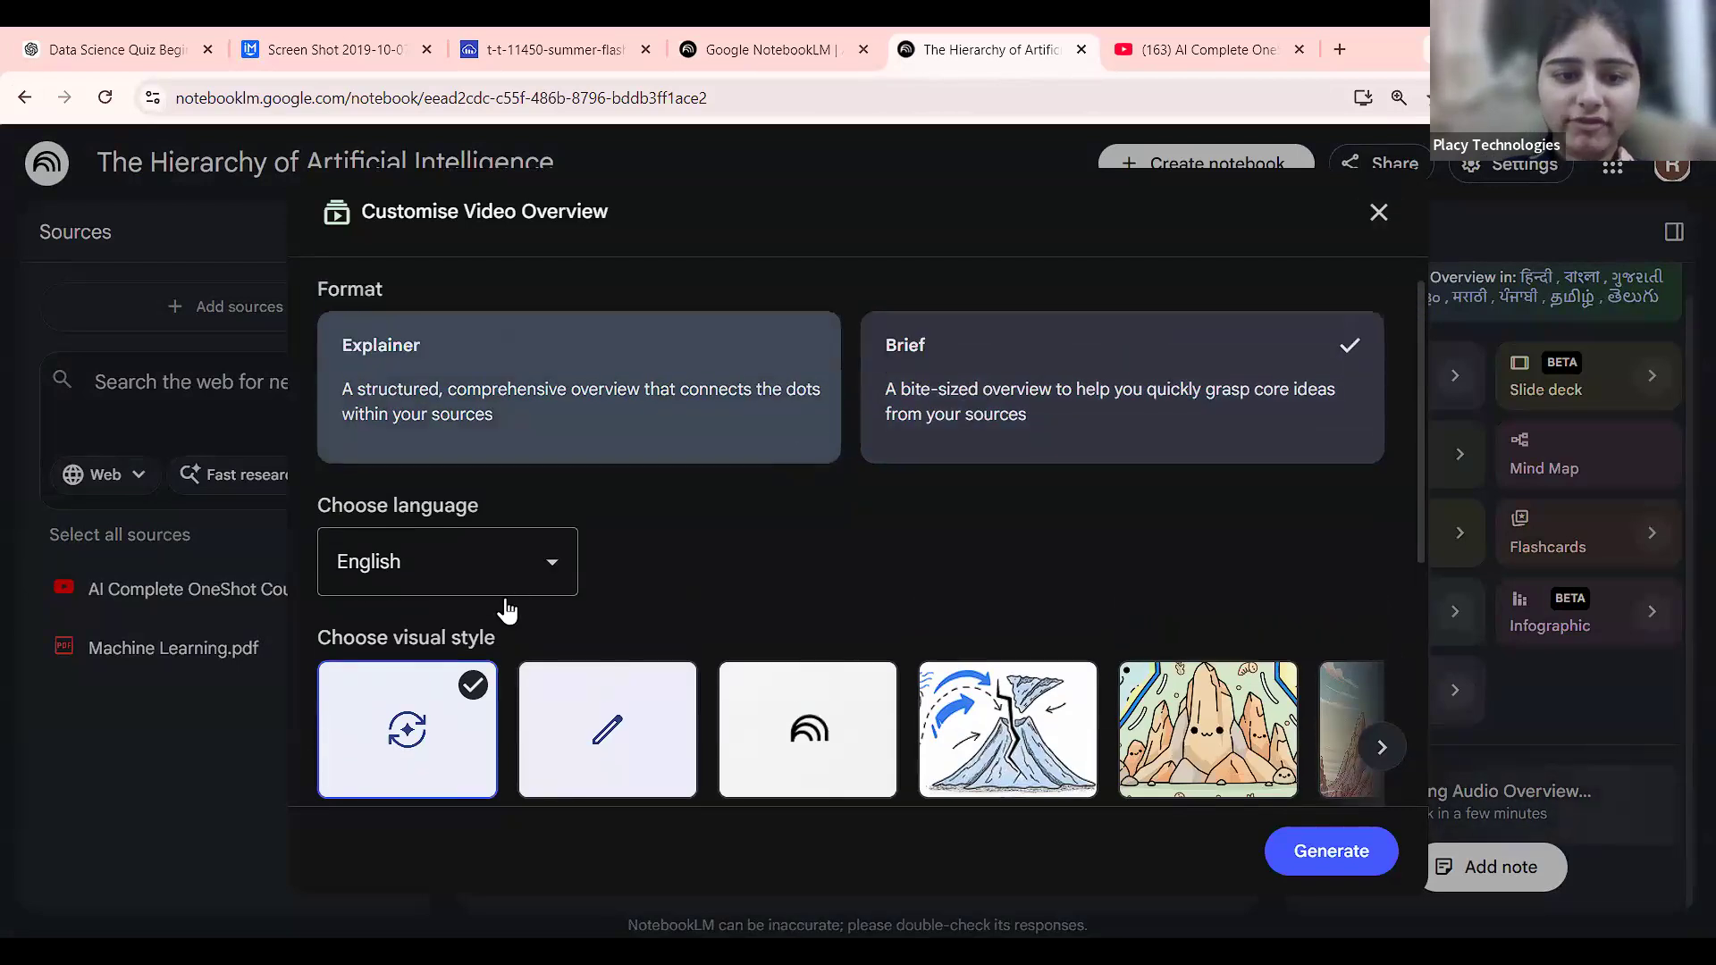
scroll(628, 551, down, 4)
scroll(1001, 469, right, 3)
scroll(1001, 469, right, 5)
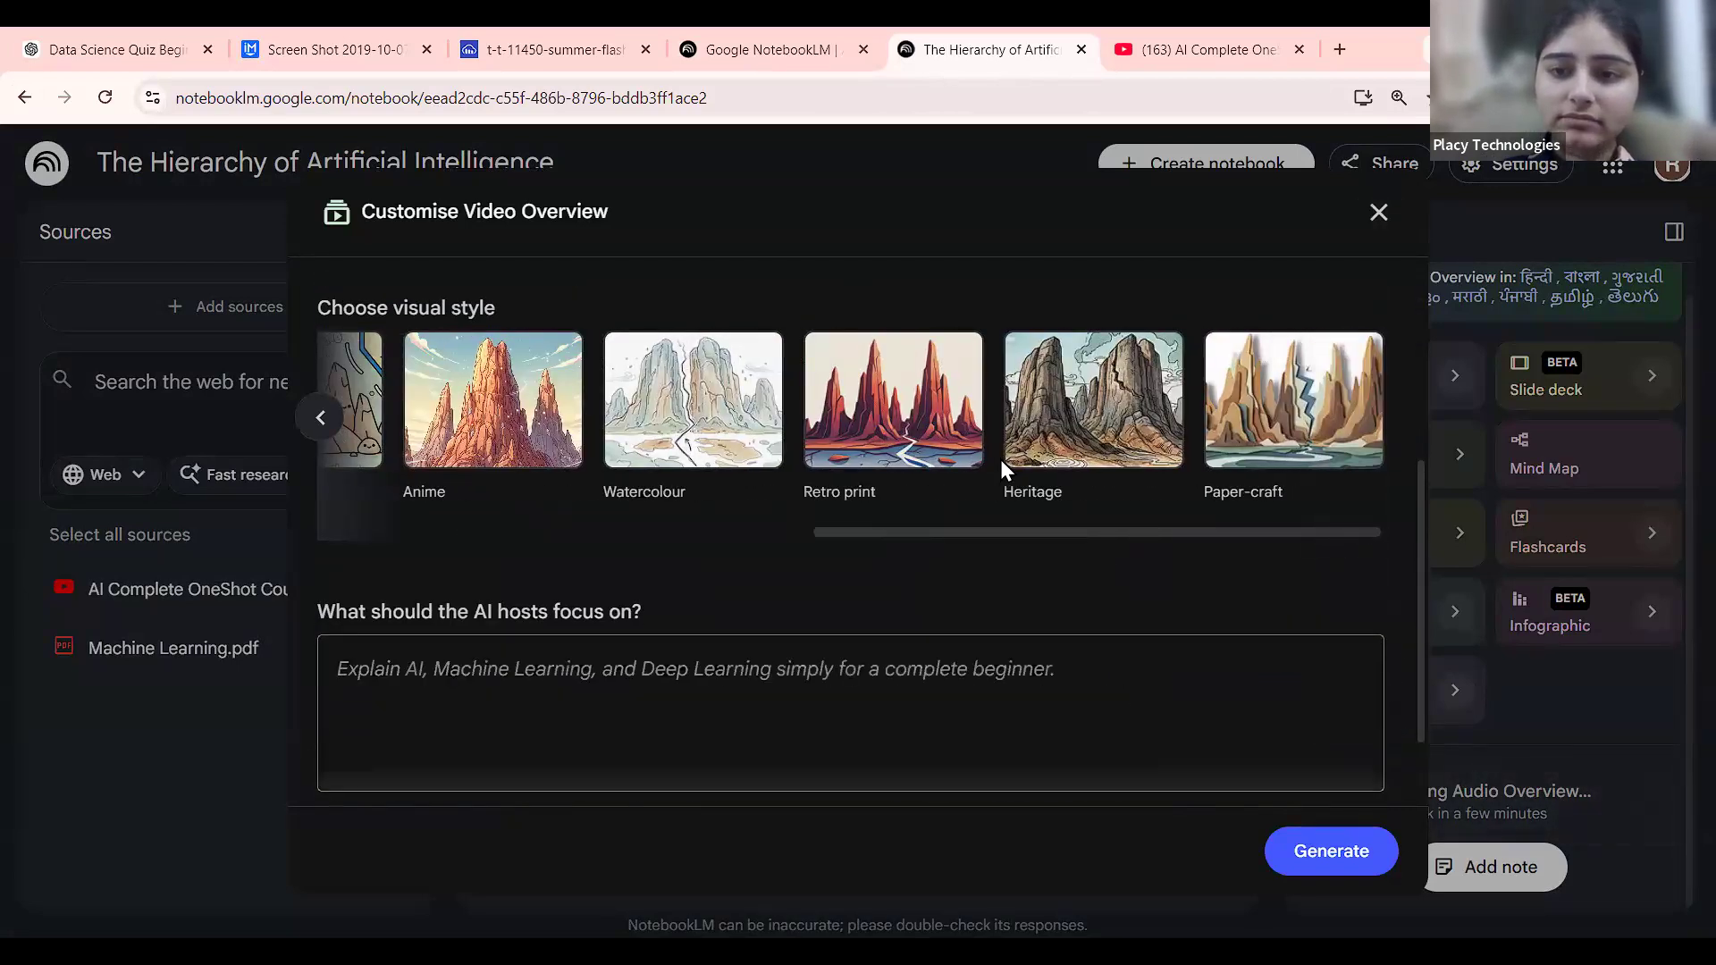
scroll(1001, 465, left, 5)
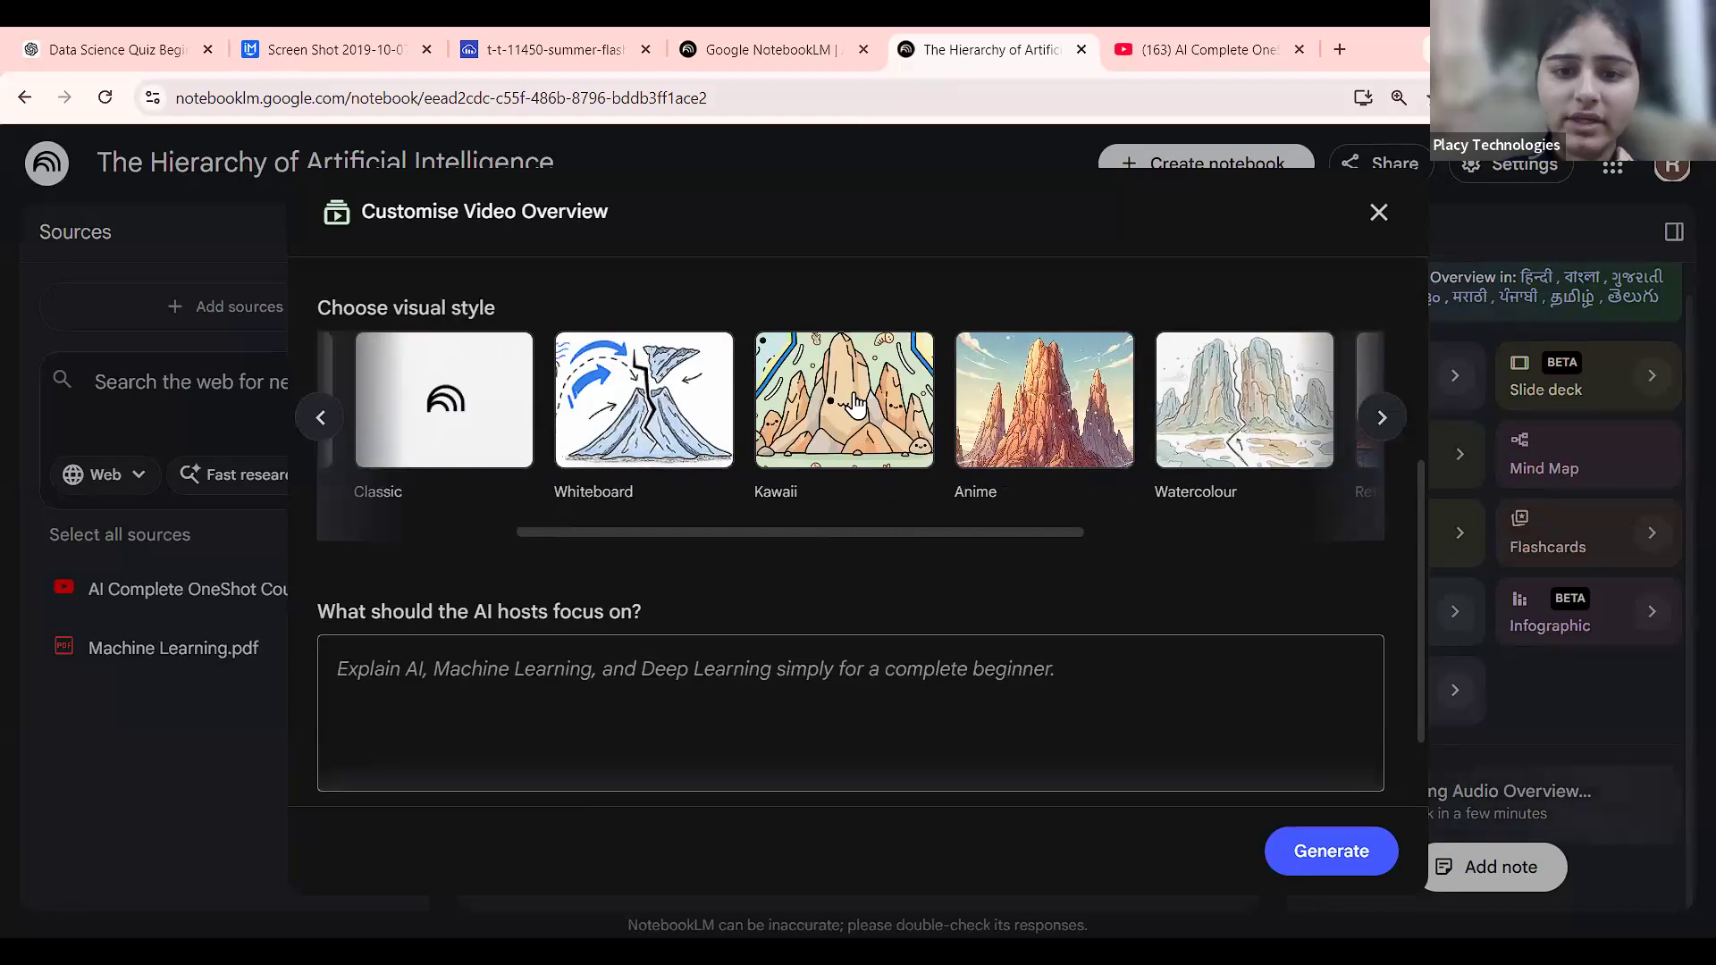
click(856, 404)
Use the suggested beginner AI, Machine Learning and Deep Learning focus plus Practical Examples, then generate.
click(706, 676)
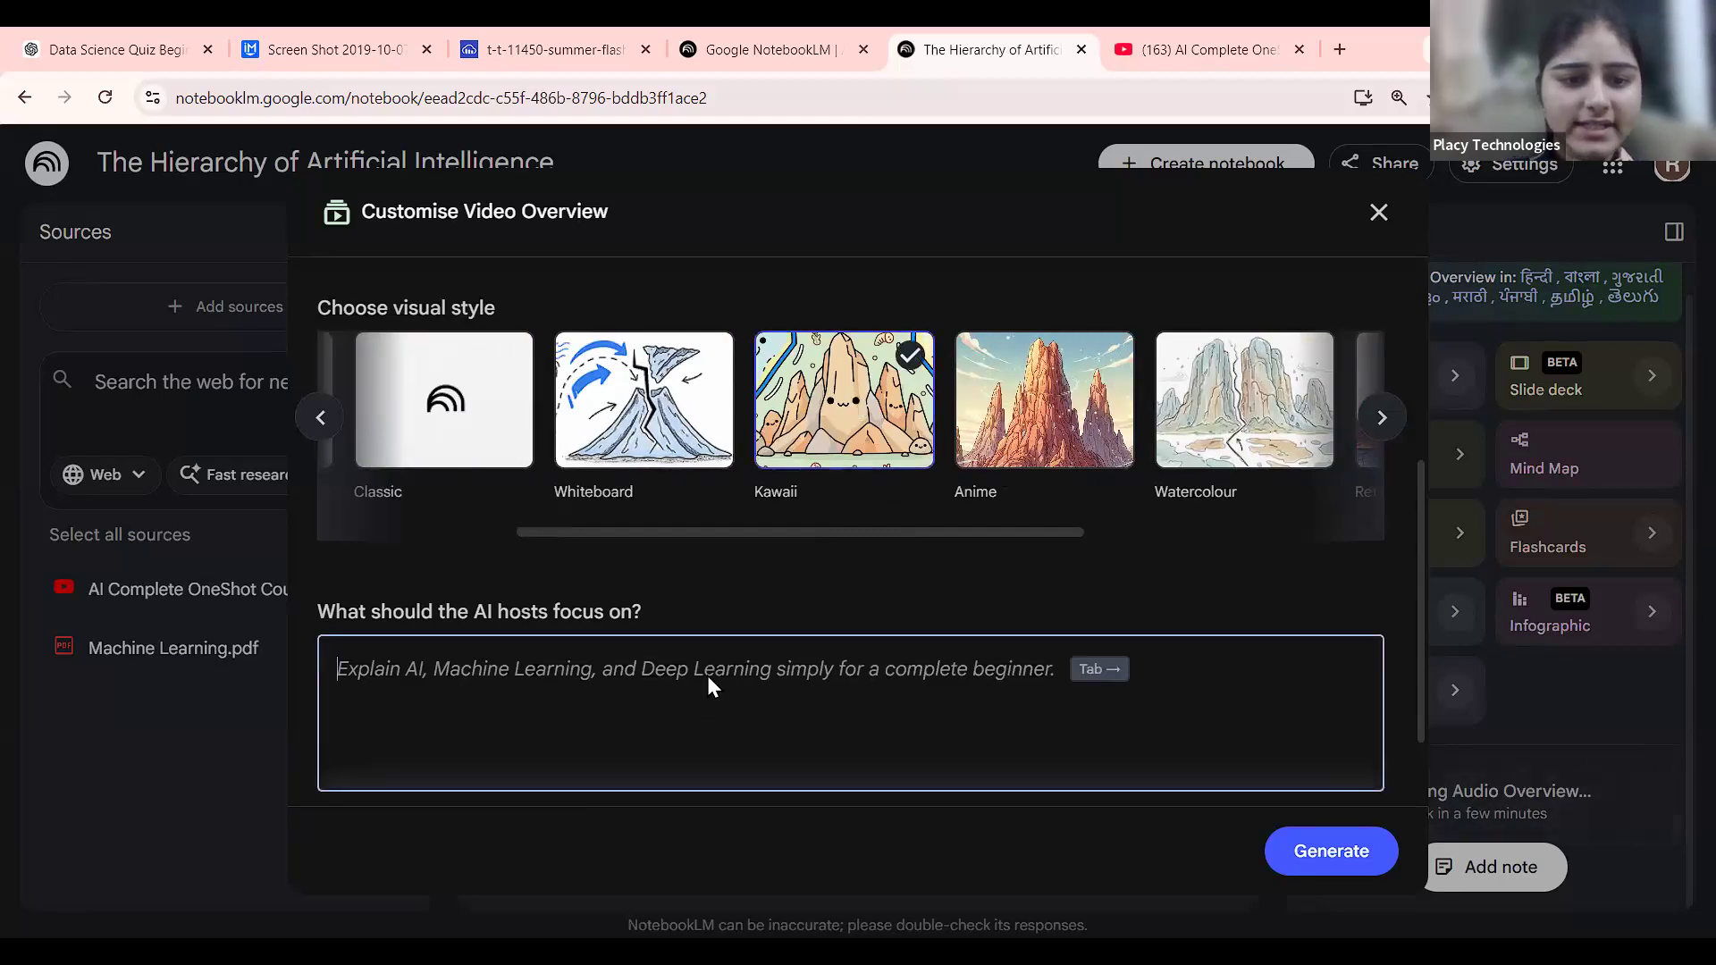
scroll(706, 675, down, 1)
click(498, 735)
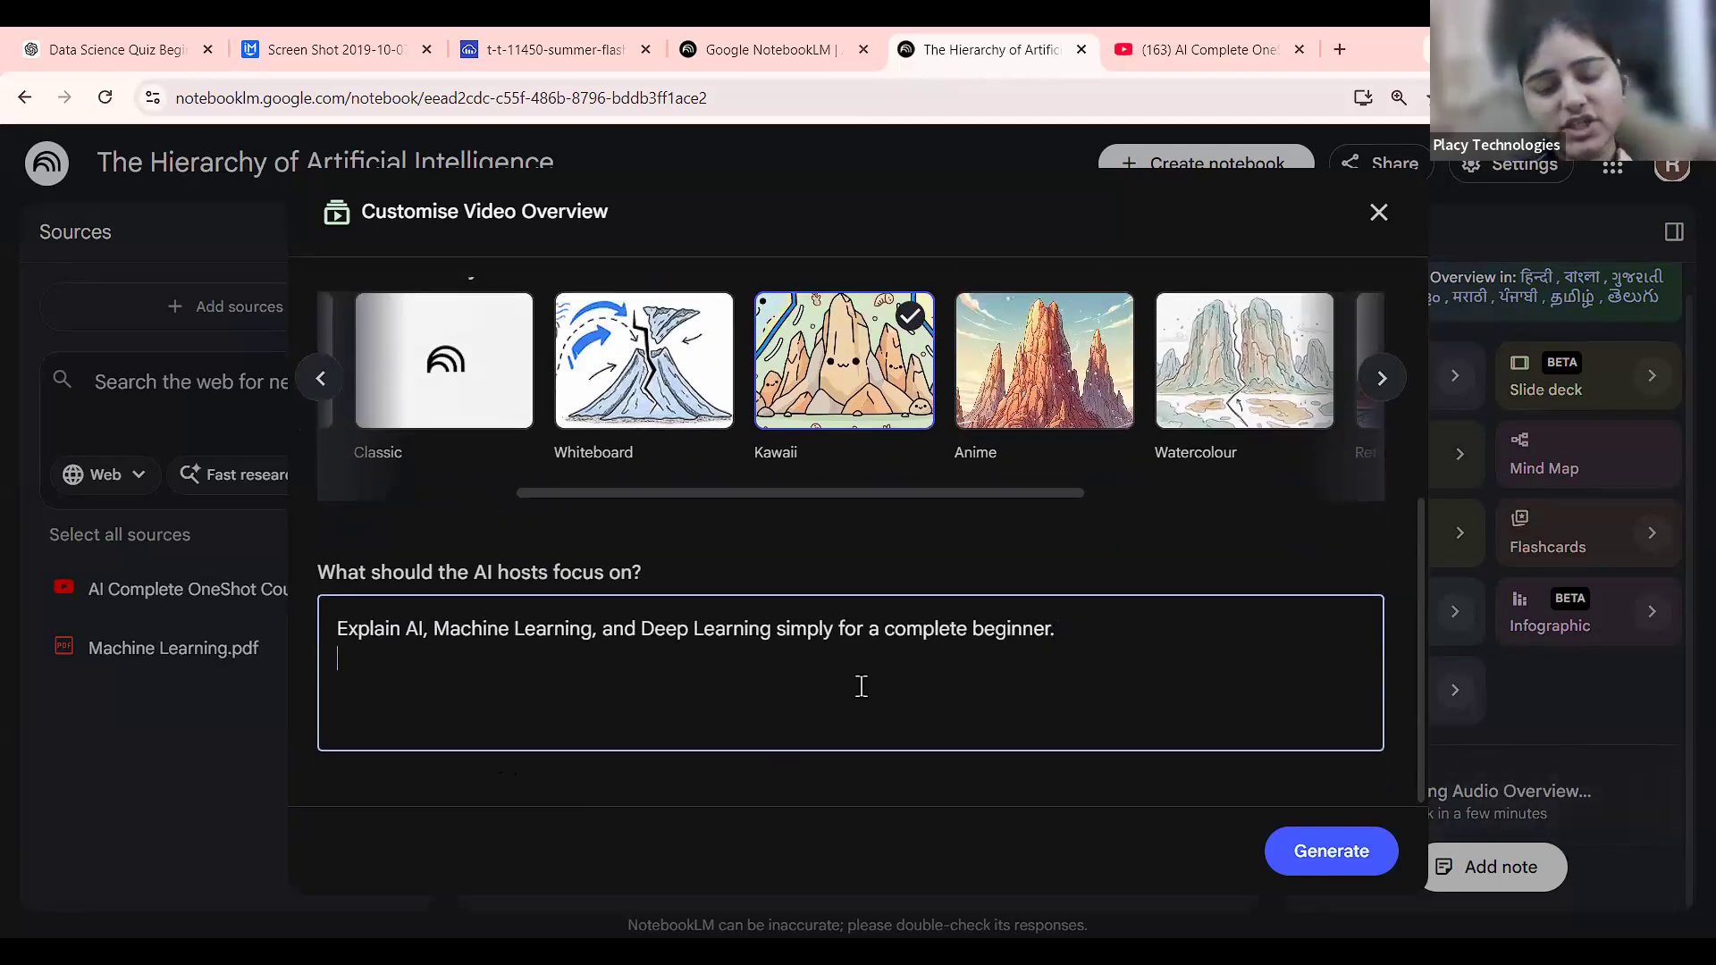
key(Return)
text(d)
scroll(862, 690, down, 1)
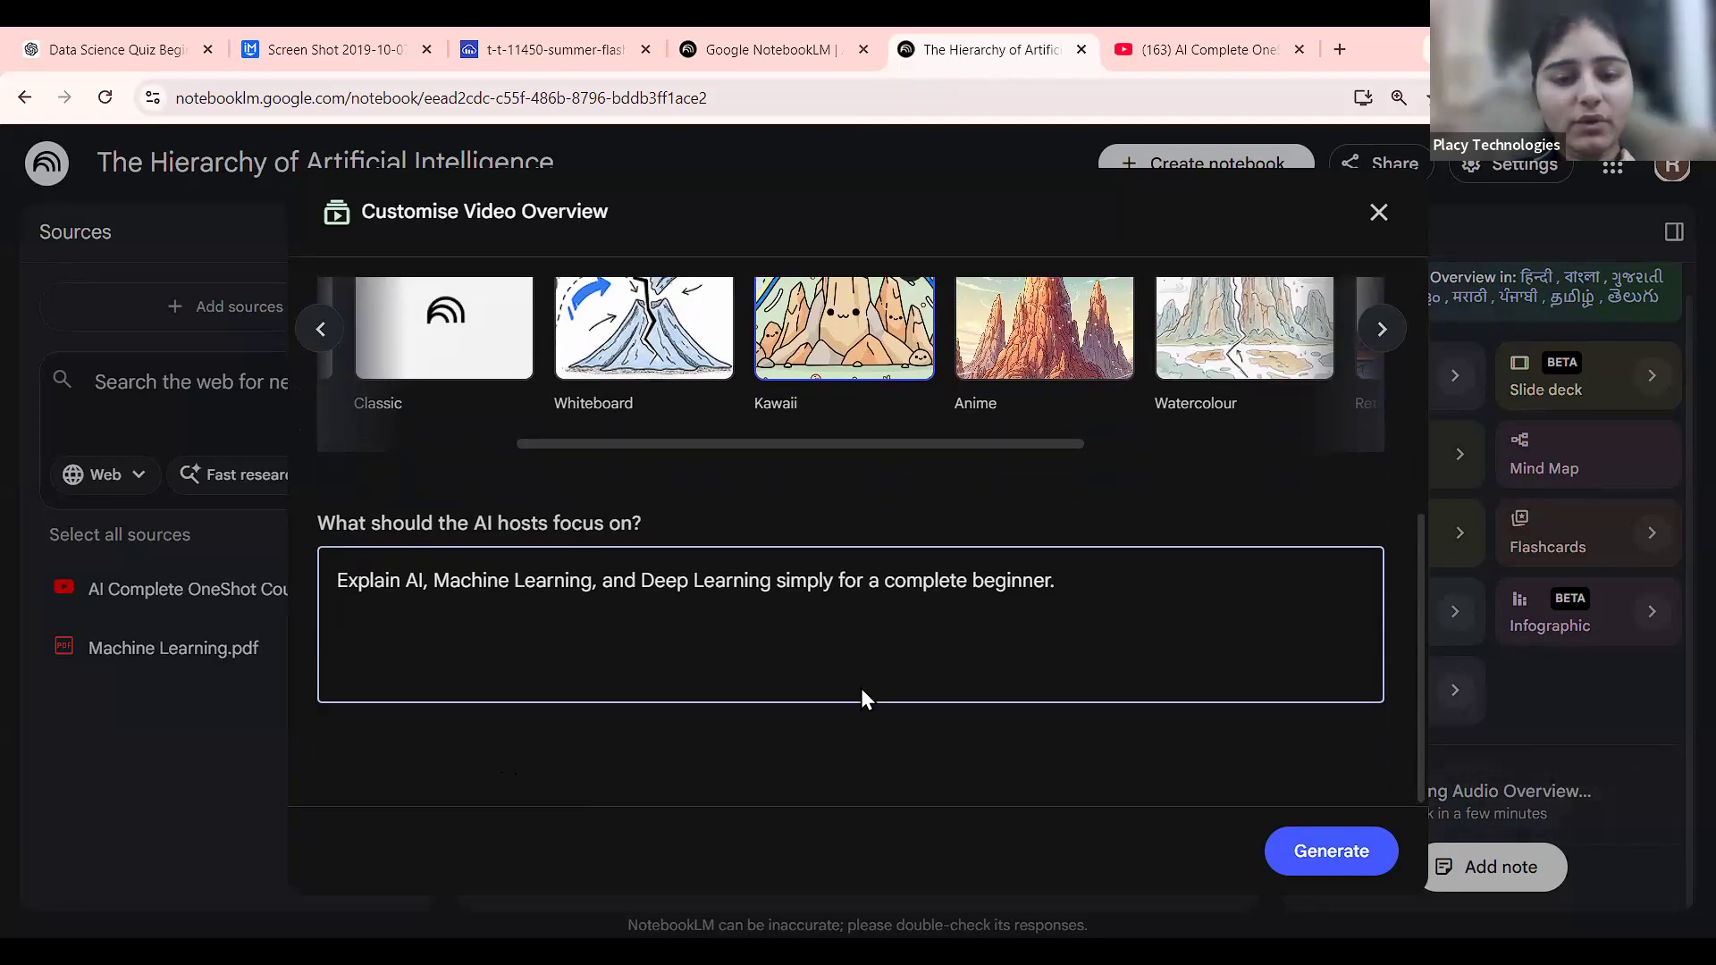
click(462, 733)
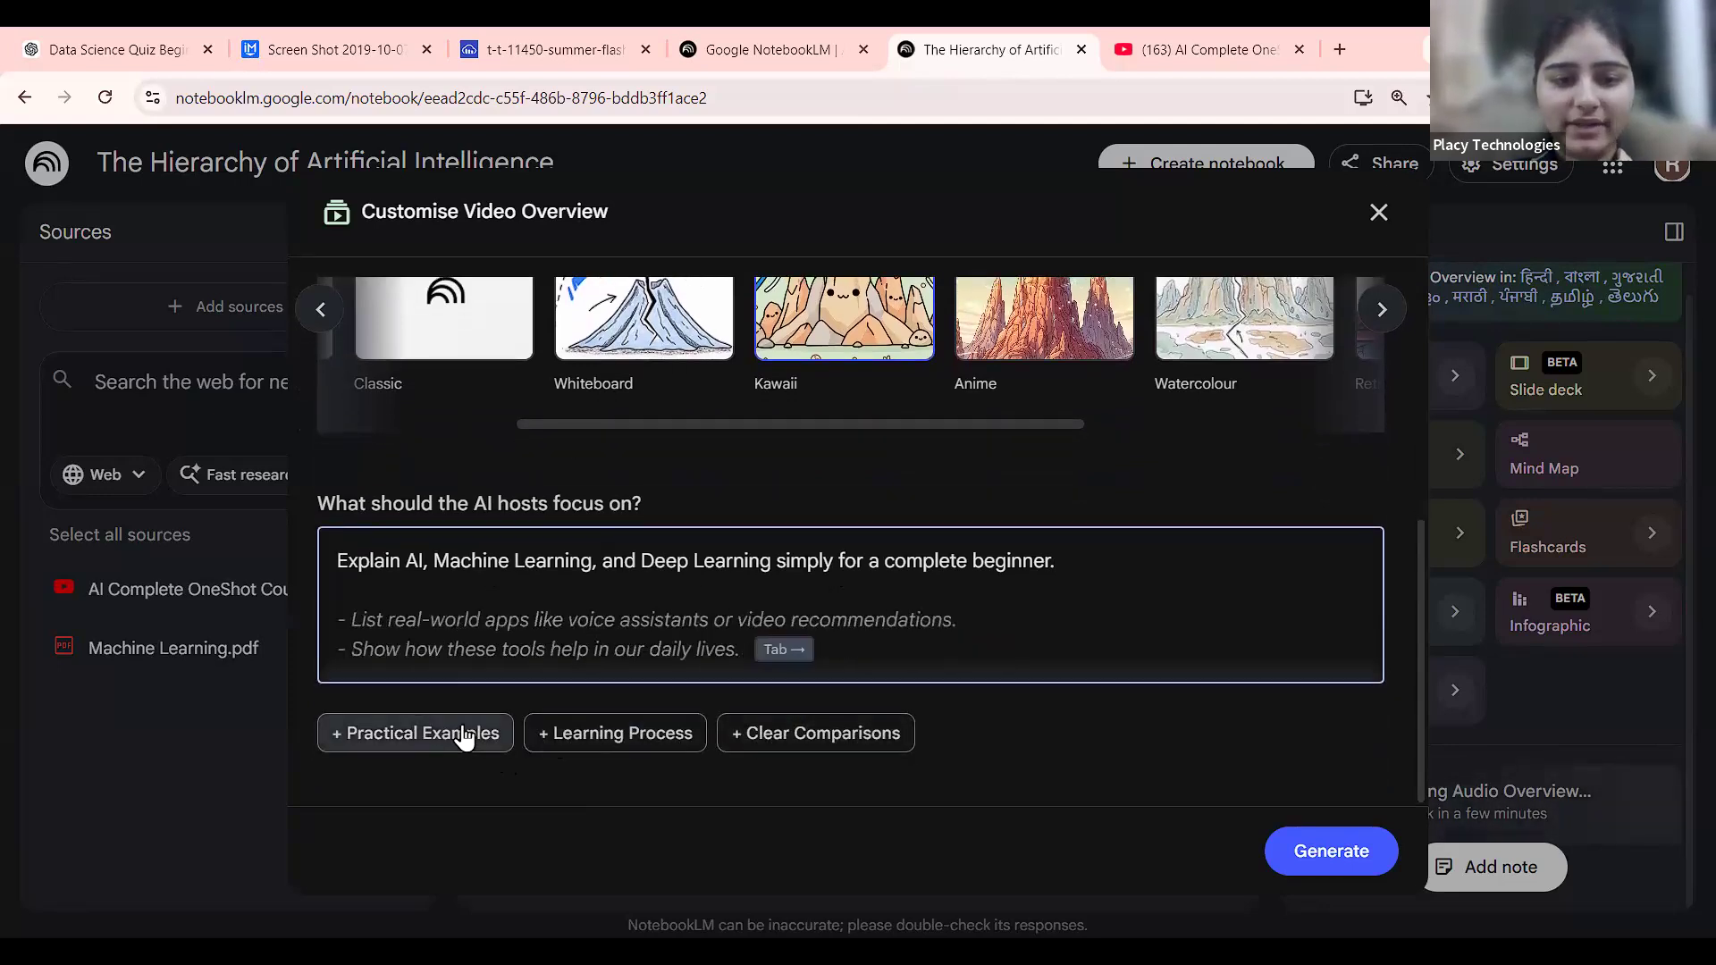
click(1347, 857)
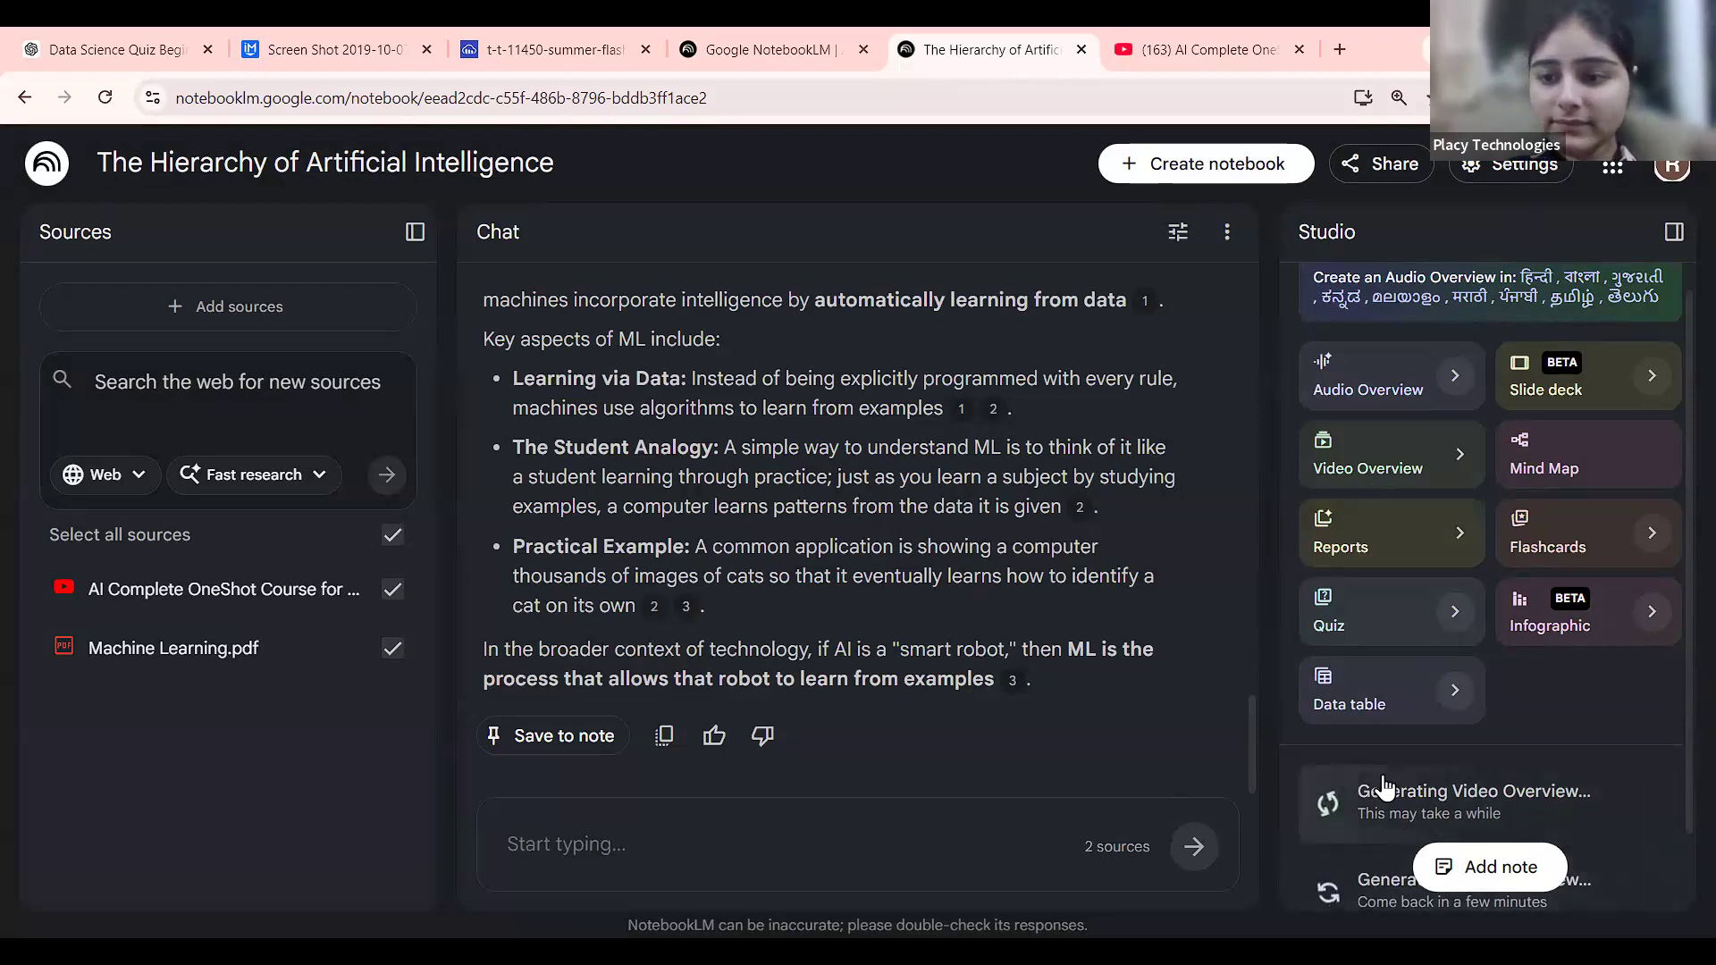
scroll(1394, 826, down, 1)
scroll(1394, 827, down, 1)
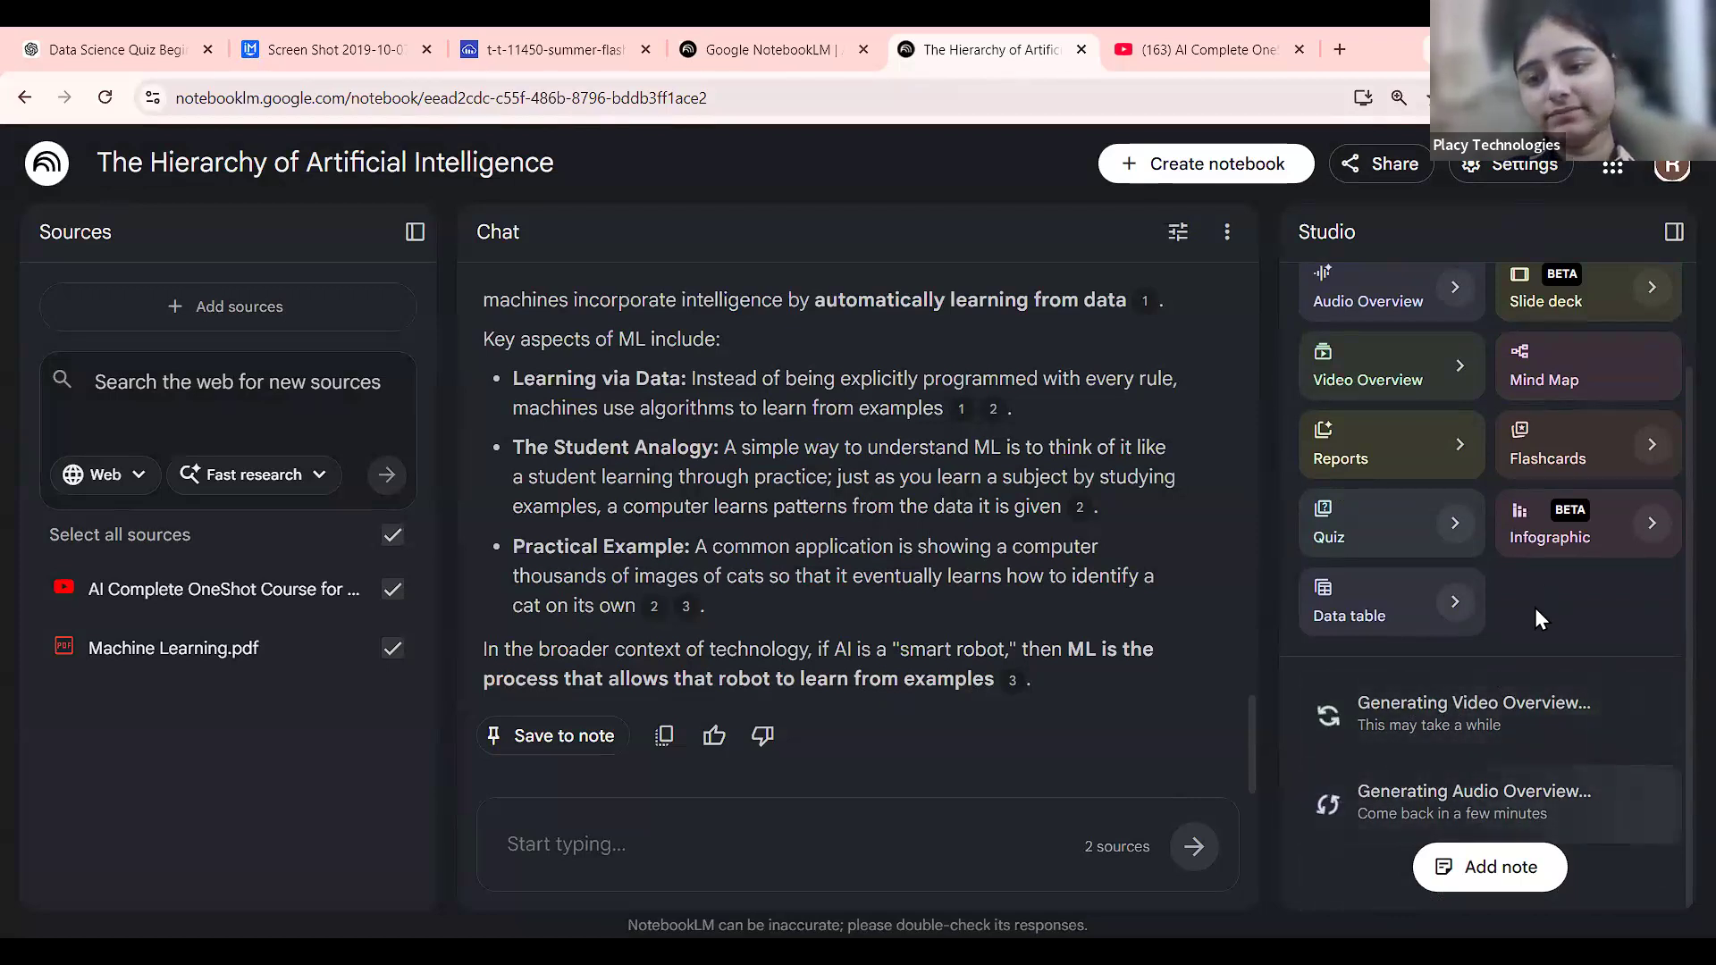
Set up a new quiz with Fewer questions and Easy difficulty, ready for a topic.
click(1455, 517)
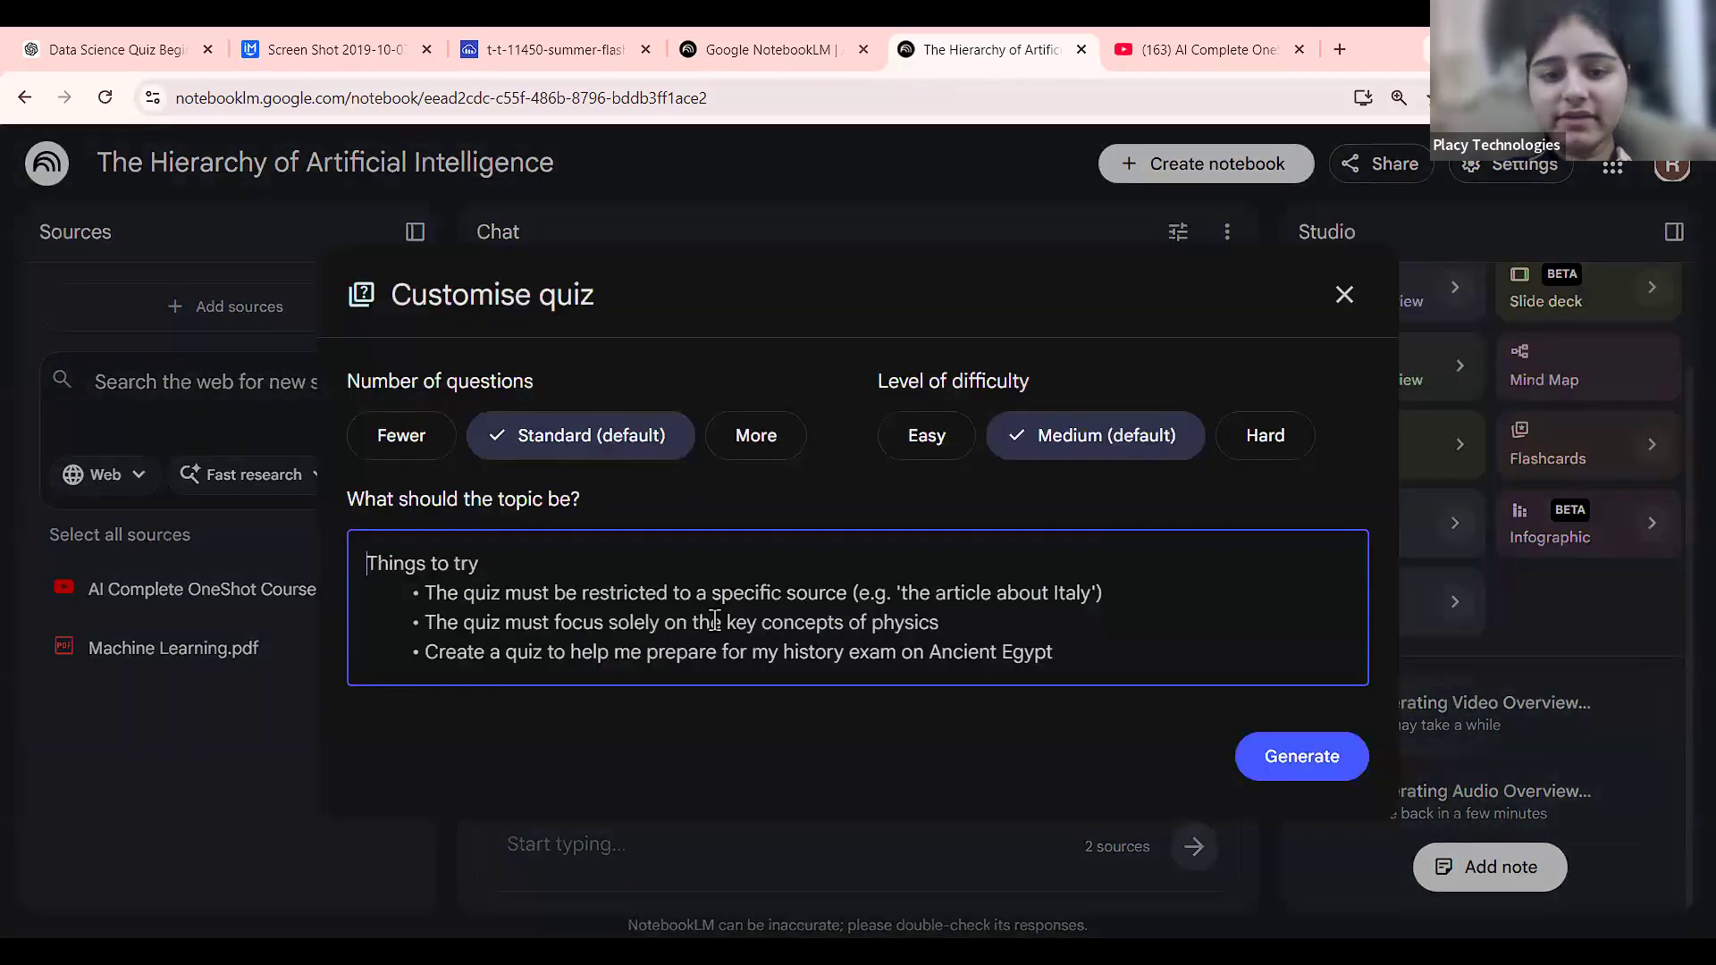
click(424, 438)
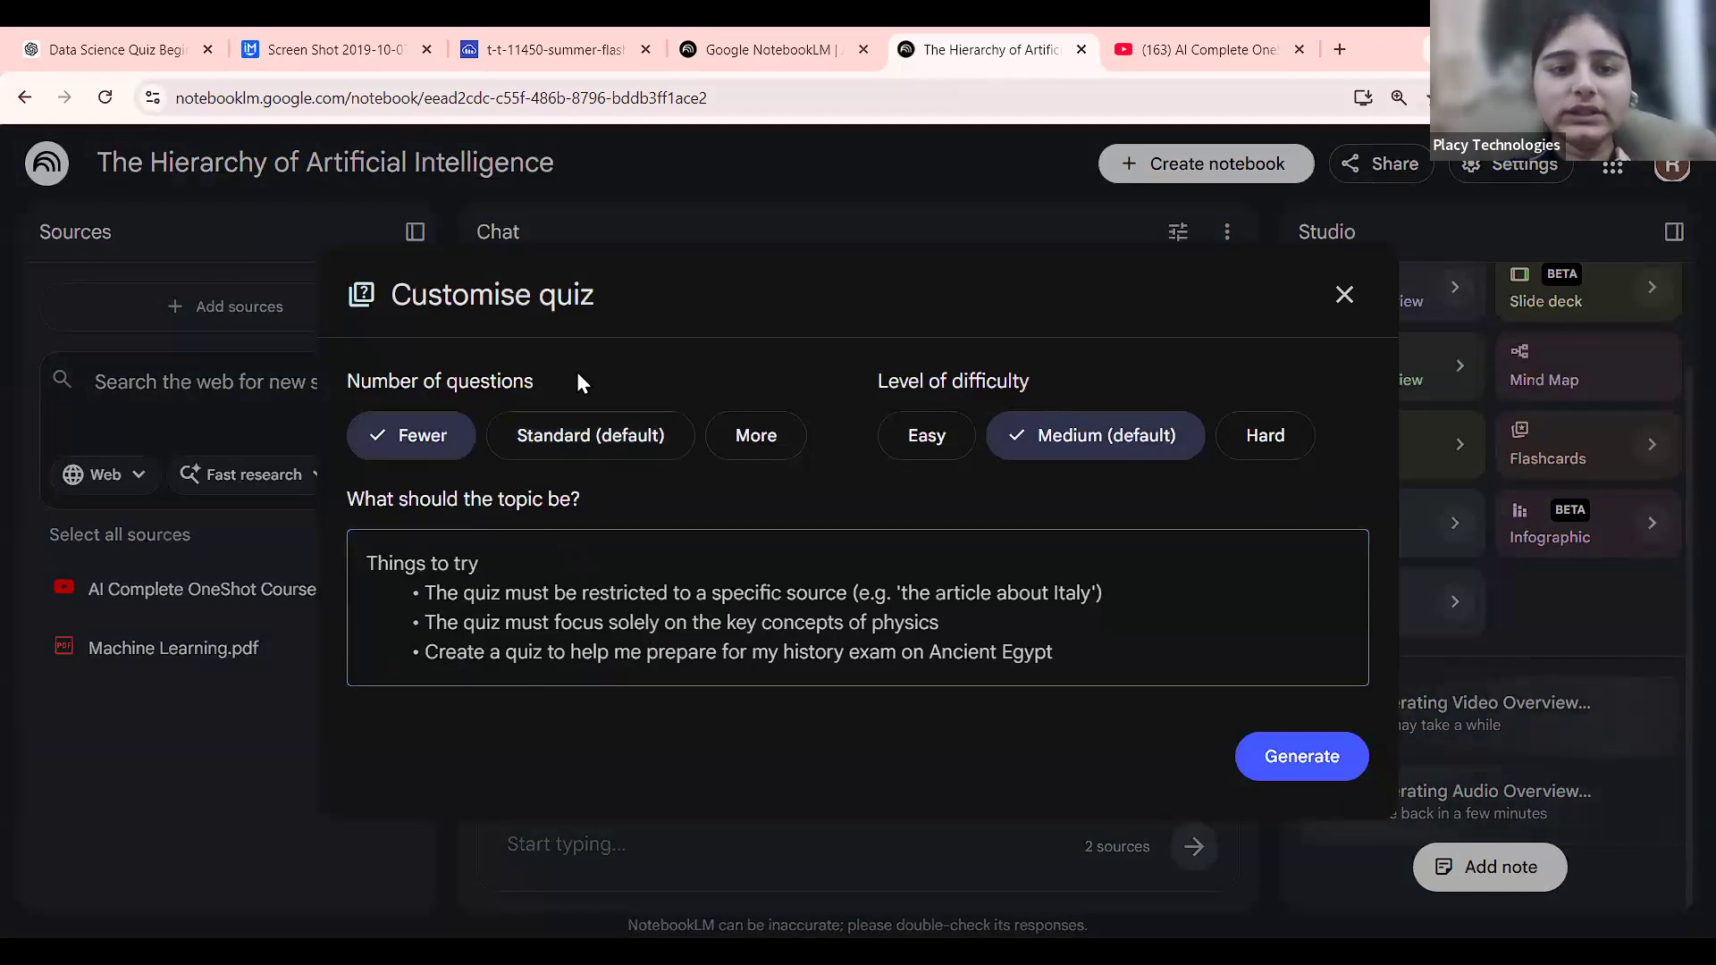
click(935, 444)
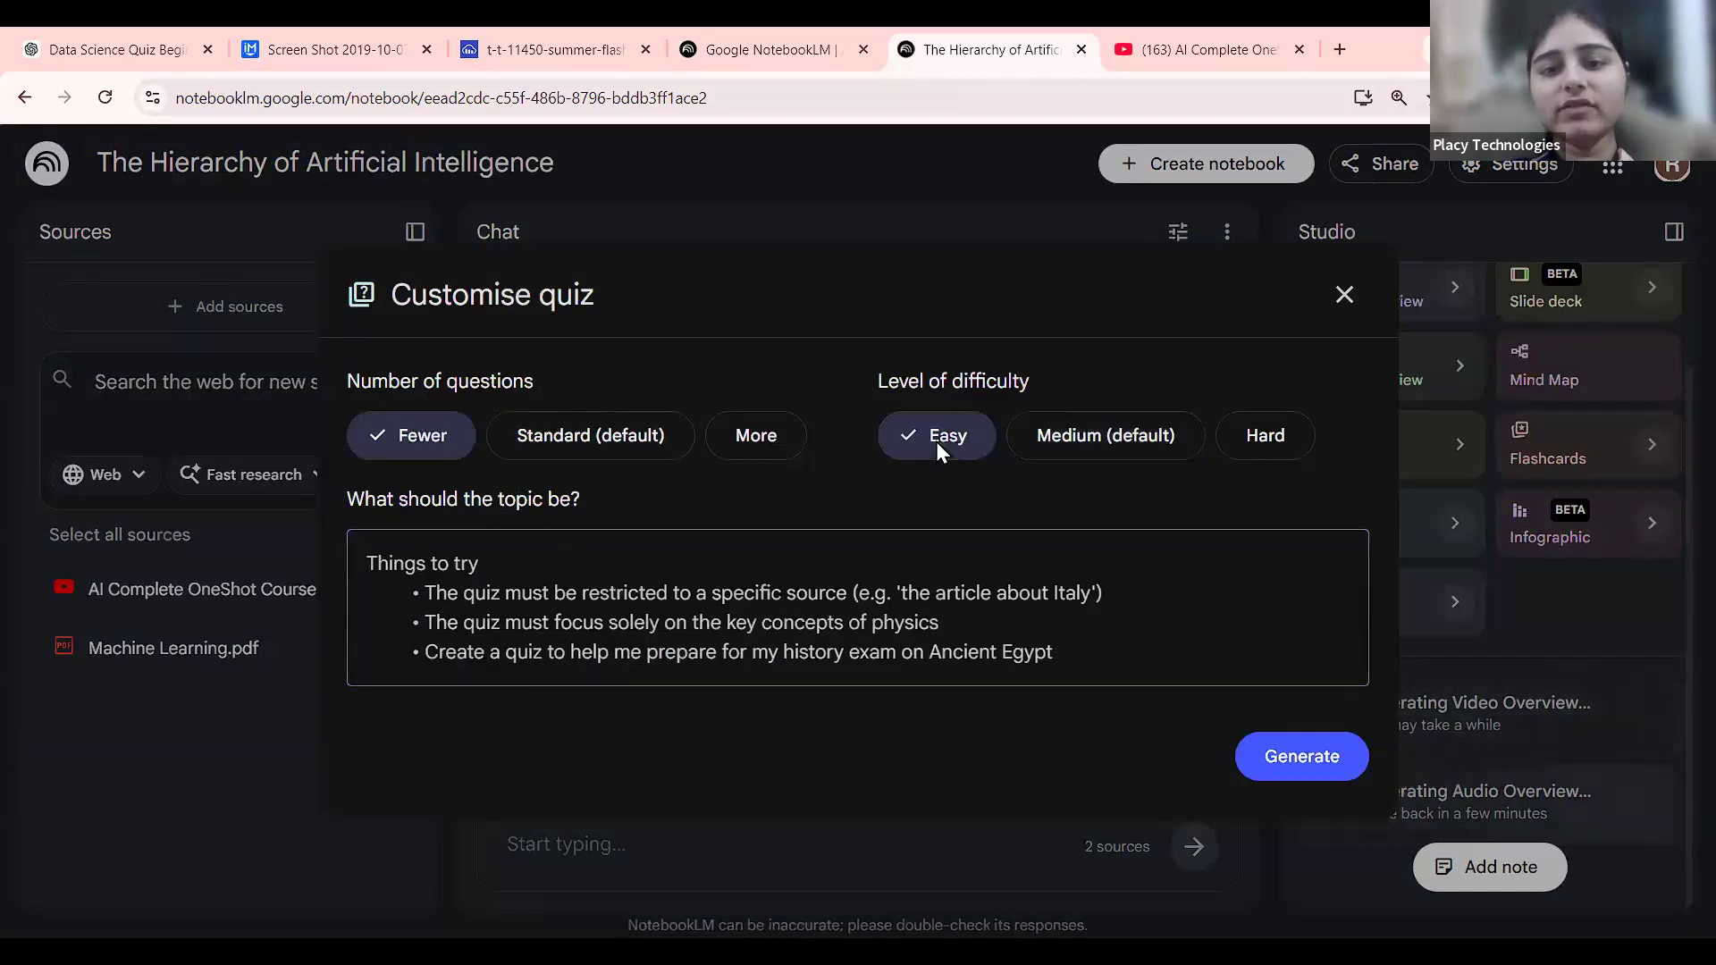
click(502, 606)
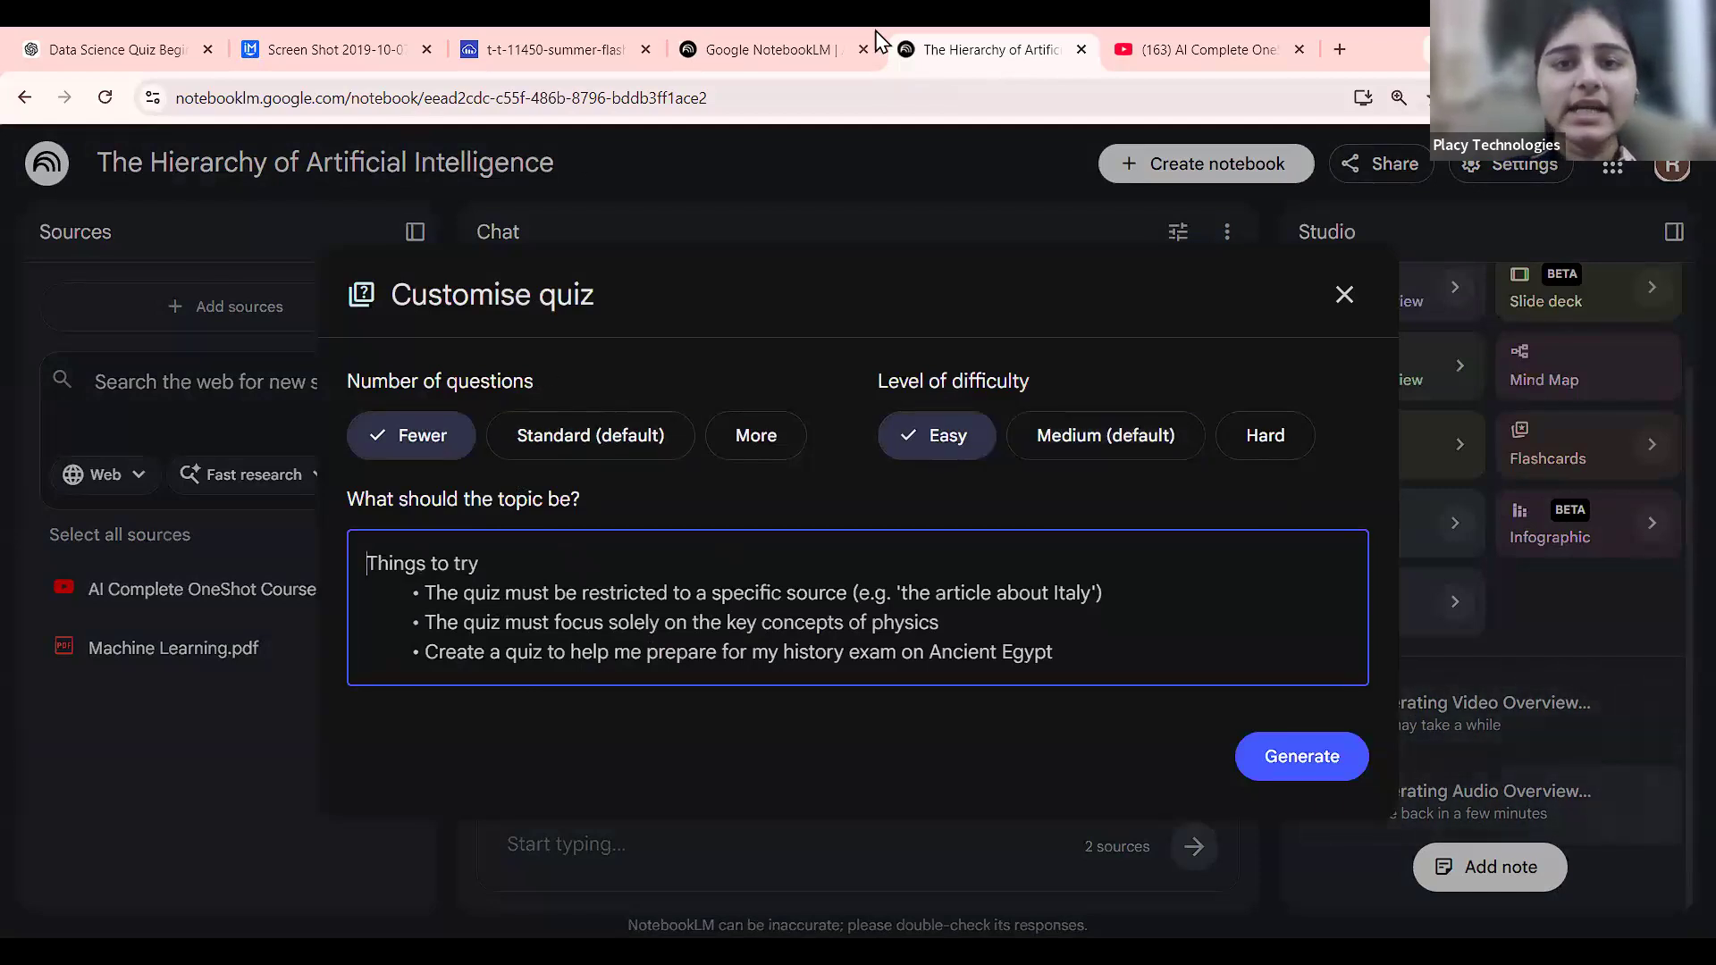
Open ChatGPT in a new tab and go to the Data Science Quiz Beginner chat.
click(1338, 36)
text(ch)
key(Return)
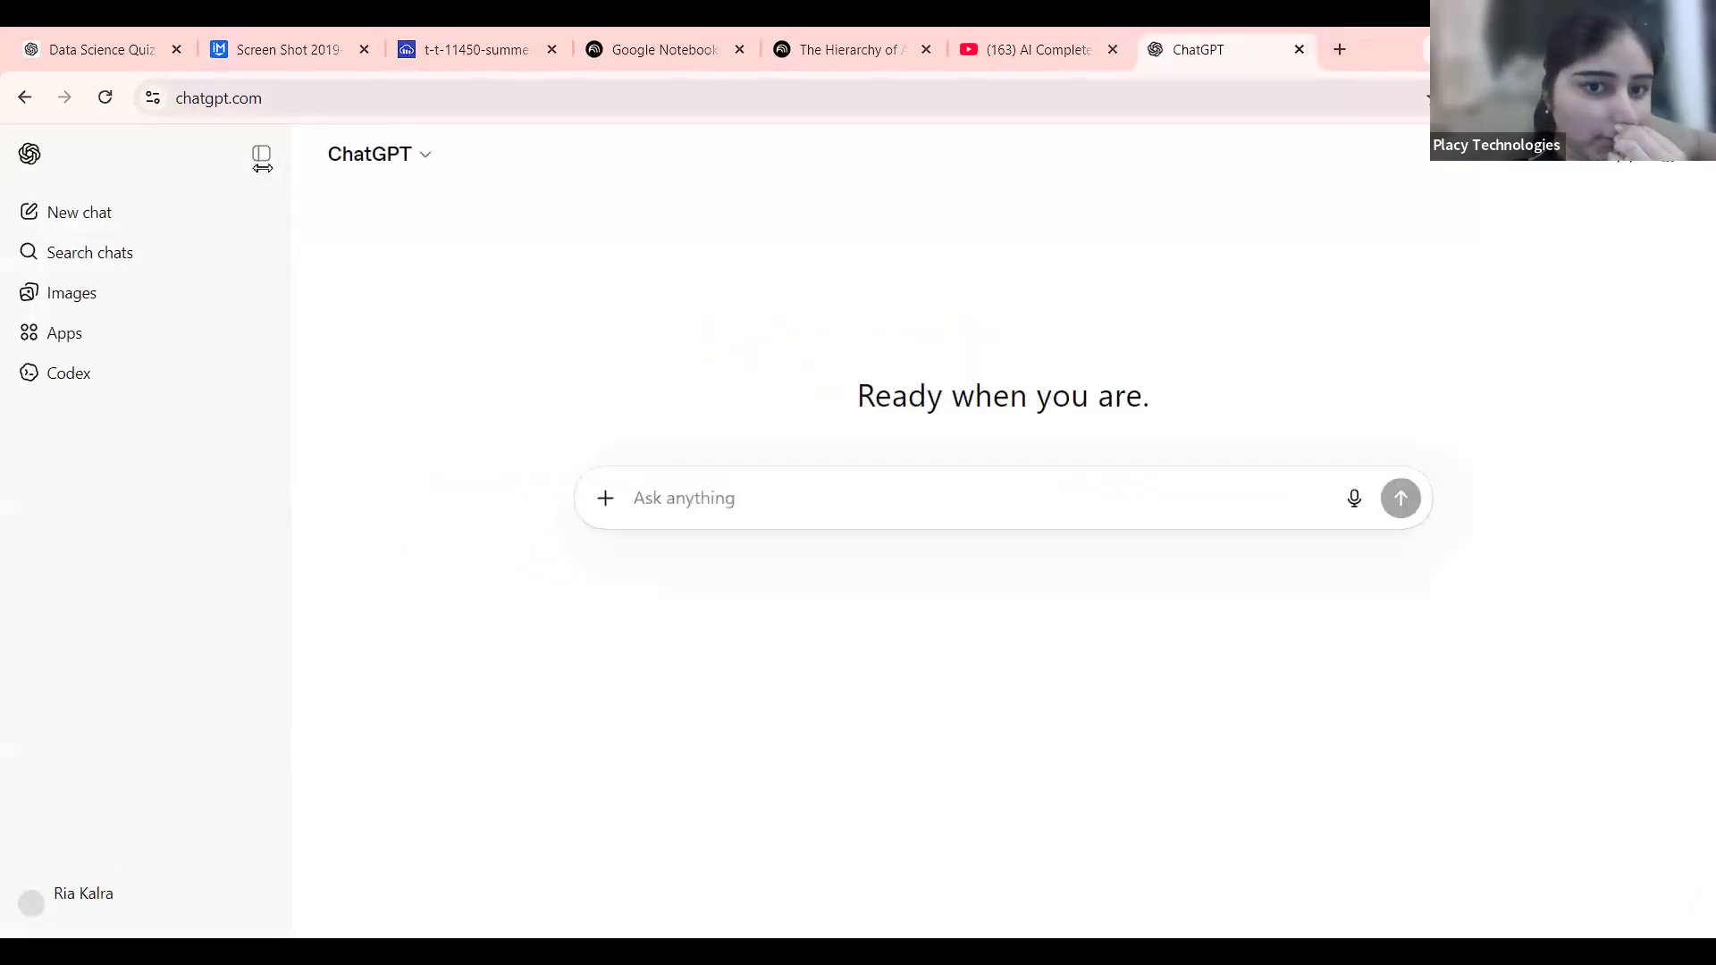
click(262, 164)
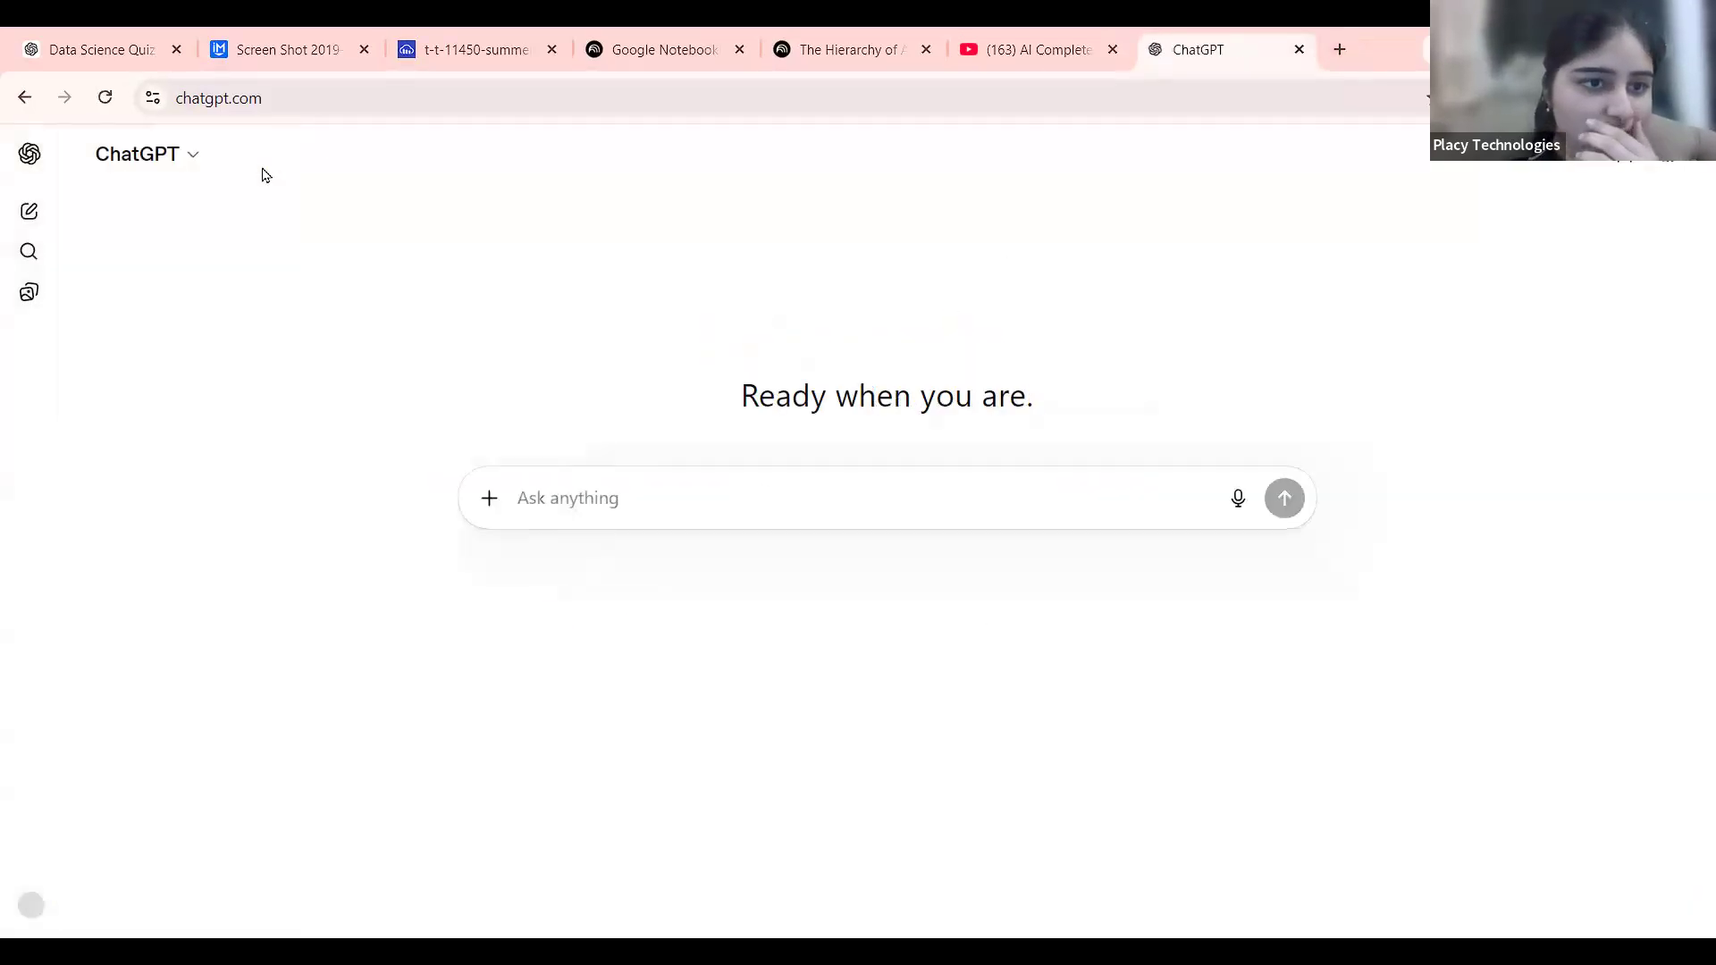
click(32, 170)
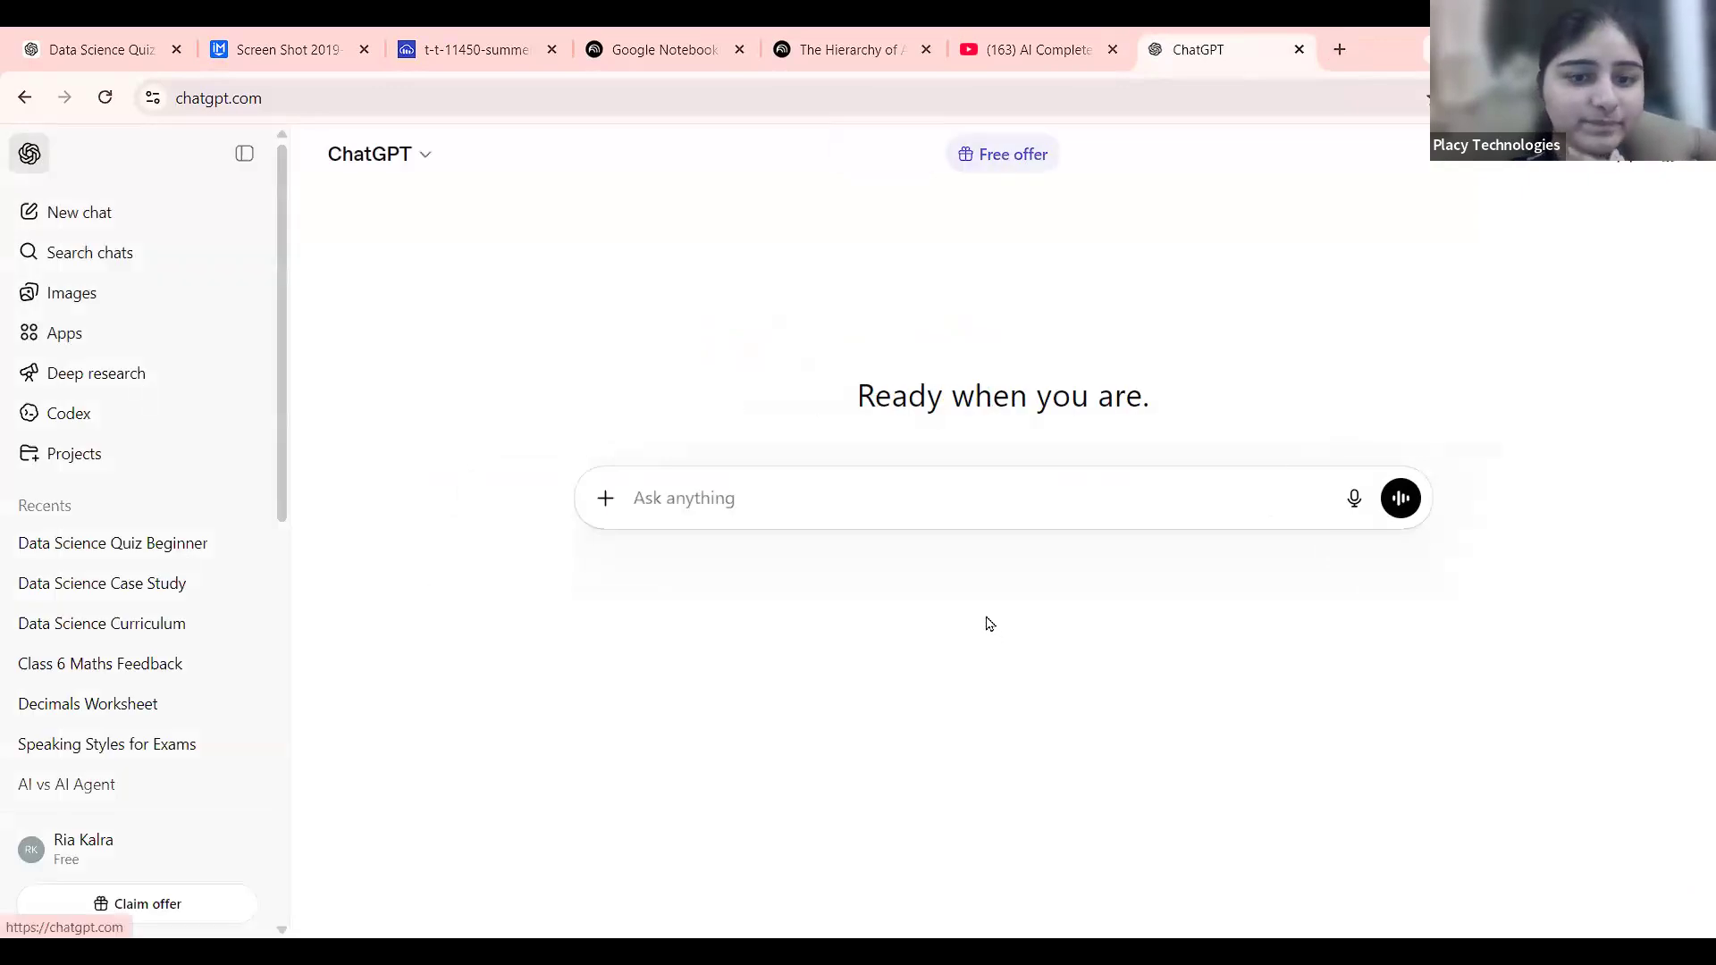
click(113, 544)
Ask ChatGPT for an 'ai quiz for beginners'.
text(data science quiz for beginners)
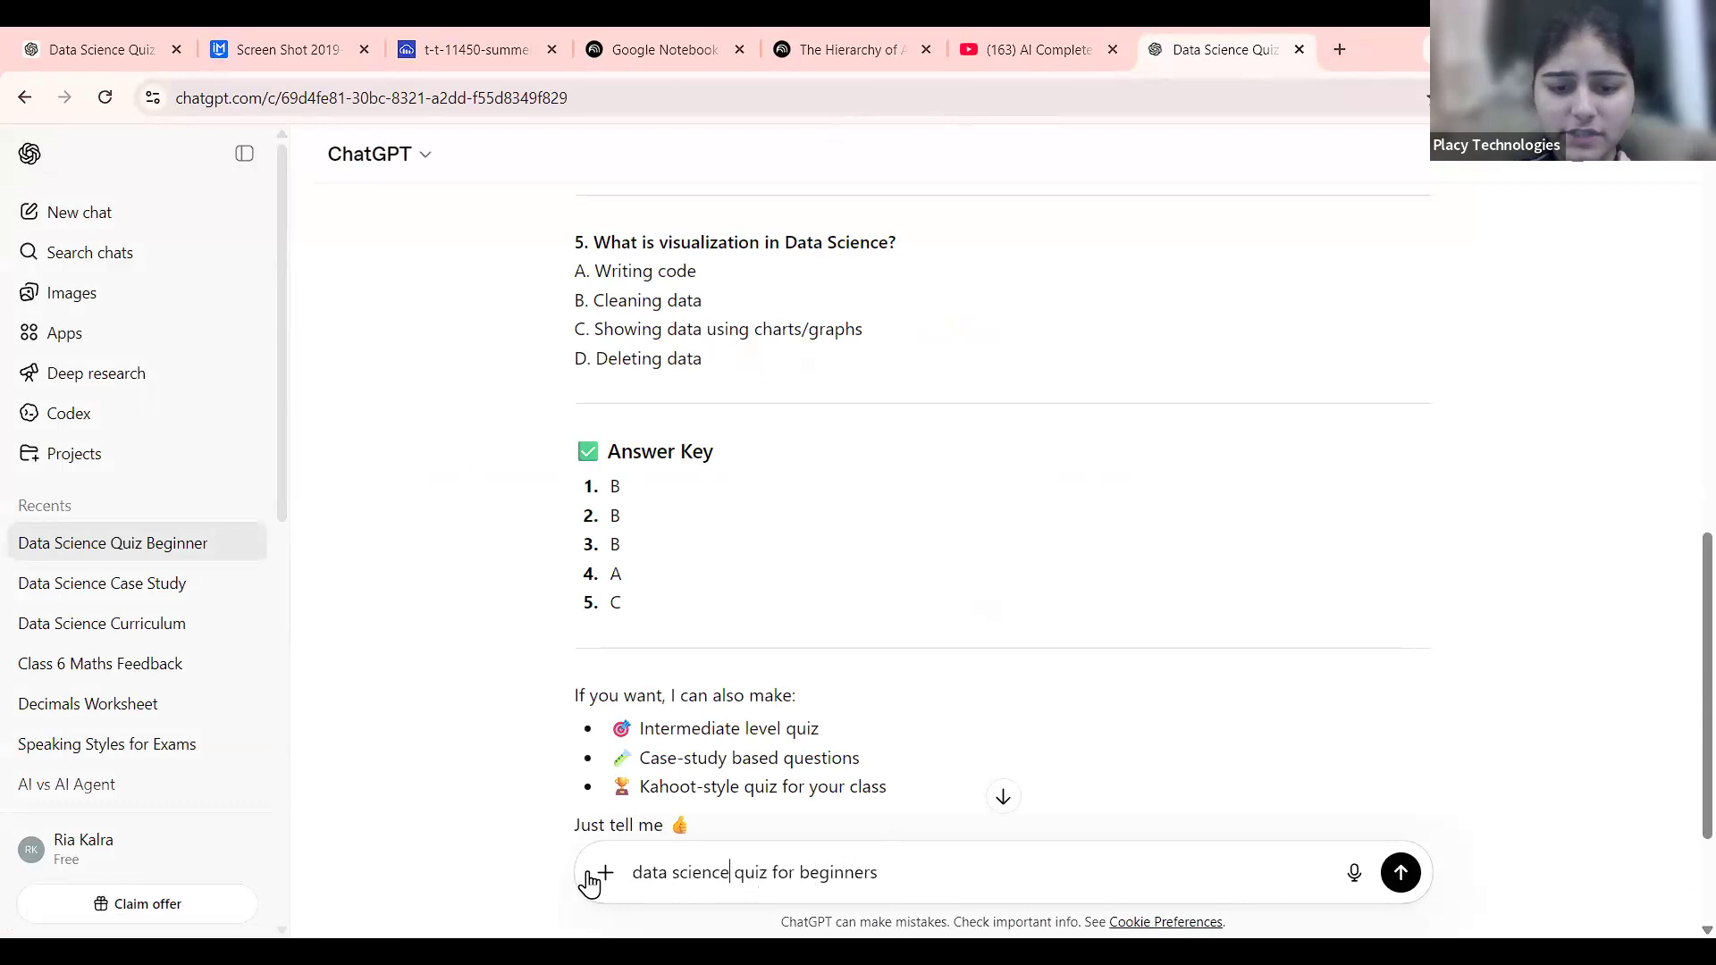
key(shift+Home)
text(ai)
key(Return)
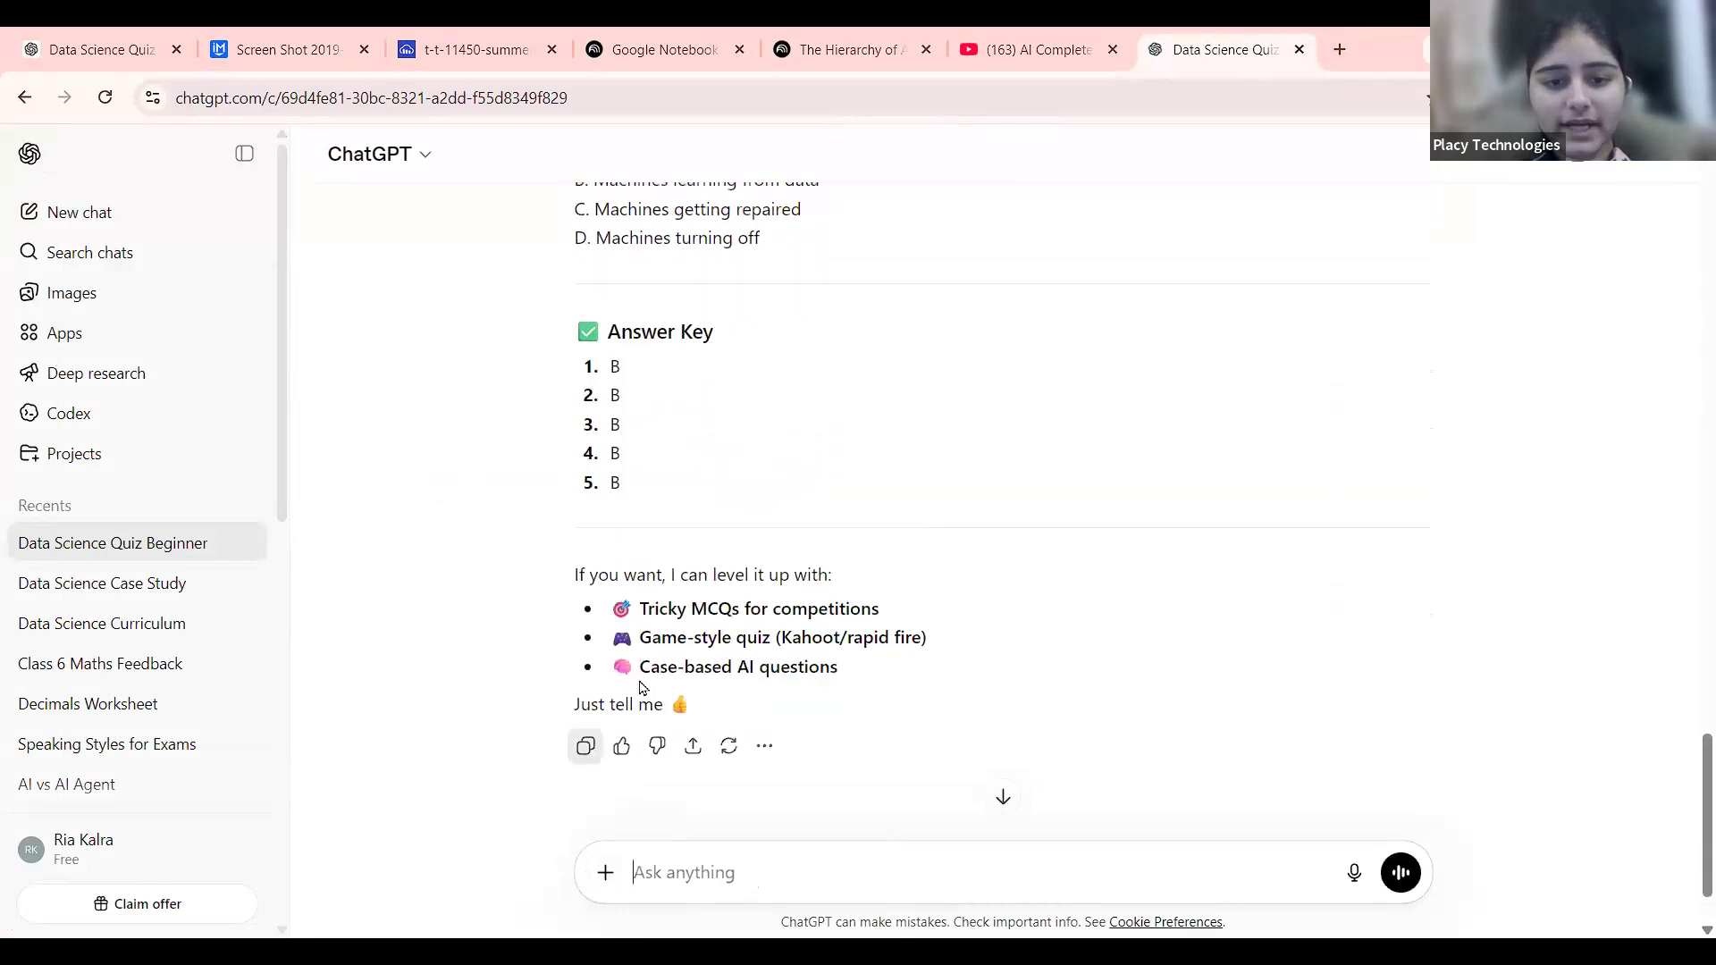
Paste the ChatGPT quiz as the NotebookLM quiz topic and delete everything after question 5.
click(829, 46)
key(ctrl+v)
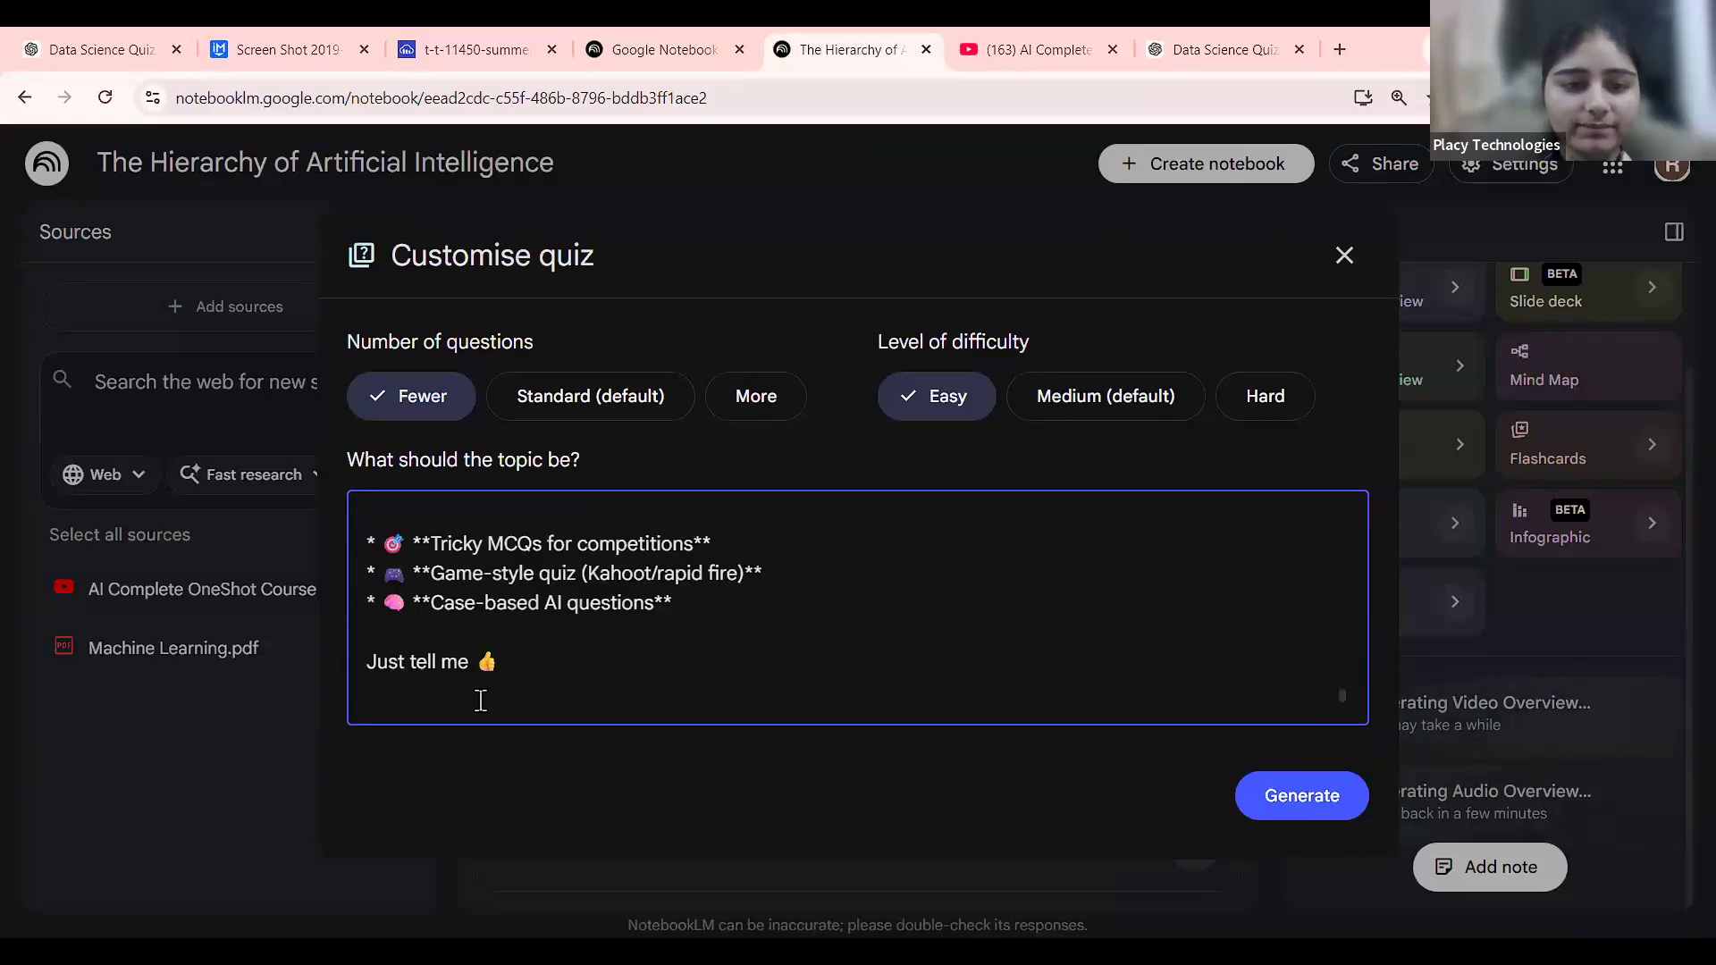
scroll(481, 701, up, 2)
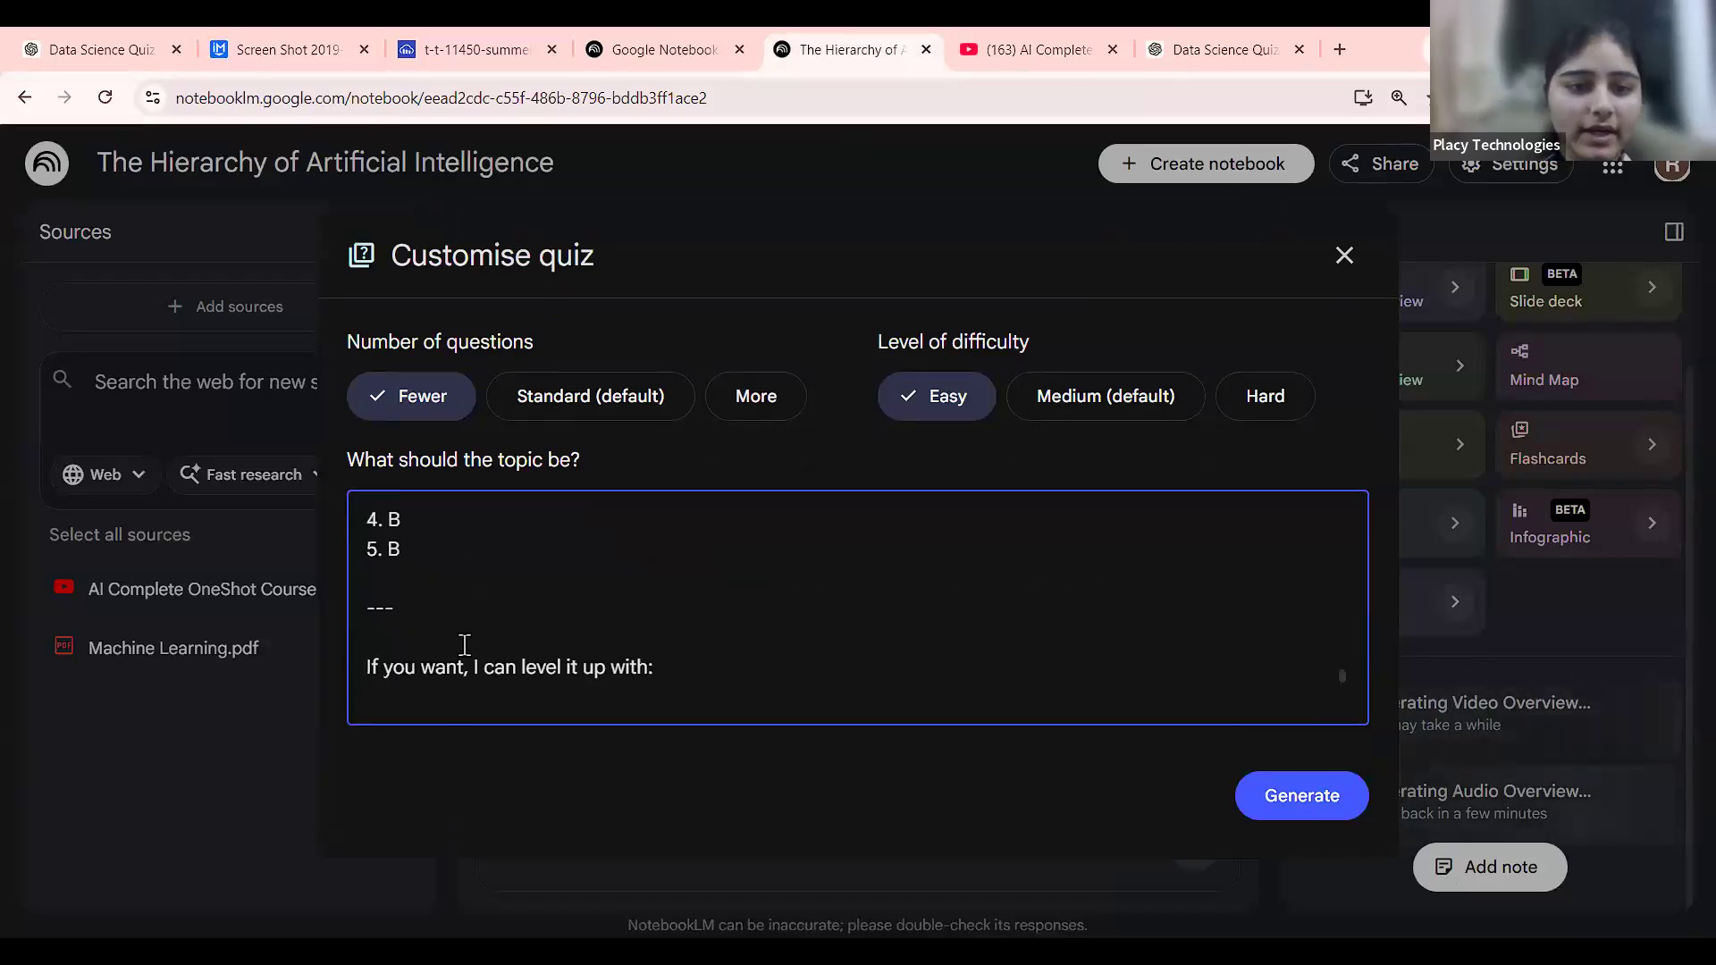
scroll(465, 646, up, 2)
scroll(464, 645, up, 1)
key(ctrl+shift+End)
key(BackSpace)
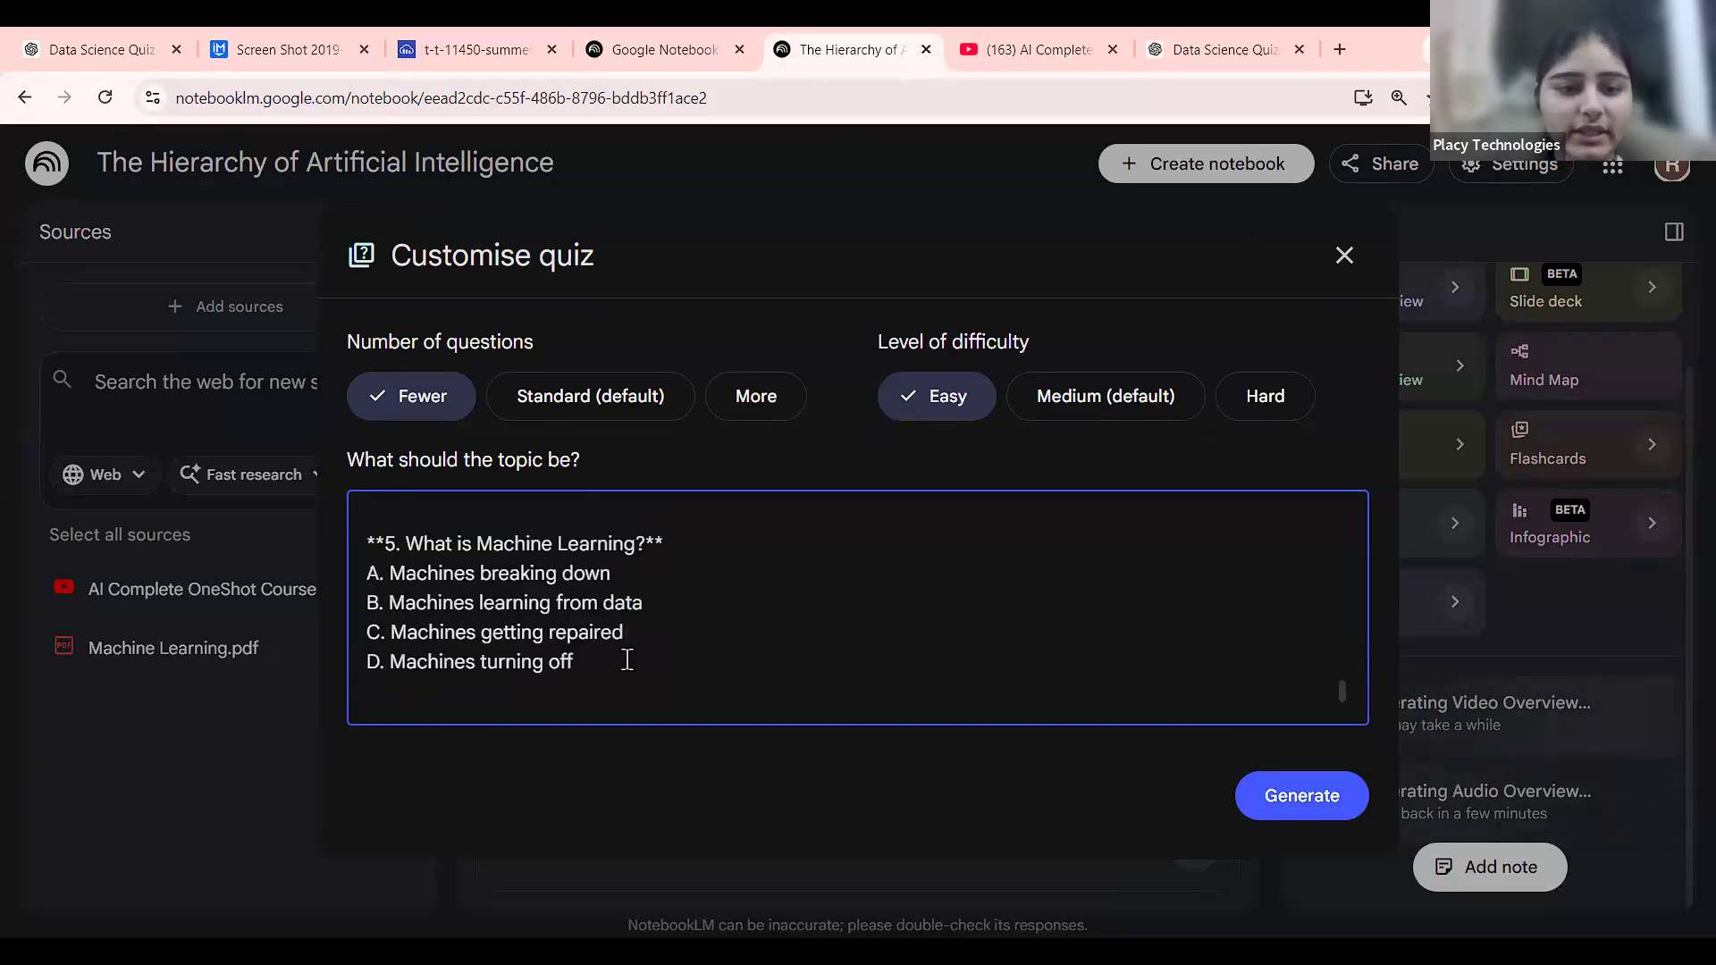
Remove the introductory line above the quiz heading and generate the Easy, fewer-question quiz.
scroll(627, 660, up, 10)
drag(427, 611, 335, 461)
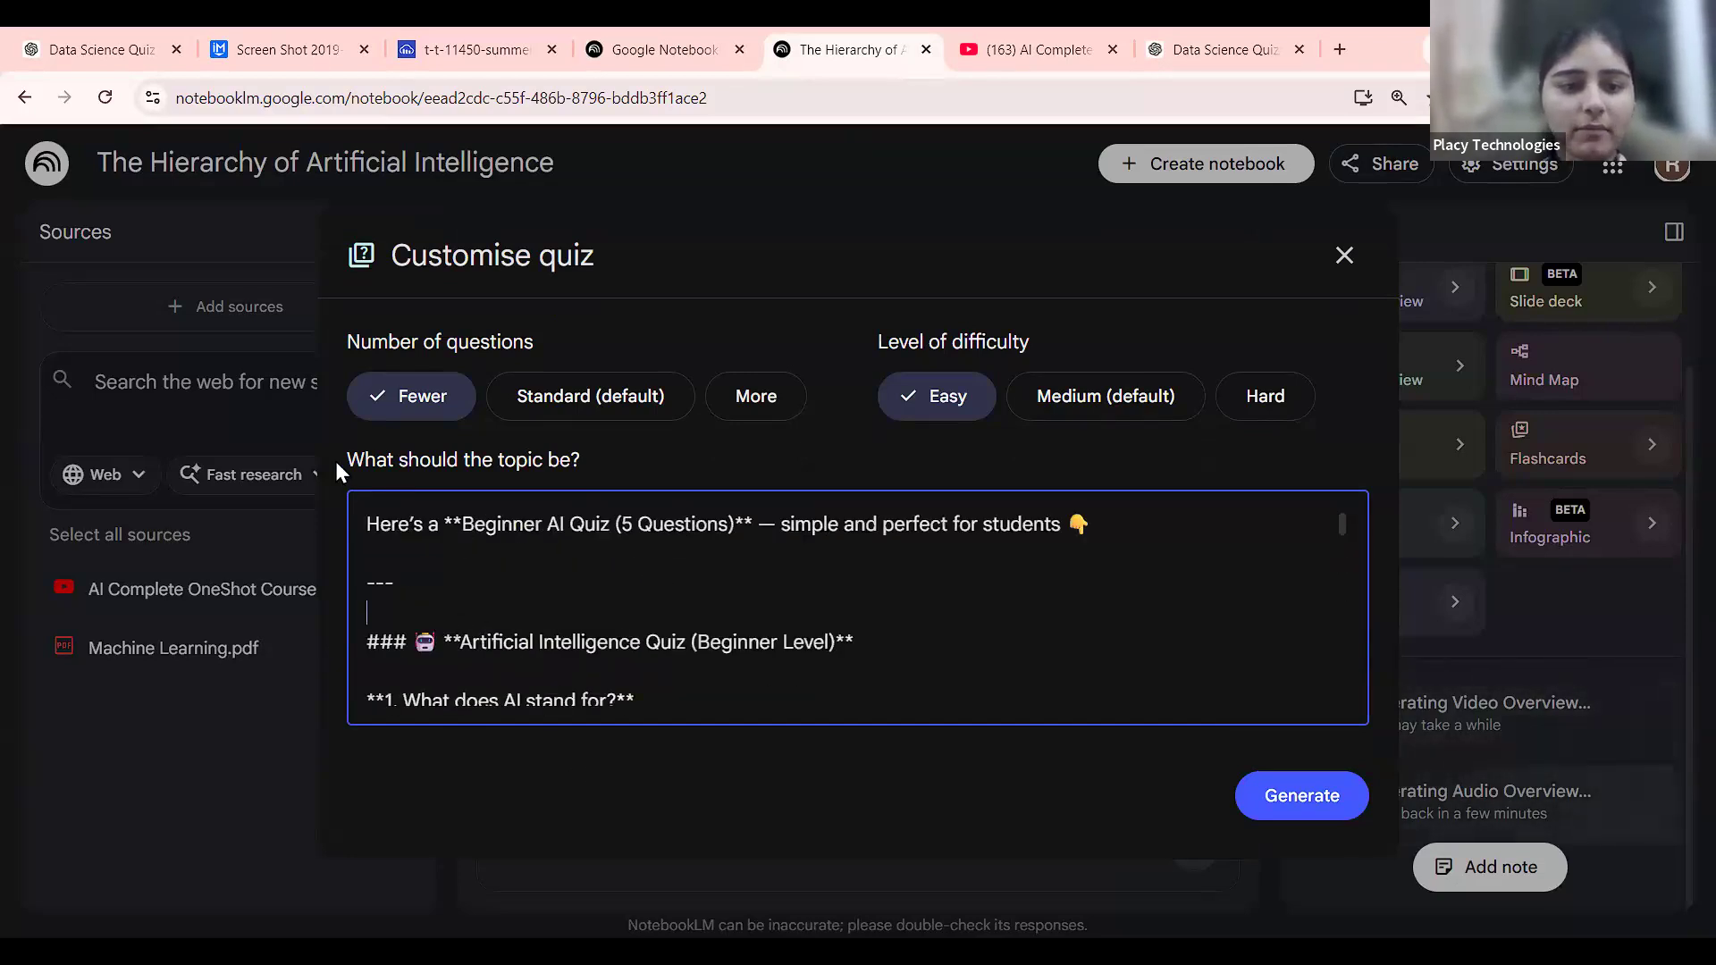
key(BackSpace)
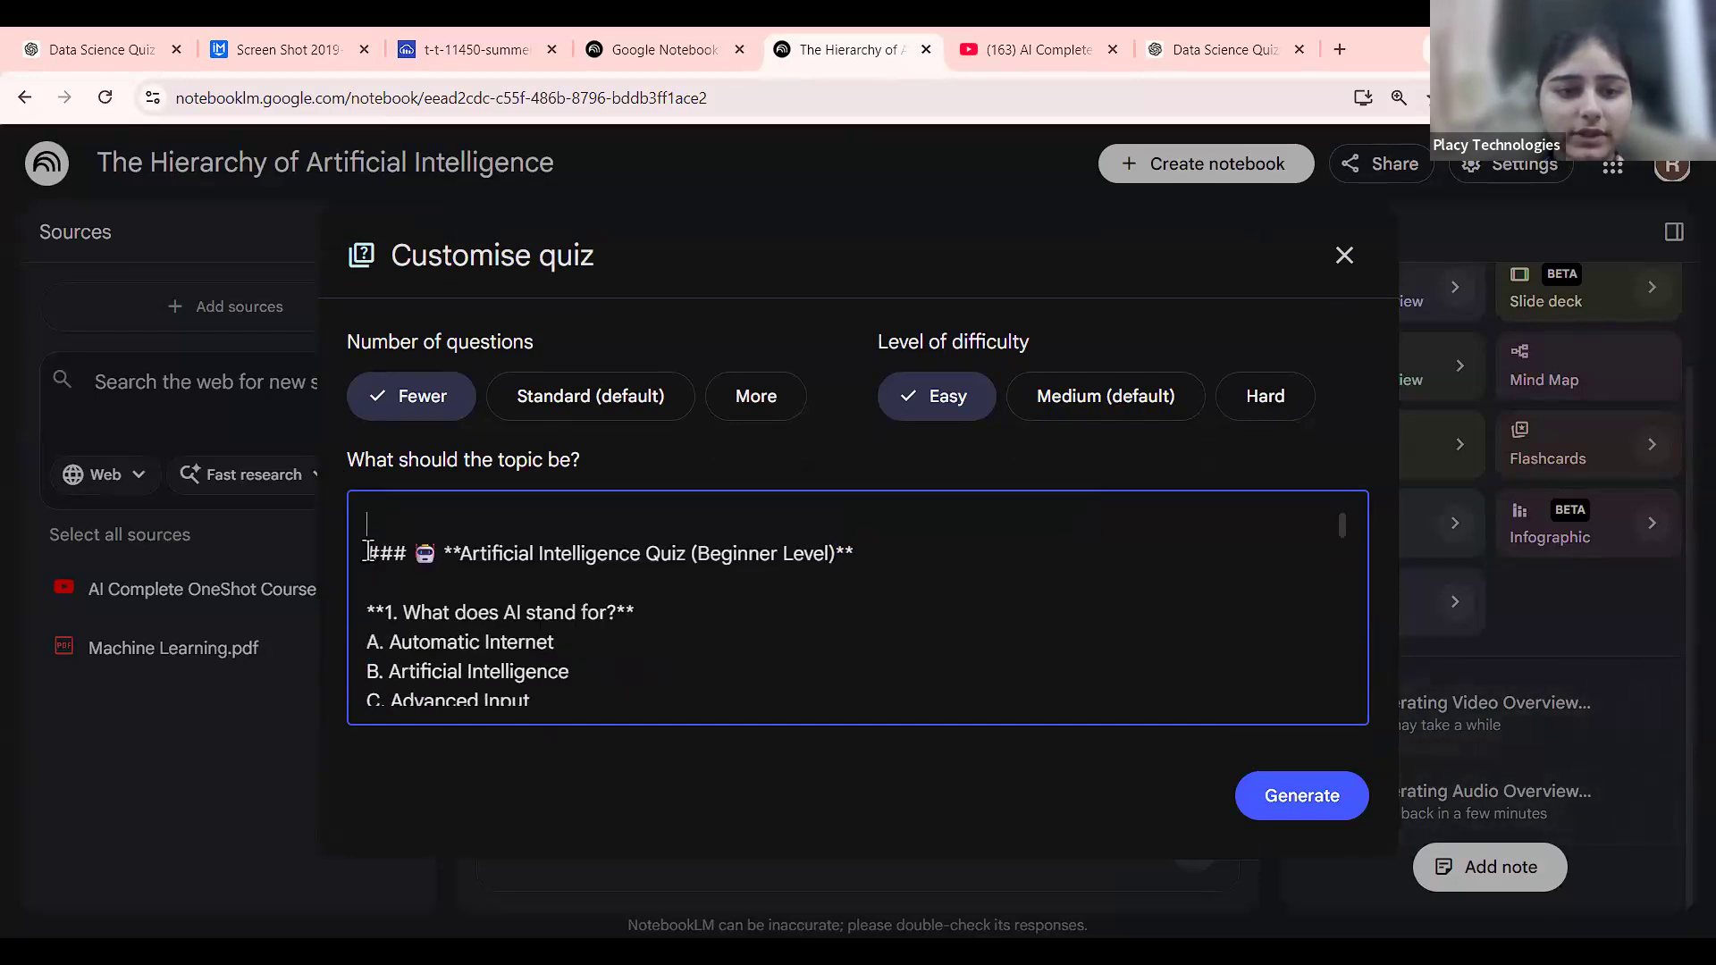
key(Delete)
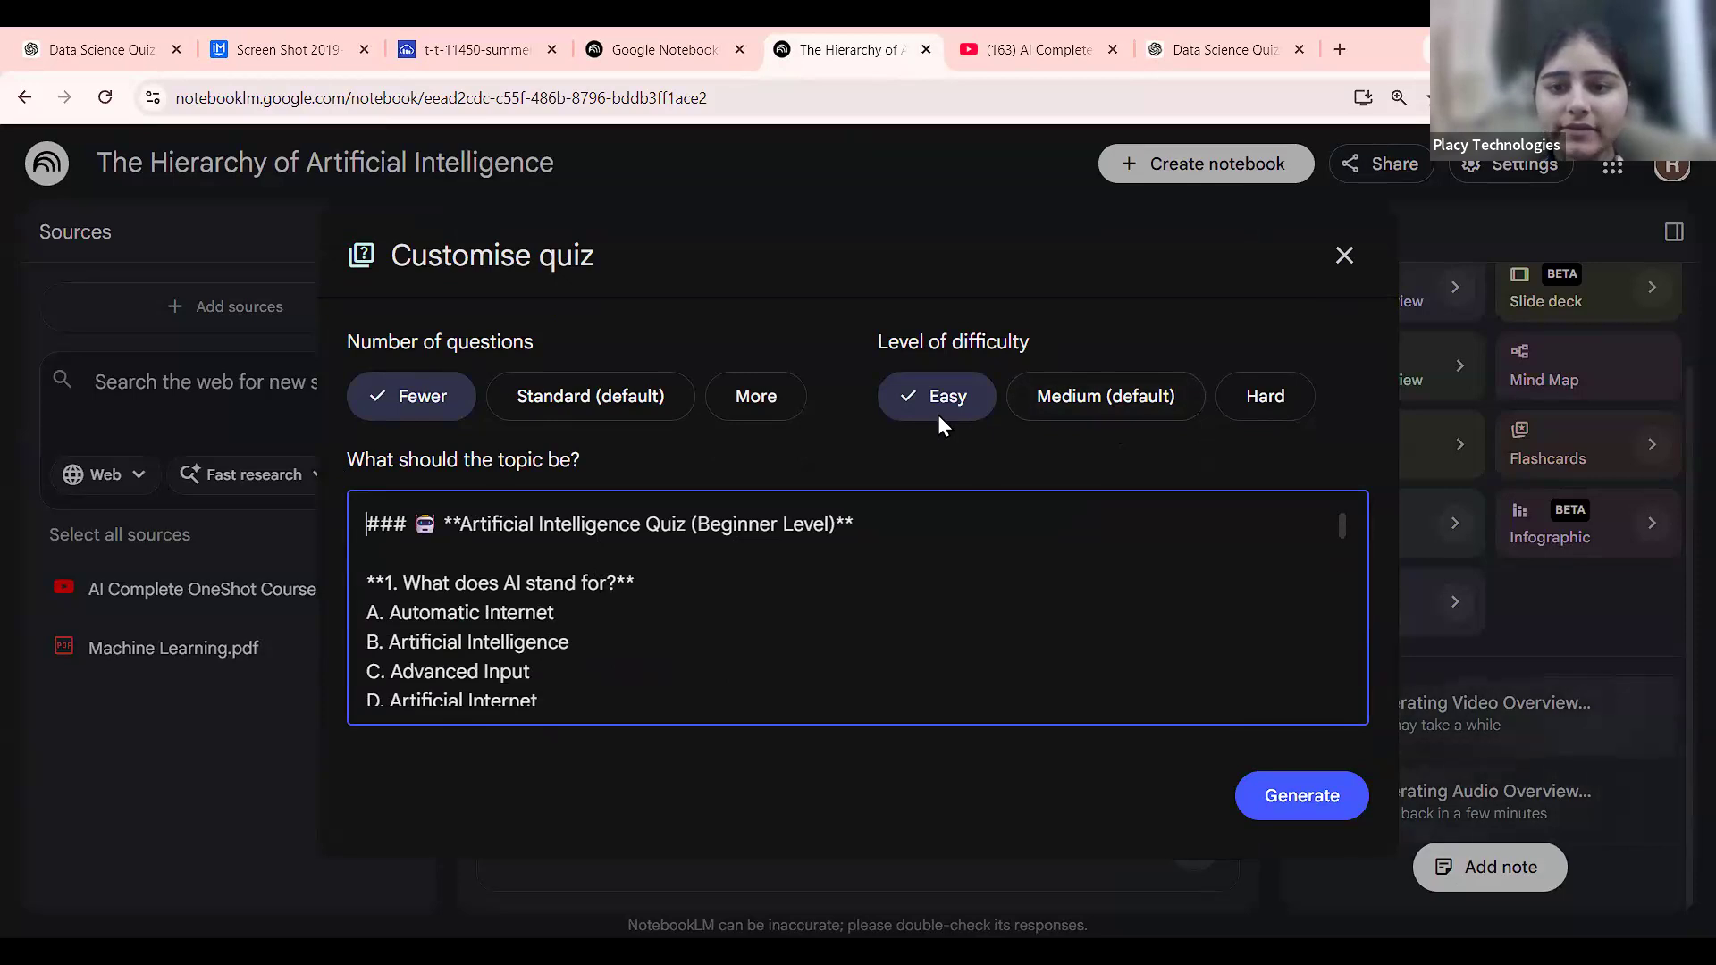
scroll(498, 577, down, 5)
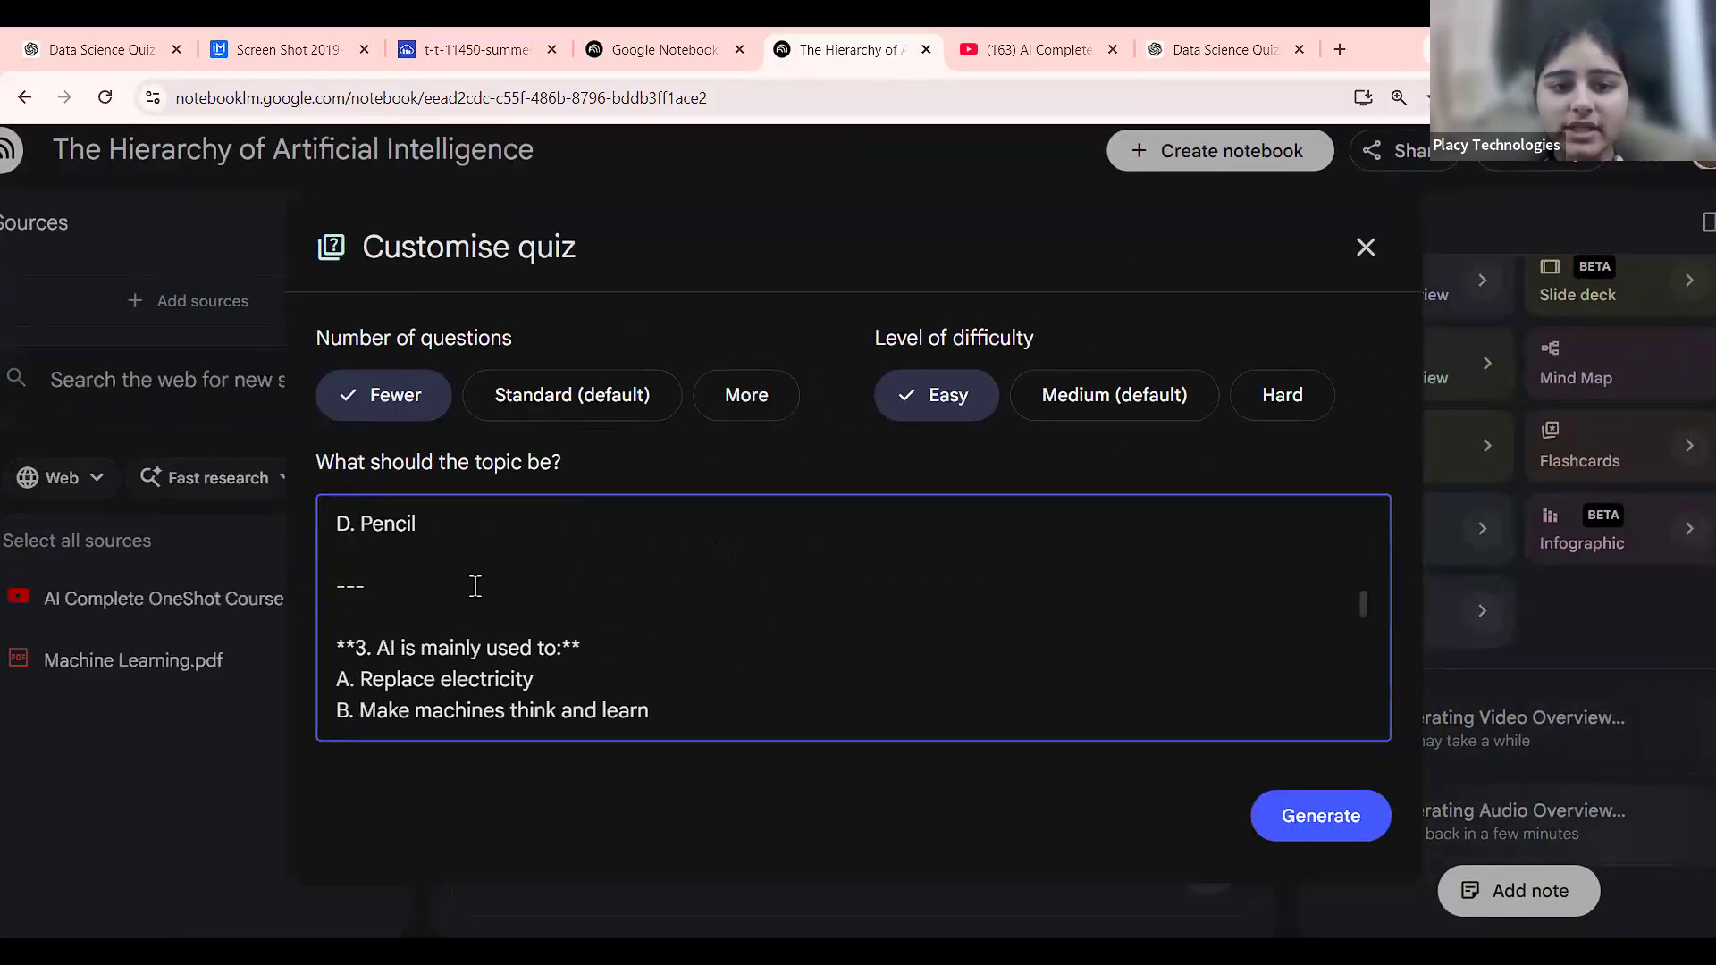
scroll(475, 586, down, 5)
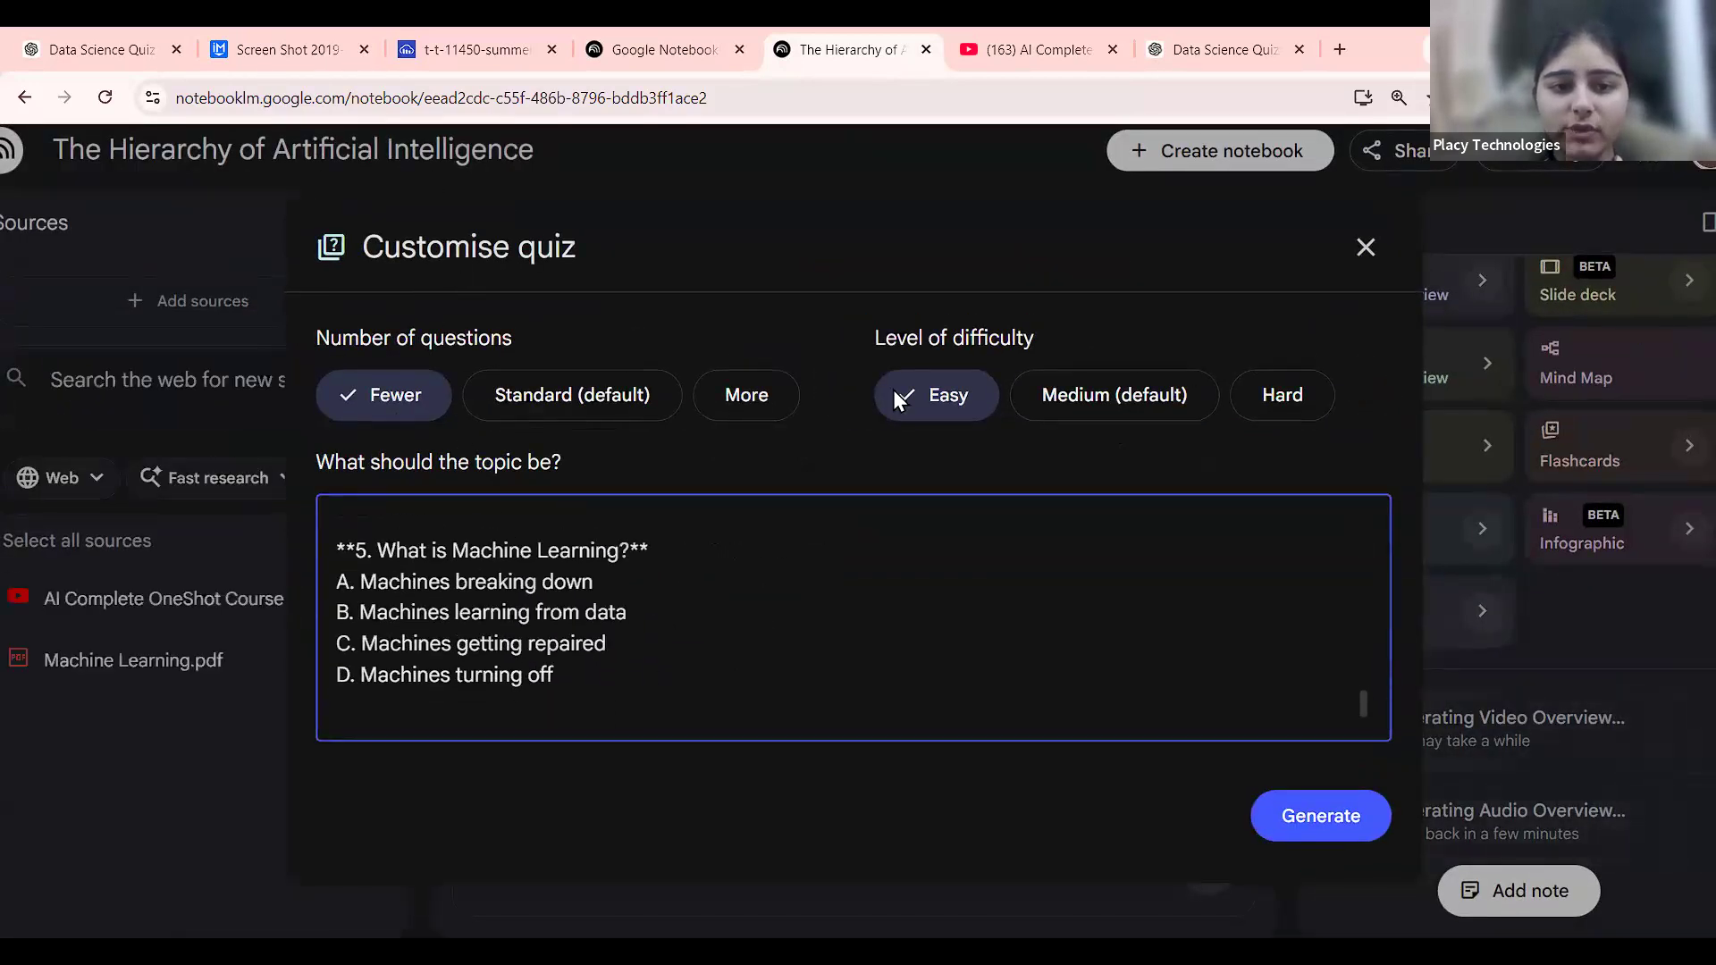
click(1369, 829)
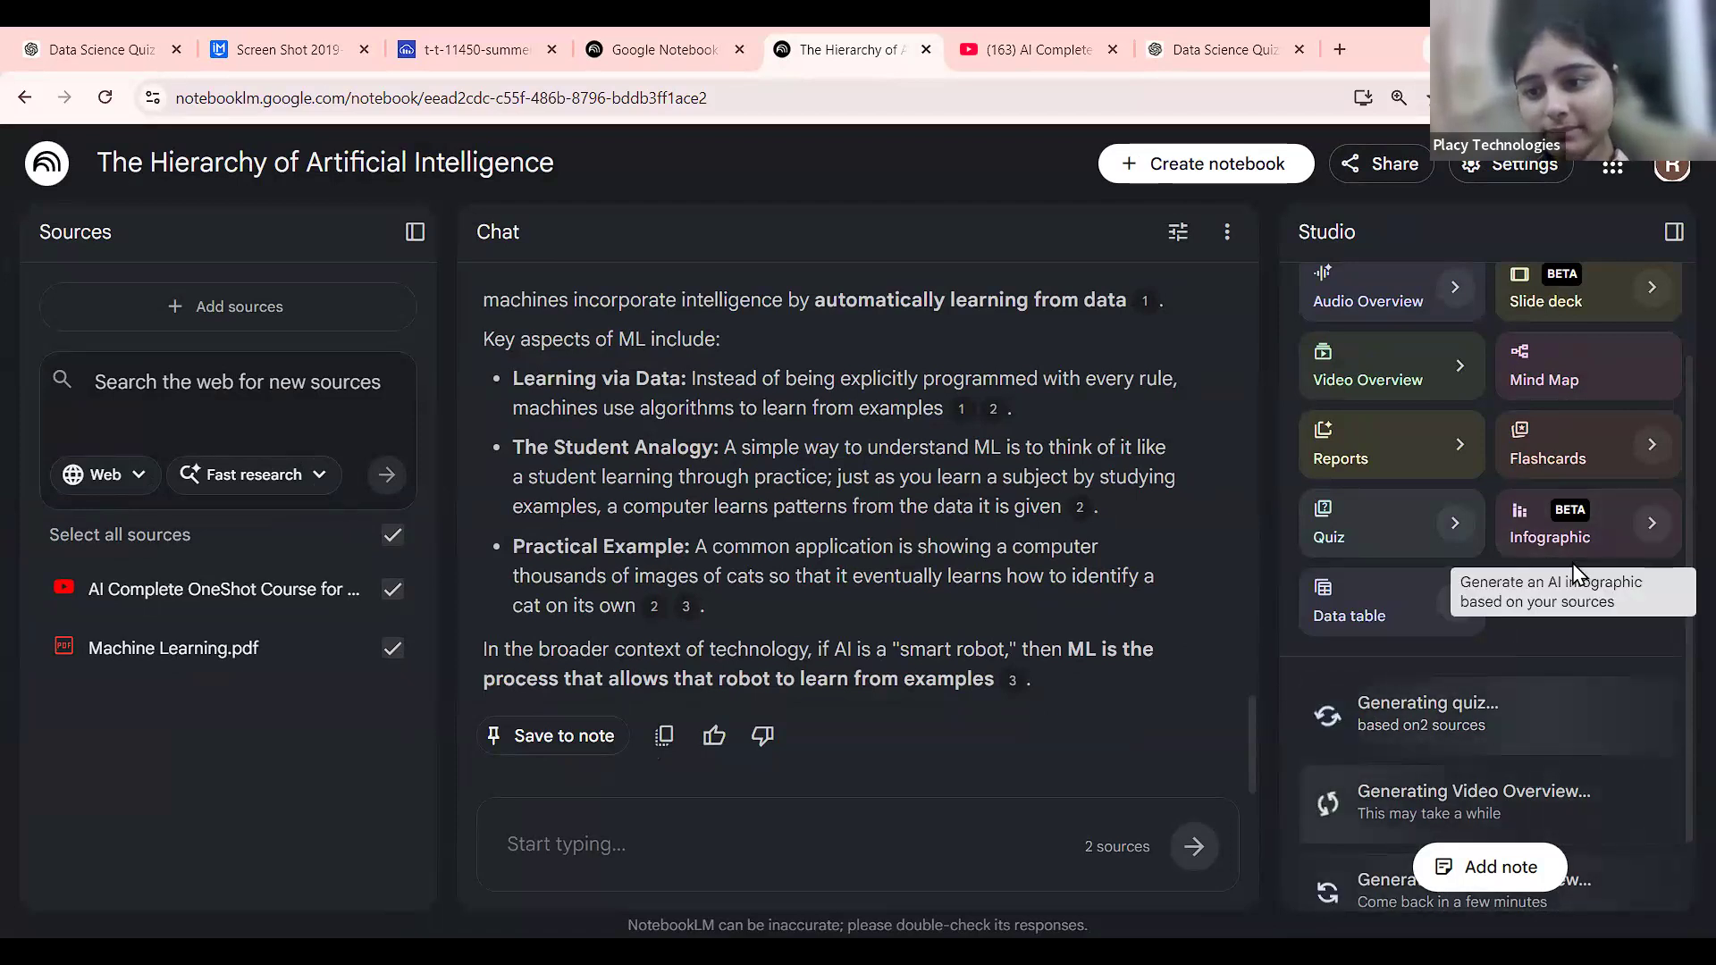
Load the copied Data Science For Everyone notebook link in a new tab.
scroll(1367, 827, down, 1)
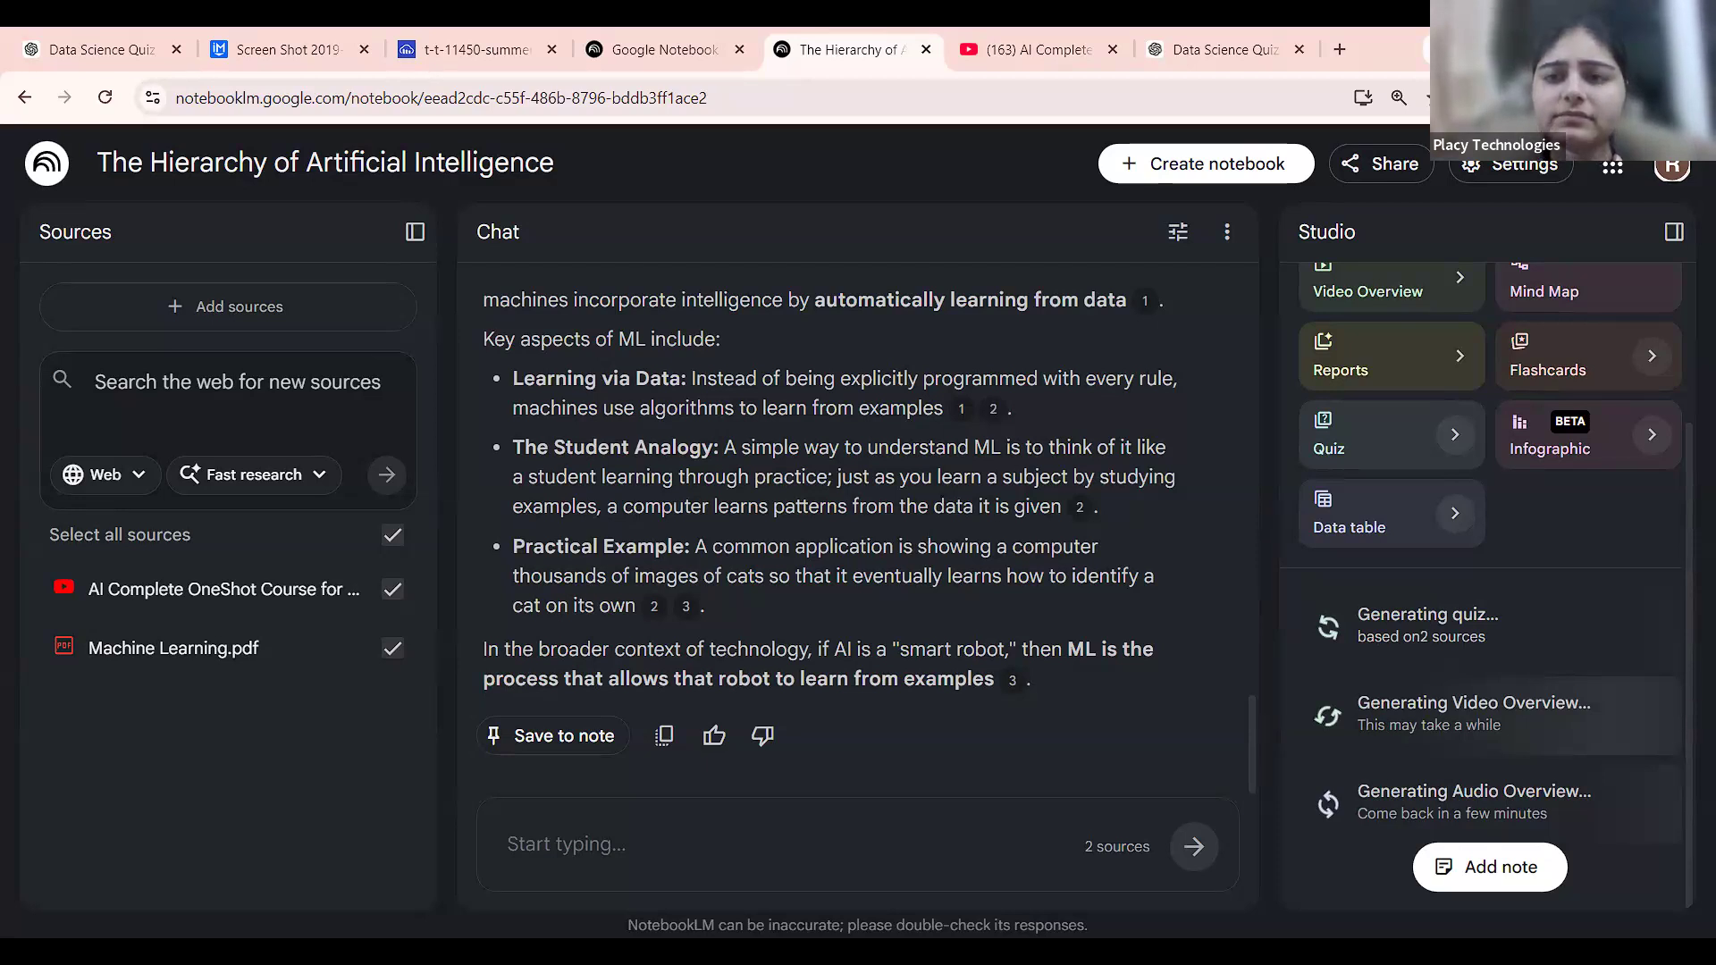
click(1343, 48)
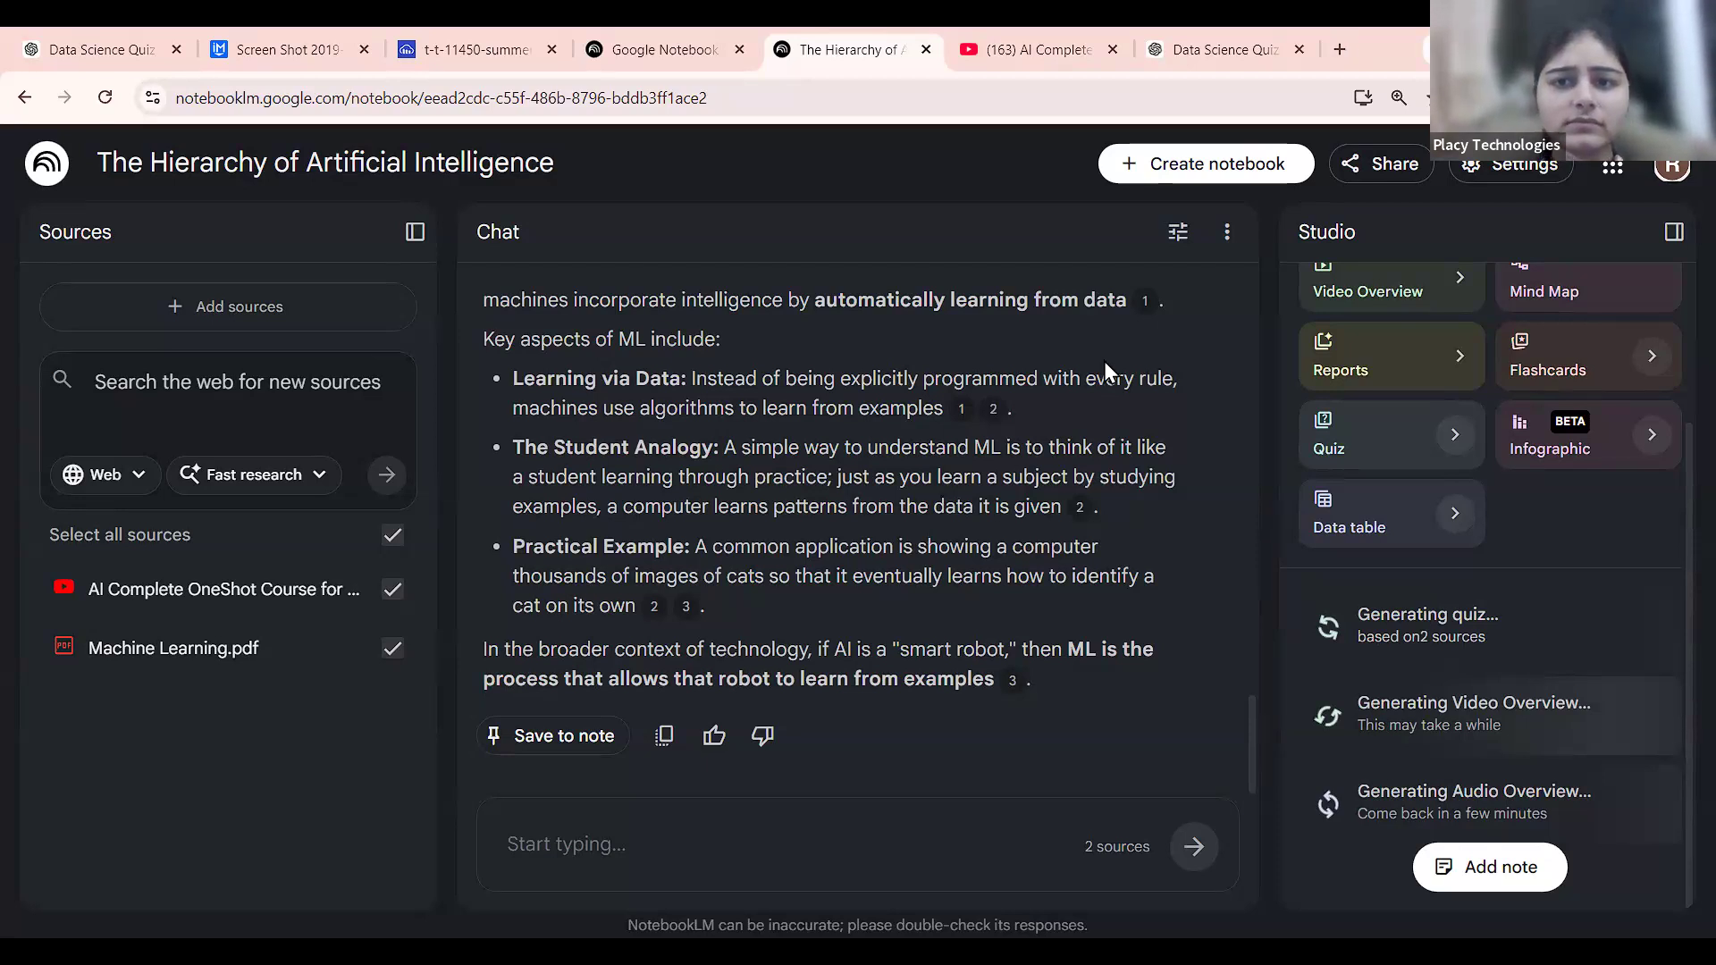
key(Return)
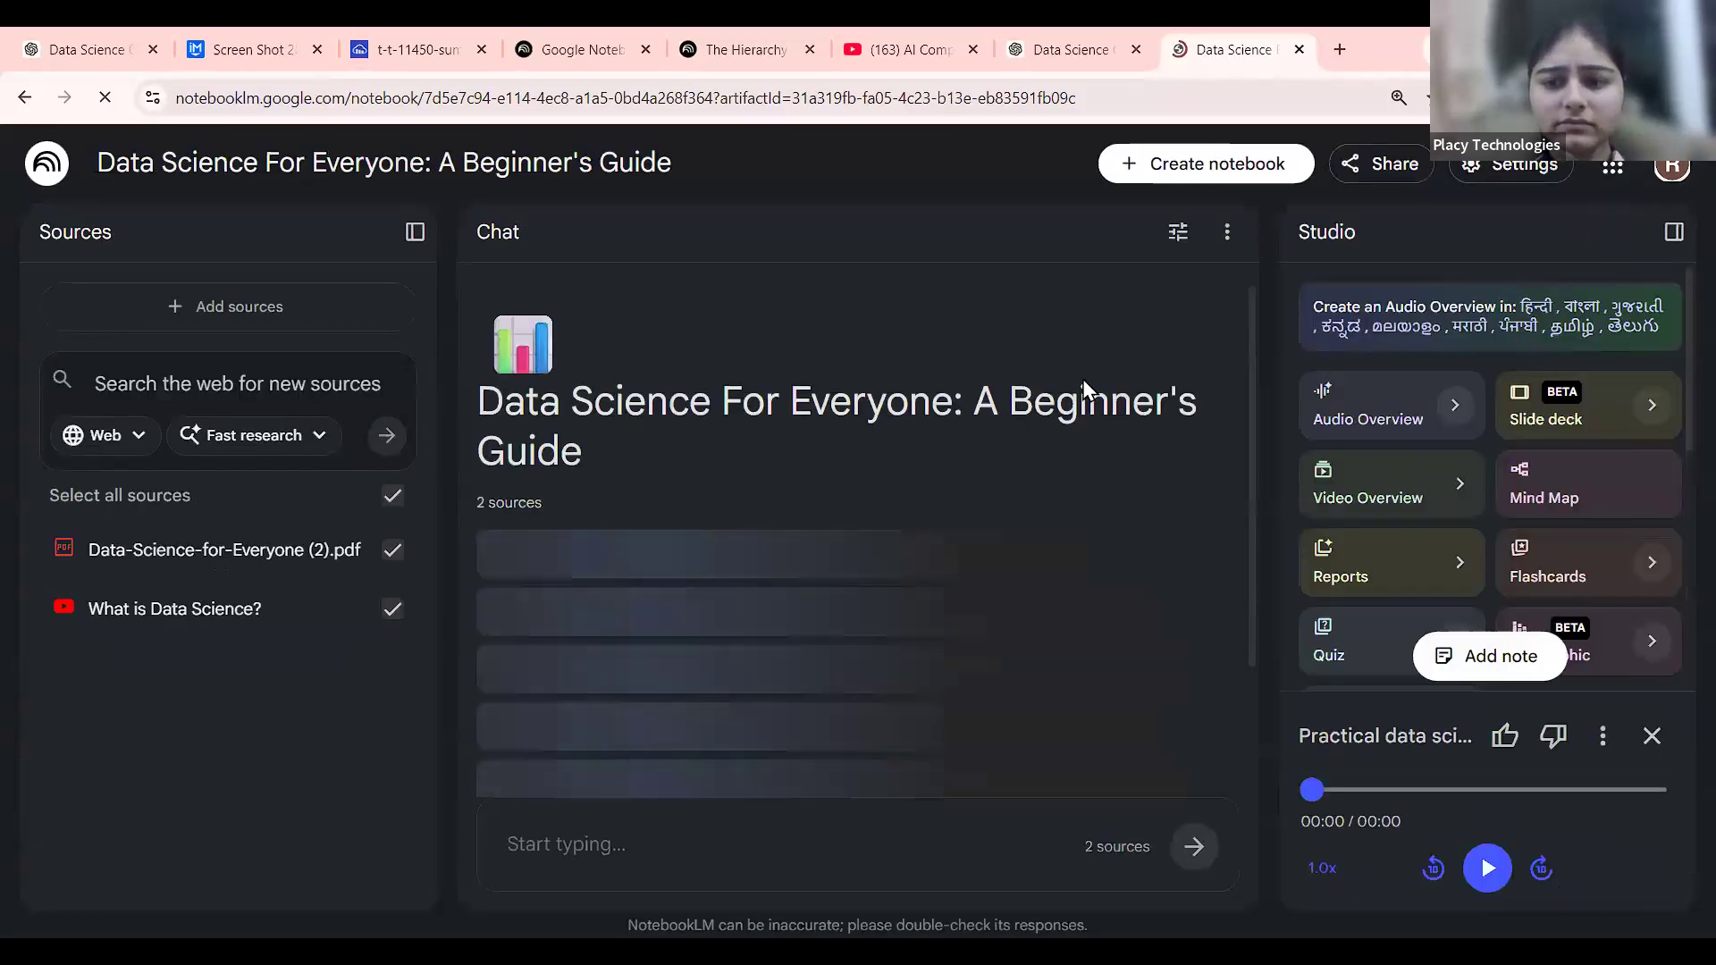
Open the audio overview's options menu, then close the Data Science notebook tab.
click(1600, 733)
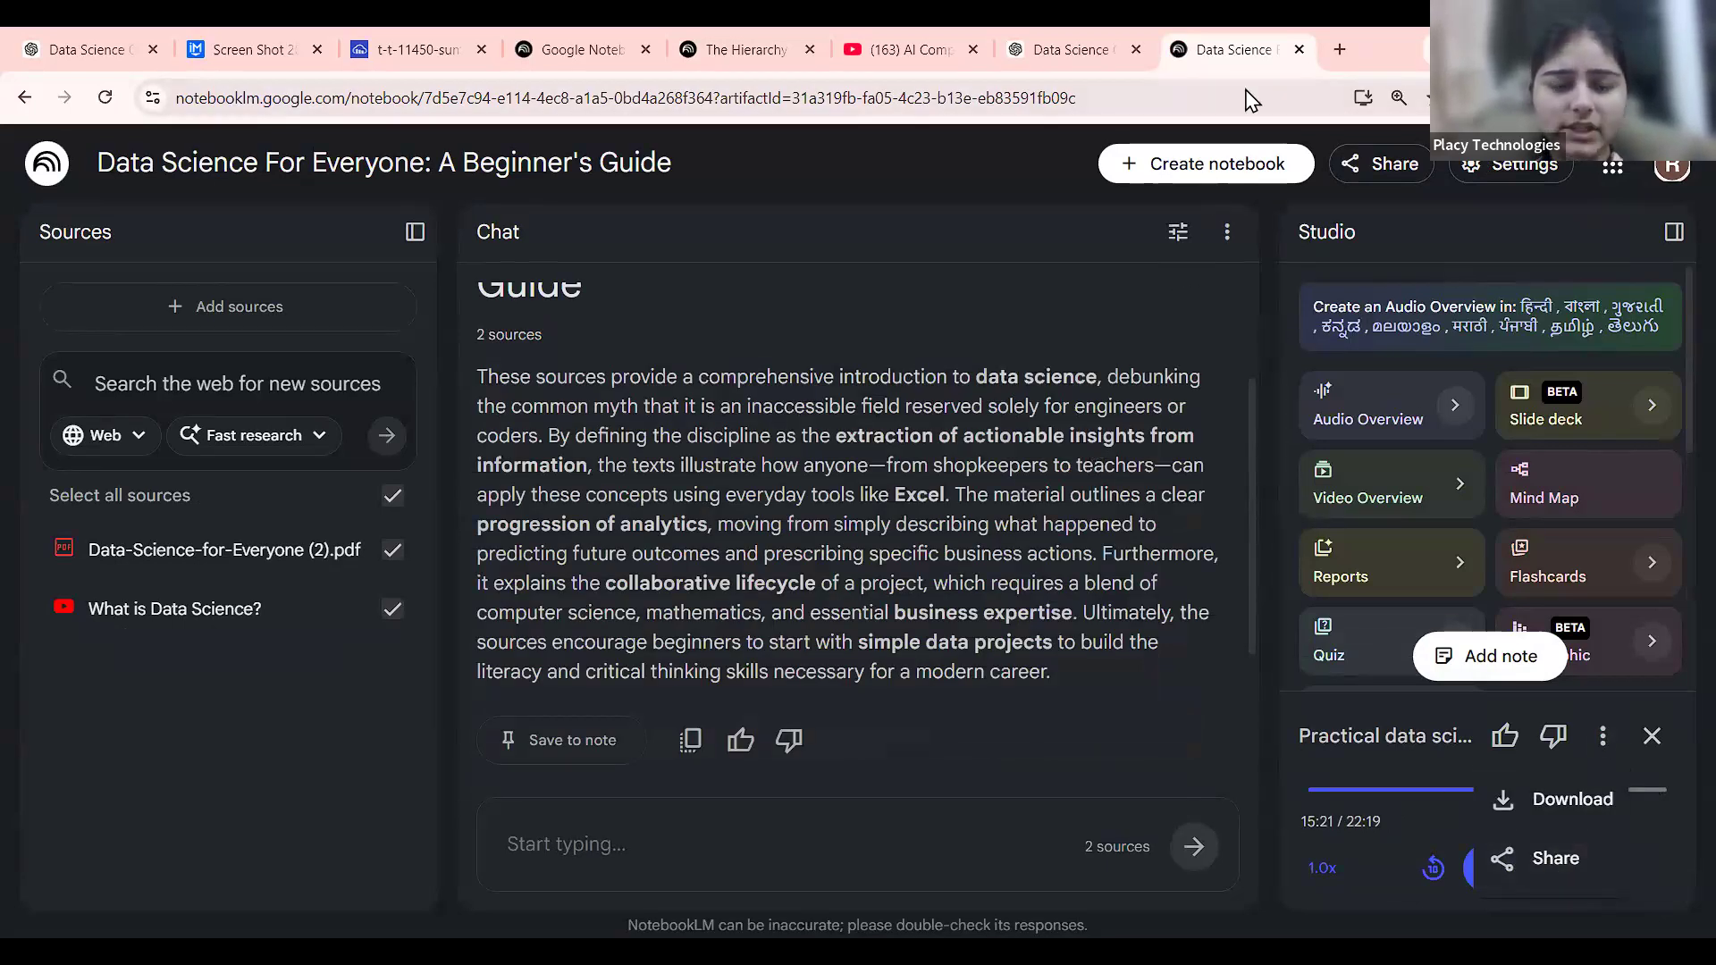
click(1299, 49)
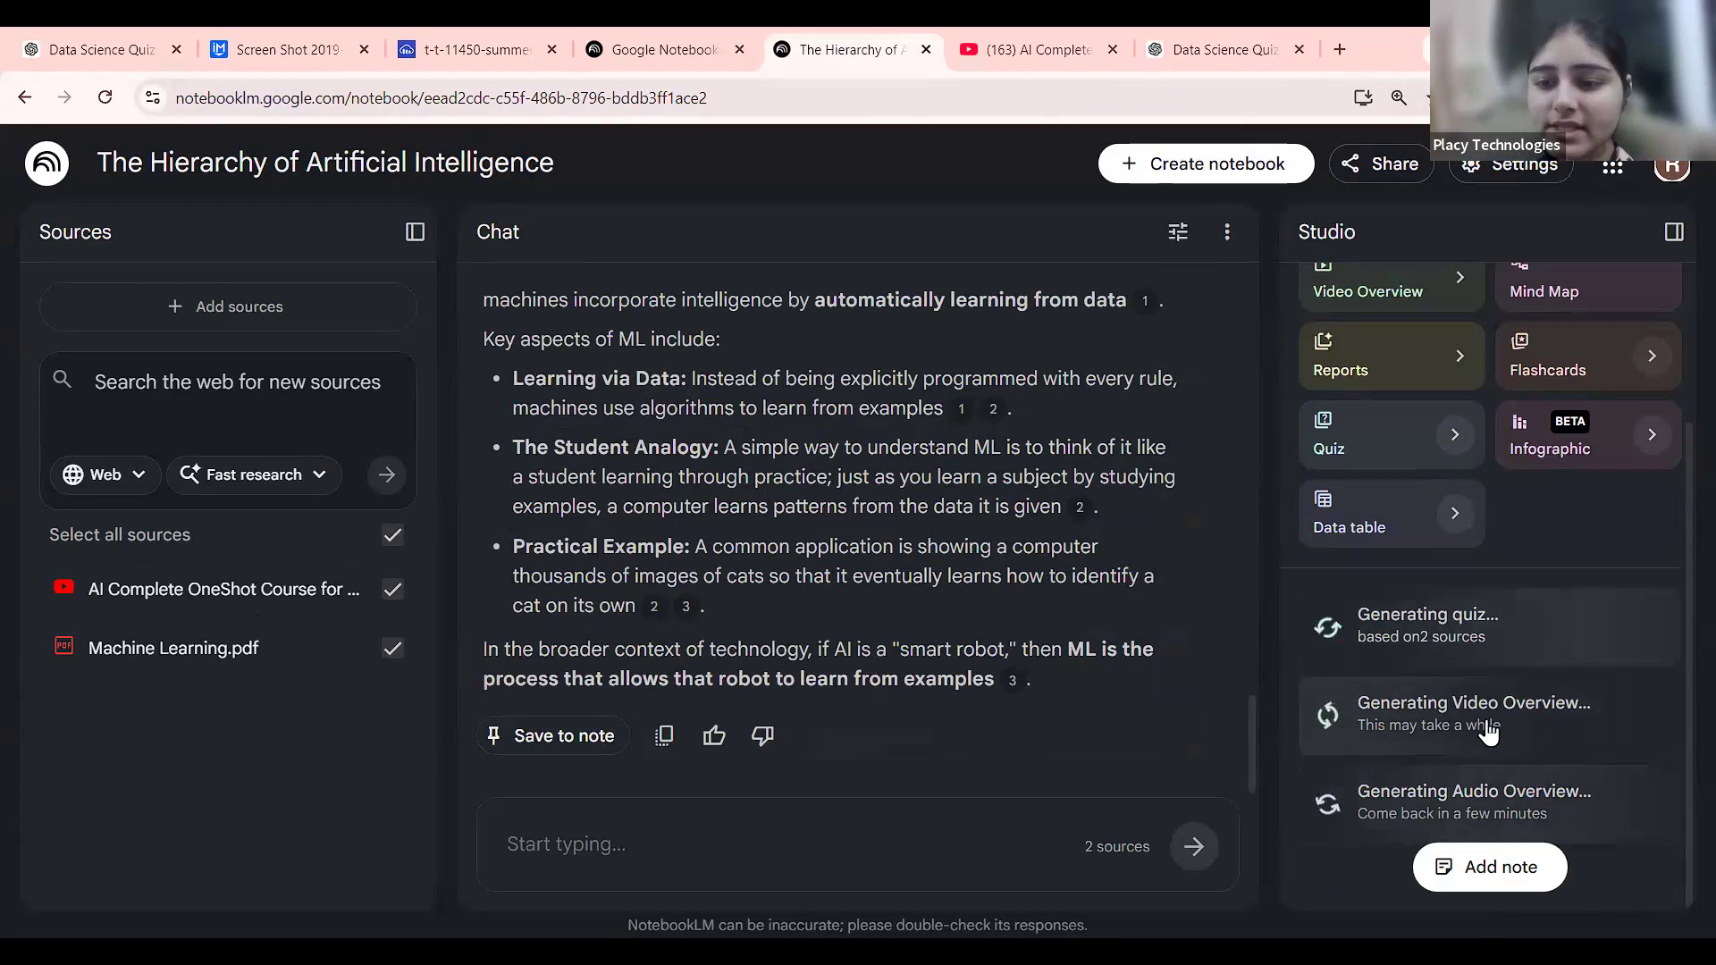
scroll(1509, 718, up, 5)
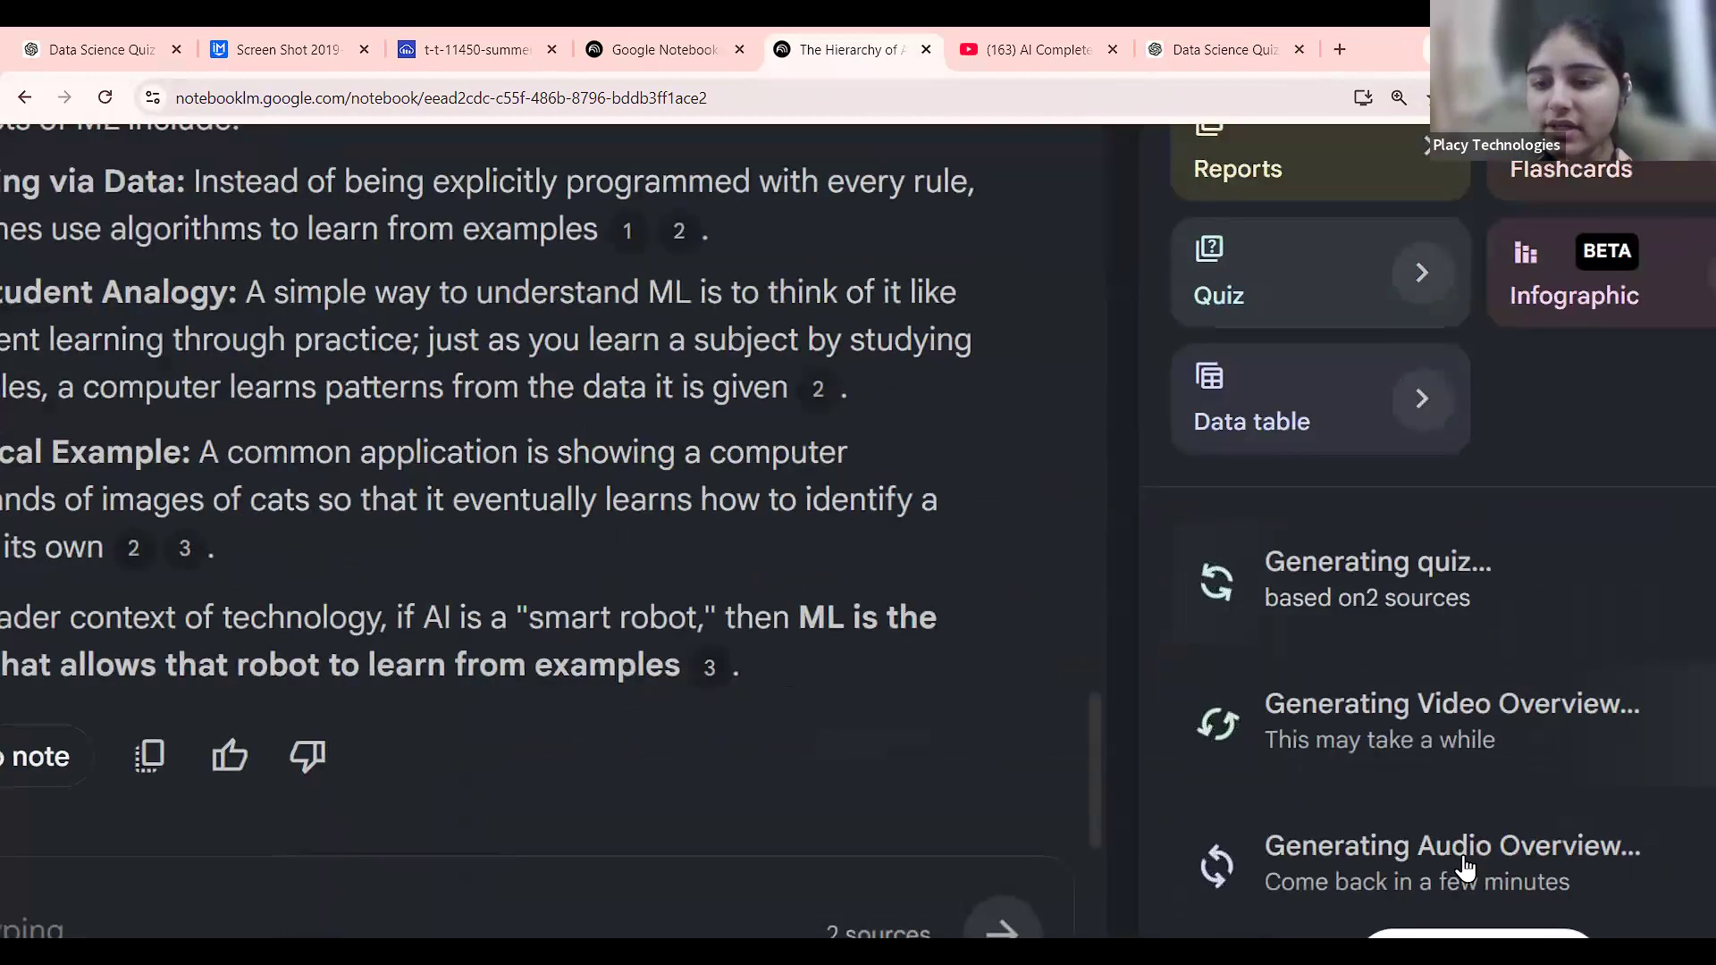
scroll(1450, 669, down, 5)
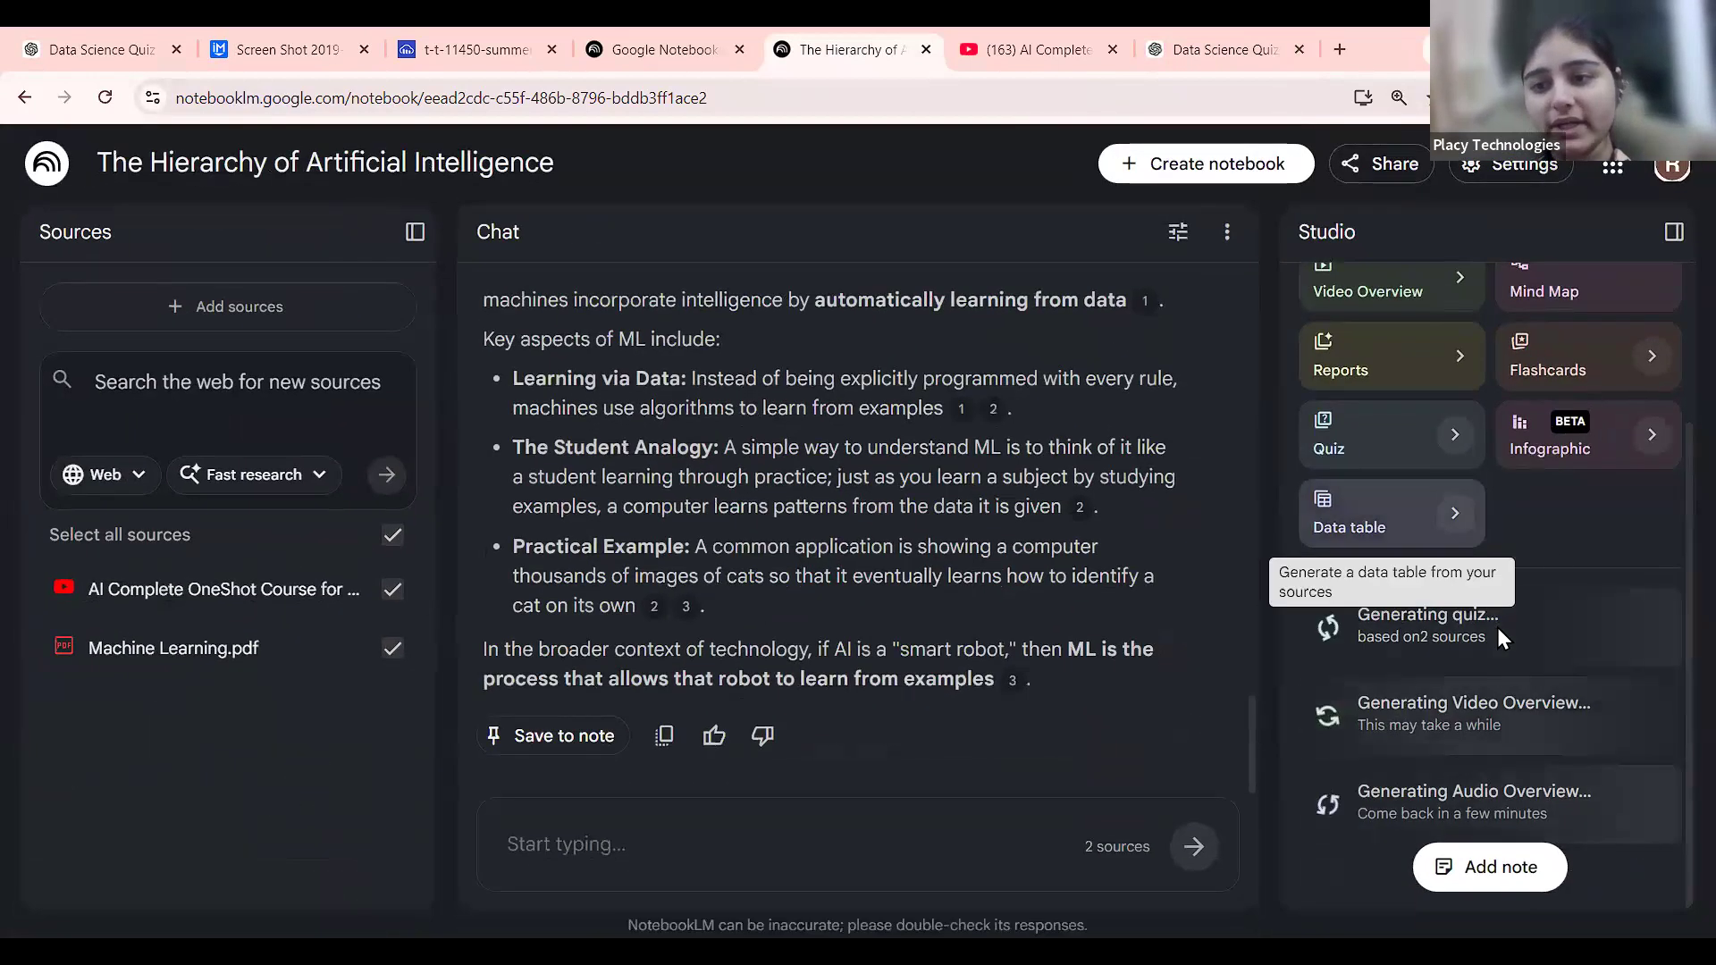
scroll(1519, 581, up, 1)
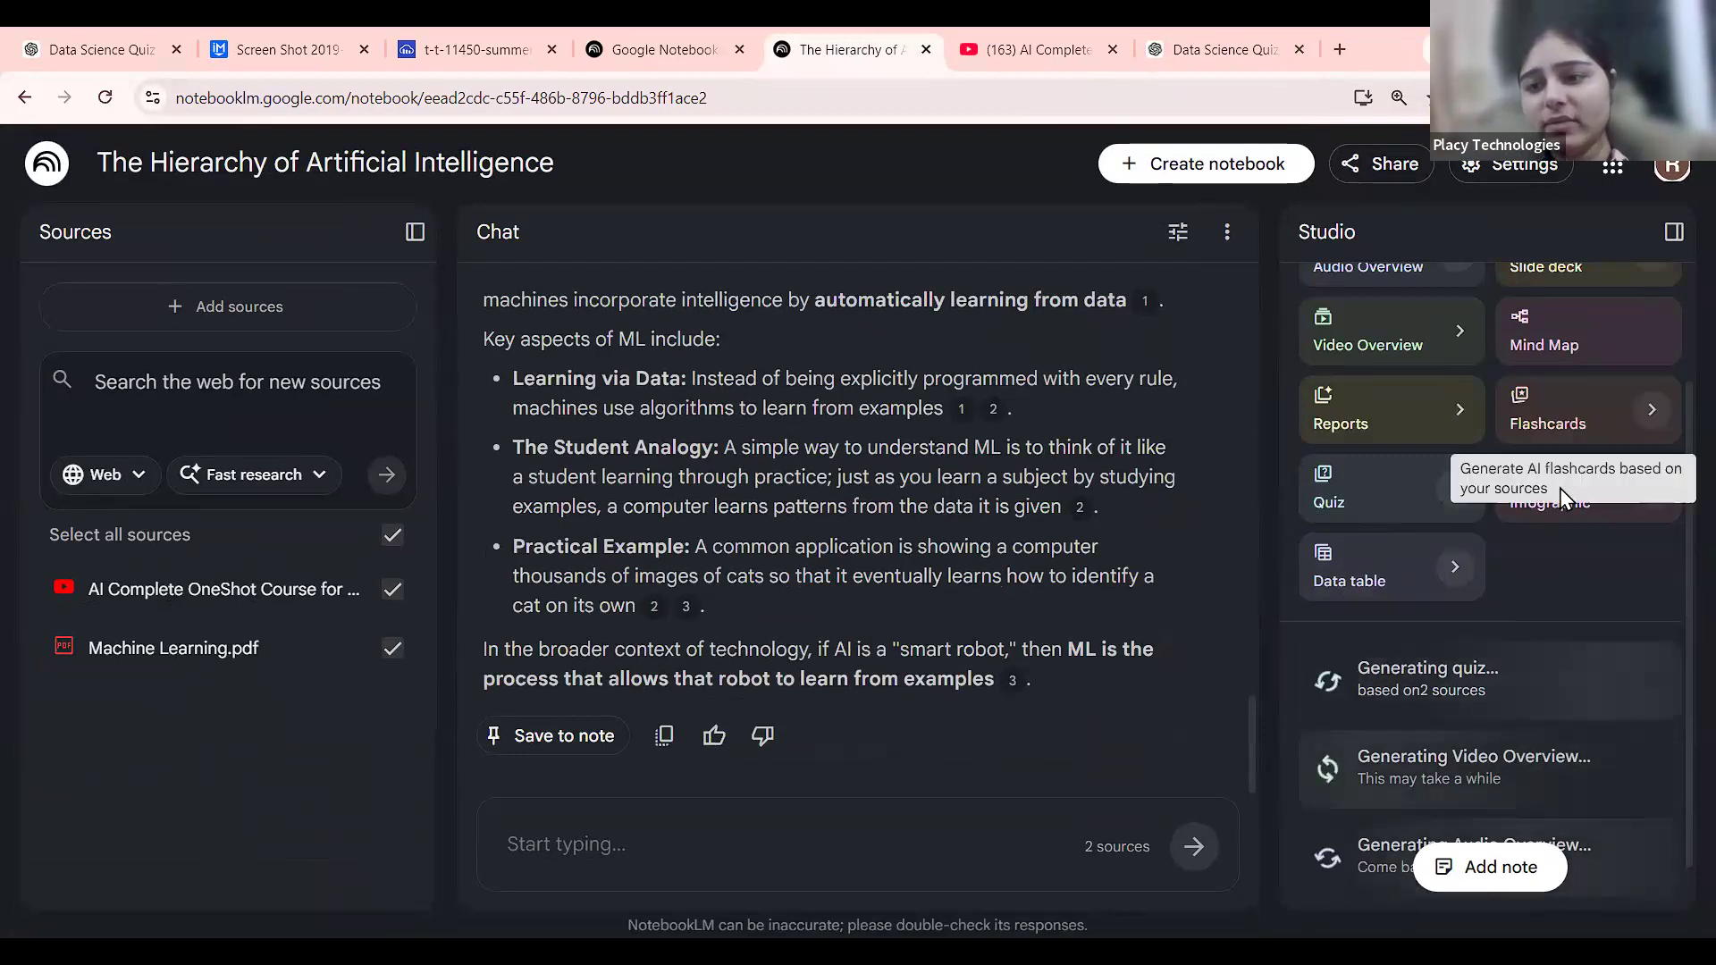
scroll(1560, 499, up, 5)
scroll(1657, 324, up, 3)
scroll(1446, 657, down, 5)
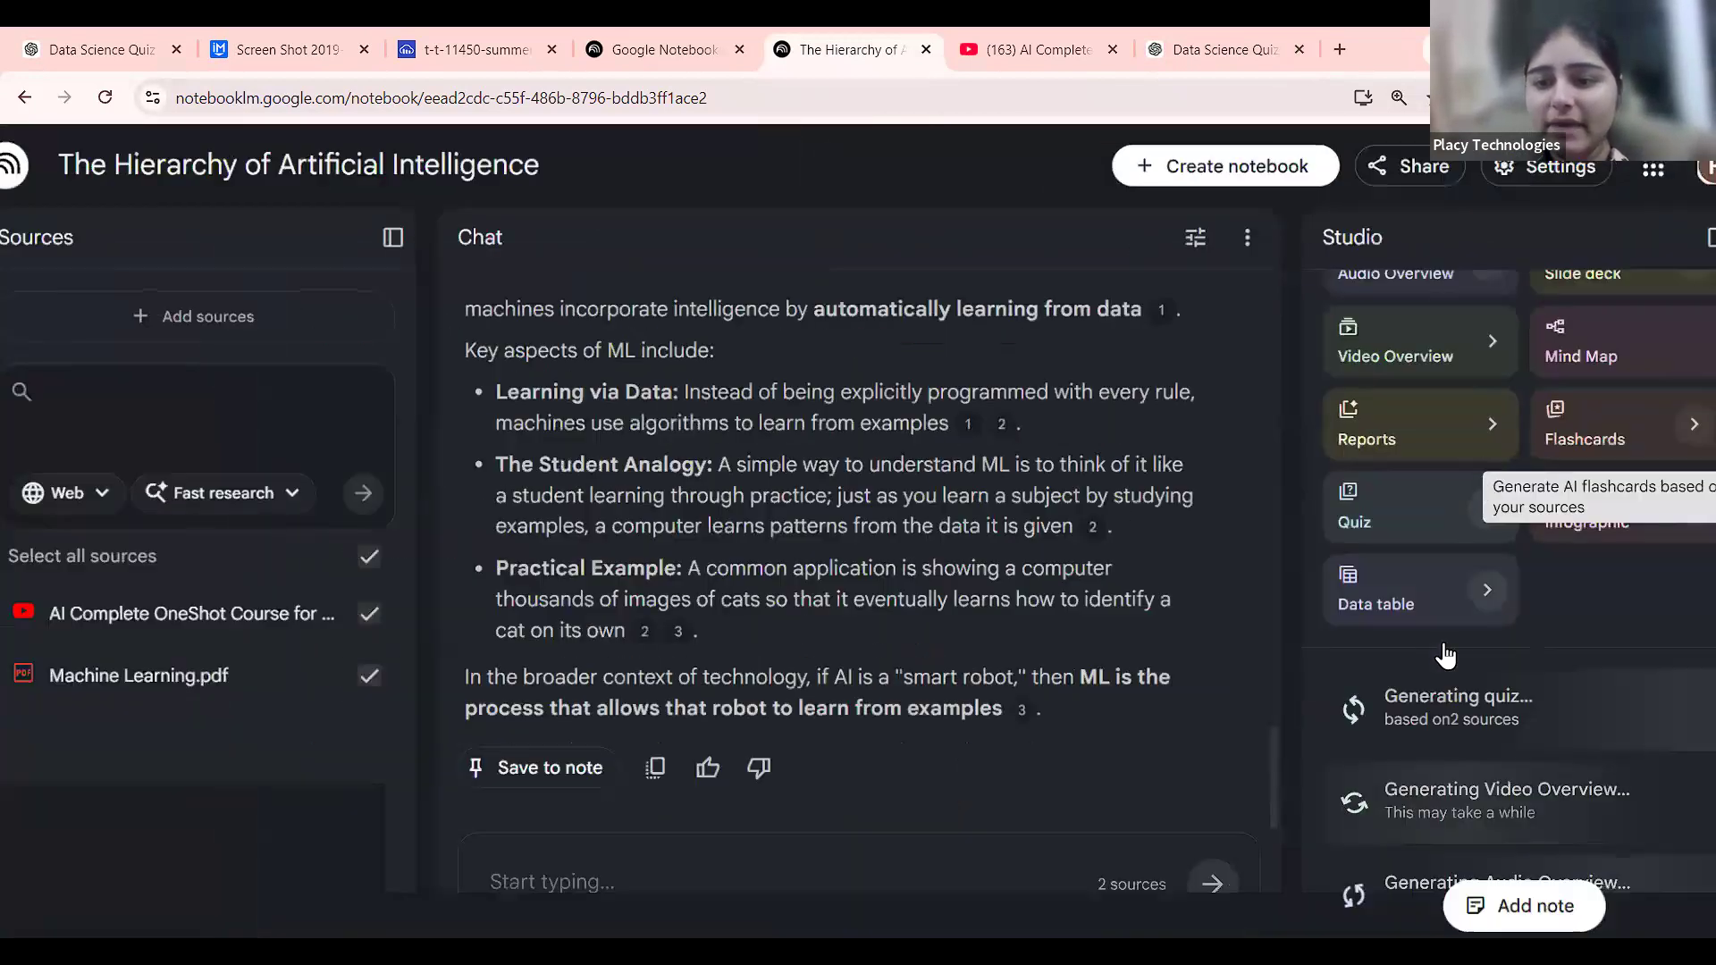
scroll(1452, 644, up, 5)
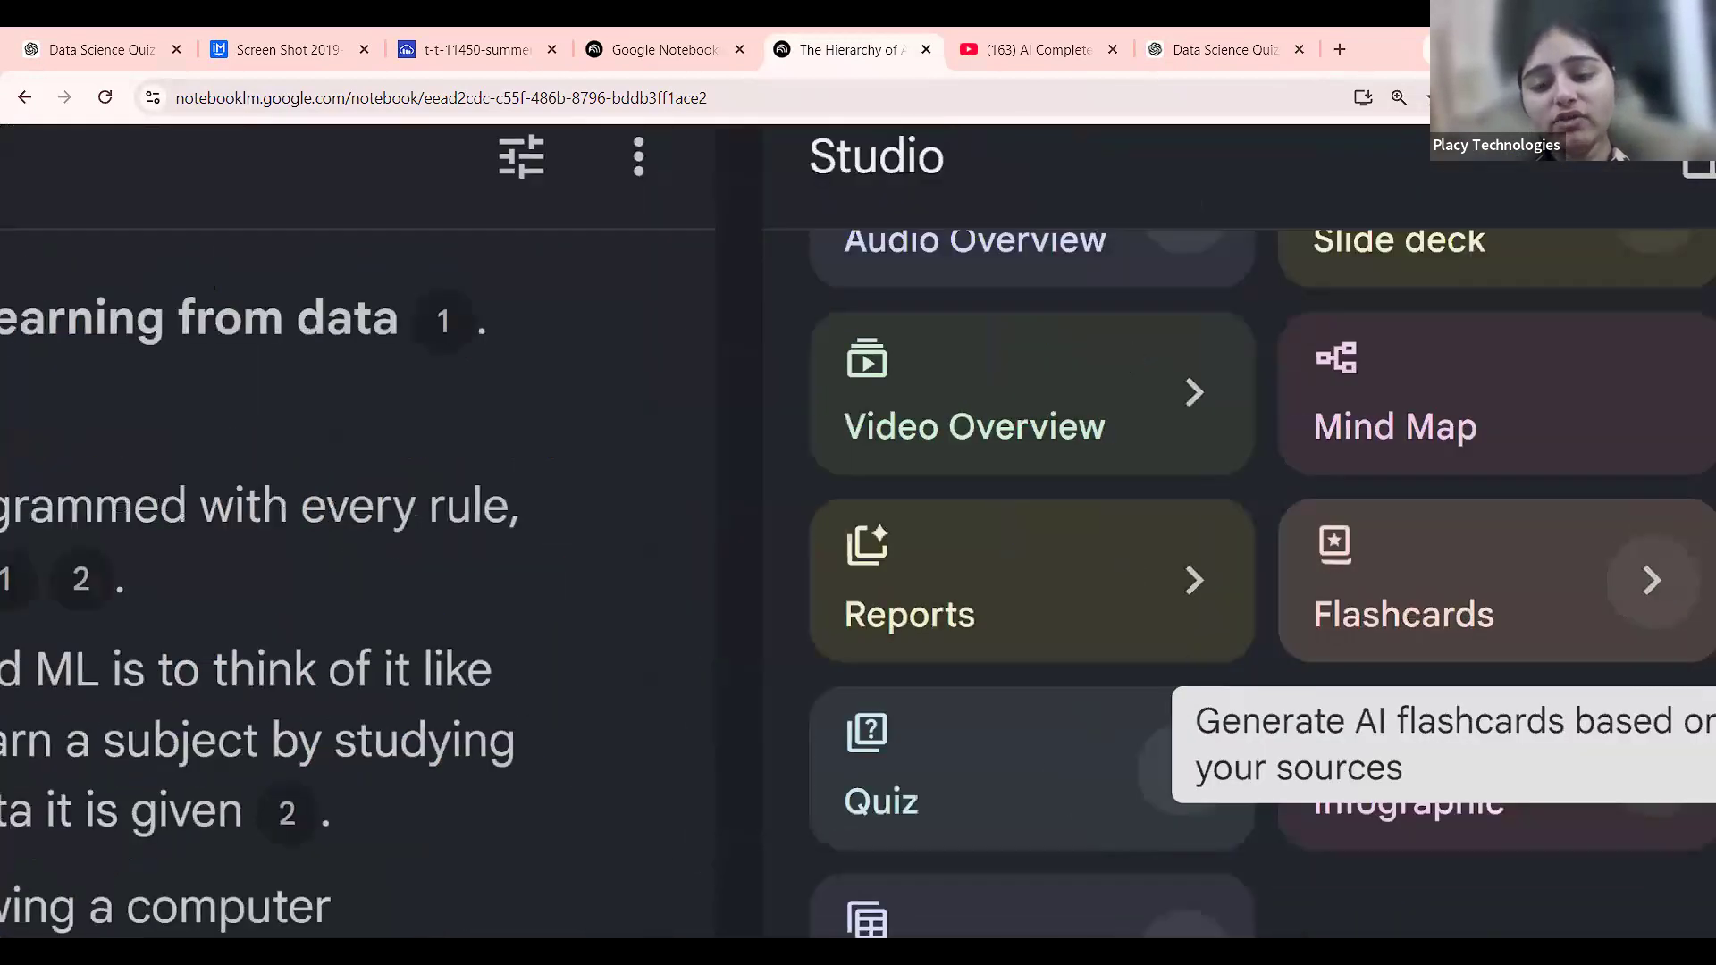
scroll(1188, 554, down, 5)
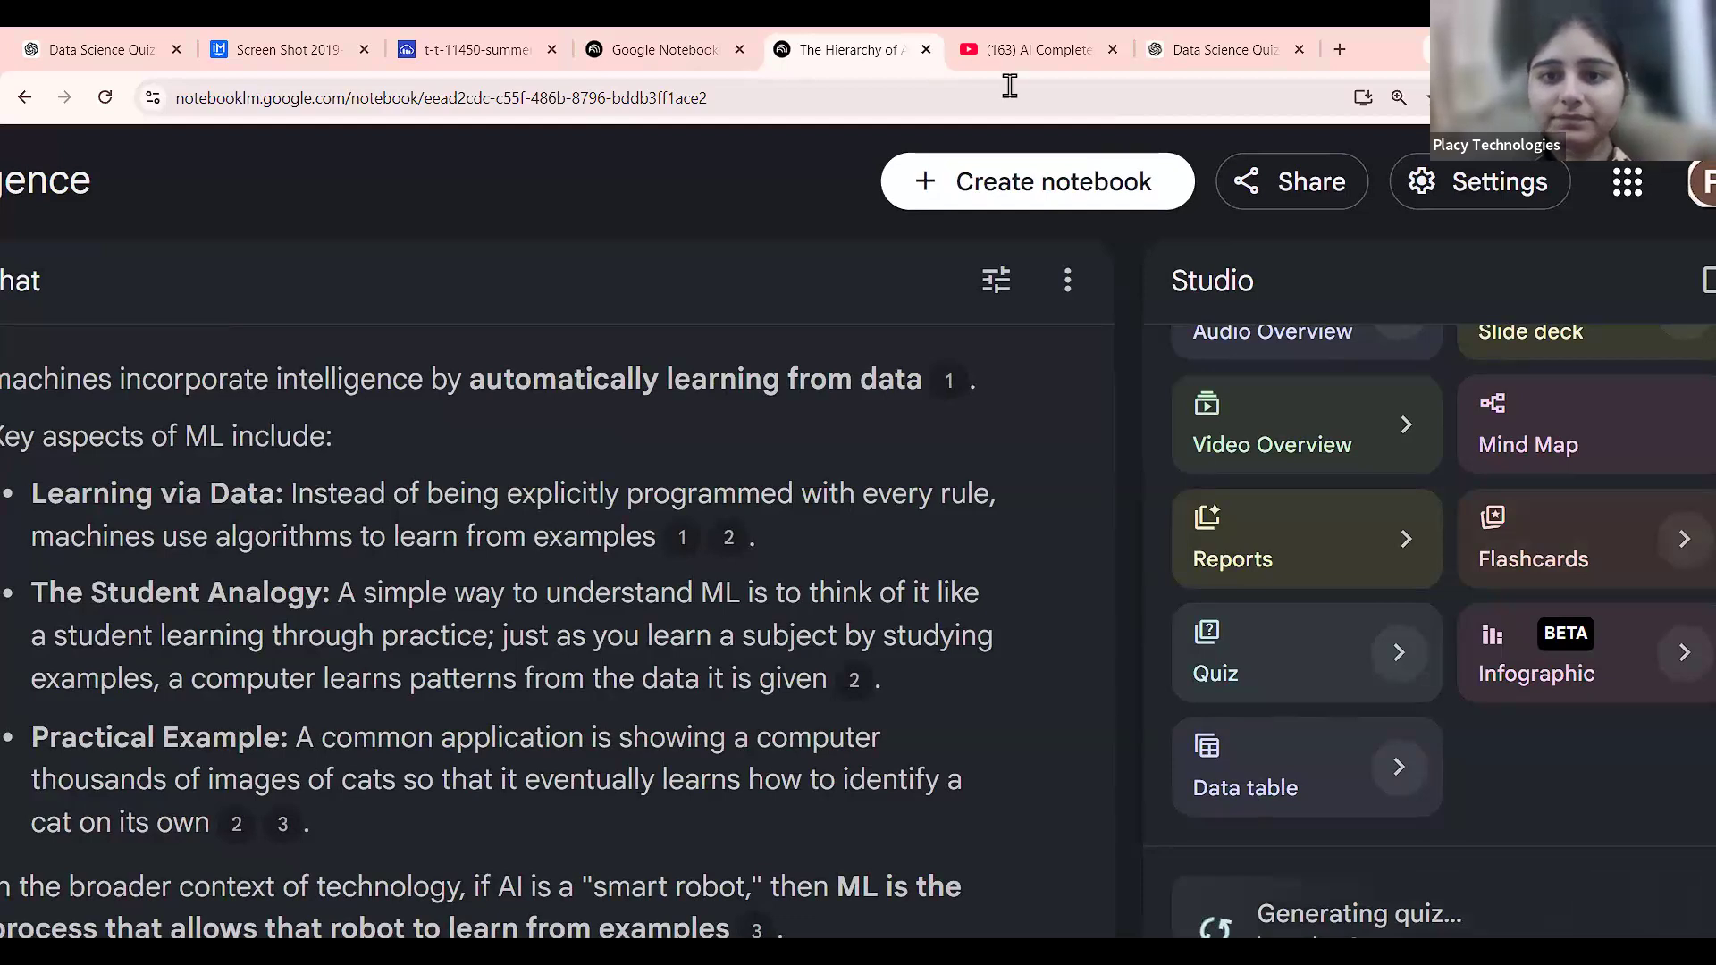
scroll(1009, 357, down, 3)
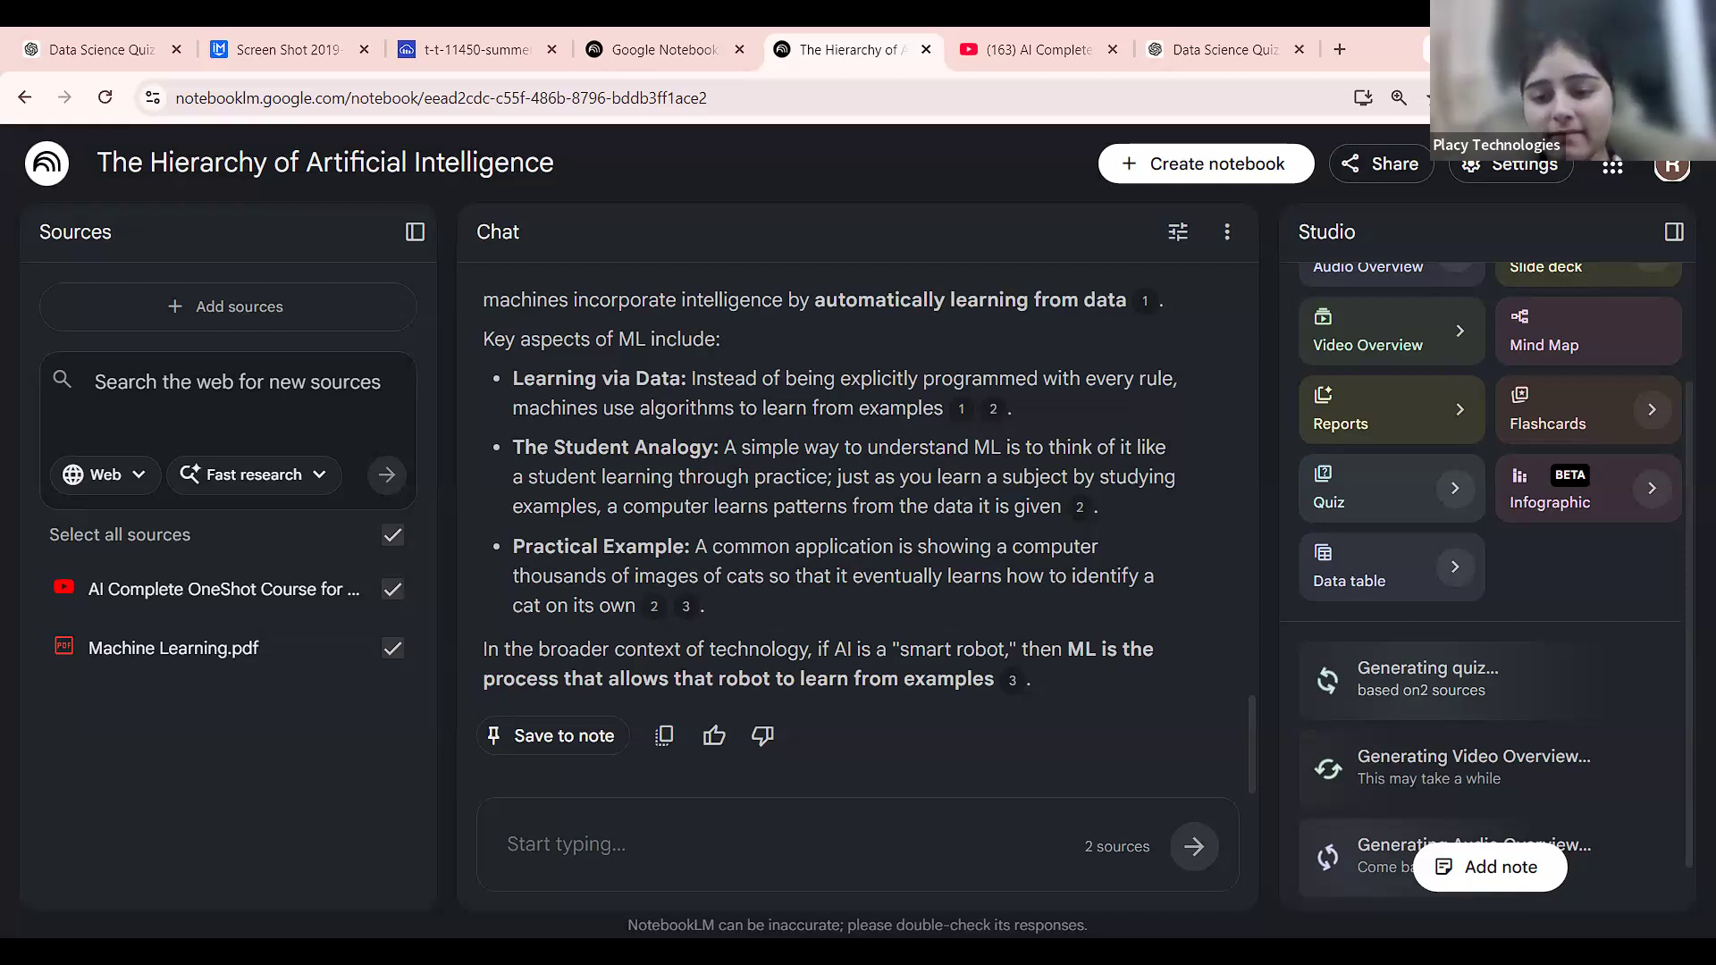
Search Google Images for 'flashcards' in a new tab.
click(1340, 51)
text(flashcards)
key(Return)
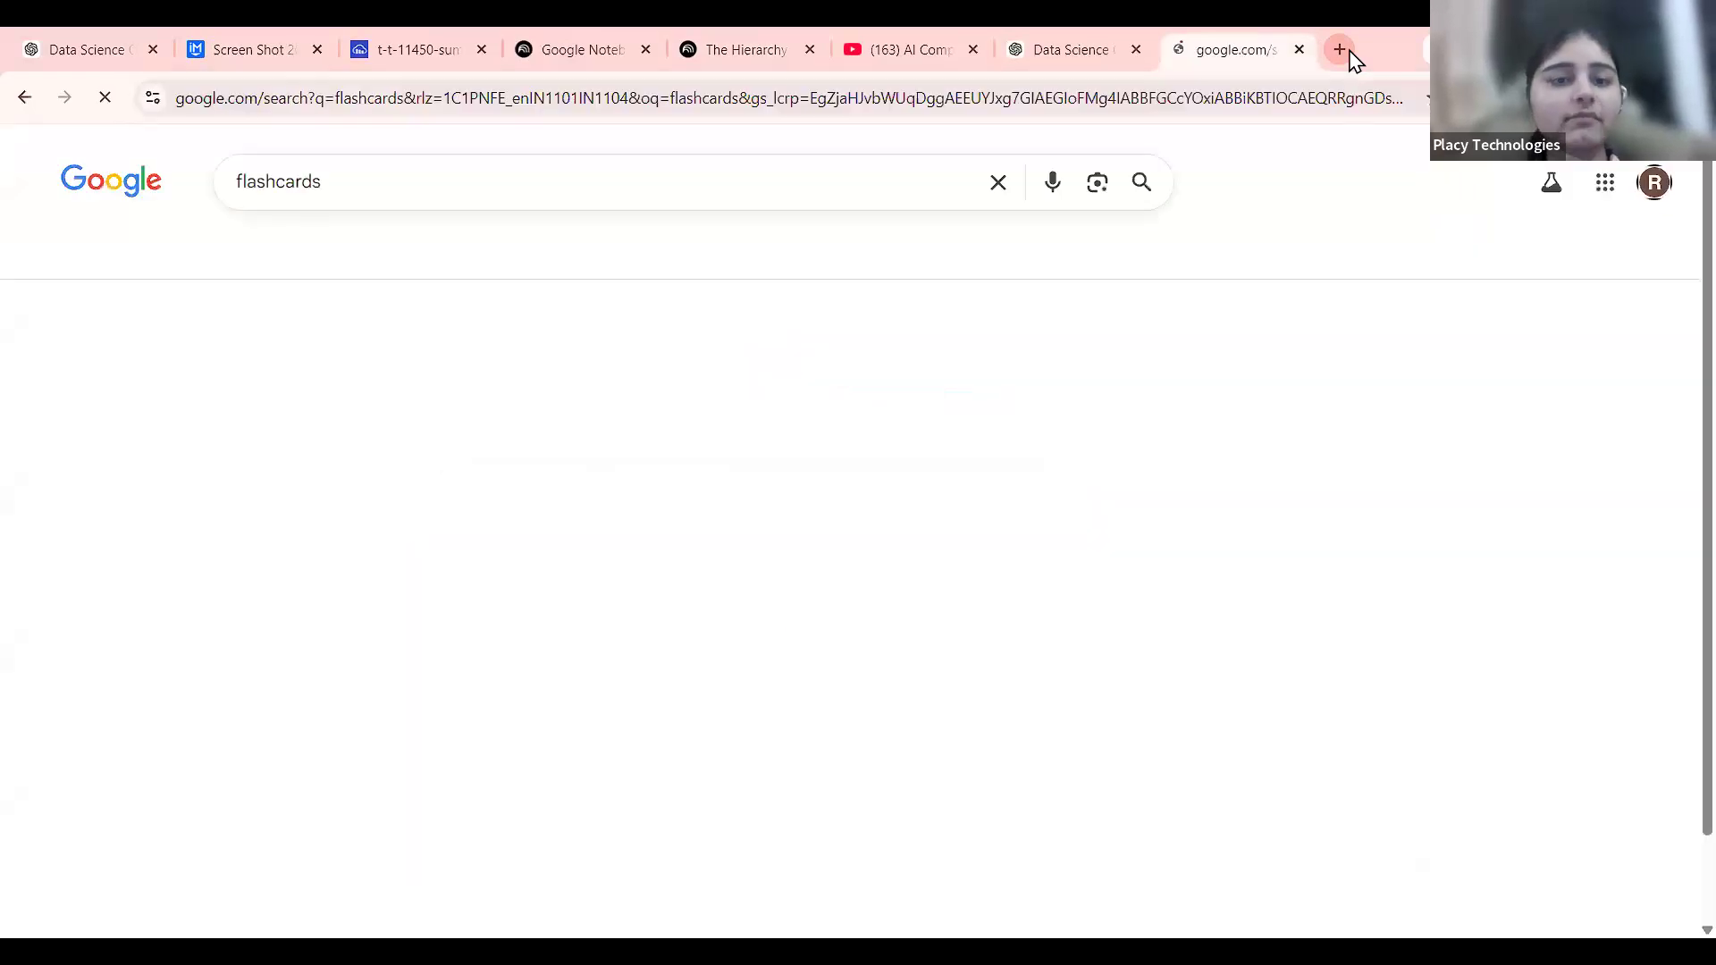
click(394, 256)
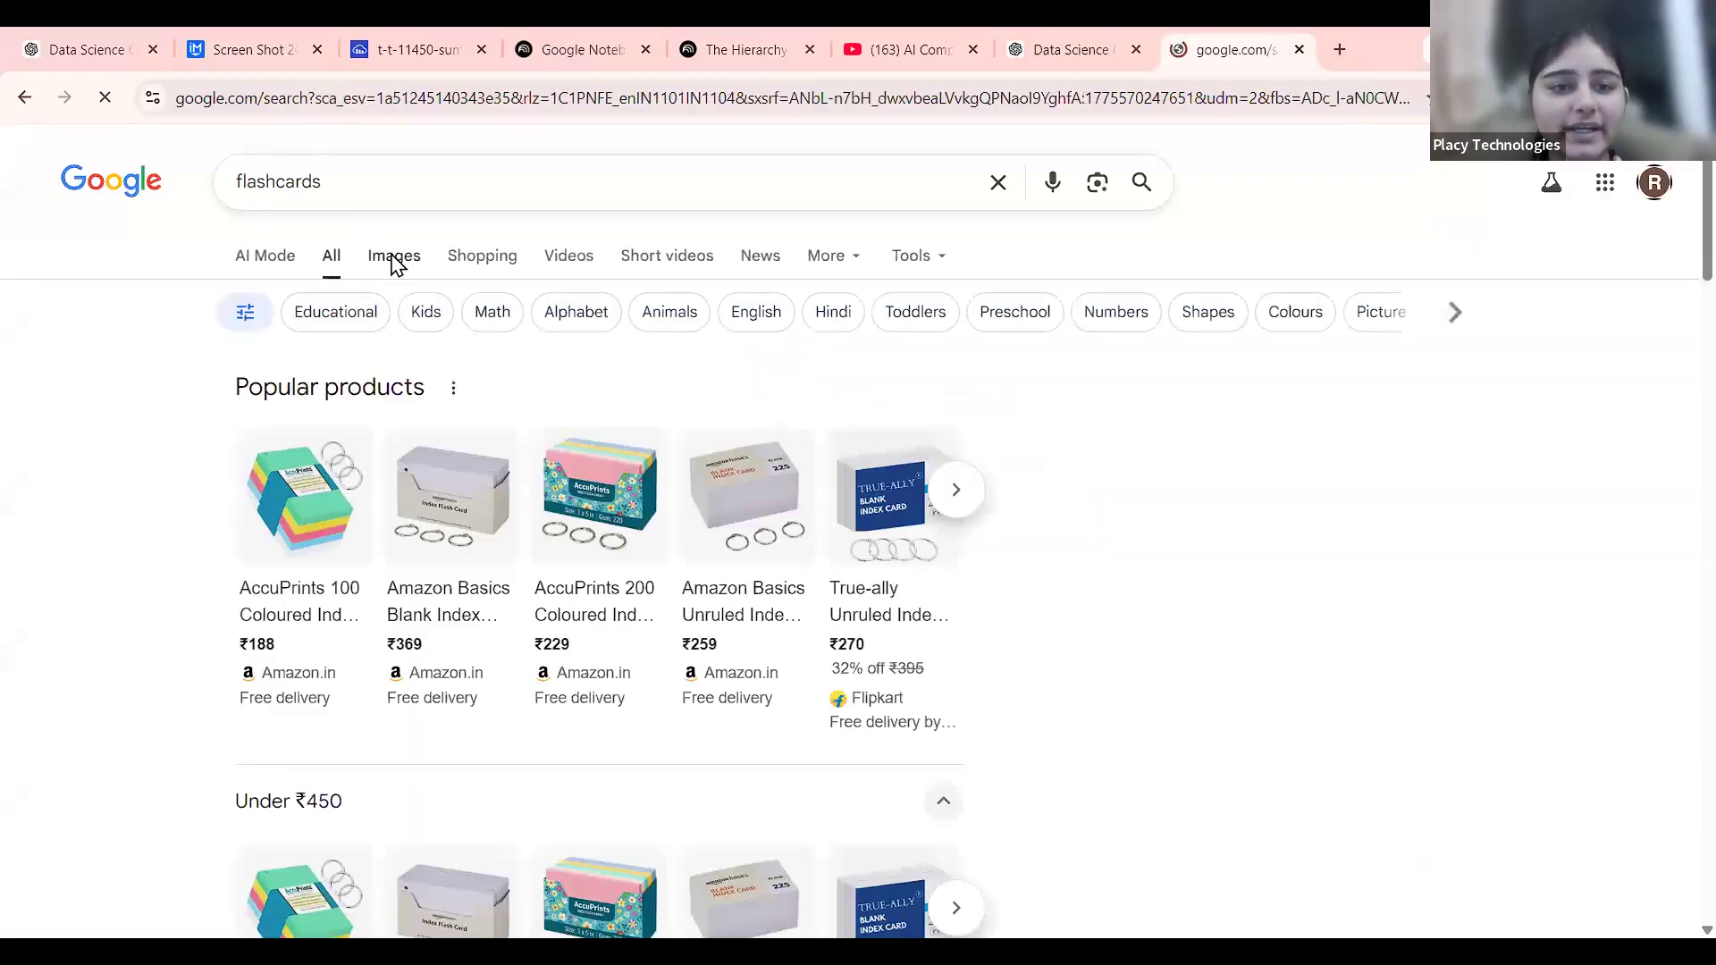
scroll(1381, 830, down, 3)
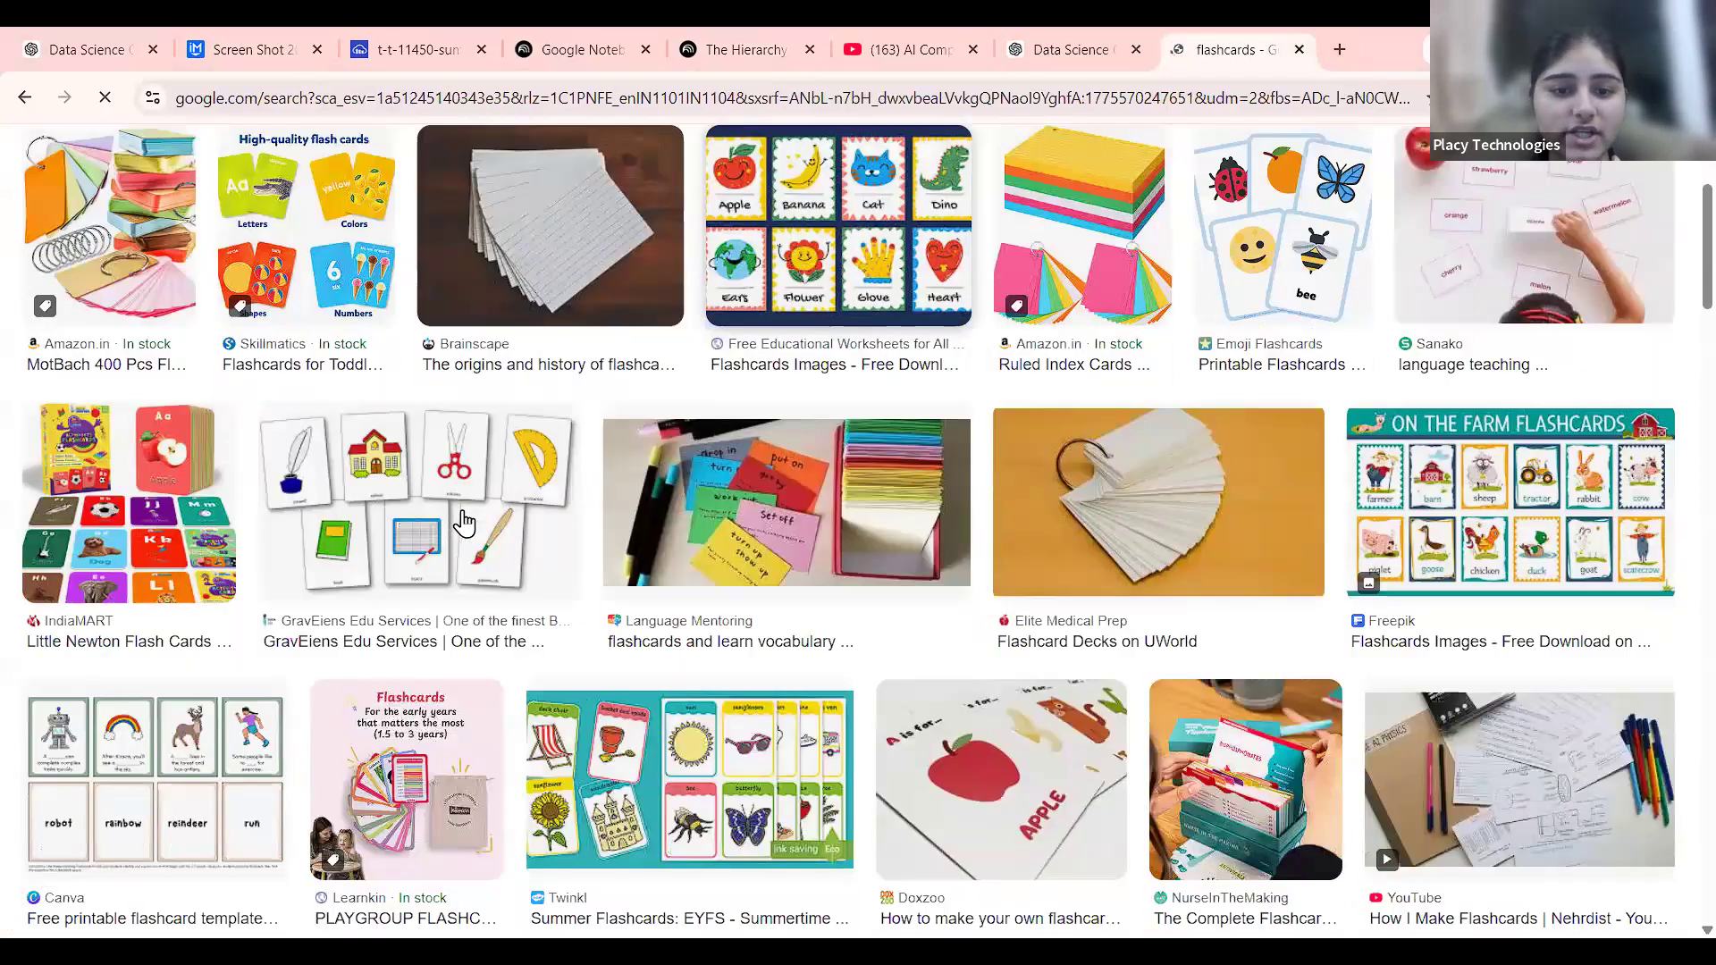
Open the GravEiens classroom-objects flashcards image in its own tab.
click(1452, 476)
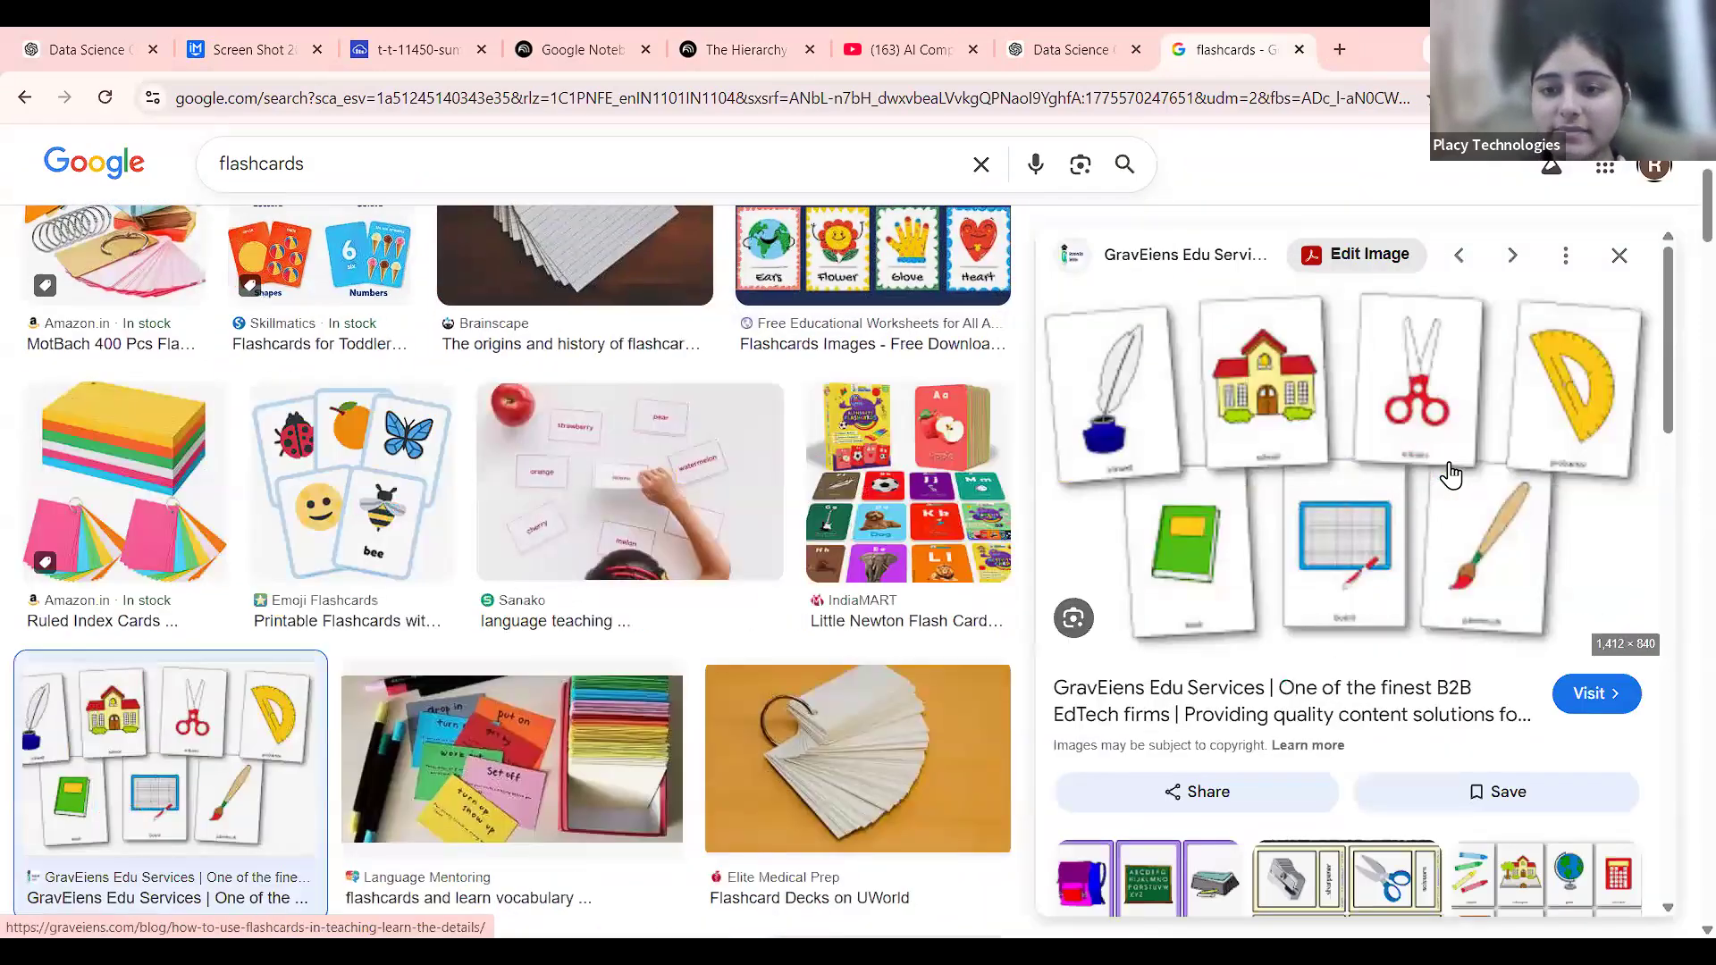
right_click(1387, 472)
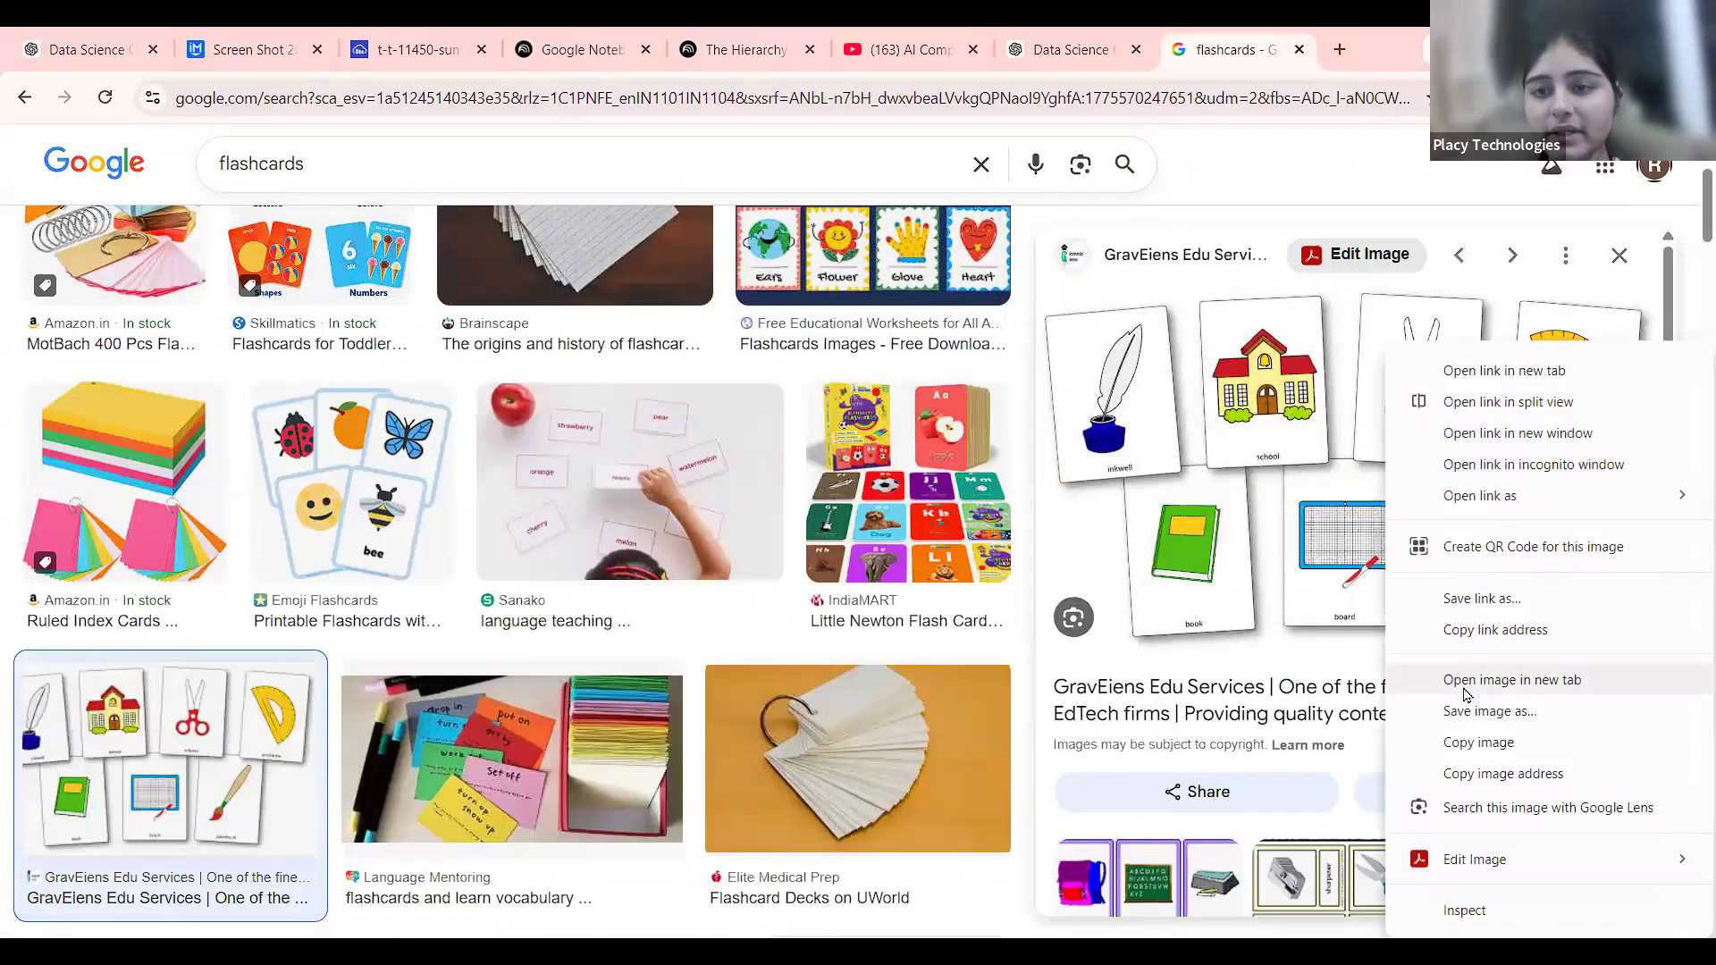
click(1457, 679)
Close the flashcards search tab and the image tab to return to the Hierarchy notebook.
click(1153, 50)
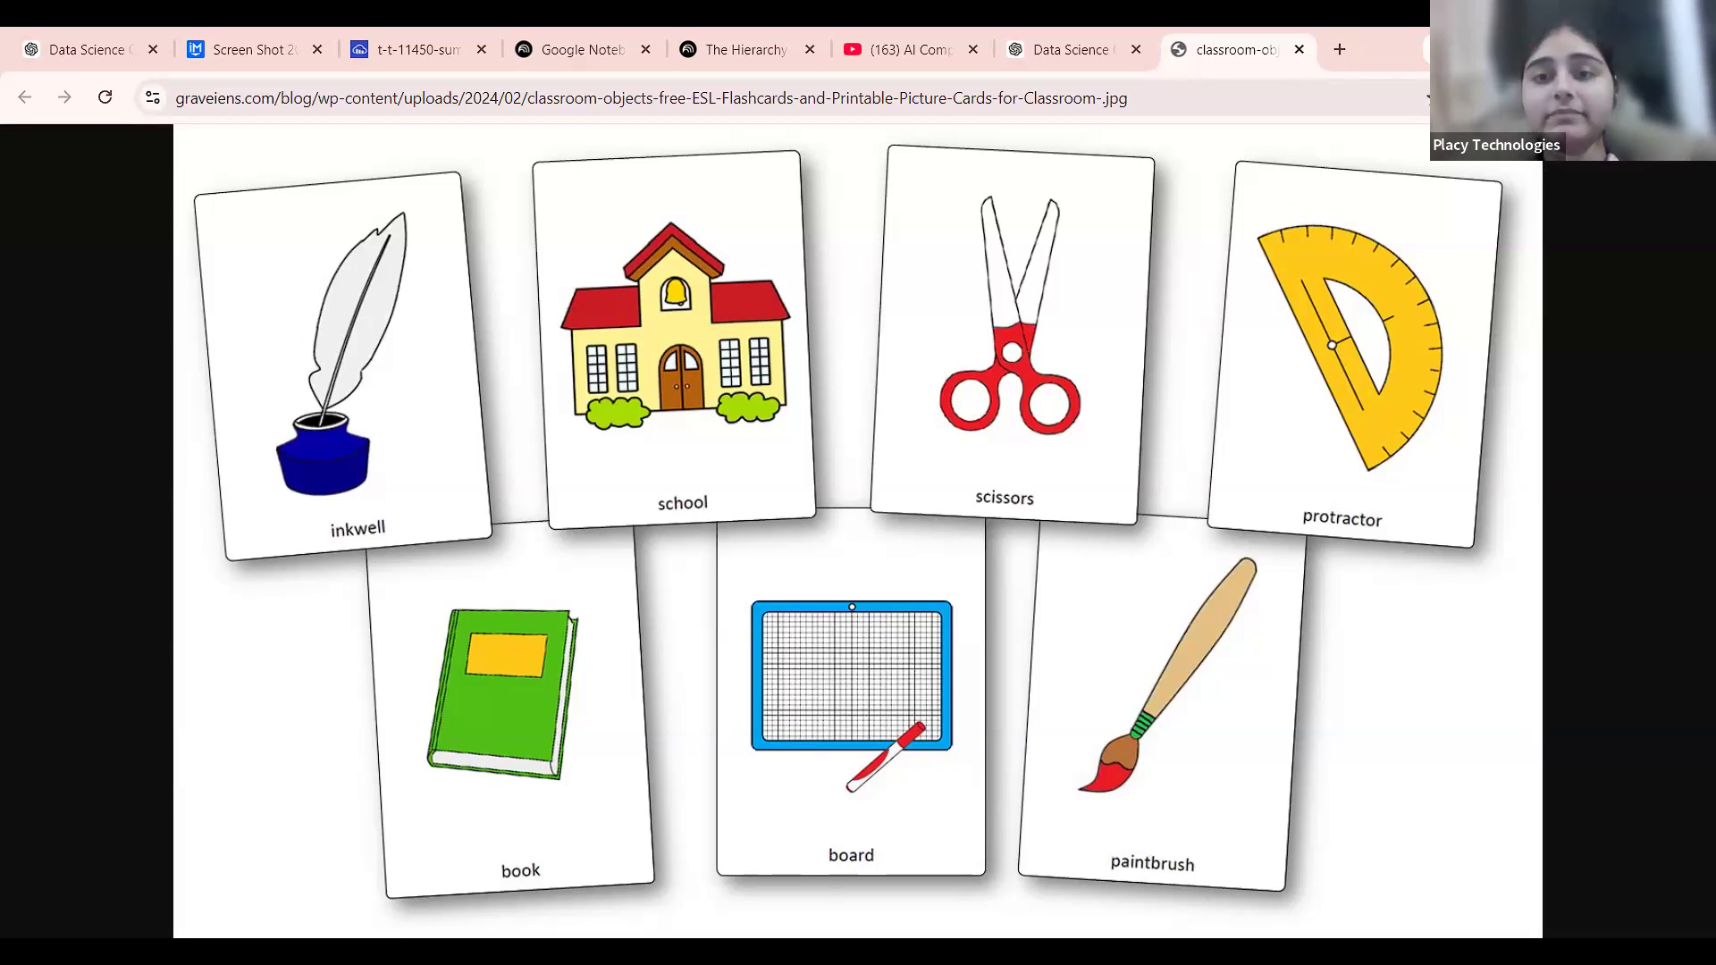
key(ctrl+w)
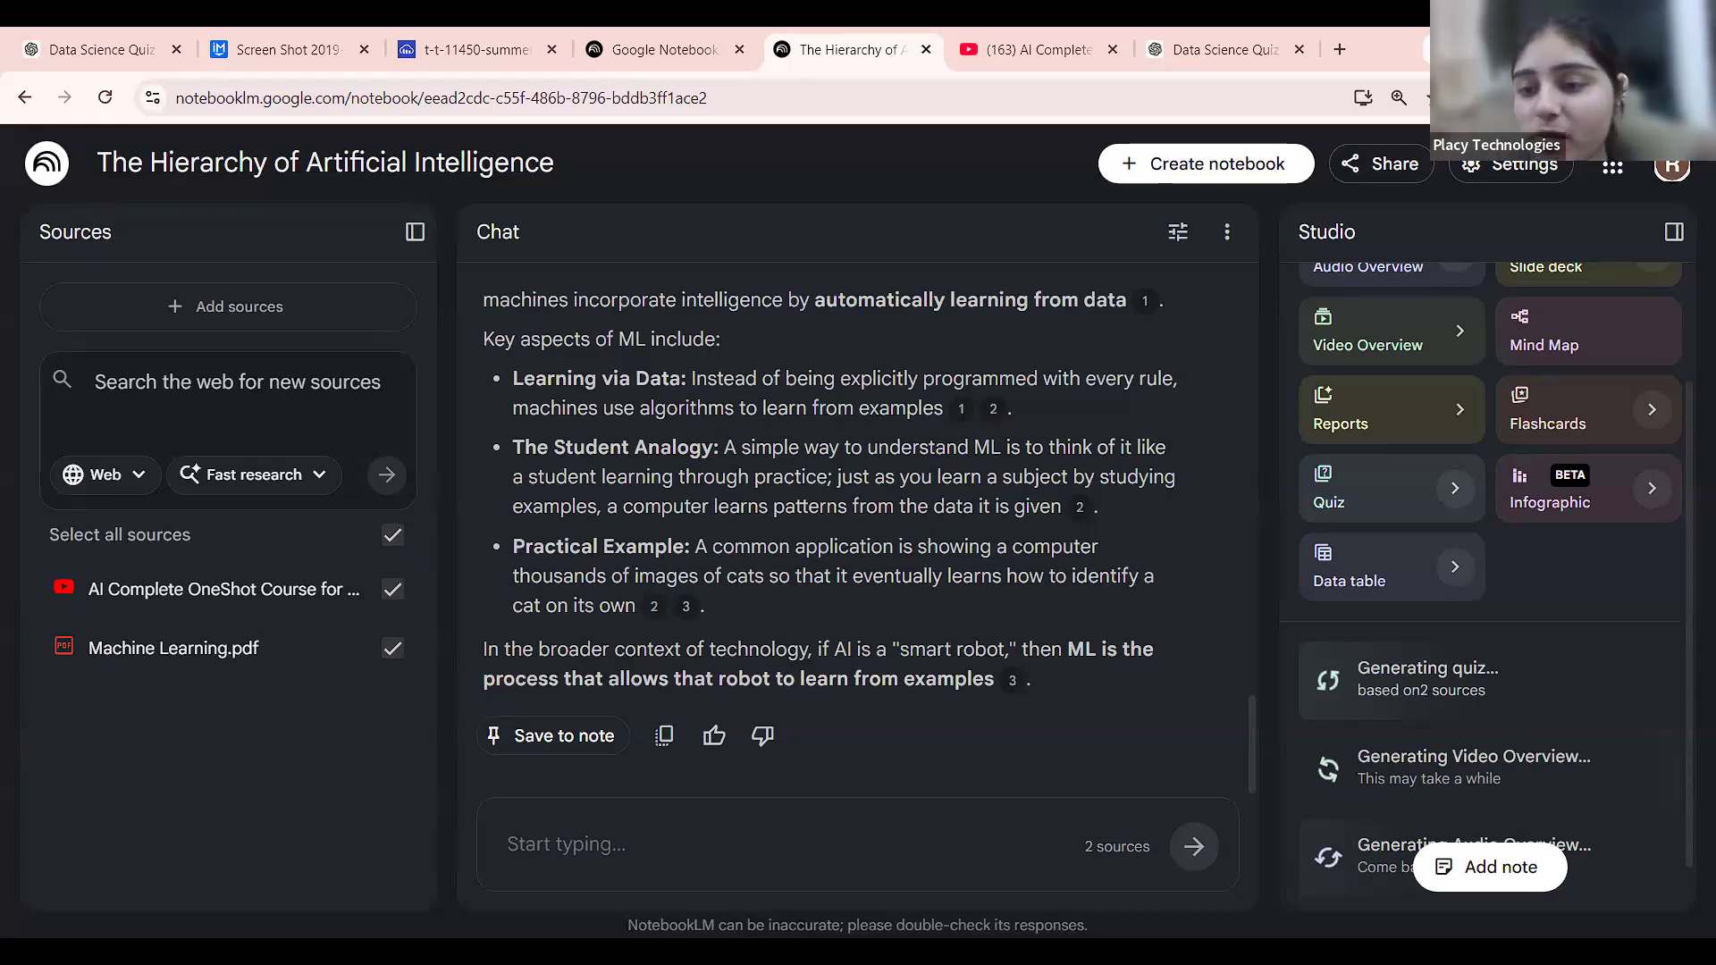
Set flashcards to Fewer cards at Easy, then start the prompt 'give me a flashcard content' in ChatGPT.
scroll(1560, 670, down, 1)
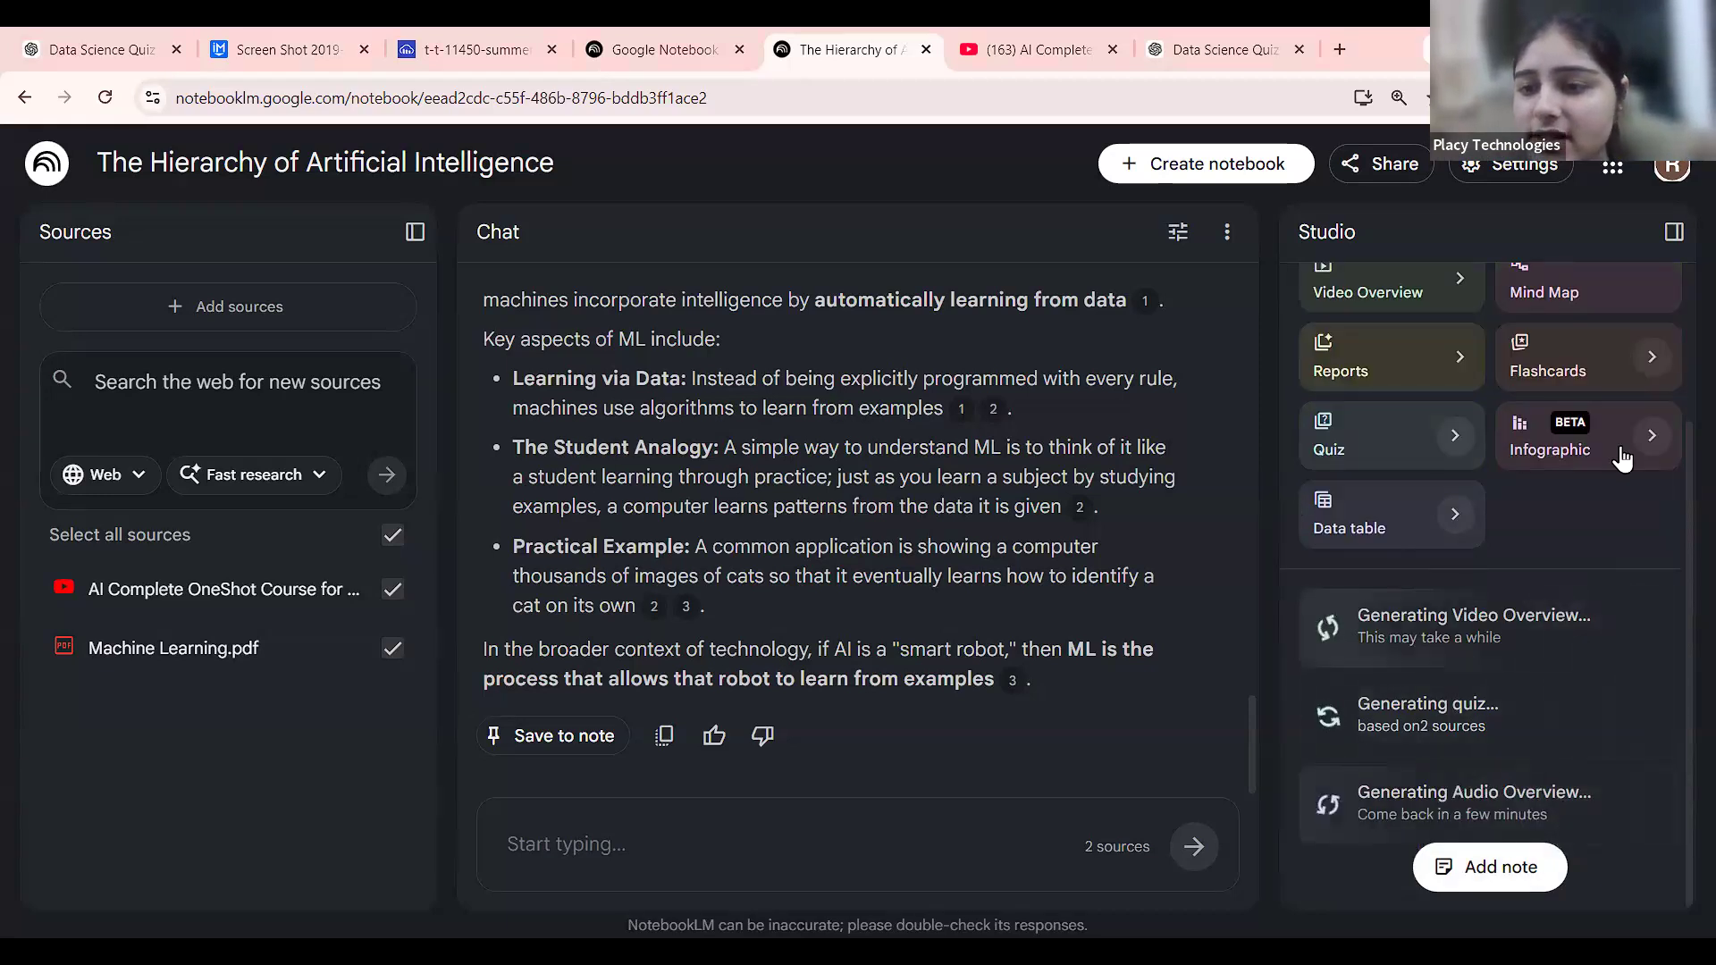
scroll(1623, 457, up, 1)
scroll(1623, 457, up, 2)
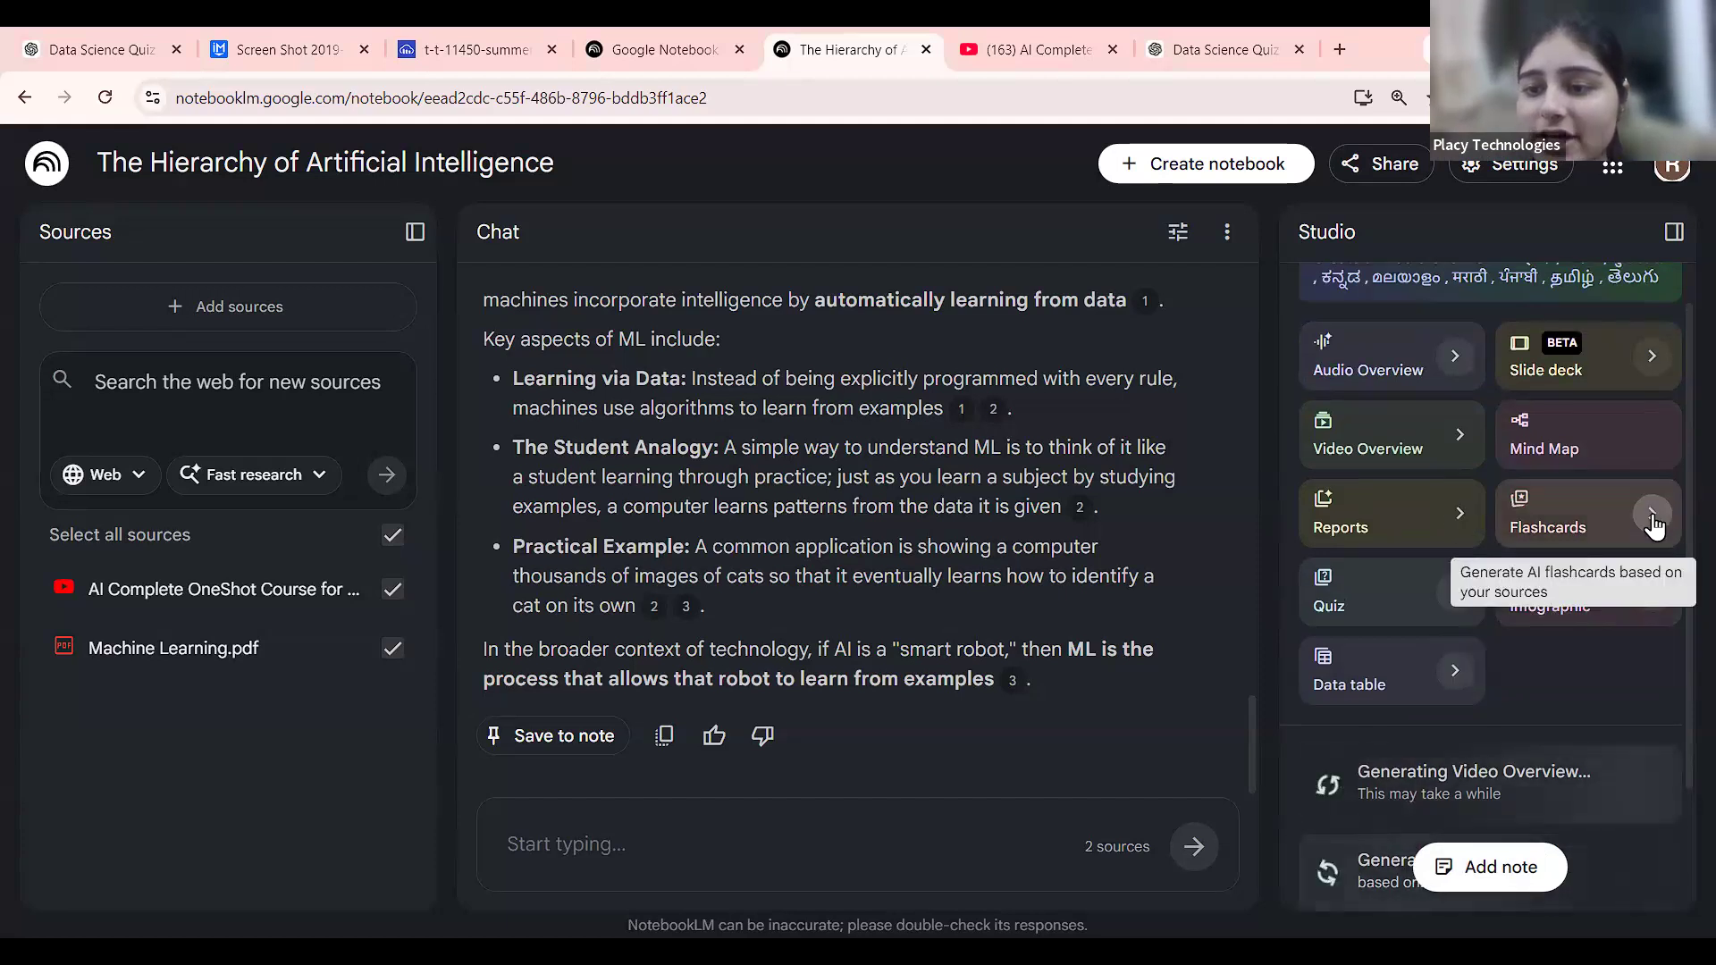
click(1651, 513)
click(412, 436)
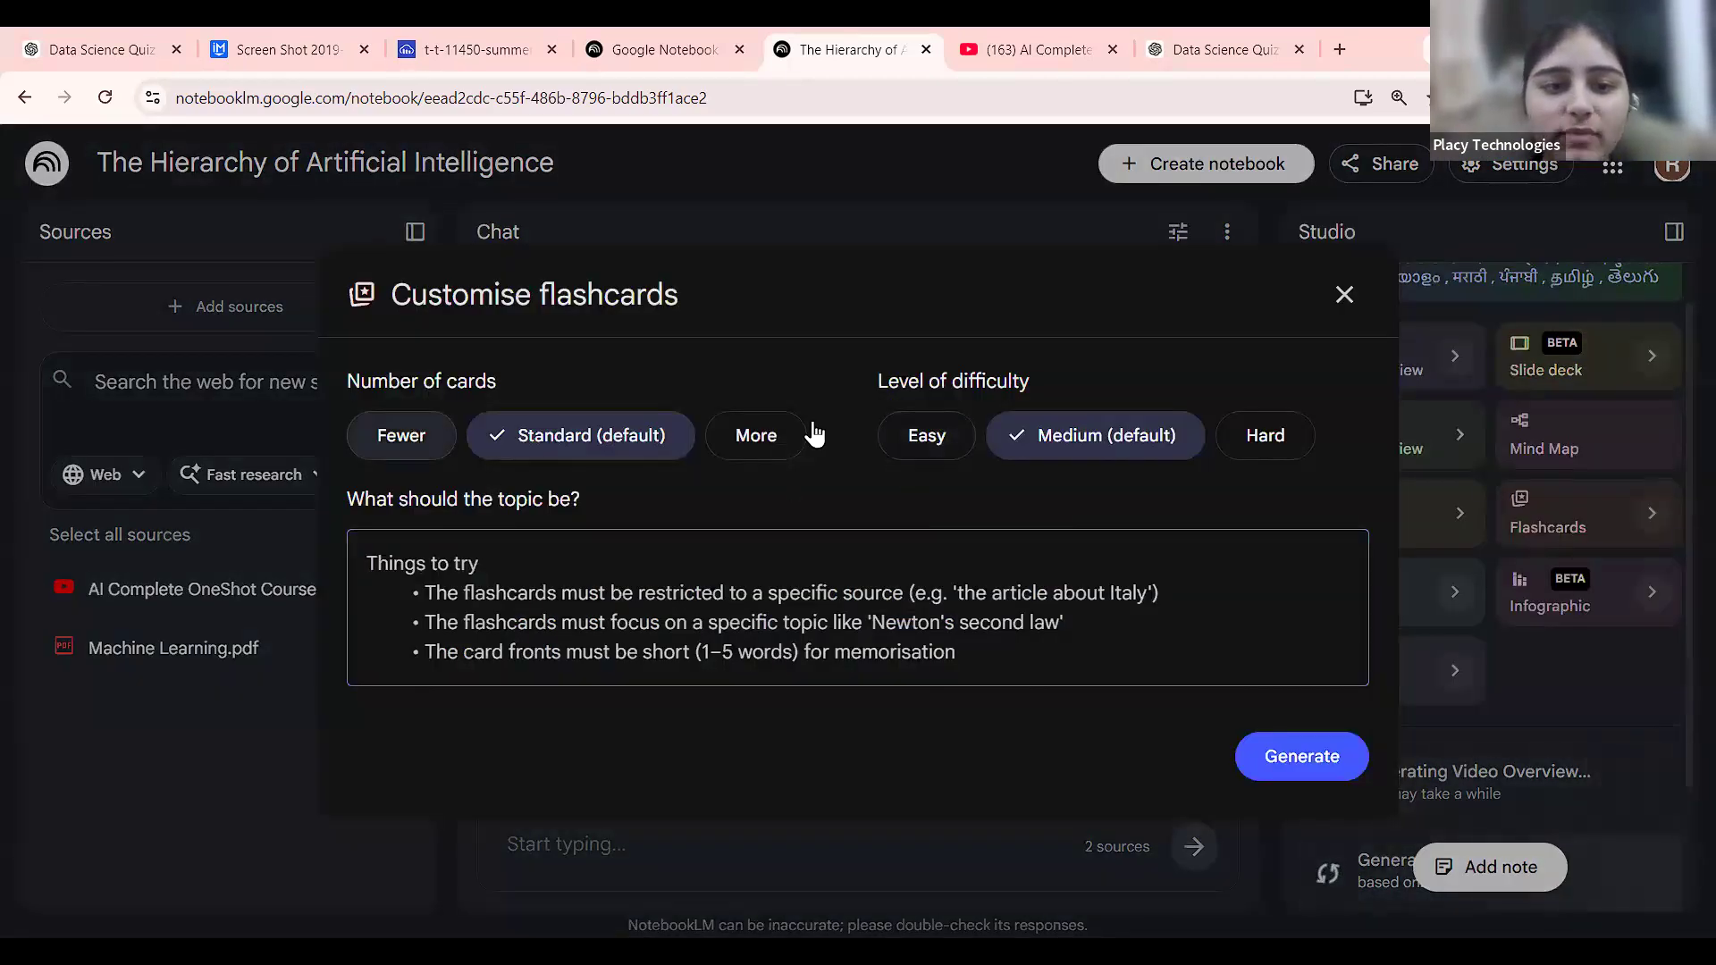
click(926, 435)
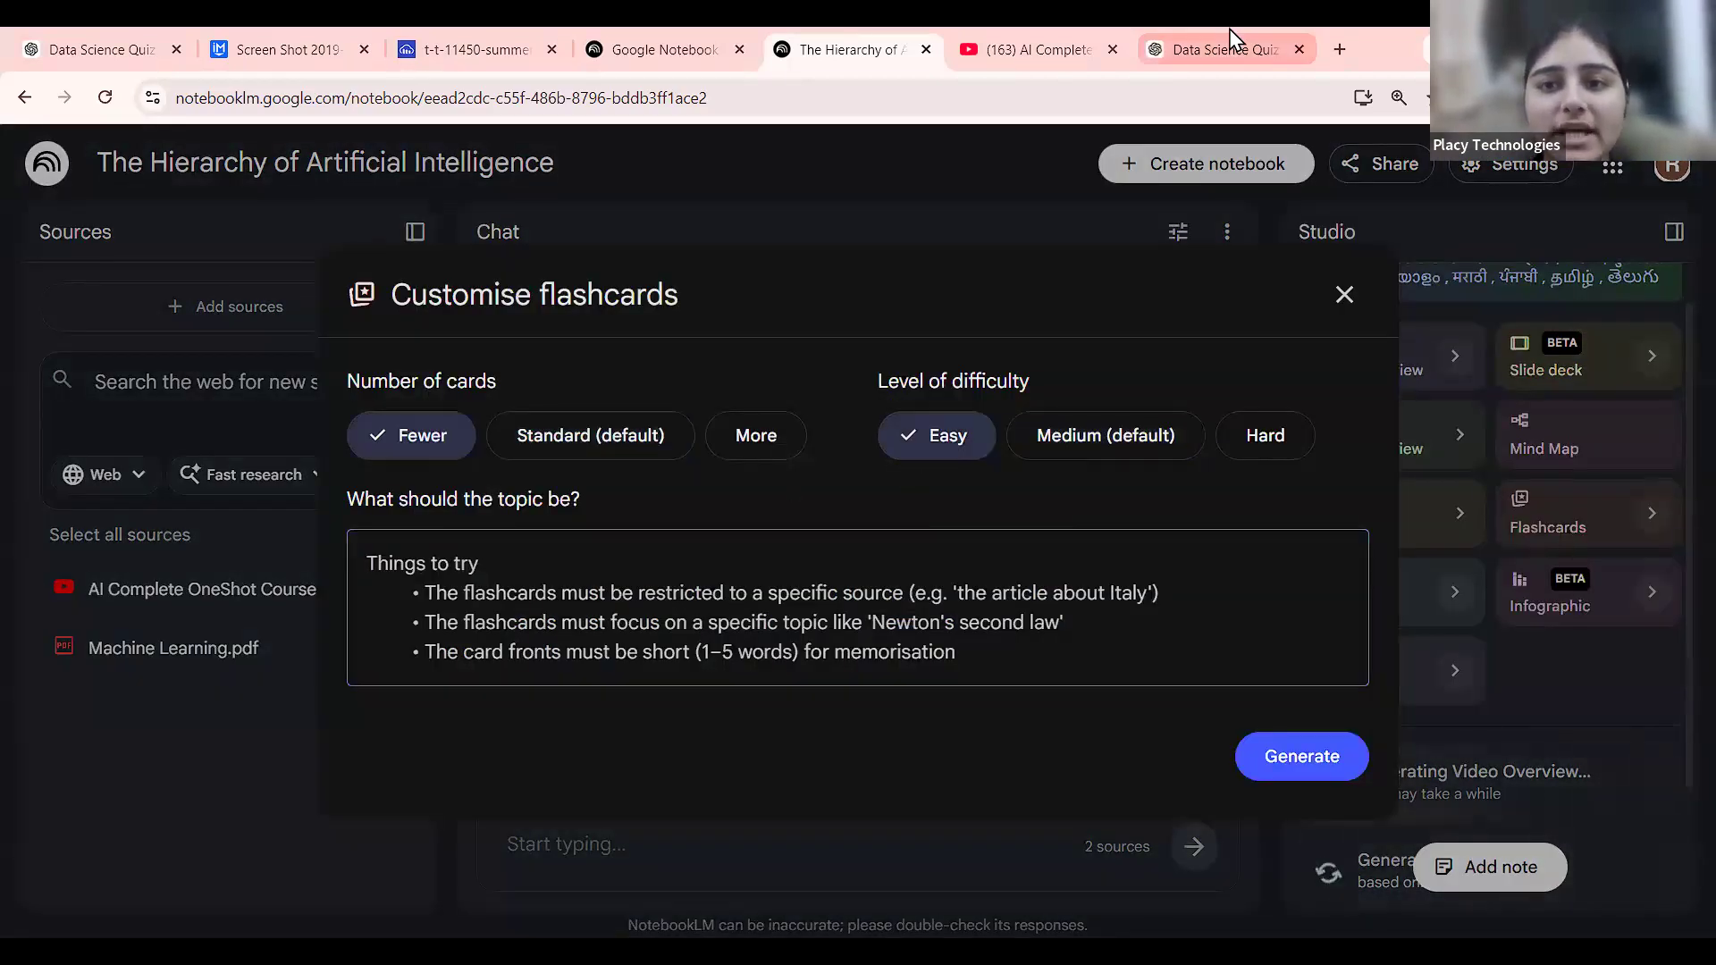
click(1230, 36)
text(give me )
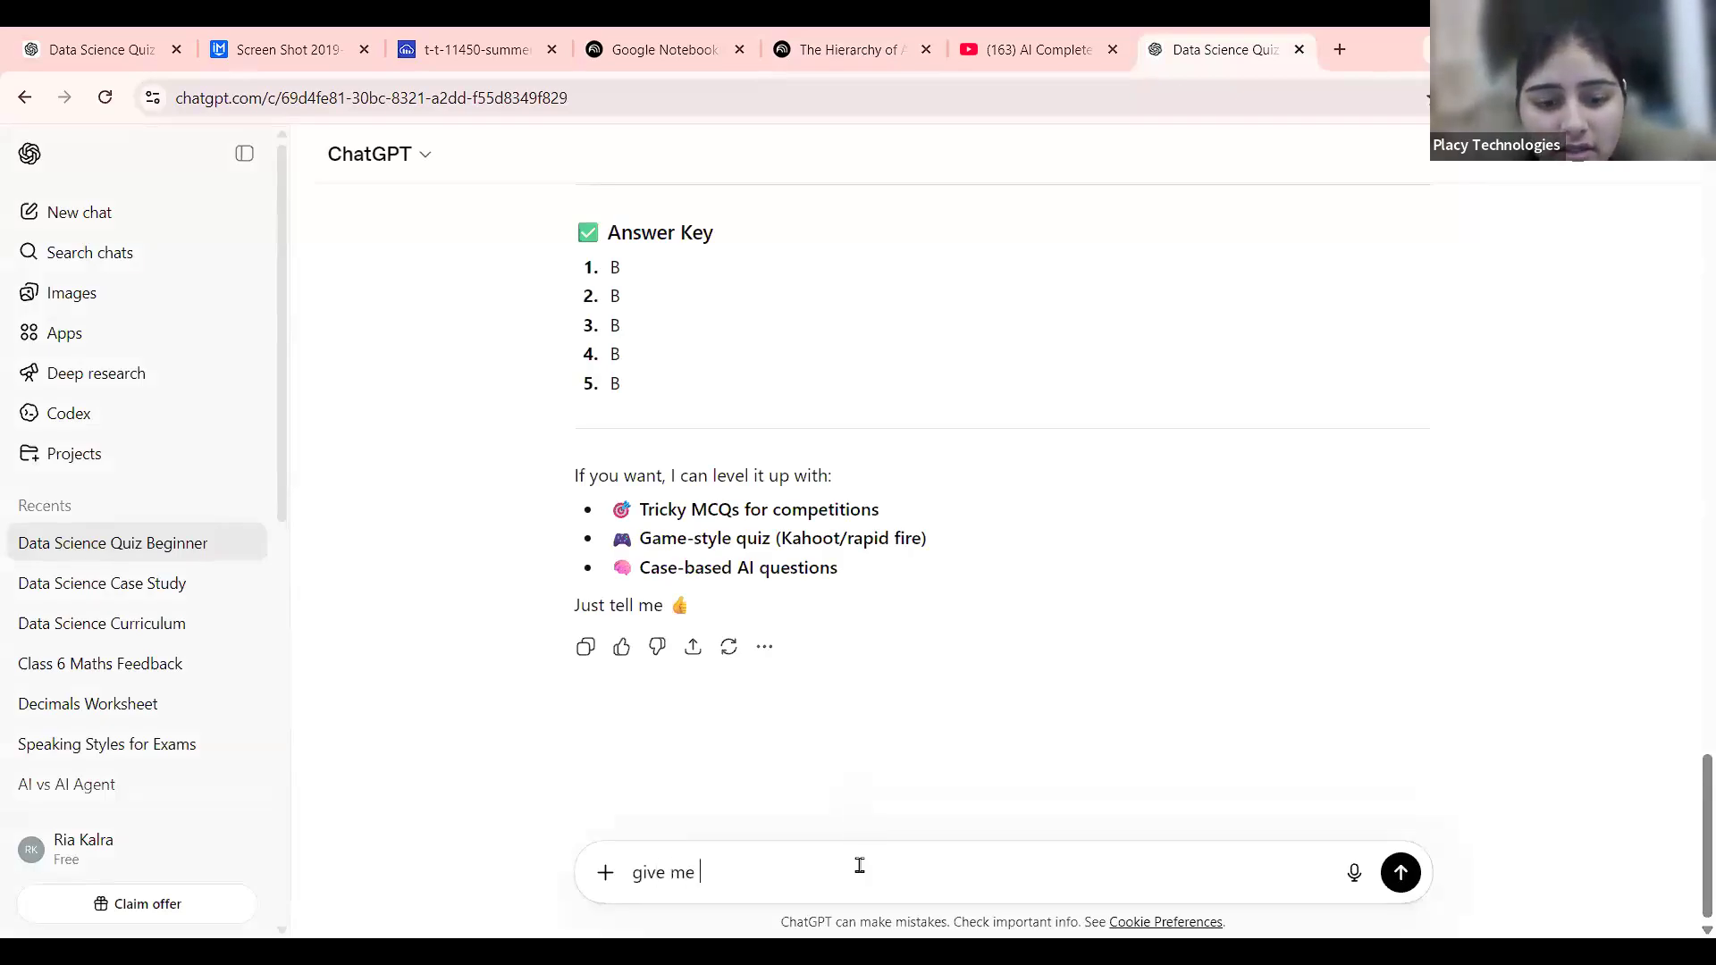
text(a flashca)
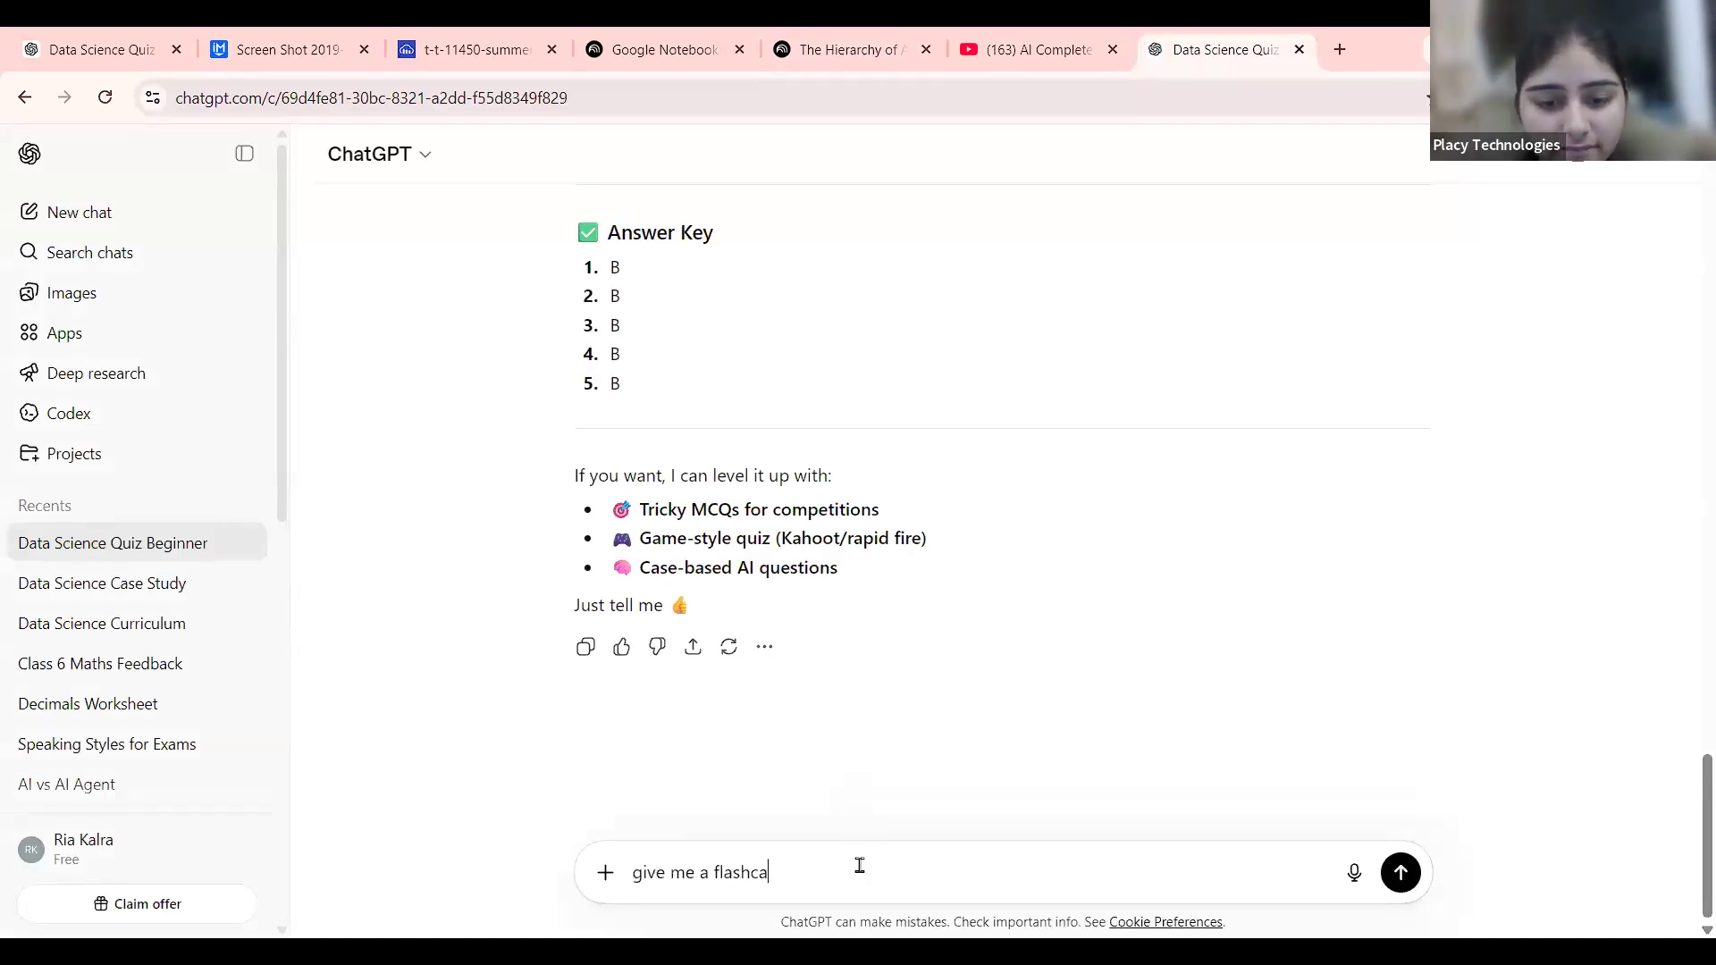
text(rd content)
Generate a beginner AI flashcard set in ChatGPT and select Flashcard 1's answer sentence.
key(Return)
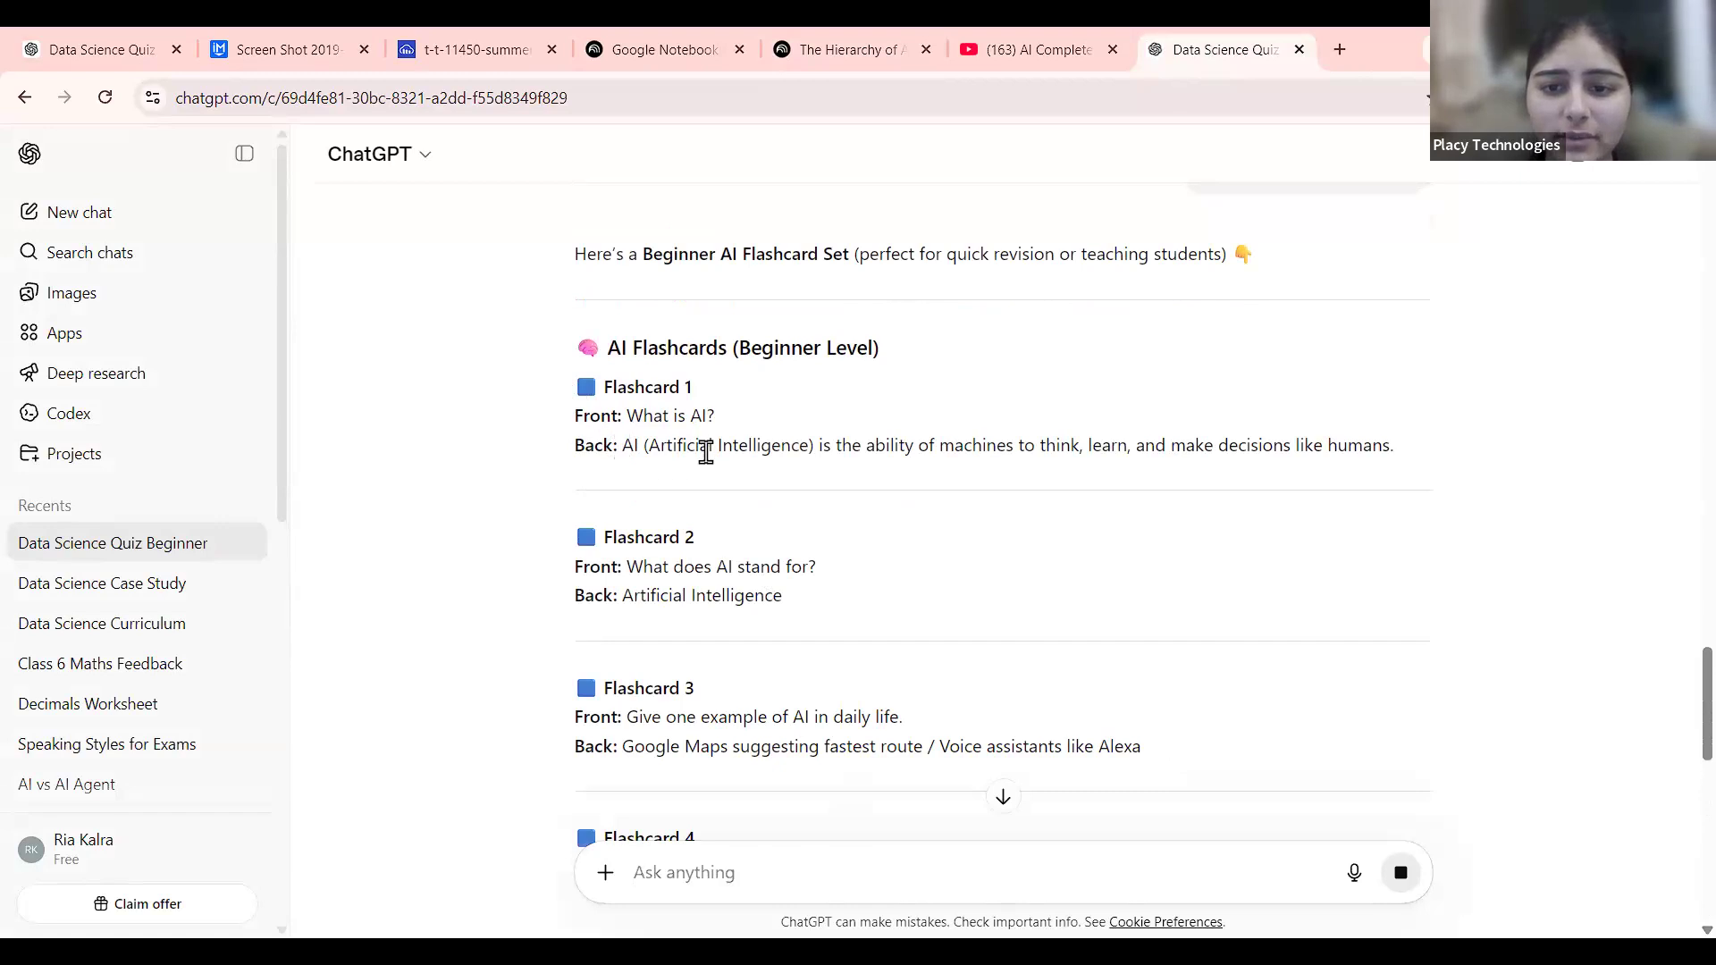
drag(623, 445, 1482, 444)
key(ctrl+c)
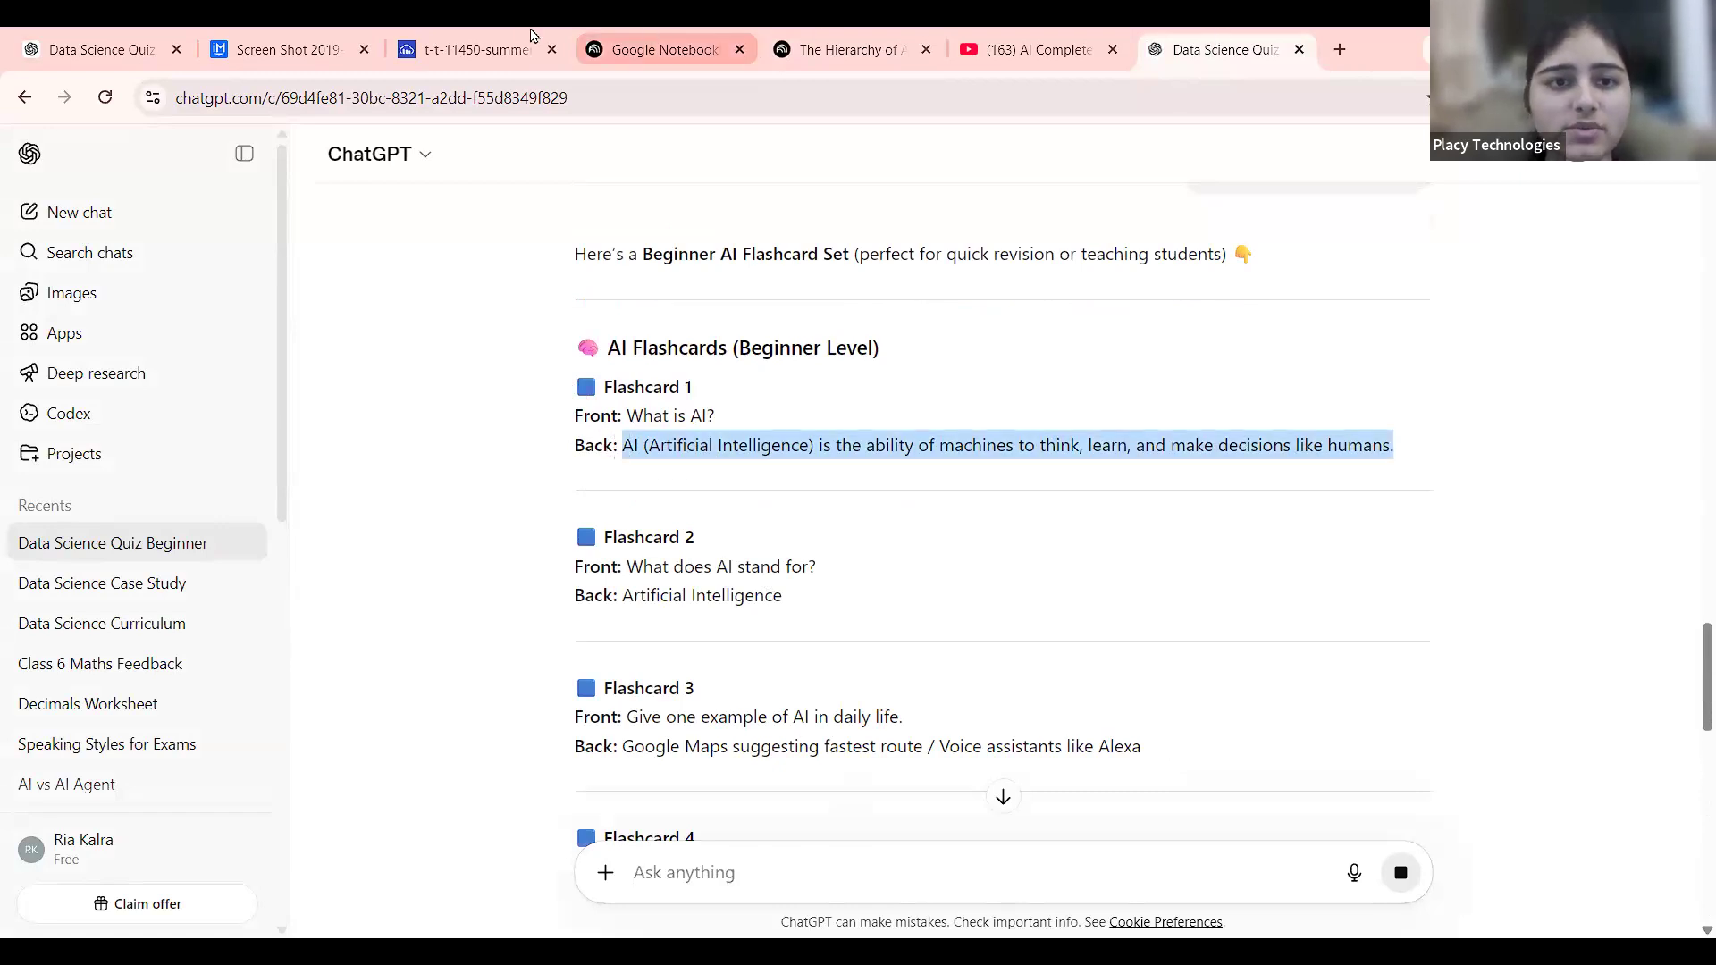
click(713, 40)
Paste the AI definition as the flashcard topic and generate a mind map from the sources.
click(840, 49)
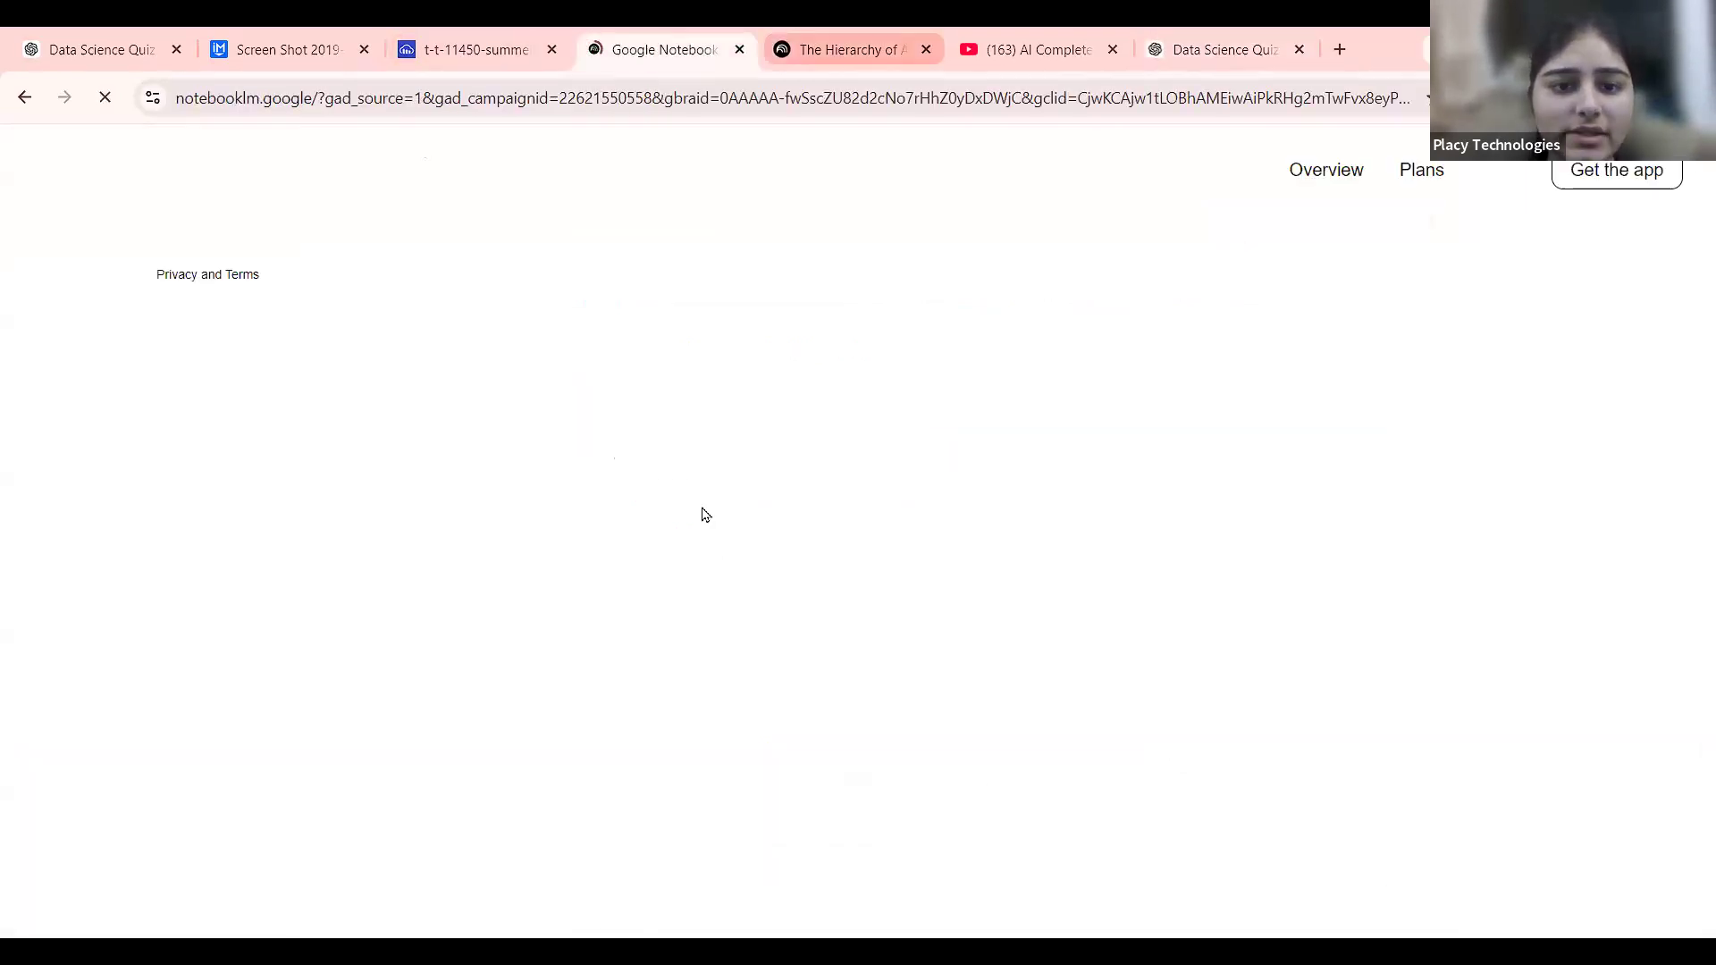
click(690, 617)
key(ctrl+v)
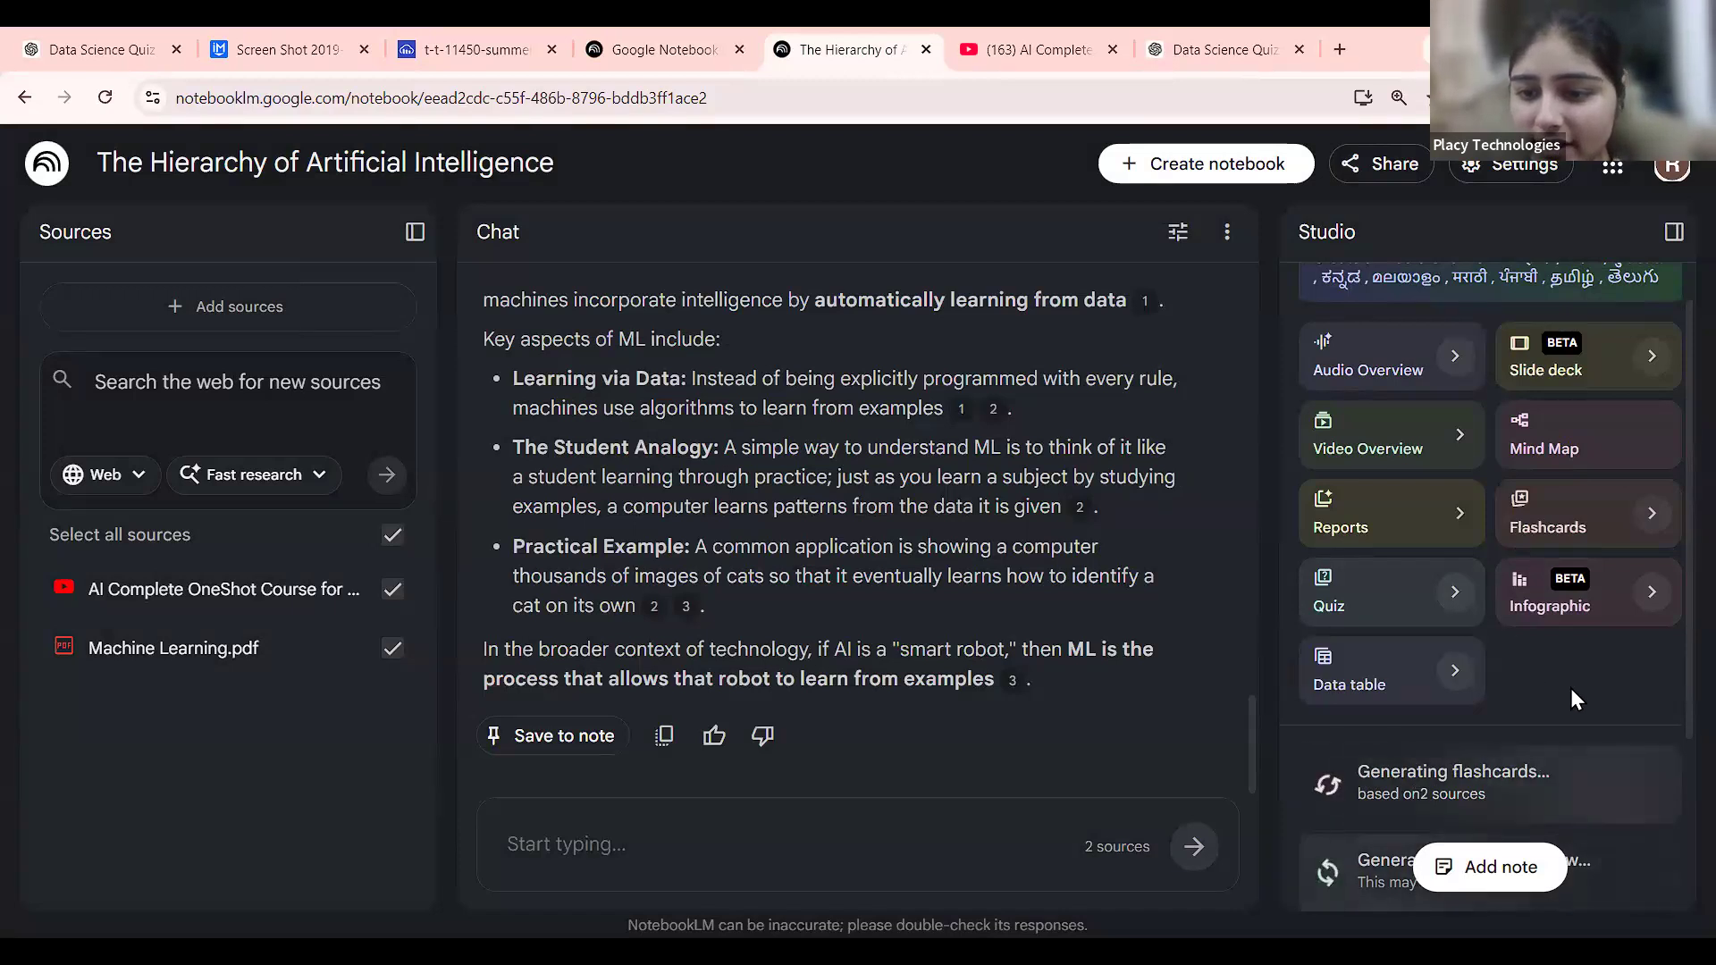
scroll(1524, 529, down, 3)
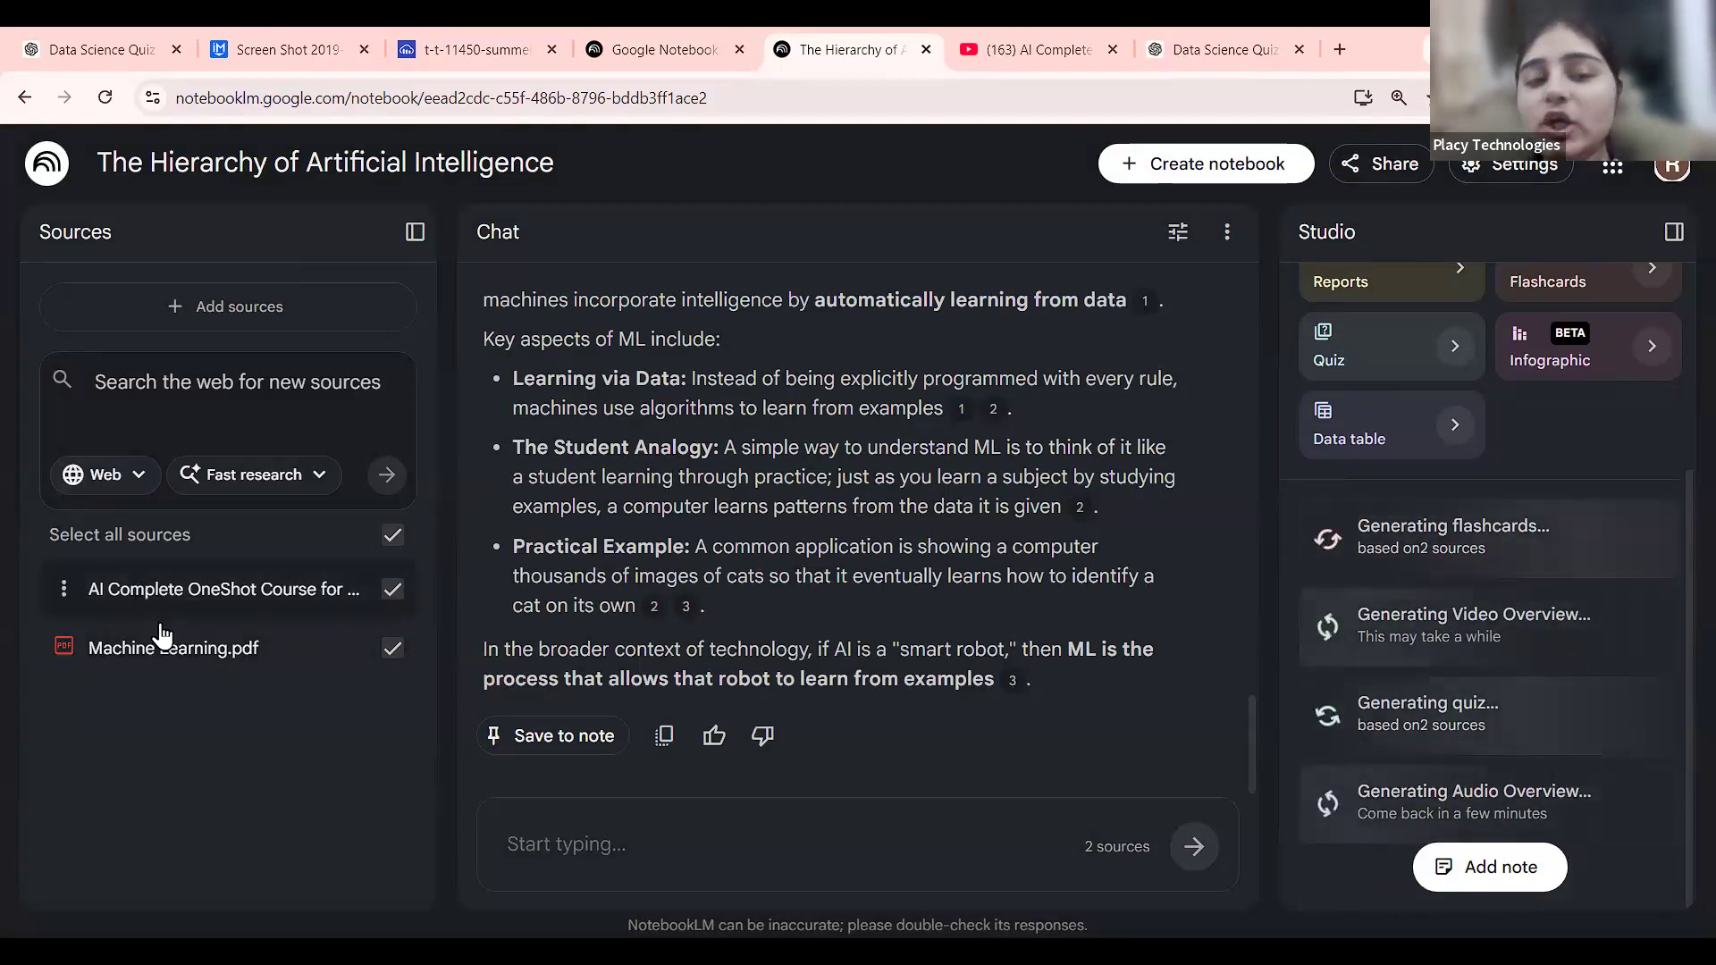
scroll(1617, 580, up, 3)
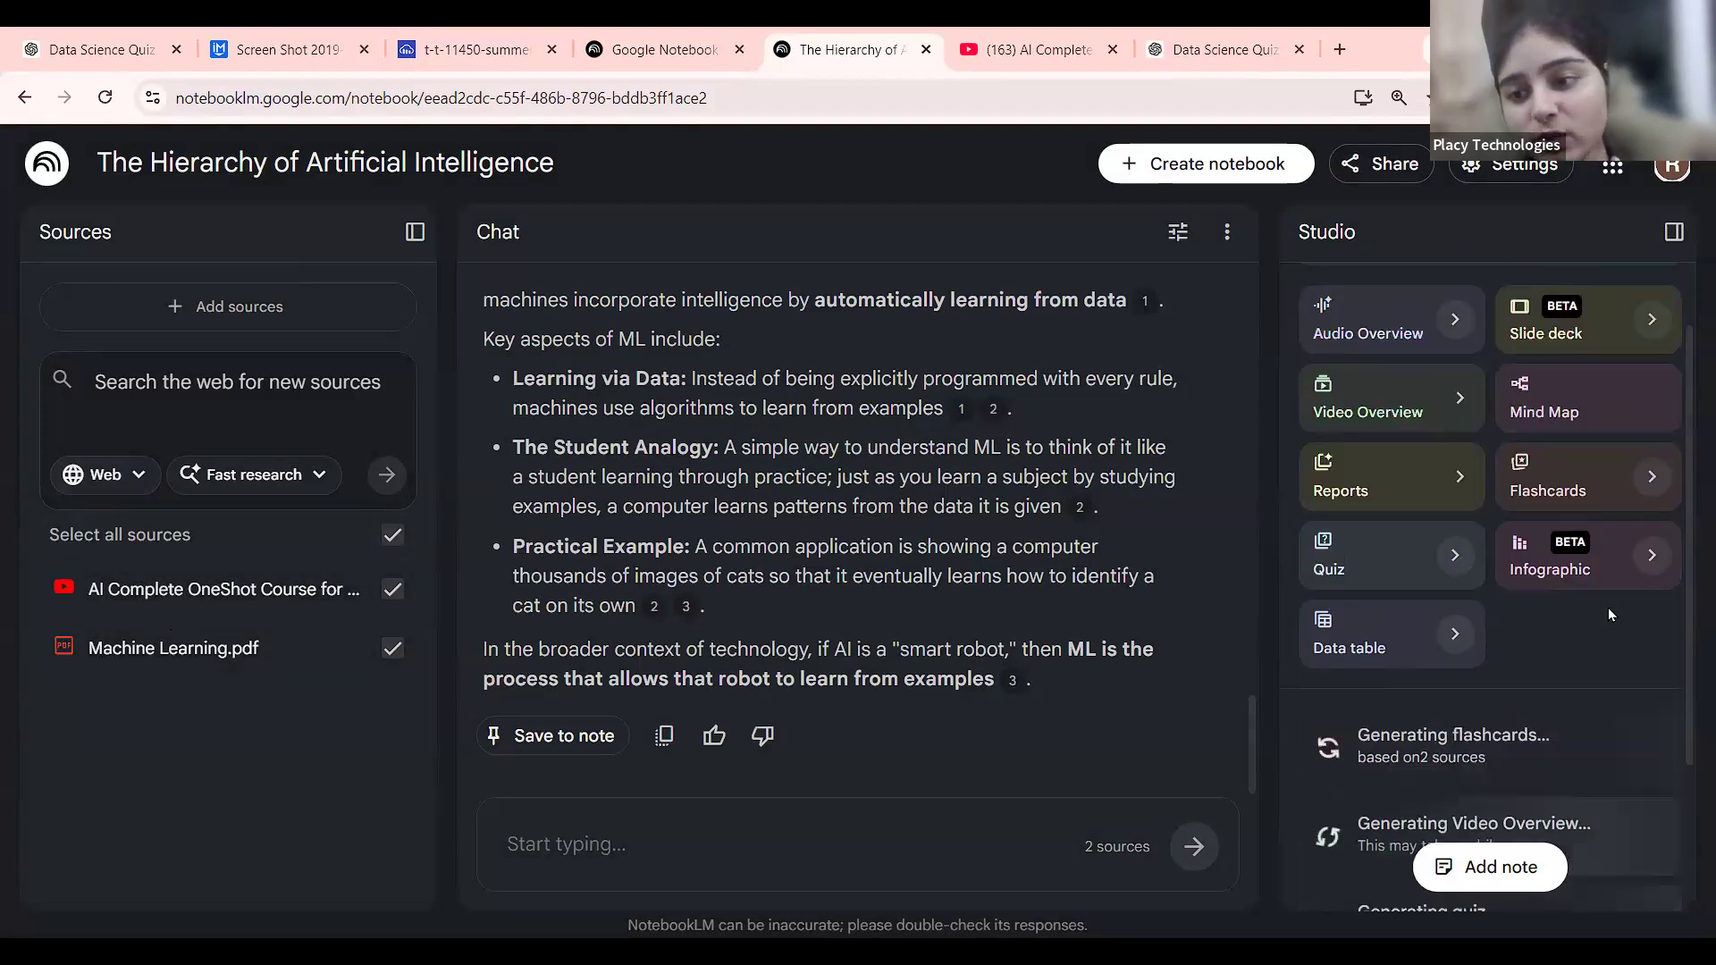
click(1647, 405)
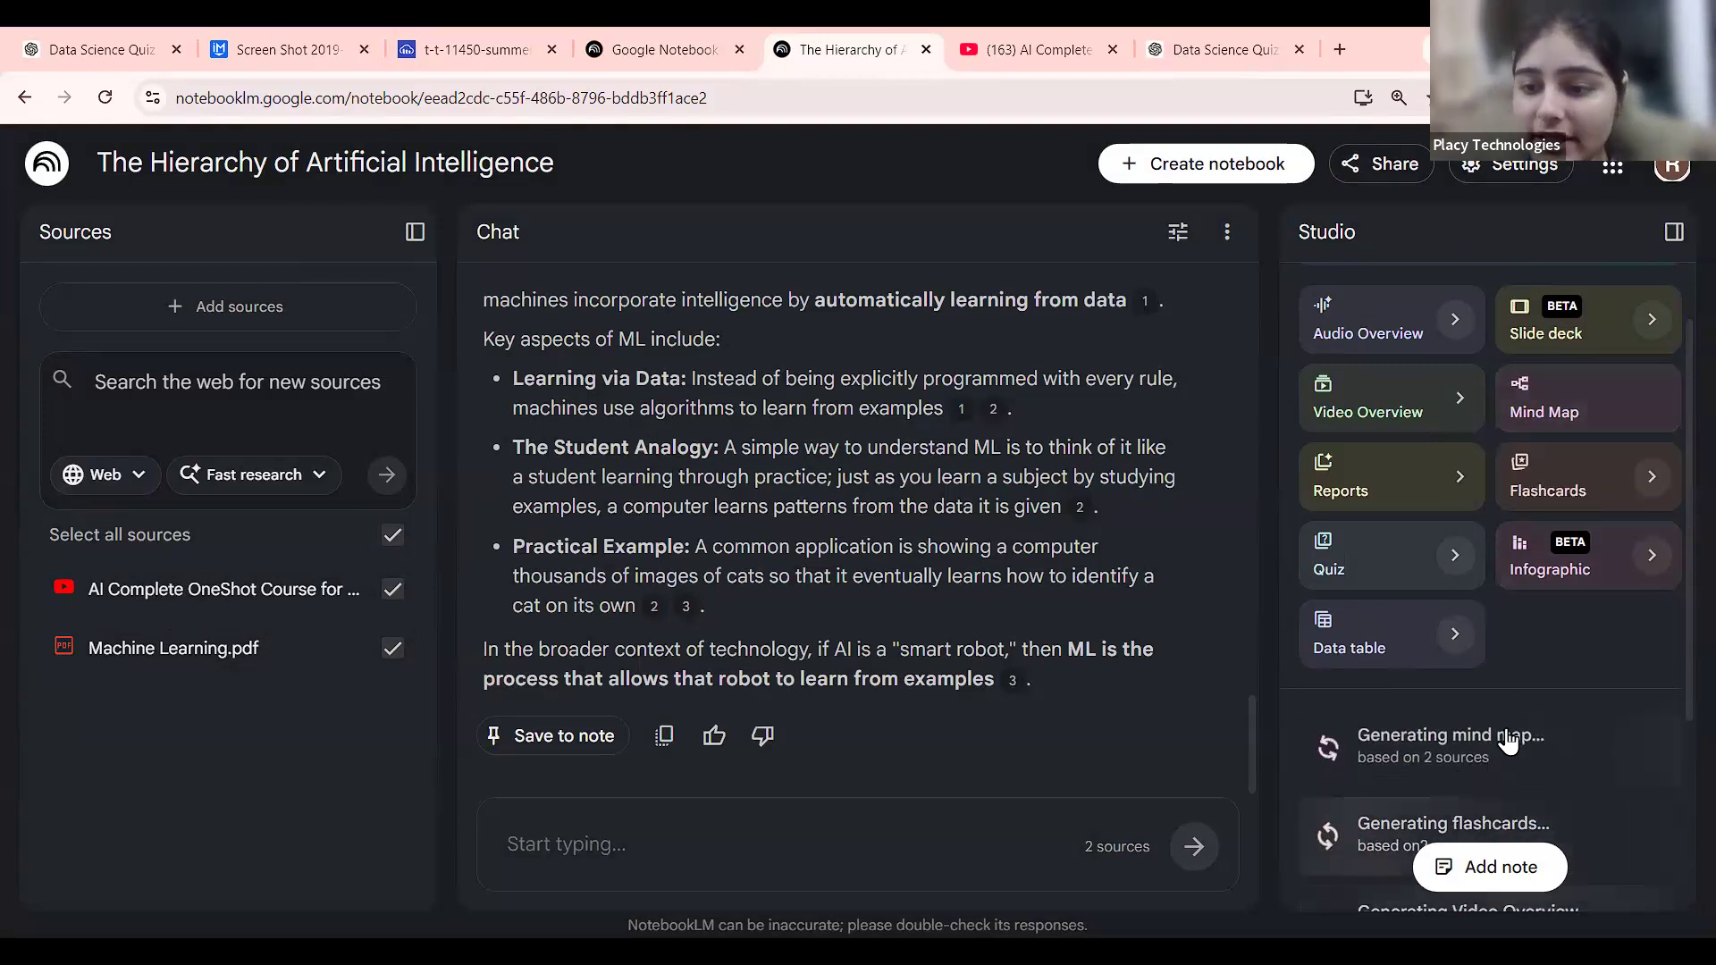
scroll(1553, 636, down, 2)
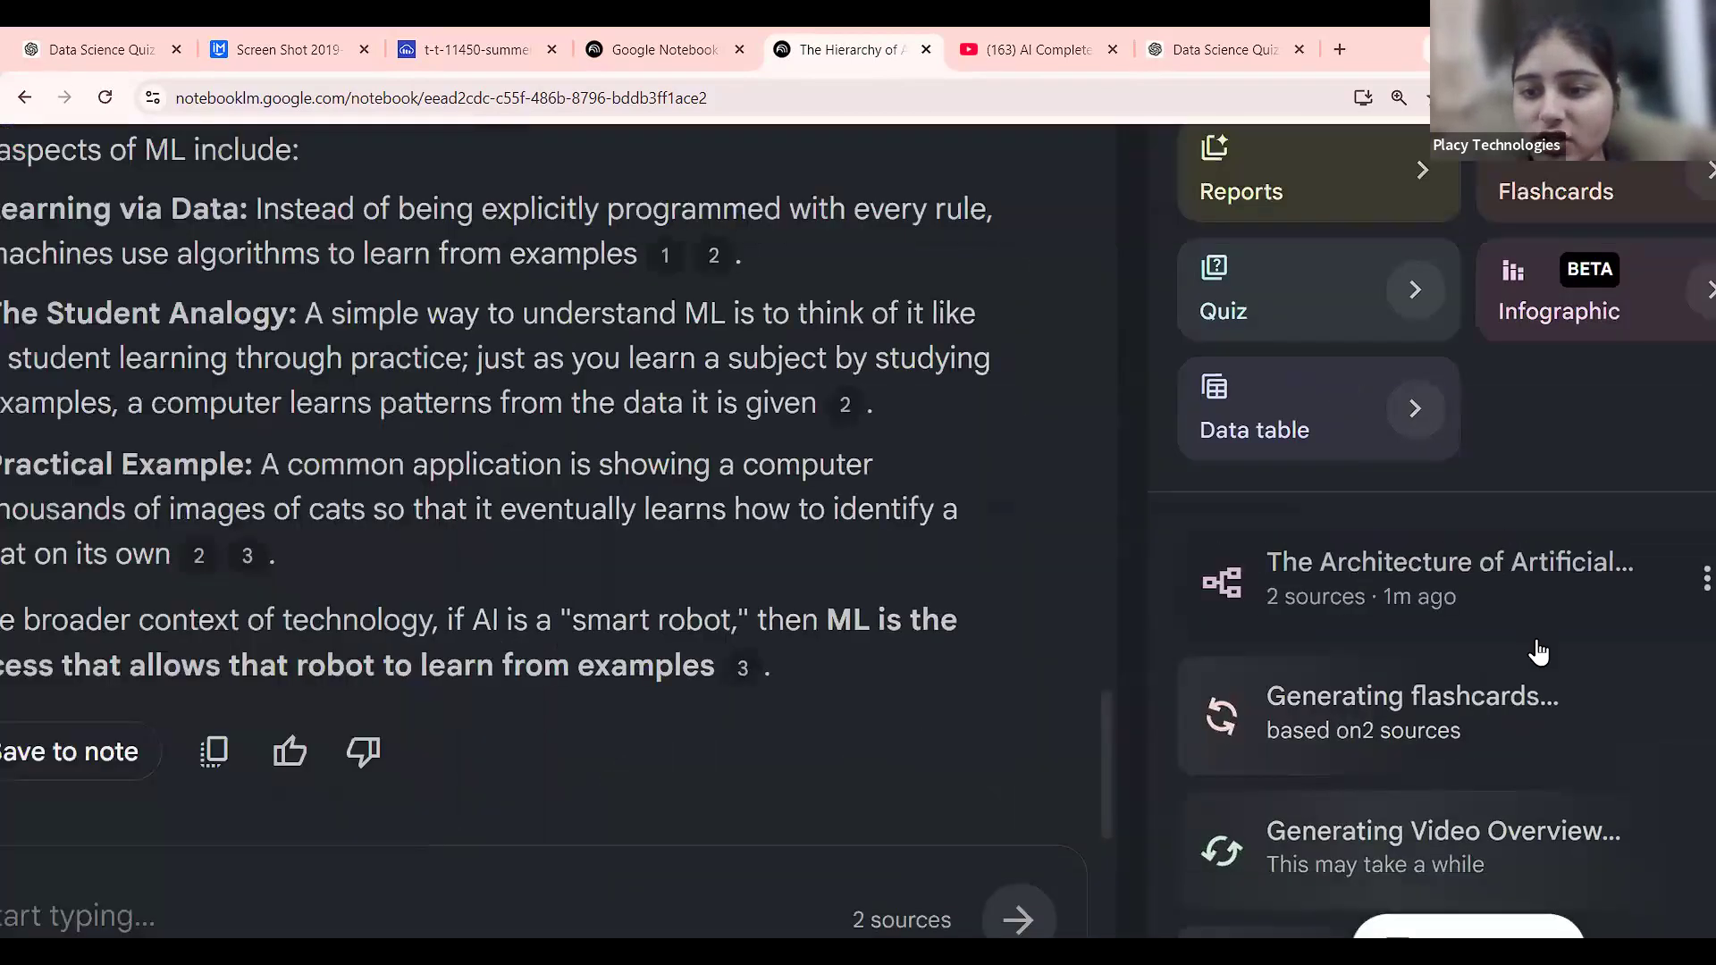
Open the AI architecture mind map and expand its Definition, ML, Deep Learning, GenAI, Neural Networks and Architectures branches.
click(1538, 650)
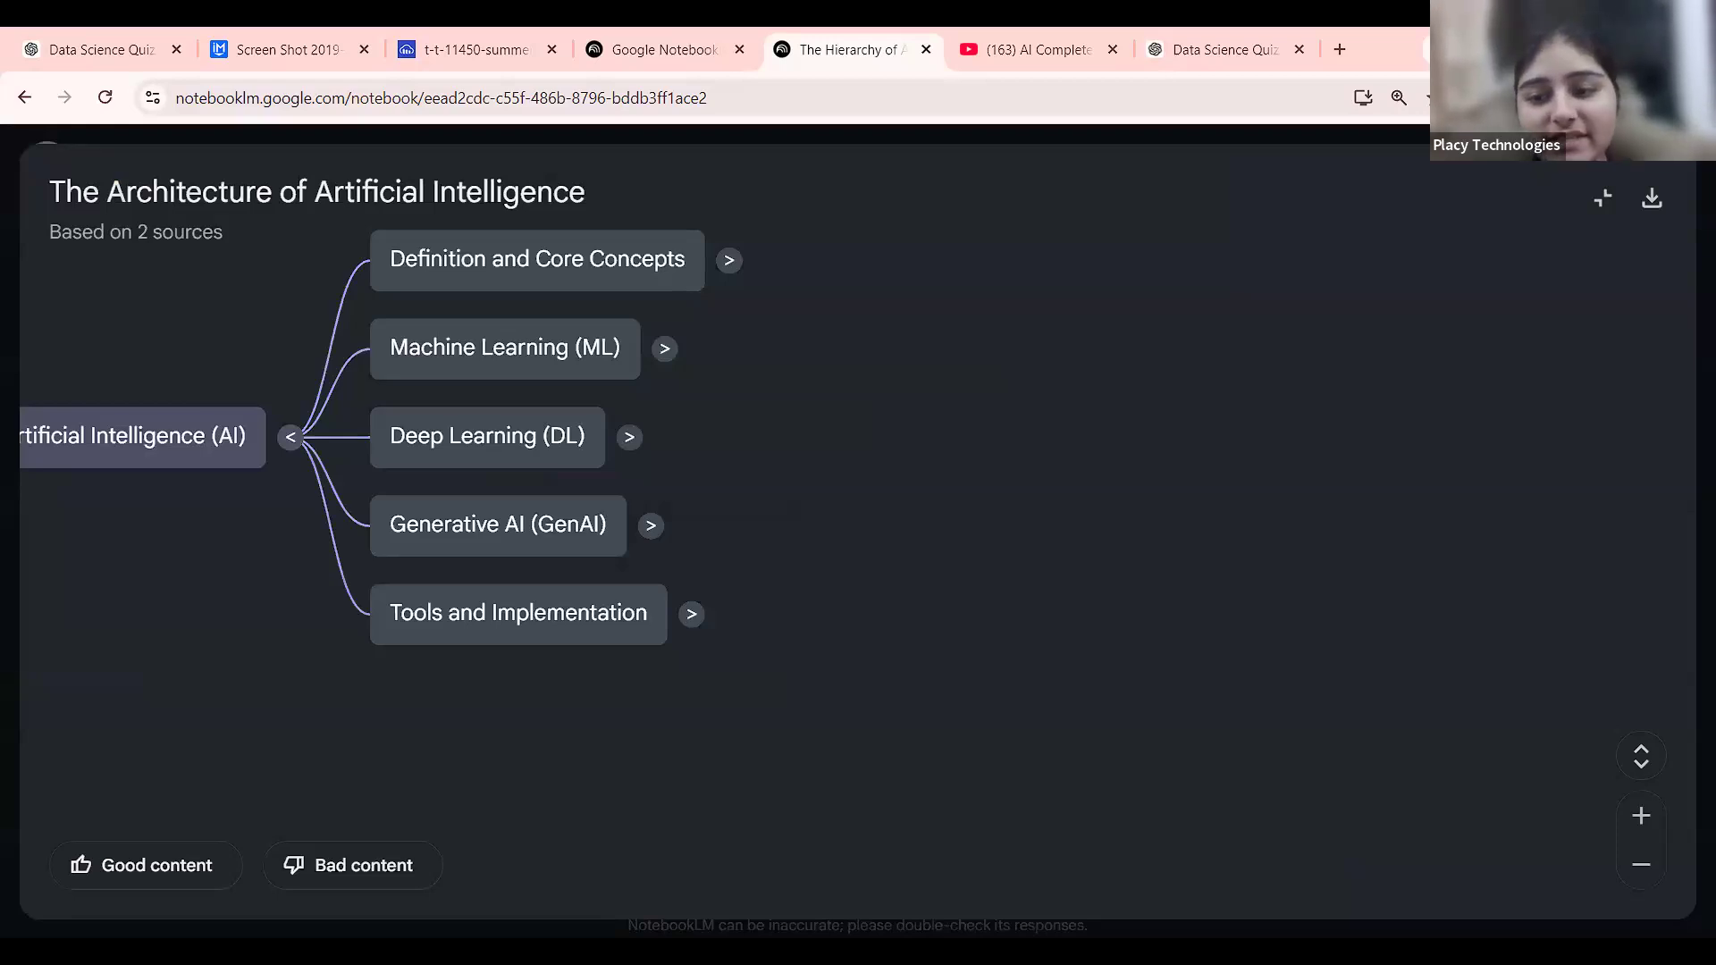
click(730, 261)
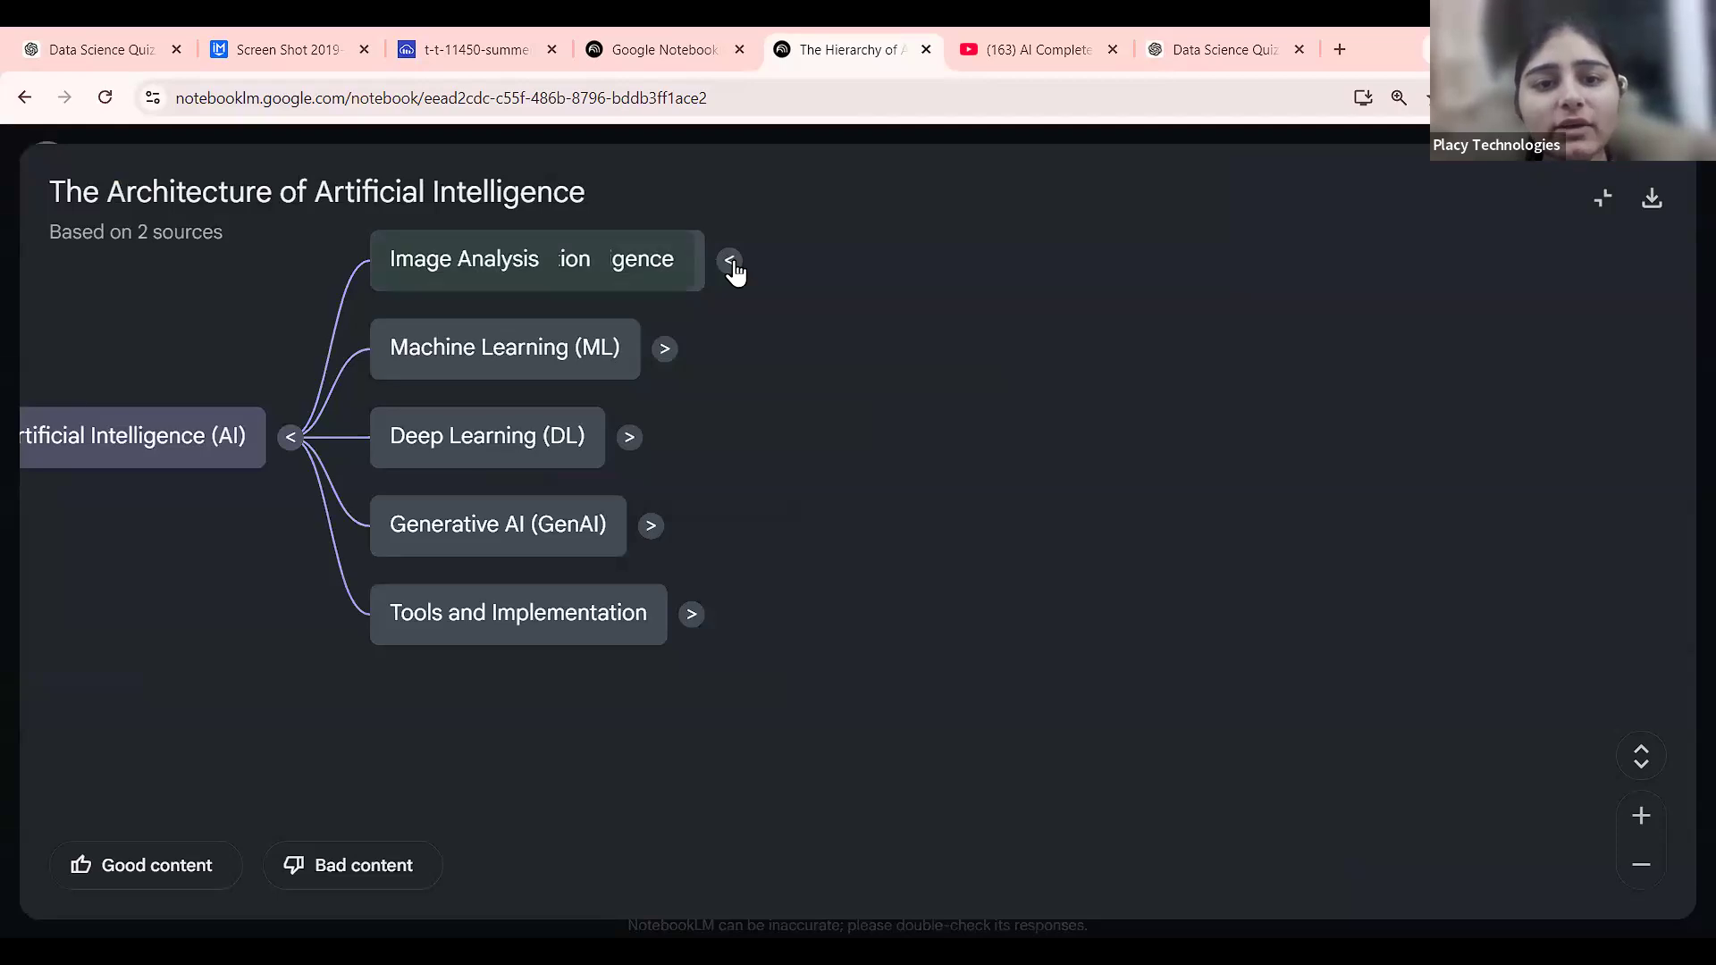
click(923, 630)
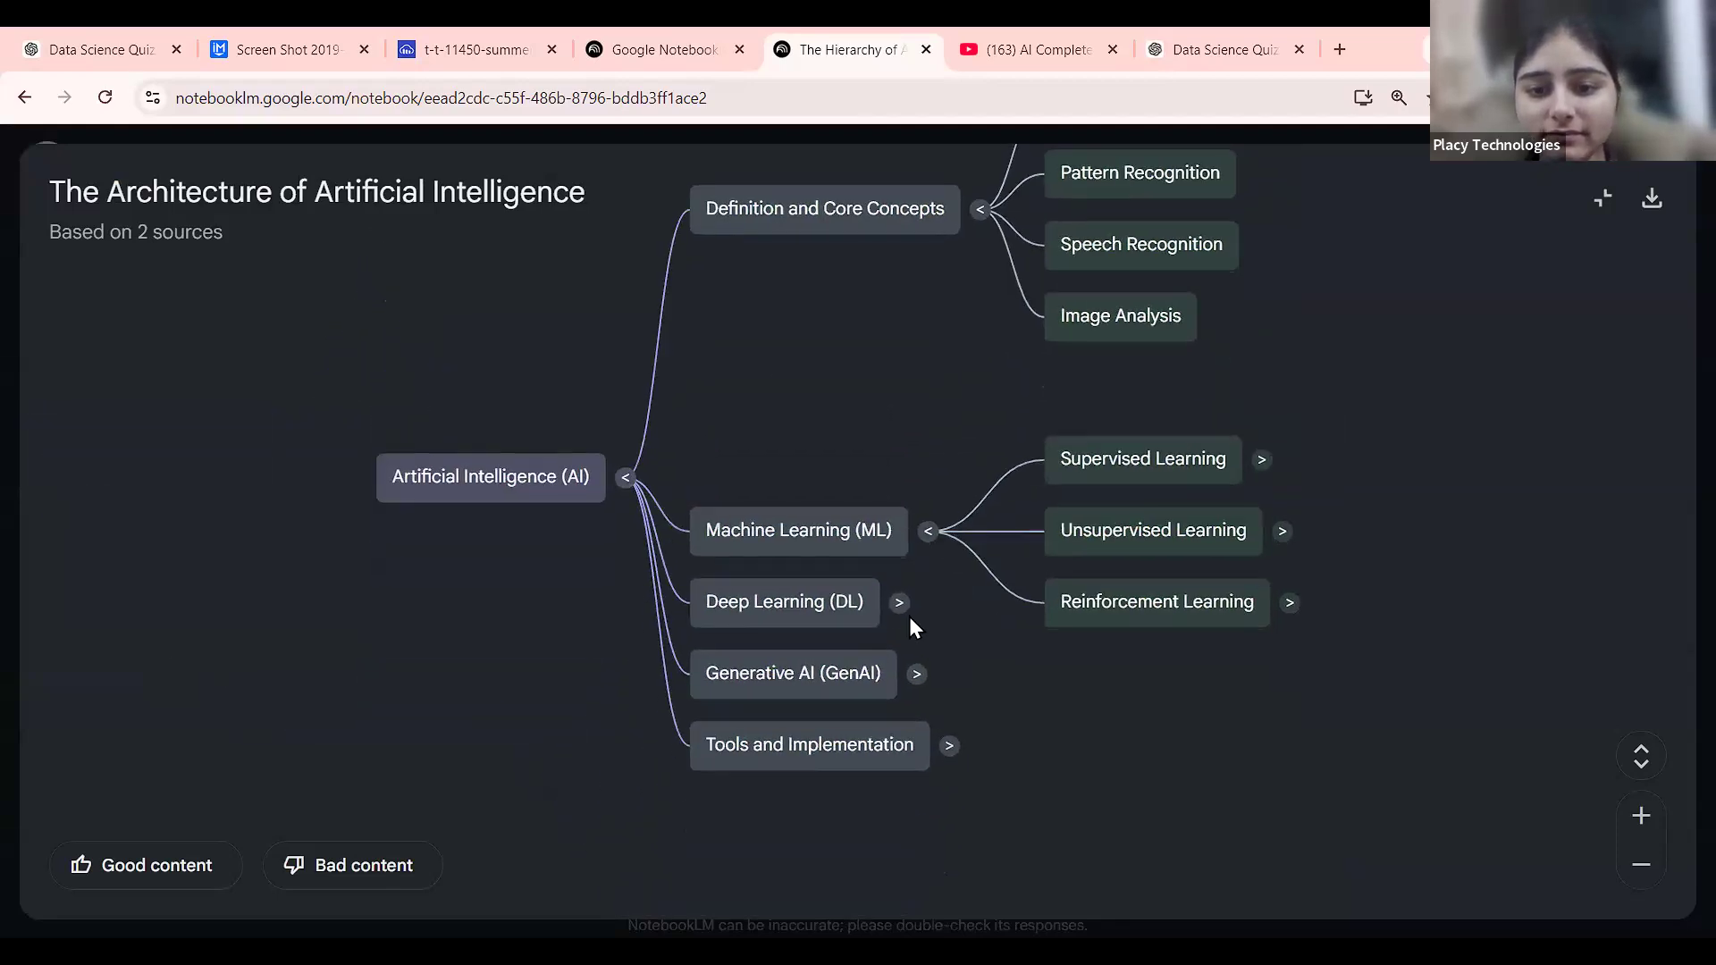
click(900, 604)
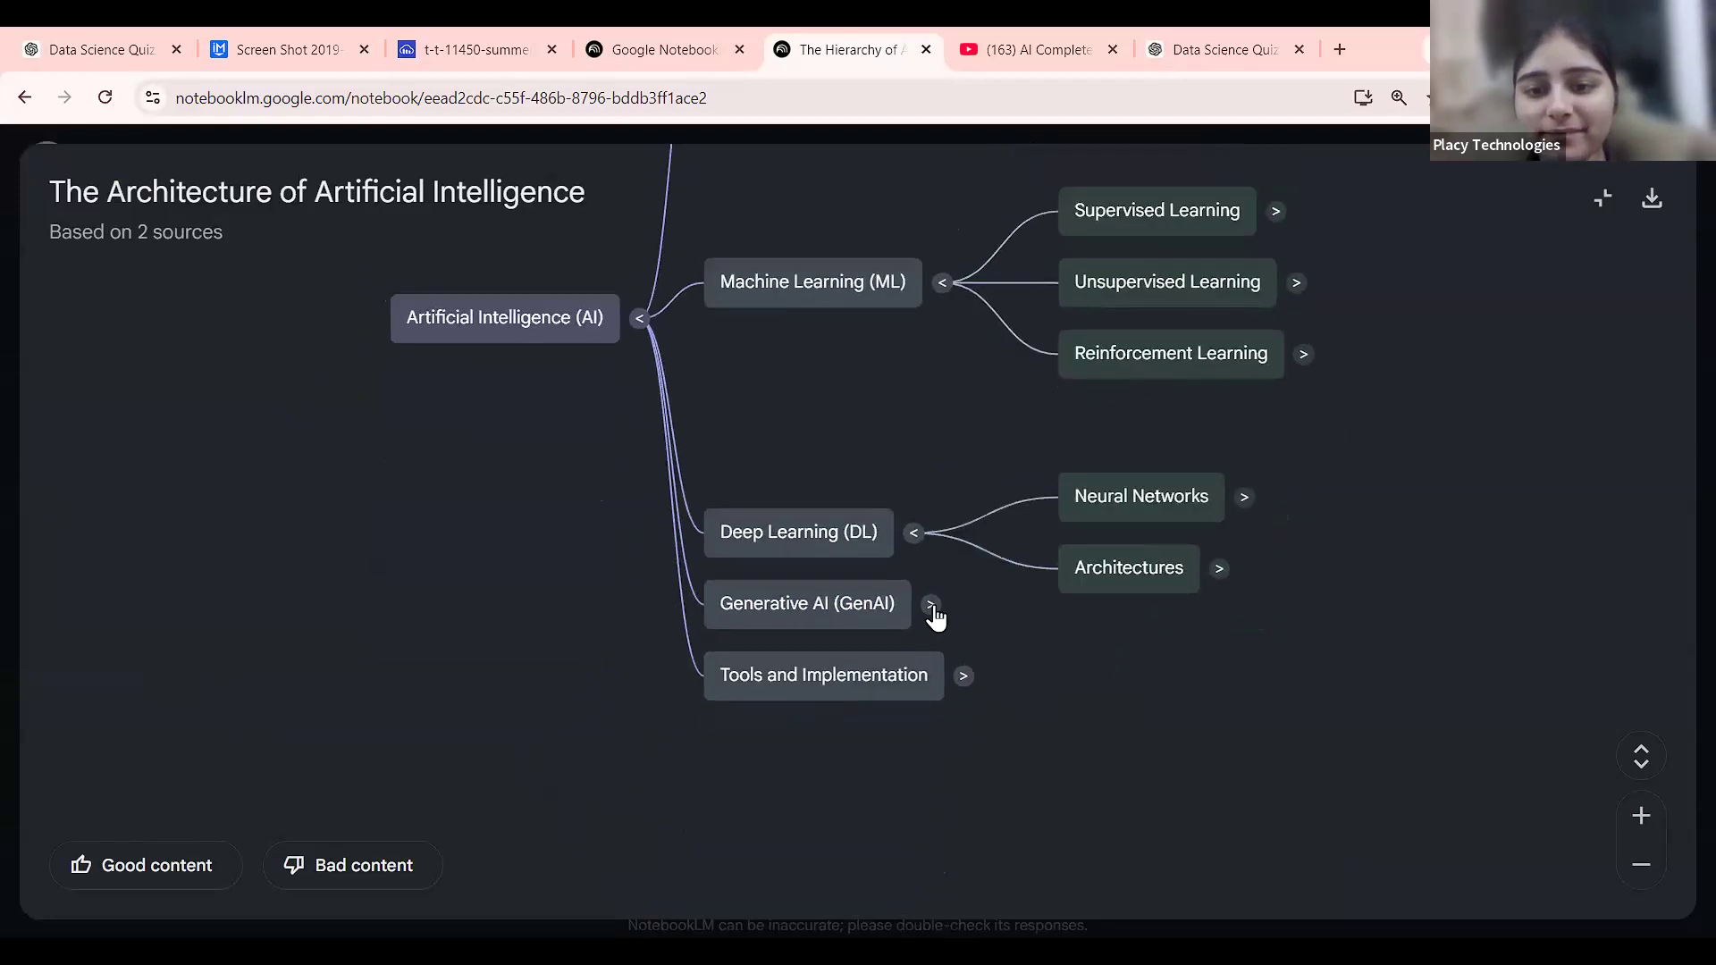
click(932, 614)
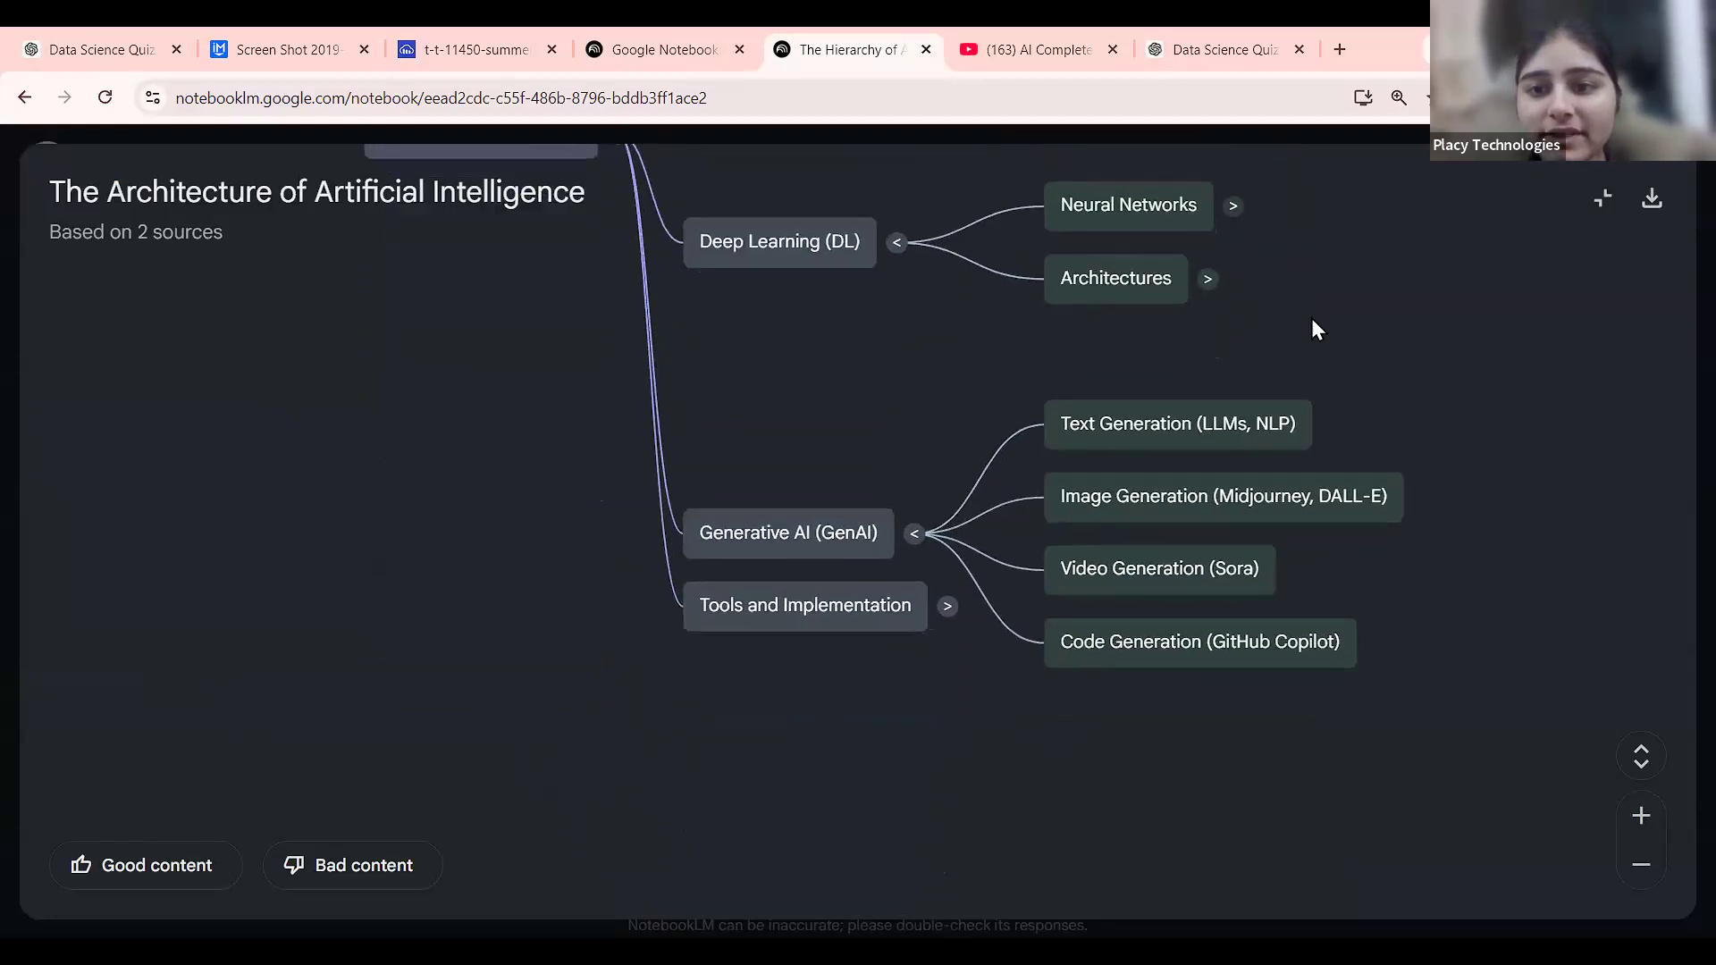
click(1225, 196)
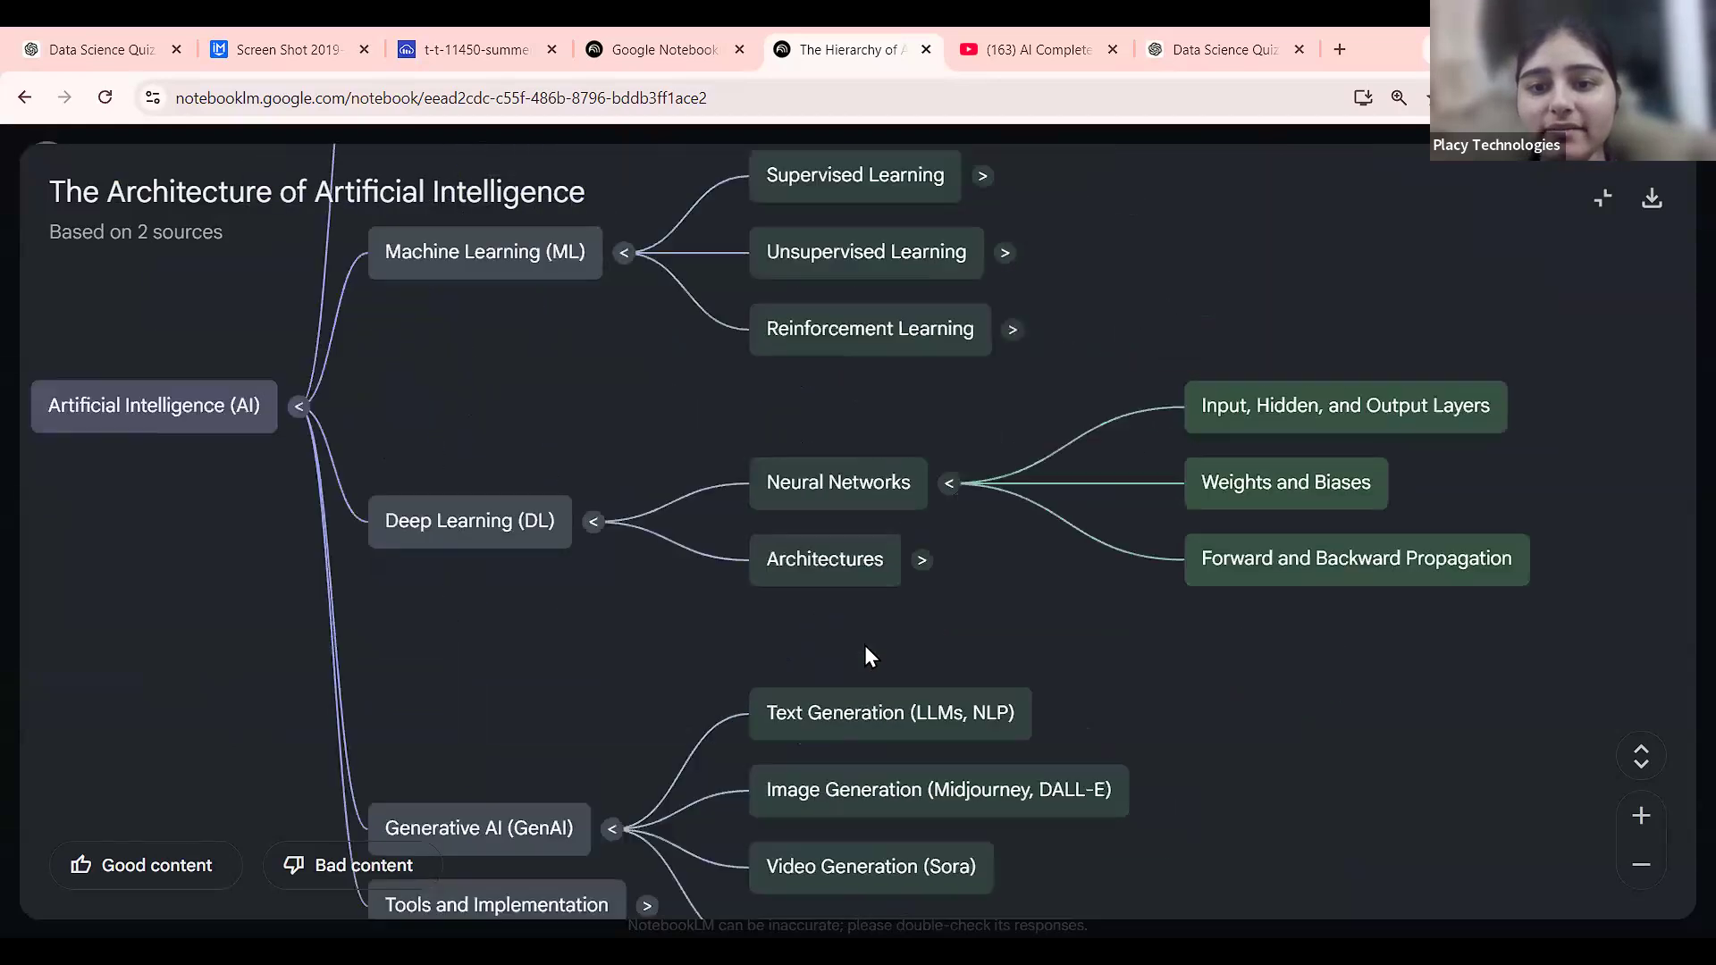
click(880, 611)
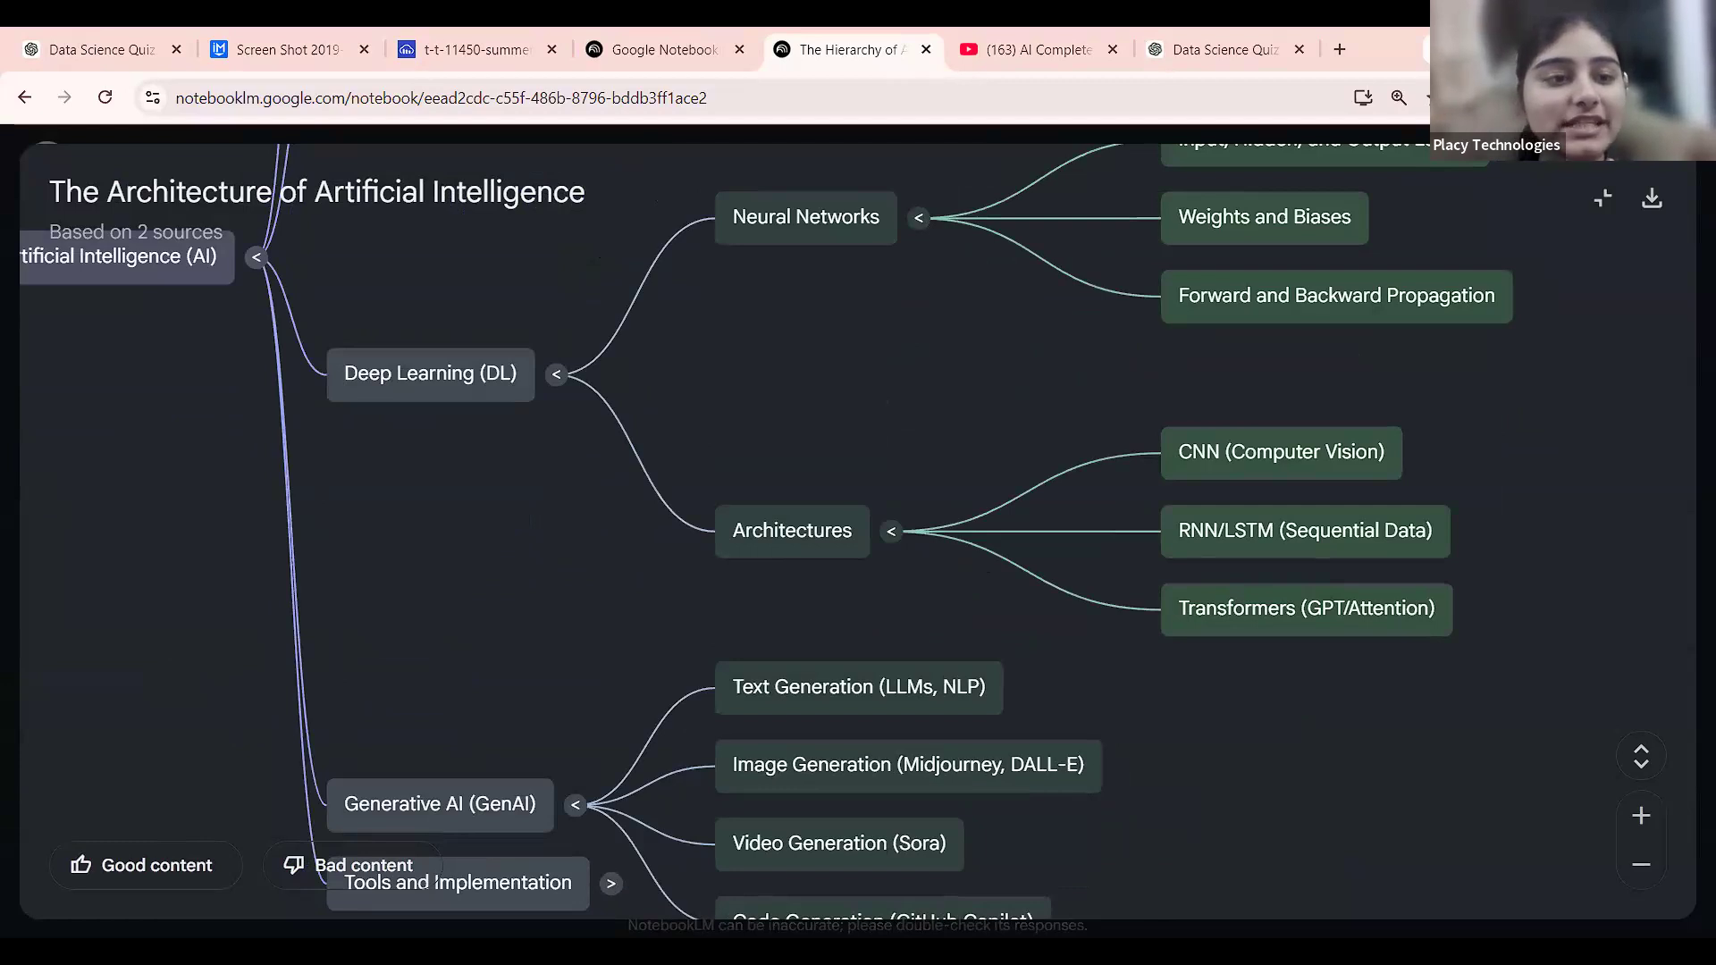
scroll(430, 488, down, 5)
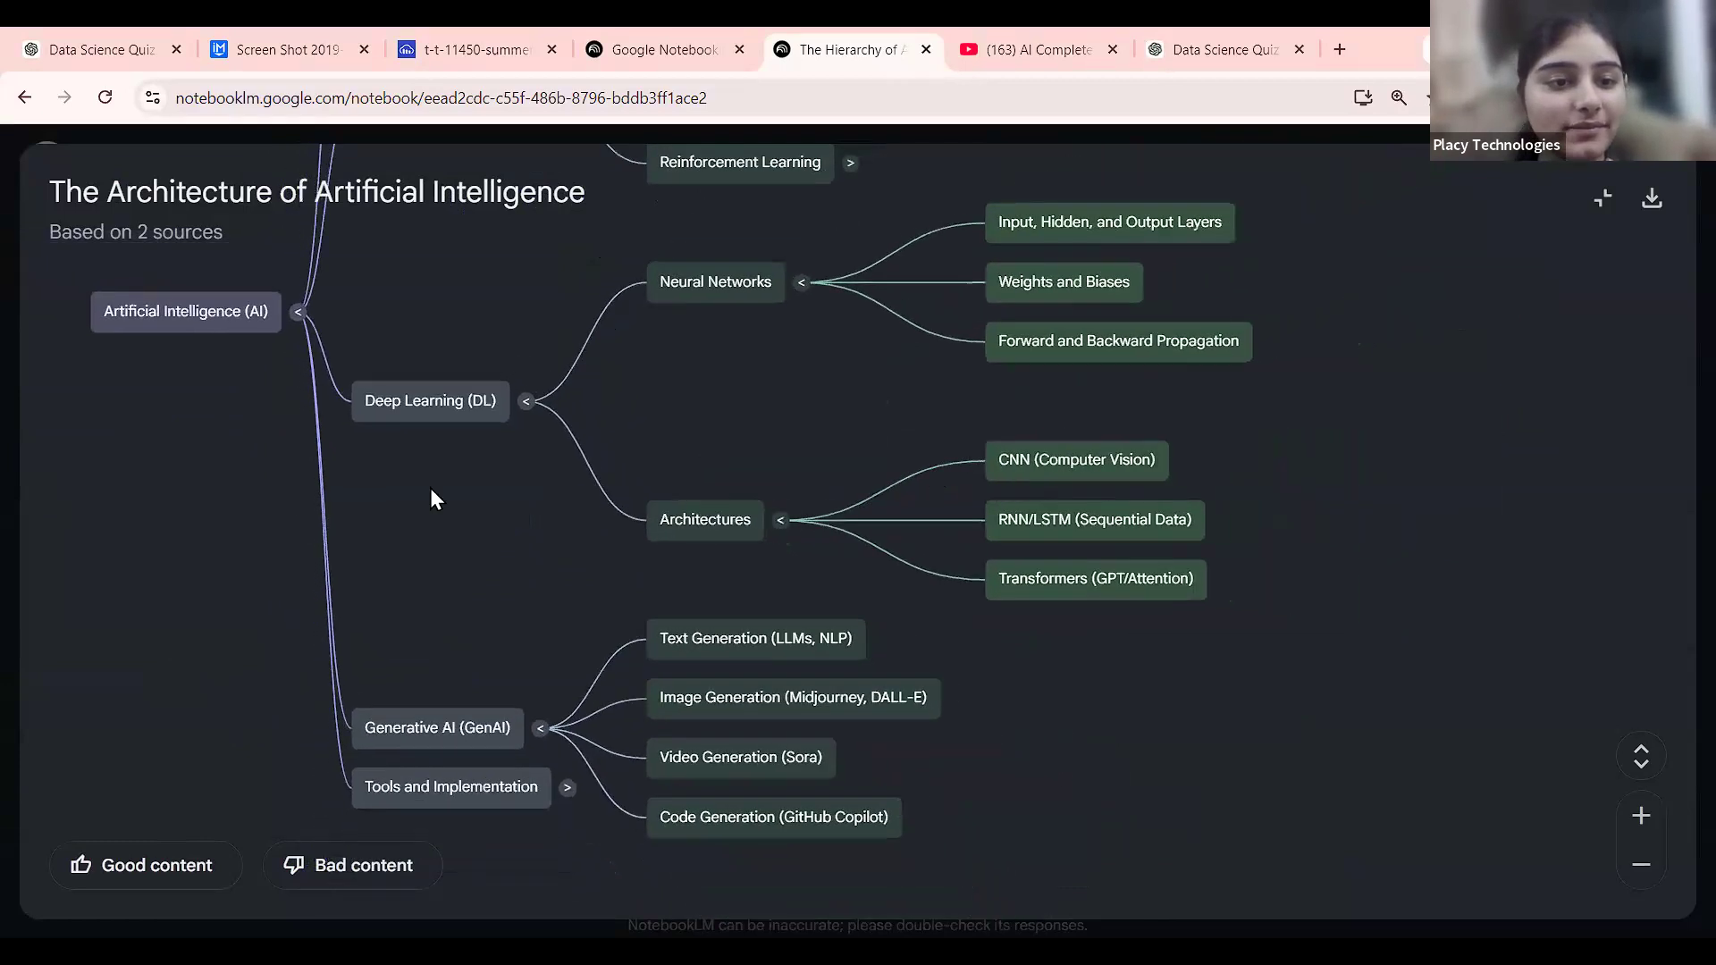
scroll(318, 348, up, 2)
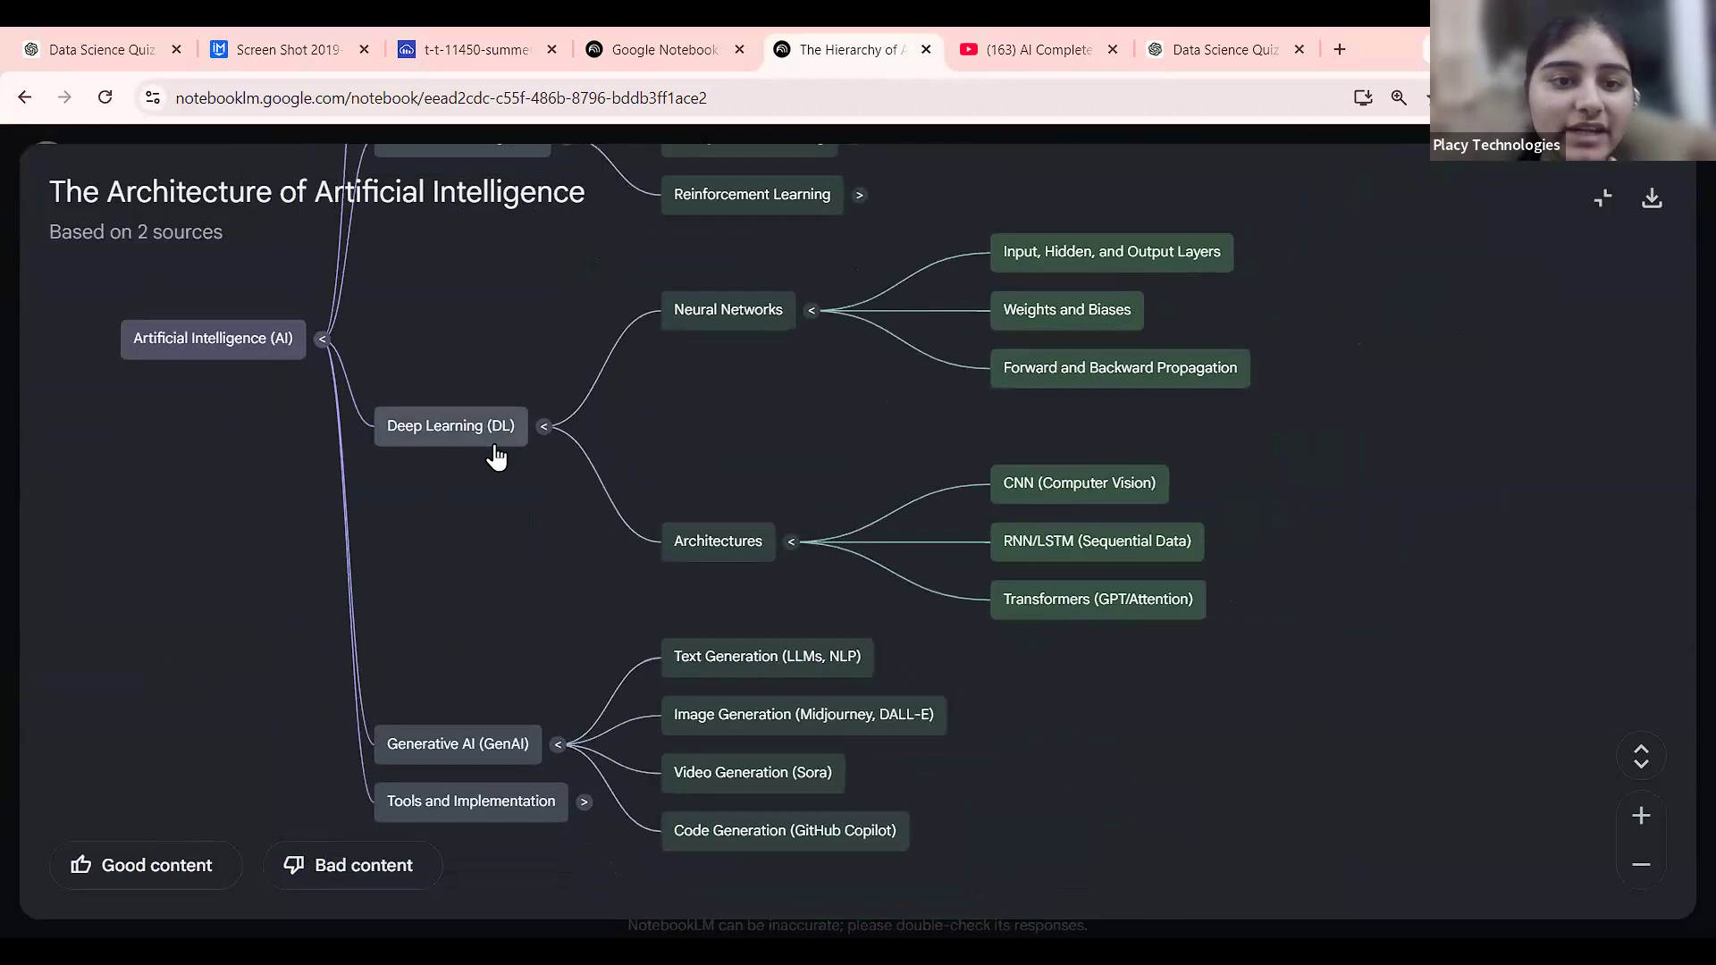
scroll(498, 427, up, 1)
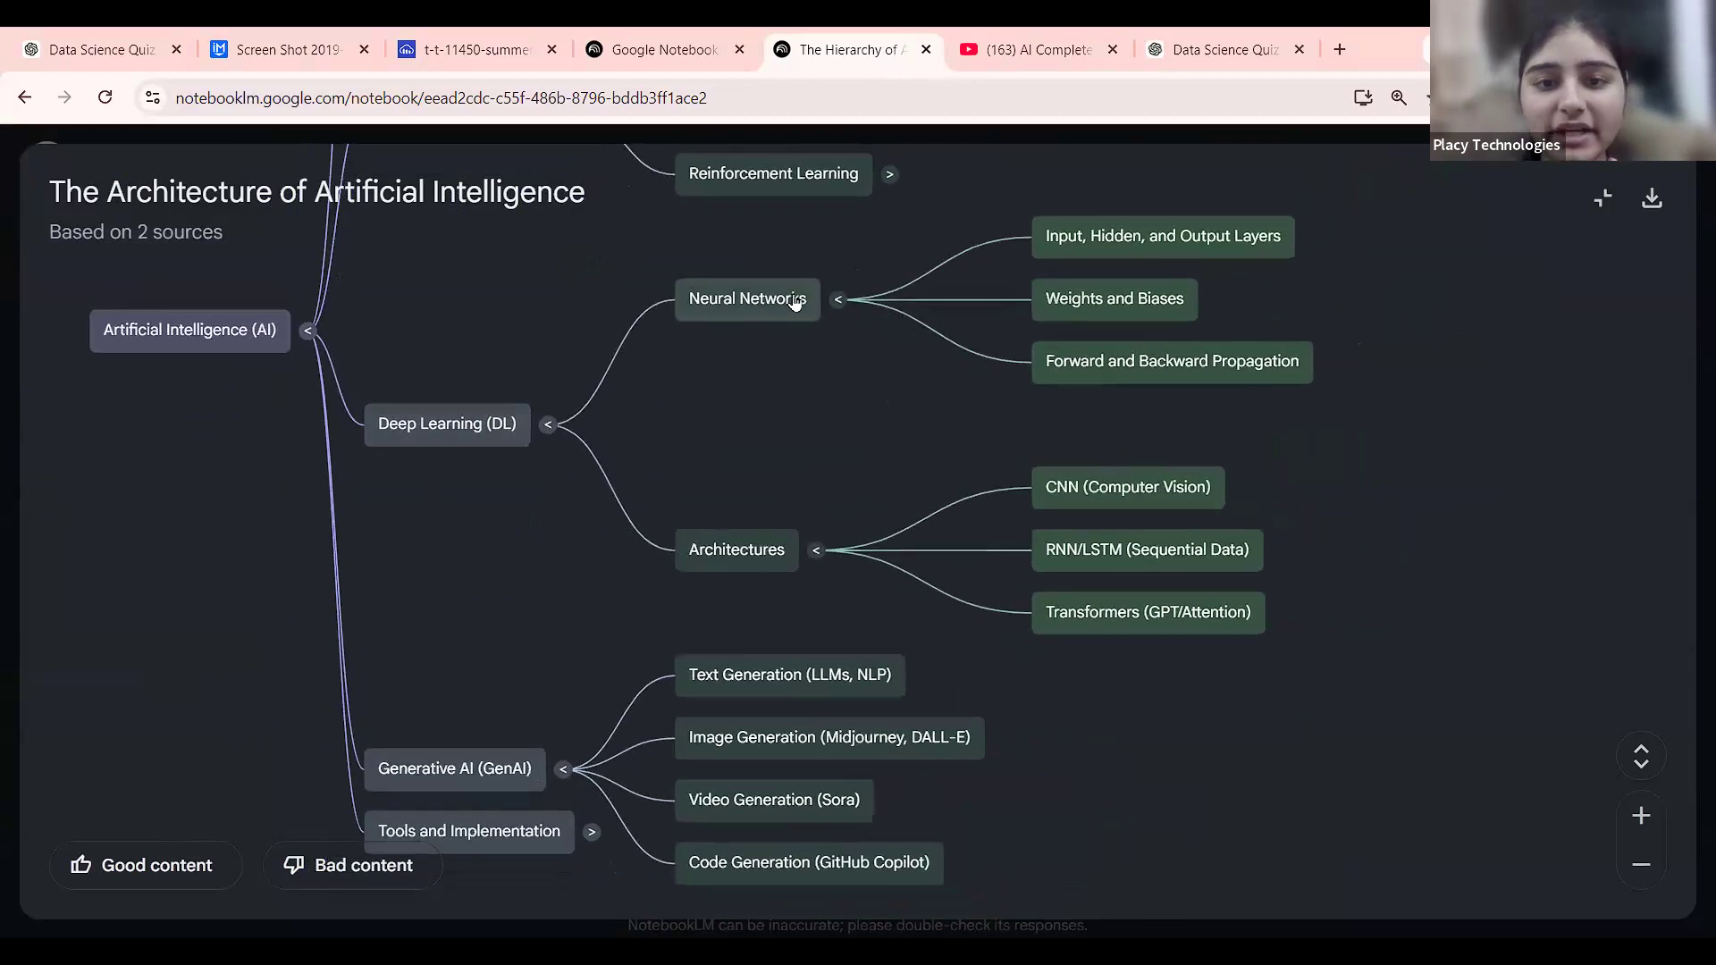
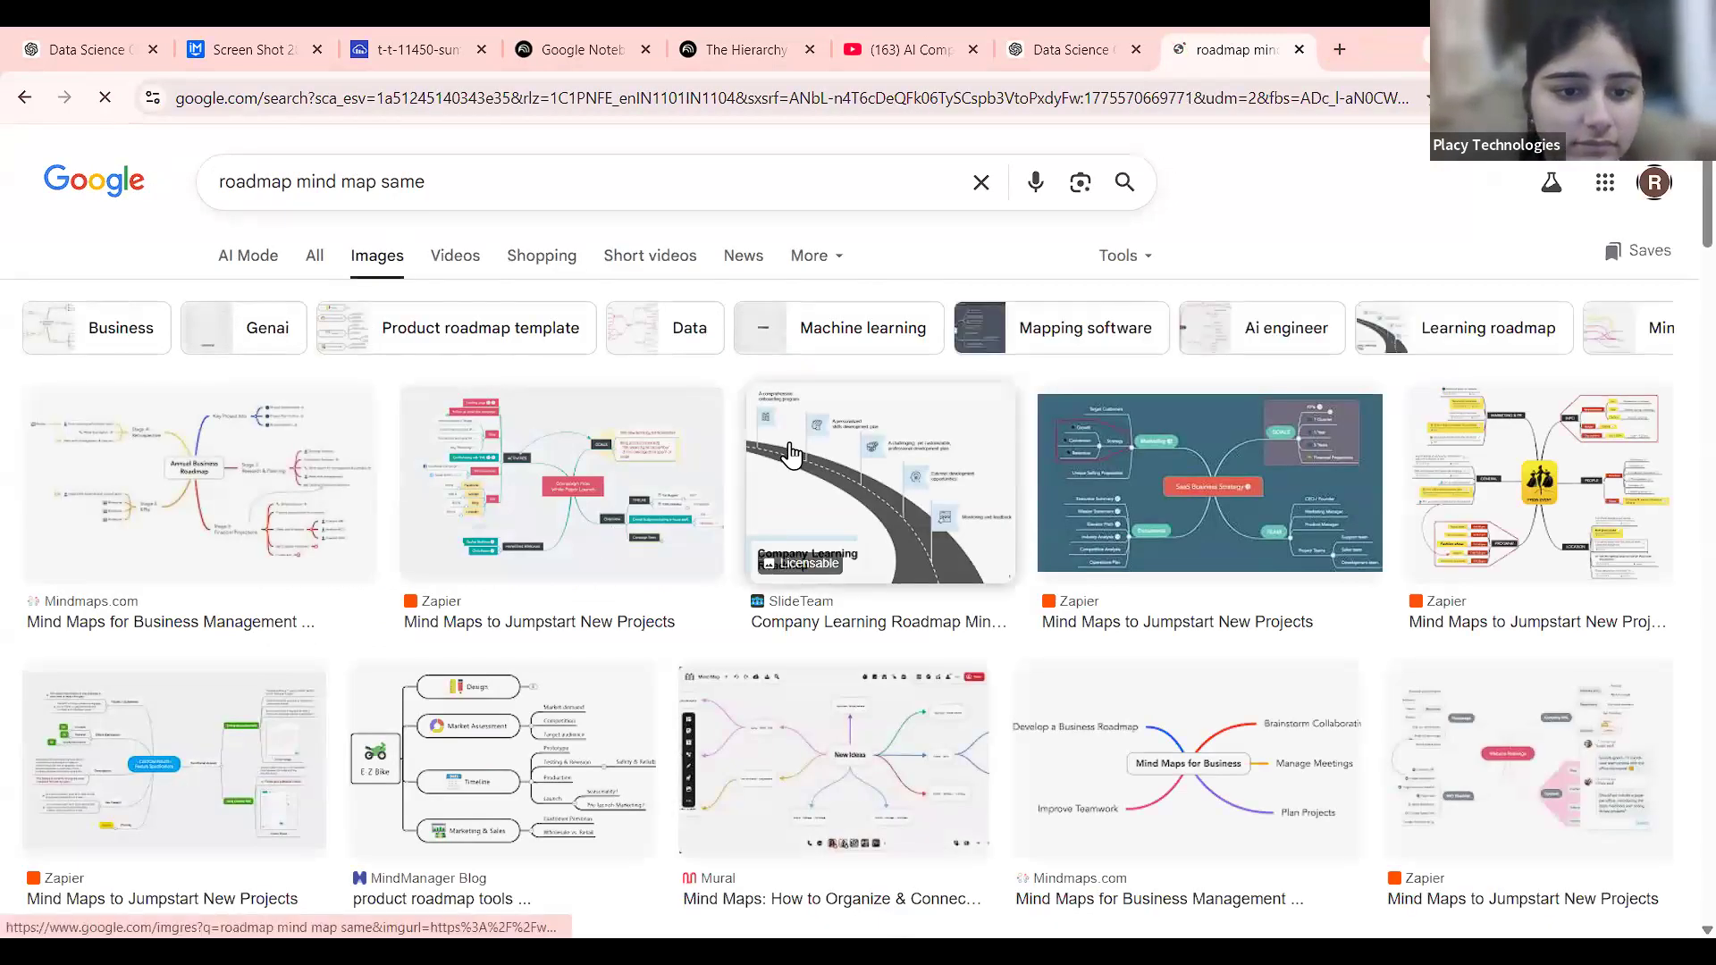
Preview the SlideTeam roadmap, Mural and Mindmaps.com mind-map images, then close the image search.
click(1002, 487)
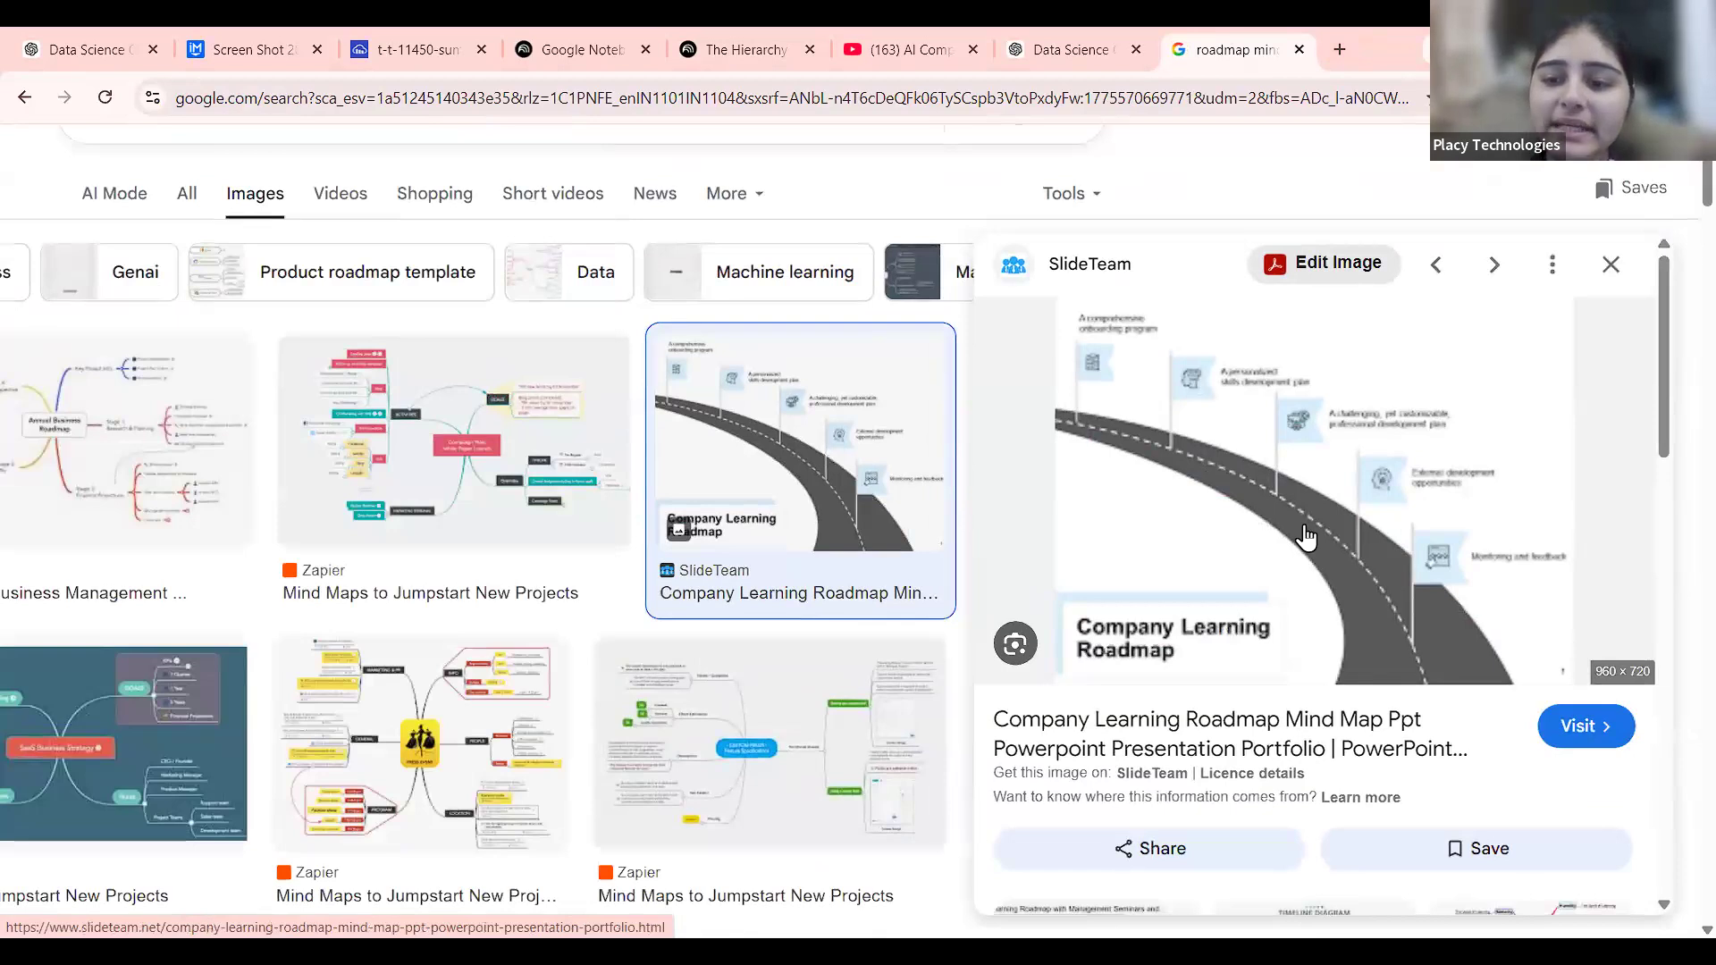
scroll(1275, 555, down, 1)
scroll(765, 604, down, 5)
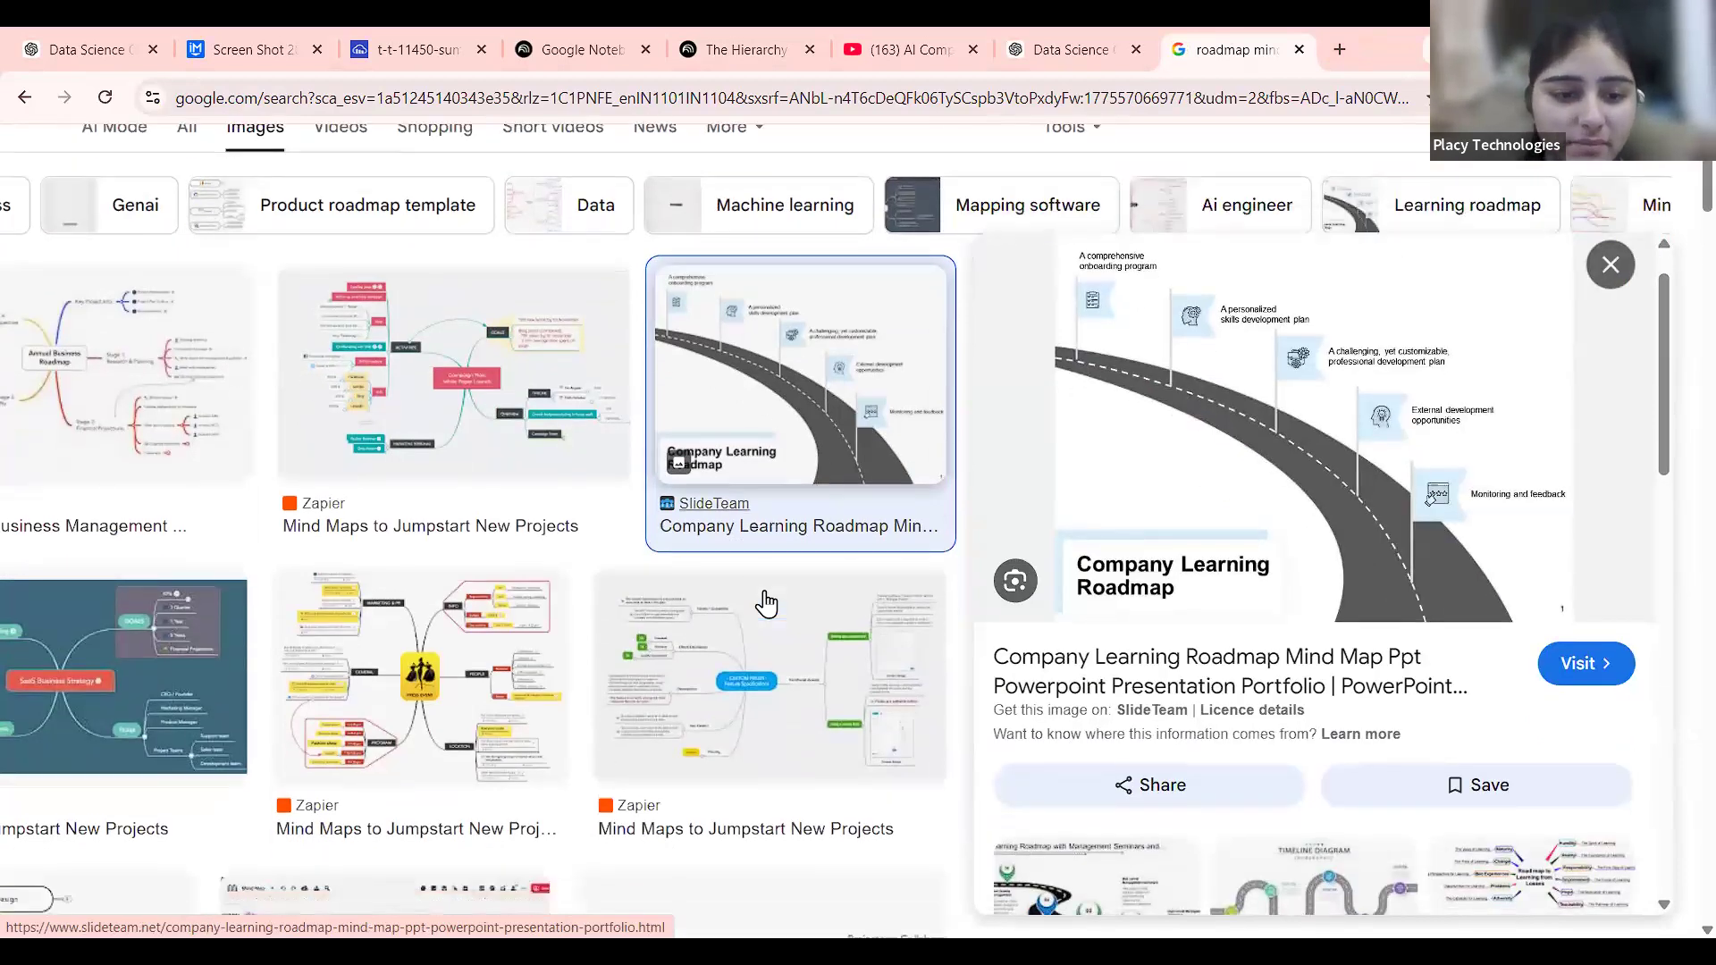
click(503, 605)
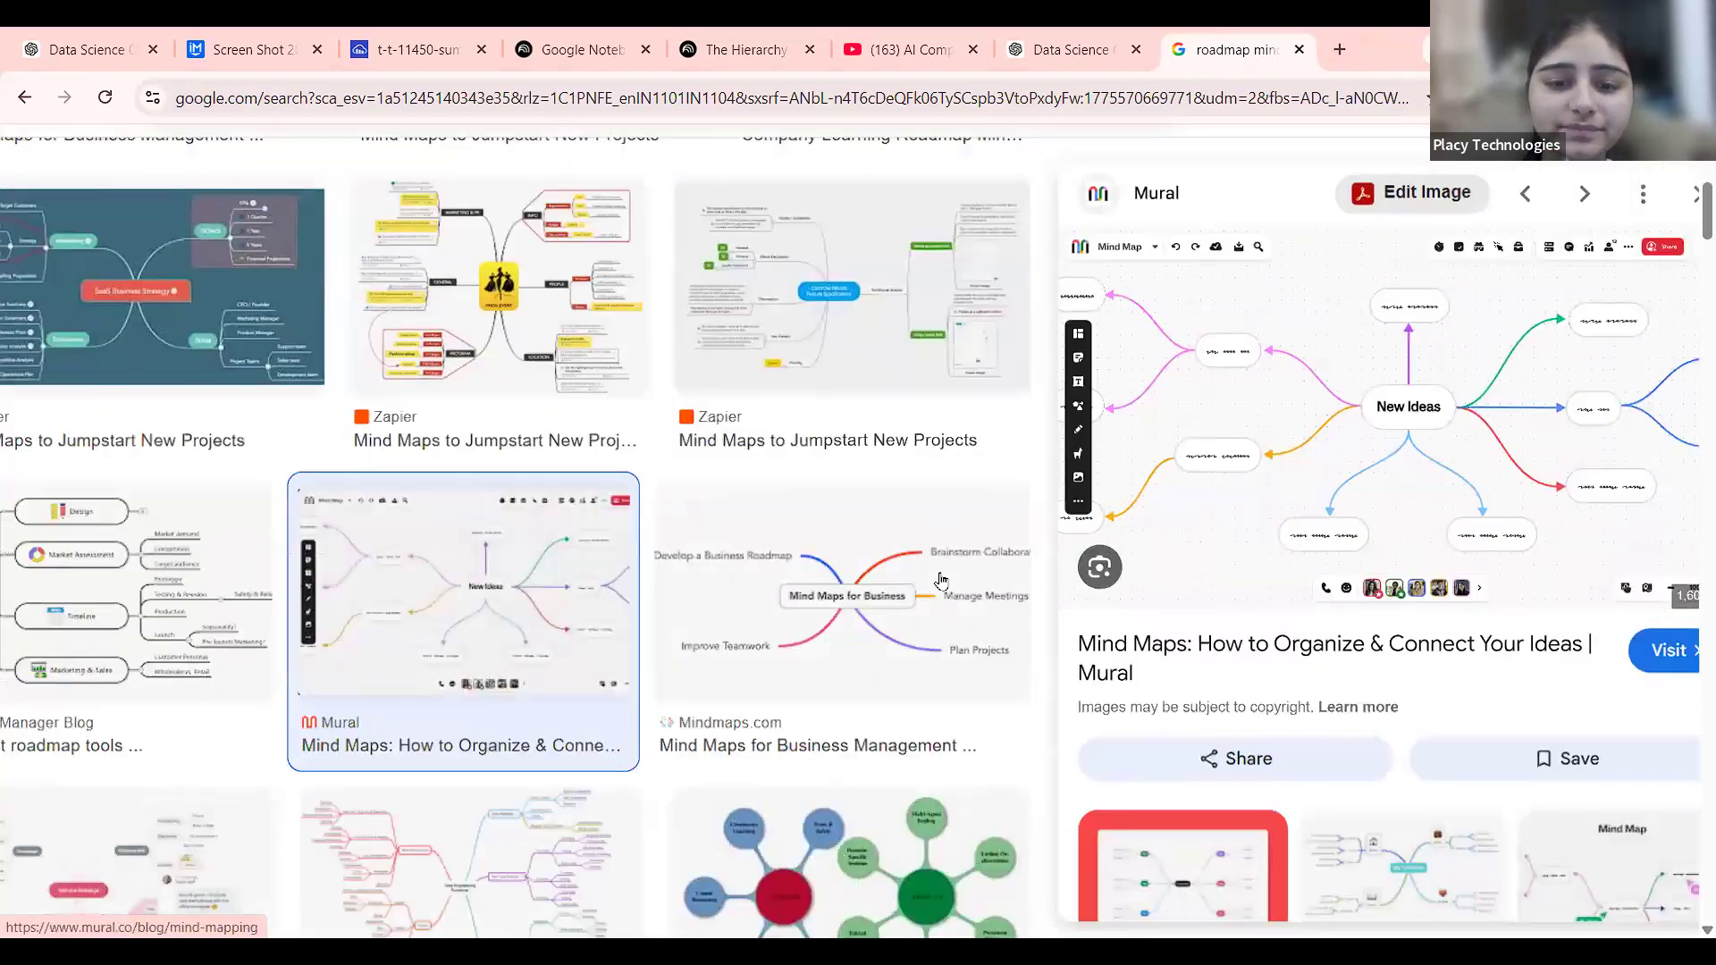
scroll(940, 582, down, 2)
click(941, 582)
scroll(1609, 467, up, 5)
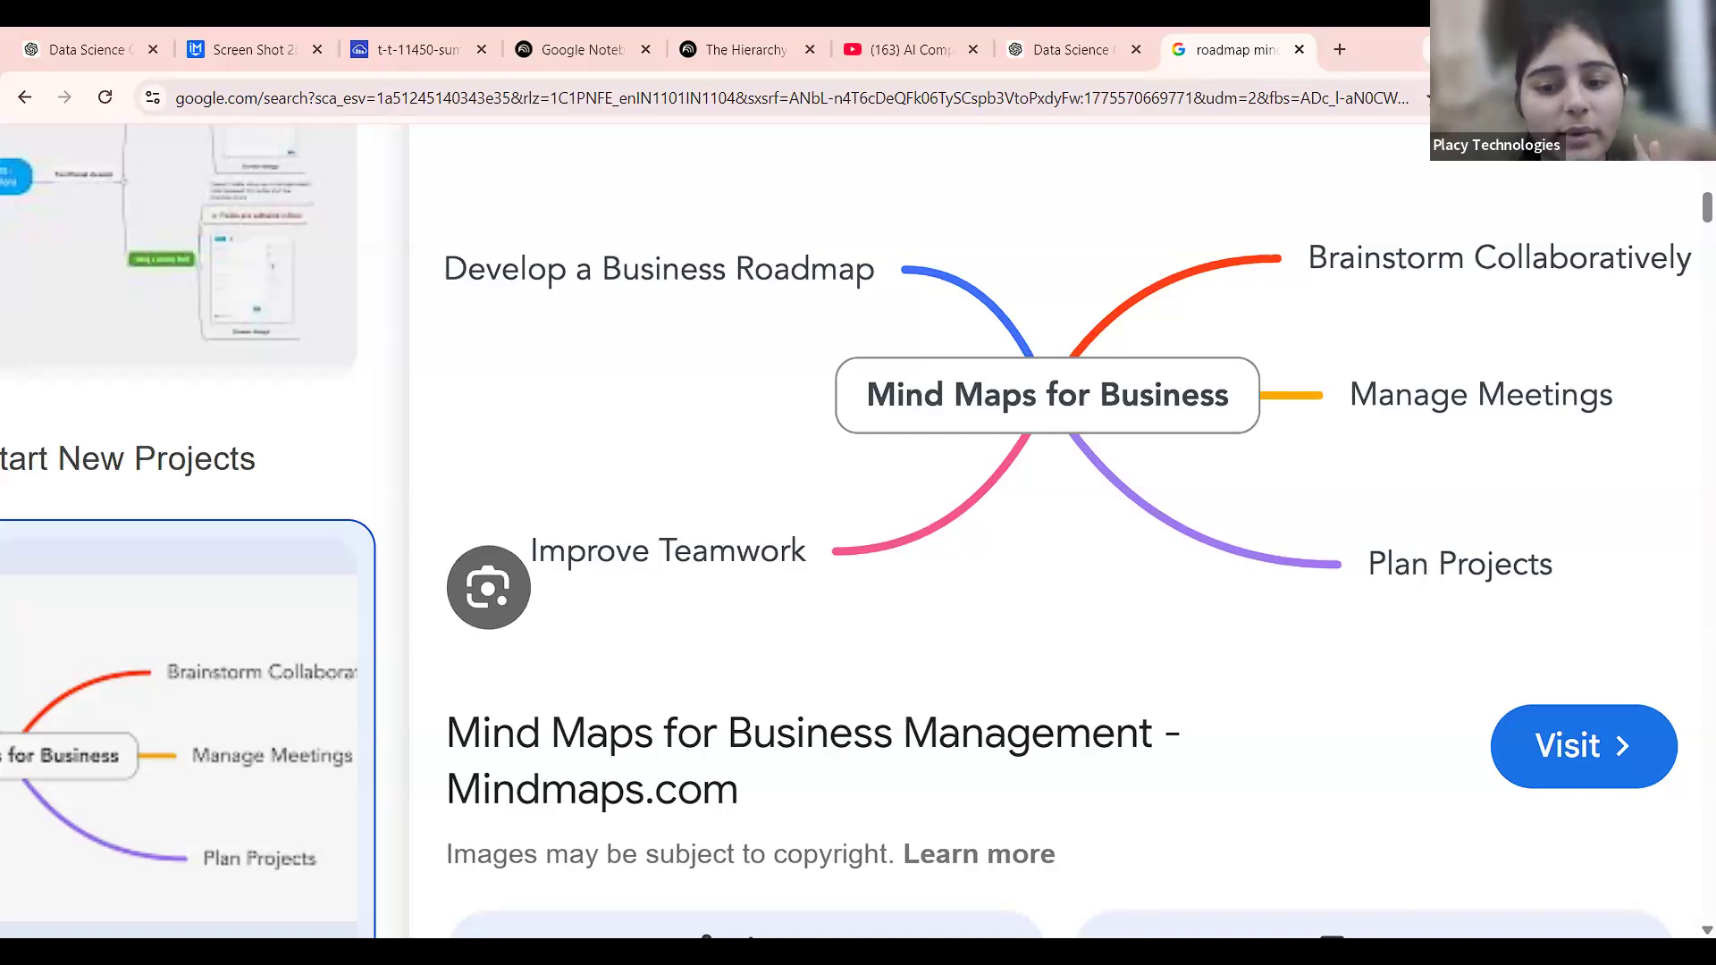
key(Escape)
click(1298, 49)
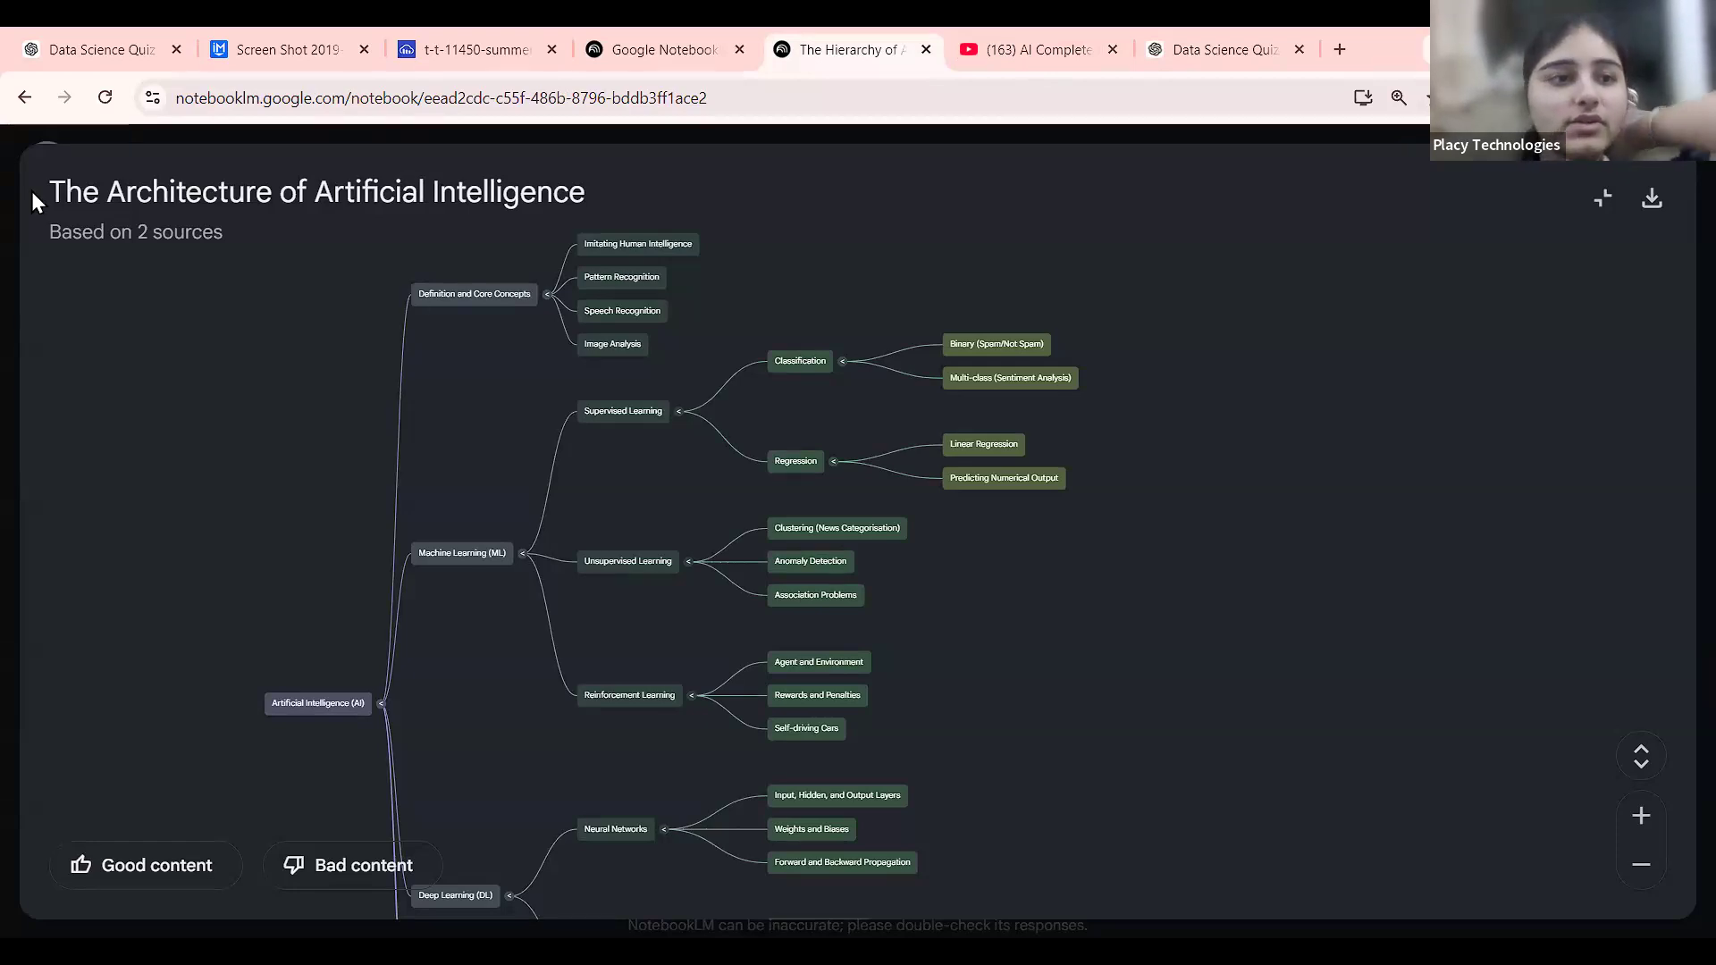
Zoom out on the mind map to show the Machine Learning, Deep Learning and Generative AI branches.
scroll(378, 477, down, 2)
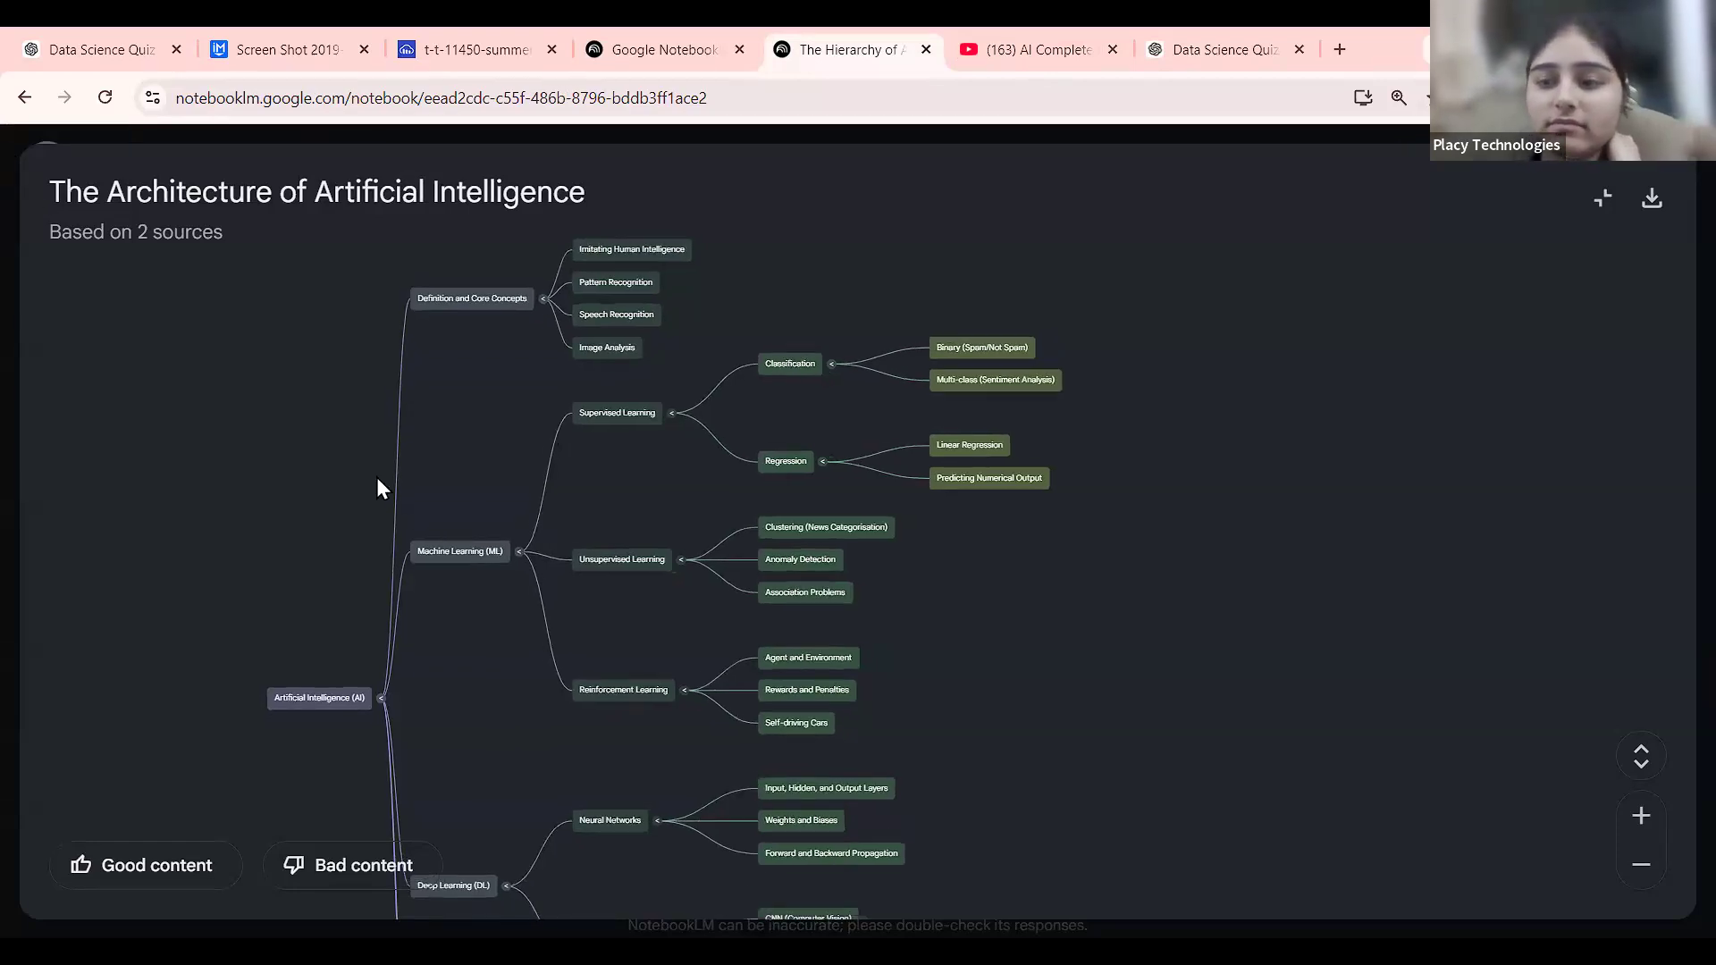
scroll(704, 521, down, 2)
scroll(704, 521, up, 1)
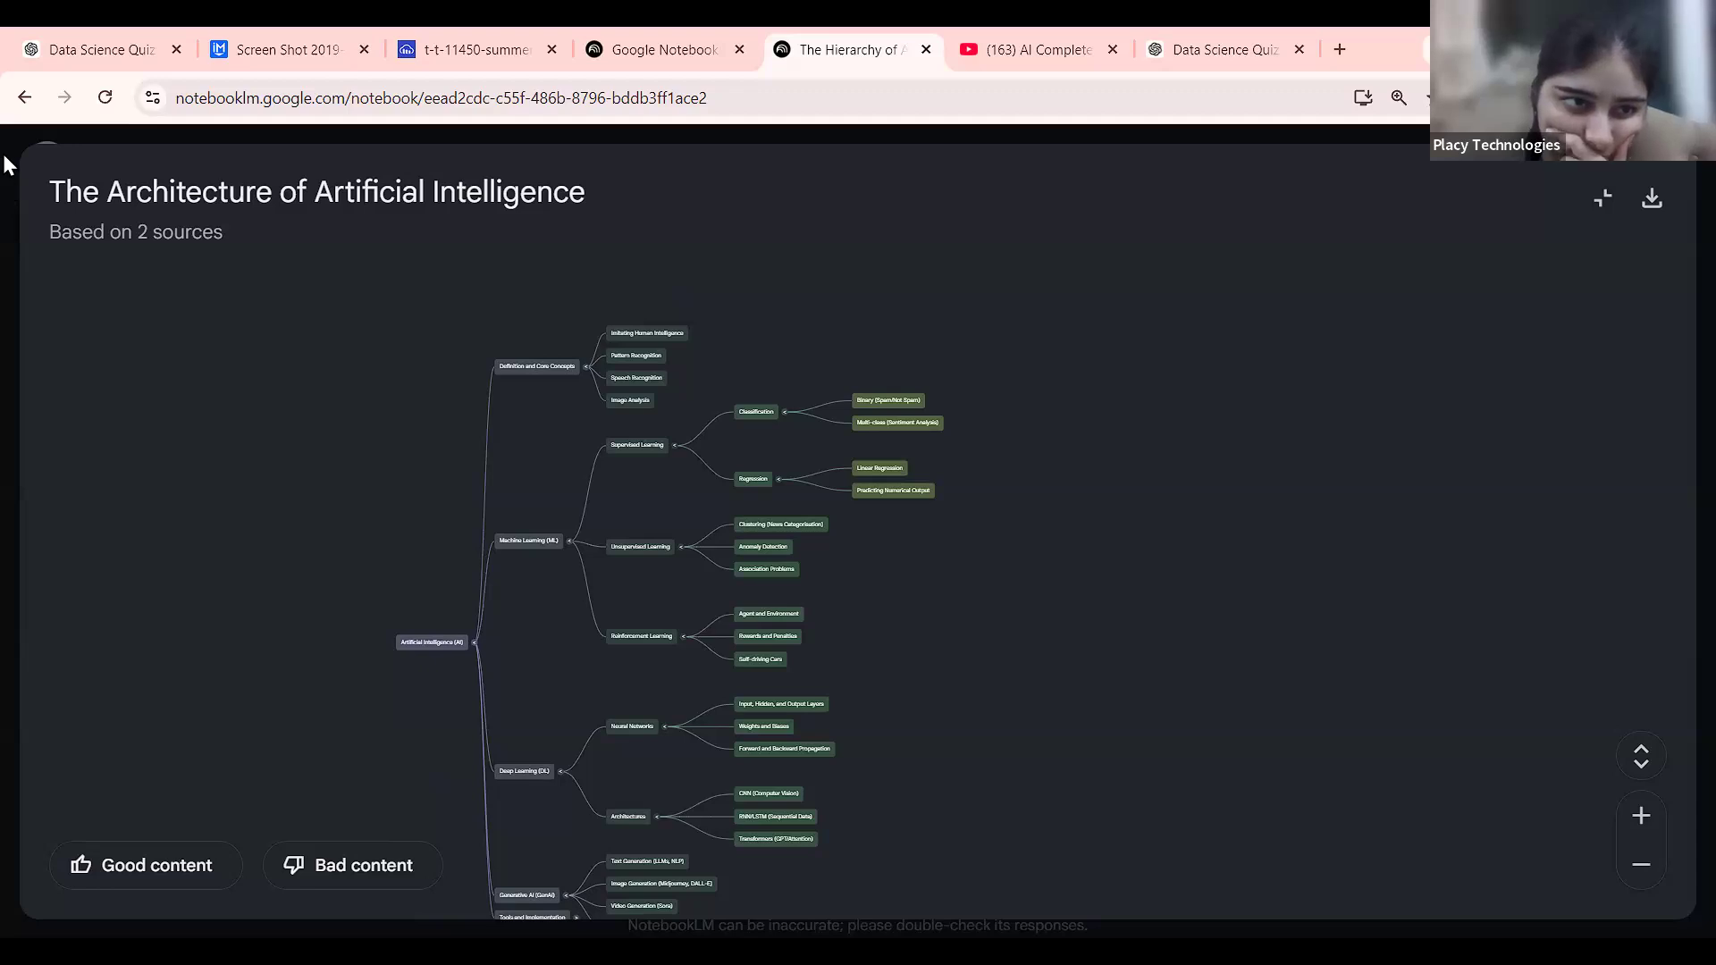
Return to the notebook home and reopen The Hierarchy of Artificial Intelligence notebook.
click(24, 97)
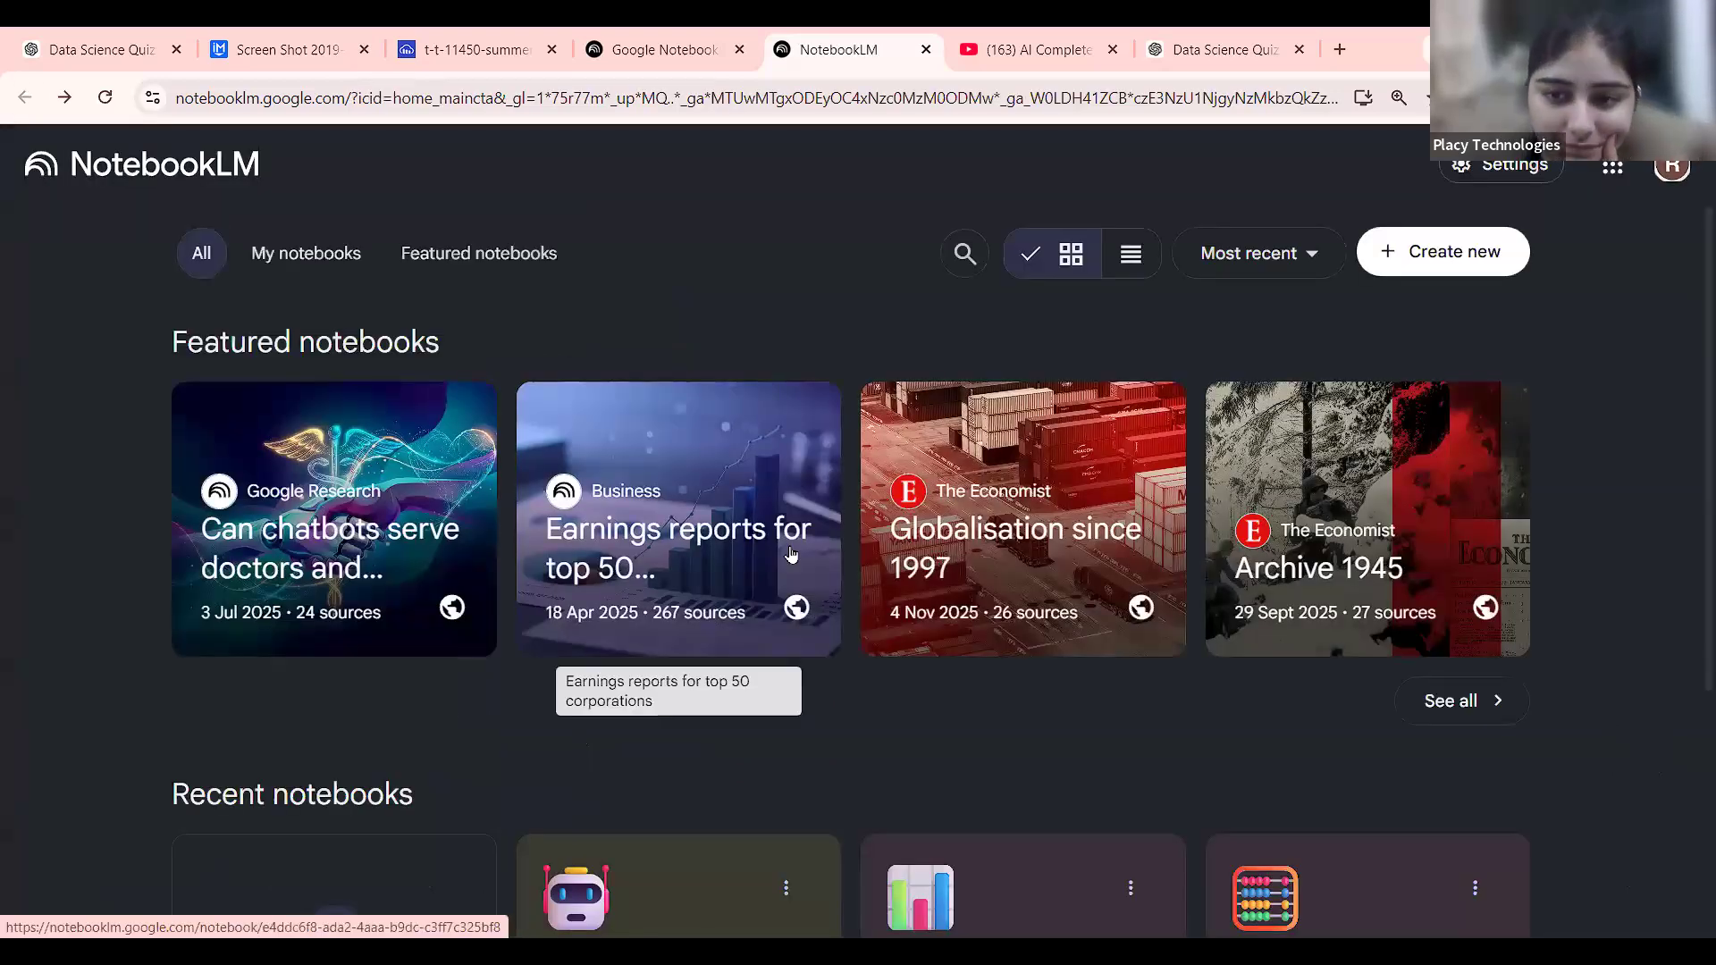
scroll(790, 554, down, 2)
scroll(790, 554, up, 2)
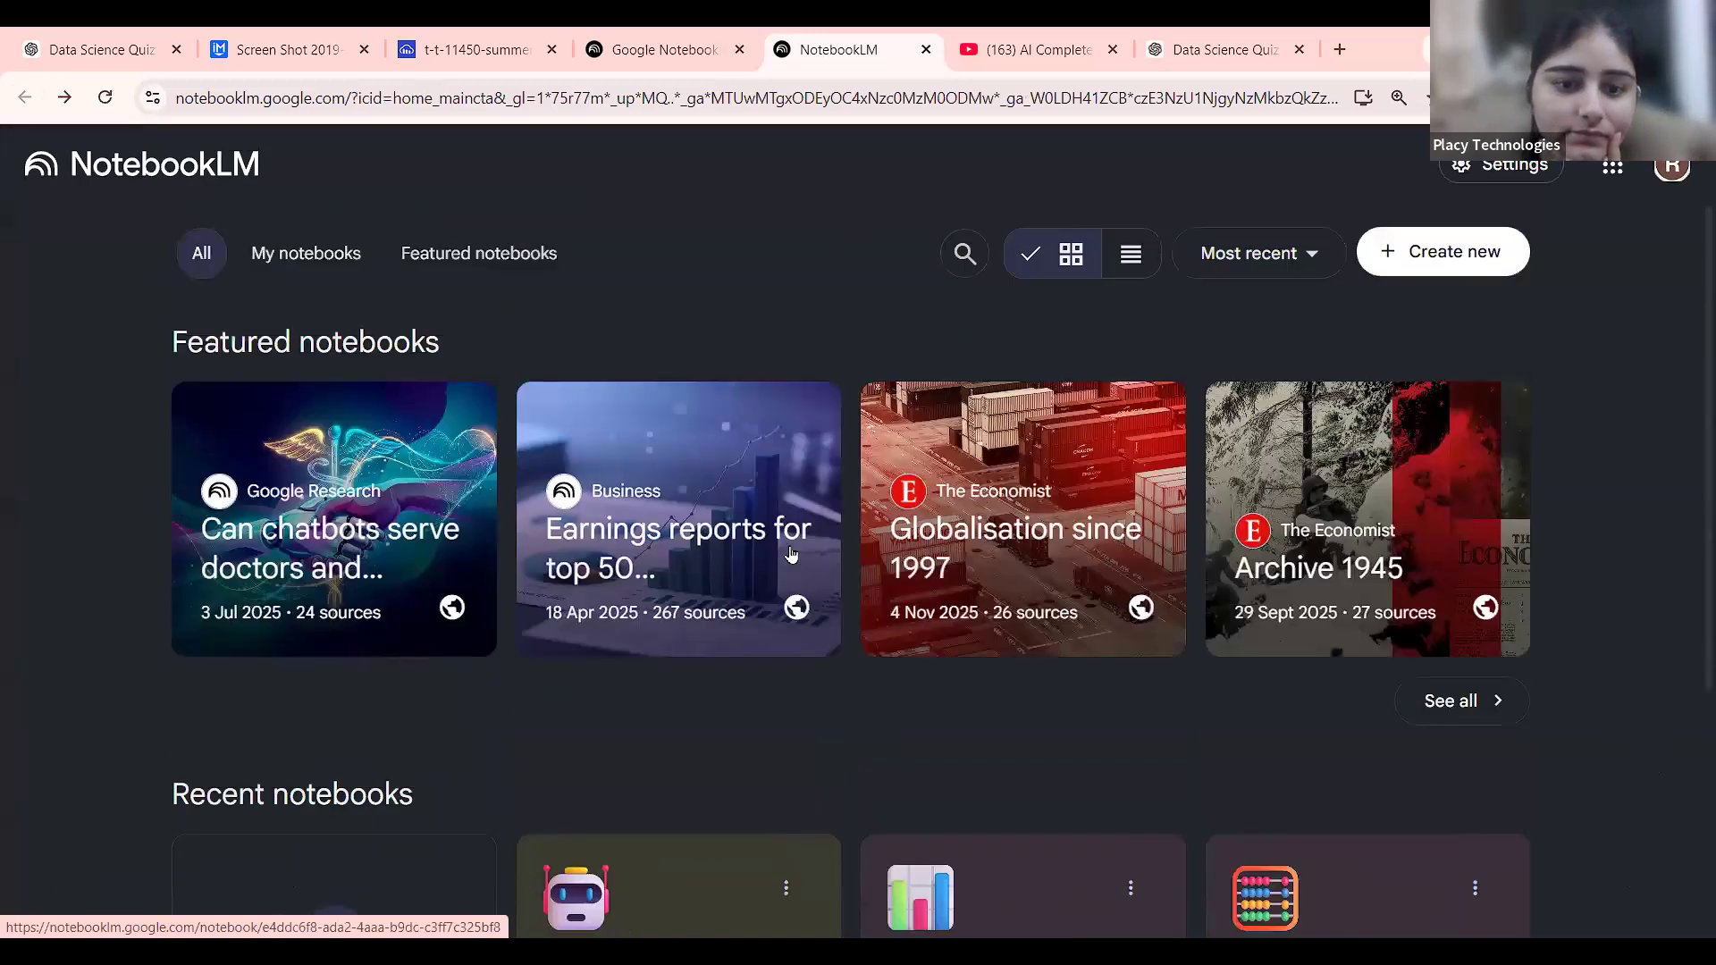
scroll(790, 549, down, 4)
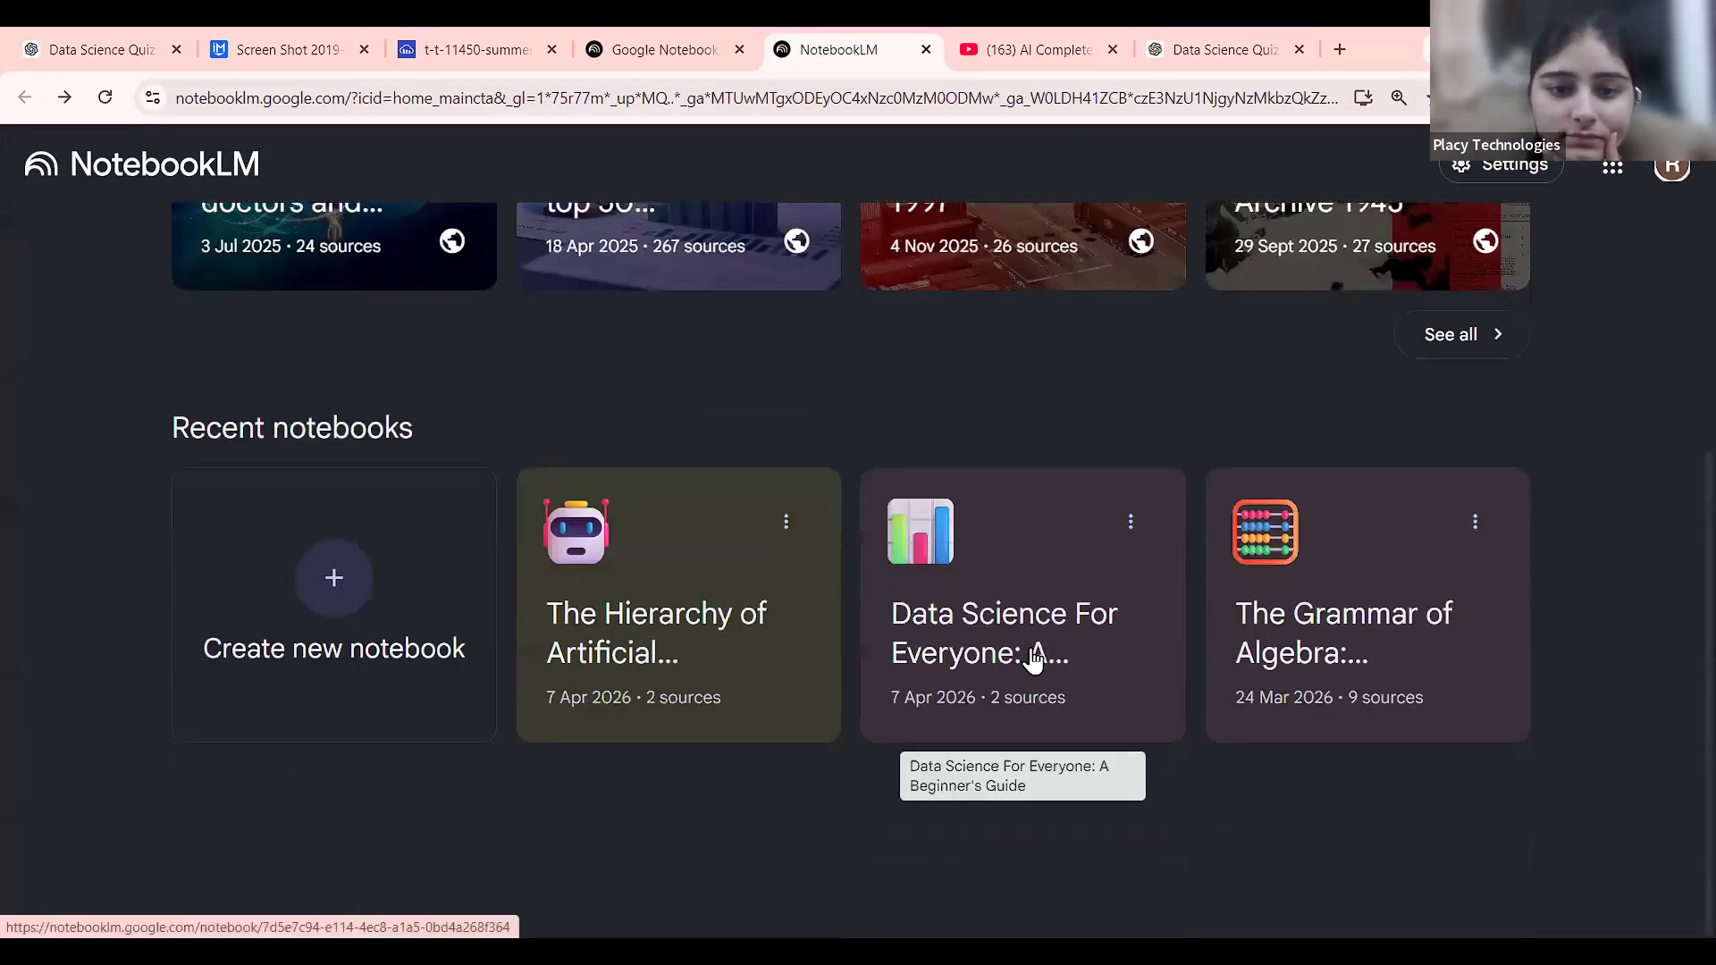
click(759, 711)
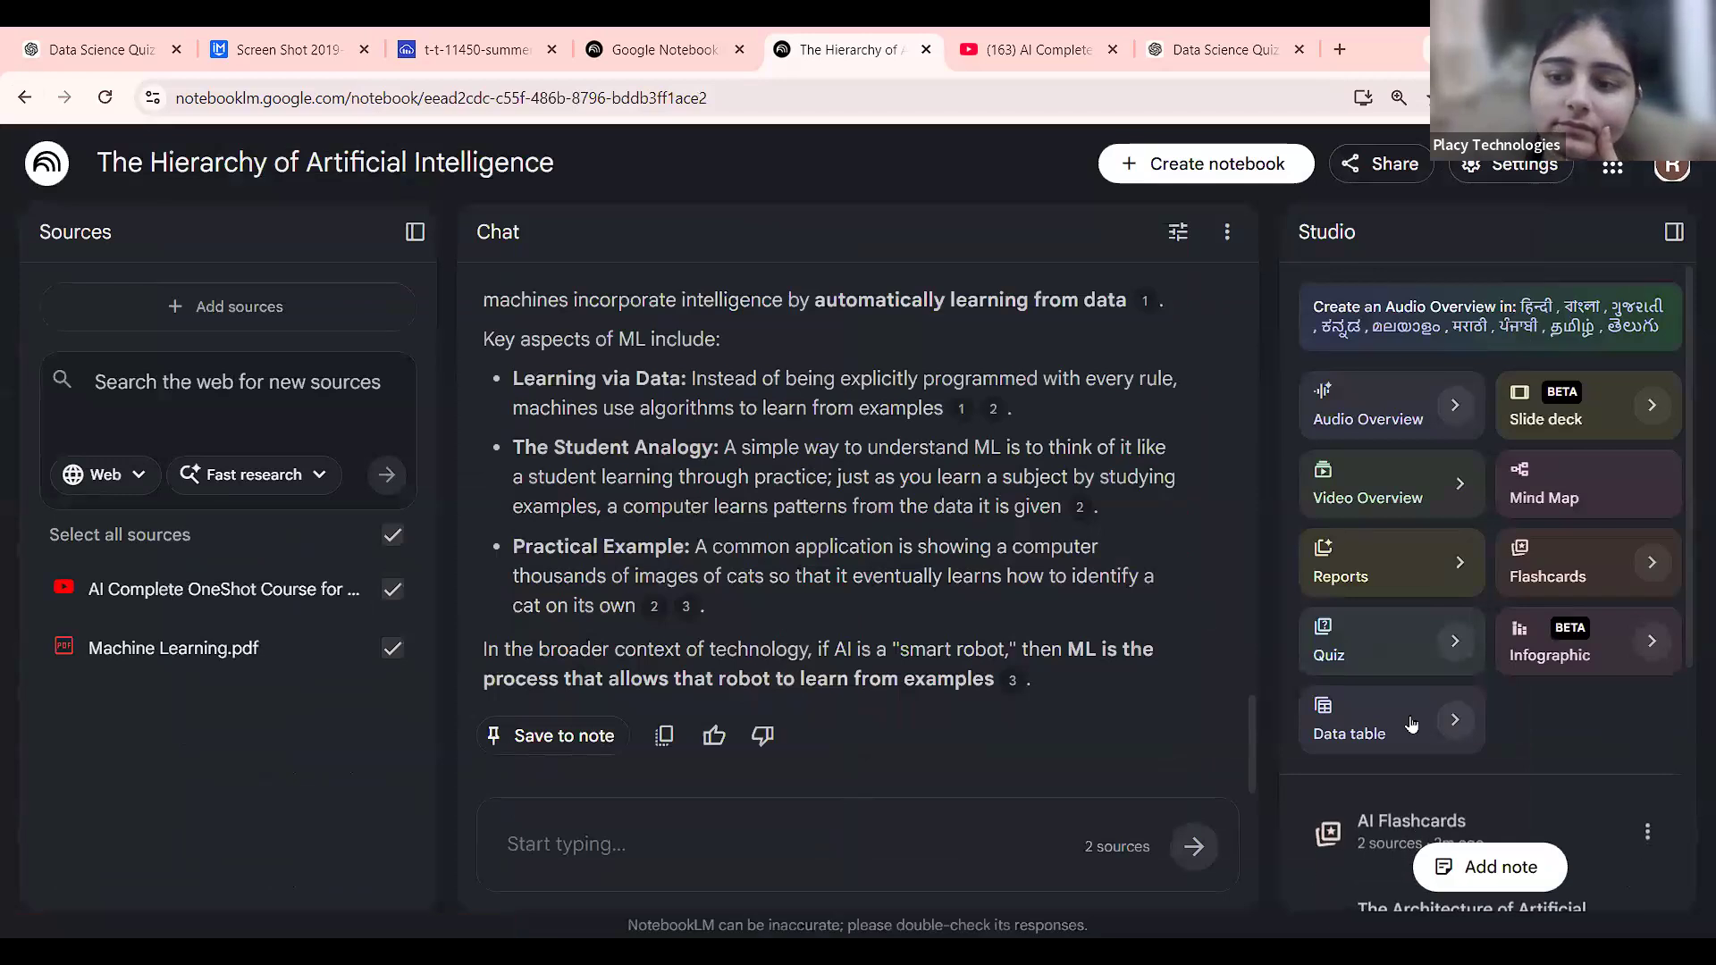
Open the AI Flashcards deck at card 1 of 48.
scroll(1451, 720, down, 4)
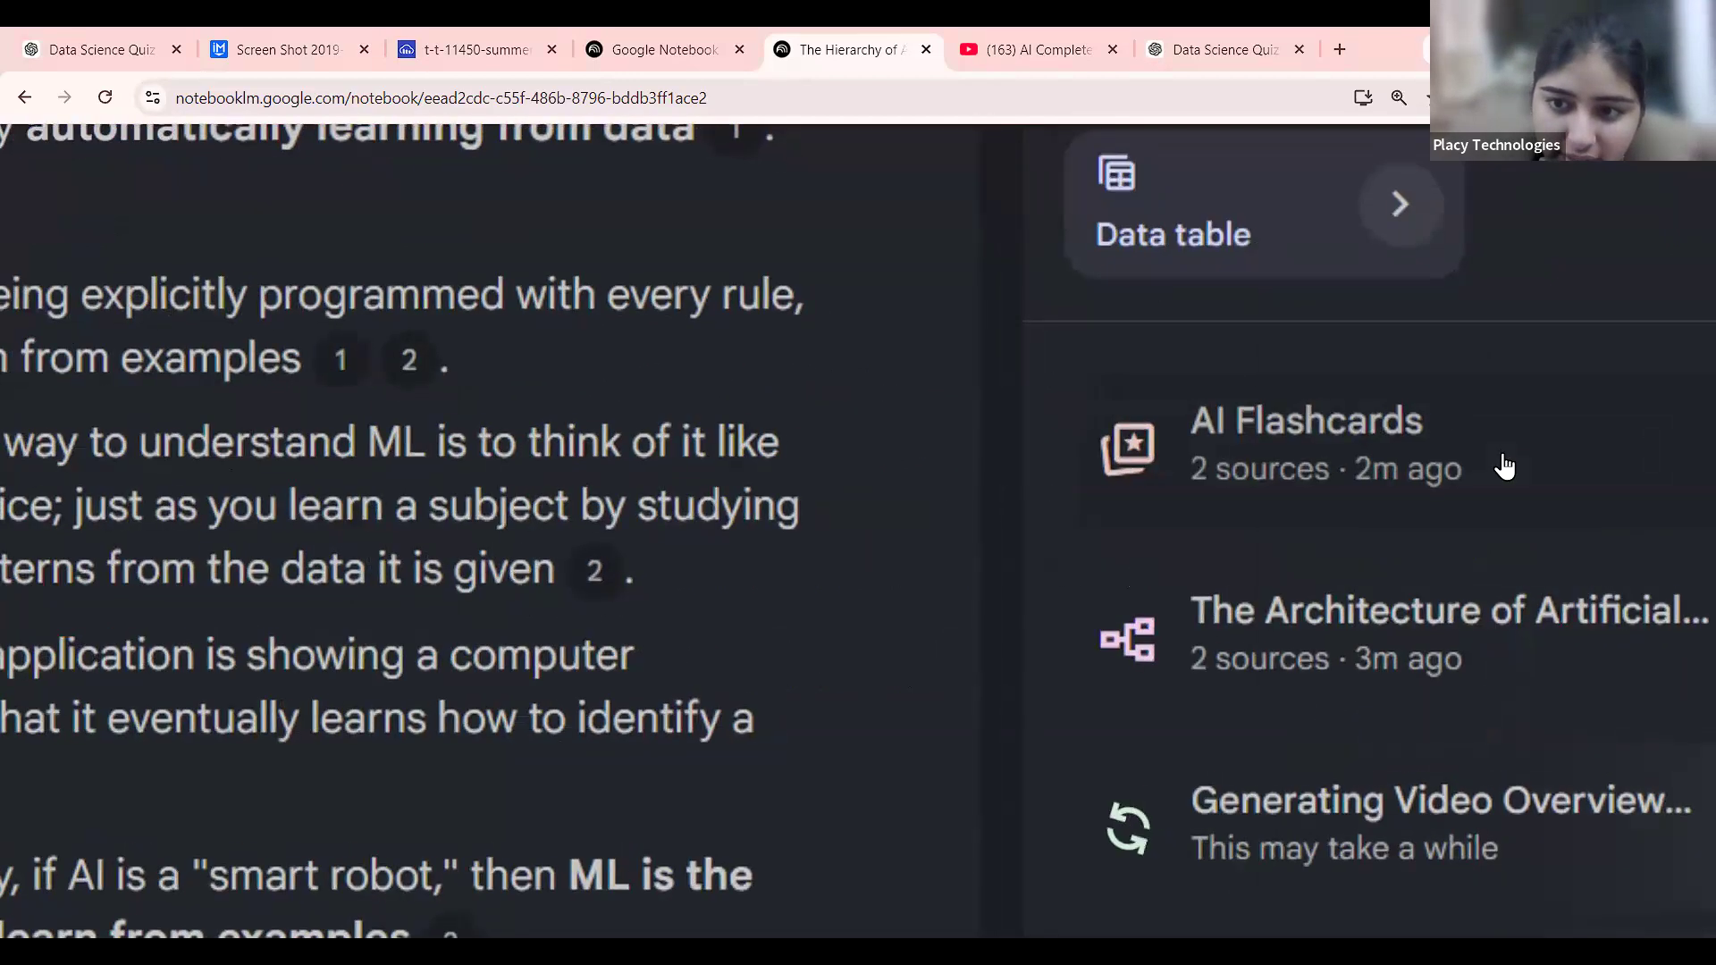
click(1505, 464)
scroll(1505, 465, down, 5)
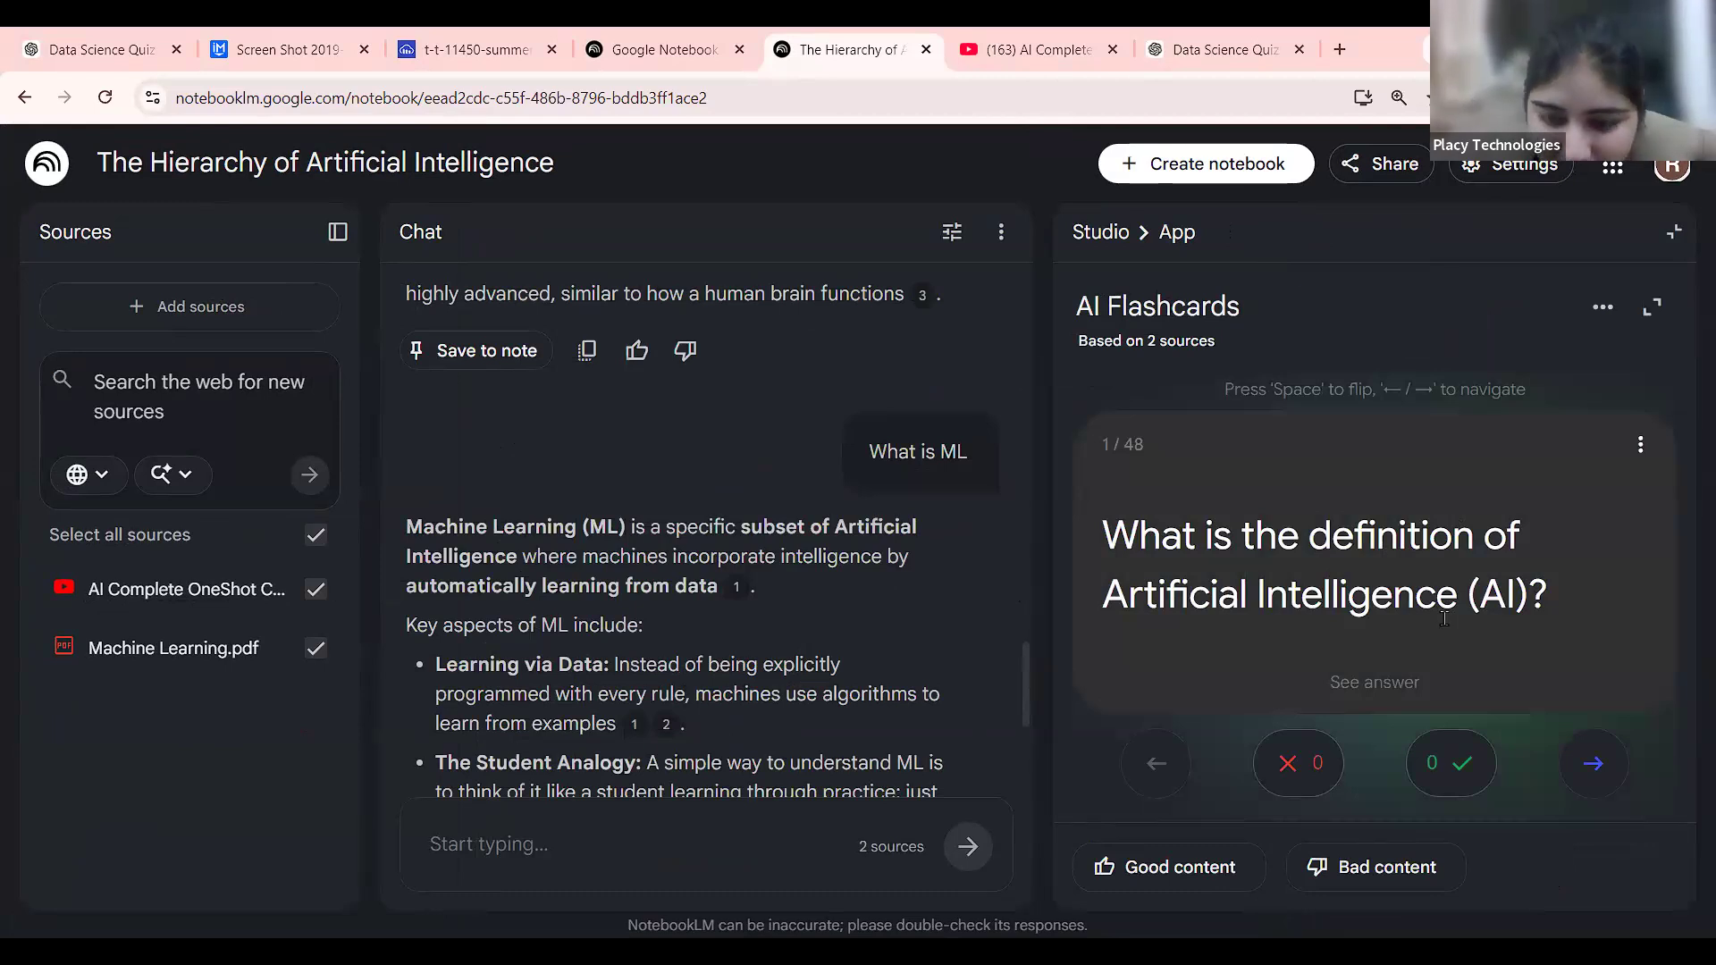
Skip ahead through the flashcard deck and reveal the current card's answer.
key(Right)
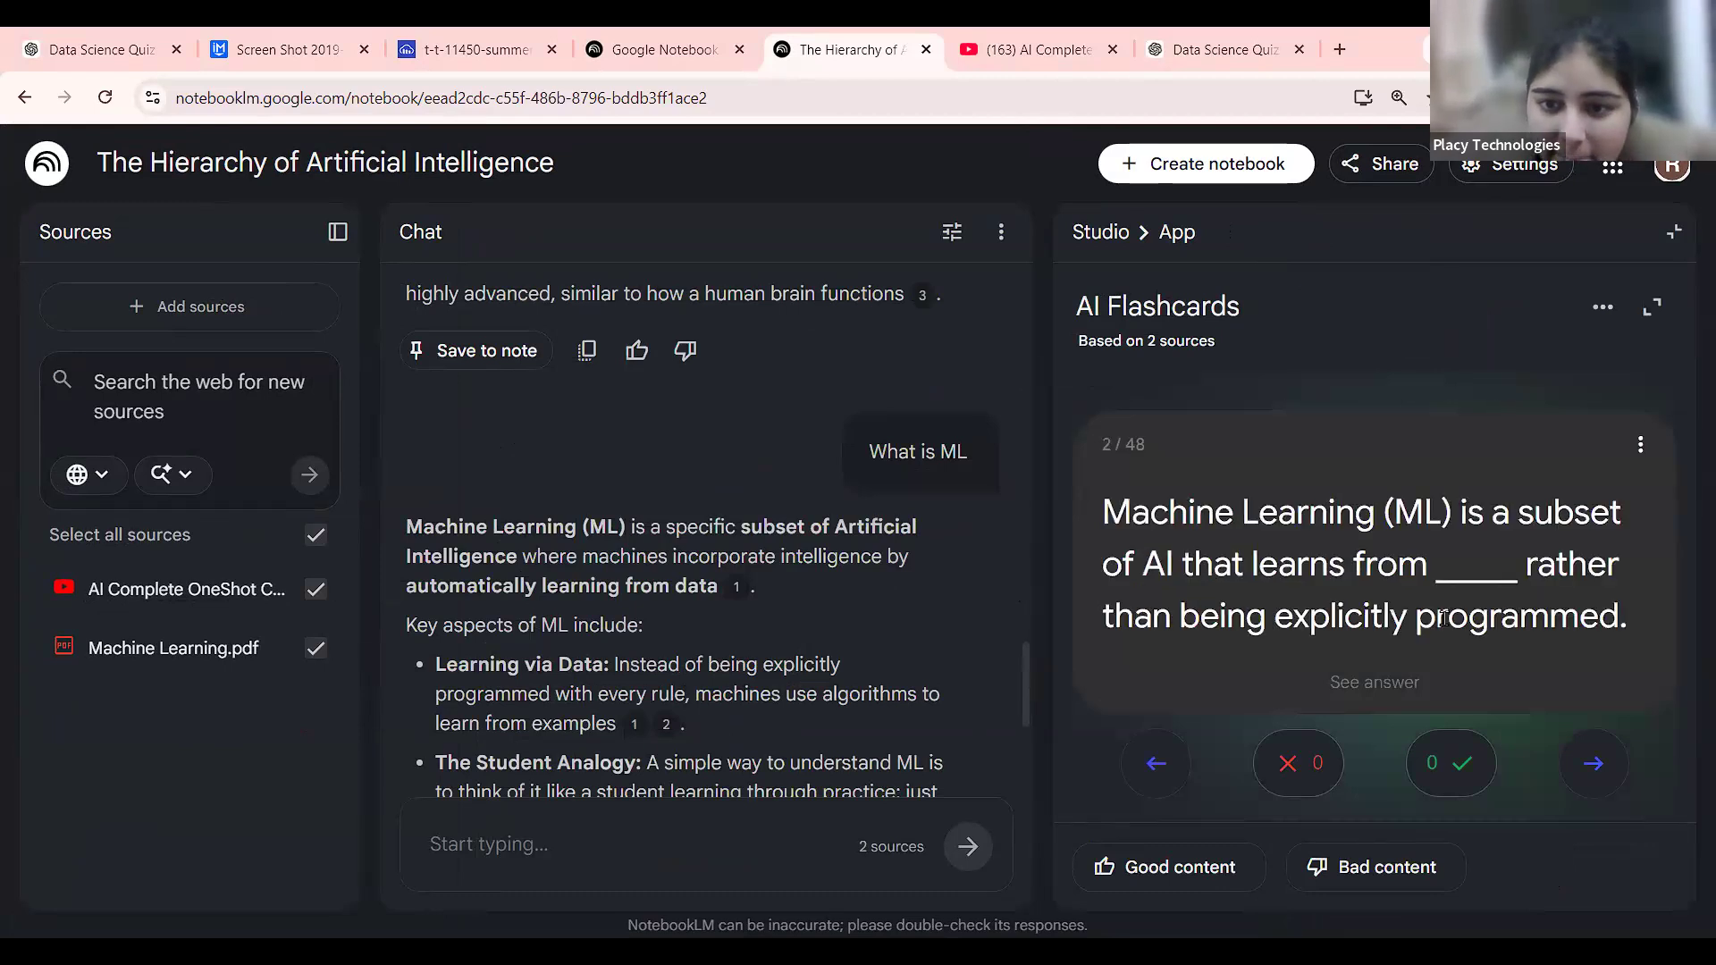
key(Right)
key(Right)
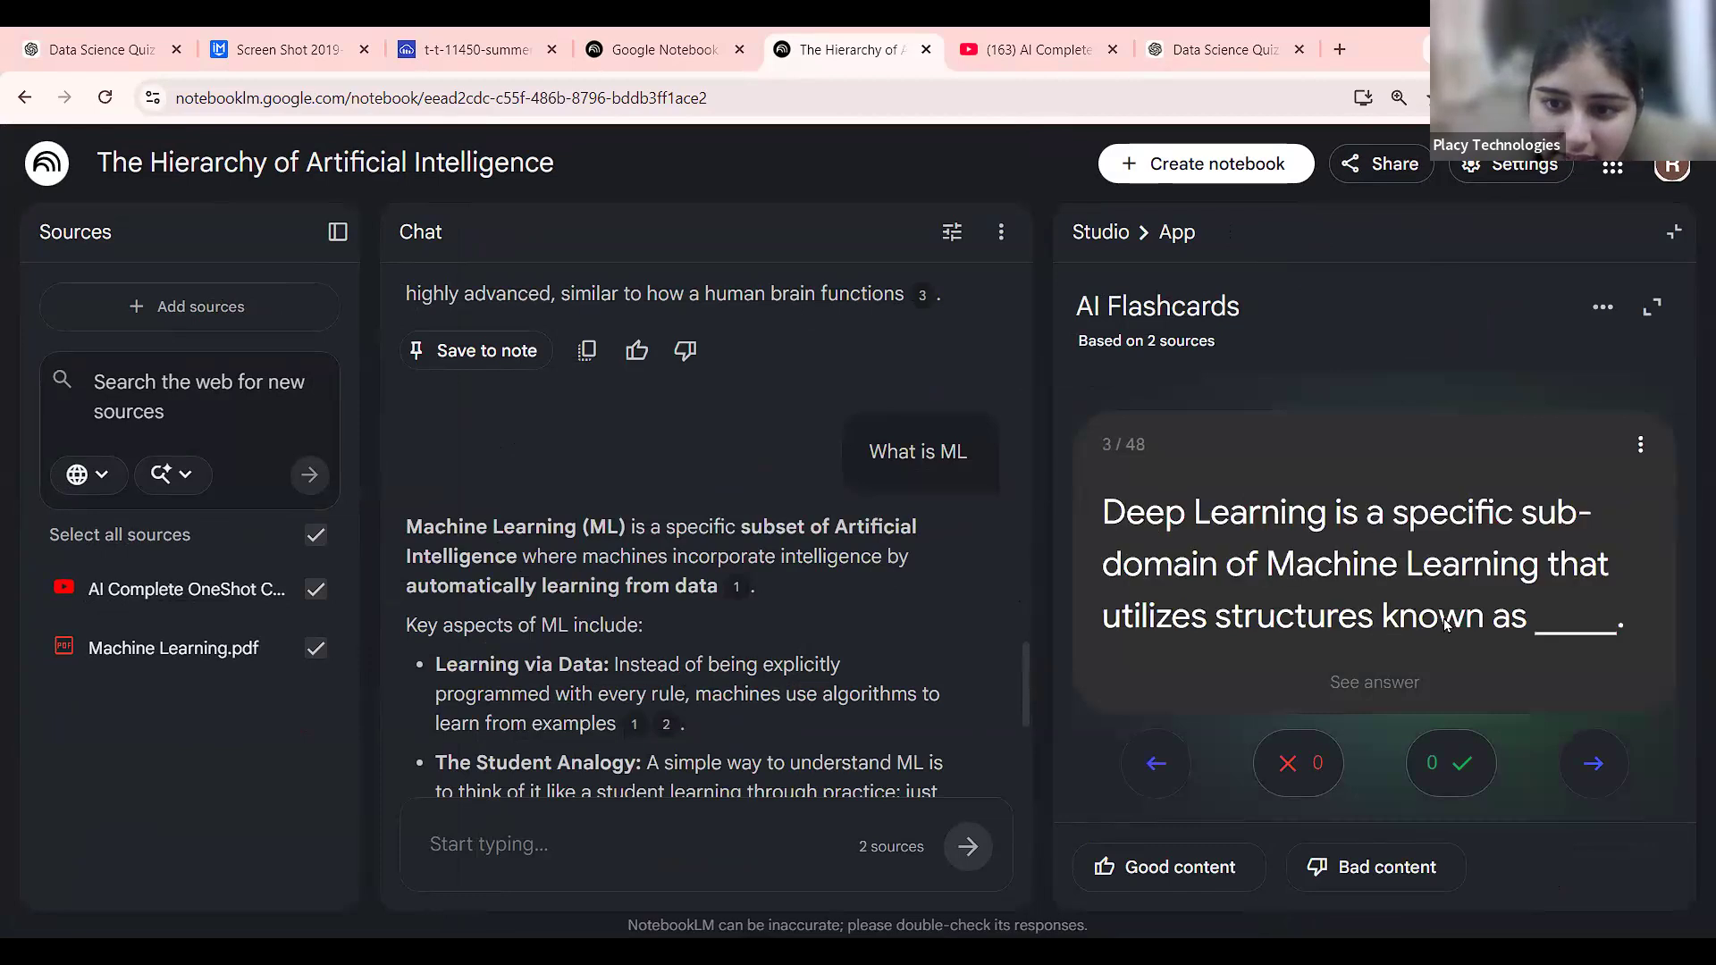
key(Right)
key(Right)
key(Right)
key(Right)
key(Right)
key(Right)
key(Right)
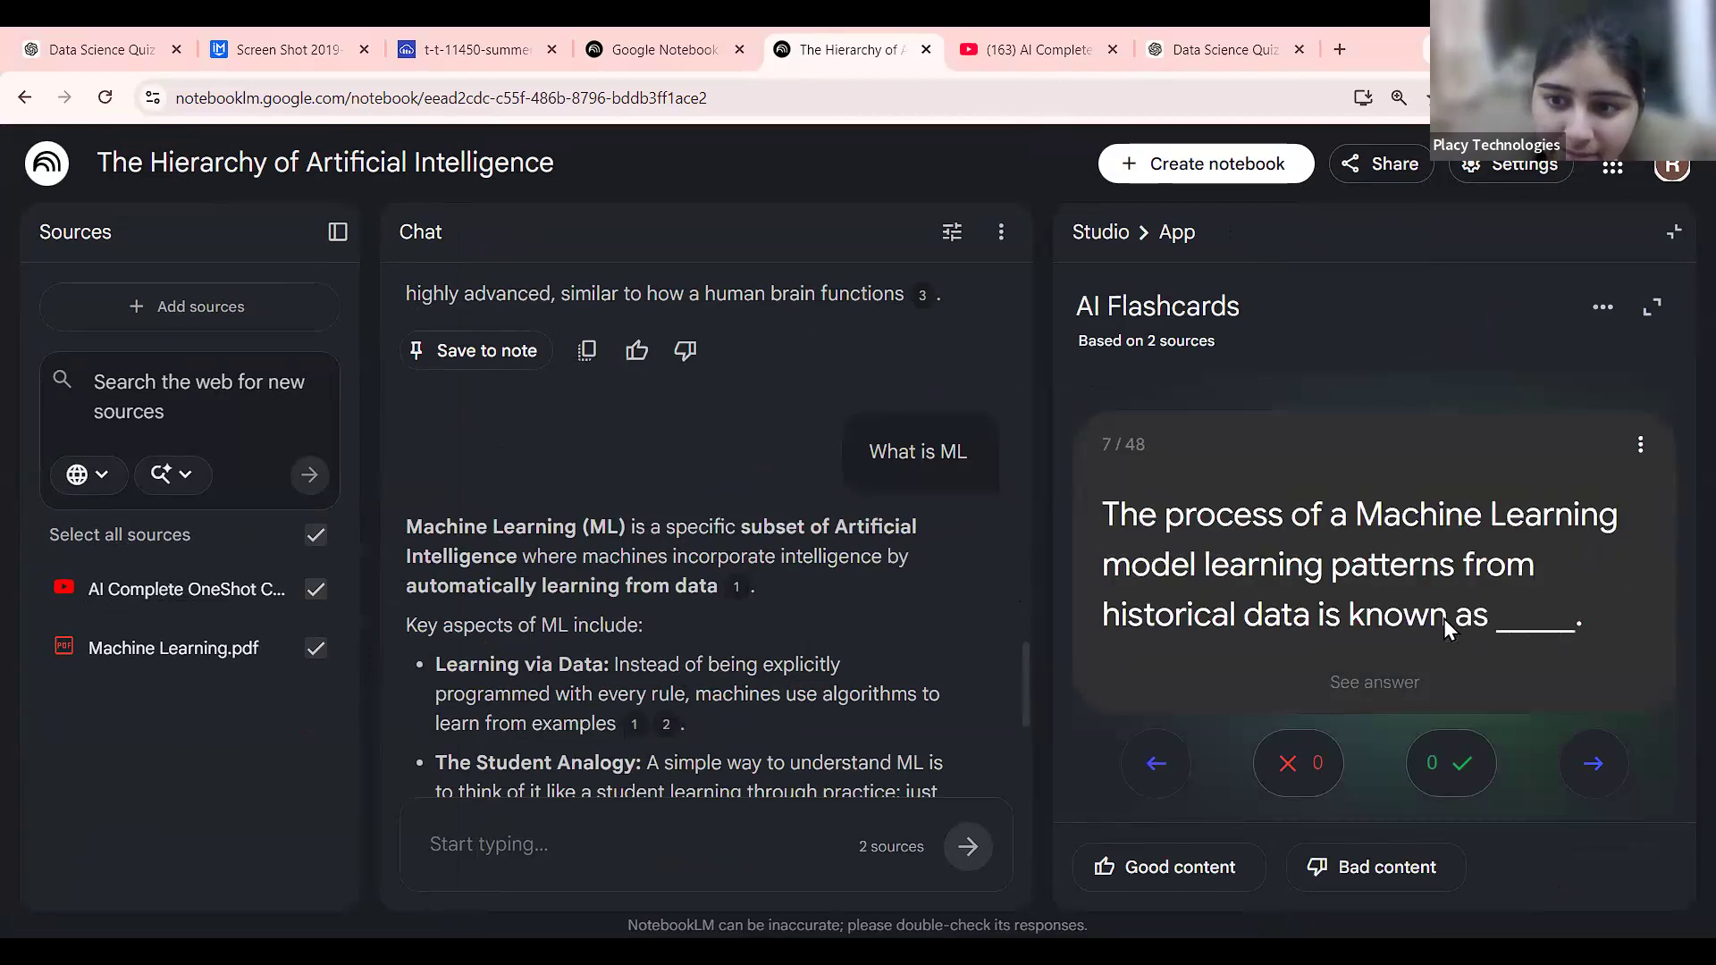
key(Right)
key(Right)
key(Right)
key(Right)
key(Right)
key(Right)
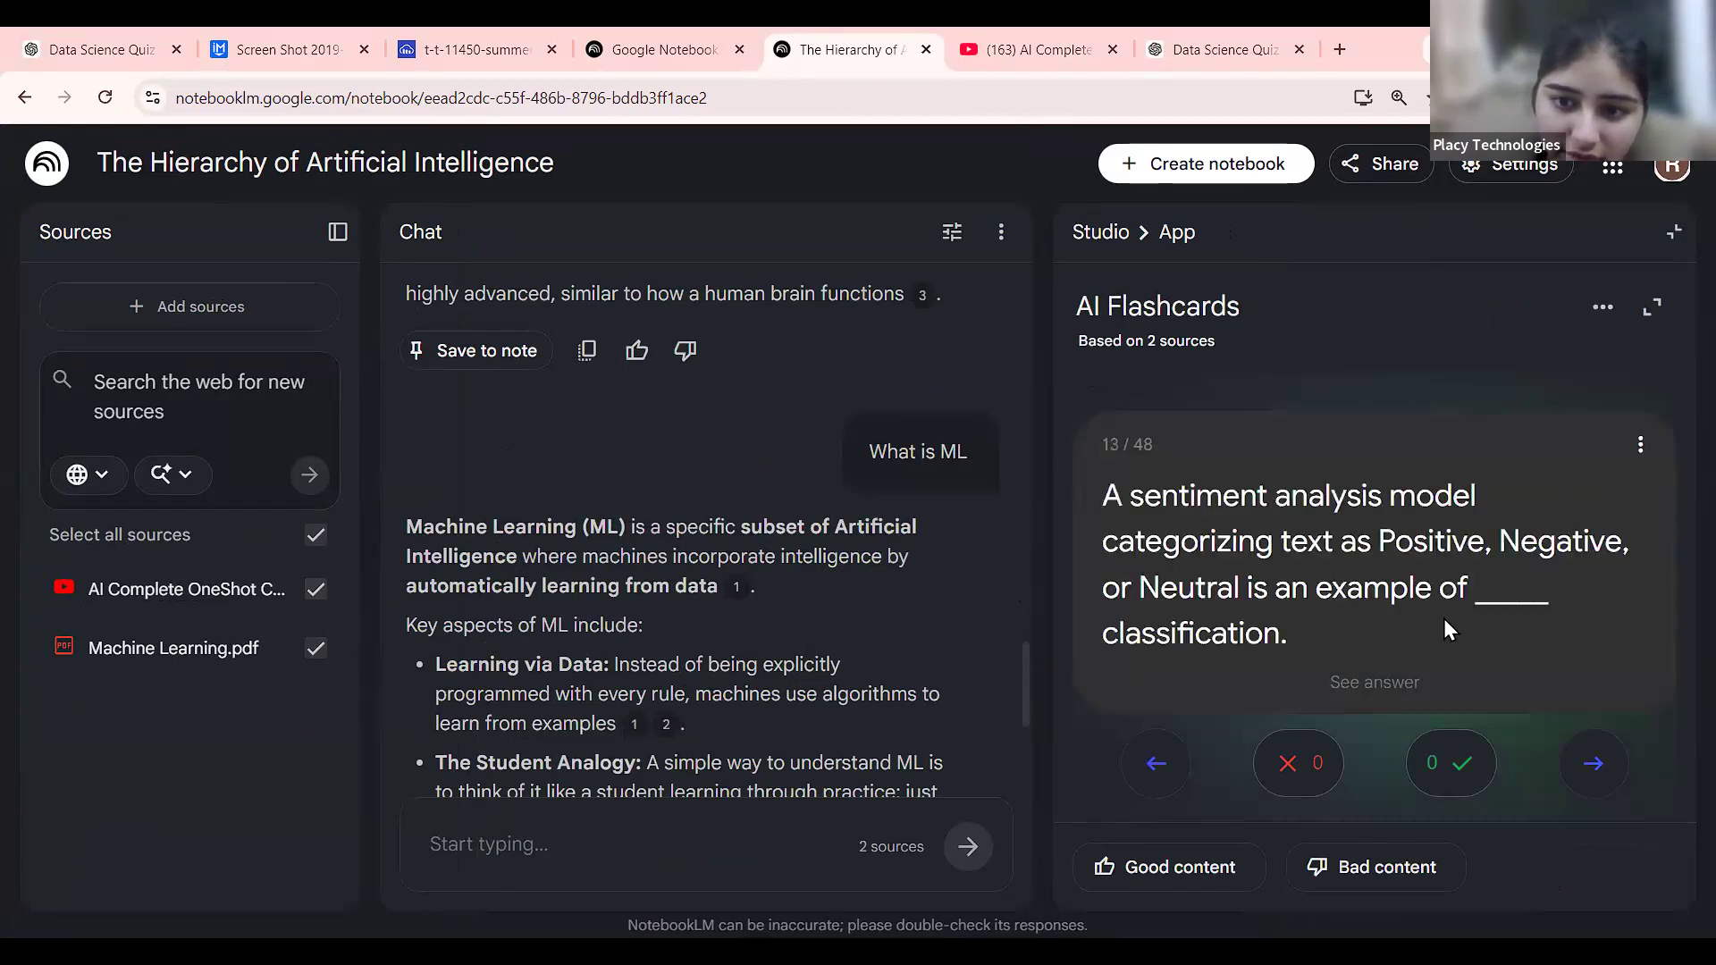
key(Right)
key(Right)
key(Right)
key(Right)
key(Right)
key(Right)
key(Right)
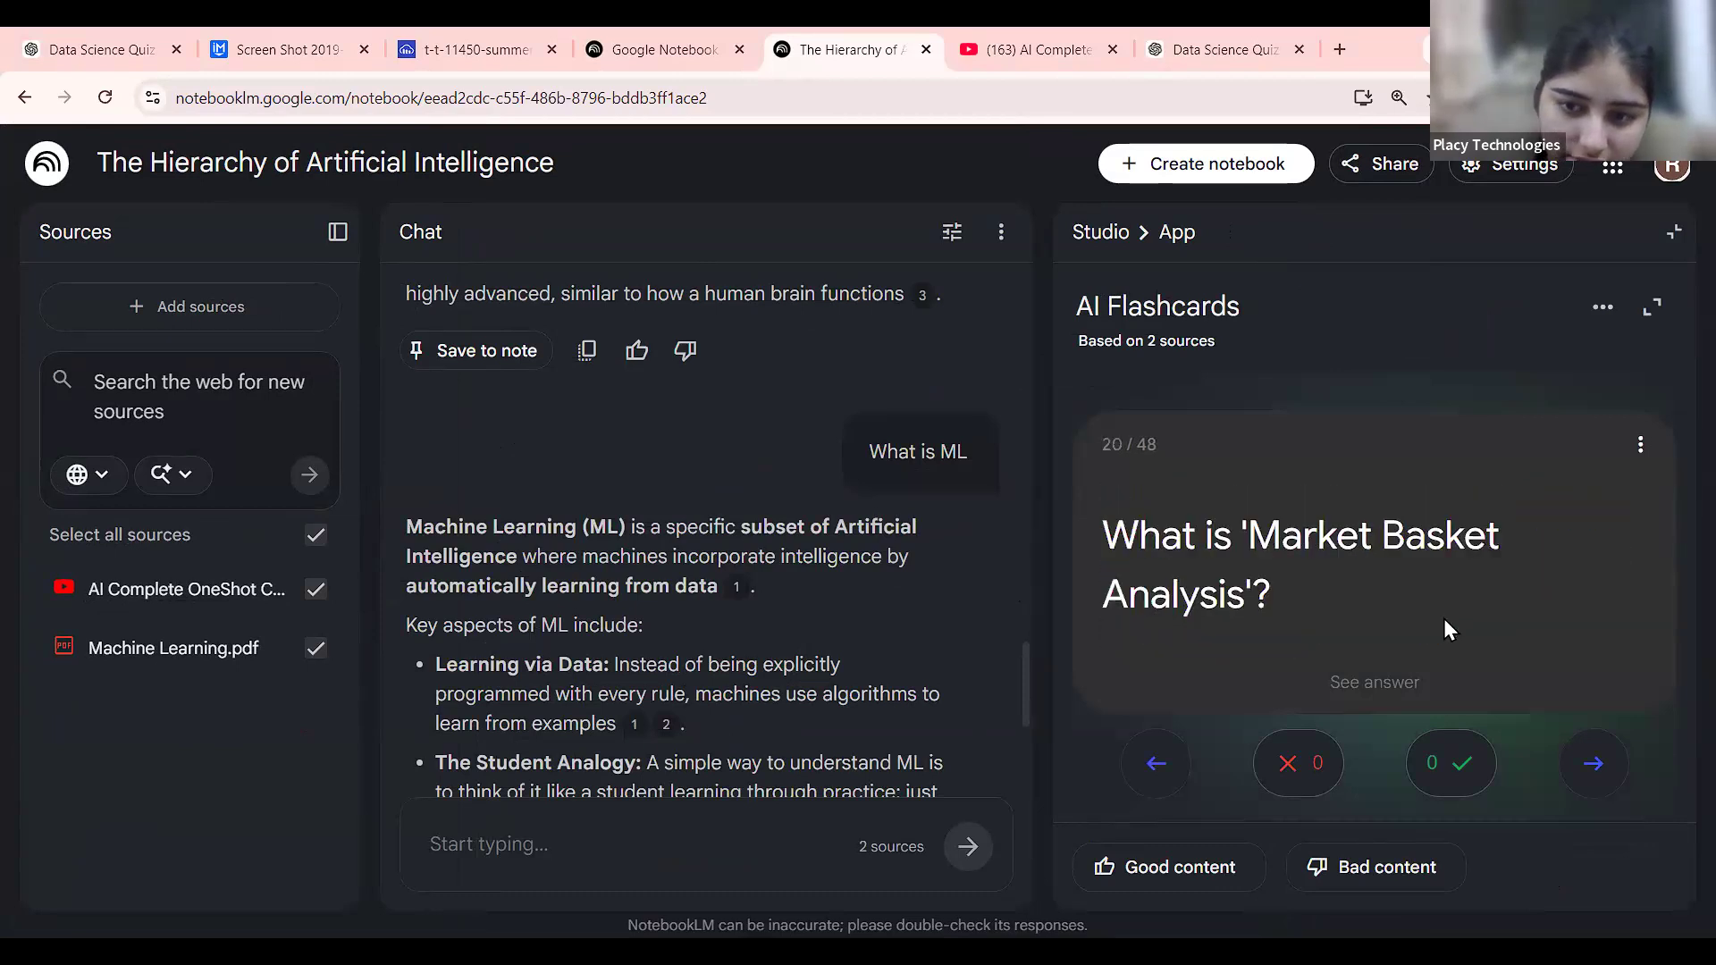
key(Right)
key(Right)
key(Right)
key(Right)
key(Right)
key(Right)
key(Right)
key(Right)
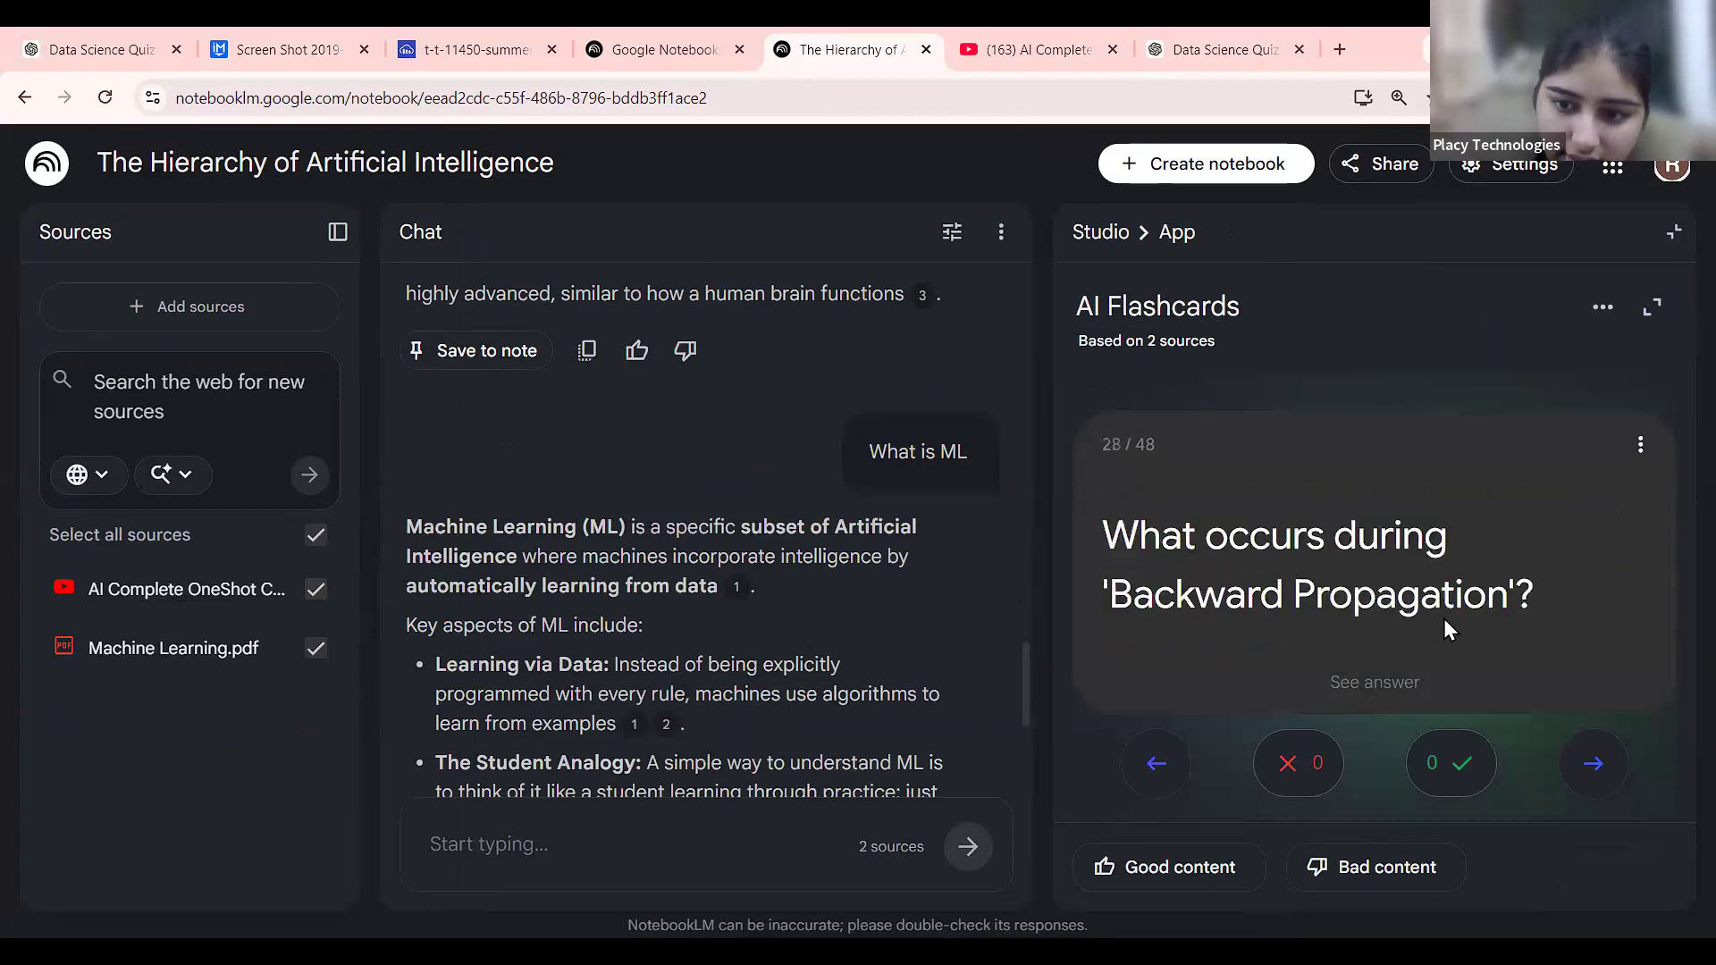
click(1393, 683)
Reveal answers for cards 32–35, including Convolutional Neural Networks, LSTM and Transformers.
key(Left)
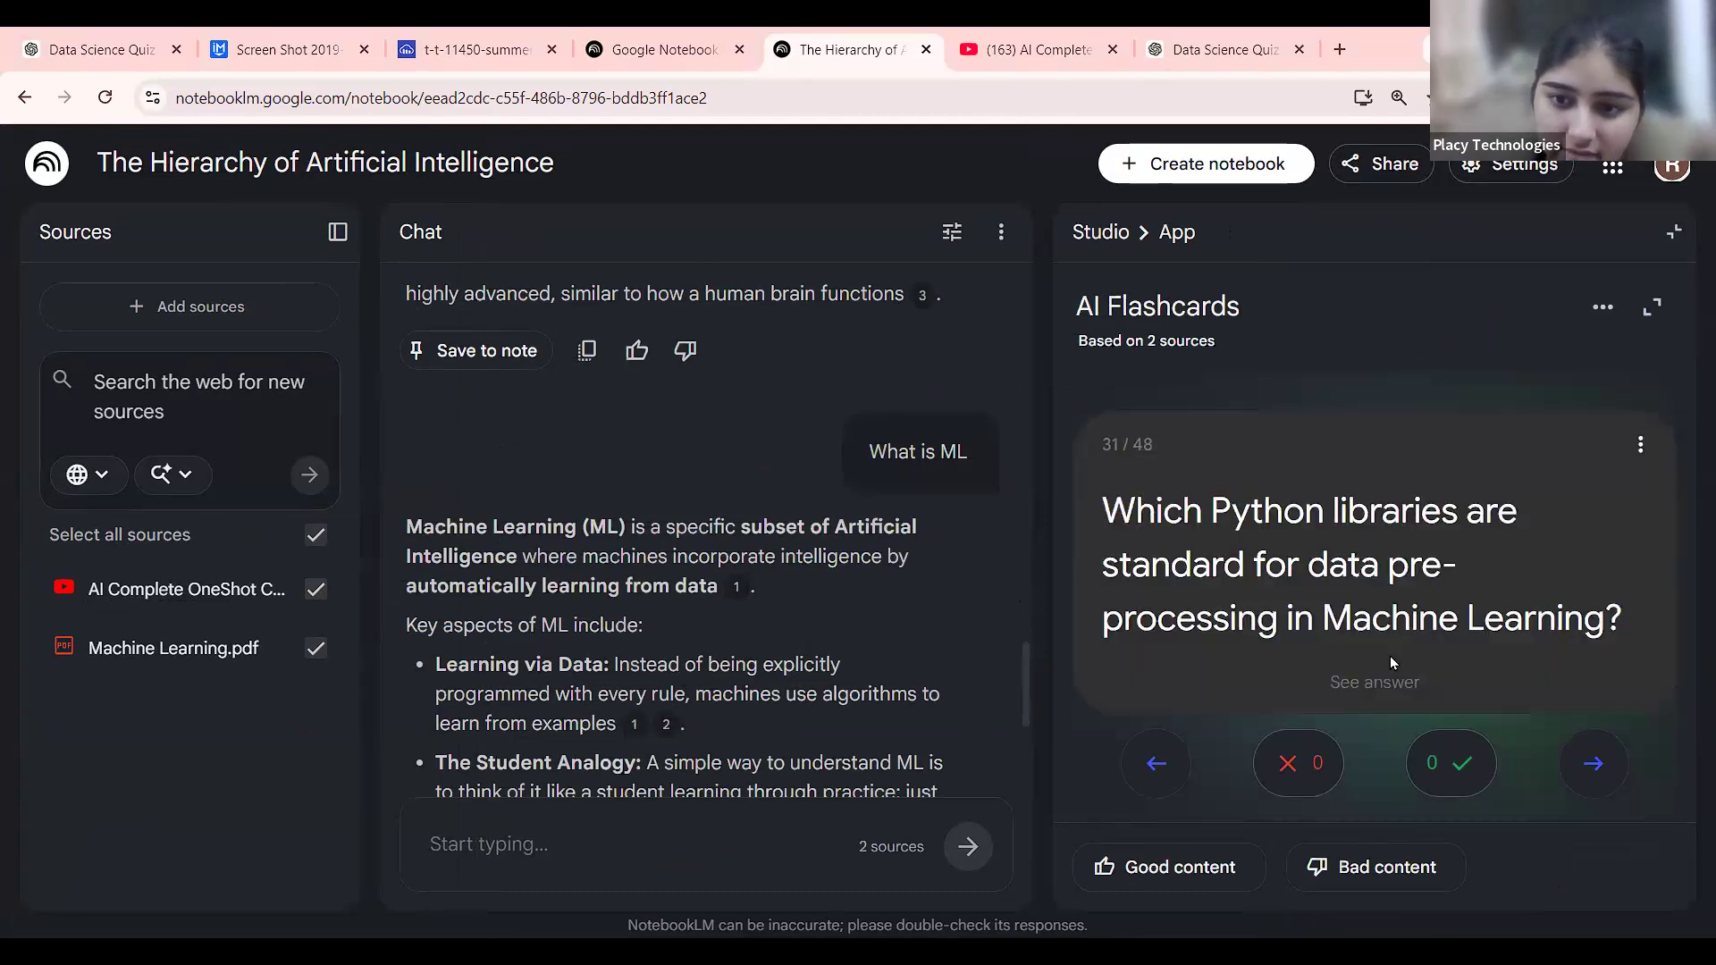
key(Right)
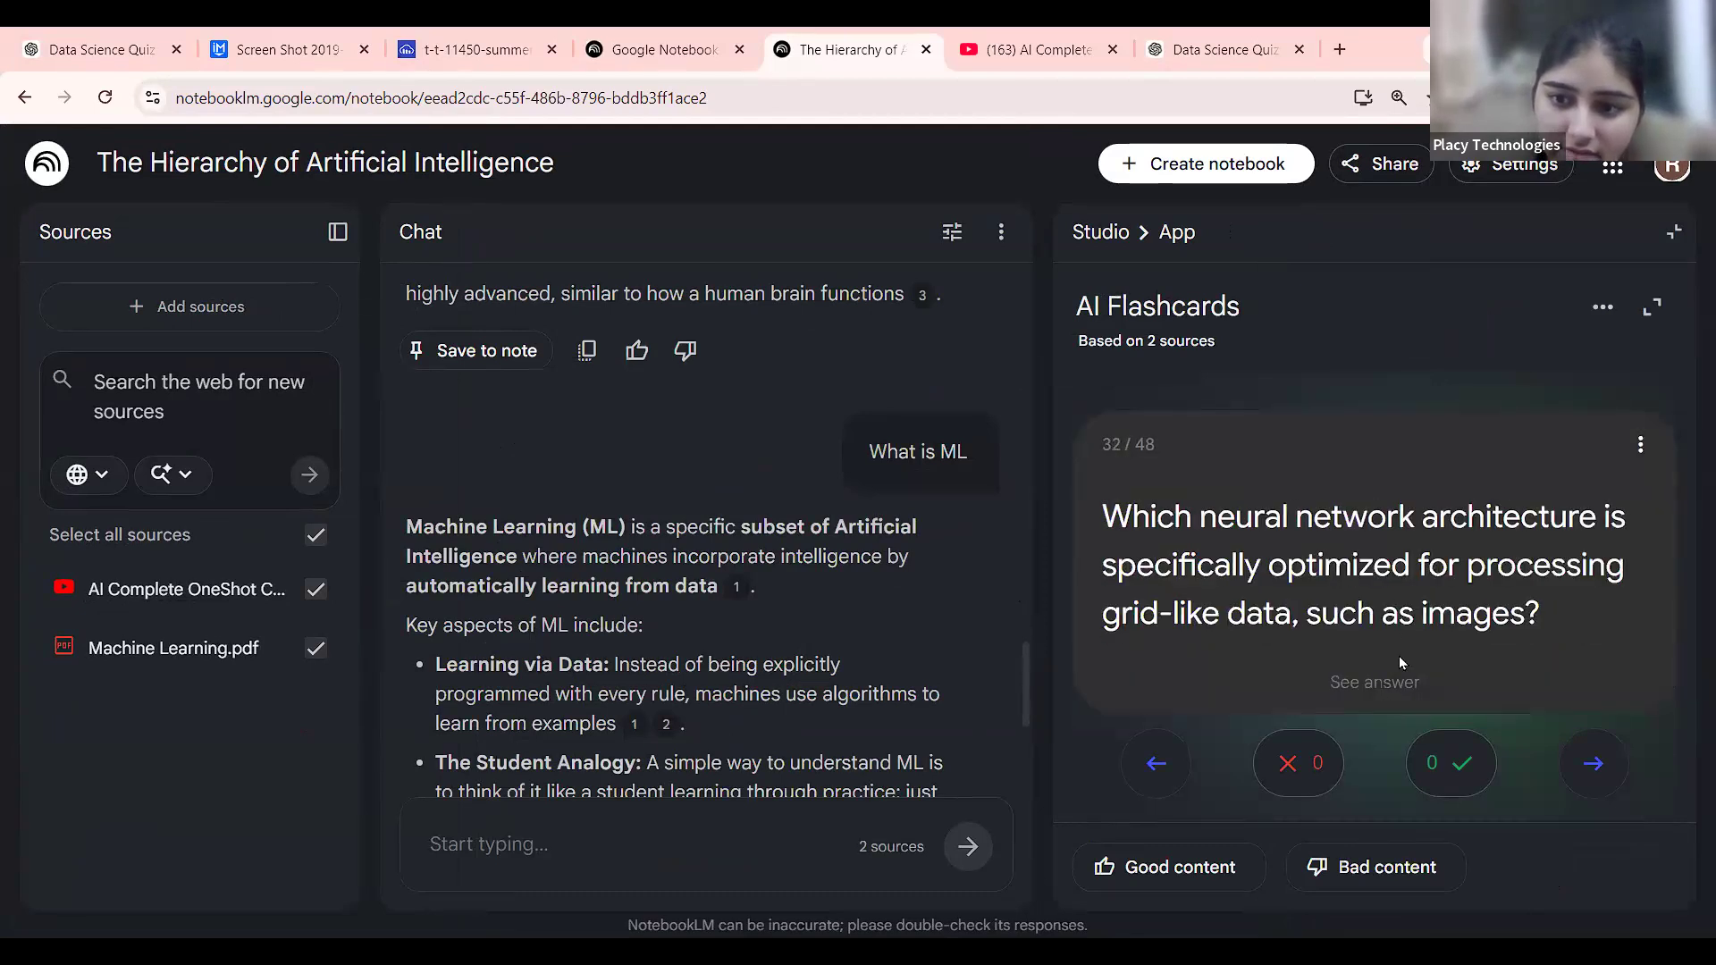
click(1387, 694)
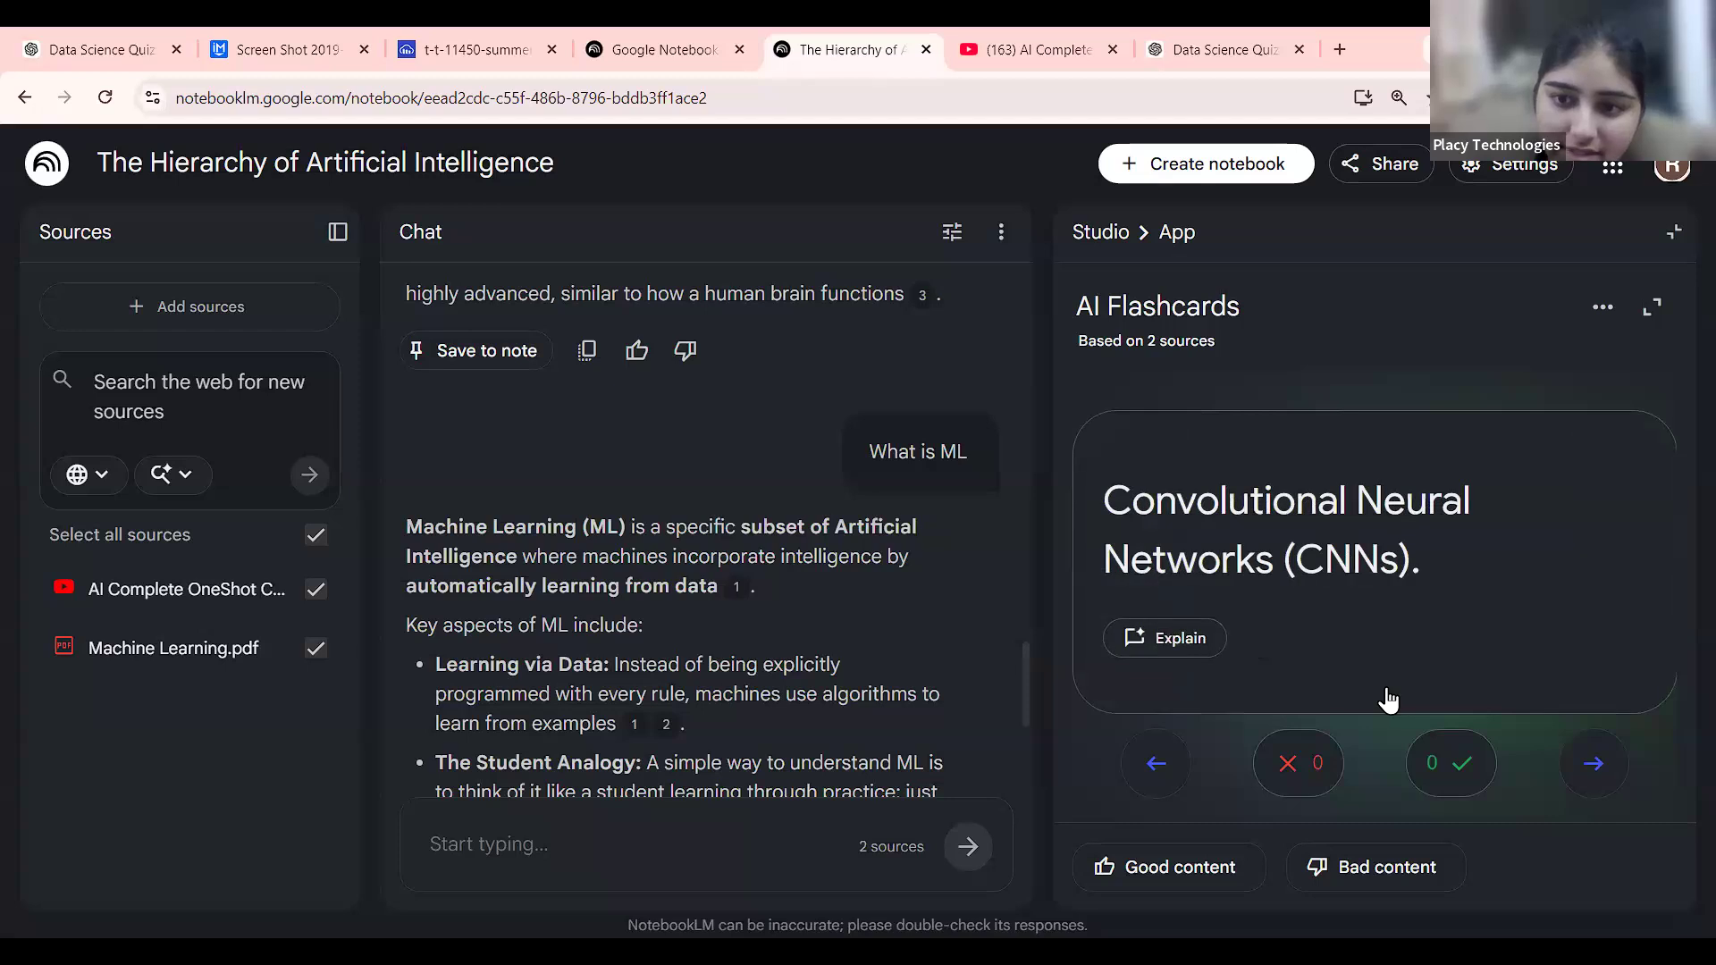
key(Right)
click(1391, 693)
key(Right)
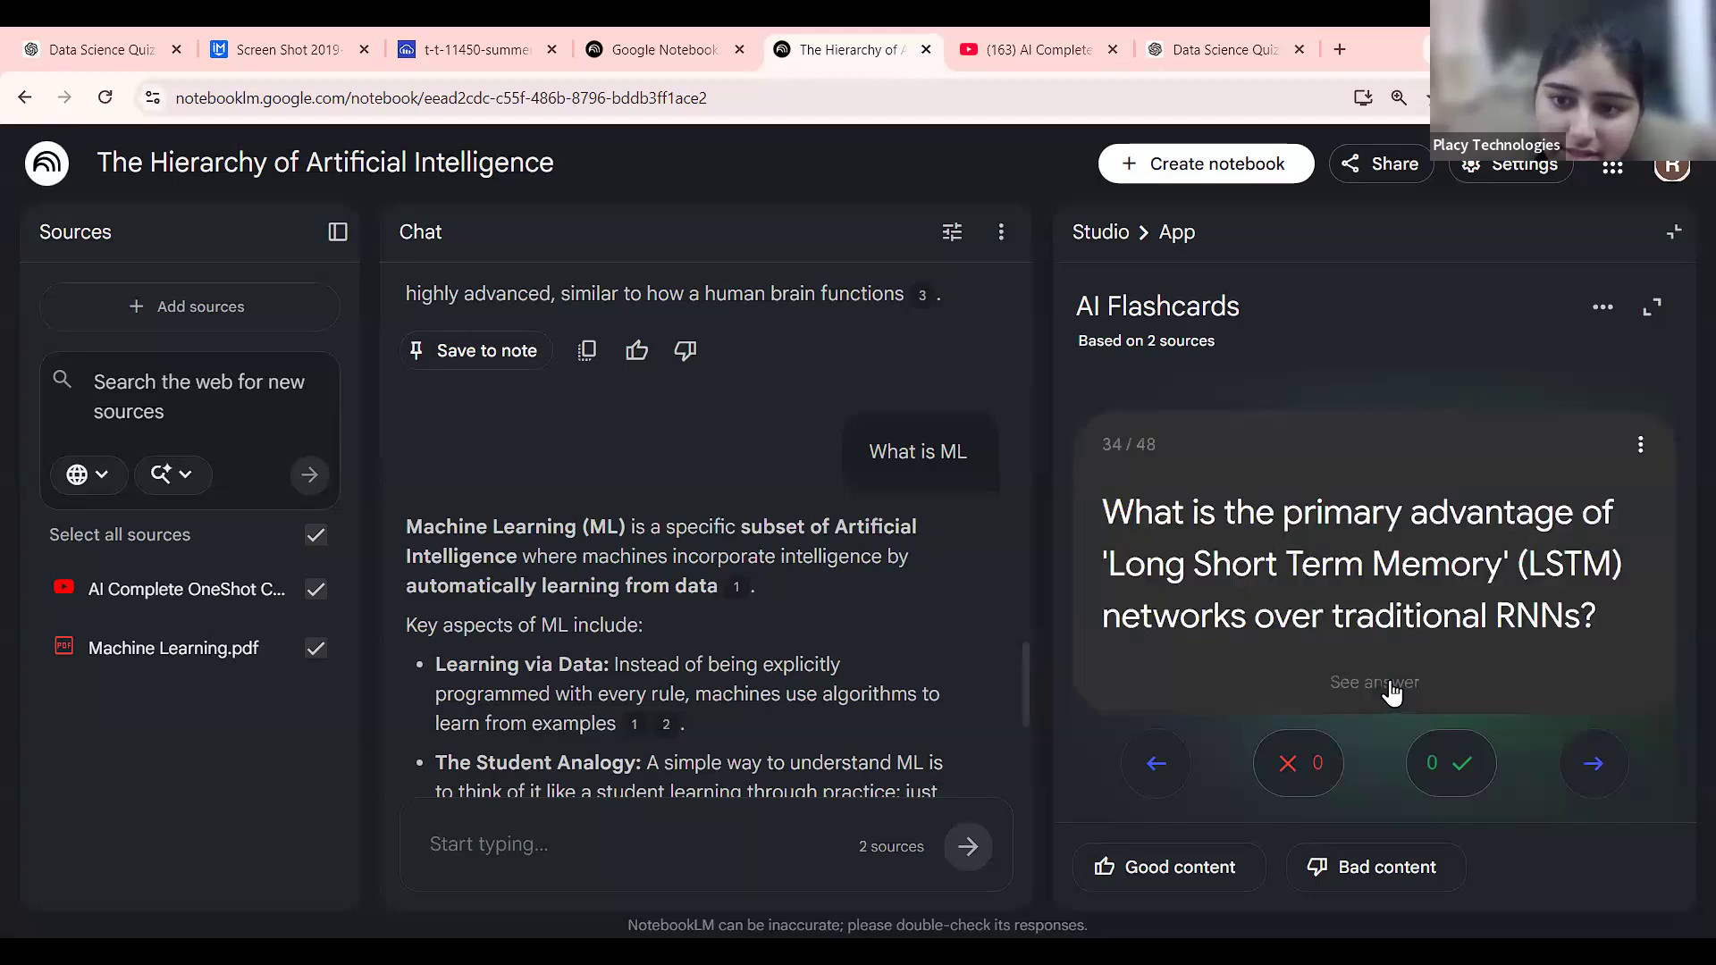
click(1392, 692)
key(Right)
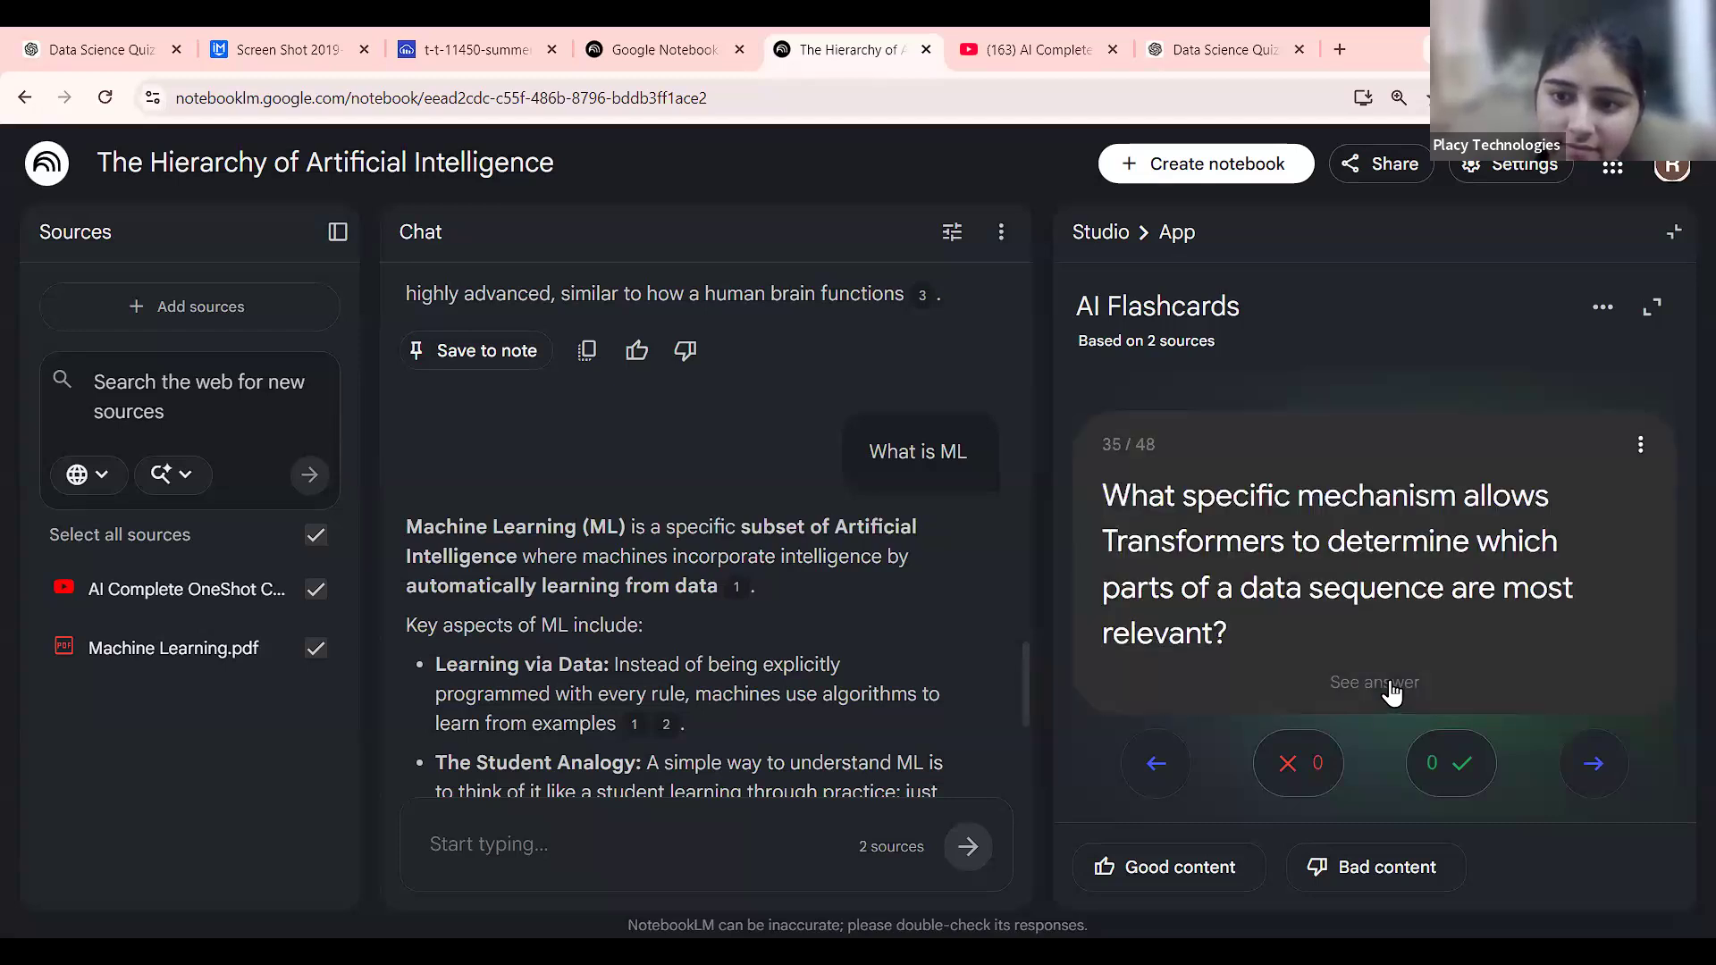
click(1392, 692)
Mark the Transformers card correct and reveal the GPT, Generative AI and LLM size answers.
click(1451, 761)
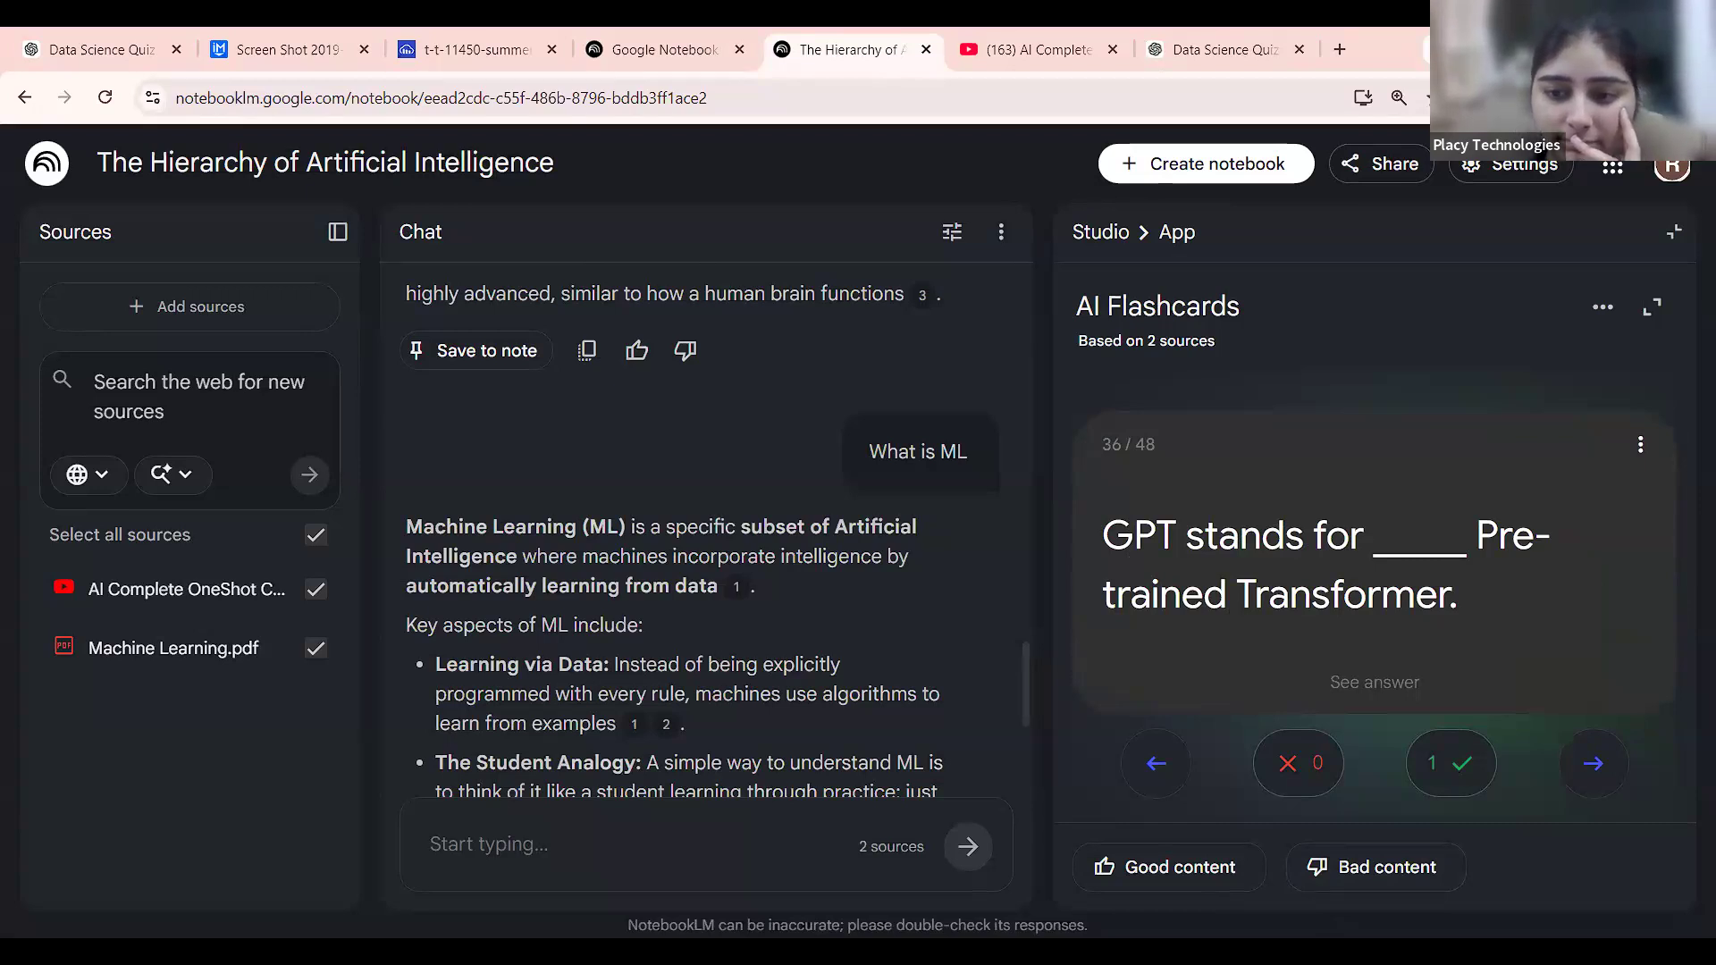
click(1430, 706)
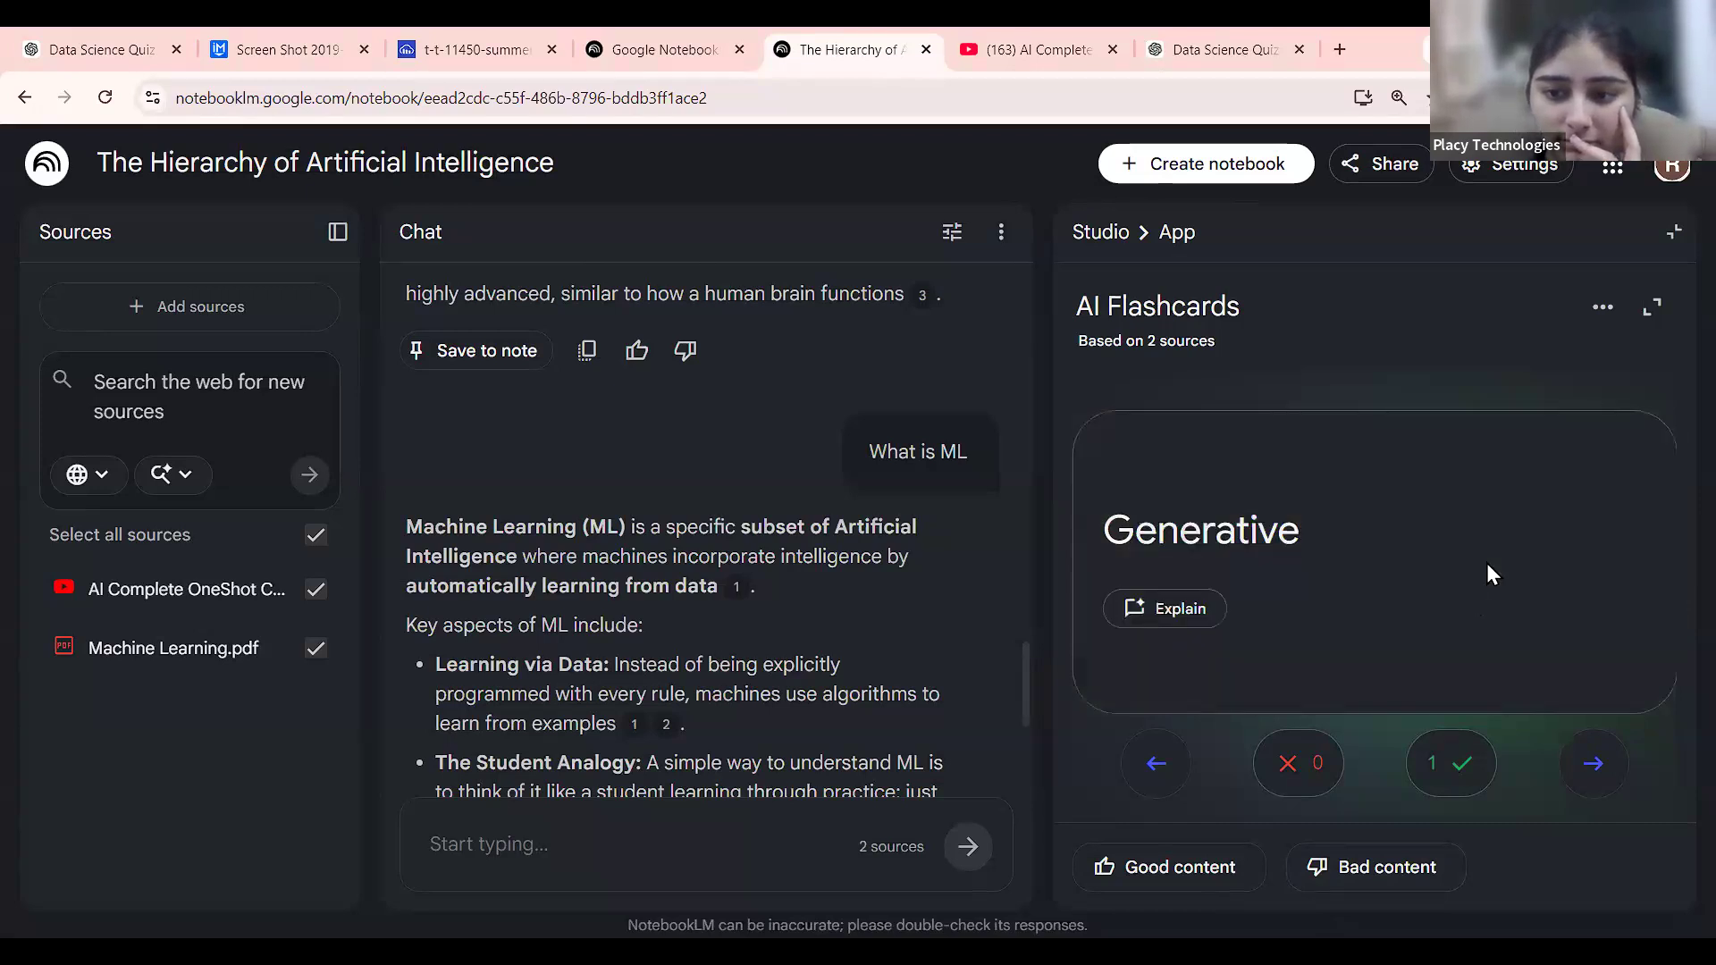
click(1604, 765)
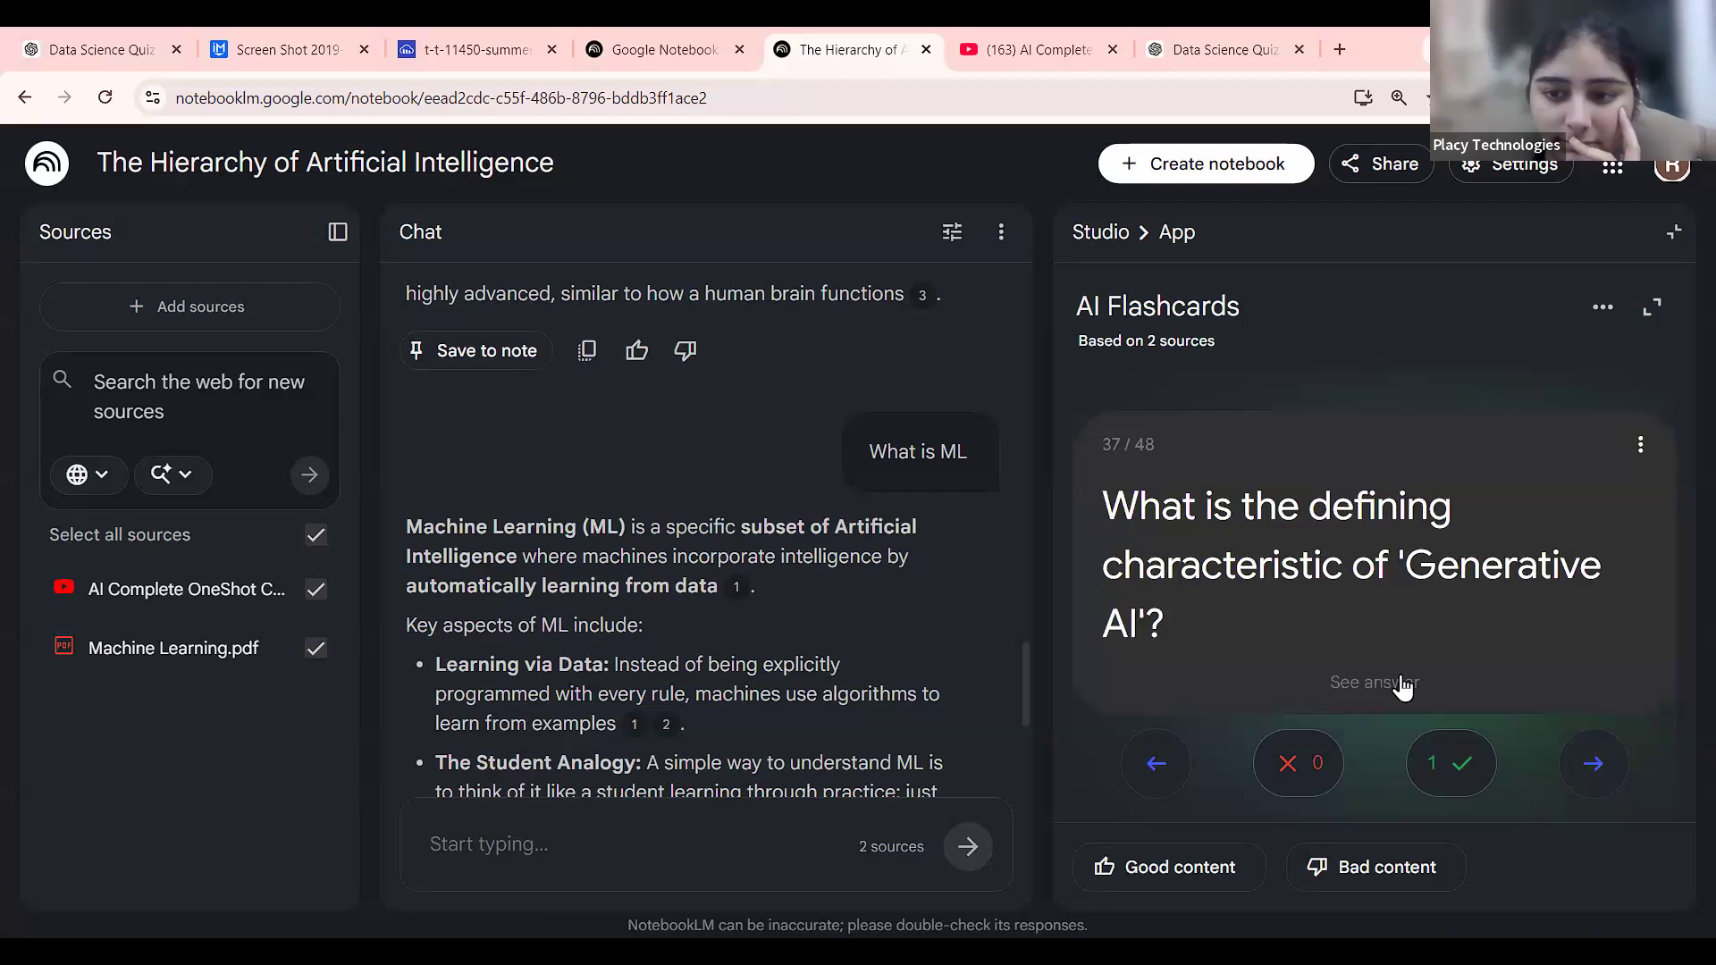
click(1403, 686)
click(1593, 762)
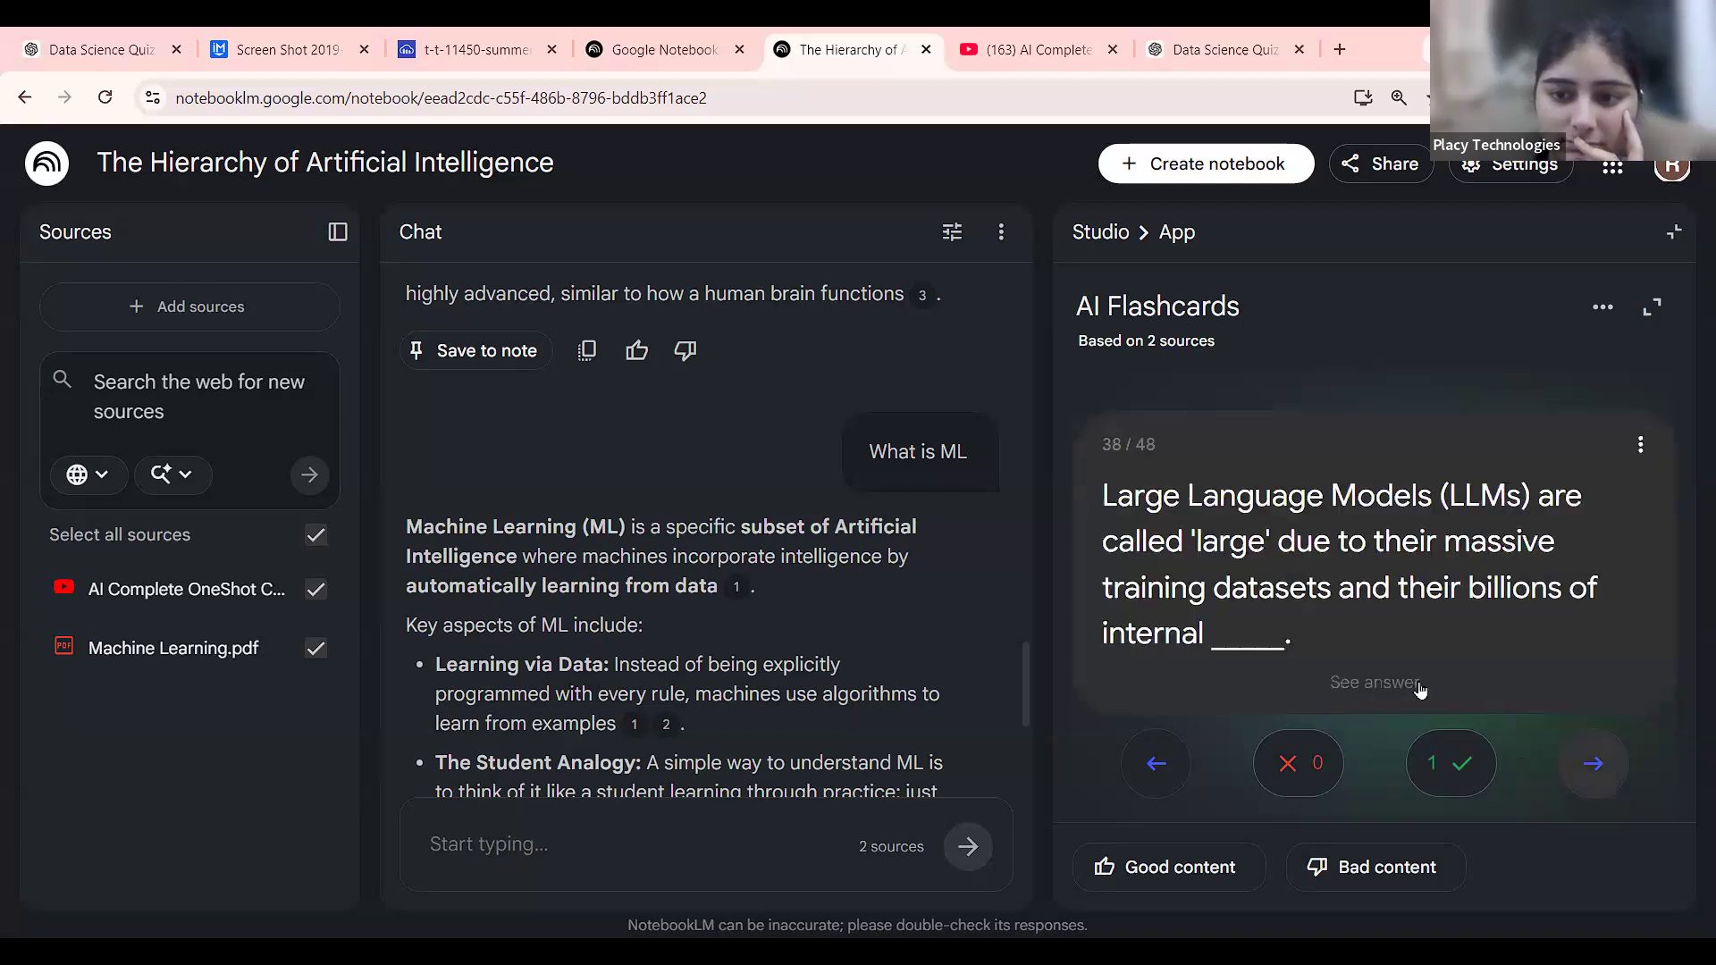
click(1407, 684)
Reveal the RLHF card's answer, mark it correct, and open the deck's options menu.
click(1593, 762)
click(1409, 687)
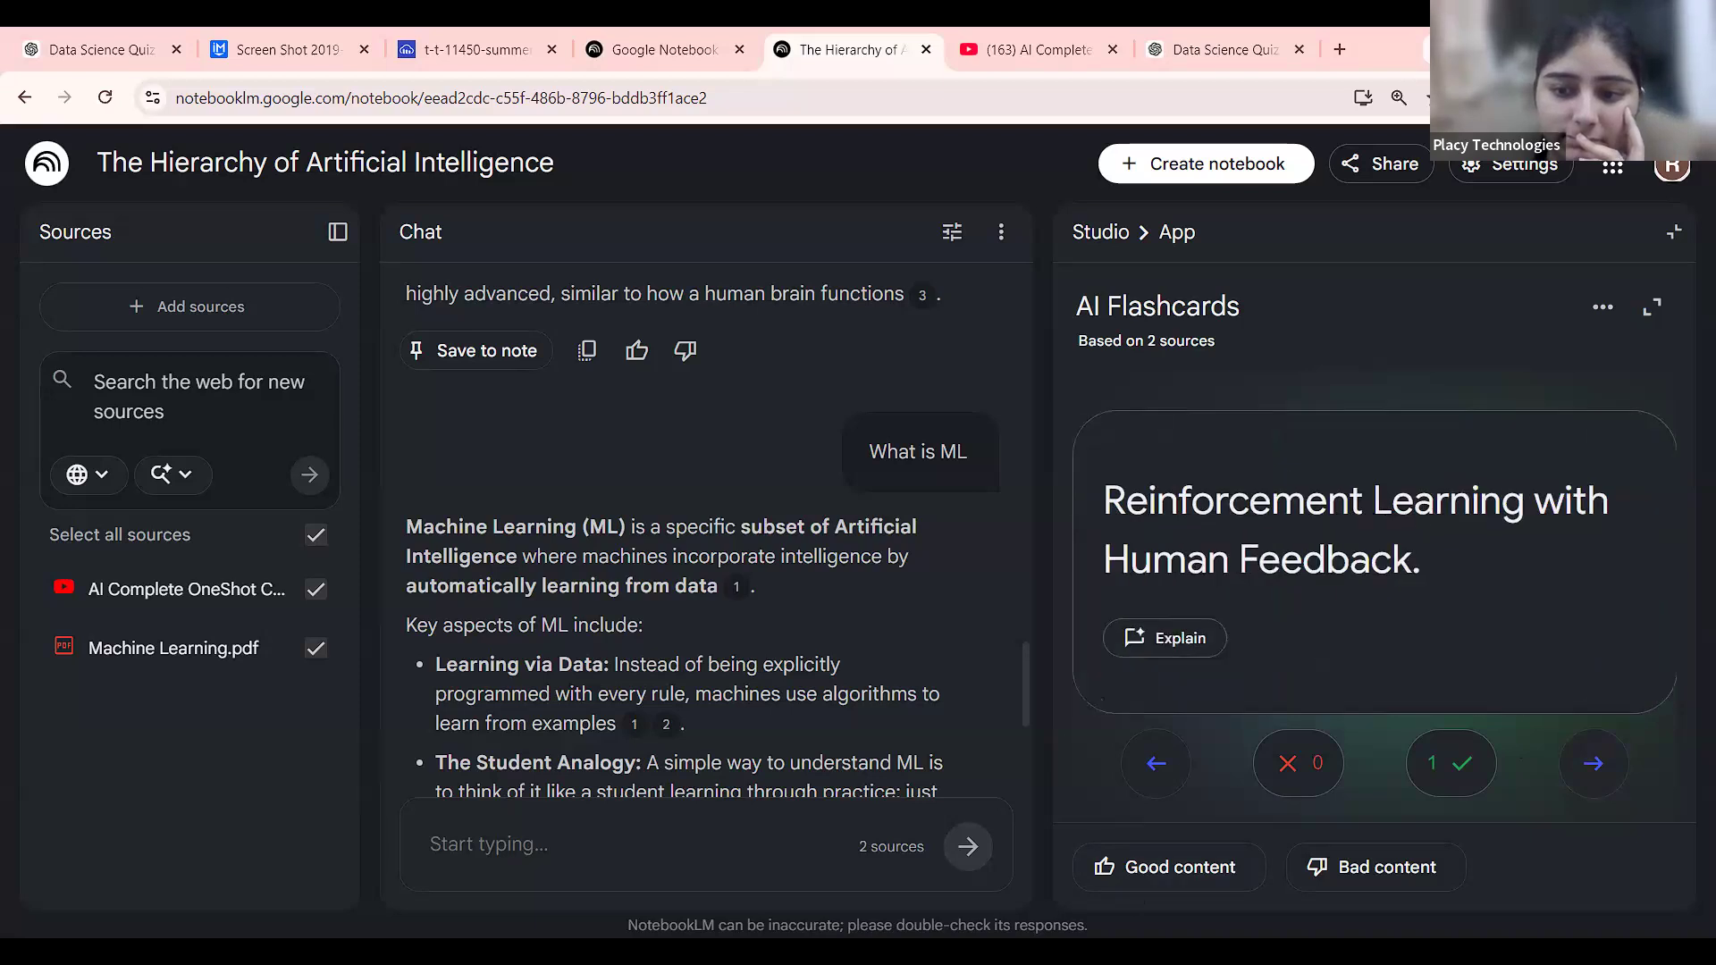
click(1462, 786)
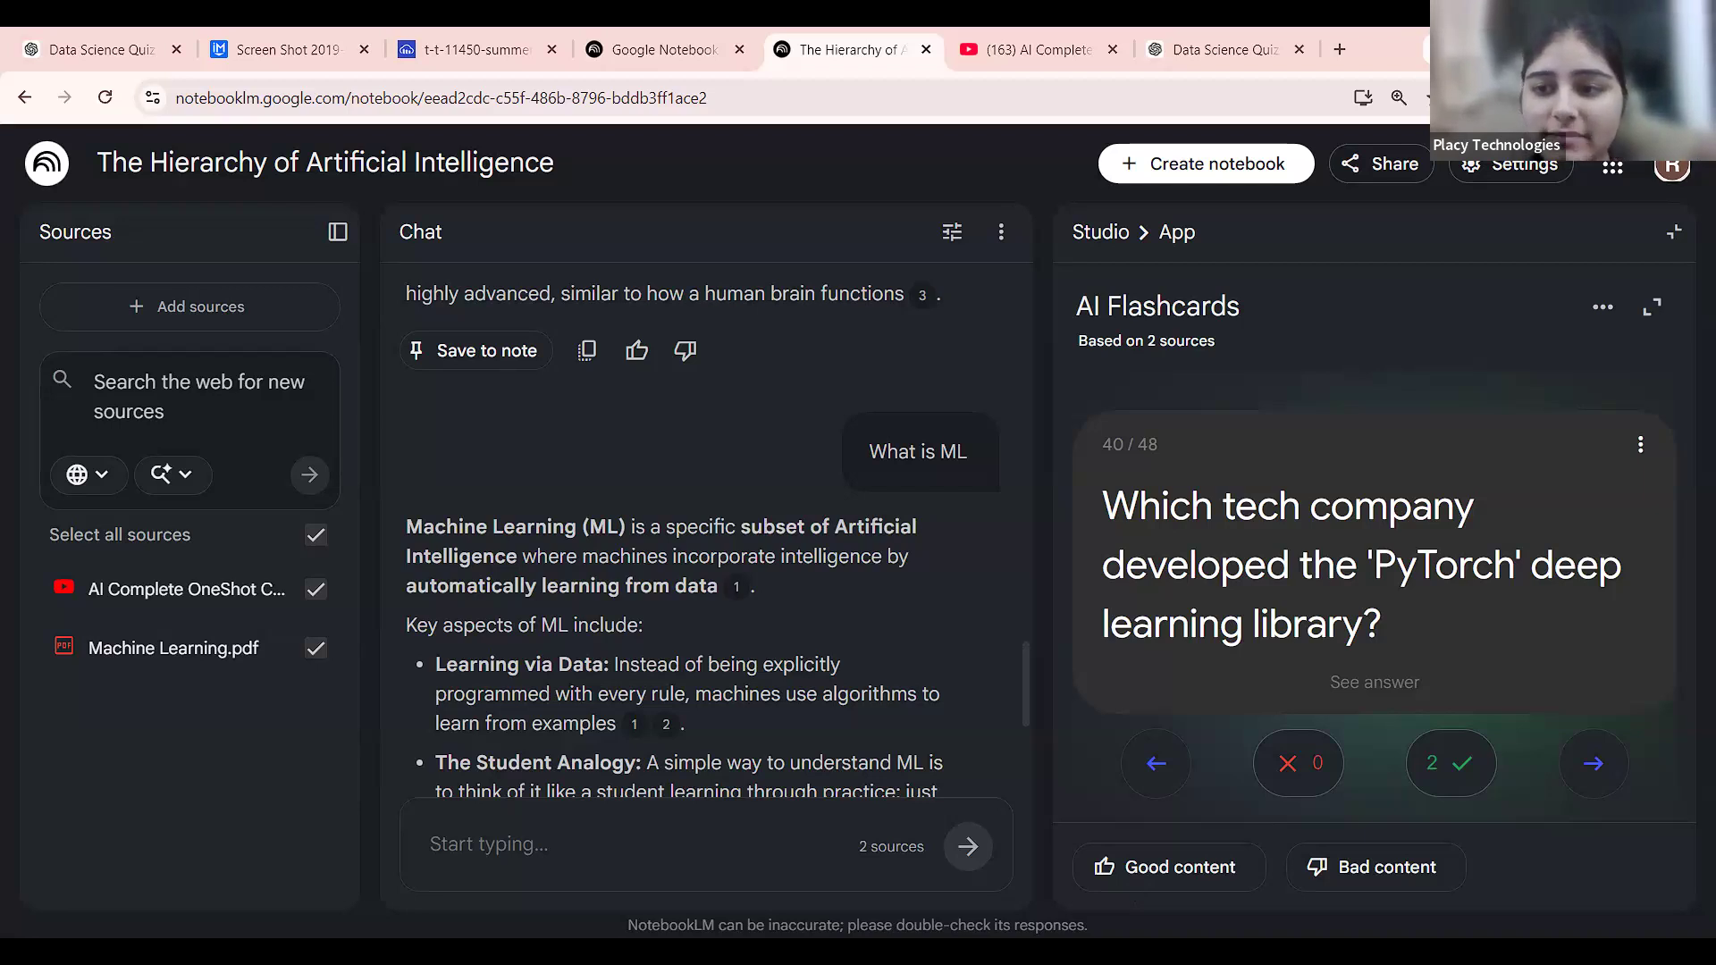
click(1595, 314)
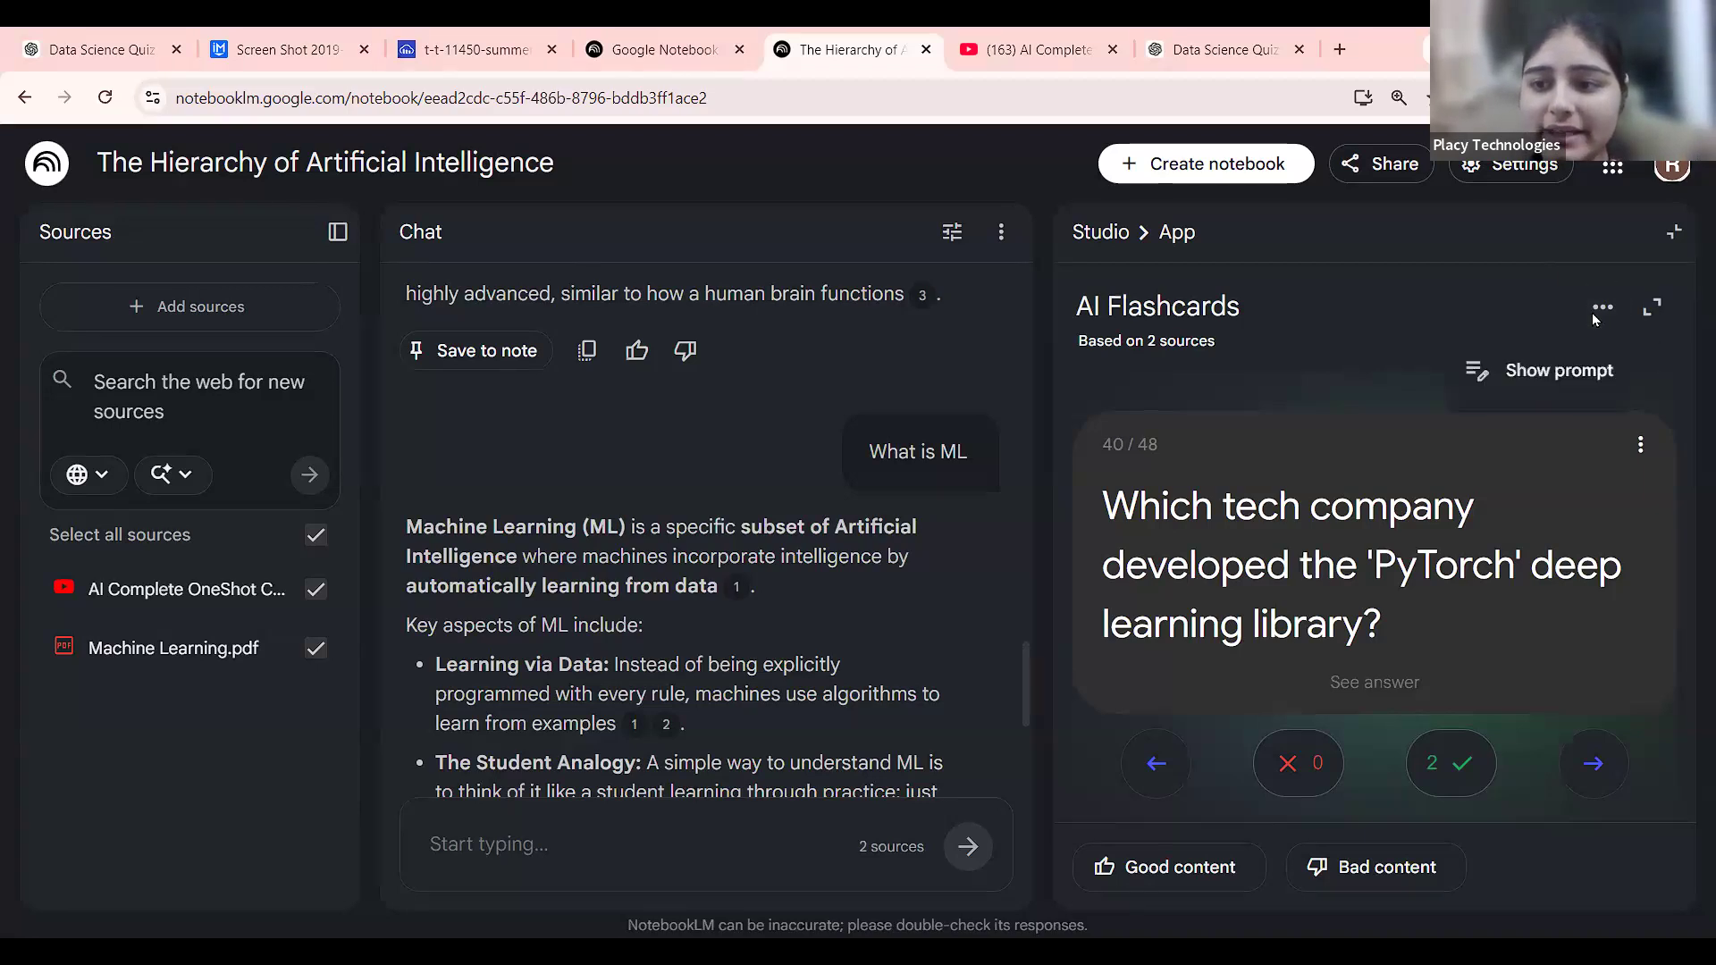
Rate the flashcards Good content, tagged Easy to understand, Factually correct and Informative, and submit.
click(1198, 865)
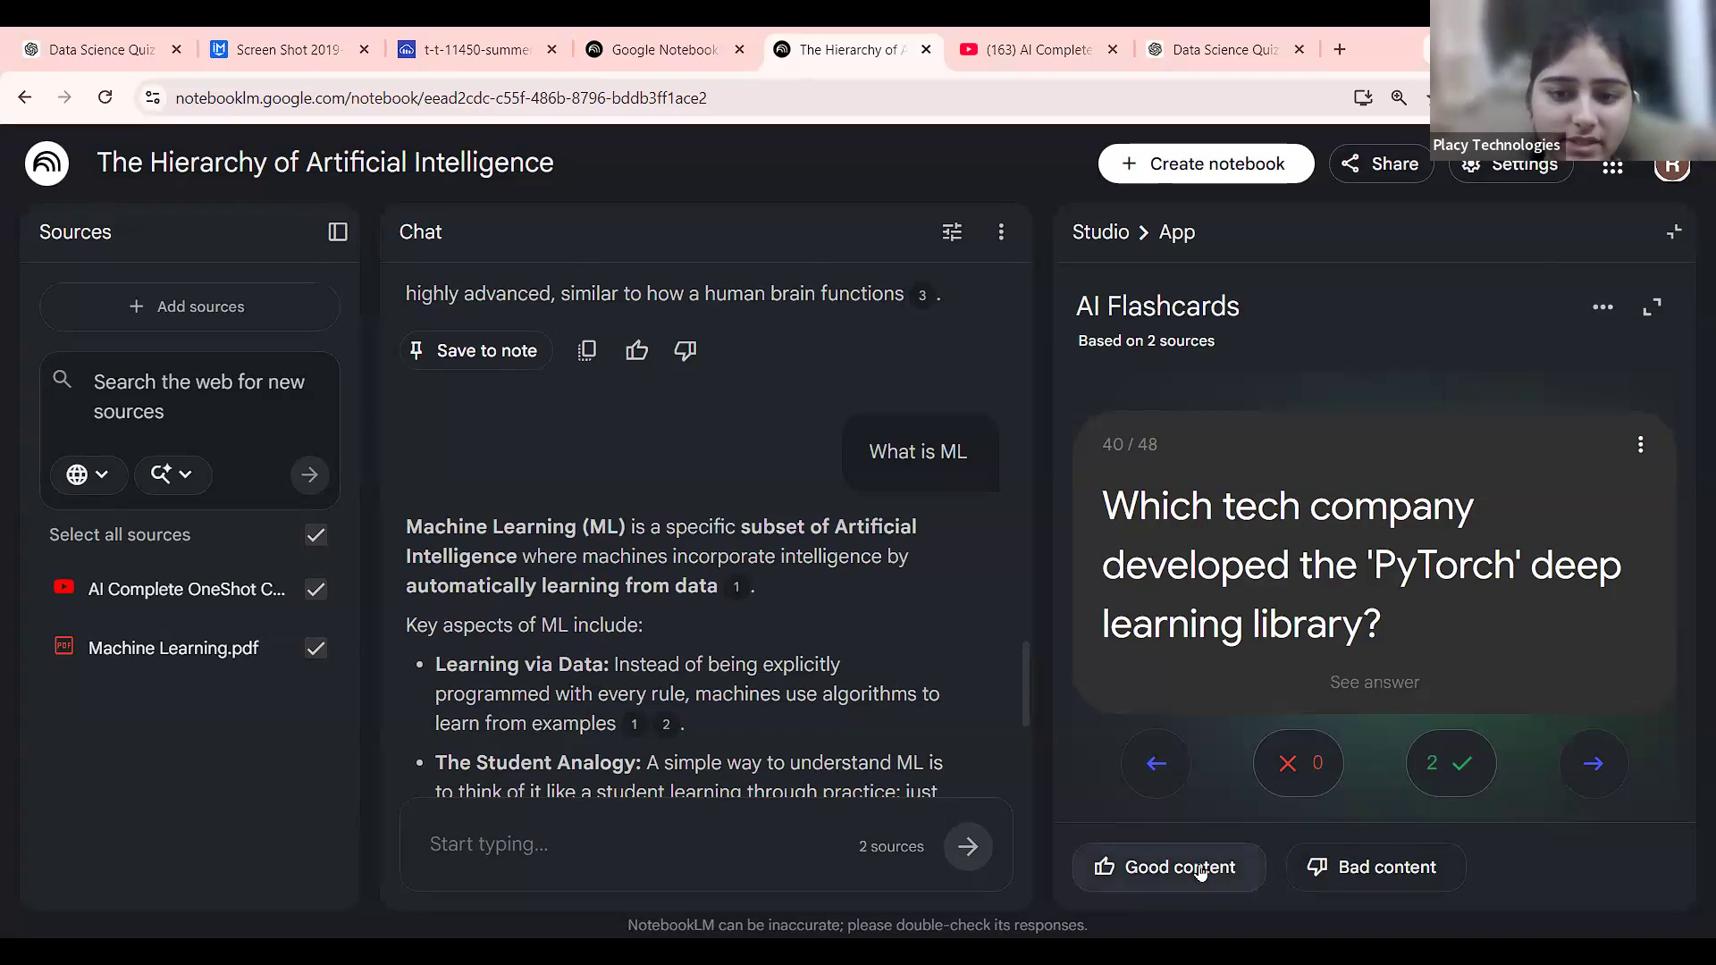
click(1153, 871)
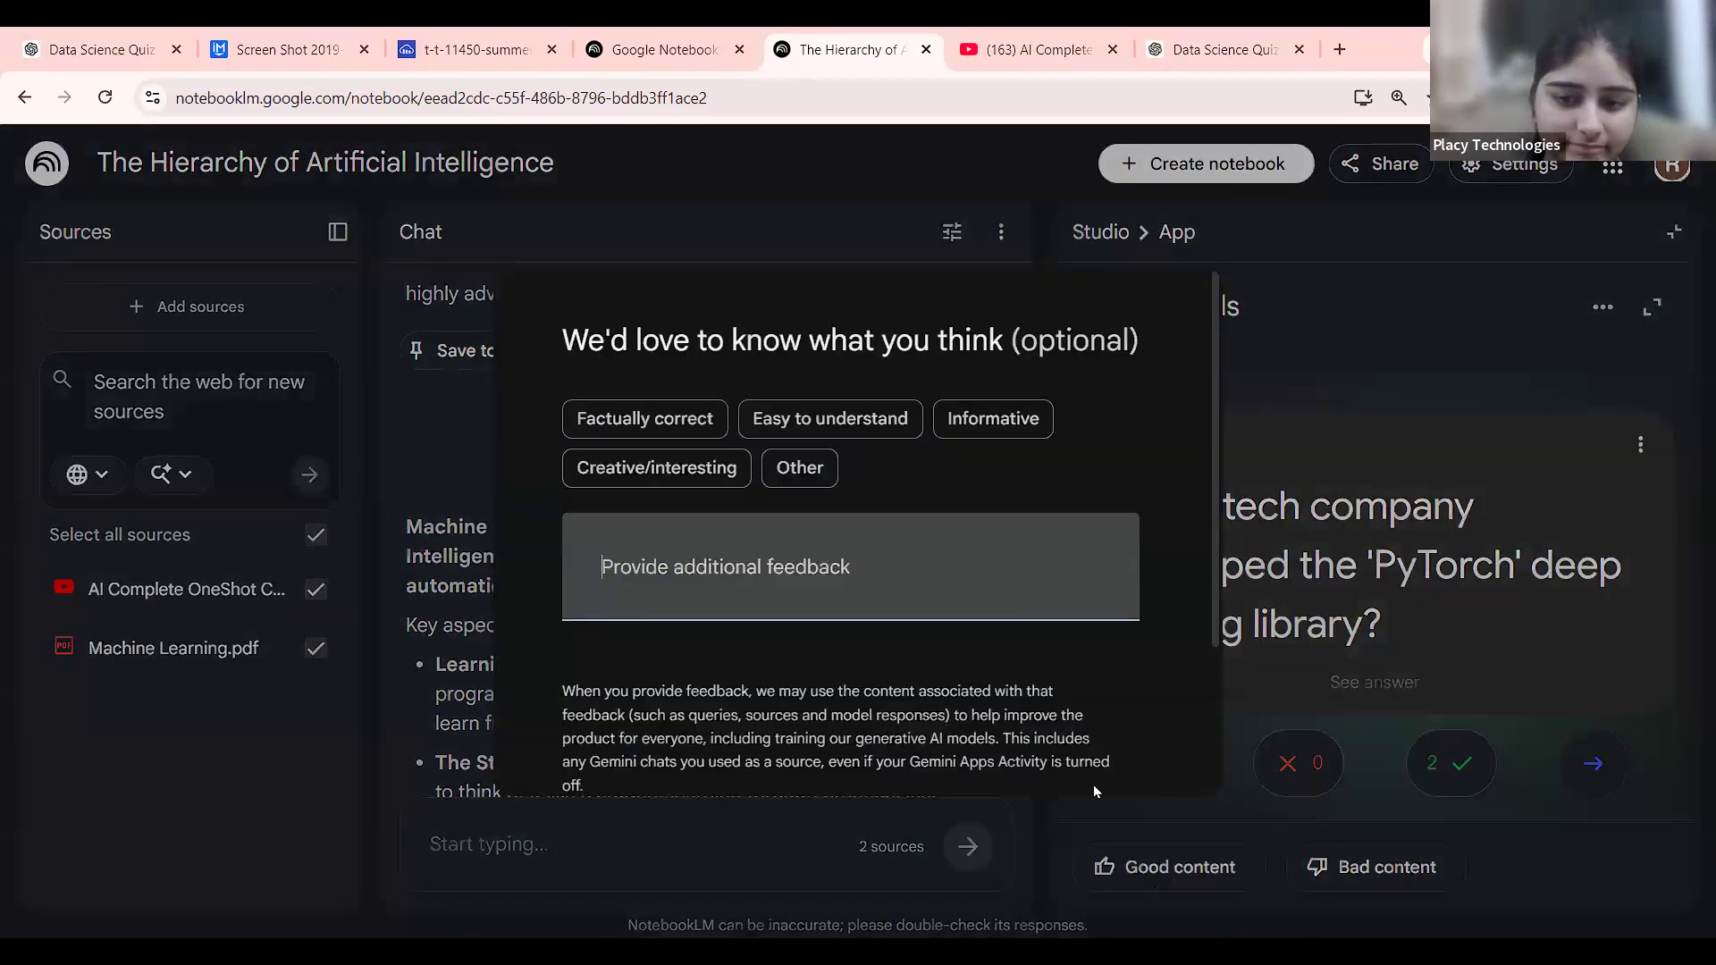
click(869, 416)
click(645, 419)
click(1053, 409)
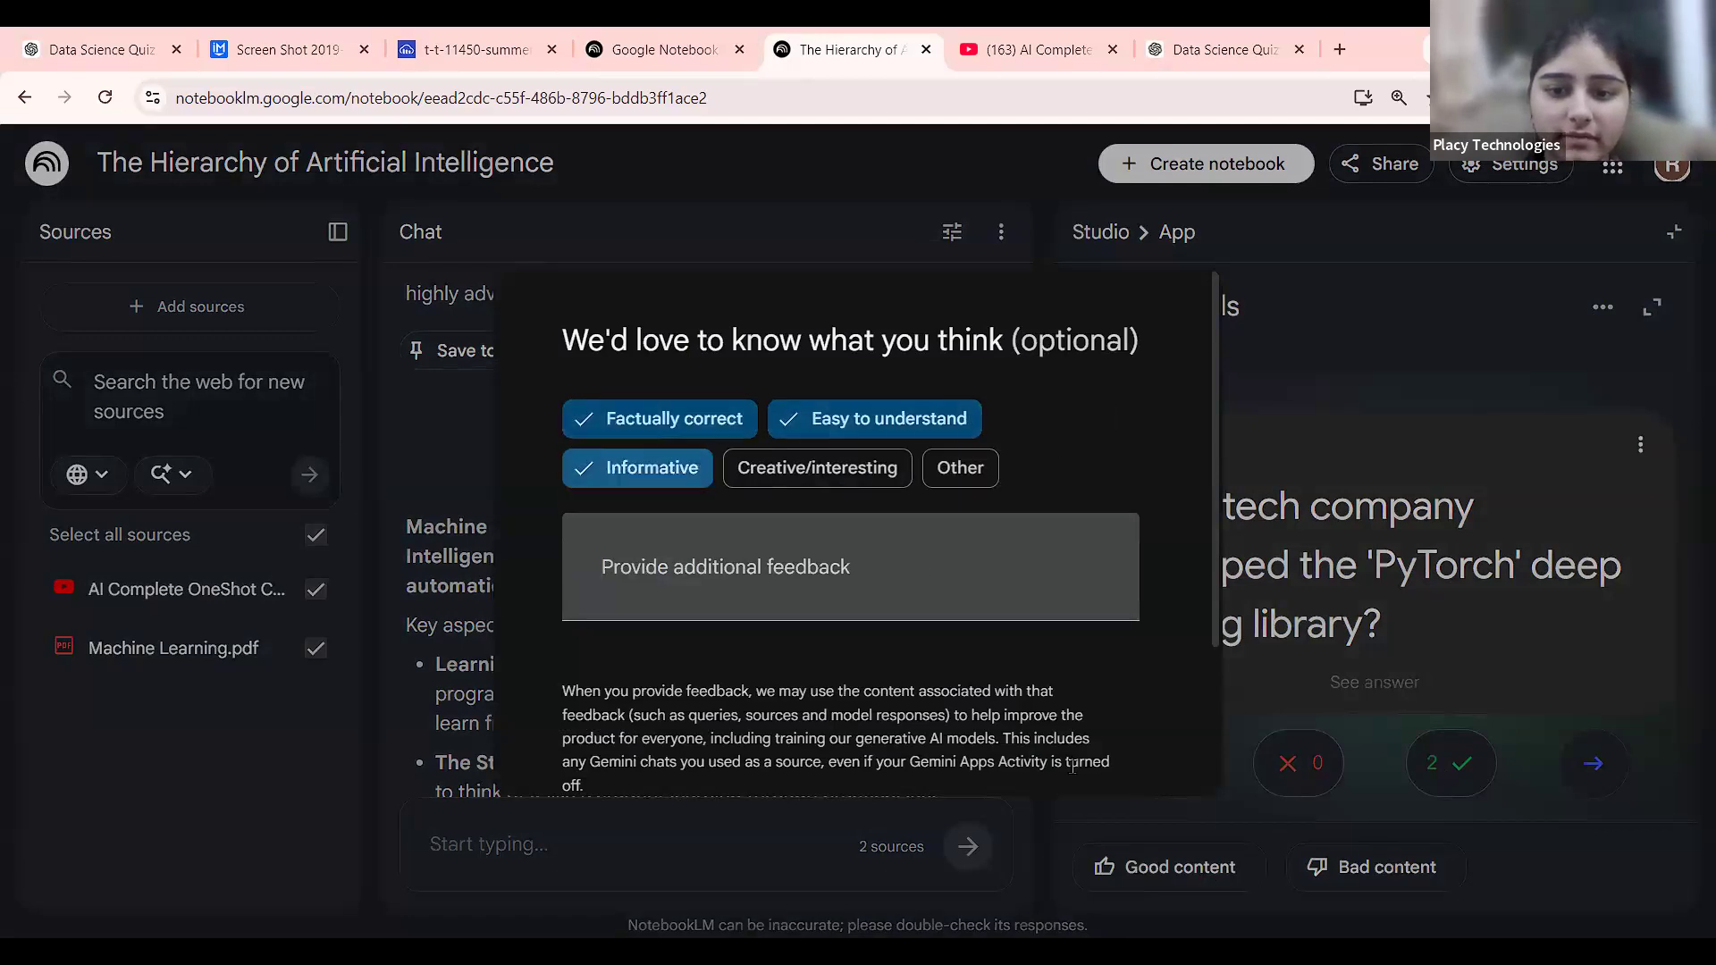
scroll(1112, 755, down, 2)
click(1117, 720)
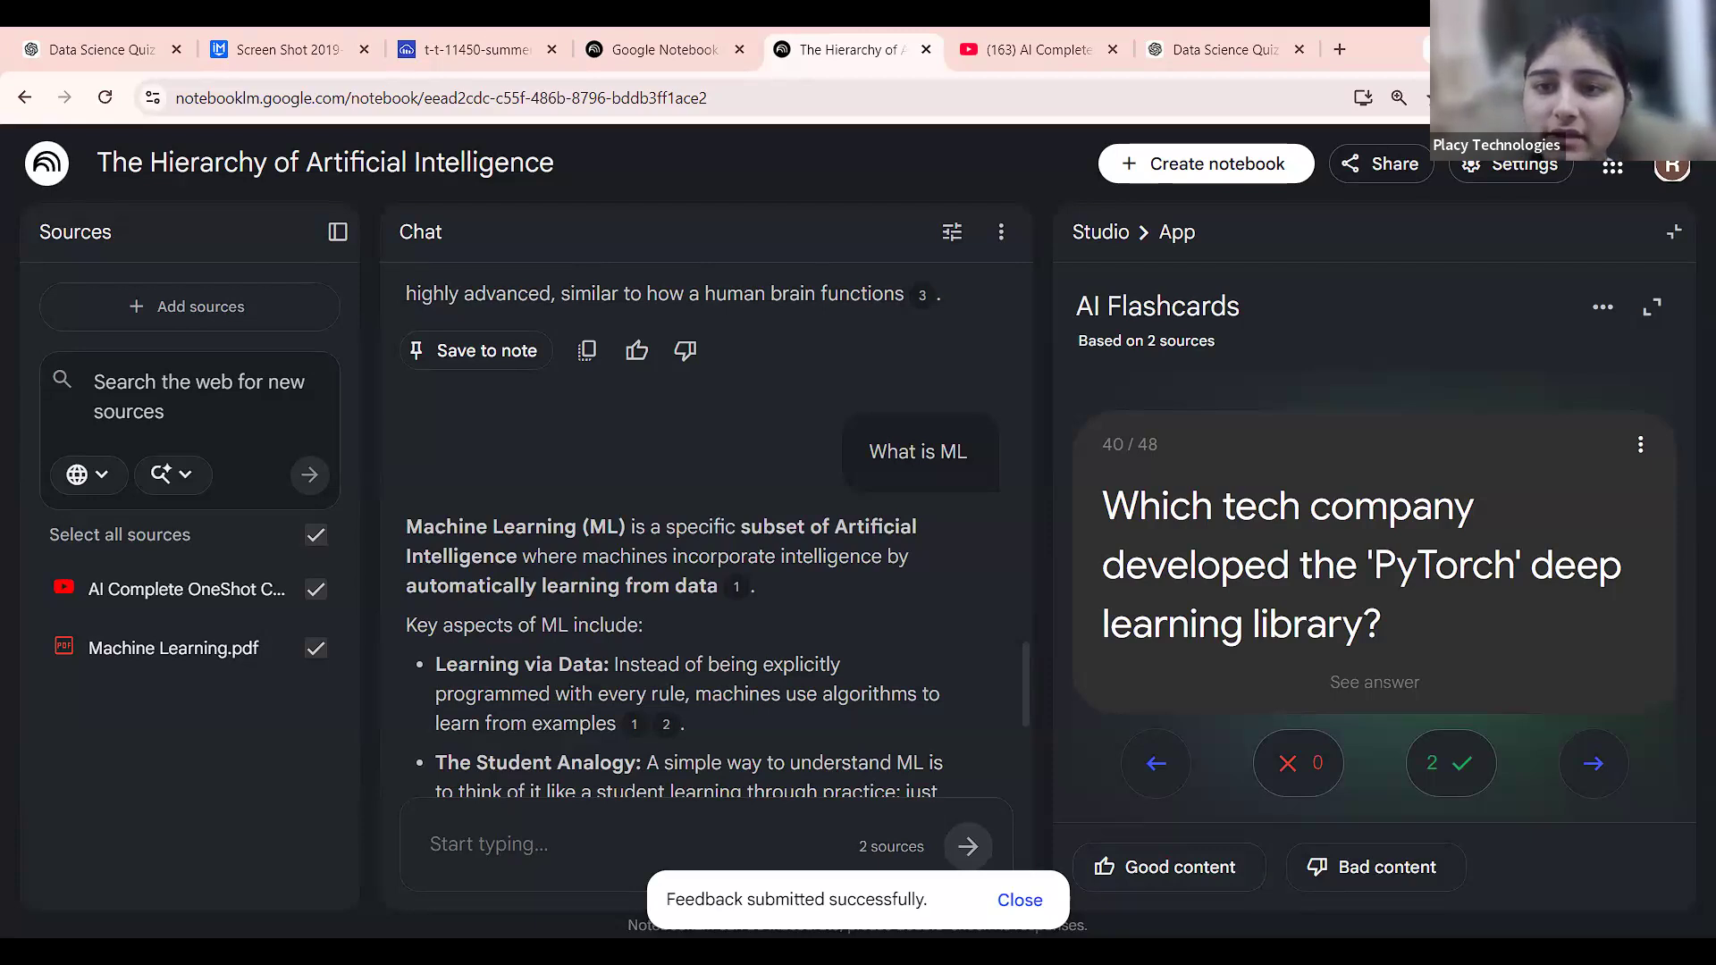
click(1113, 232)
Return to the Studio tools and open the Customise infographic dialog.
click(1424, 683)
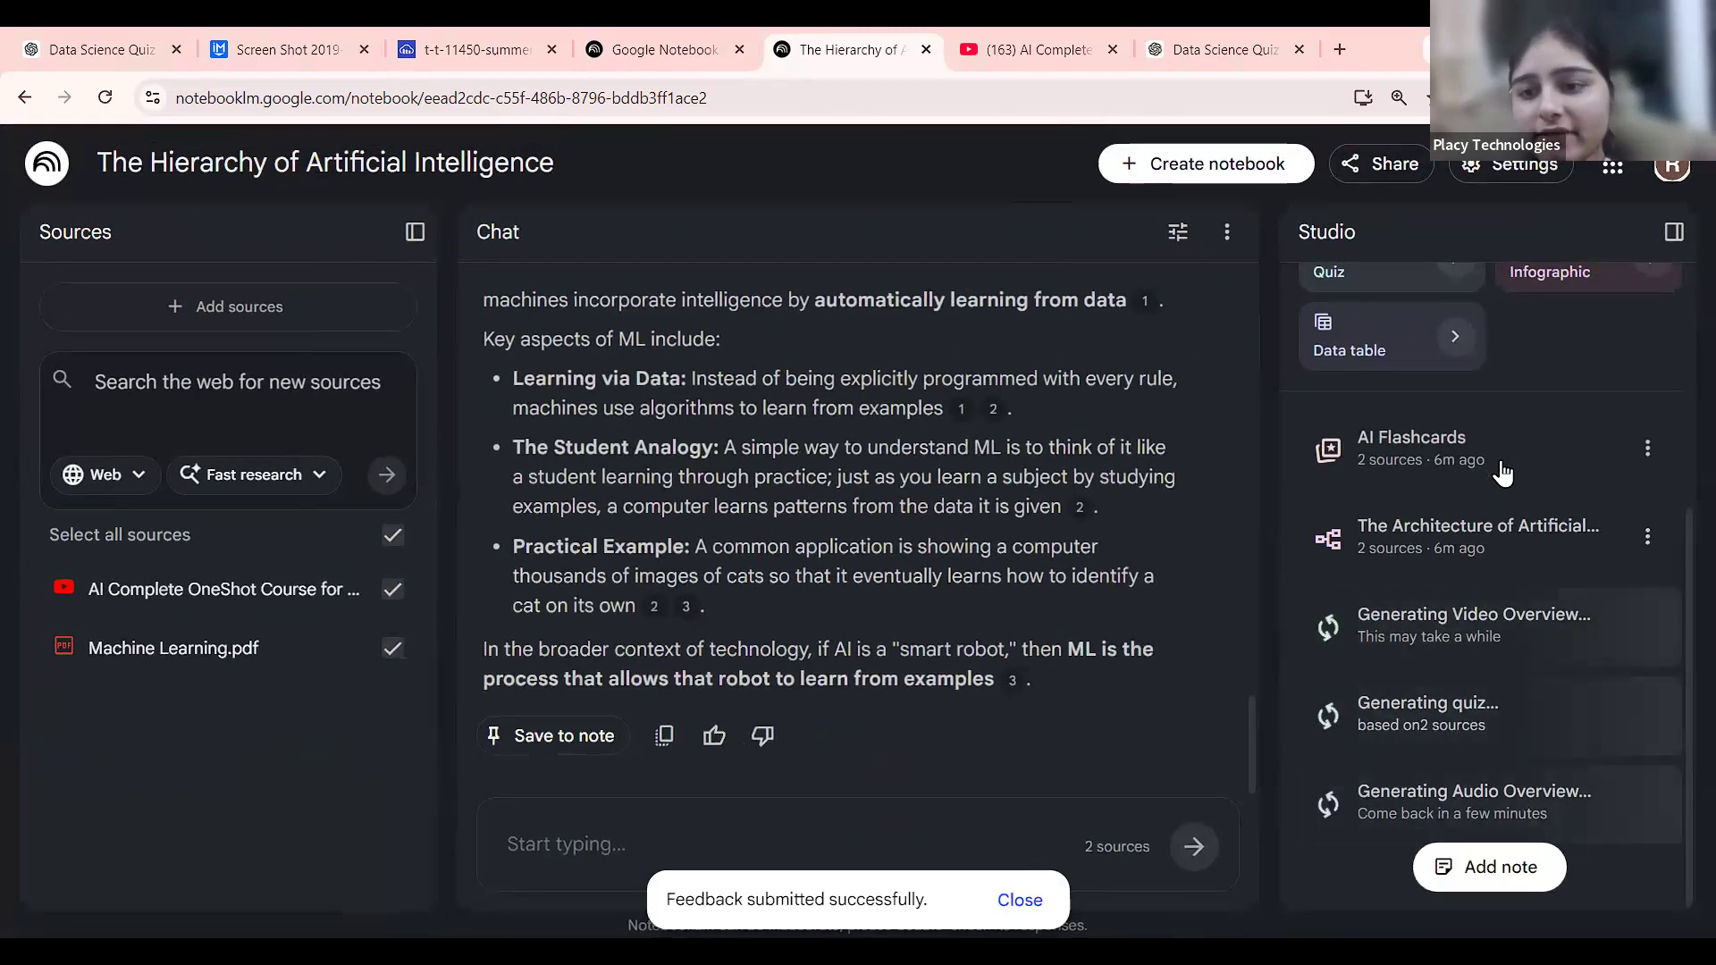
scroll(1235, 557, up, 3)
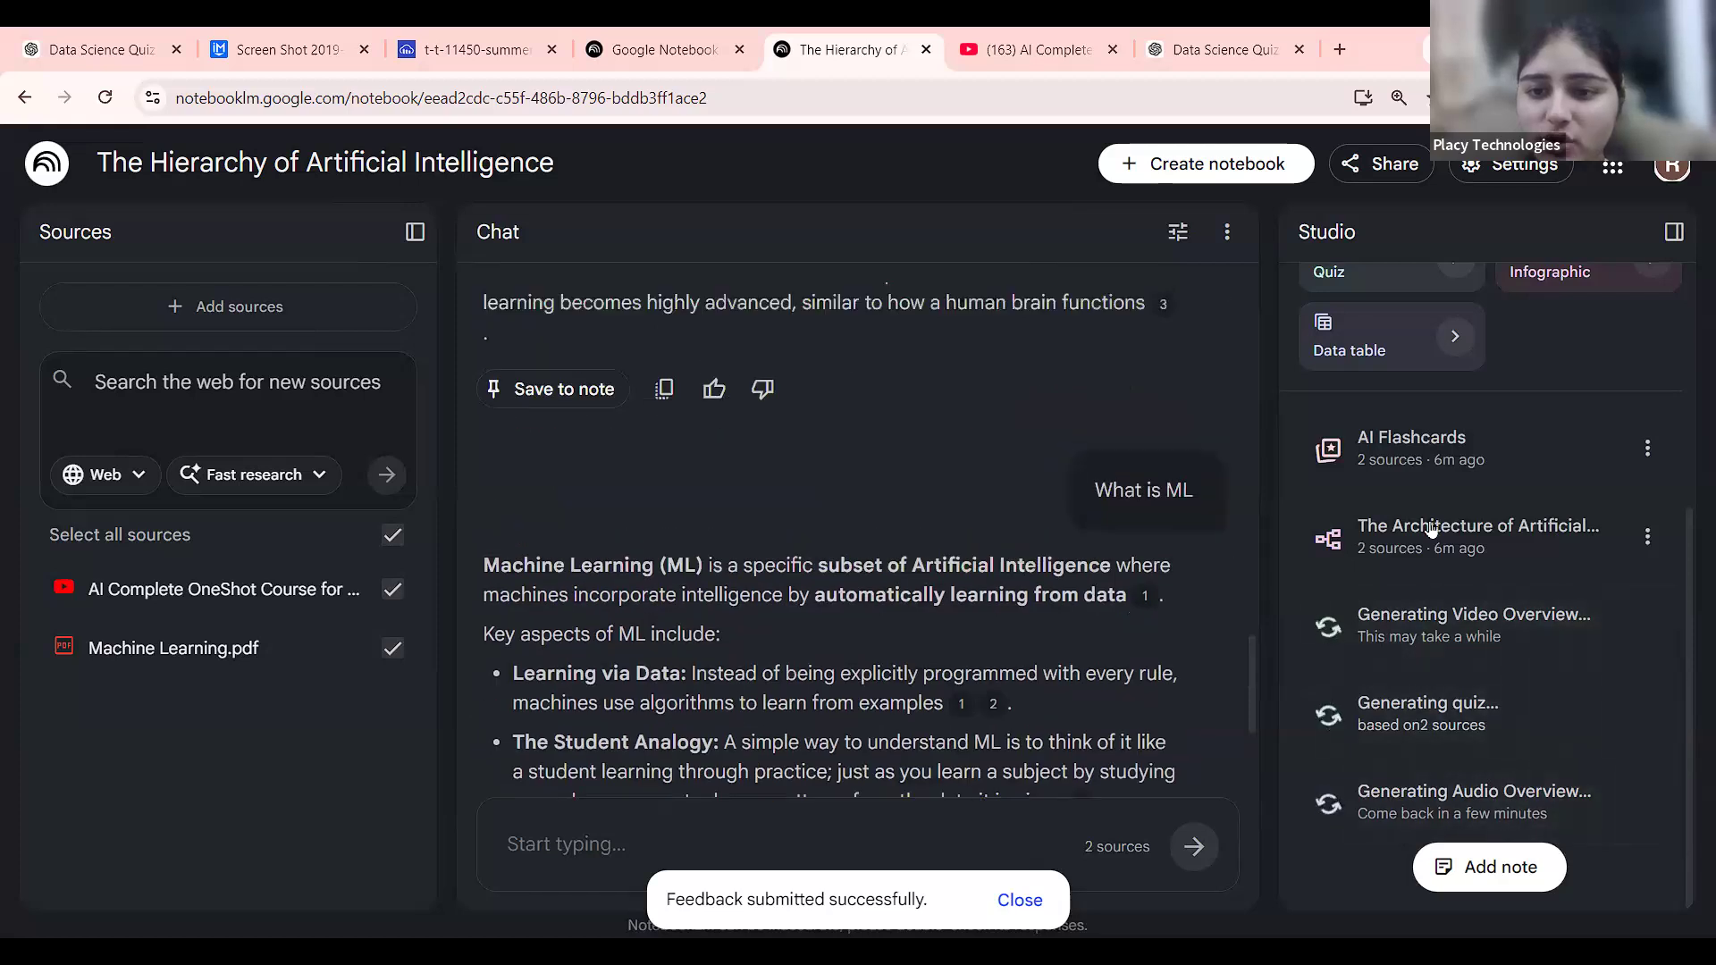
scroll(1431, 528, up, 5)
scroll(898, 648, down, 3)
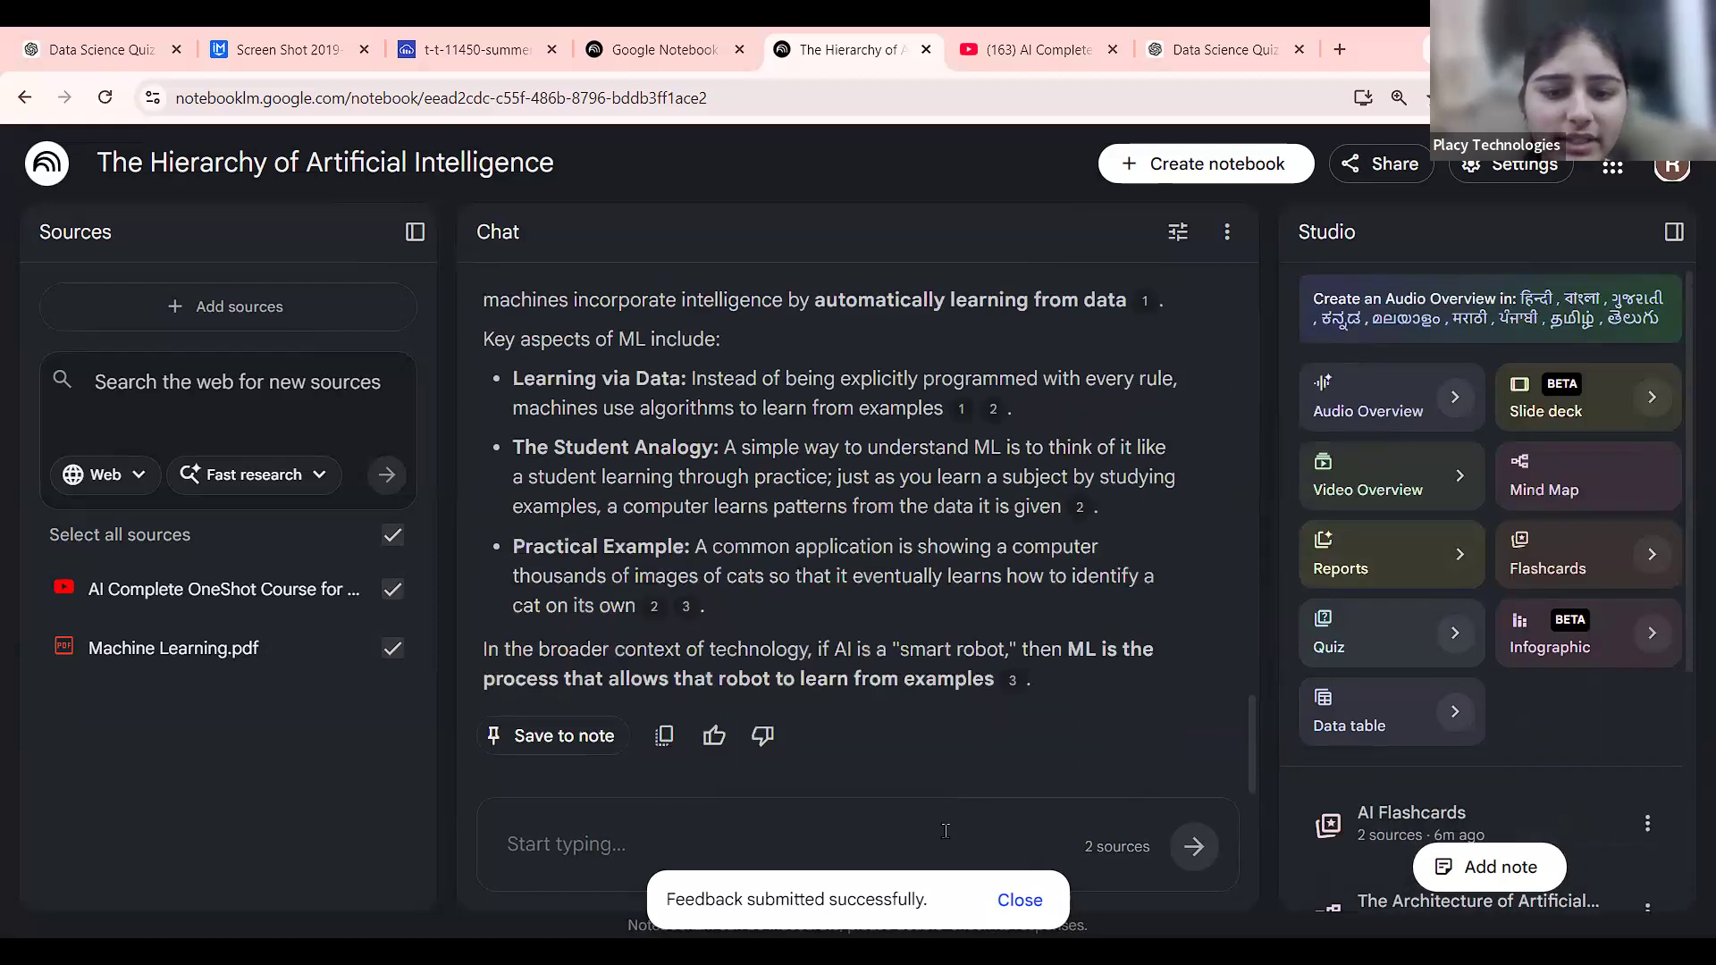
click(947, 837)
text(jbbfbd)
key(BackSpace)
key(BackSpace)
key(BackSpace)
key(BackSpace)
key(BackSpace)
key(BackSpace)
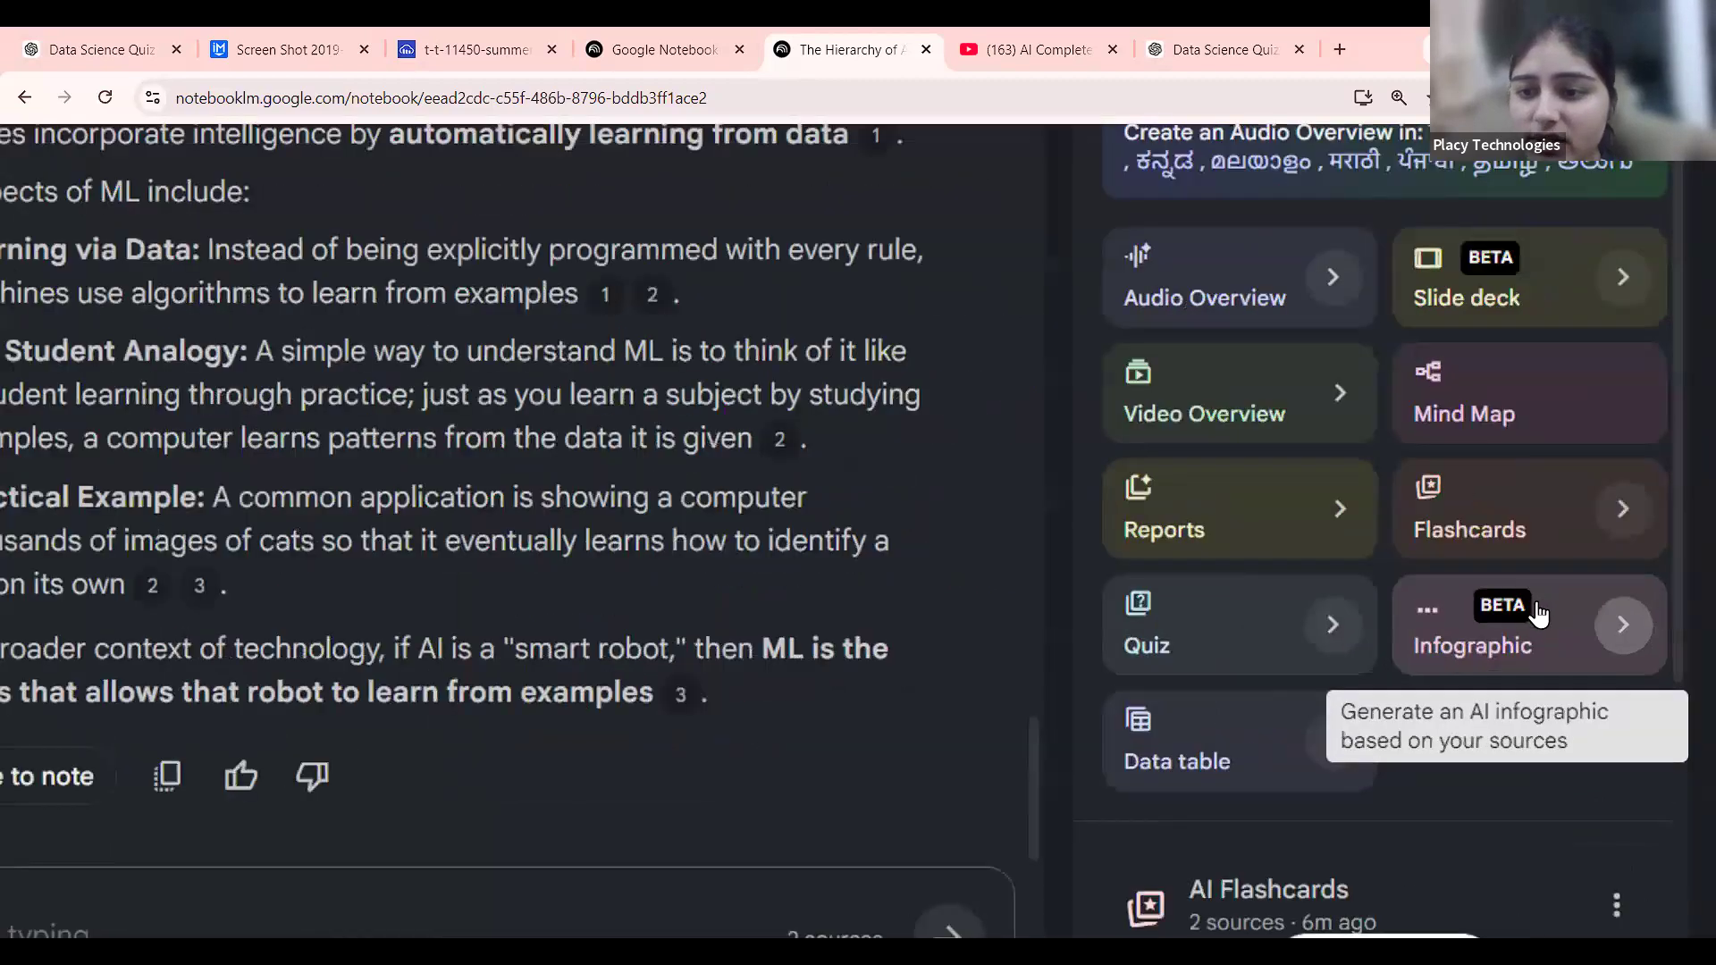
click(1606, 605)
Set the infographic's level of detail to Concise after briefly trying Detailed.
scroll(861, 565, down, 5)
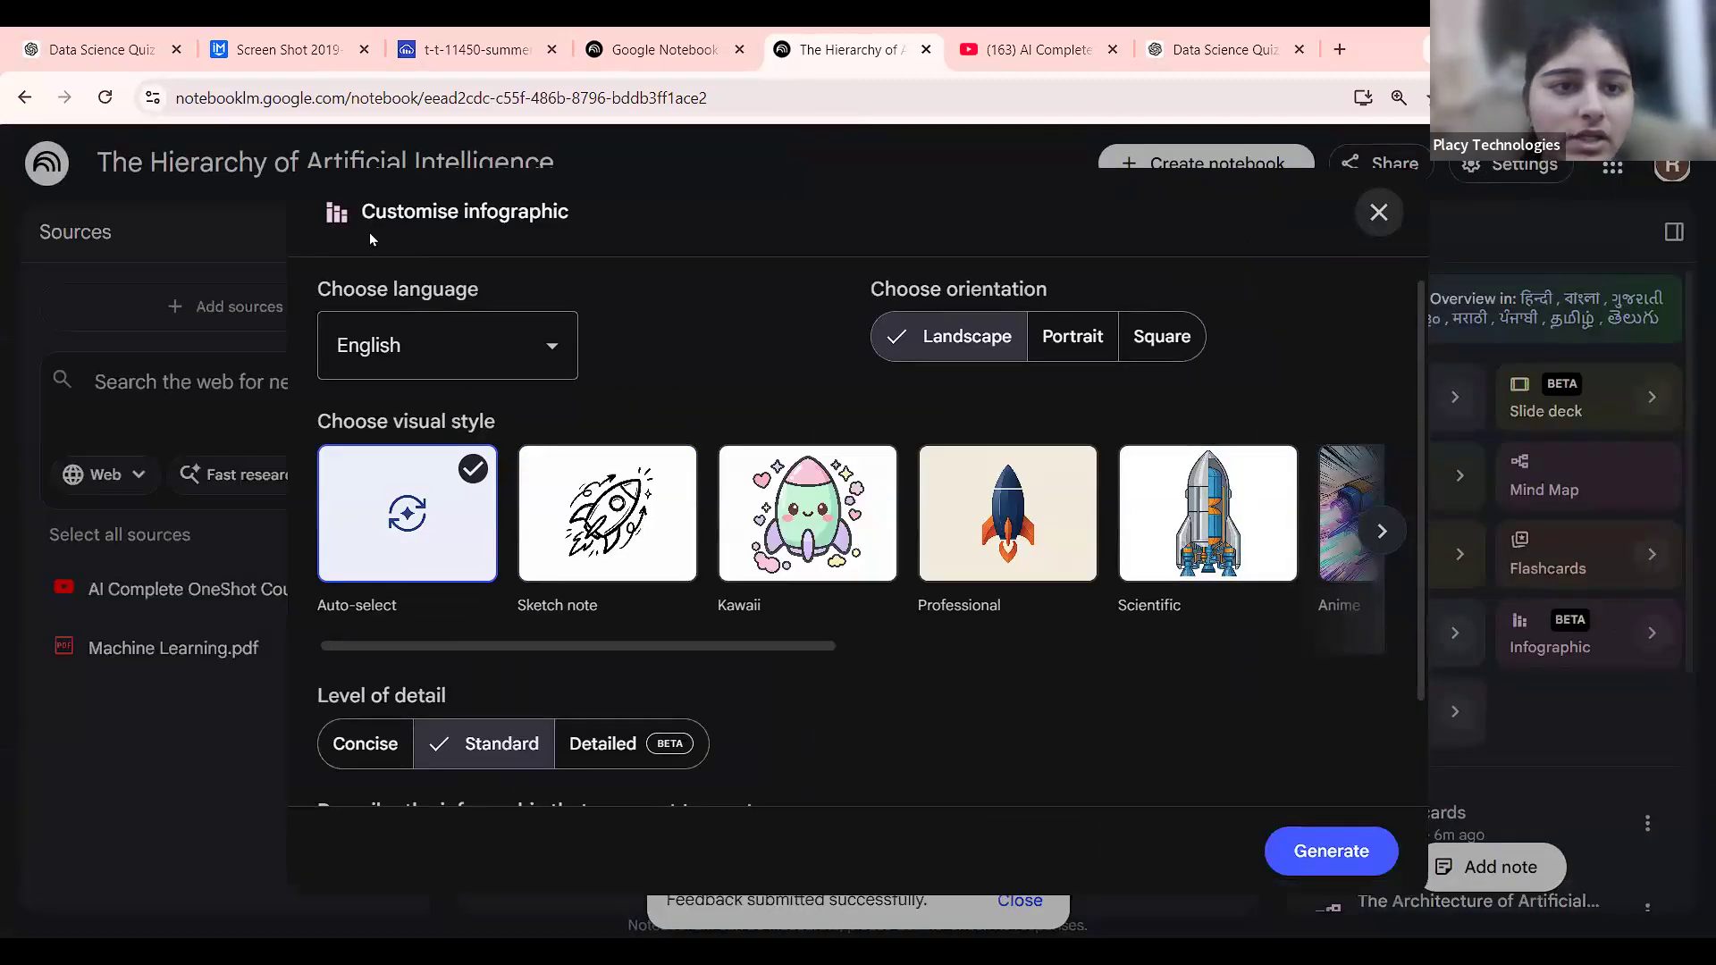
scroll(662, 570, down, 1)
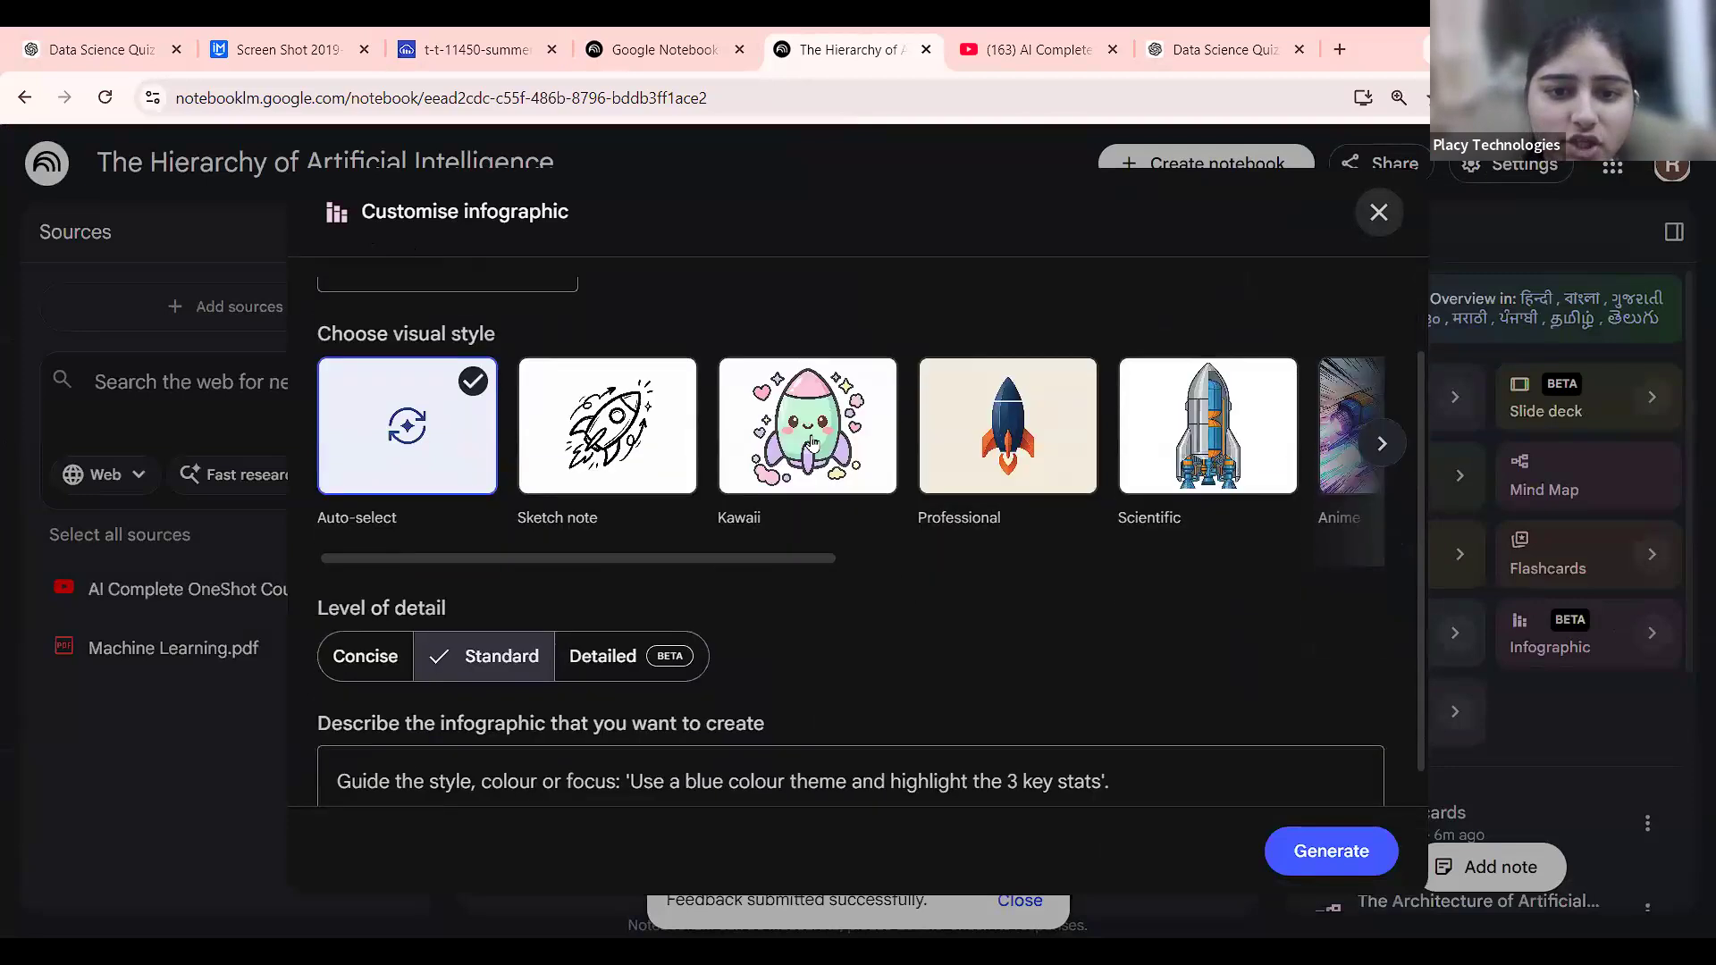
scroll(1010, 437, right, 2)
scroll(1011, 438, down, 1)
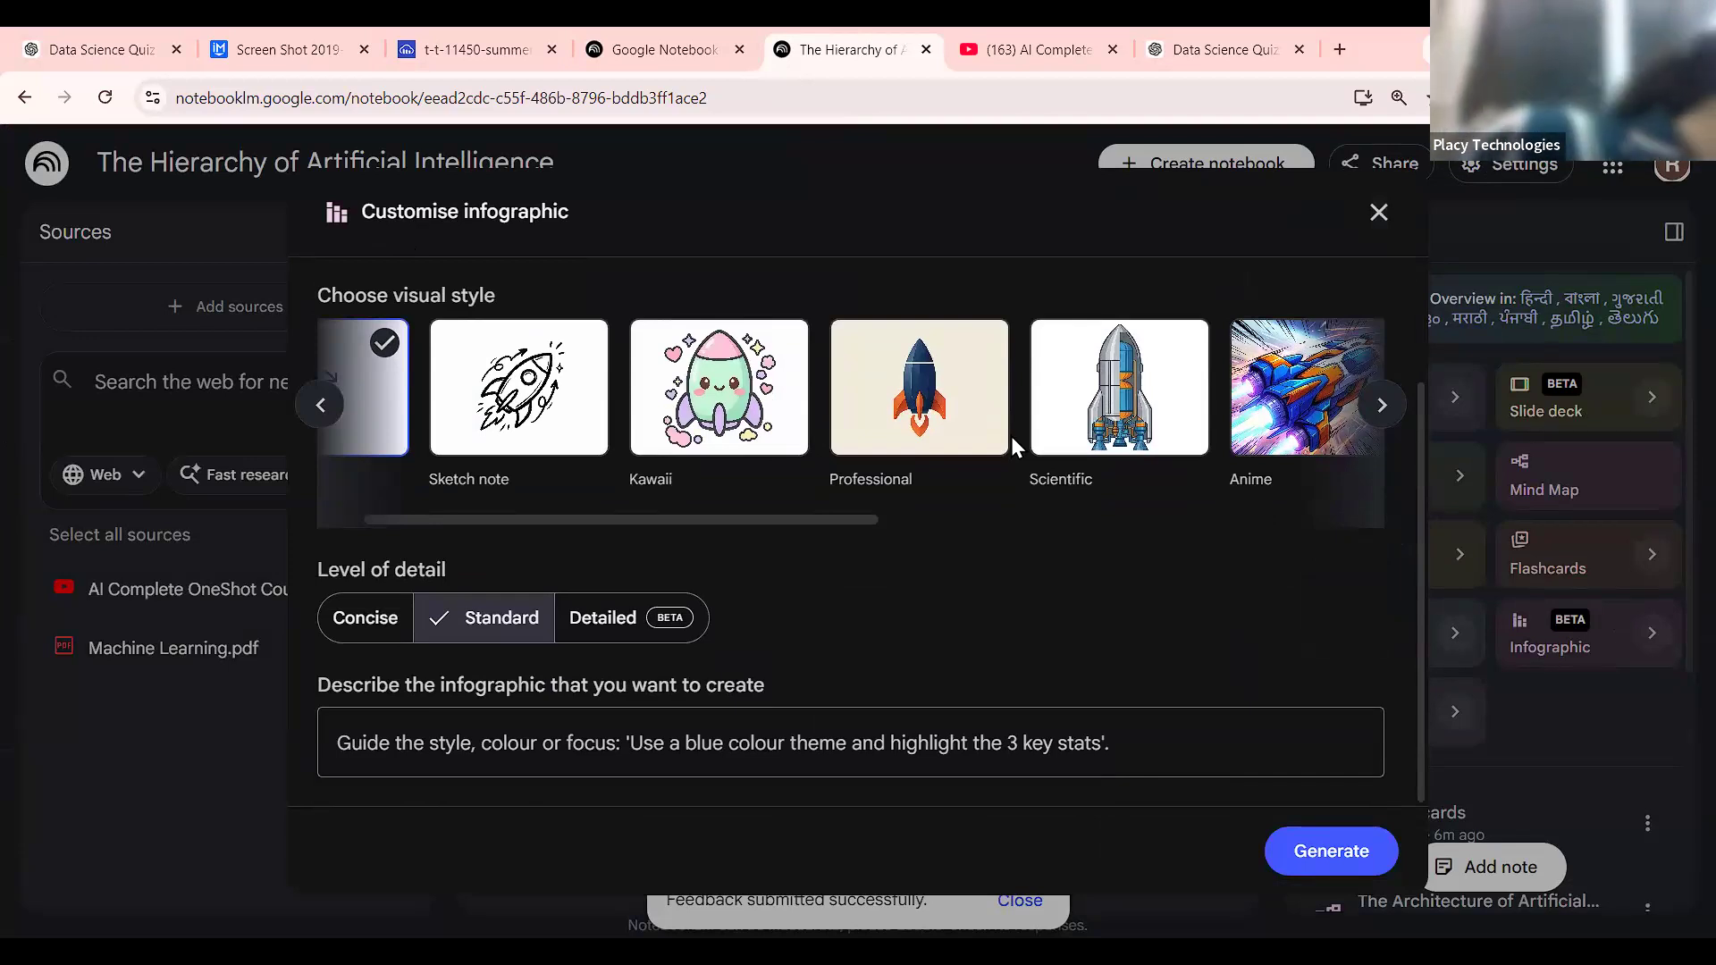
right_click(1011, 436)
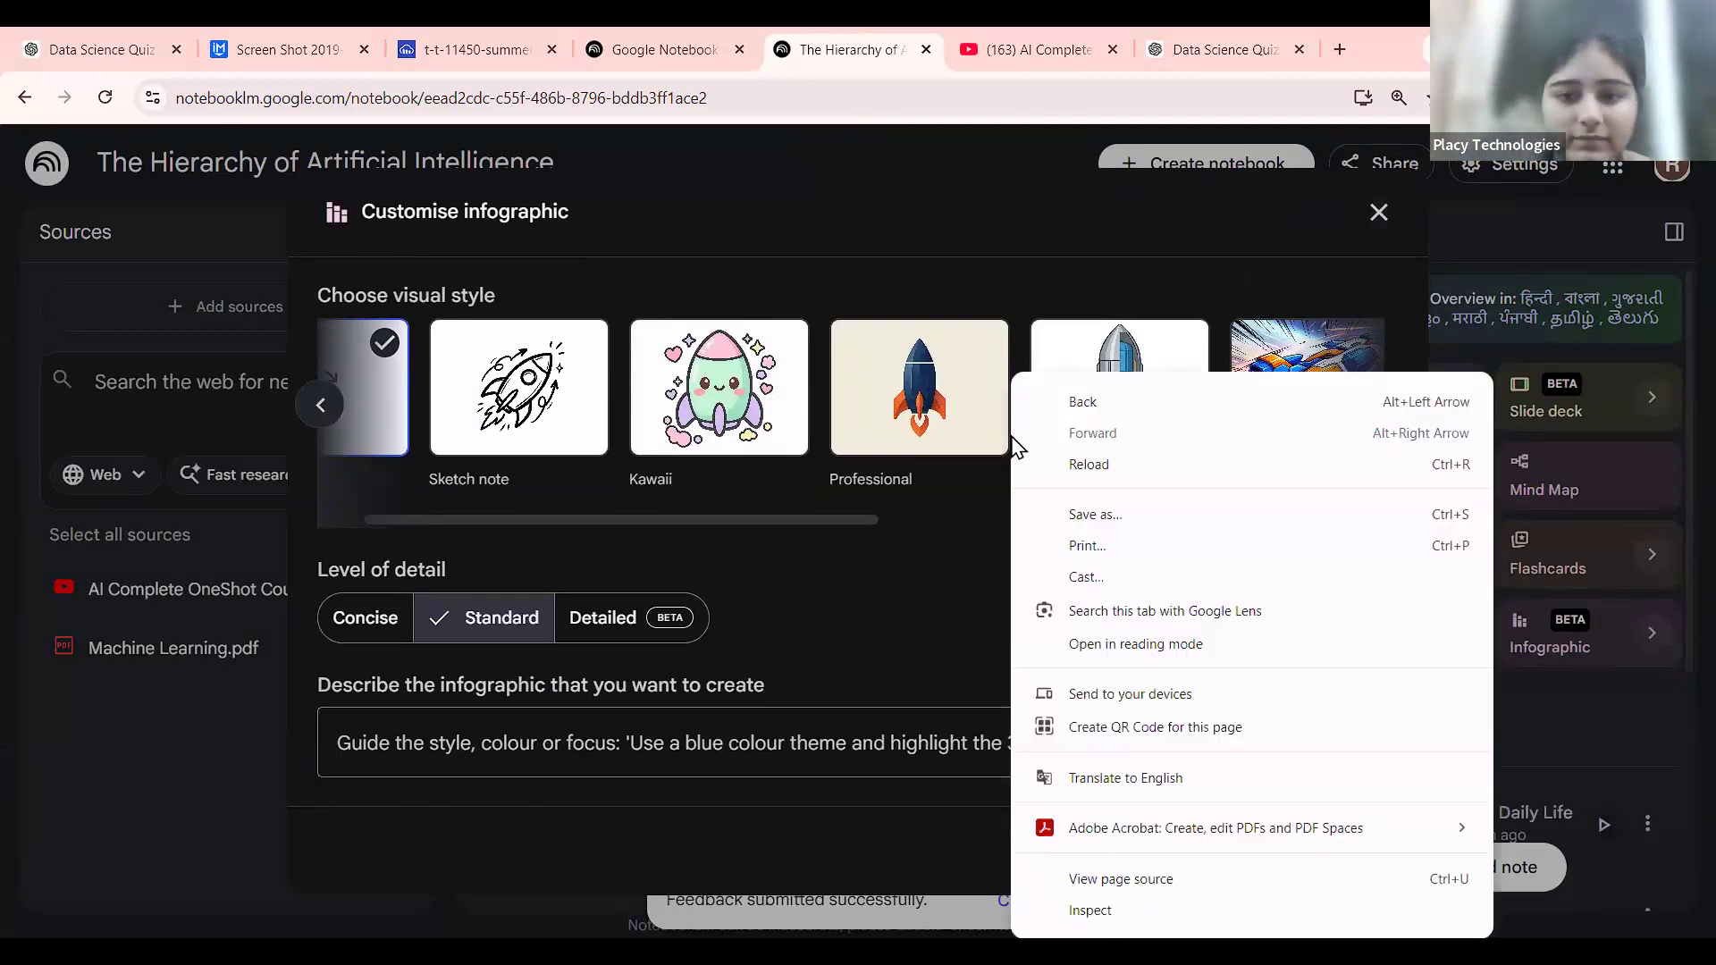
click(1089, 197)
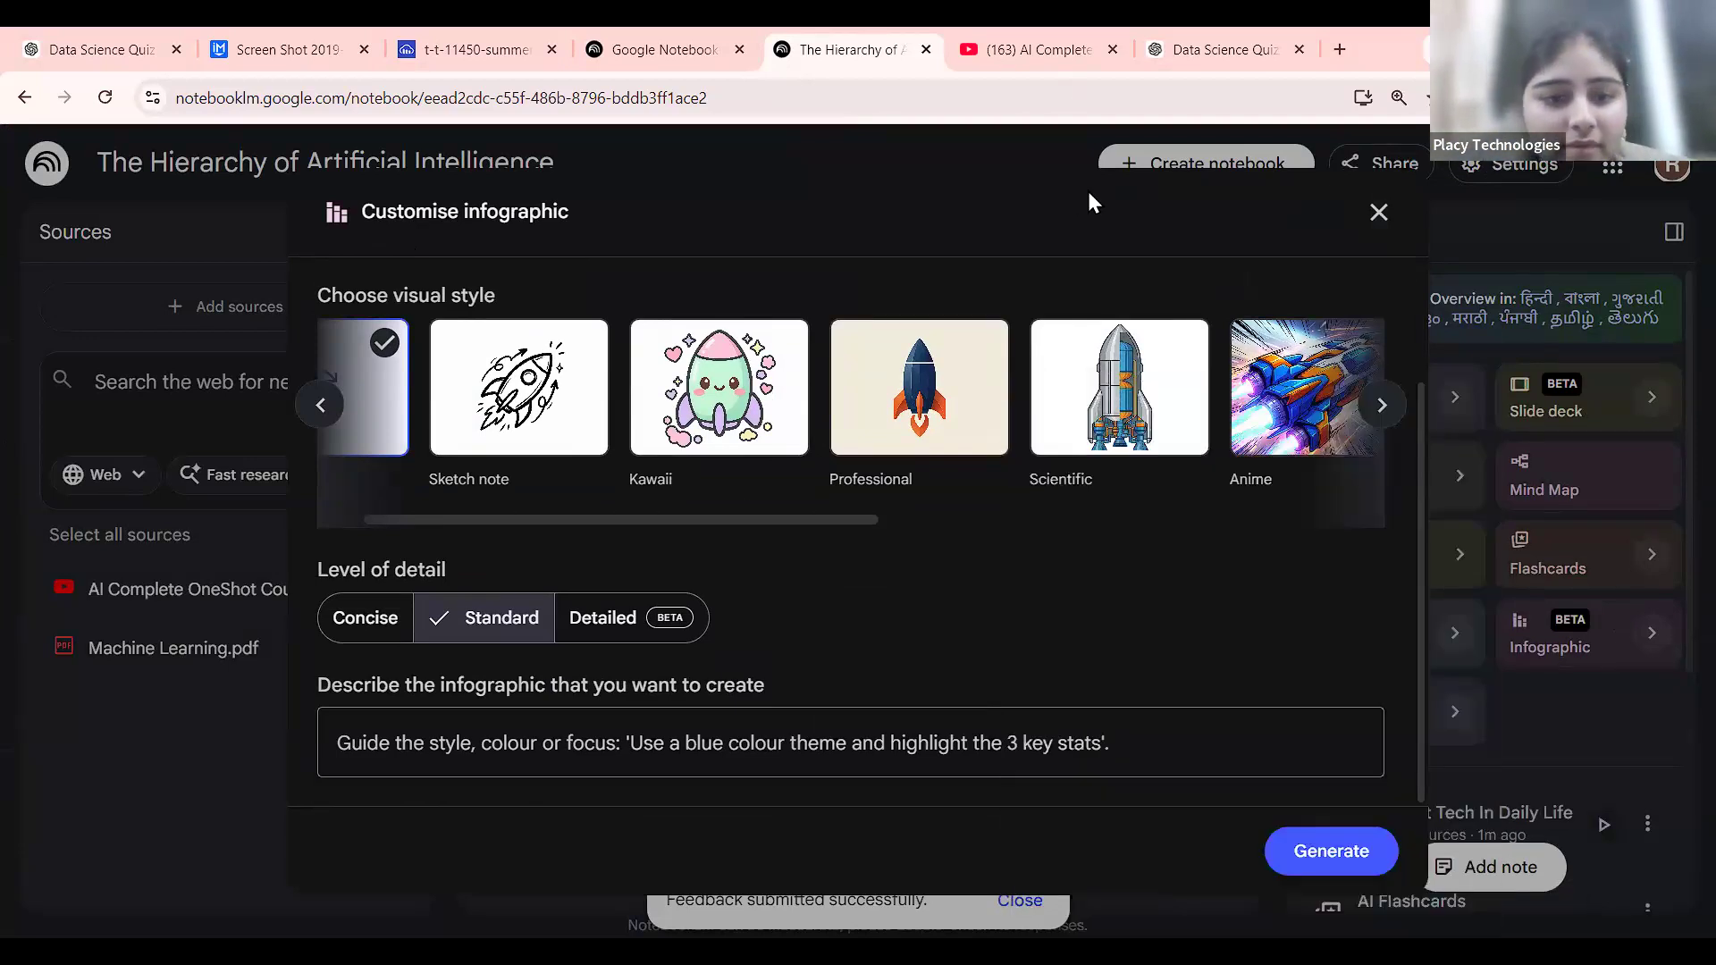
click(623, 614)
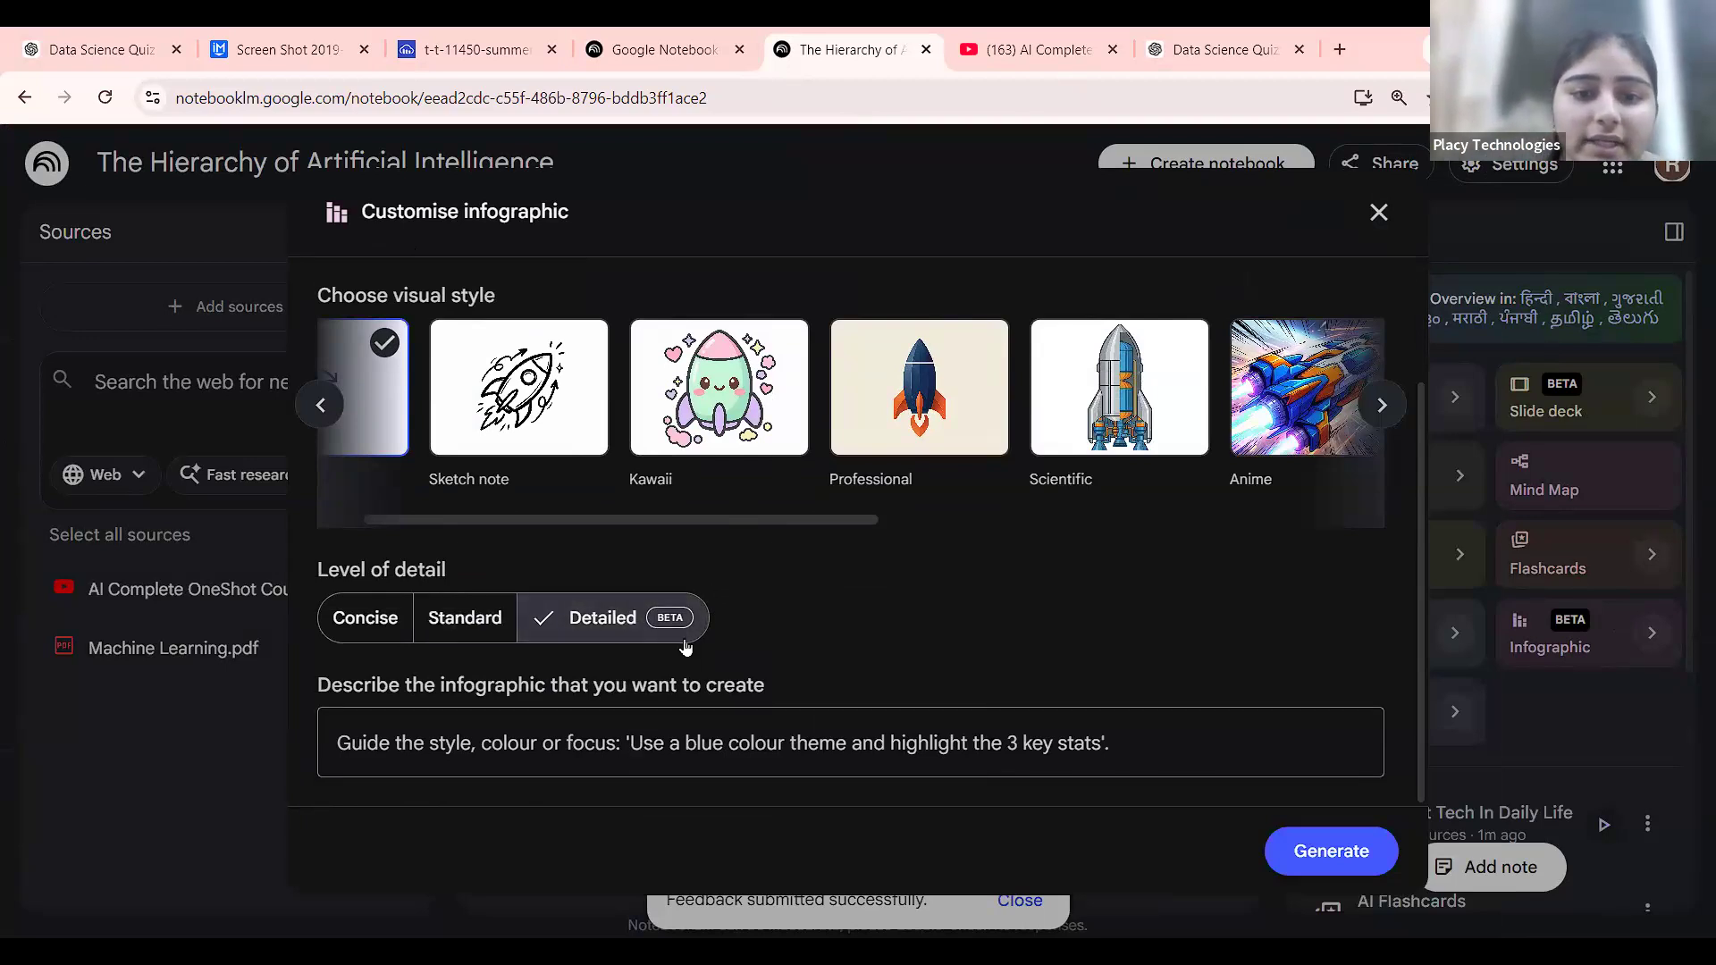
scroll(685, 644, up, 5)
scroll(681, 616, down, 5)
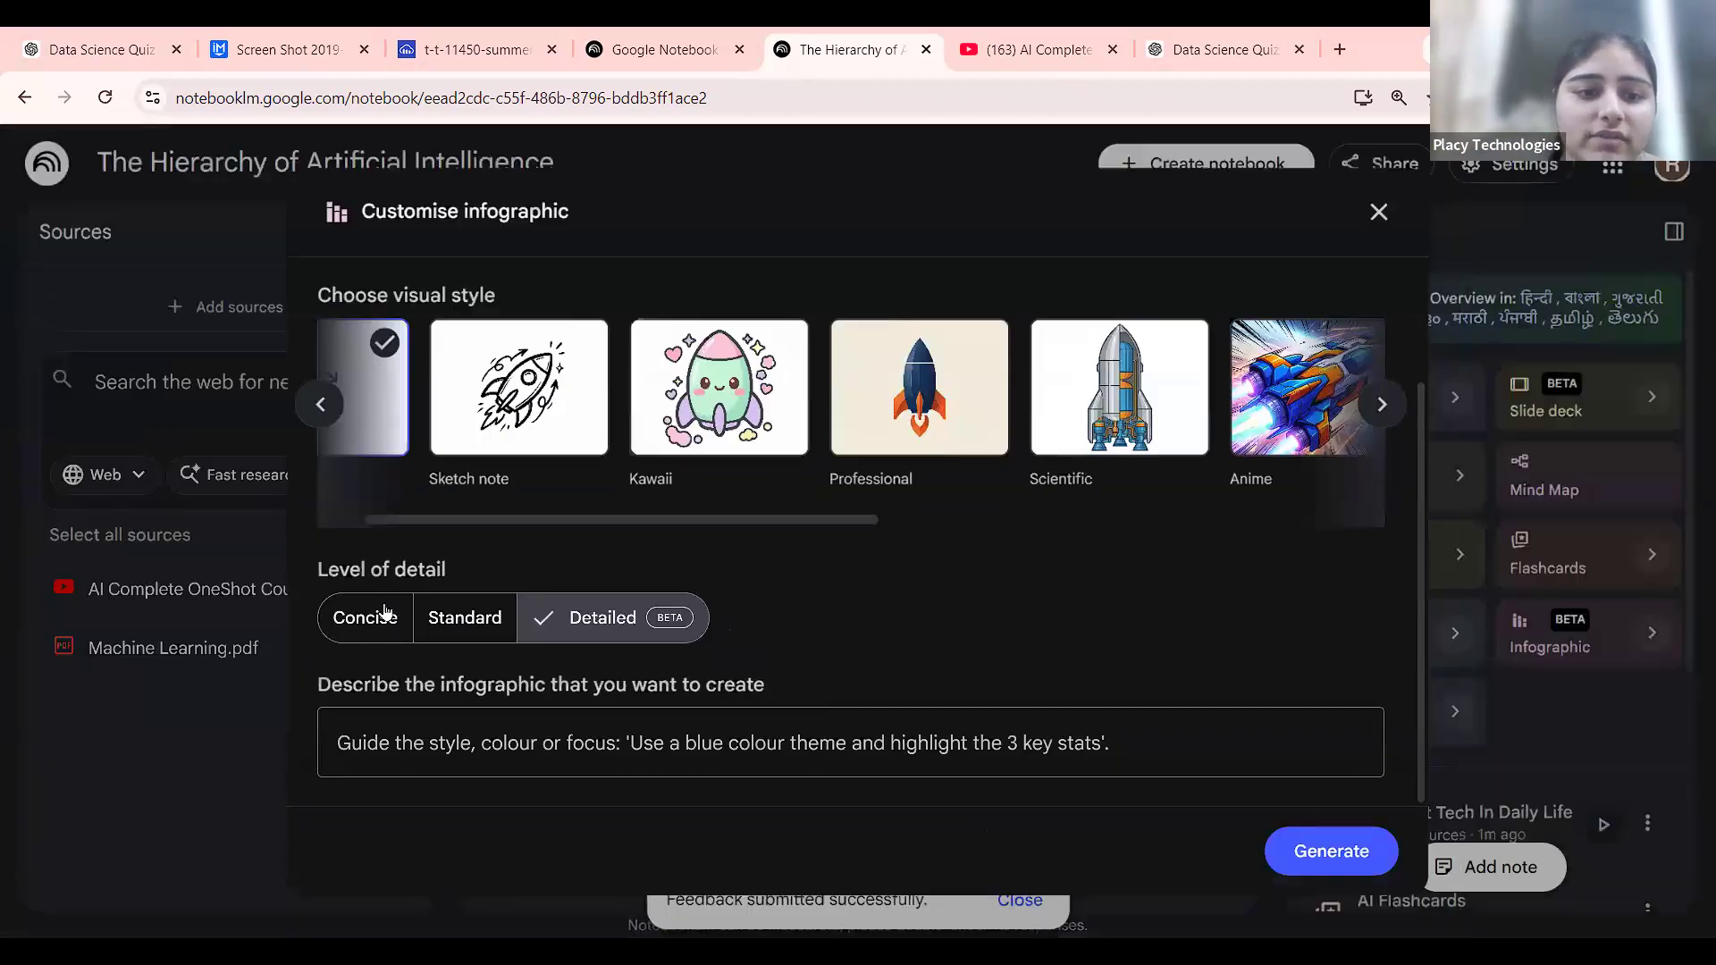
click(386, 615)
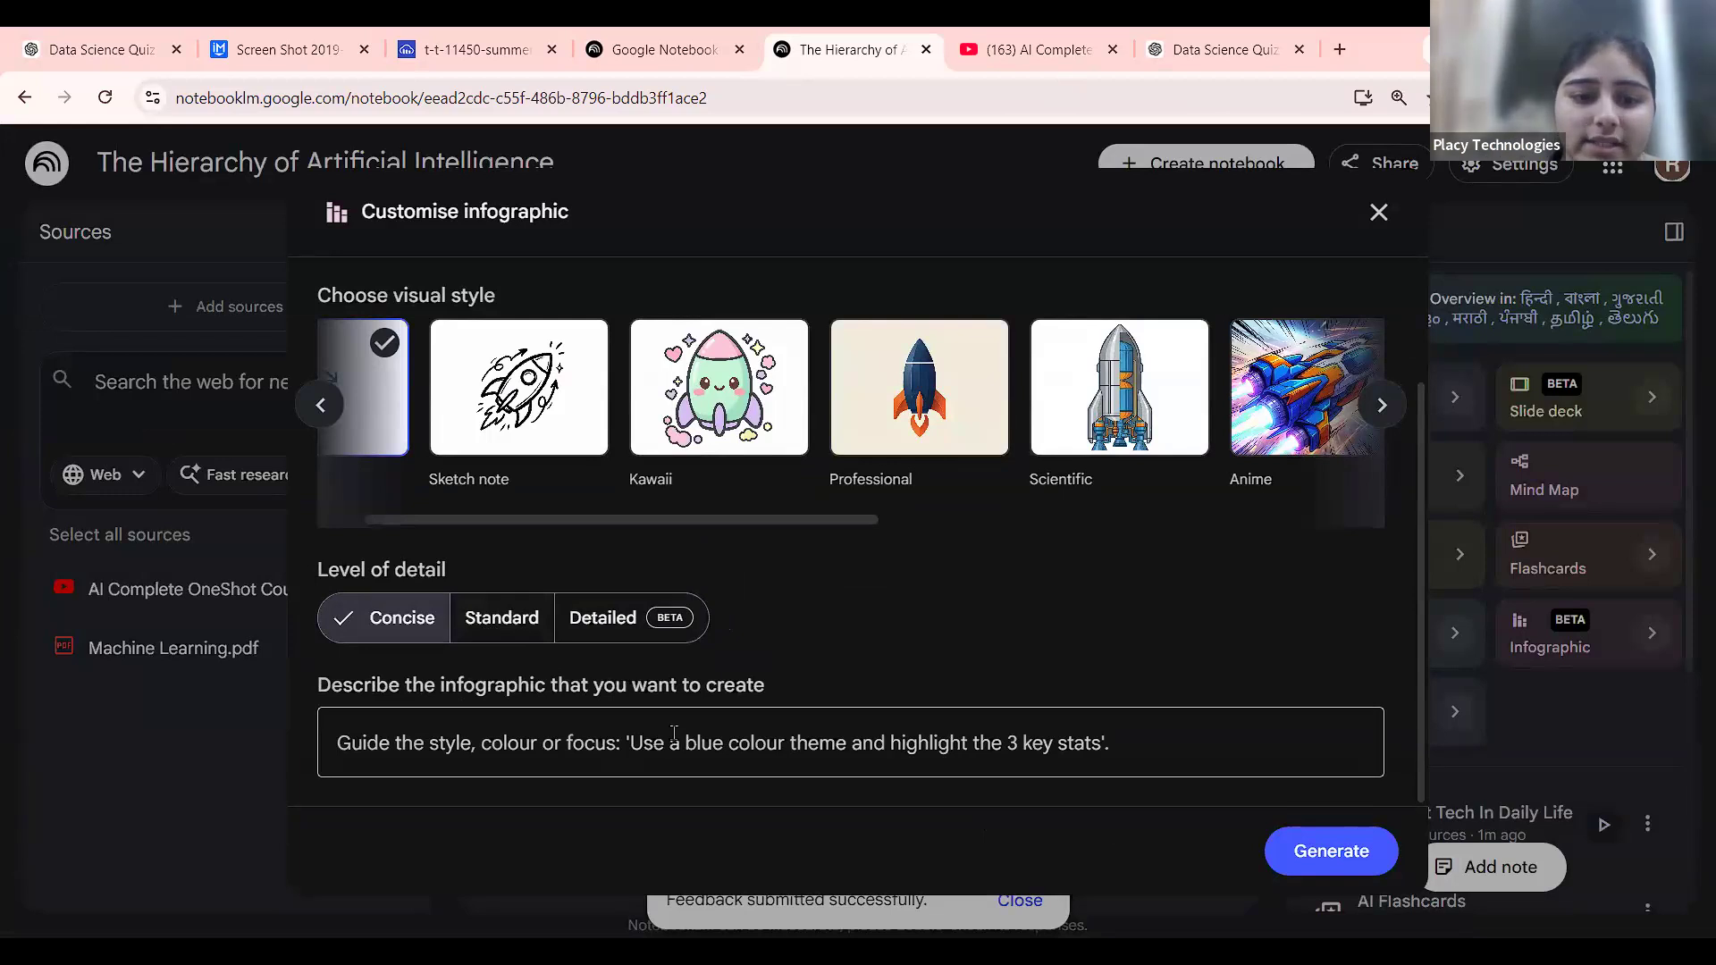
Choose the Kawaii visual style for the infographic.
scroll(674, 732, up, 5)
scroll(674, 733, down, 5)
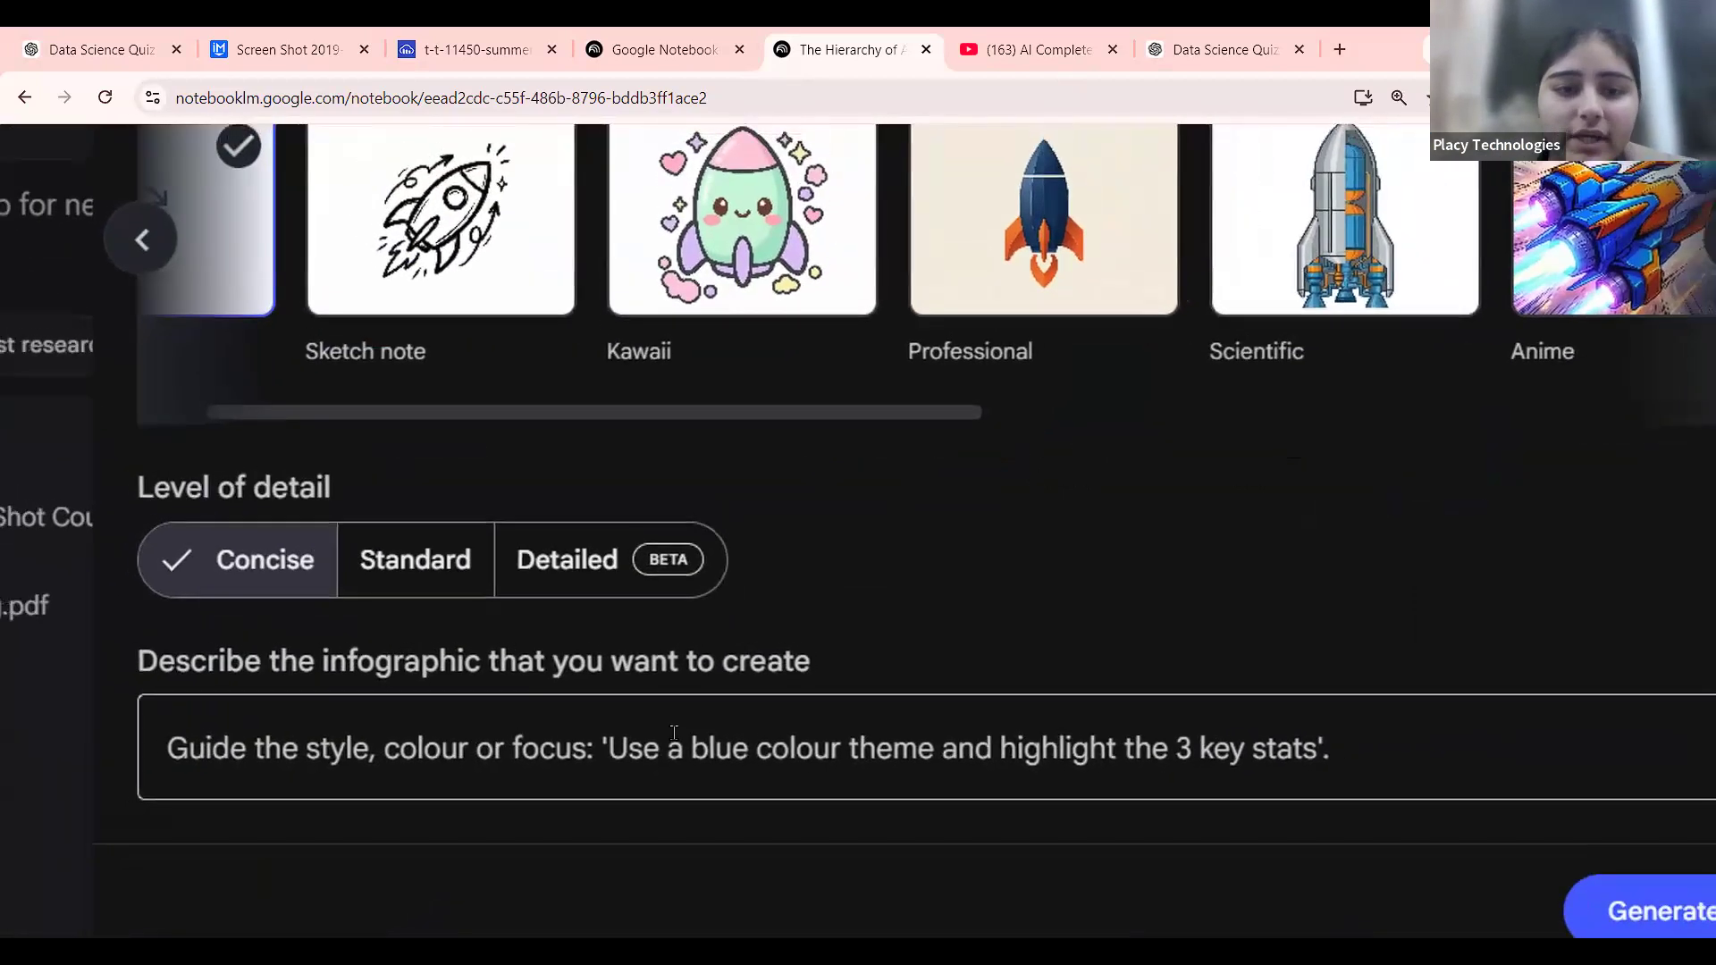
scroll(917, 427, right, 2)
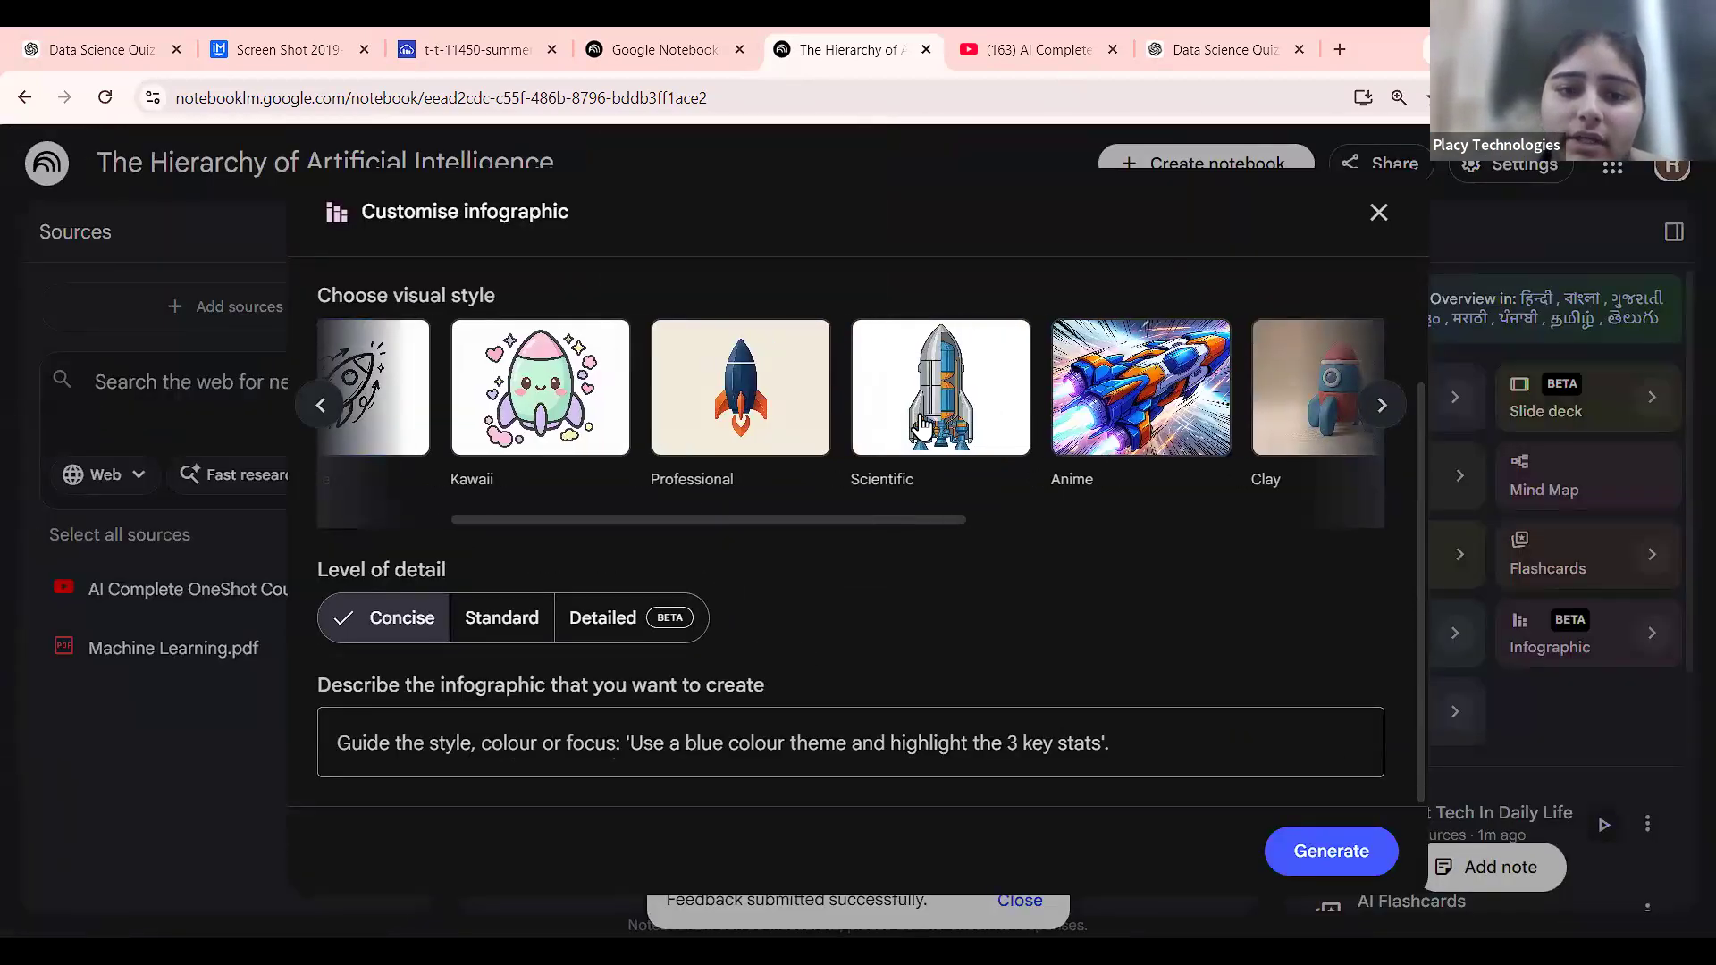
scroll(917, 427, left, 3)
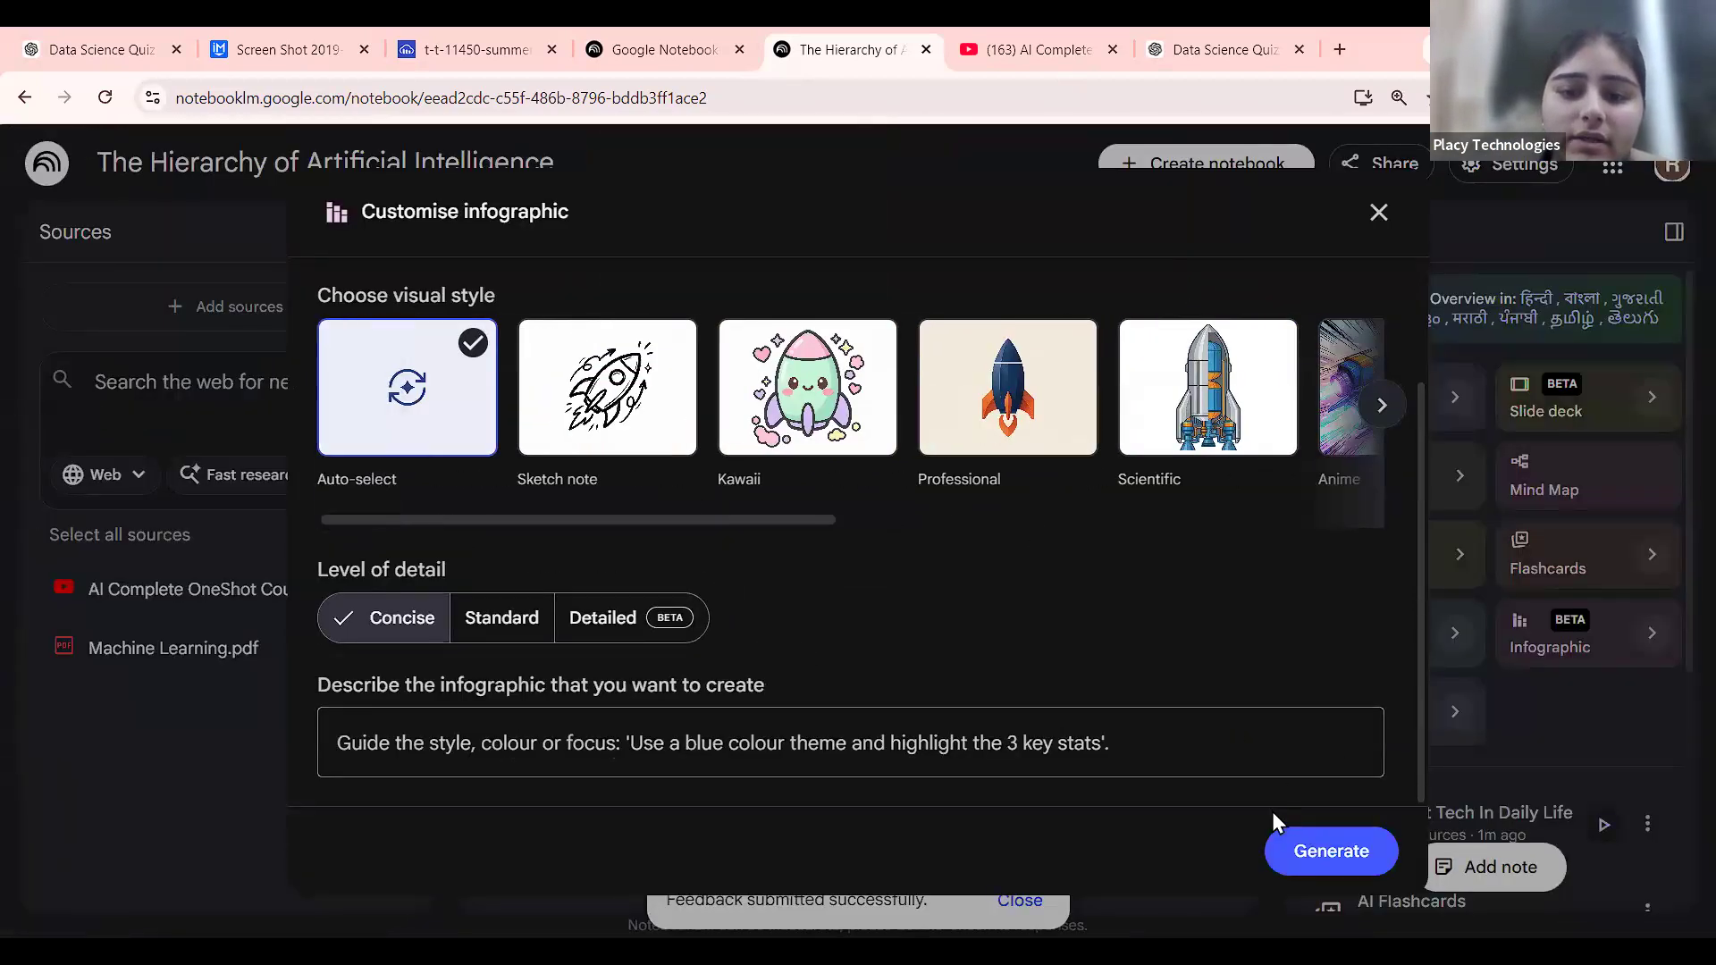
click(811, 389)
click(694, 746)
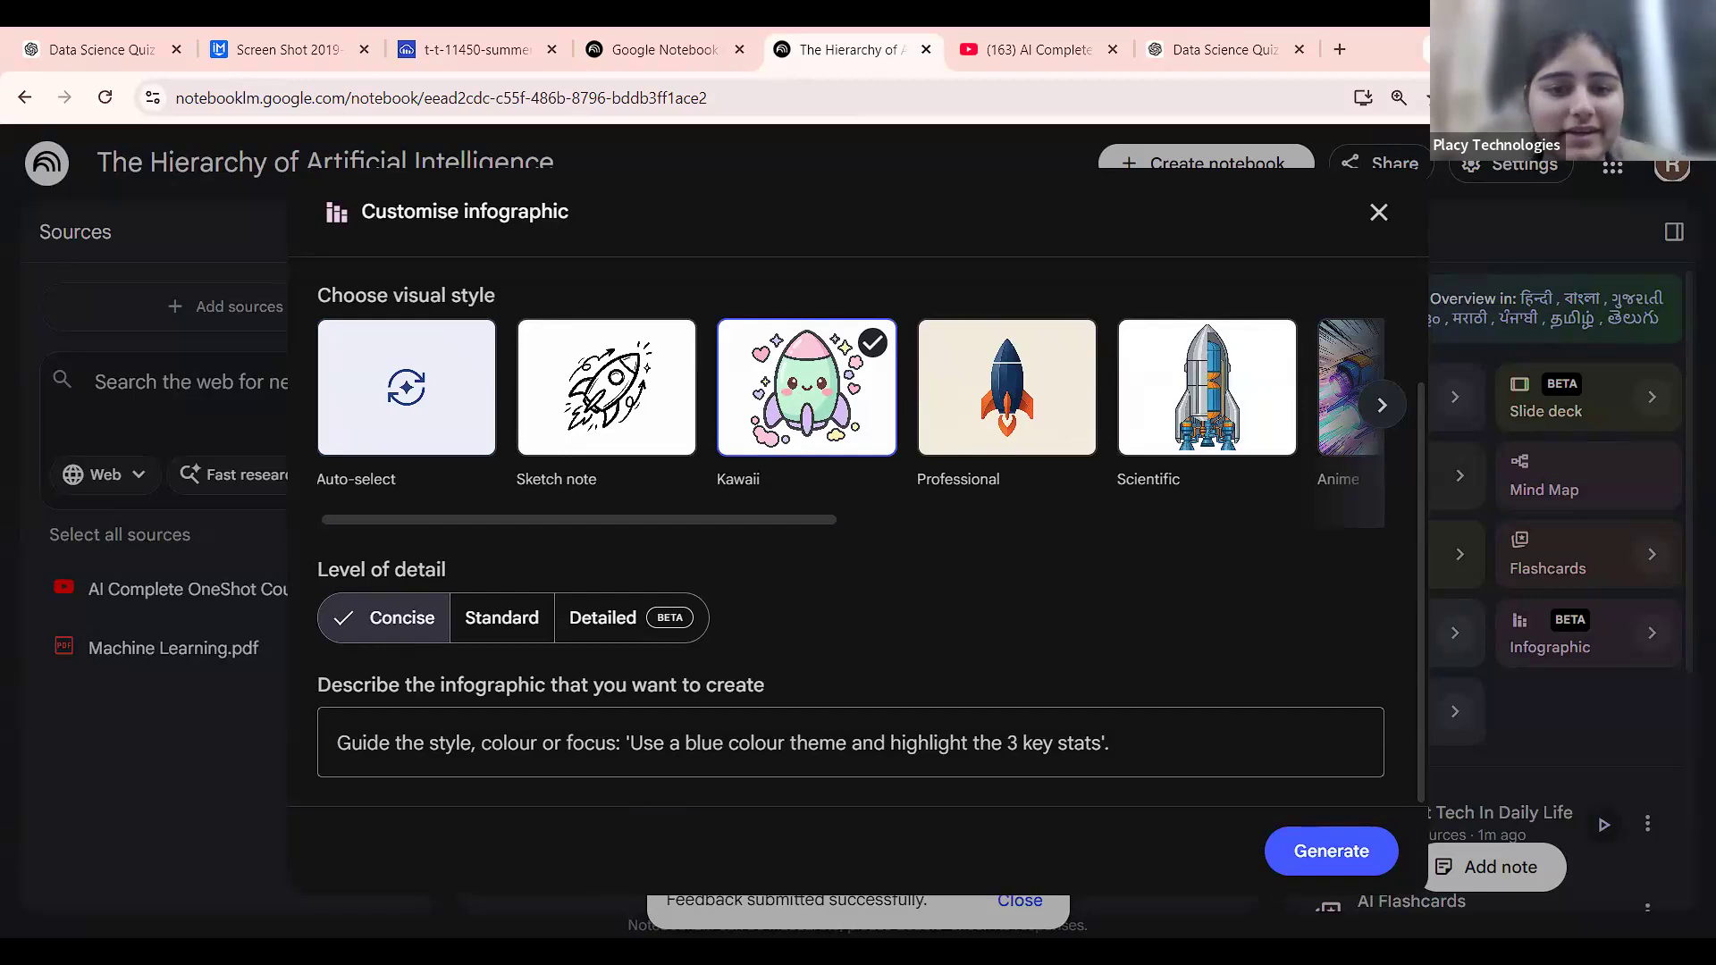
Switch to Sketch note style and generate with the prompt 'use a blue color theme and explain ai concepts'.
click(606, 402)
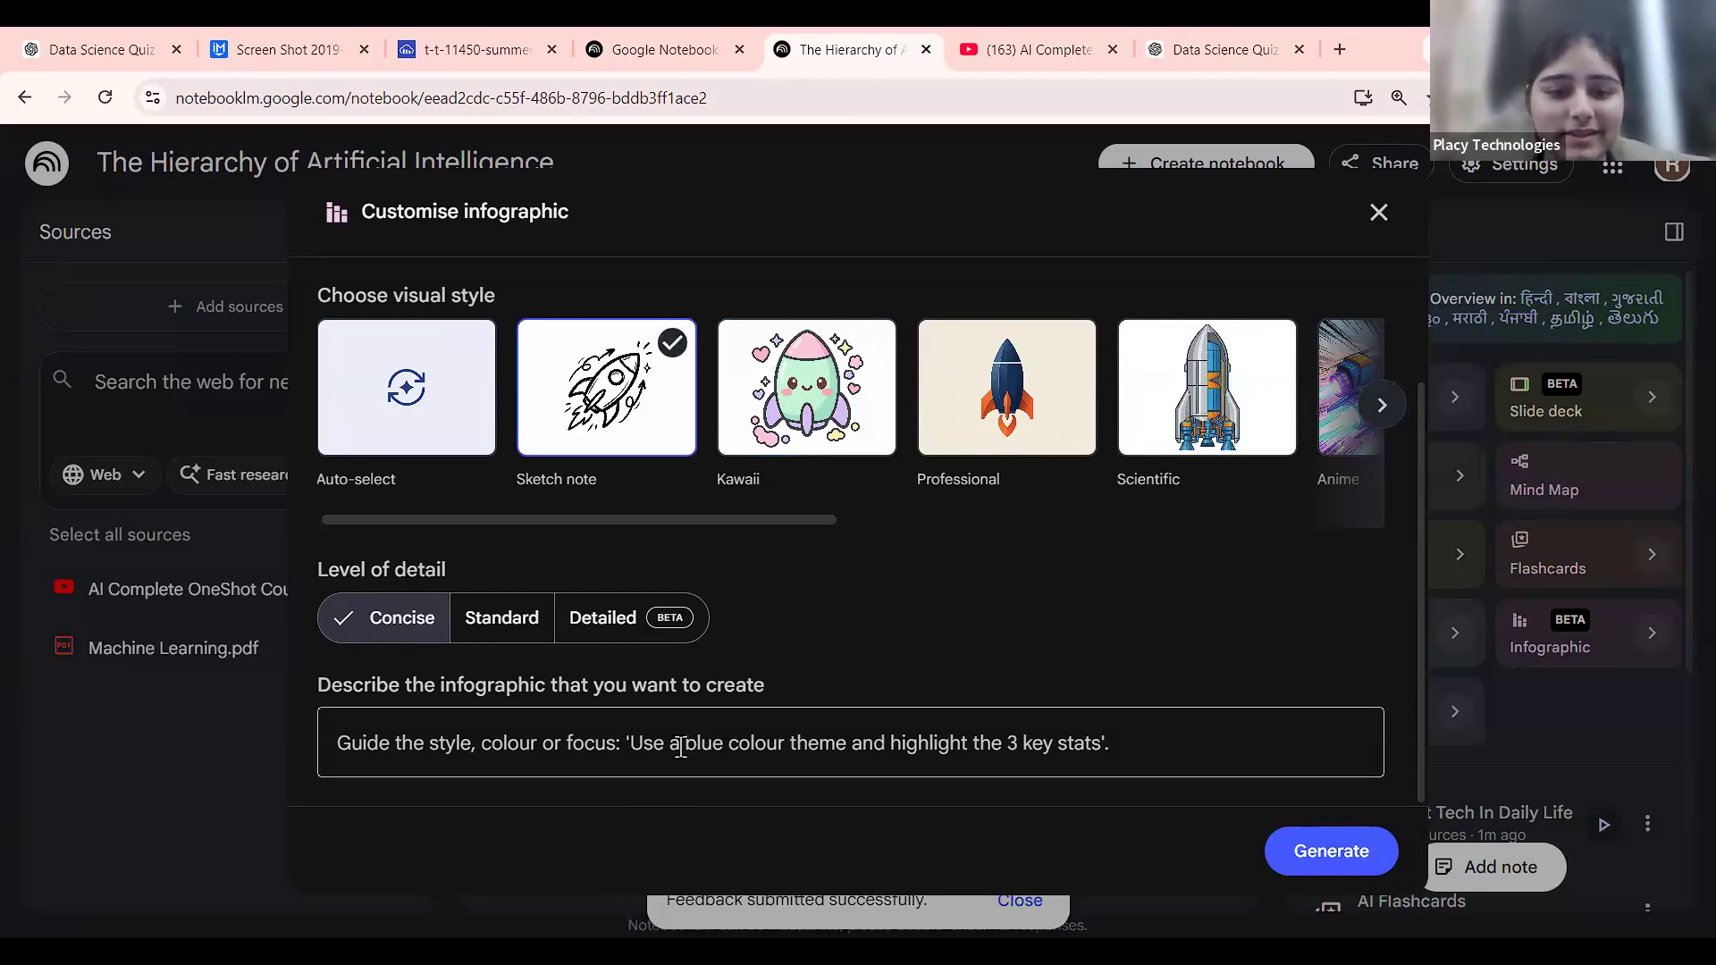
click(725, 747)
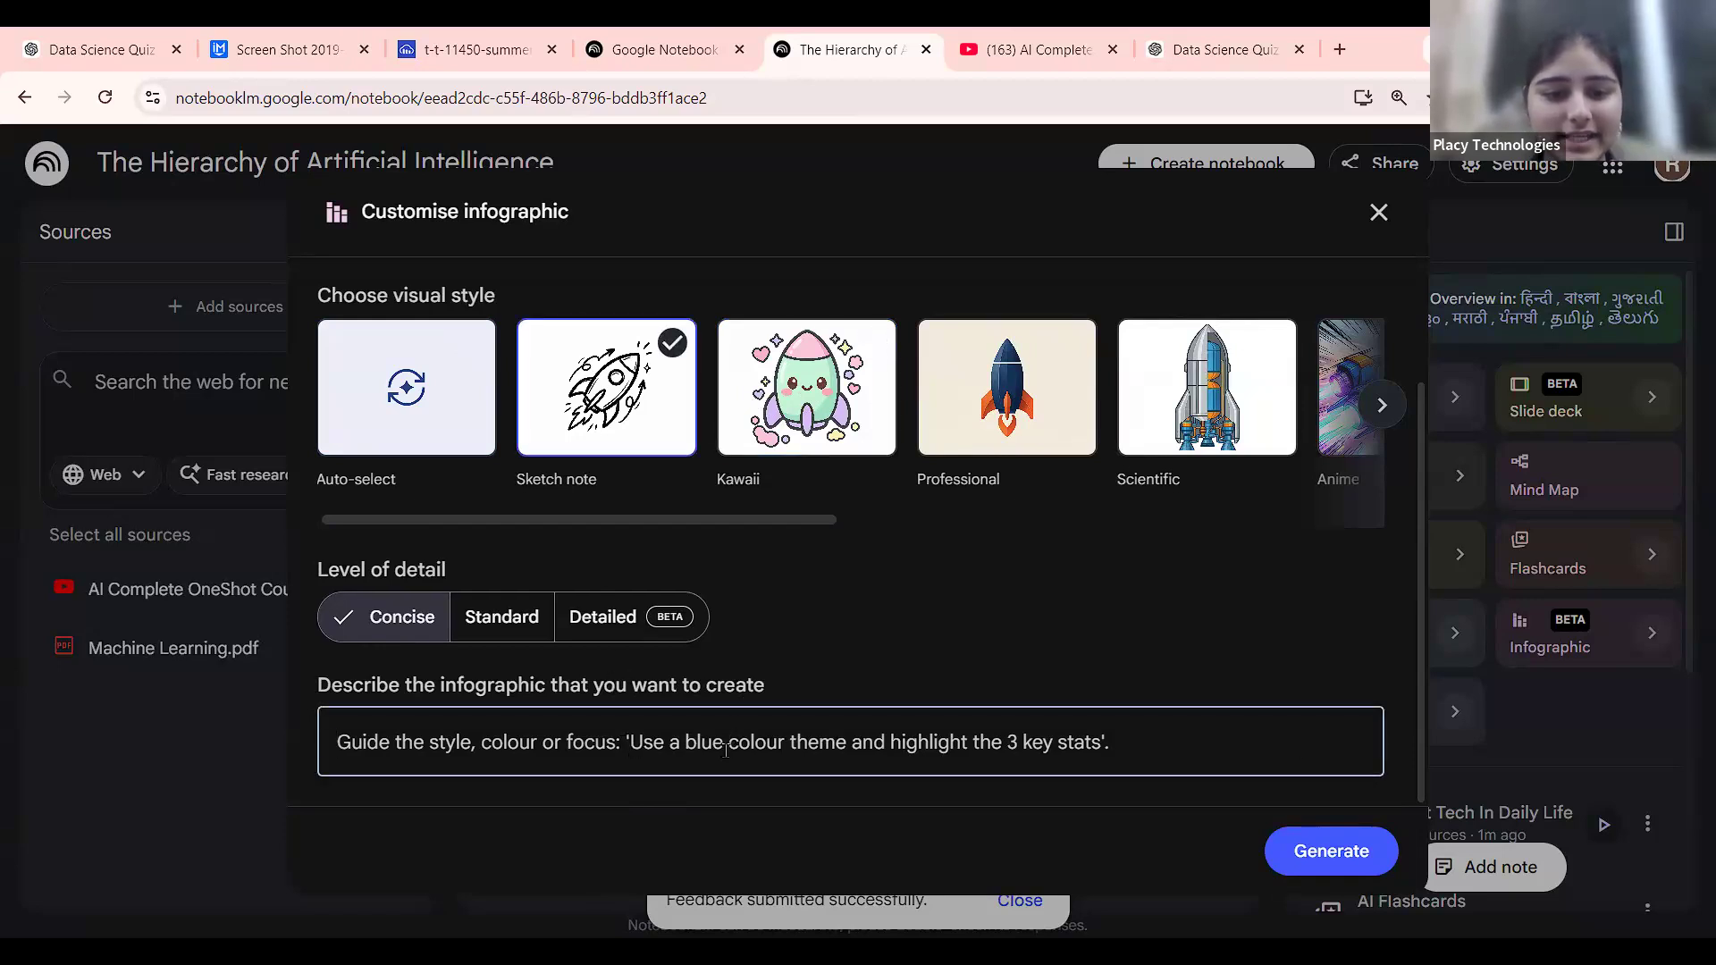
text(us)
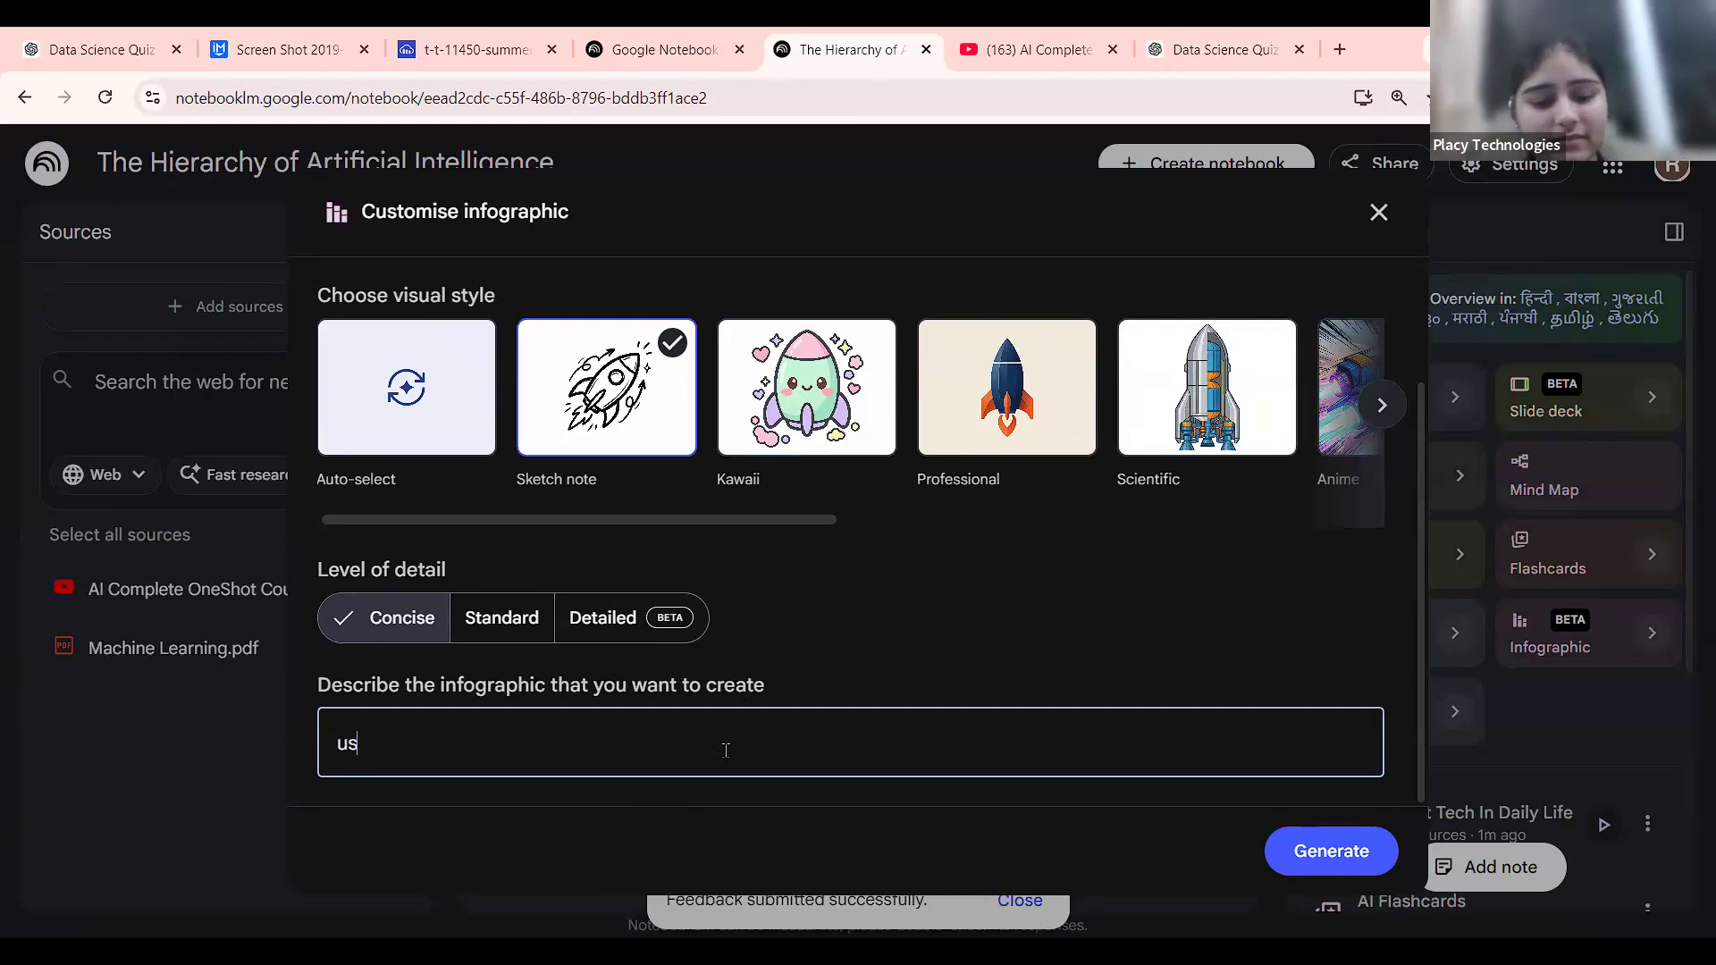
text(e a blue)
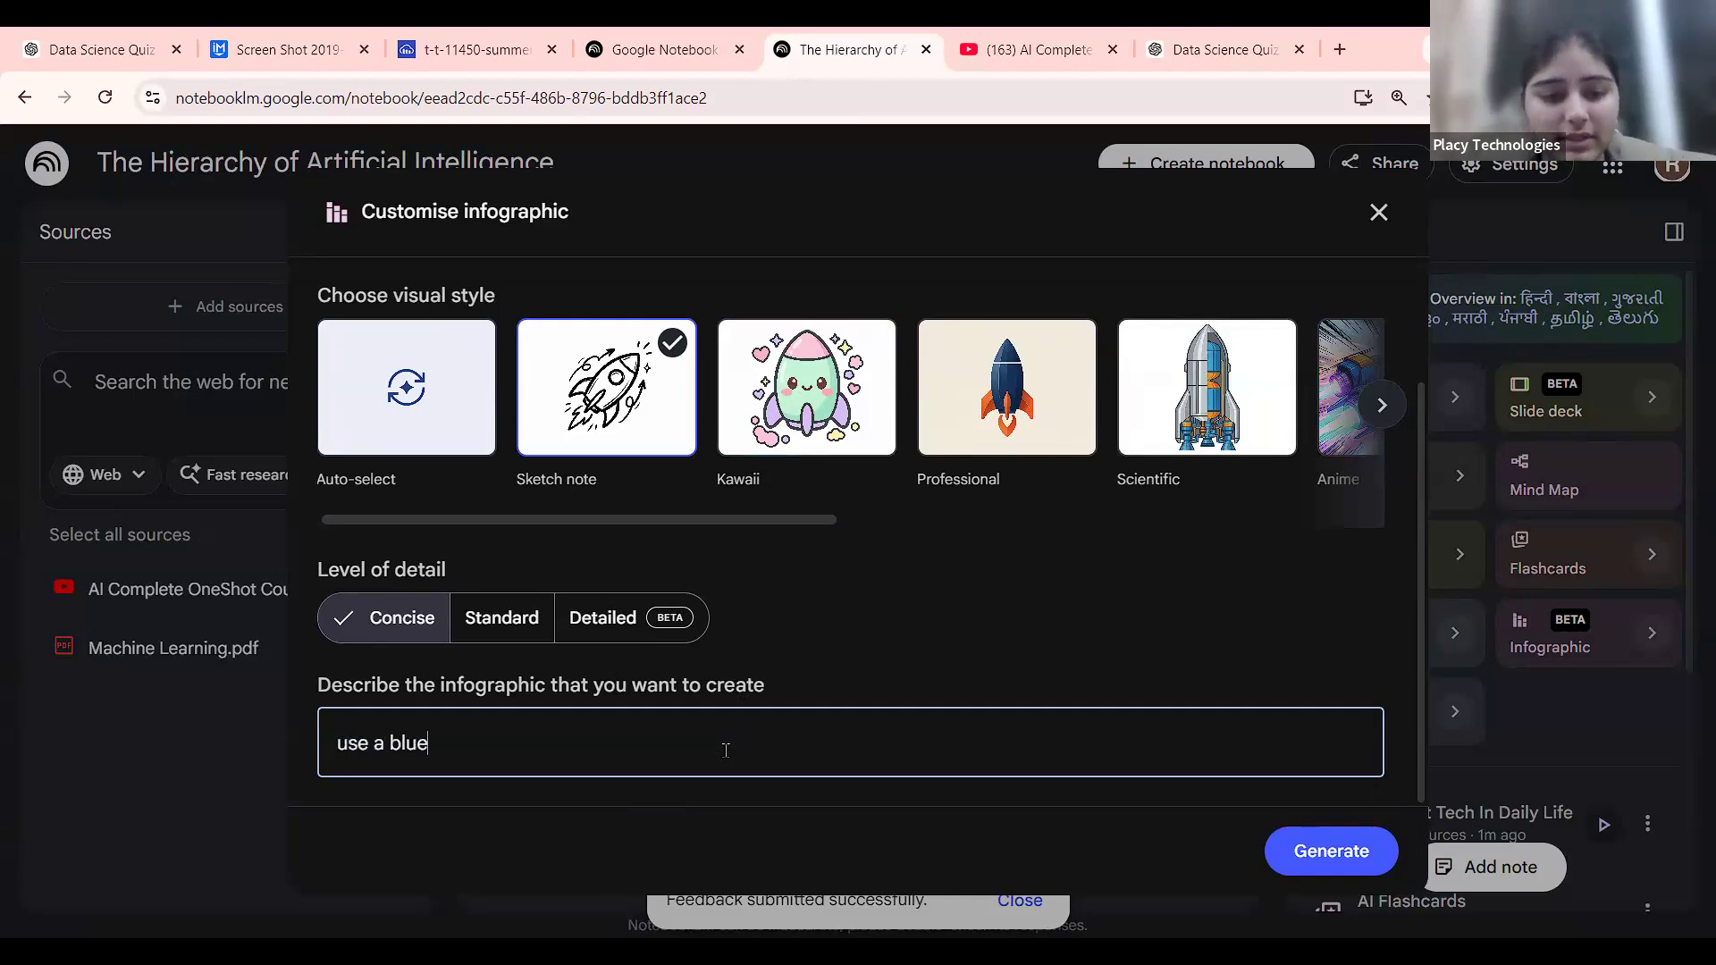
text( color them)
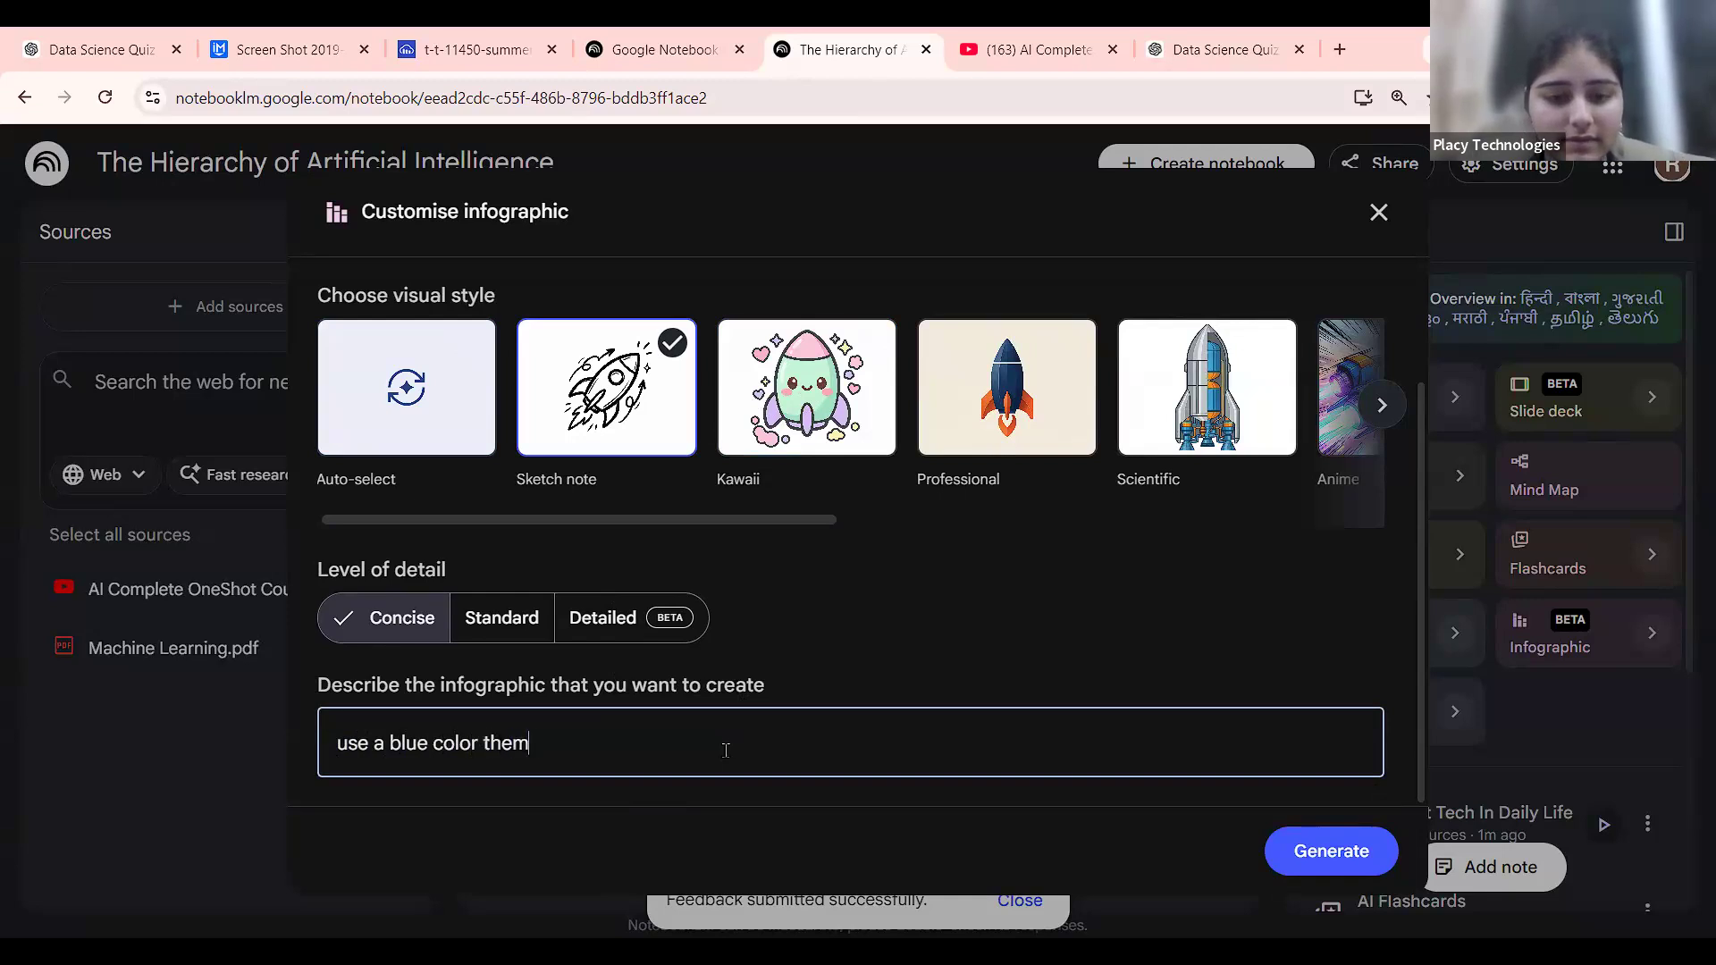
text(e and ex)
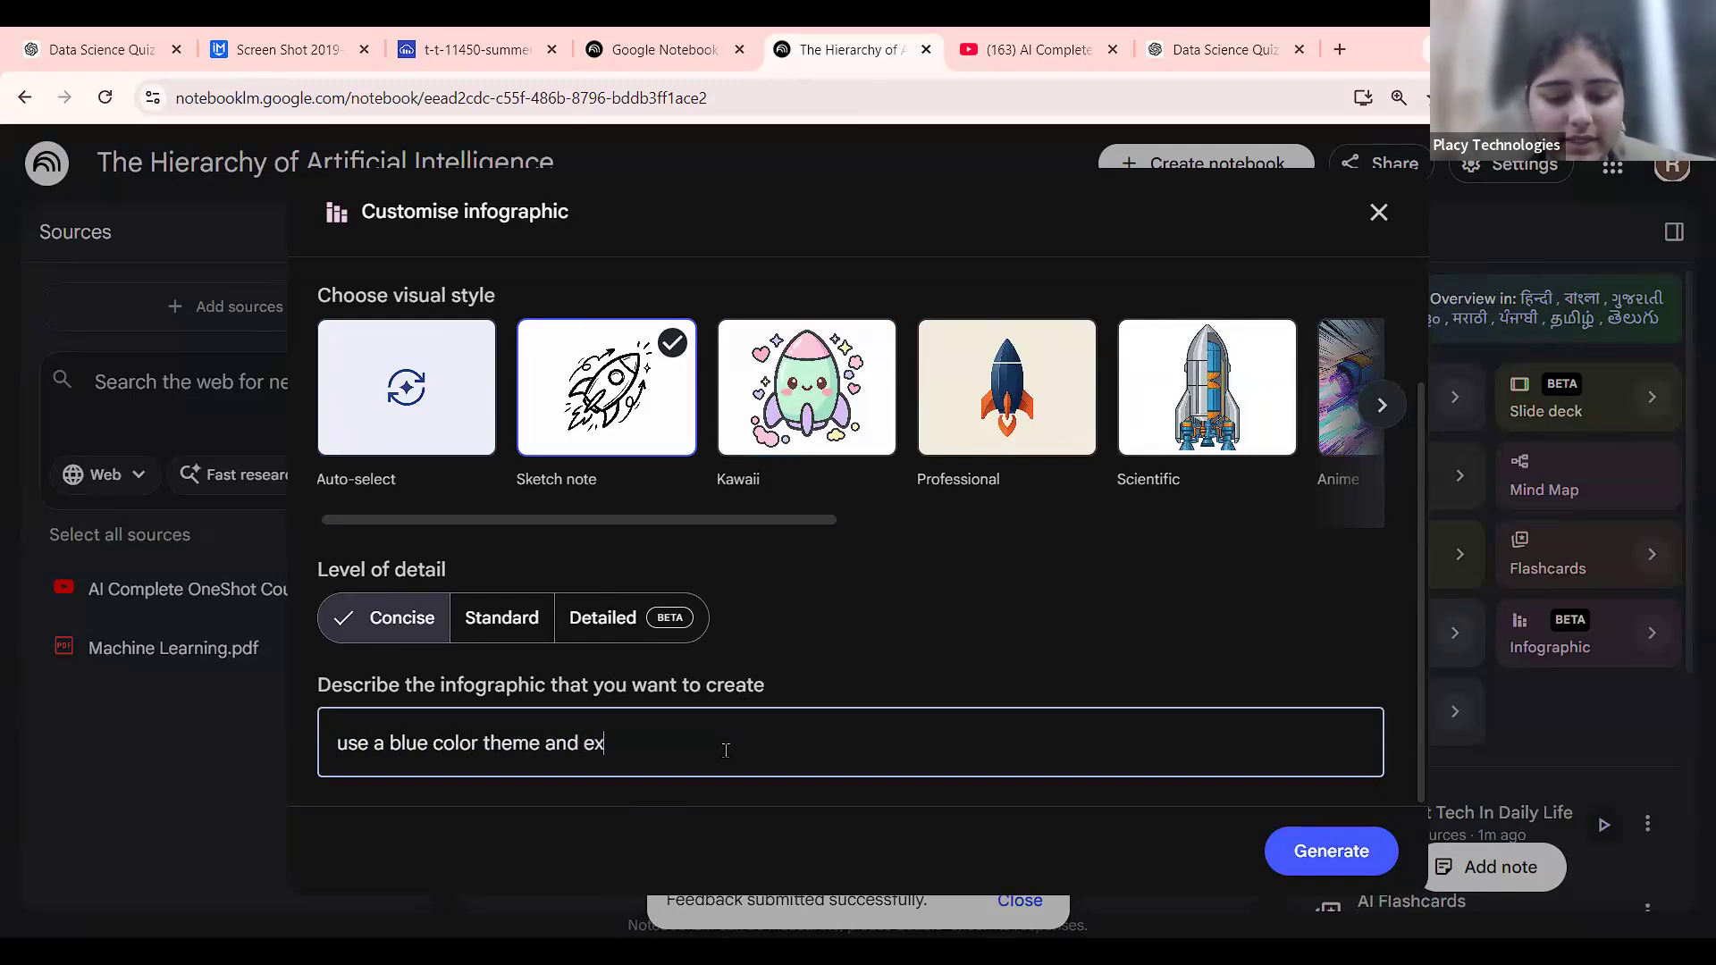
text(plain ai concepts)
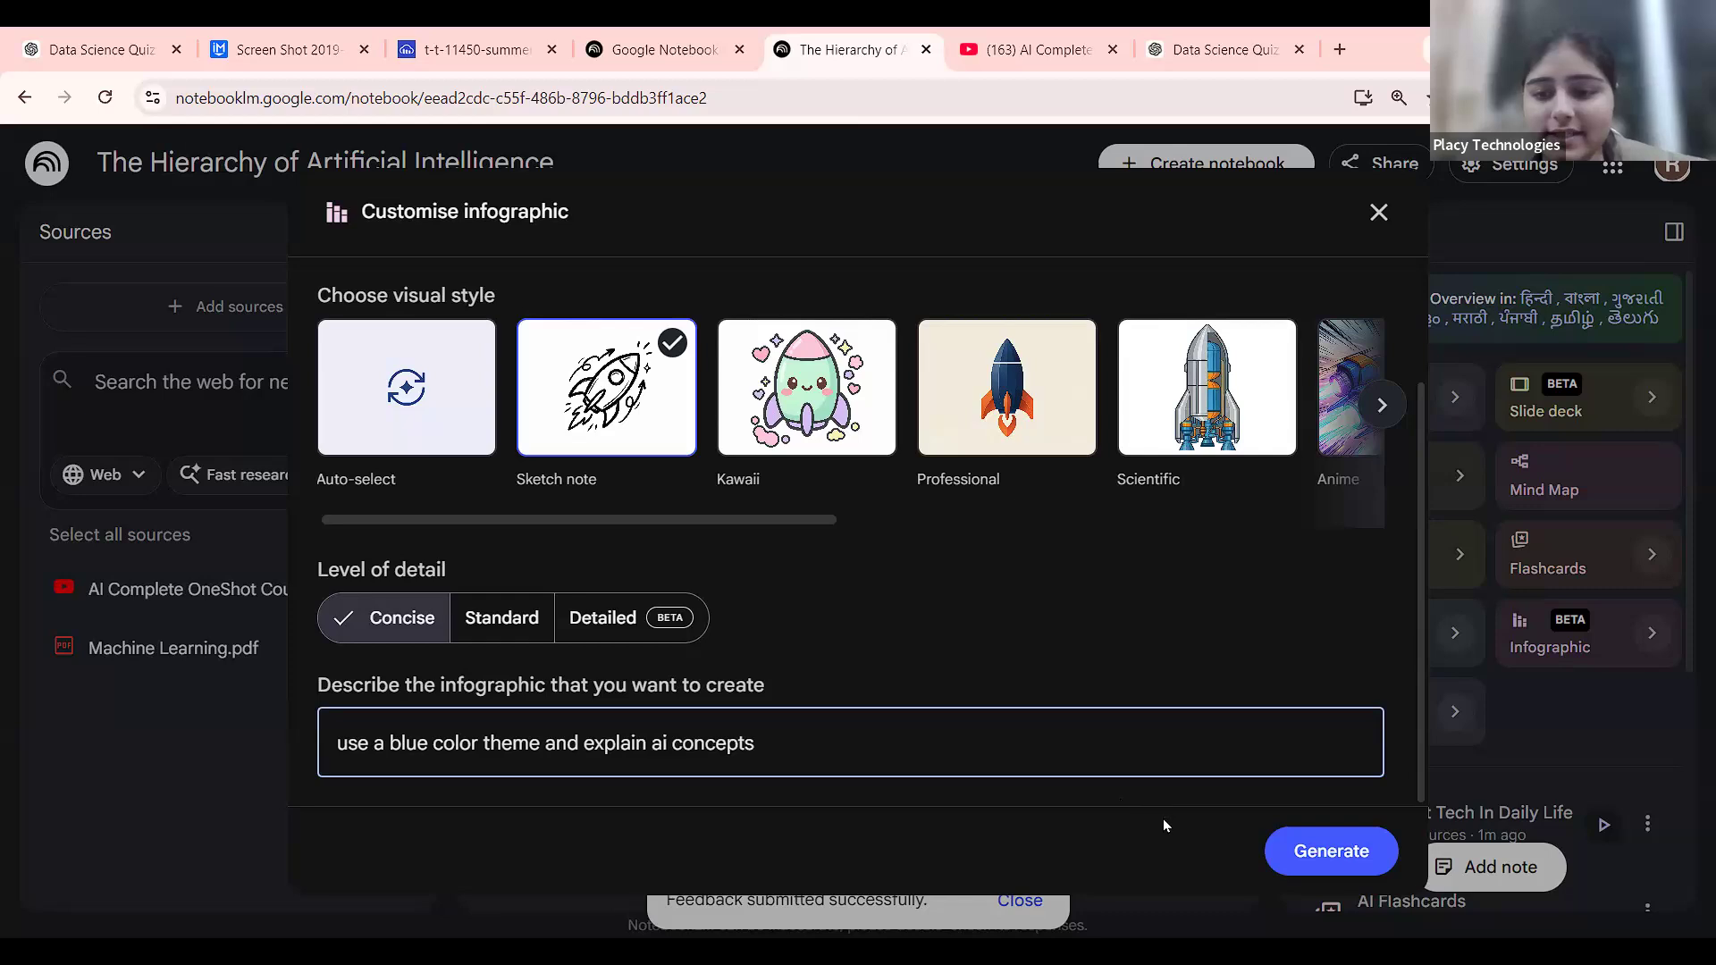
click(1330, 852)
scroll(1456, 756, down, 4)
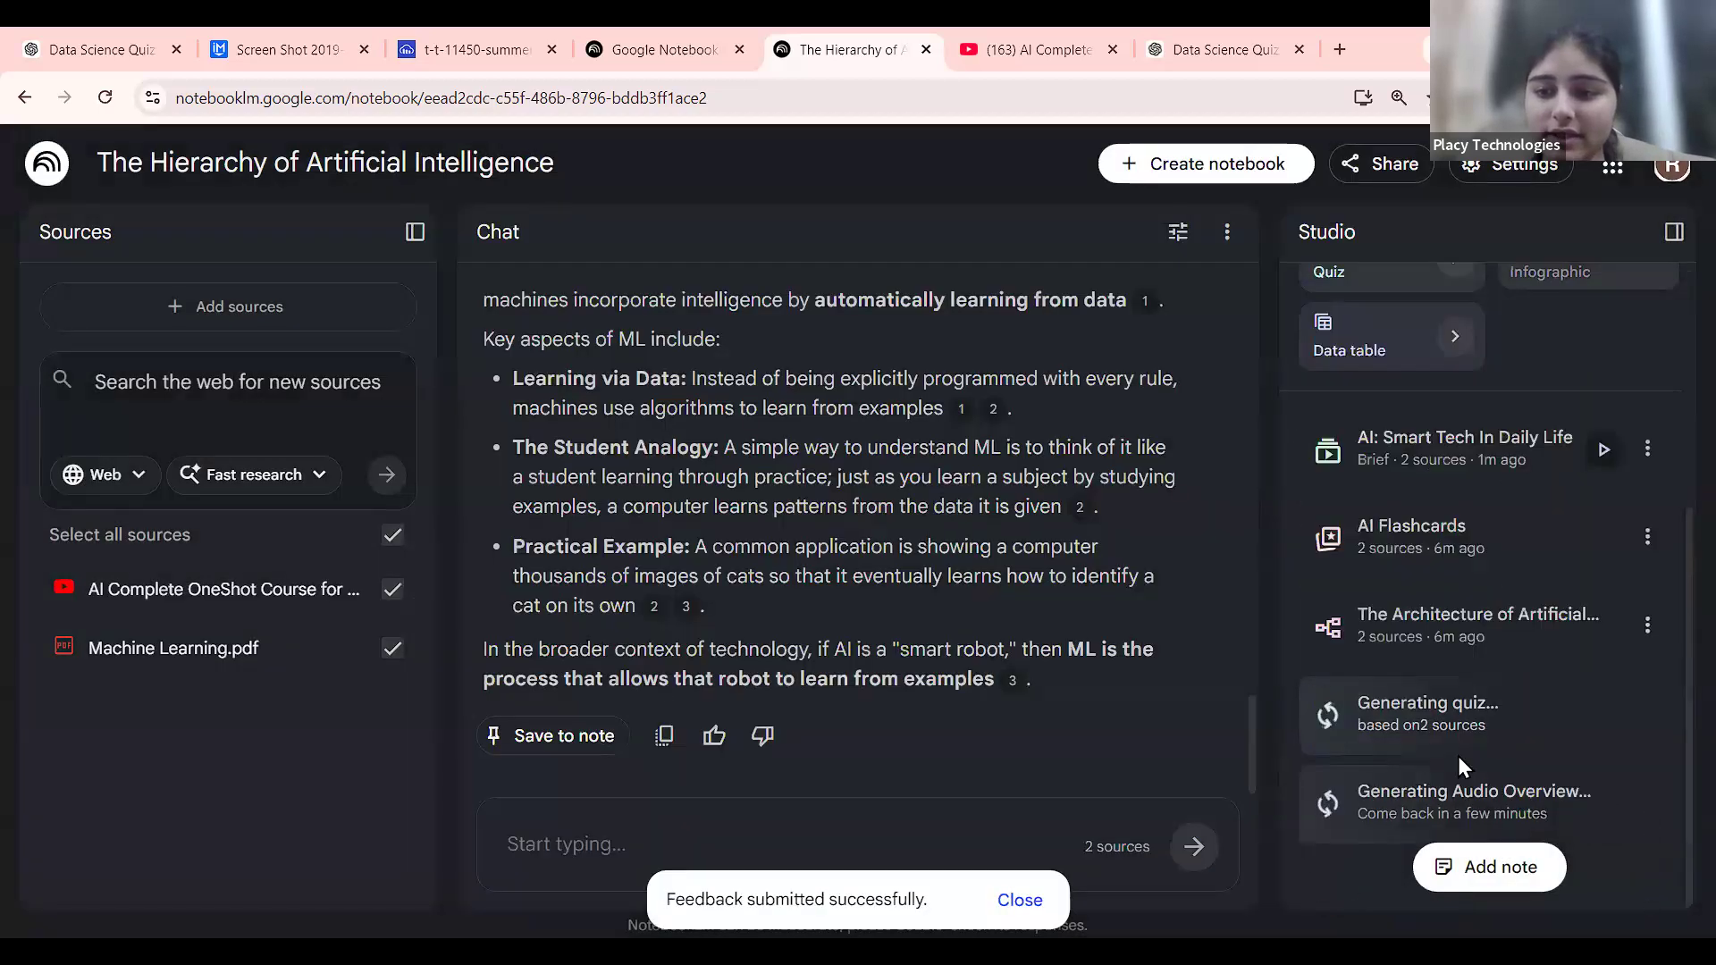
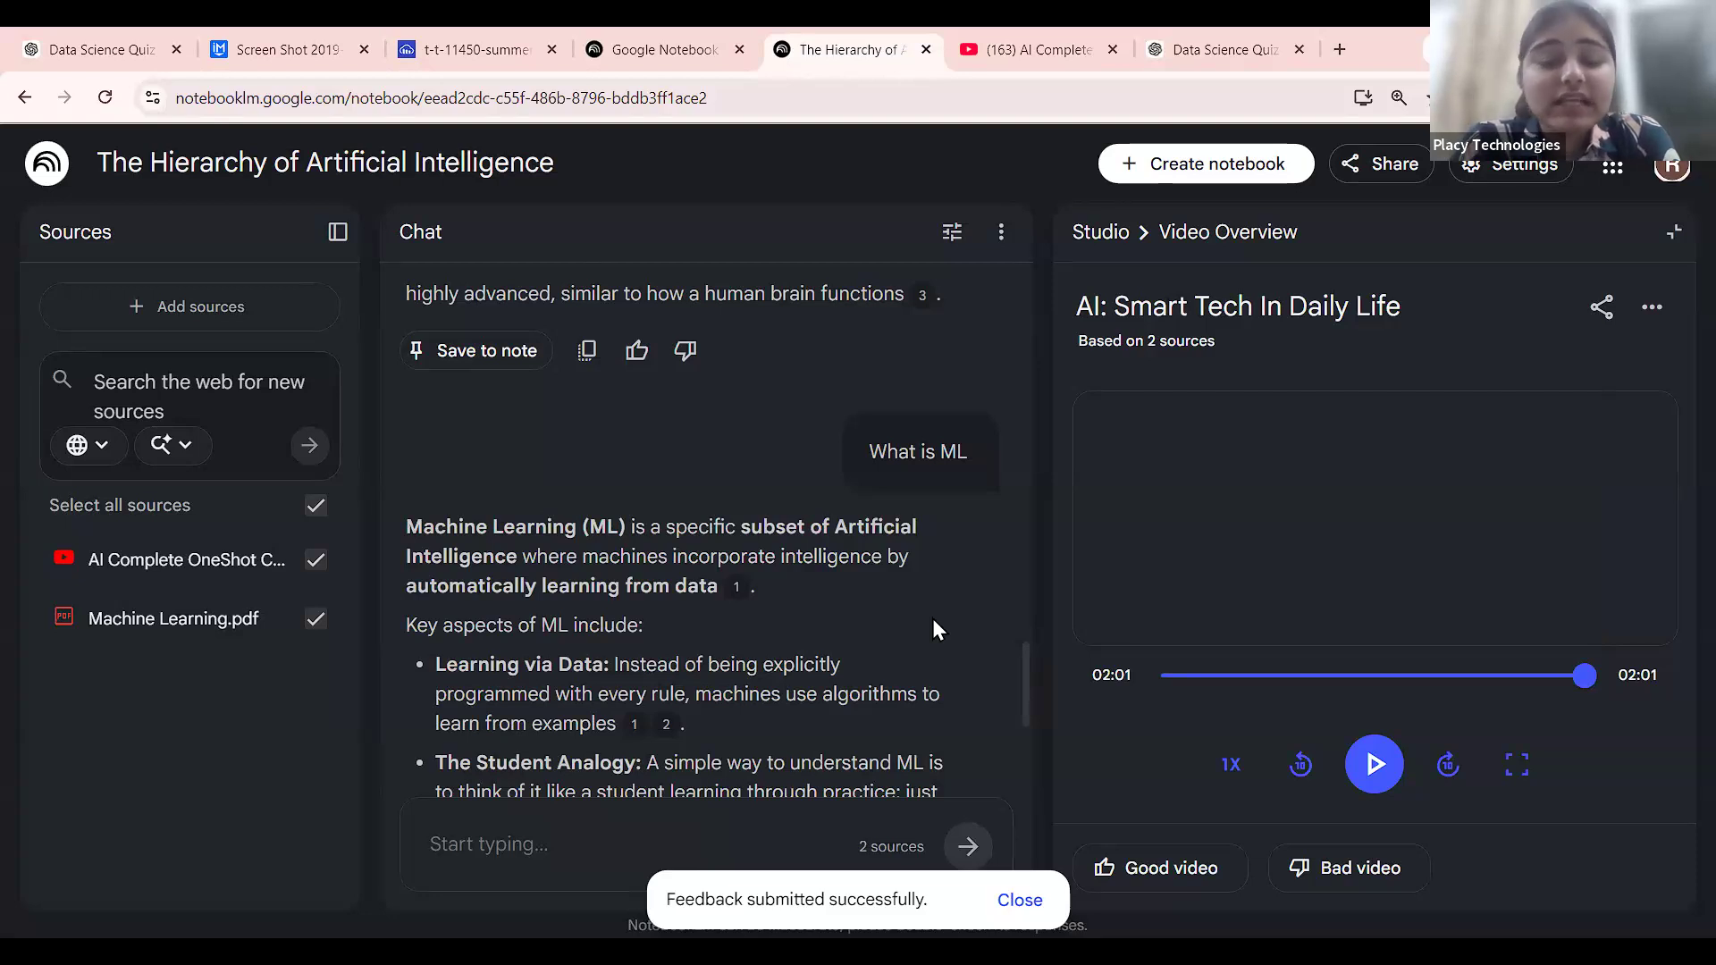
Open and dismiss the extra options of the 'AI: Smart Tech In Daily Life' video overview.
click(1651, 307)
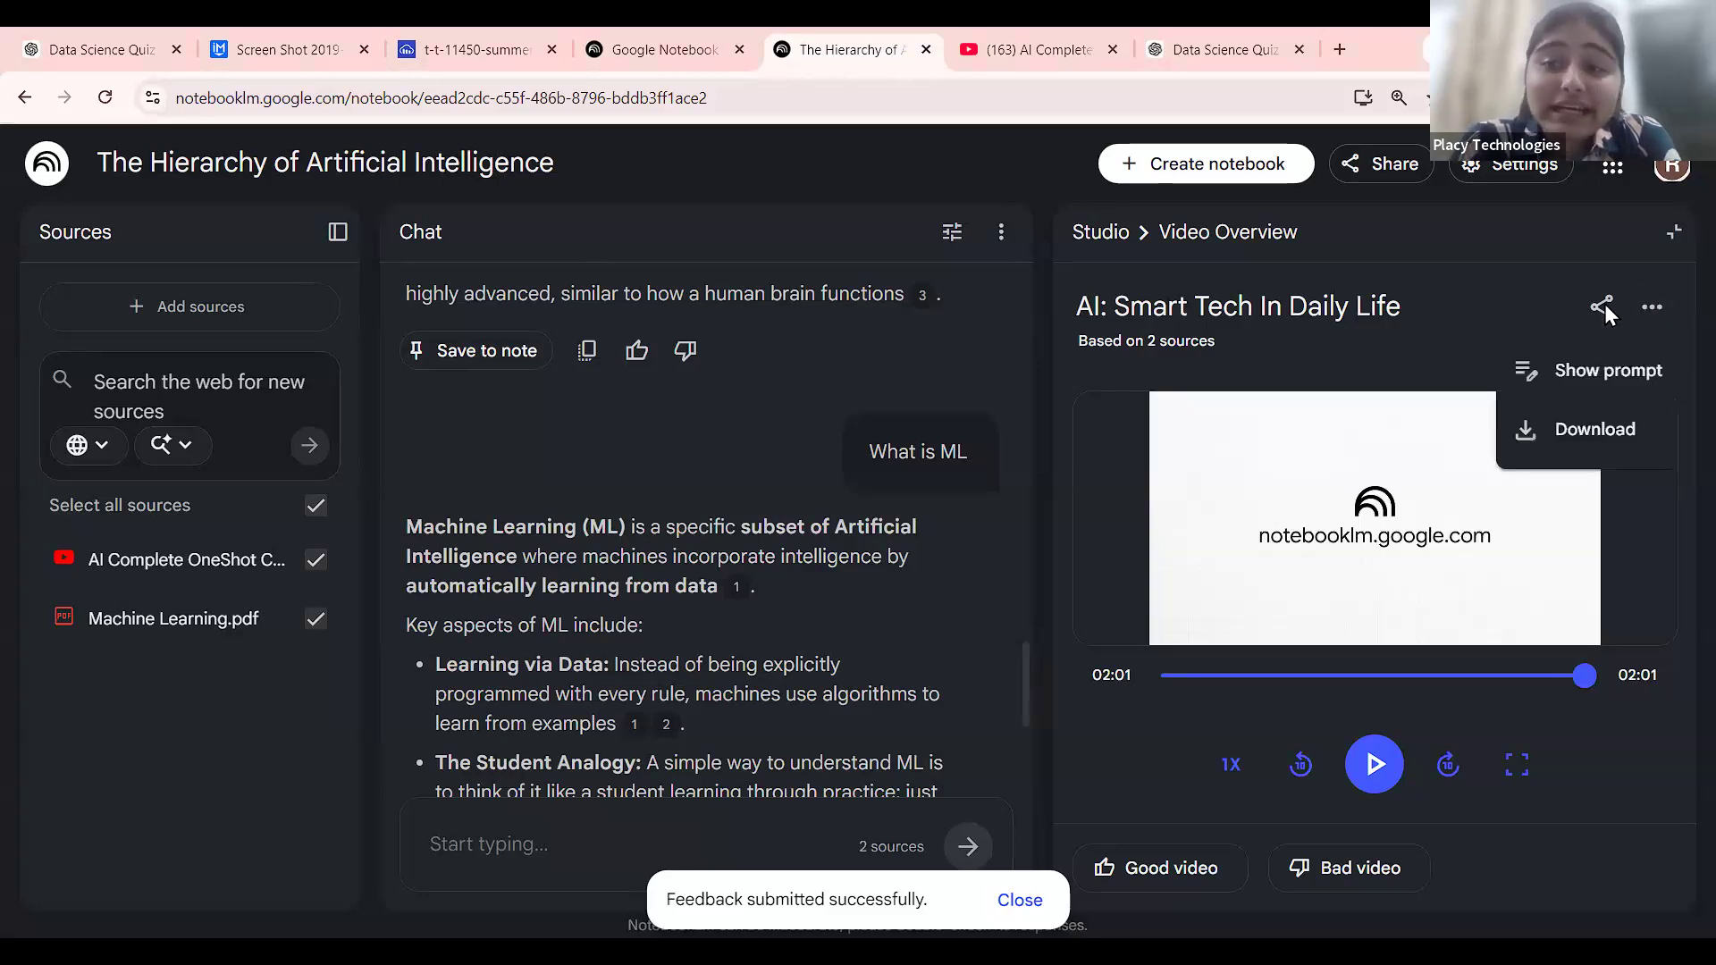
click(1601, 309)
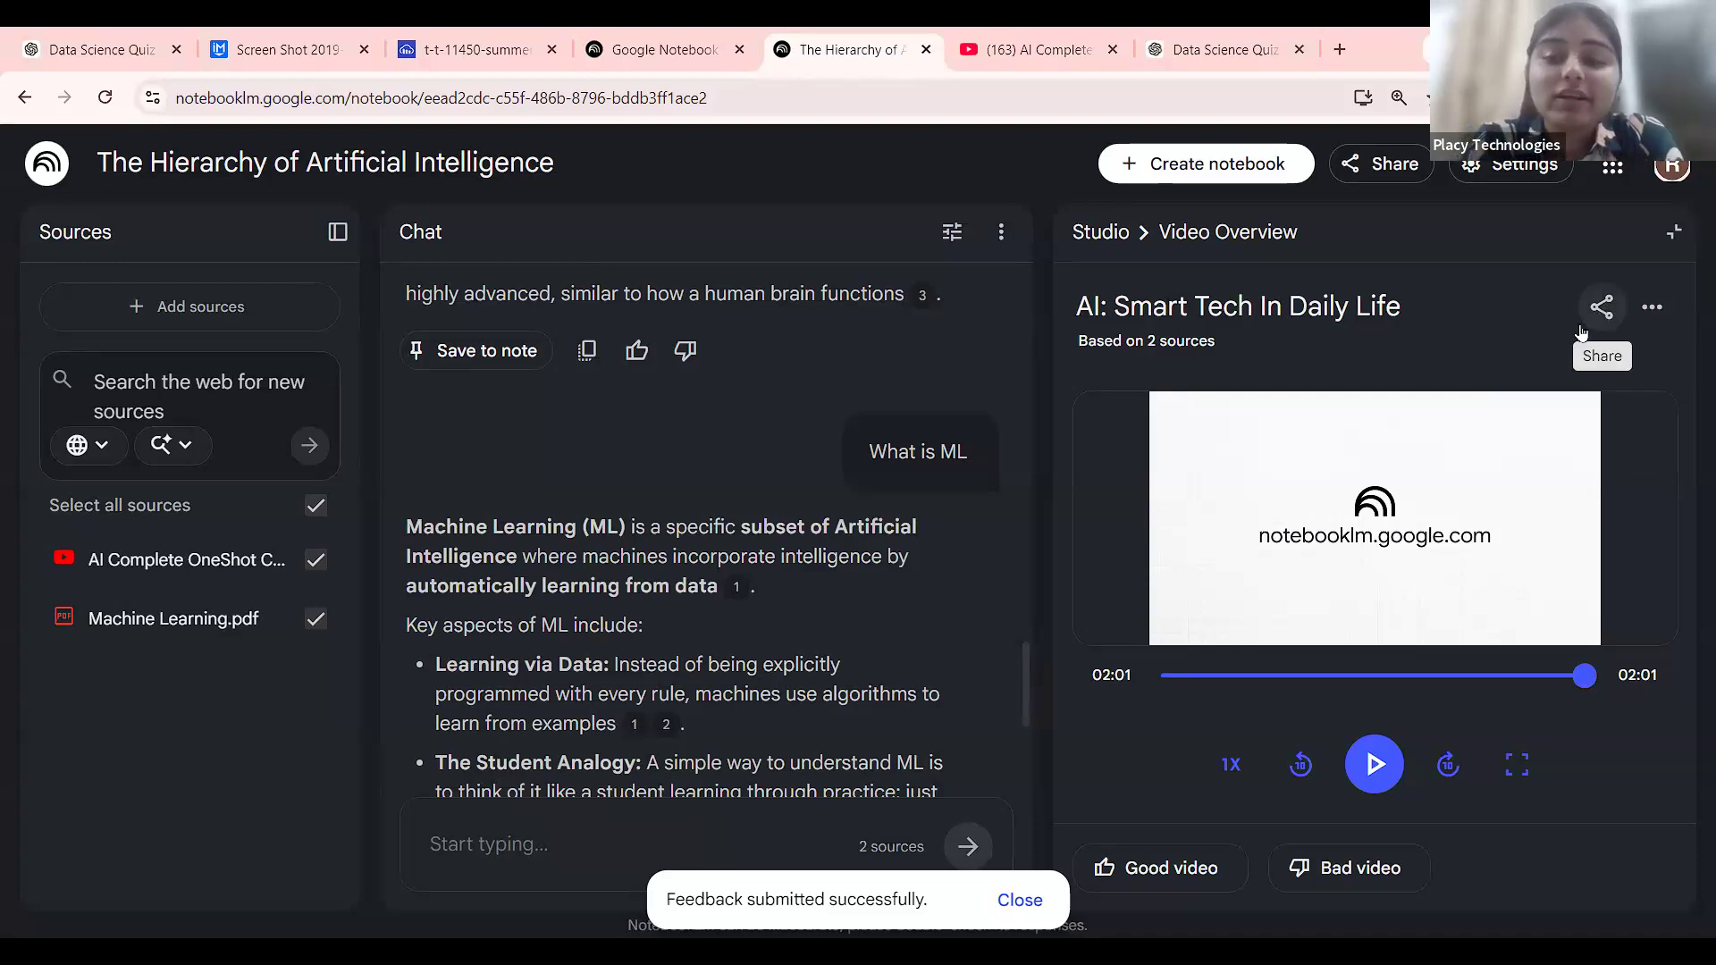
Set notebook access to Anyone with a link and copy the Video Overview link.
click(1602, 307)
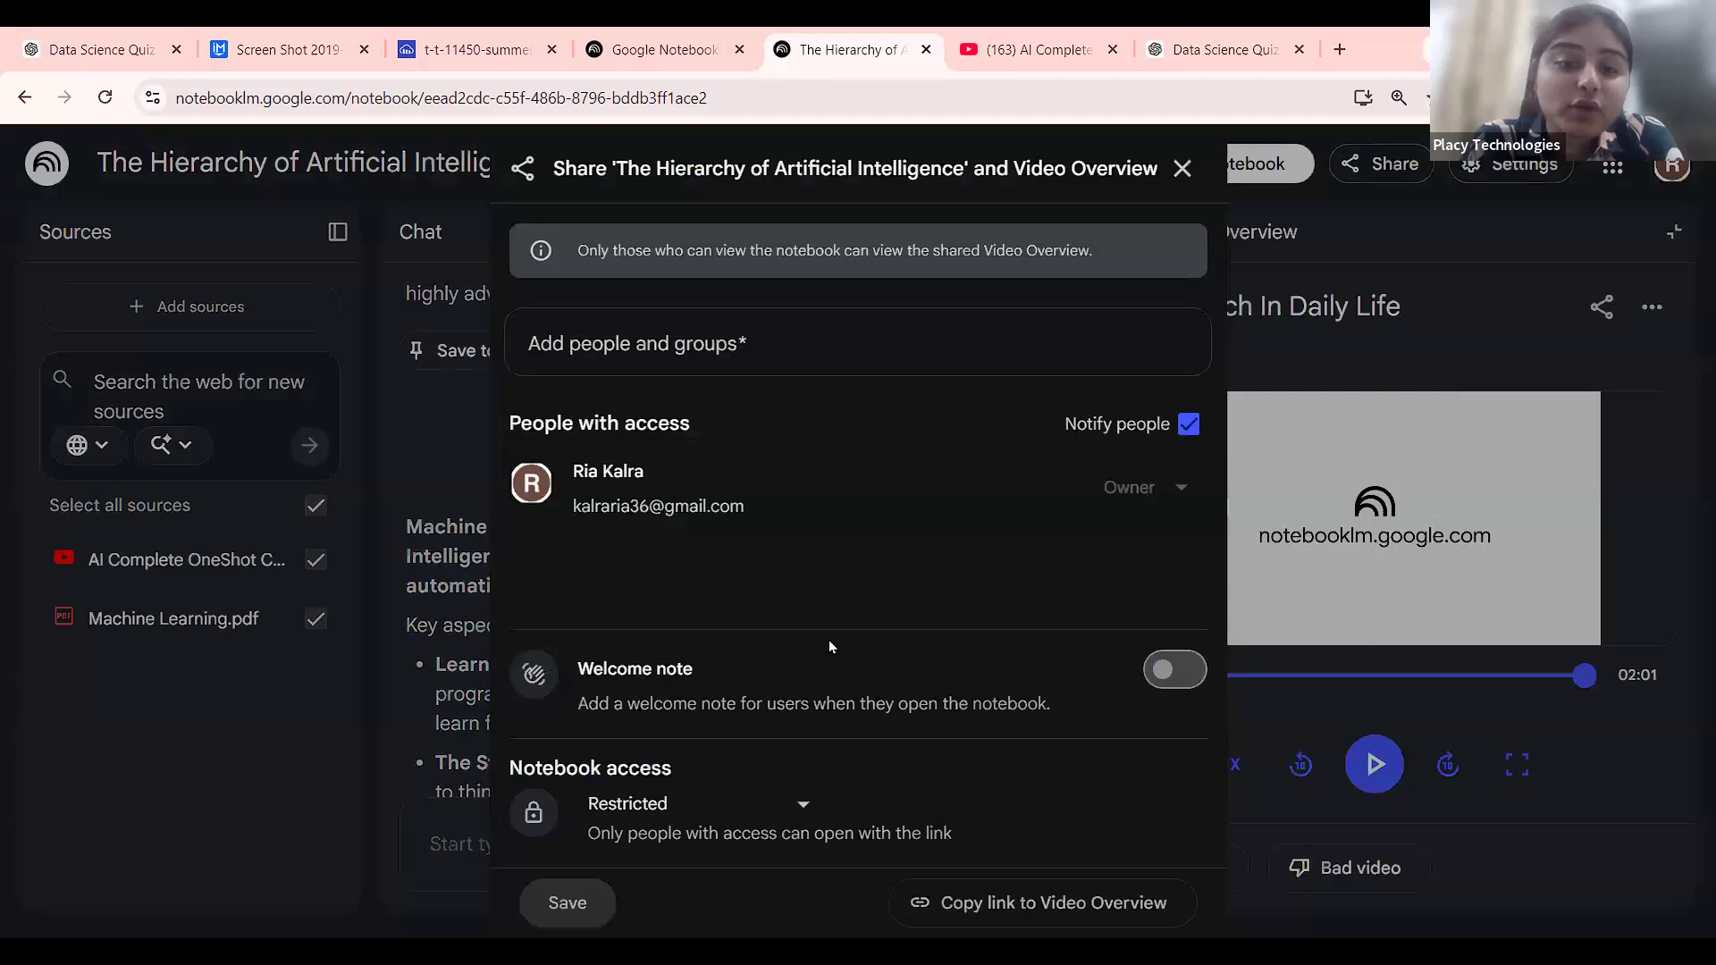
click(632, 804)
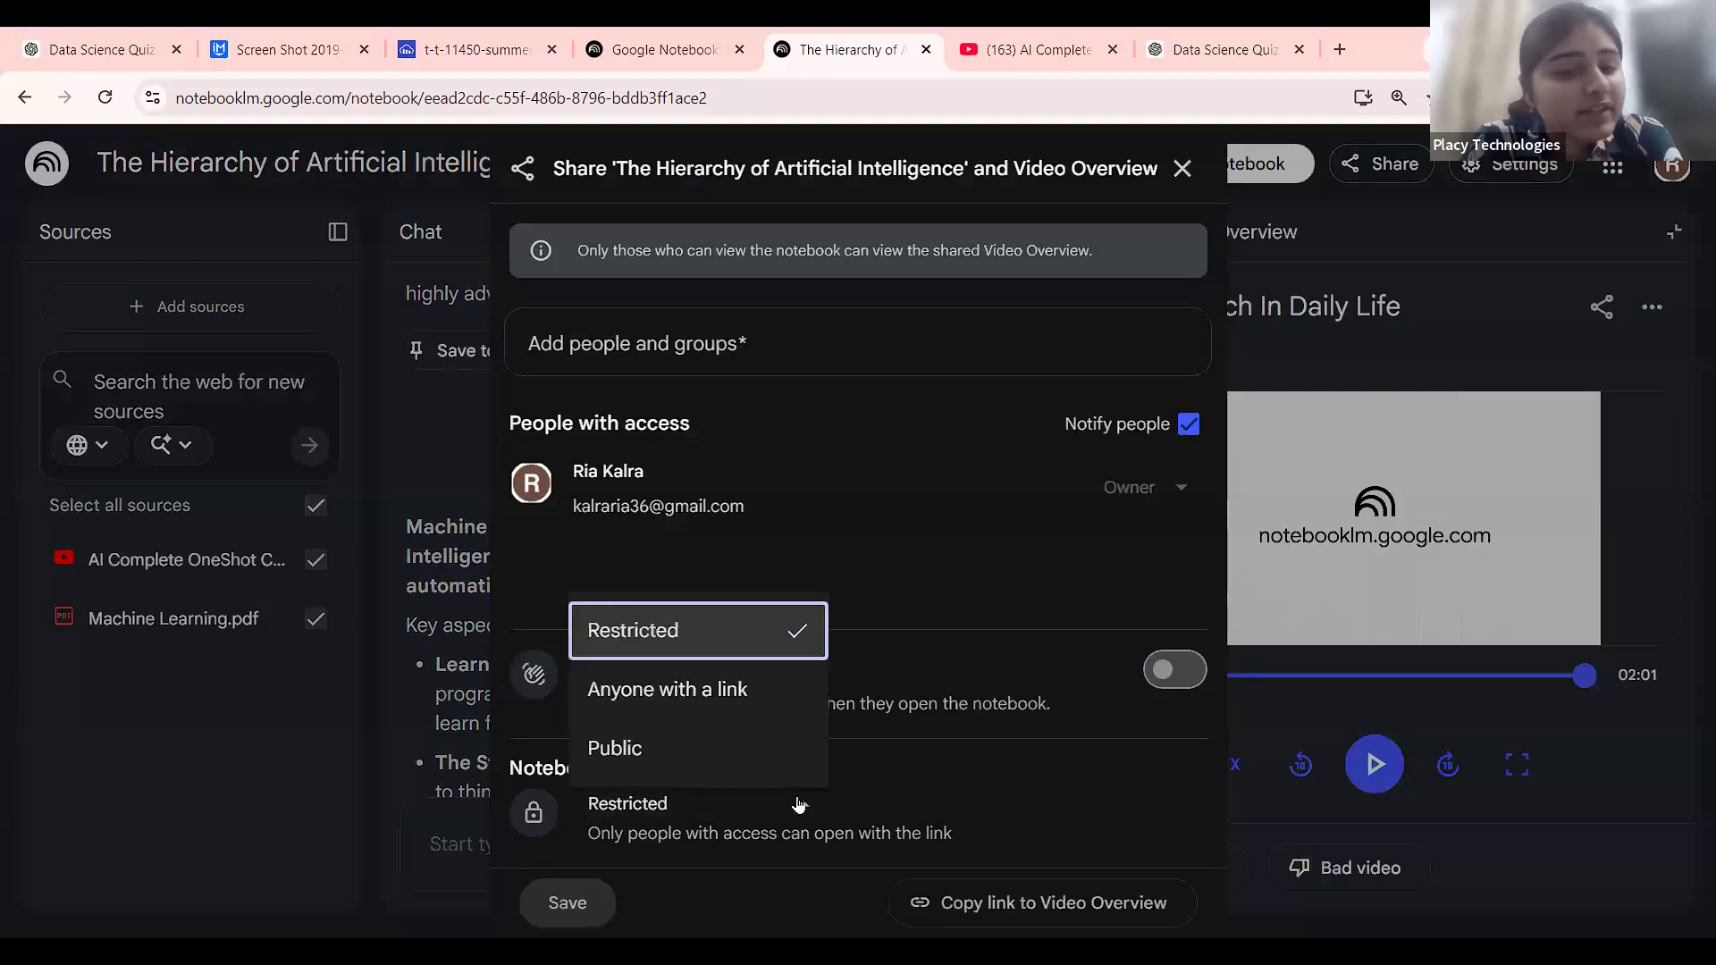
click(745, 706)
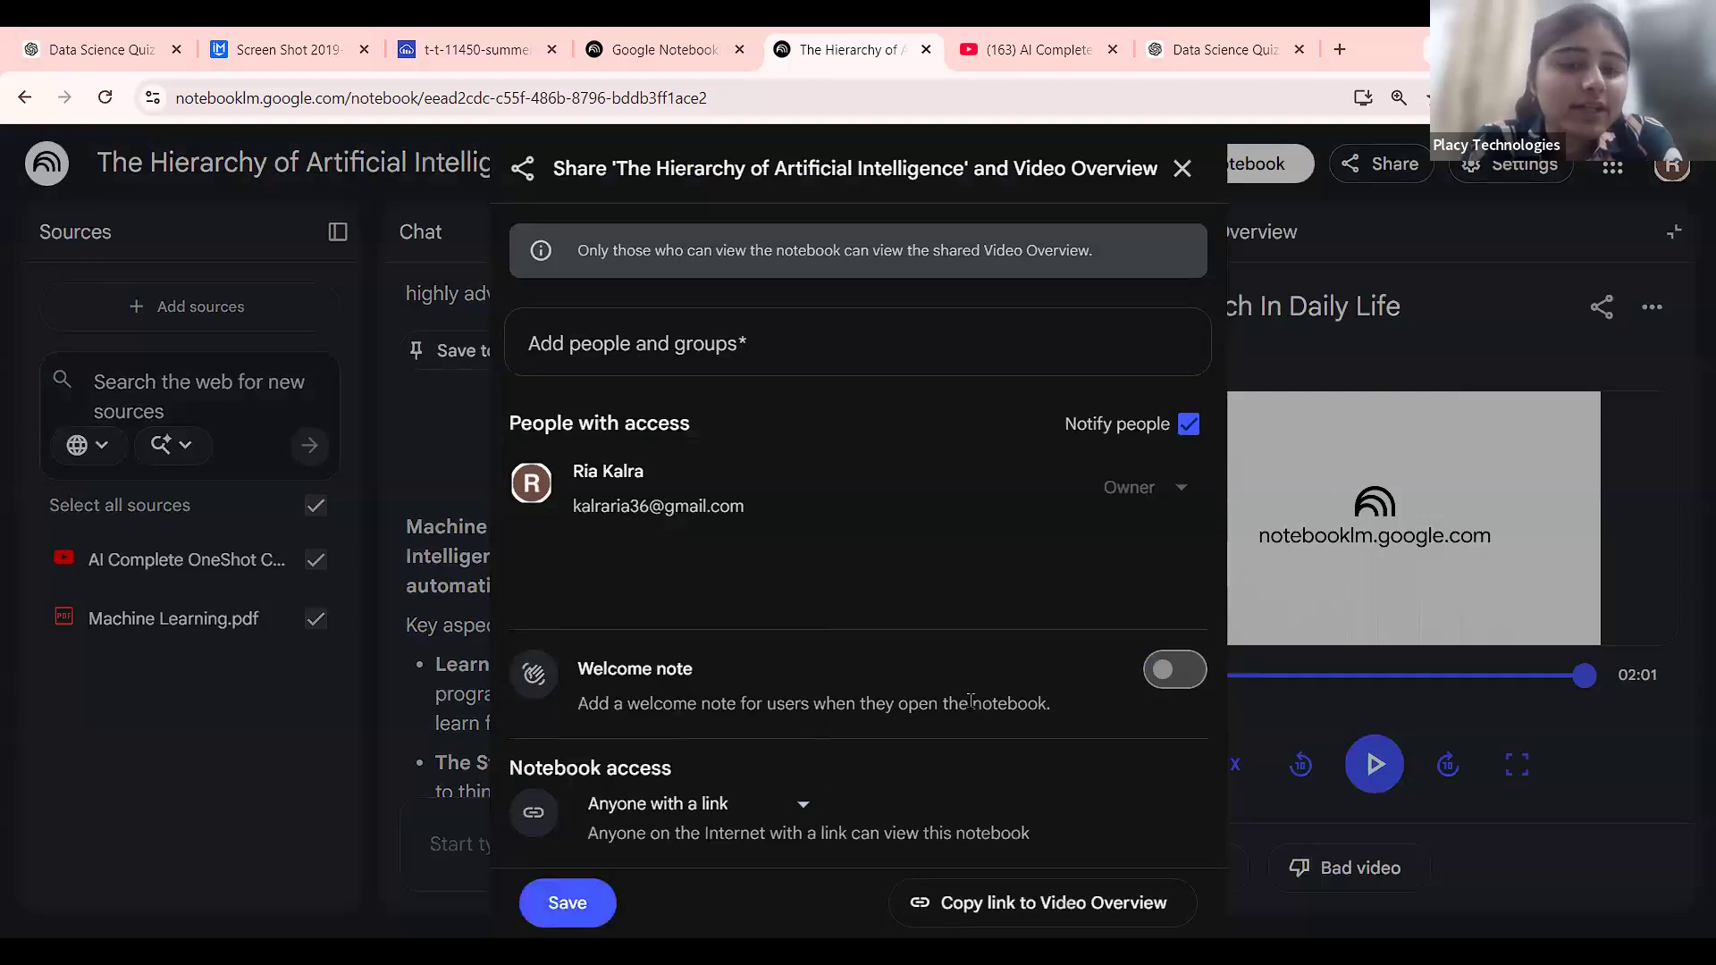
click(1045, 901)
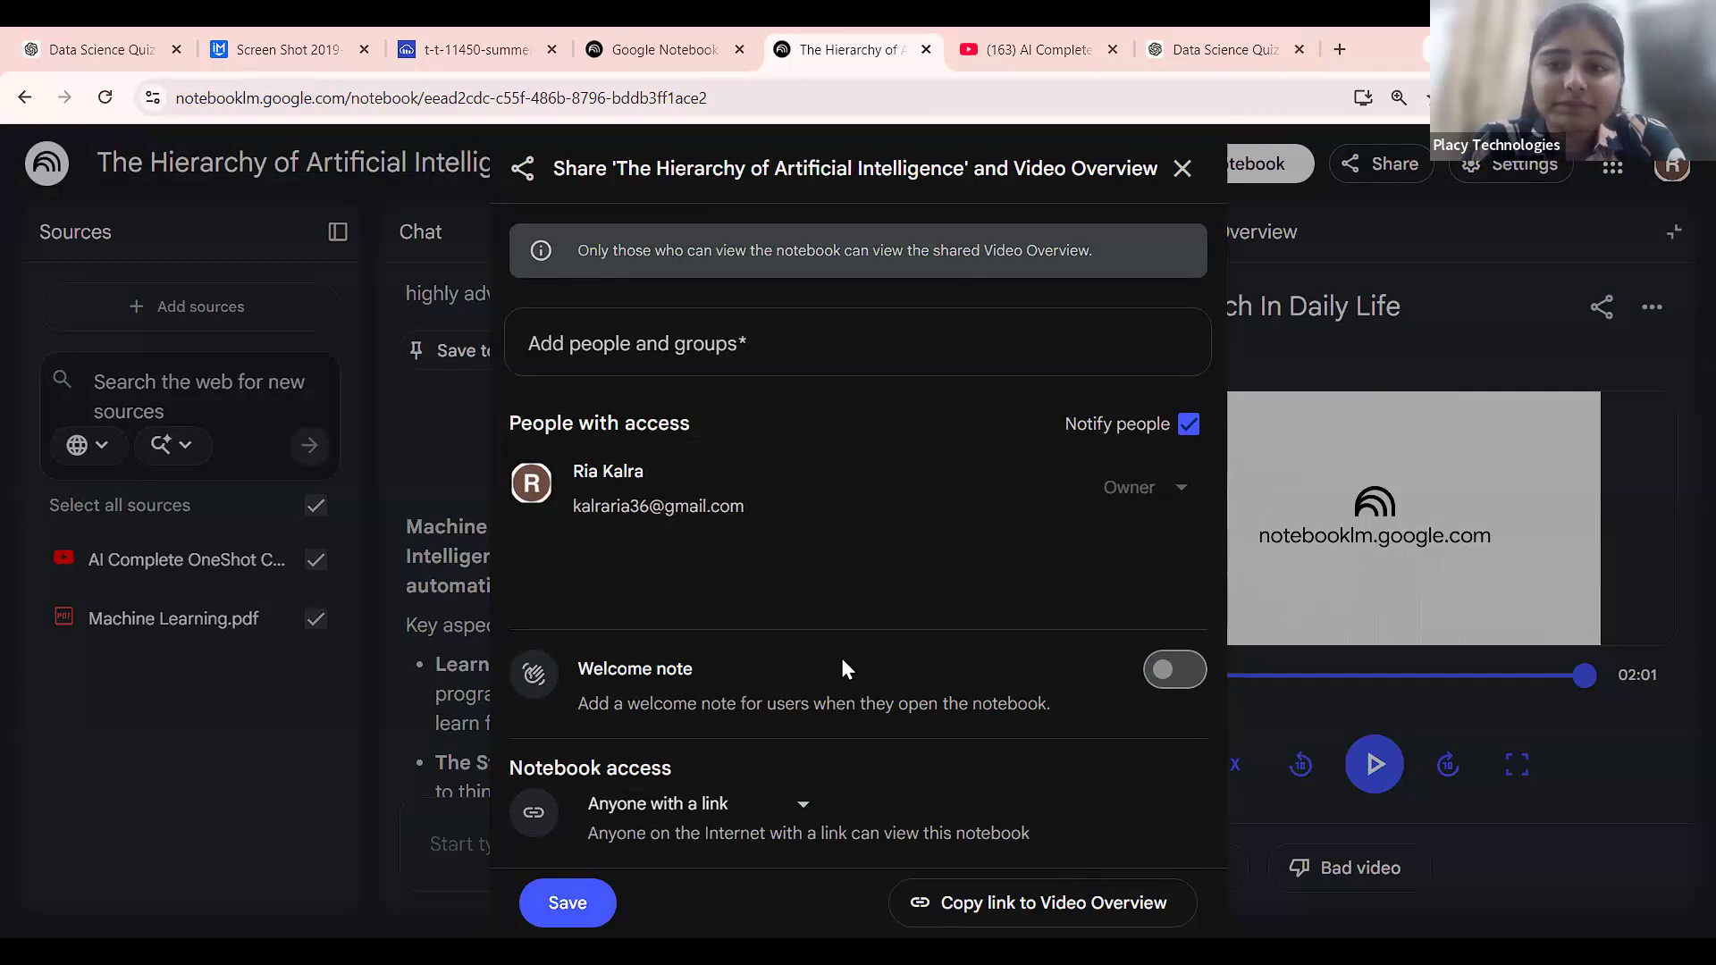
click(1311, 574)
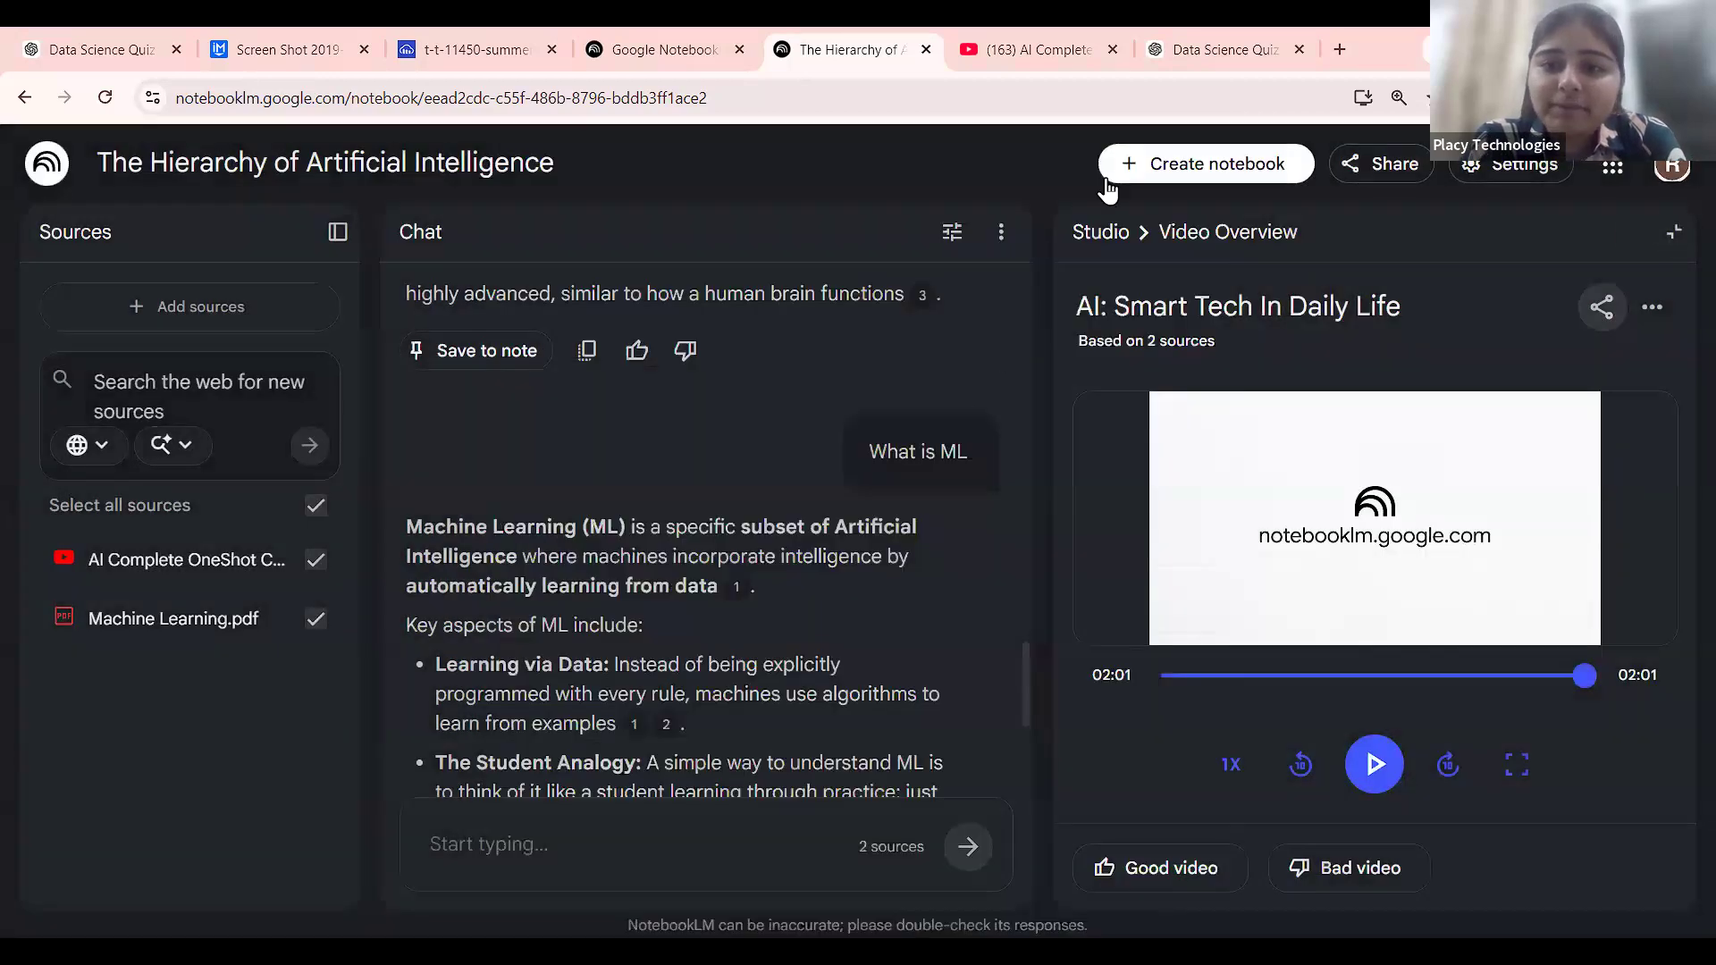
Return to the Studio list, browse its outputs, and open the 'AI Unpacked: Layers of Intelligence' infographic.
click(1103, 232)
scroll(1353, 593, down, 2)
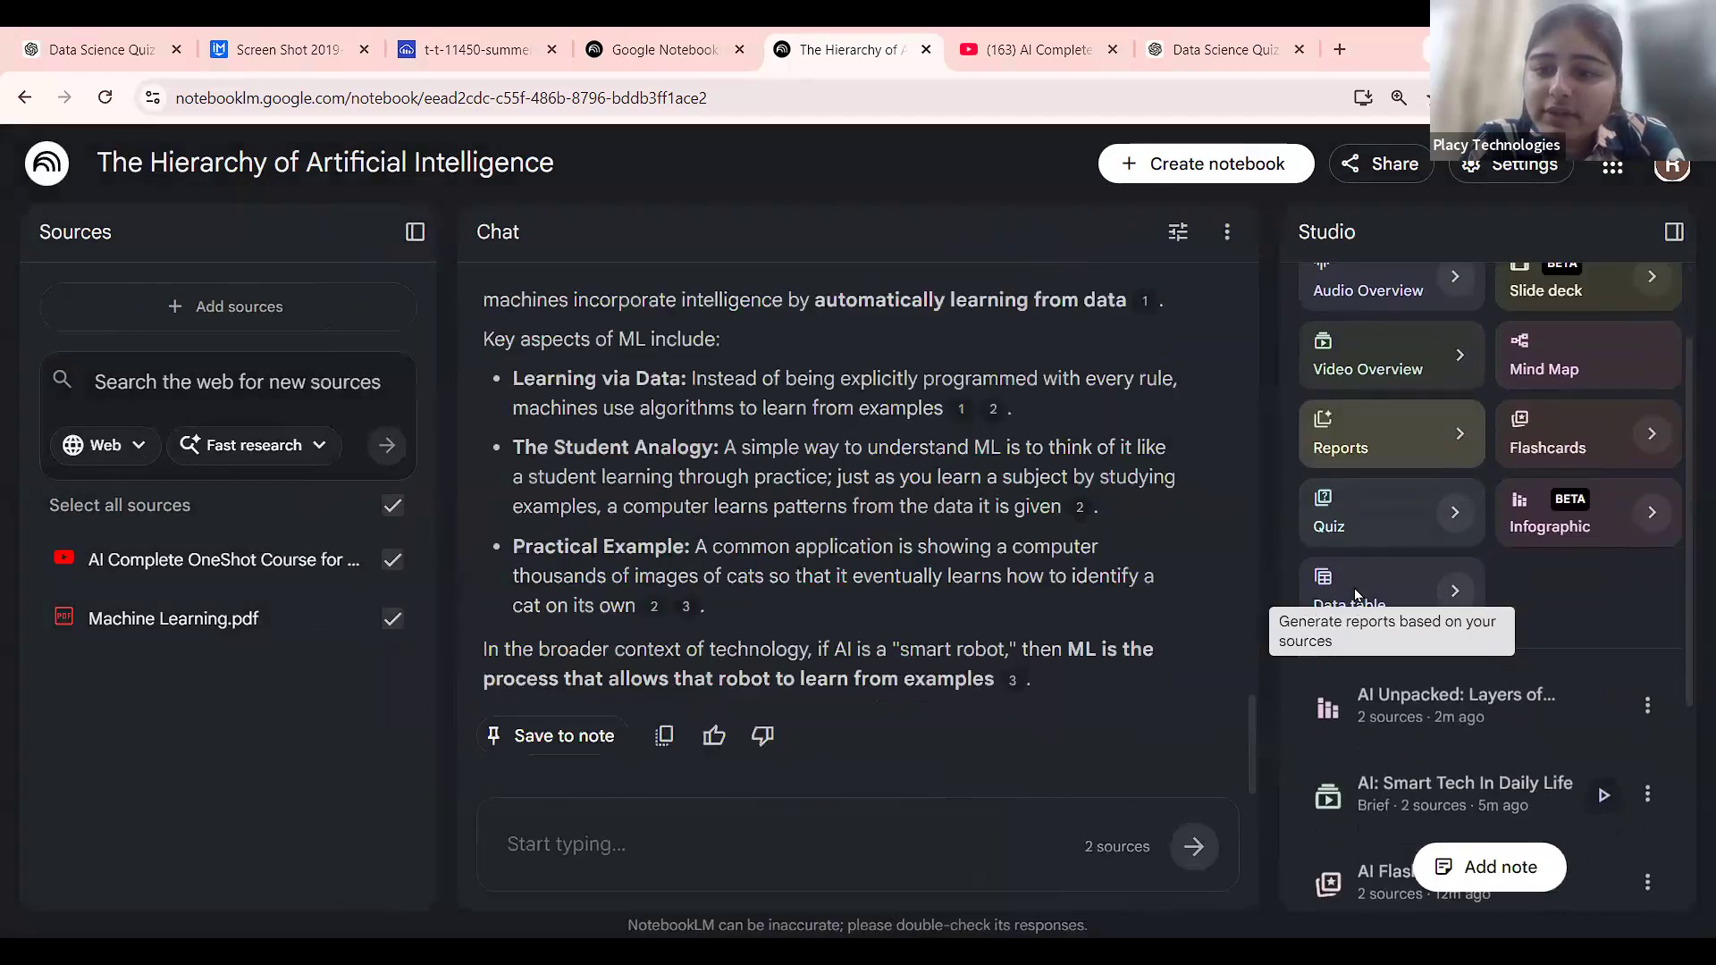
scroll(1602, 613, down, 1)
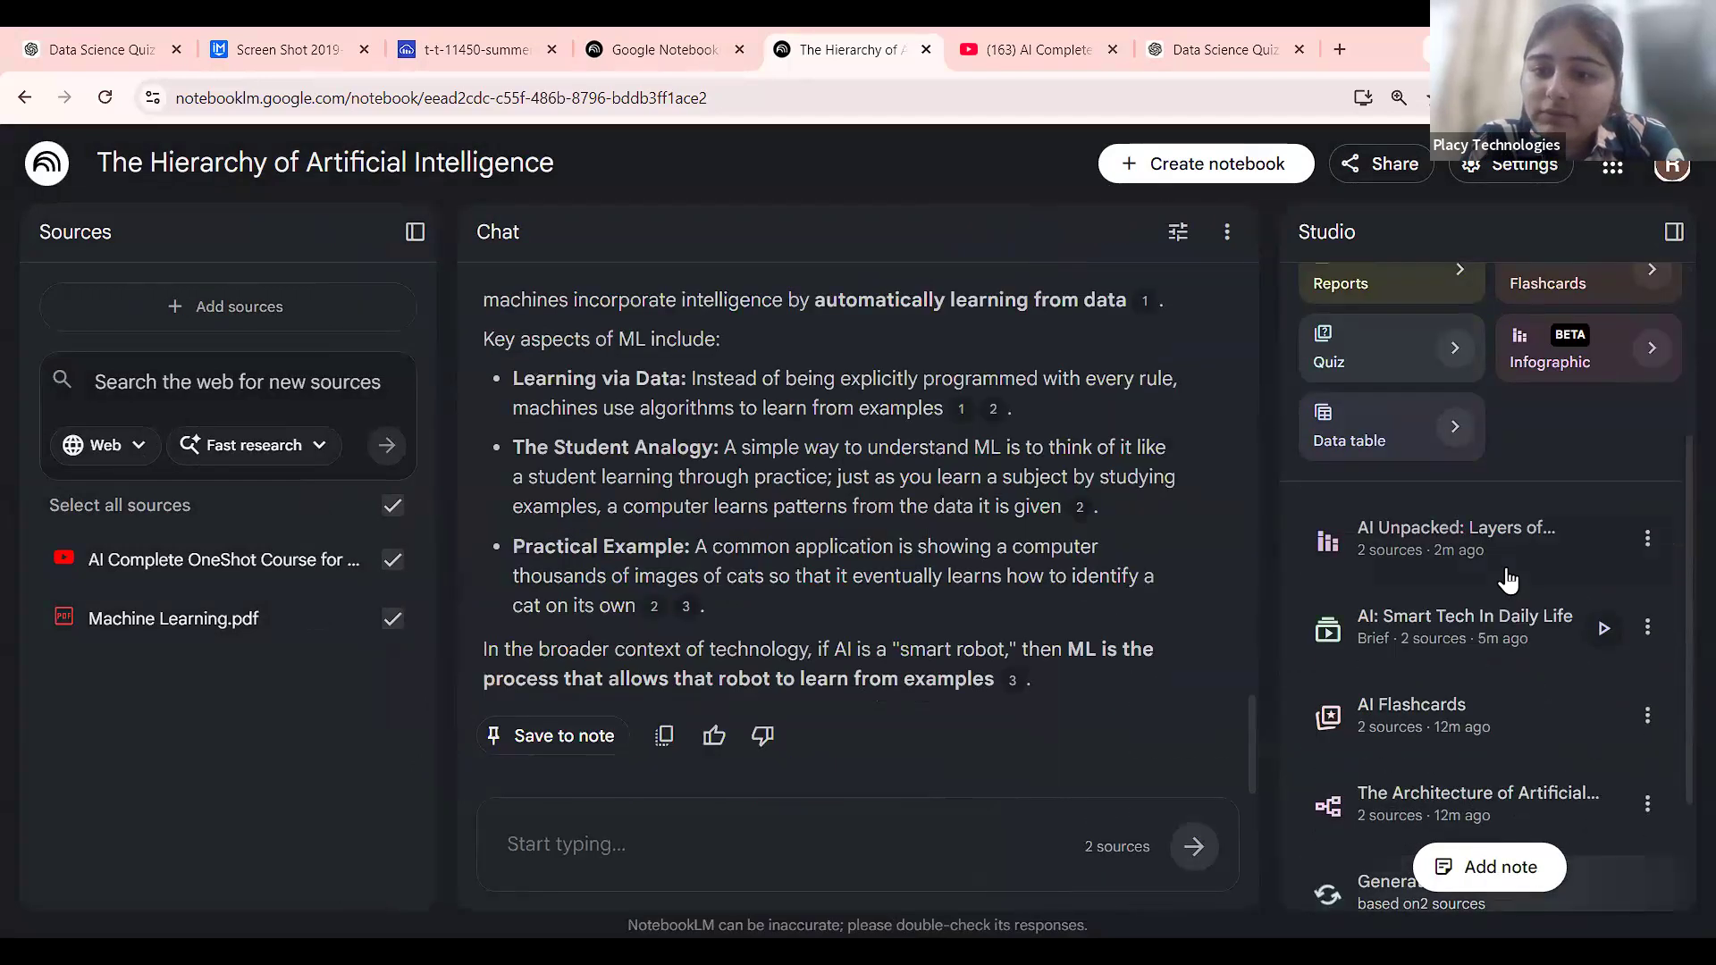
scroll(1509, 580, up, 2)
scroll(1508, 581, down, 2)
scroll(1589, 534, down, 1)
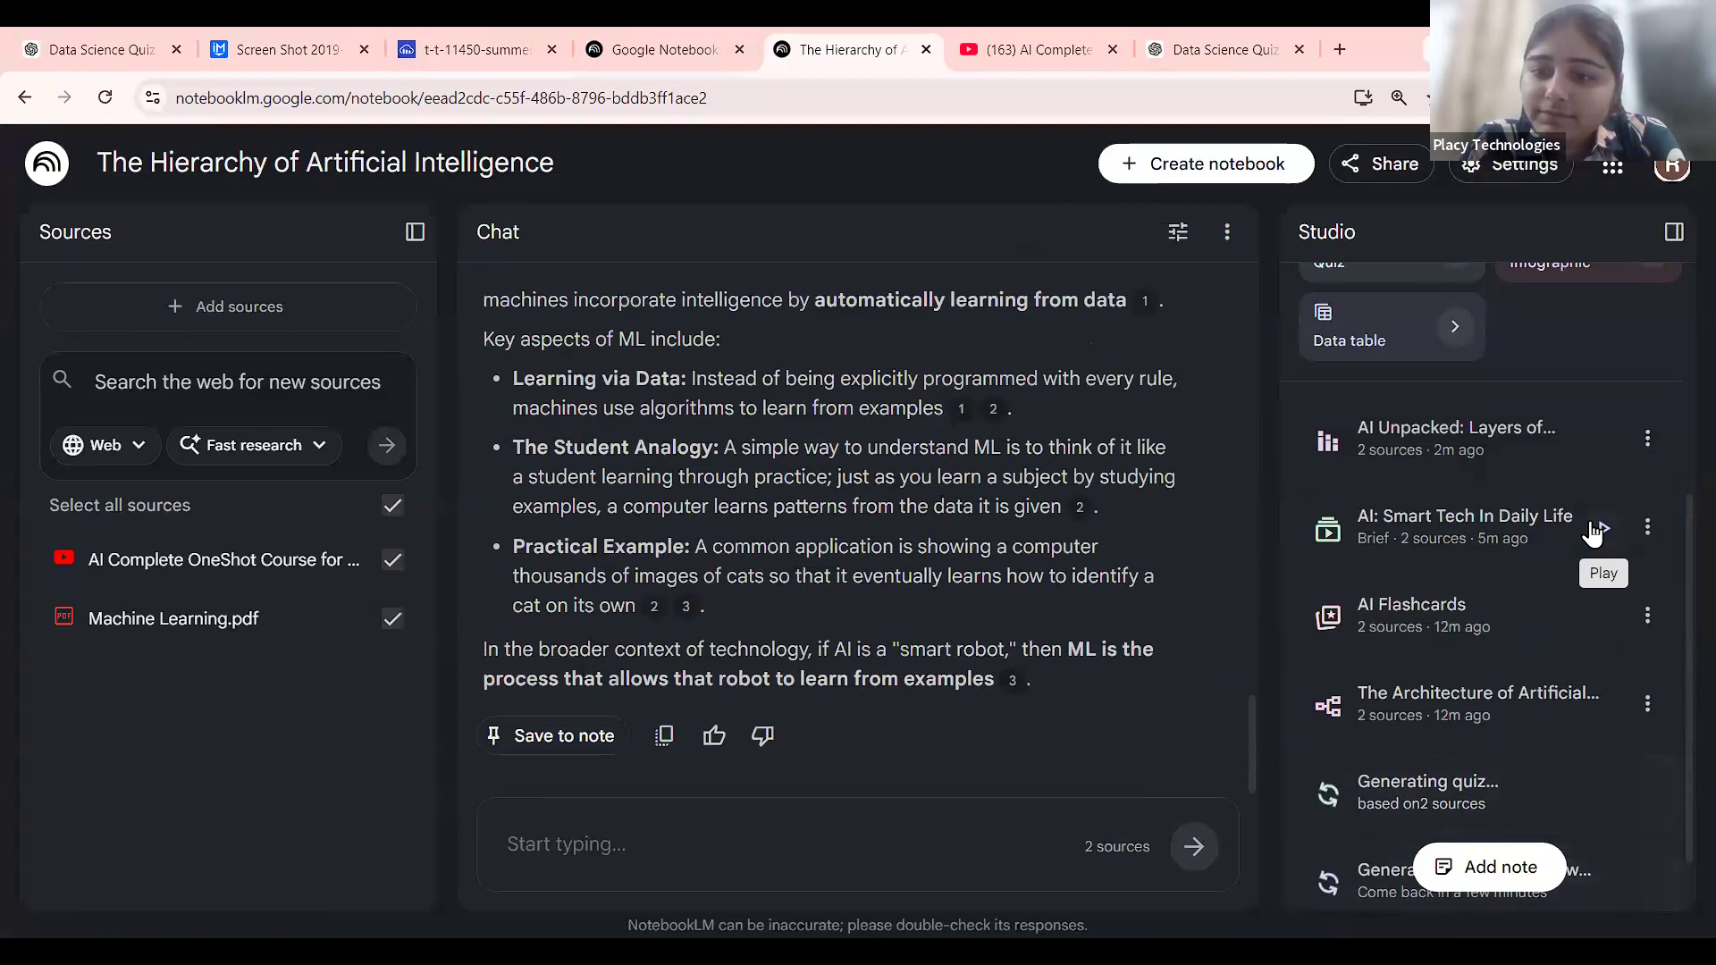
scroll(1555, 626, down, 1)
scroll(1566, 701, down, 1)
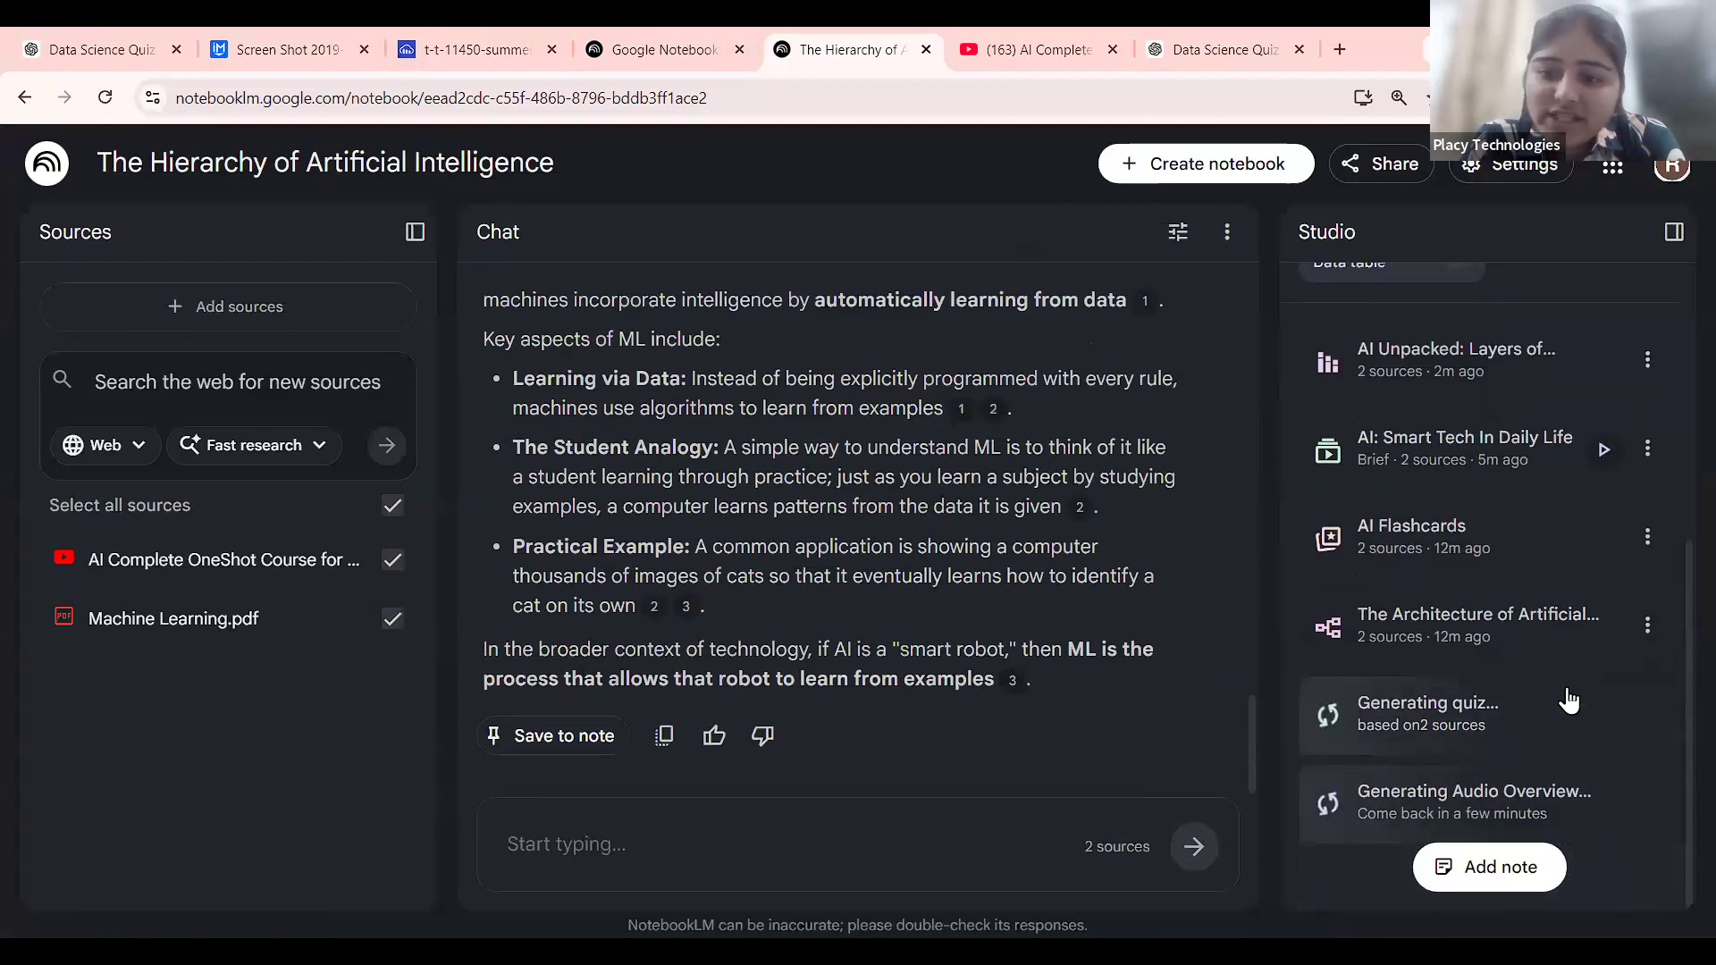
scroll(1570, 764, up, 3)
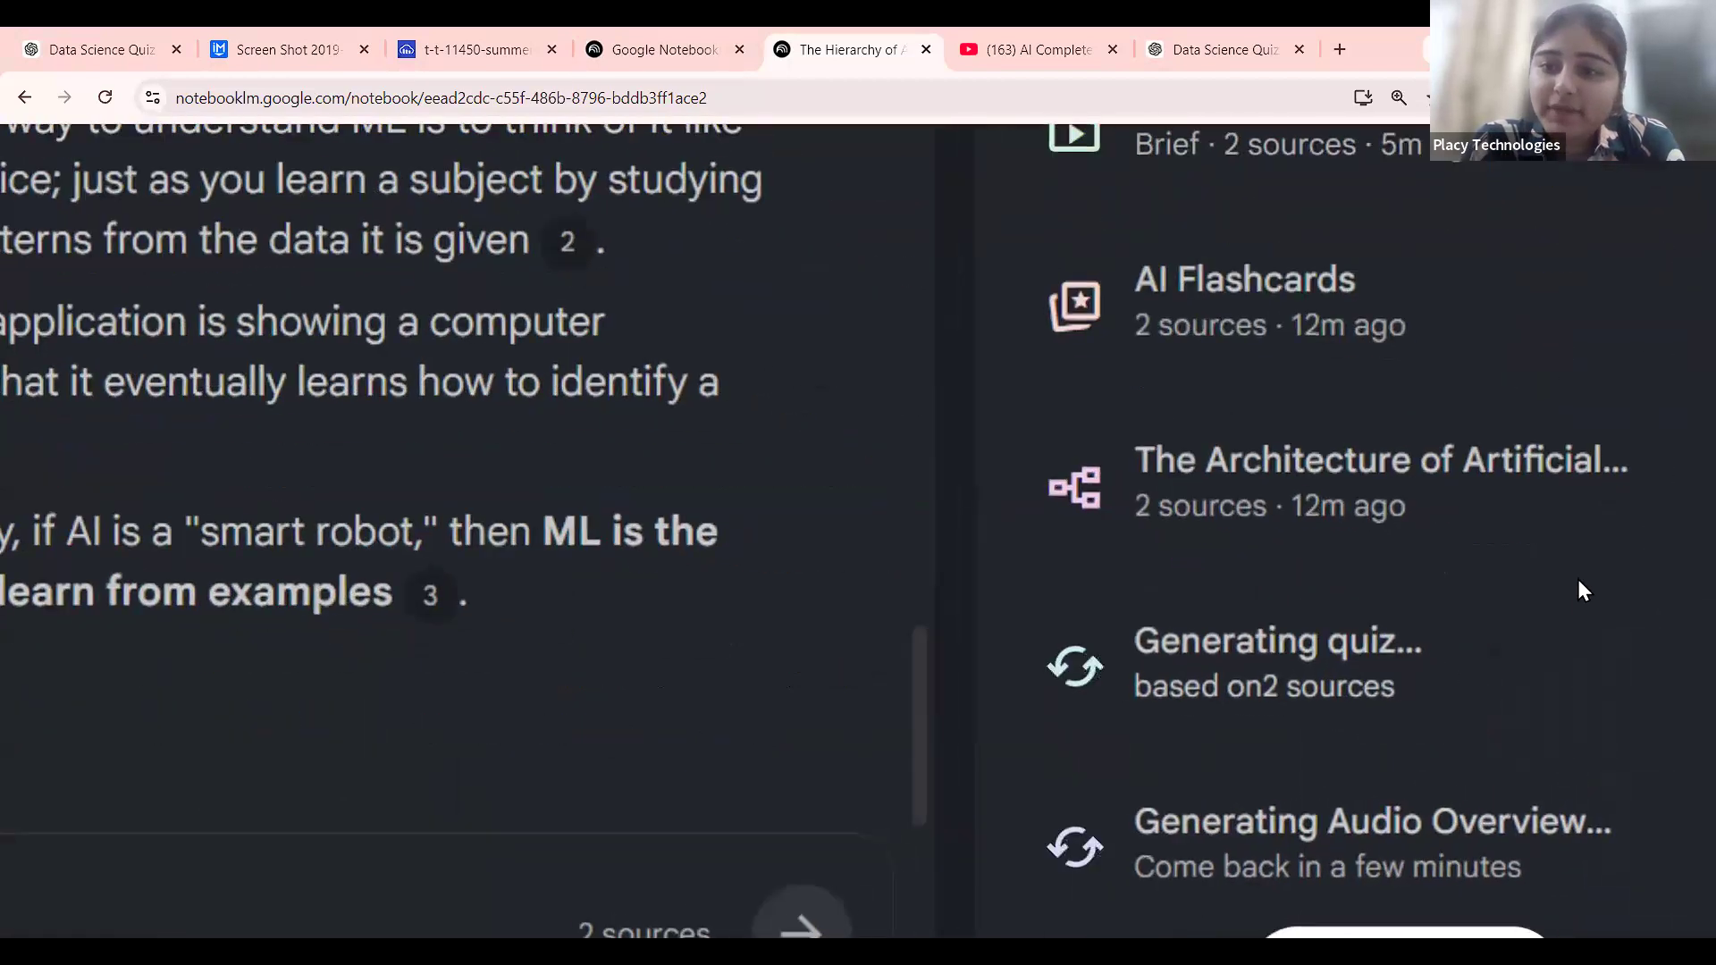
scroll(1555, 375, down, 3)
scroll(1535, 447, up, 1)
scroll(1539, 438, down, 1)
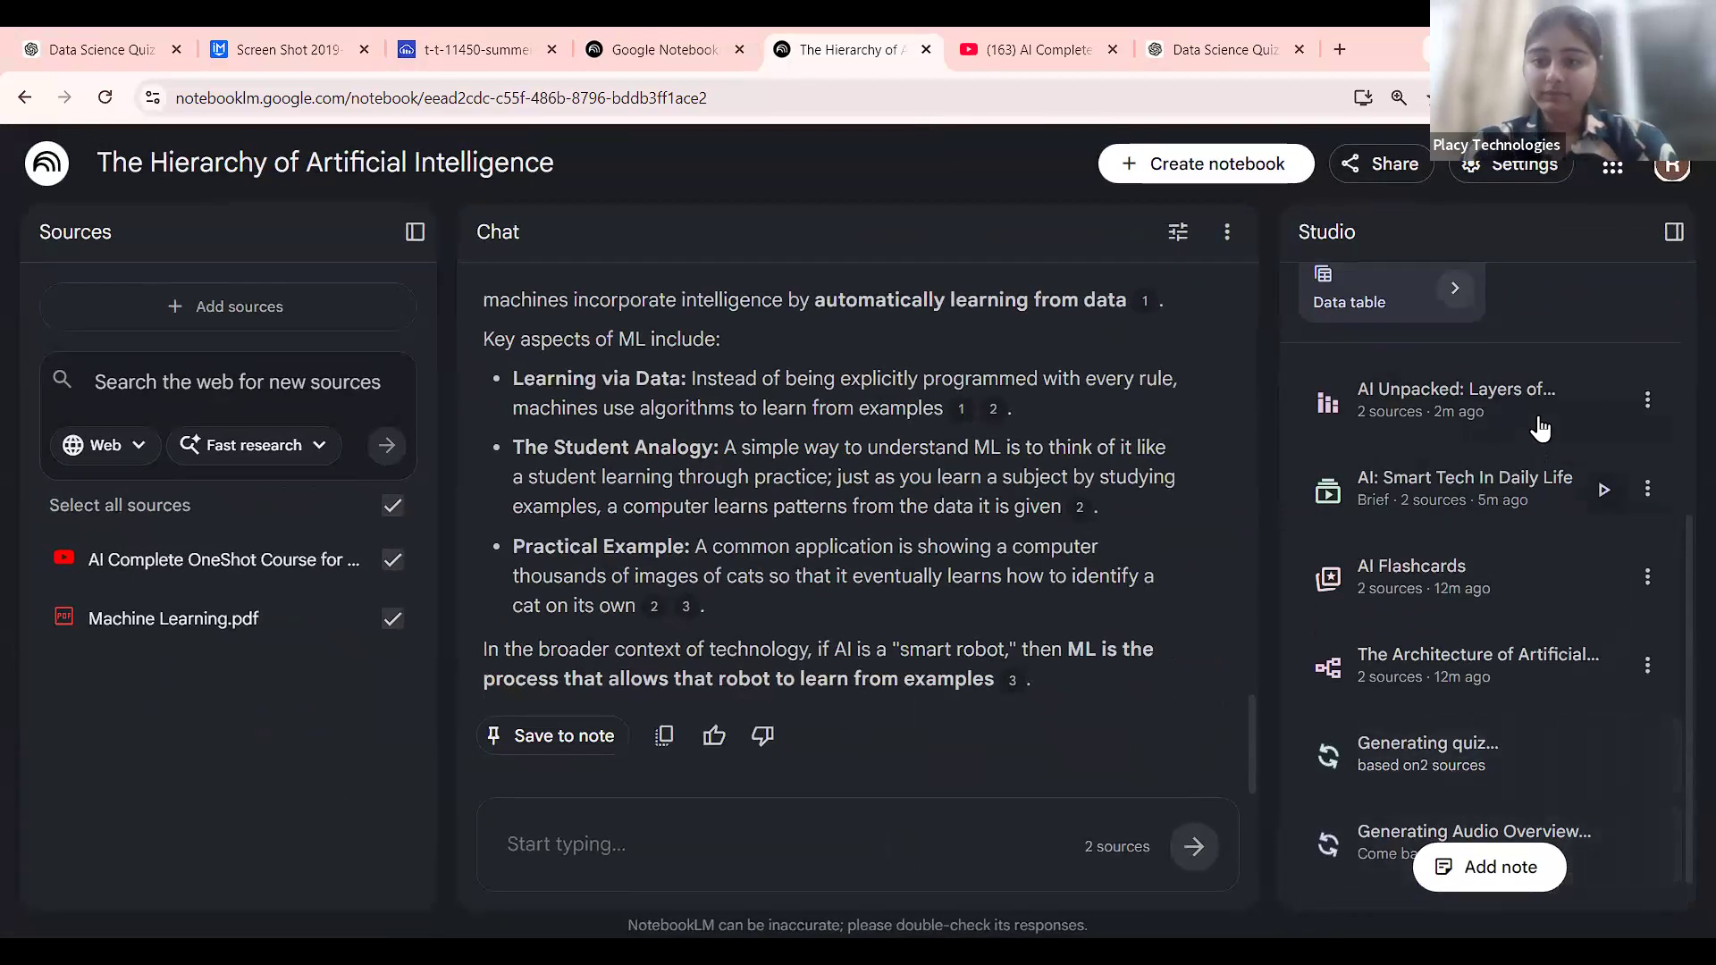
click(1539, 421)
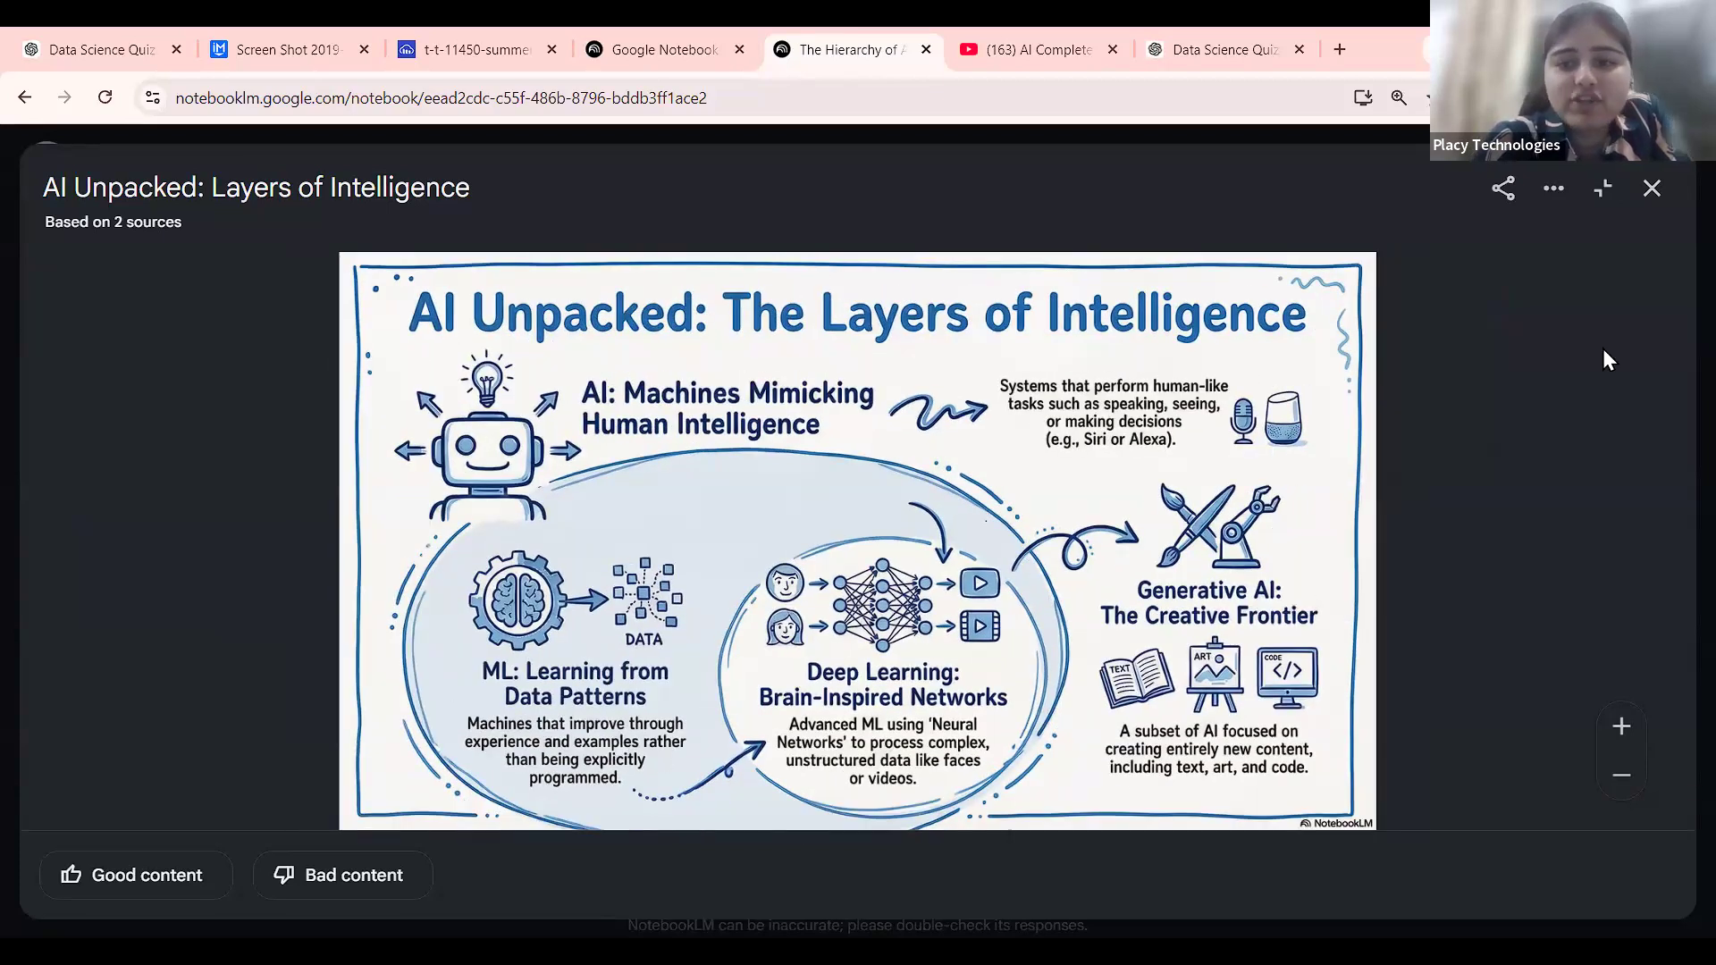
Set the infographic's notebook access to Anyone with a link and copy its link.
click(1557, 200)
click(1519, 197)
click(1510, 193)
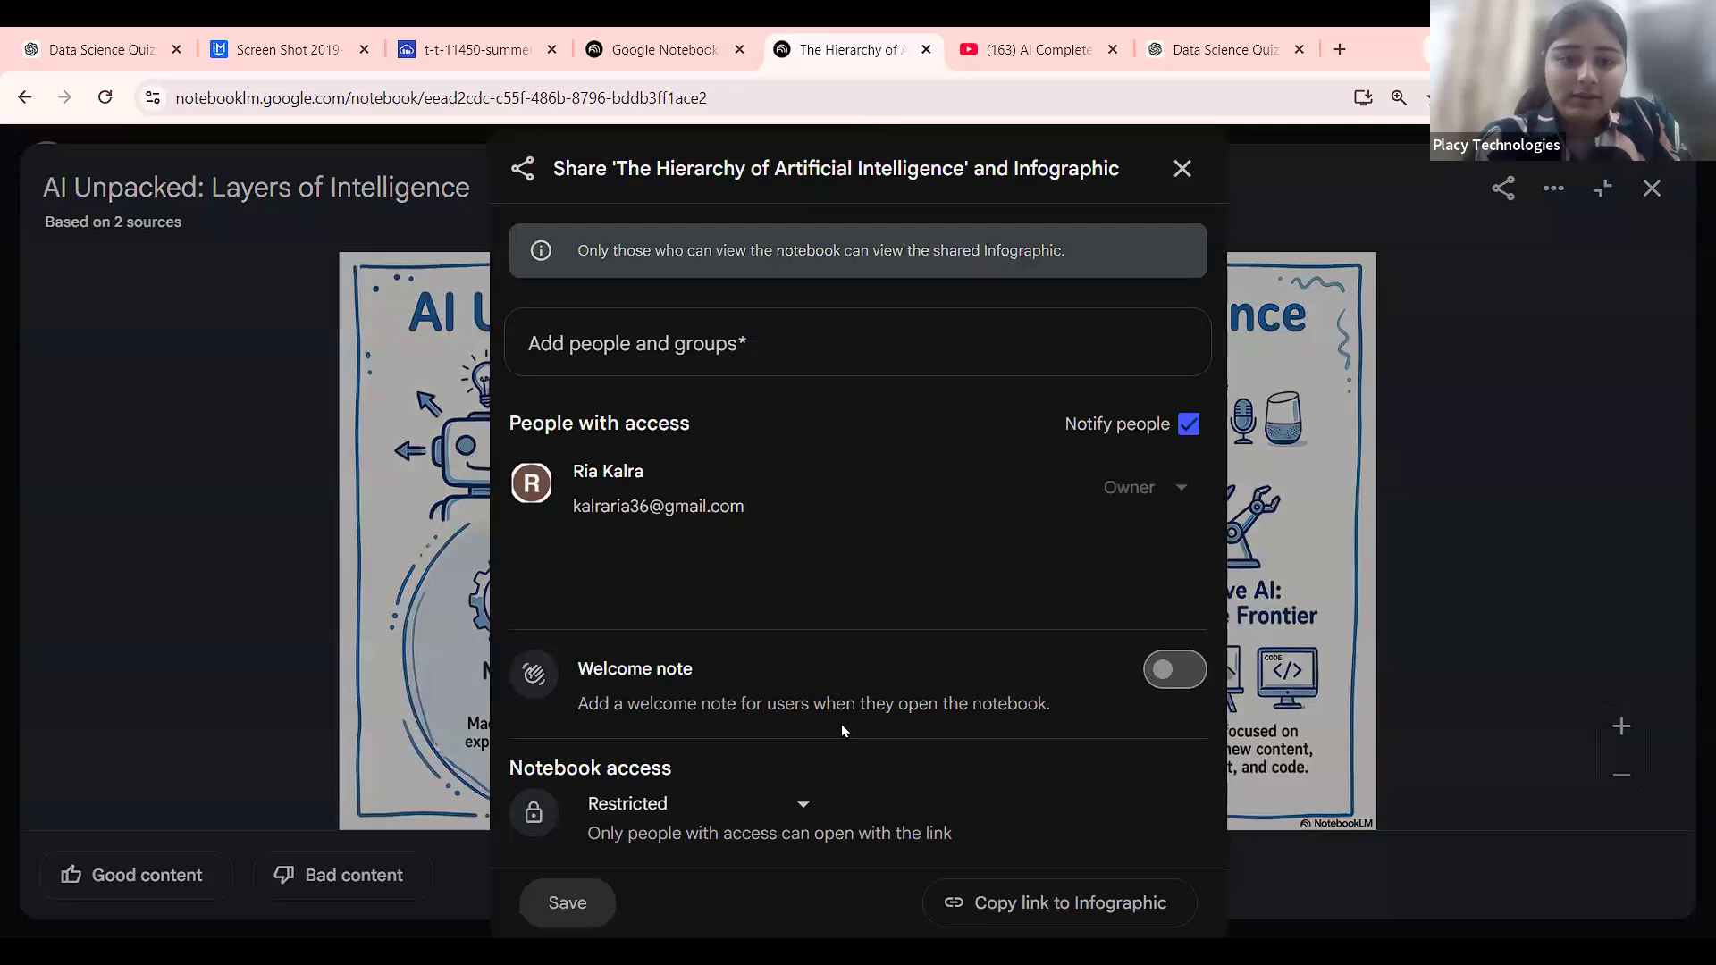
click(785, 803)
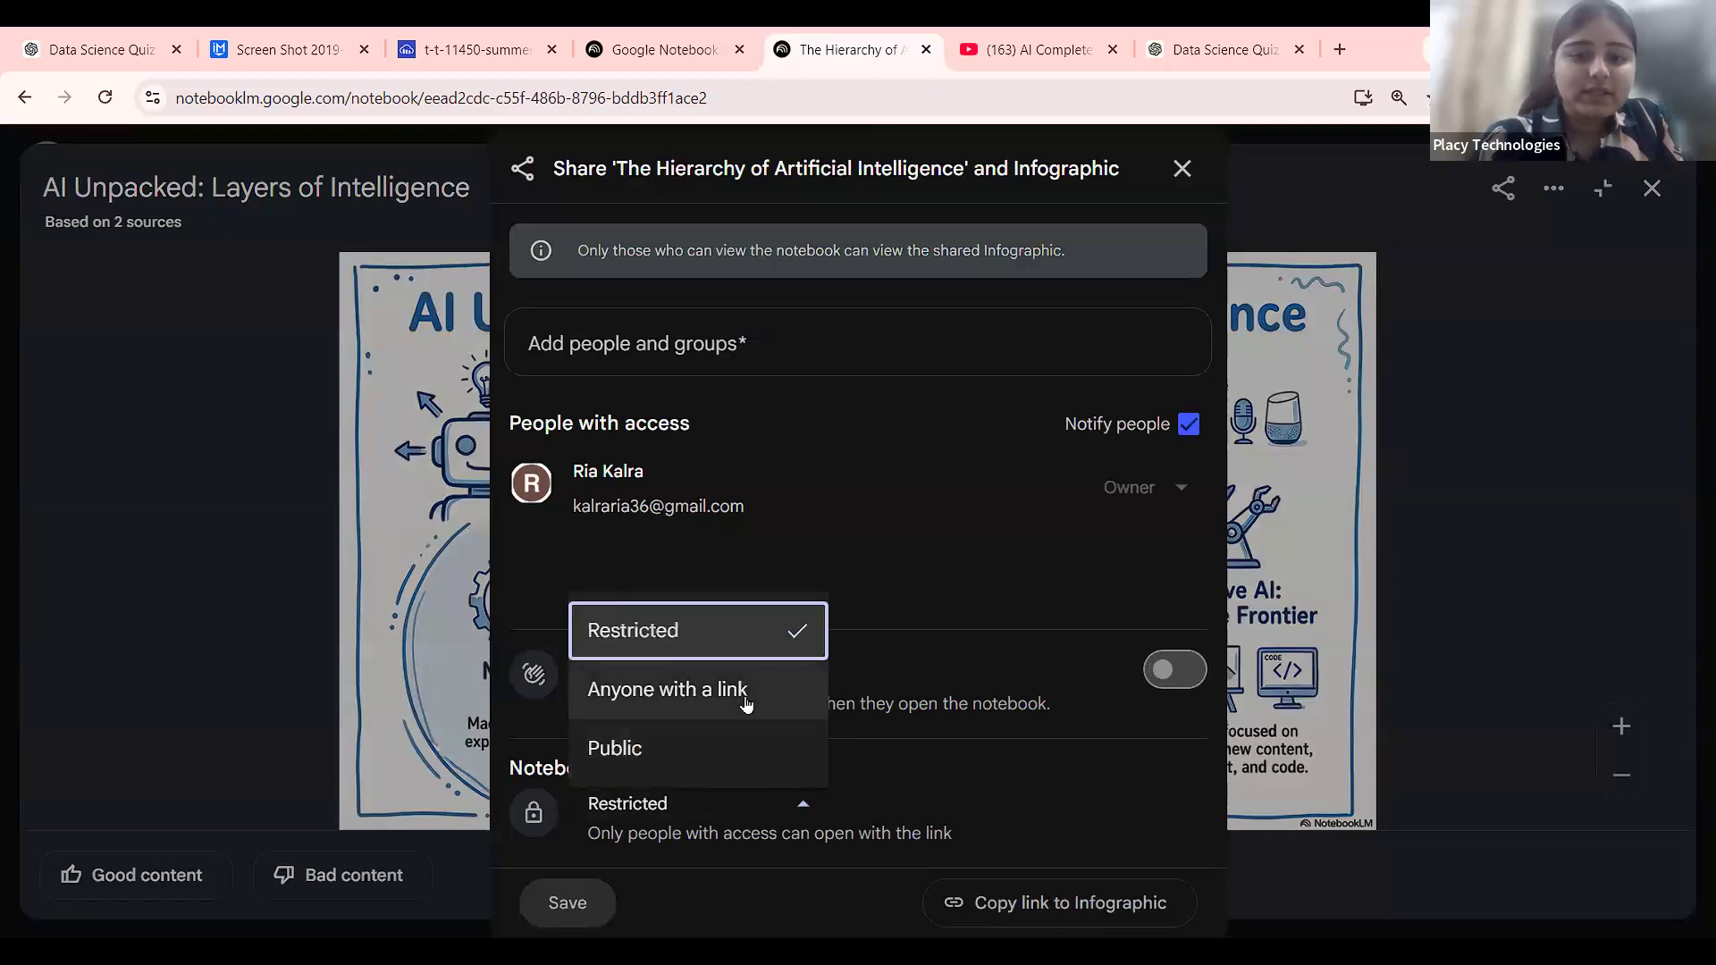
click(744, 699)
click(1156, 911)
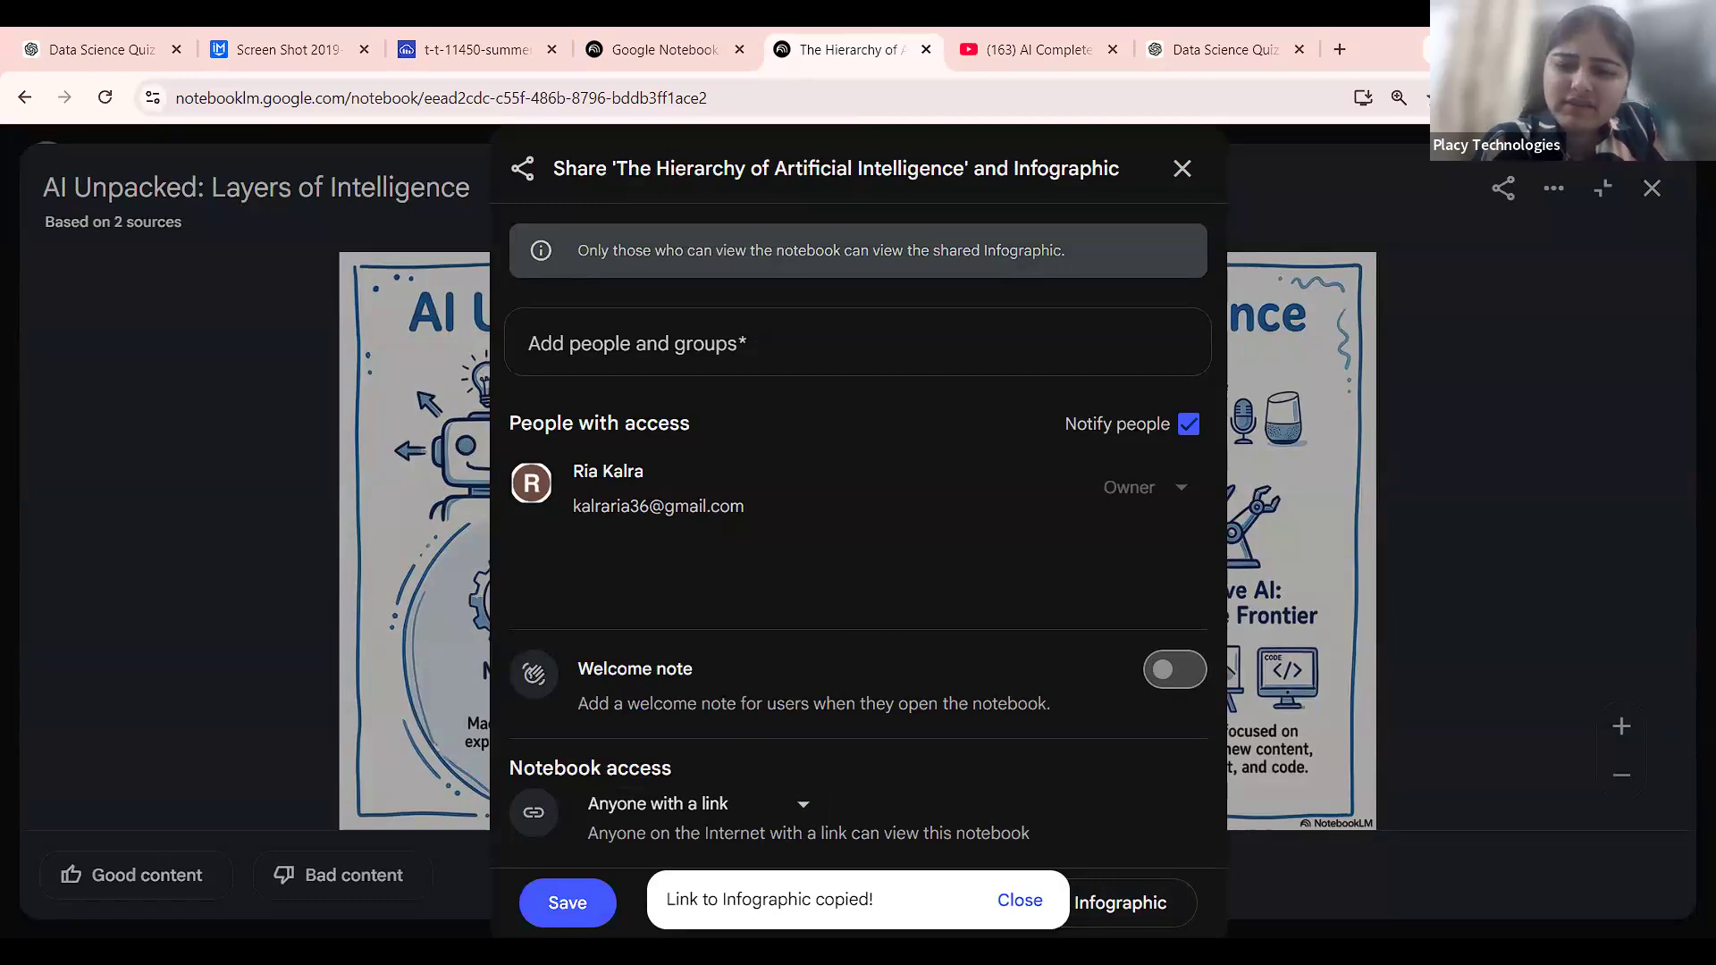
Try Public, revert to Anyone with a link, save, and copy the infographic link again.
click(809, 802)
click(697, 755)
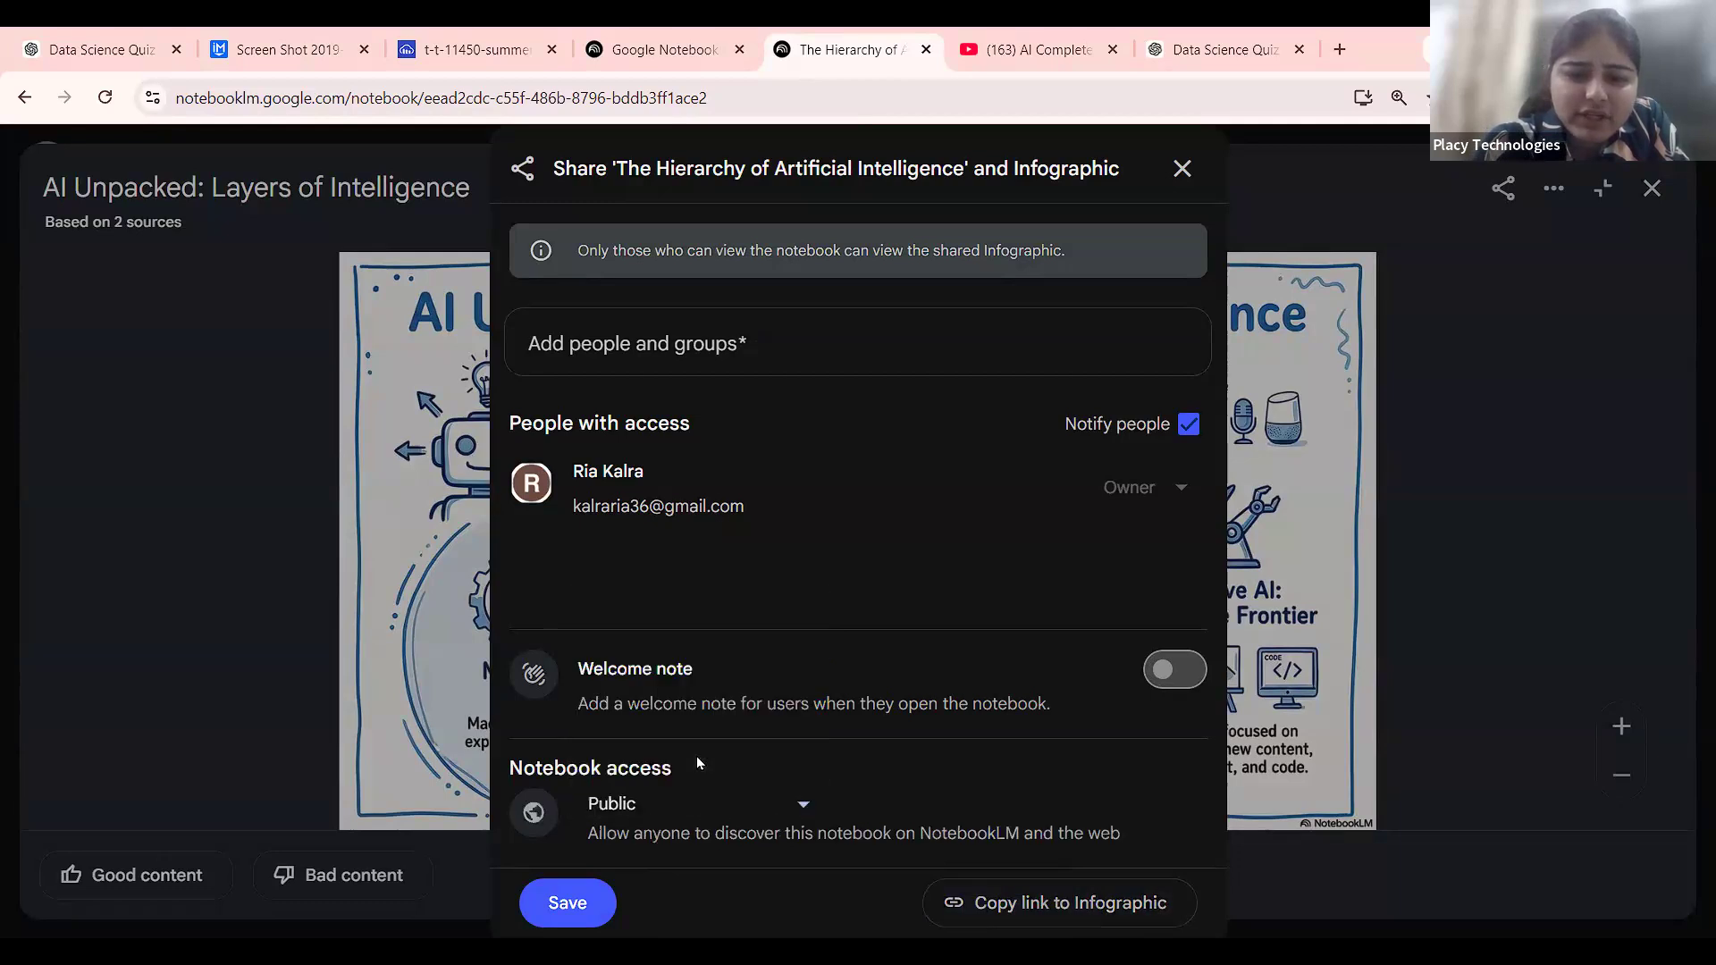
click(816, 805)
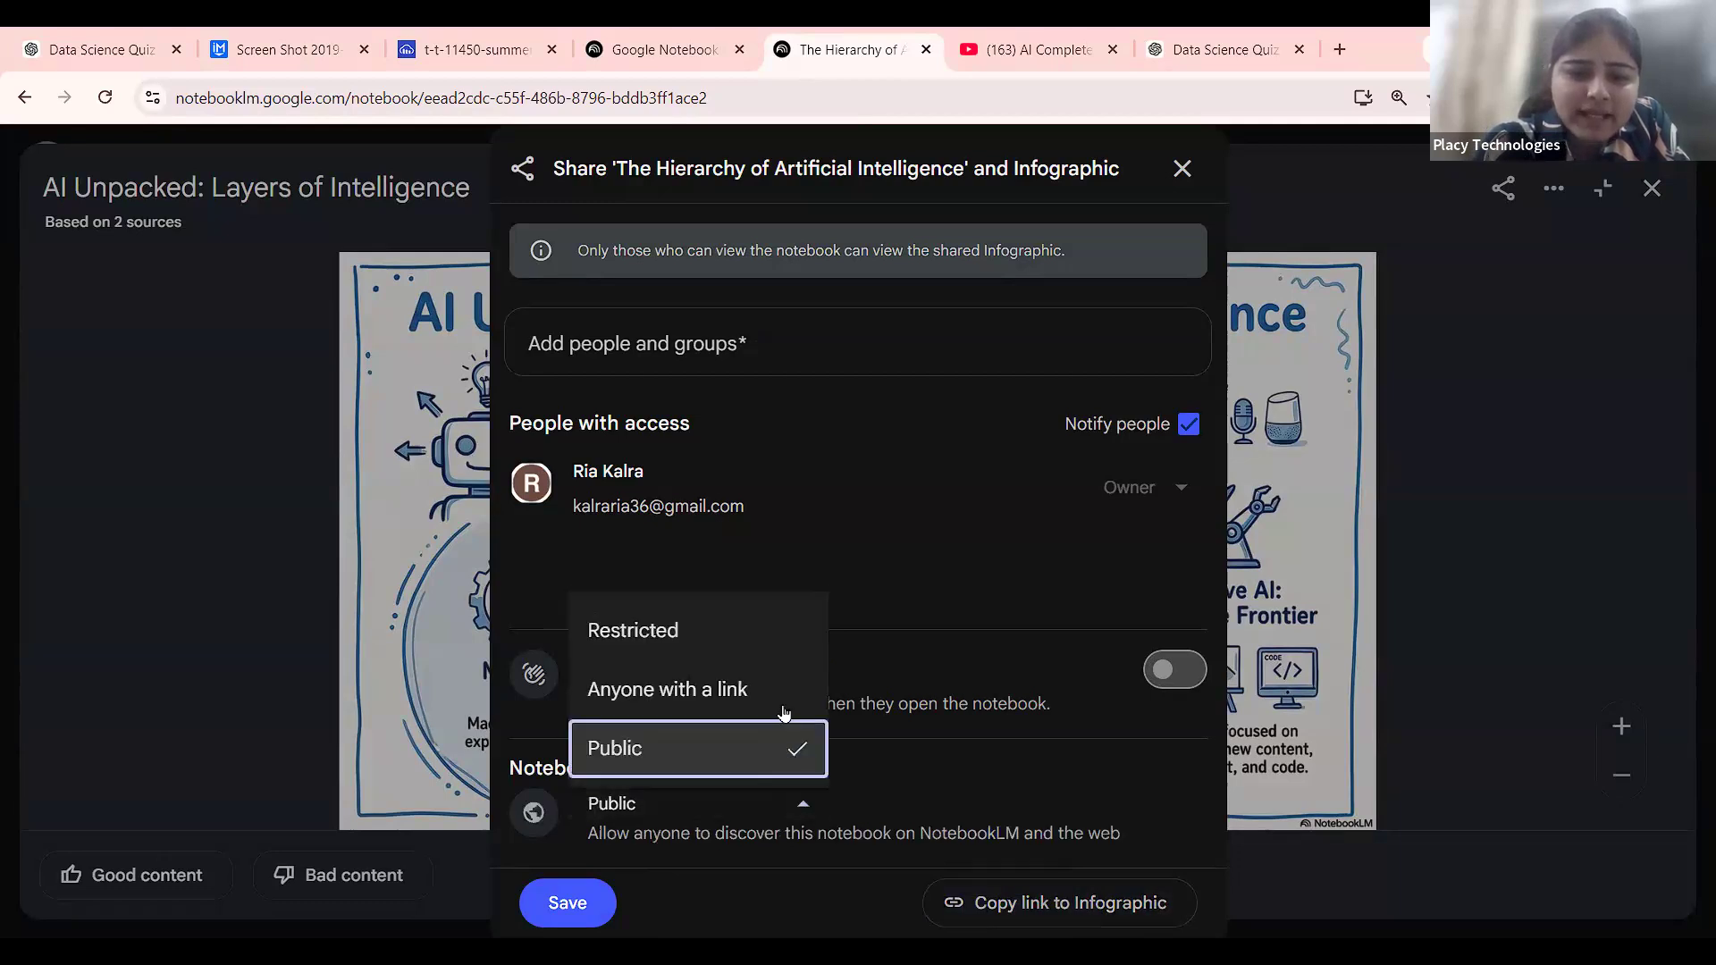
click(783, 704)
click(572, 902)
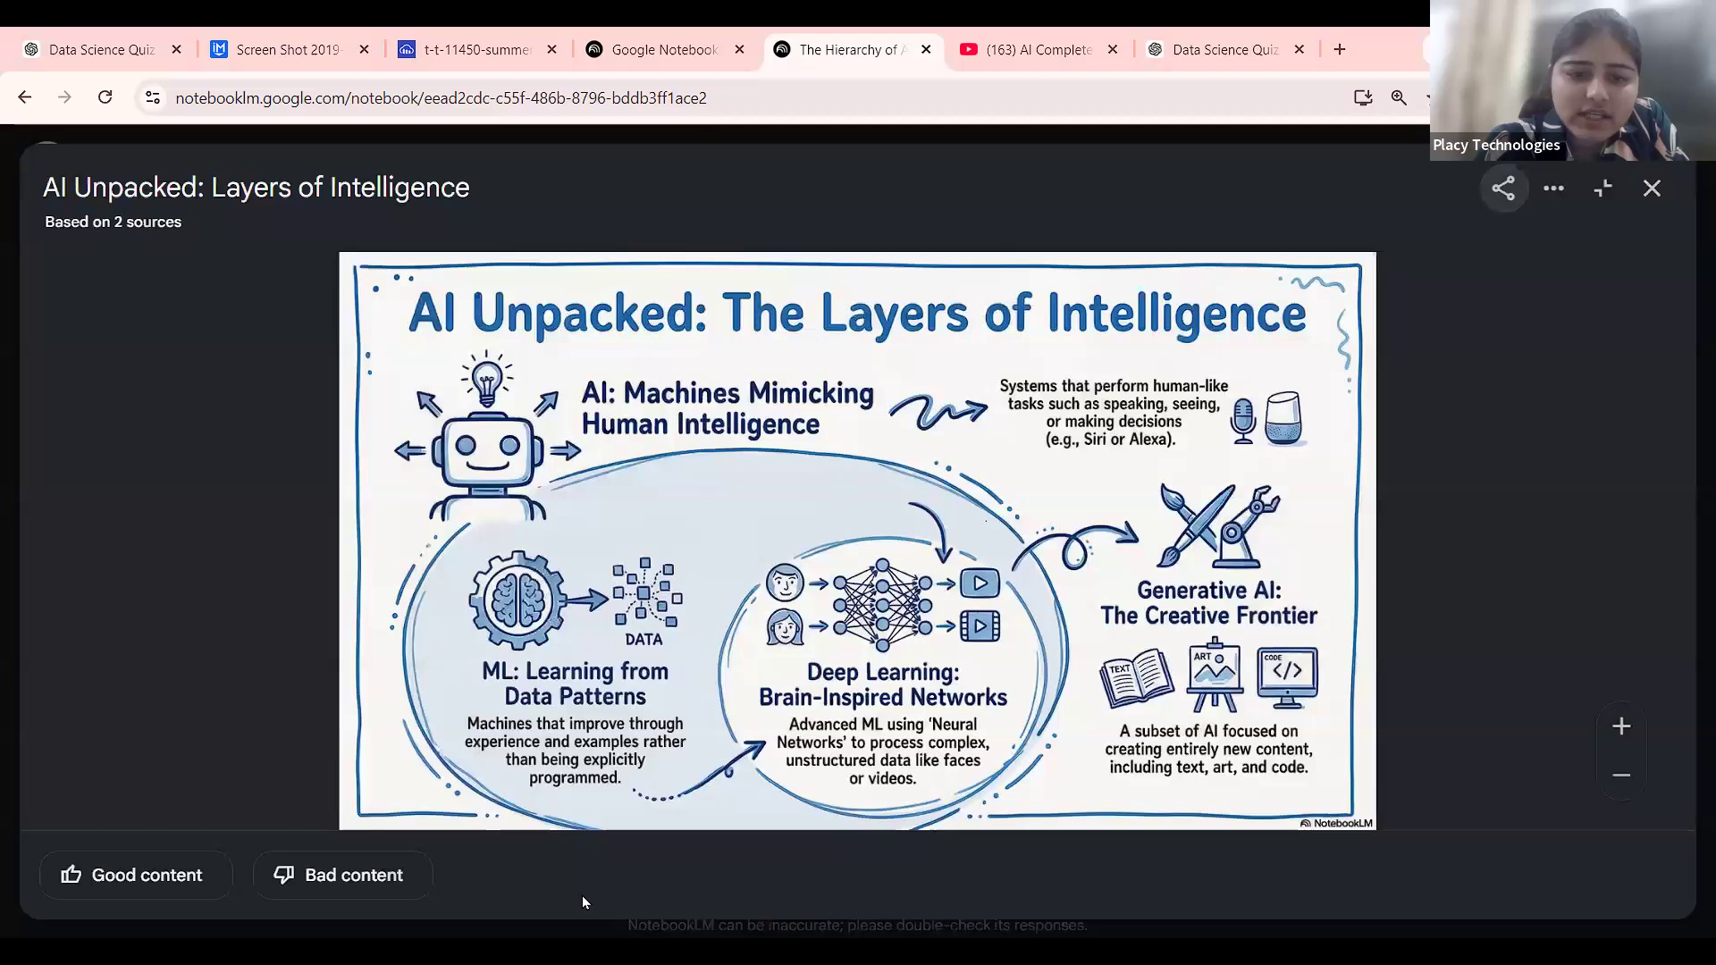
click(1507, 191)
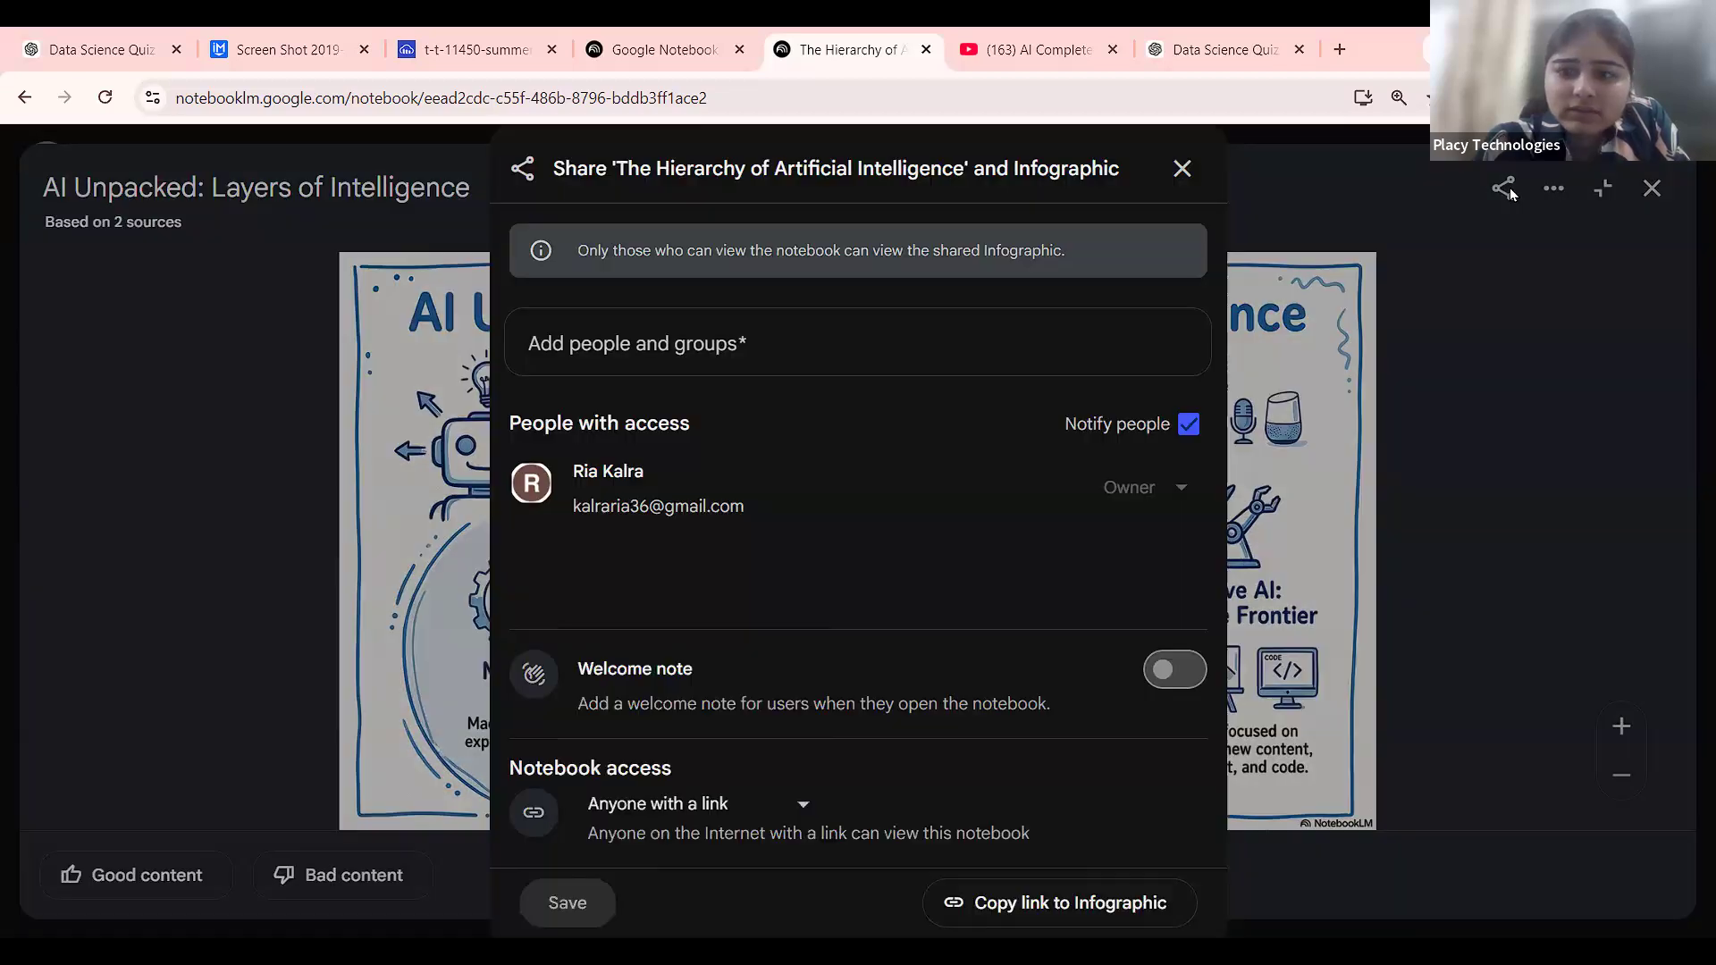
click(994, 904)
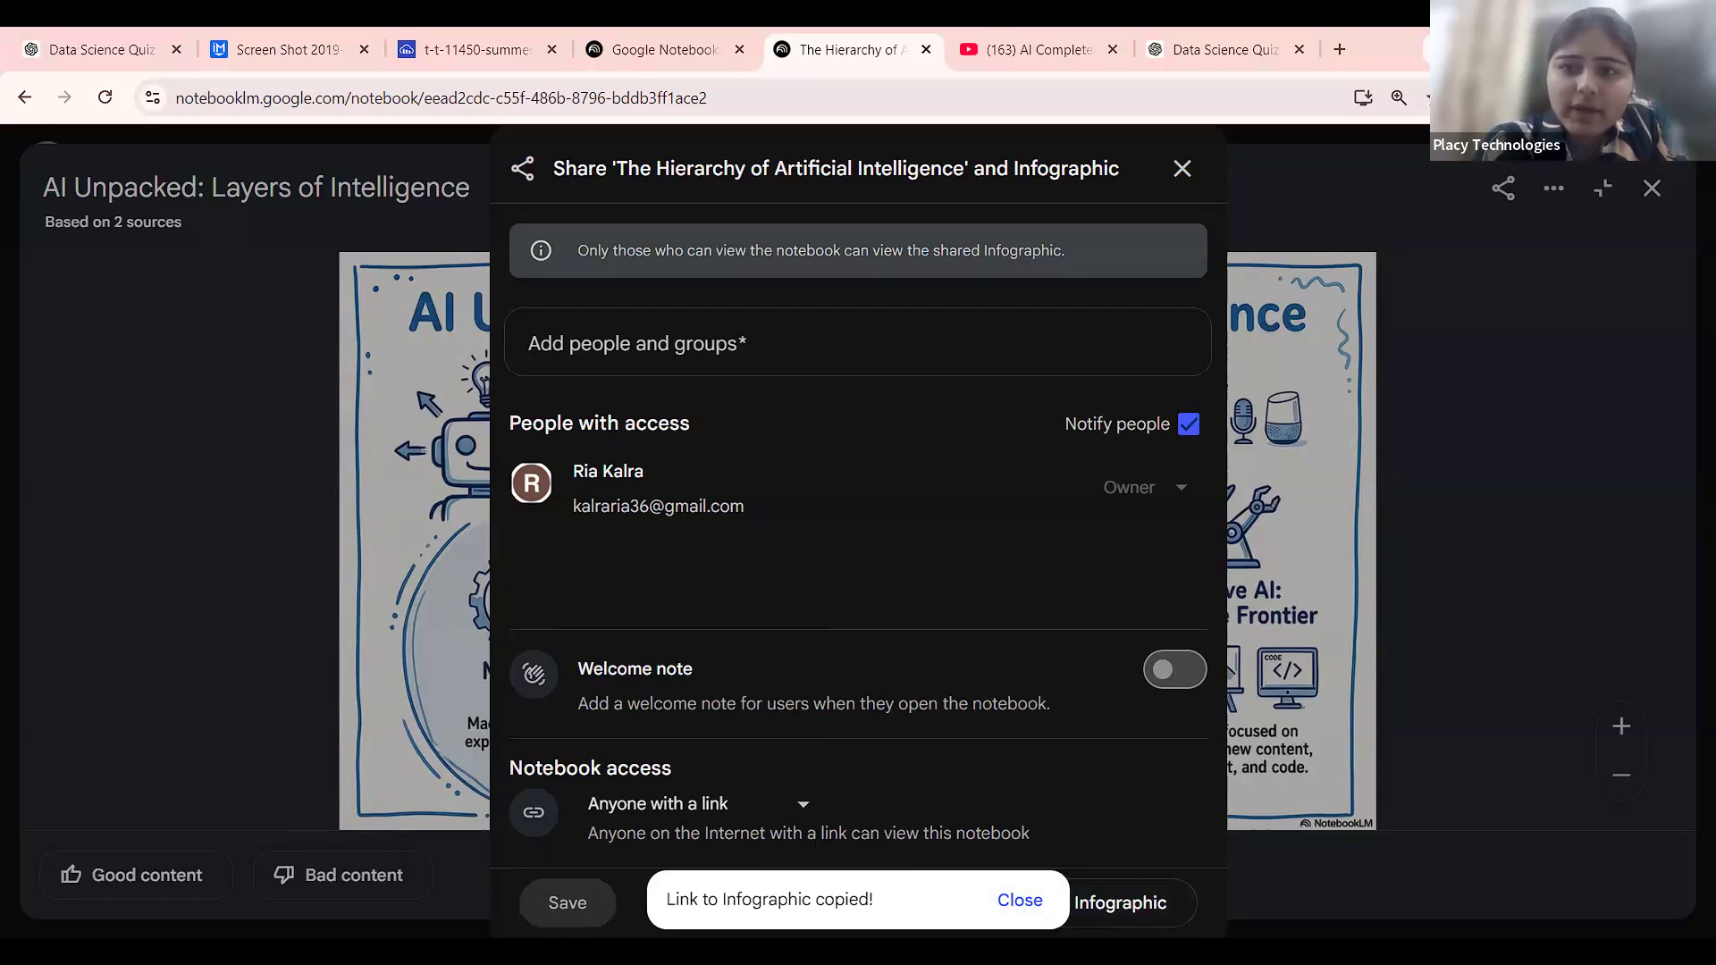
click(1540, 191)
Close the infographic viewer and open sharing for the 'AI: Smart Tech In Daily Life' video.
click(1651, 188)
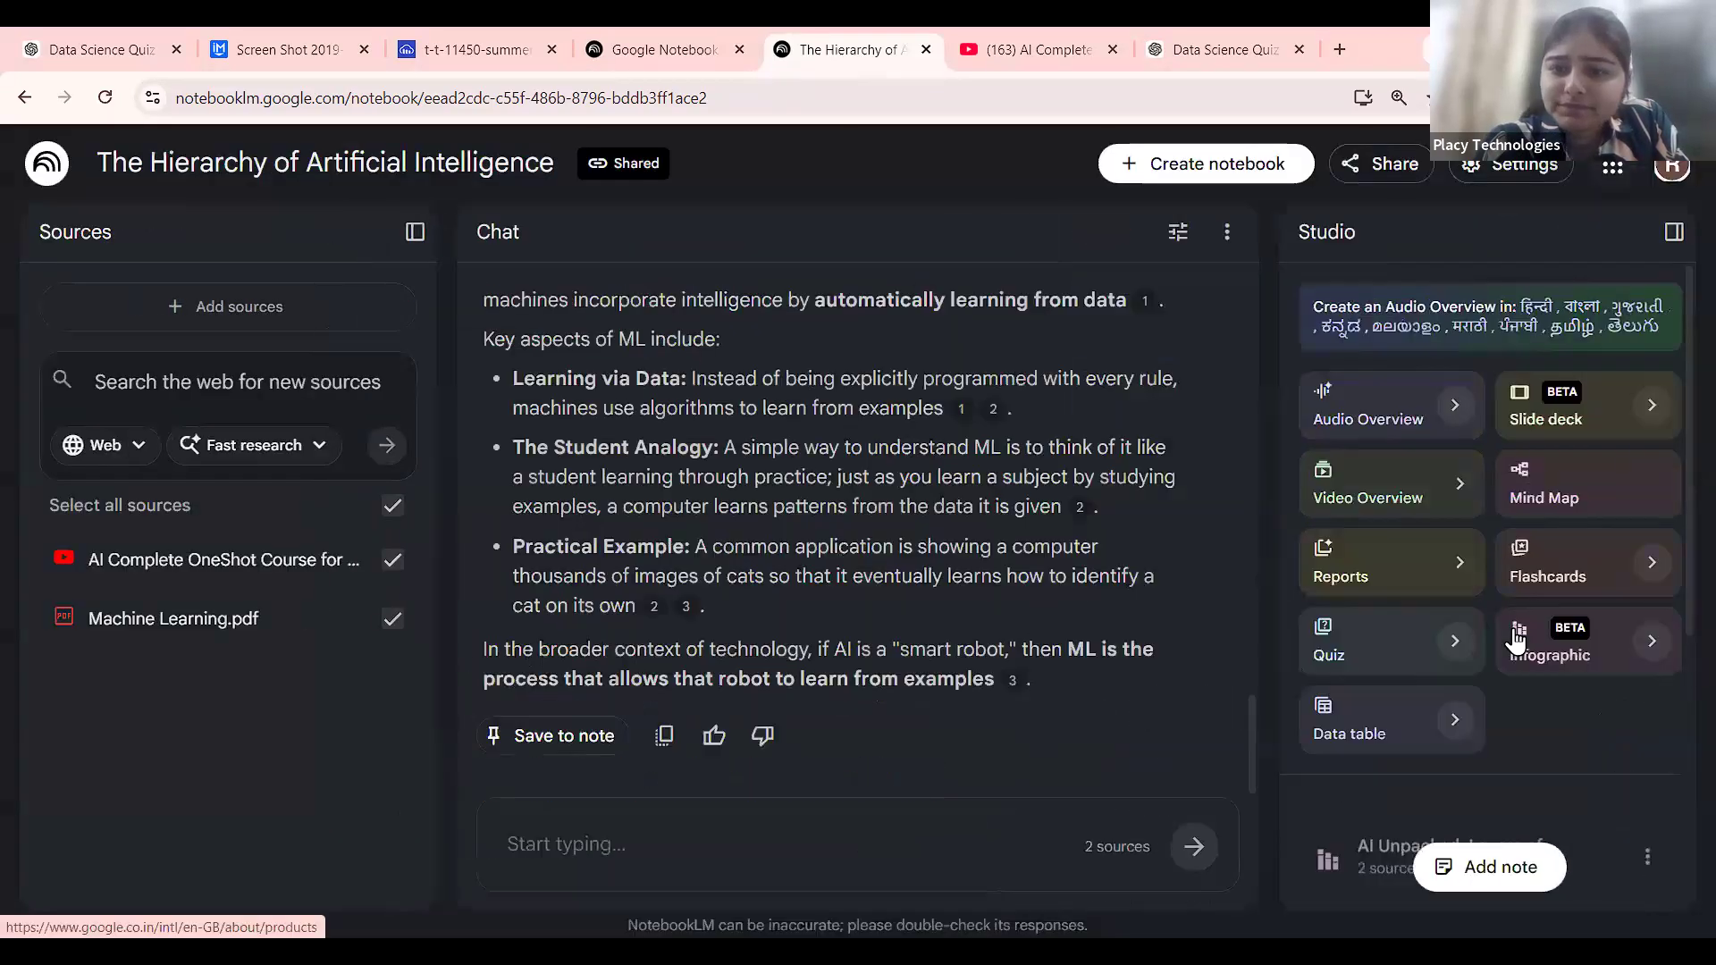
scroll(1645, 617, down, 4)
scroll(1639, 590, down, 1)
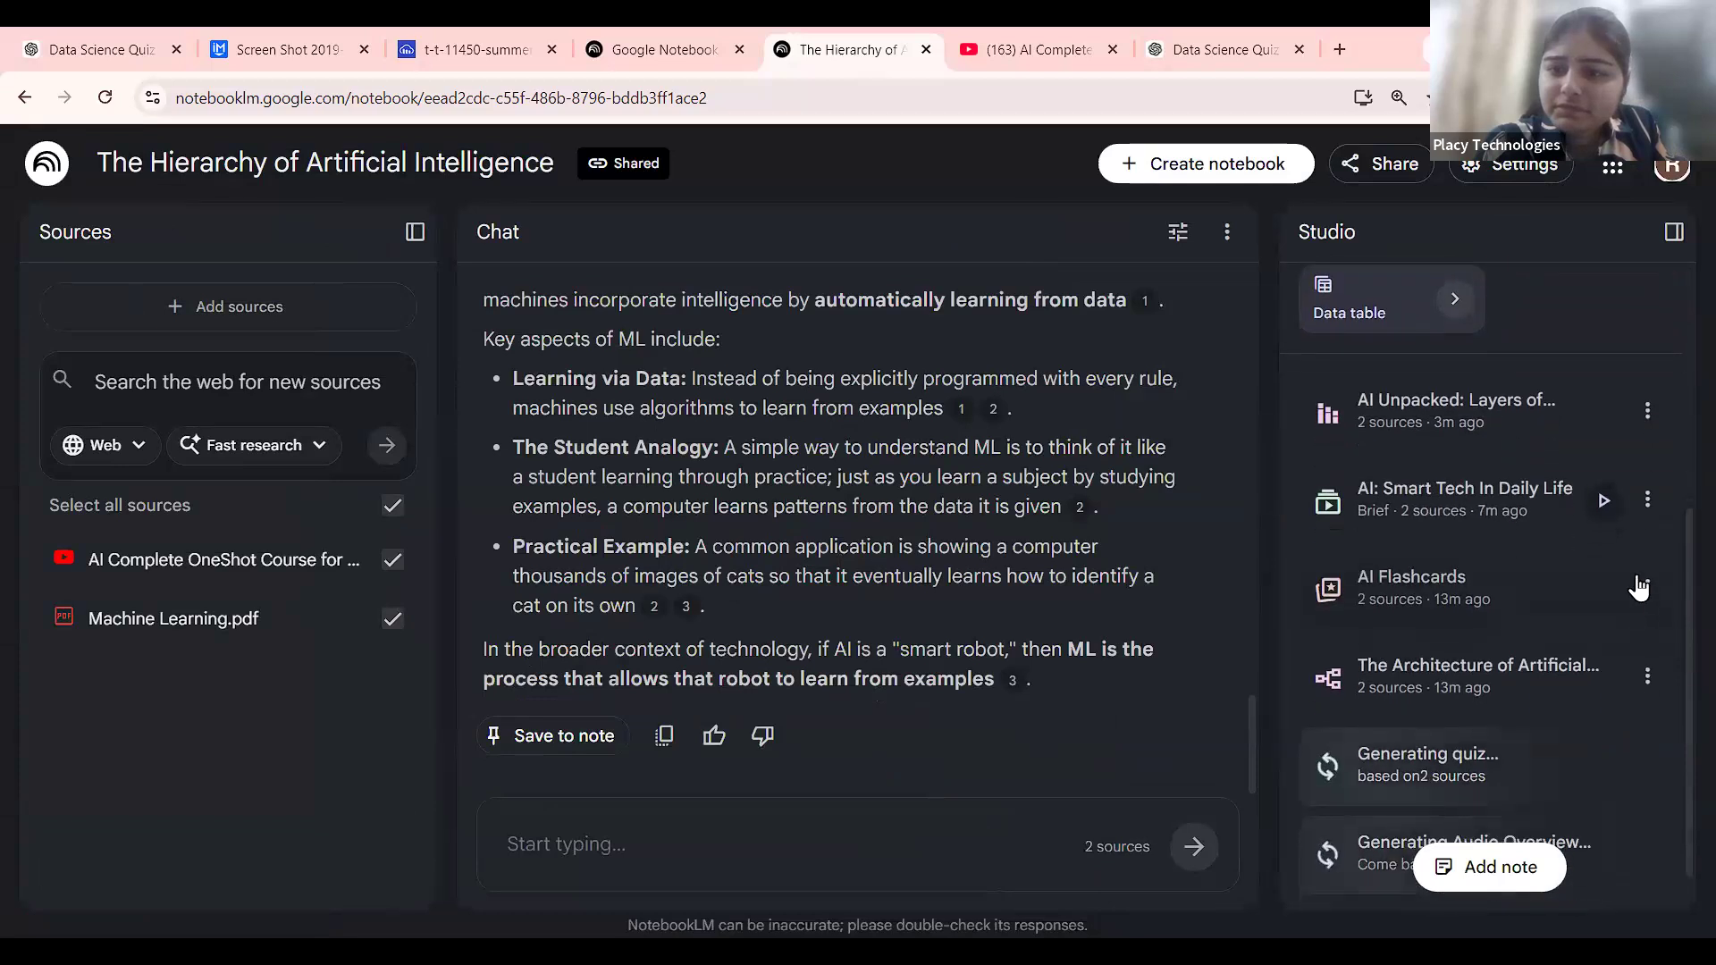
click(1648, 506)
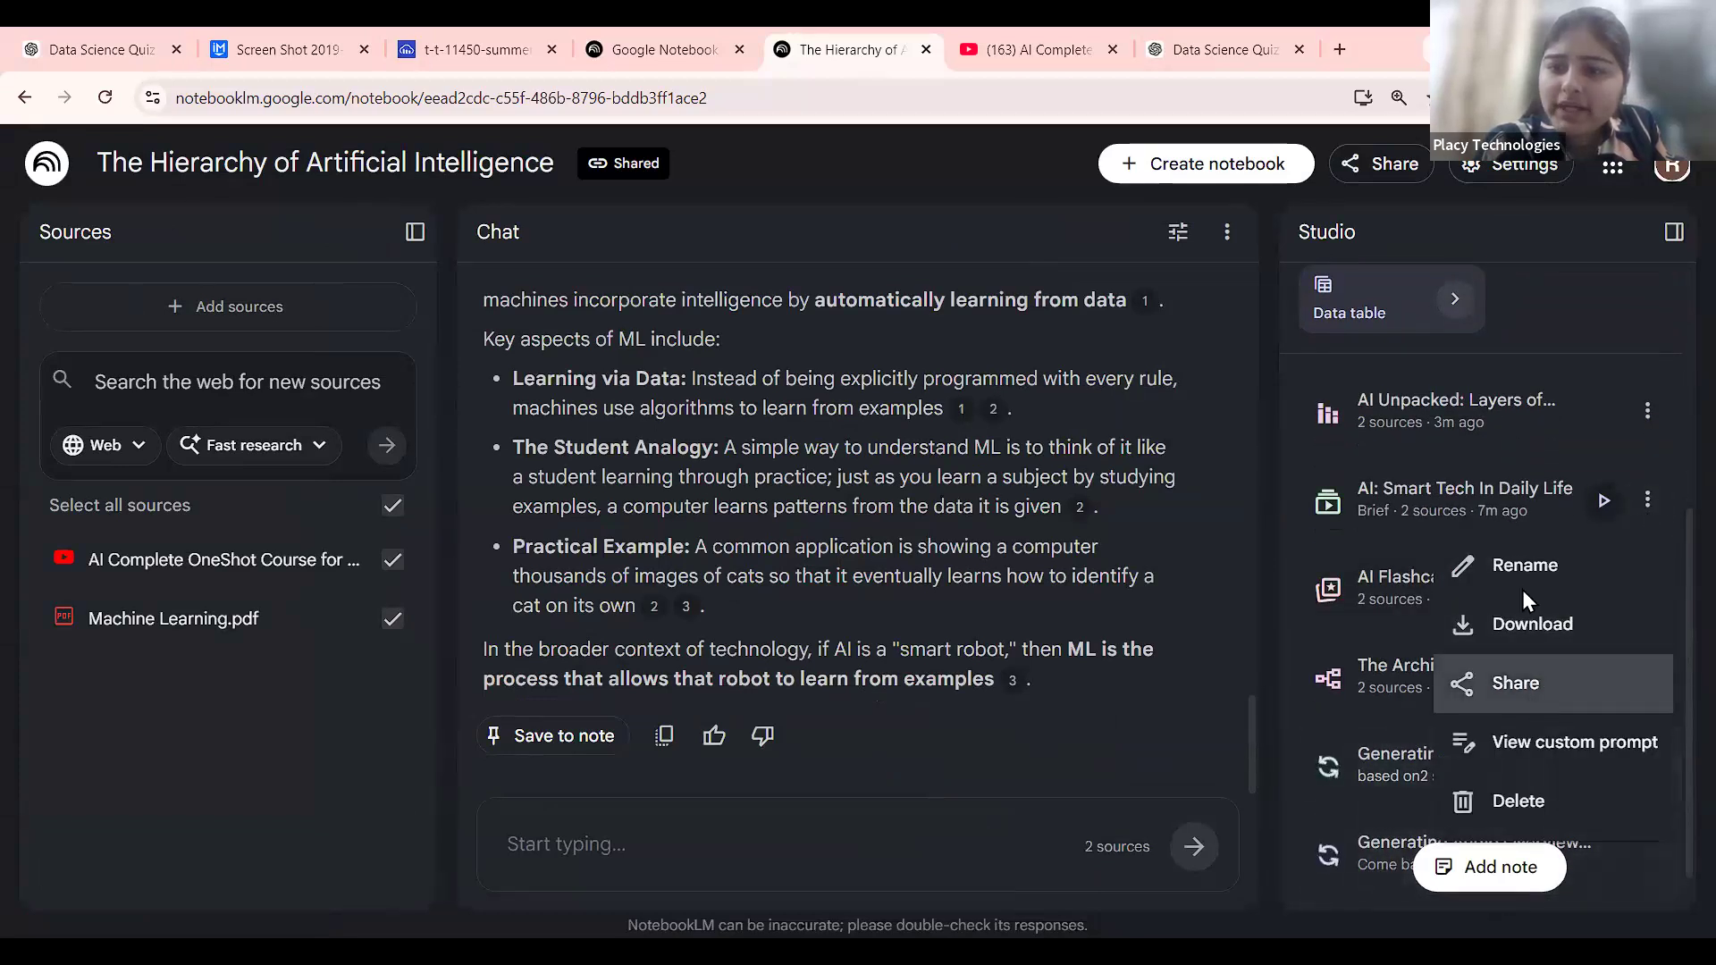
click(1516, 683)
Briefly try Public, then keep notebook access at Anyone with a link.
click(802, 807)
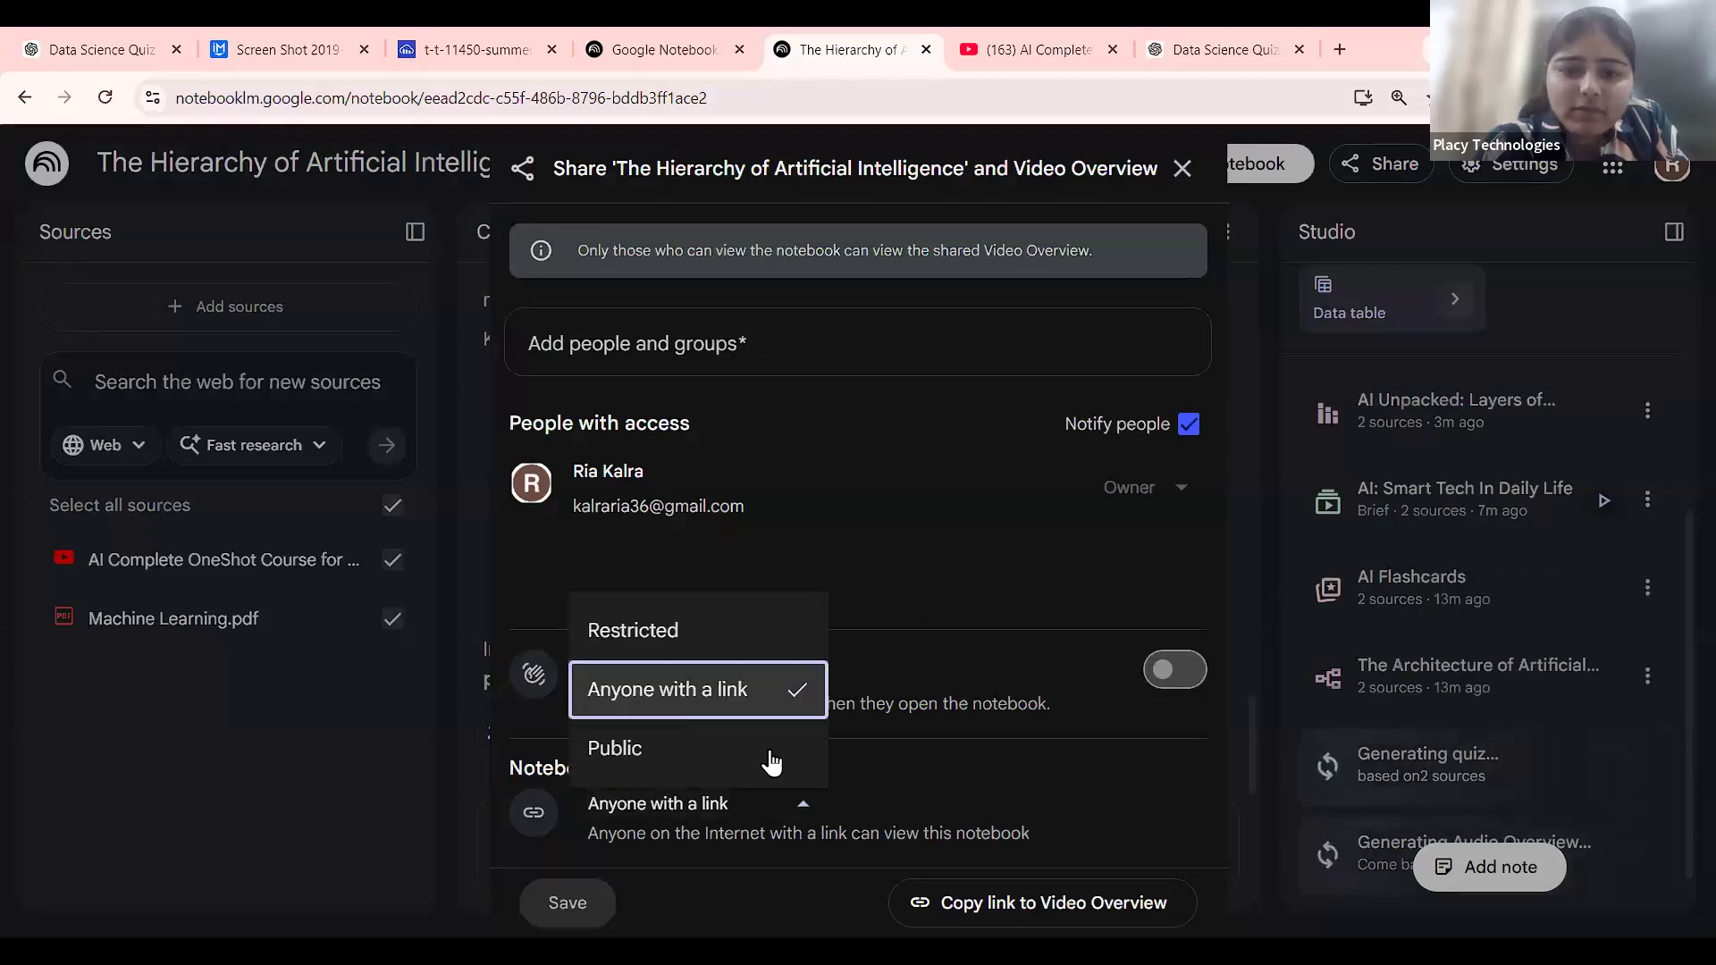
click(775, 681)
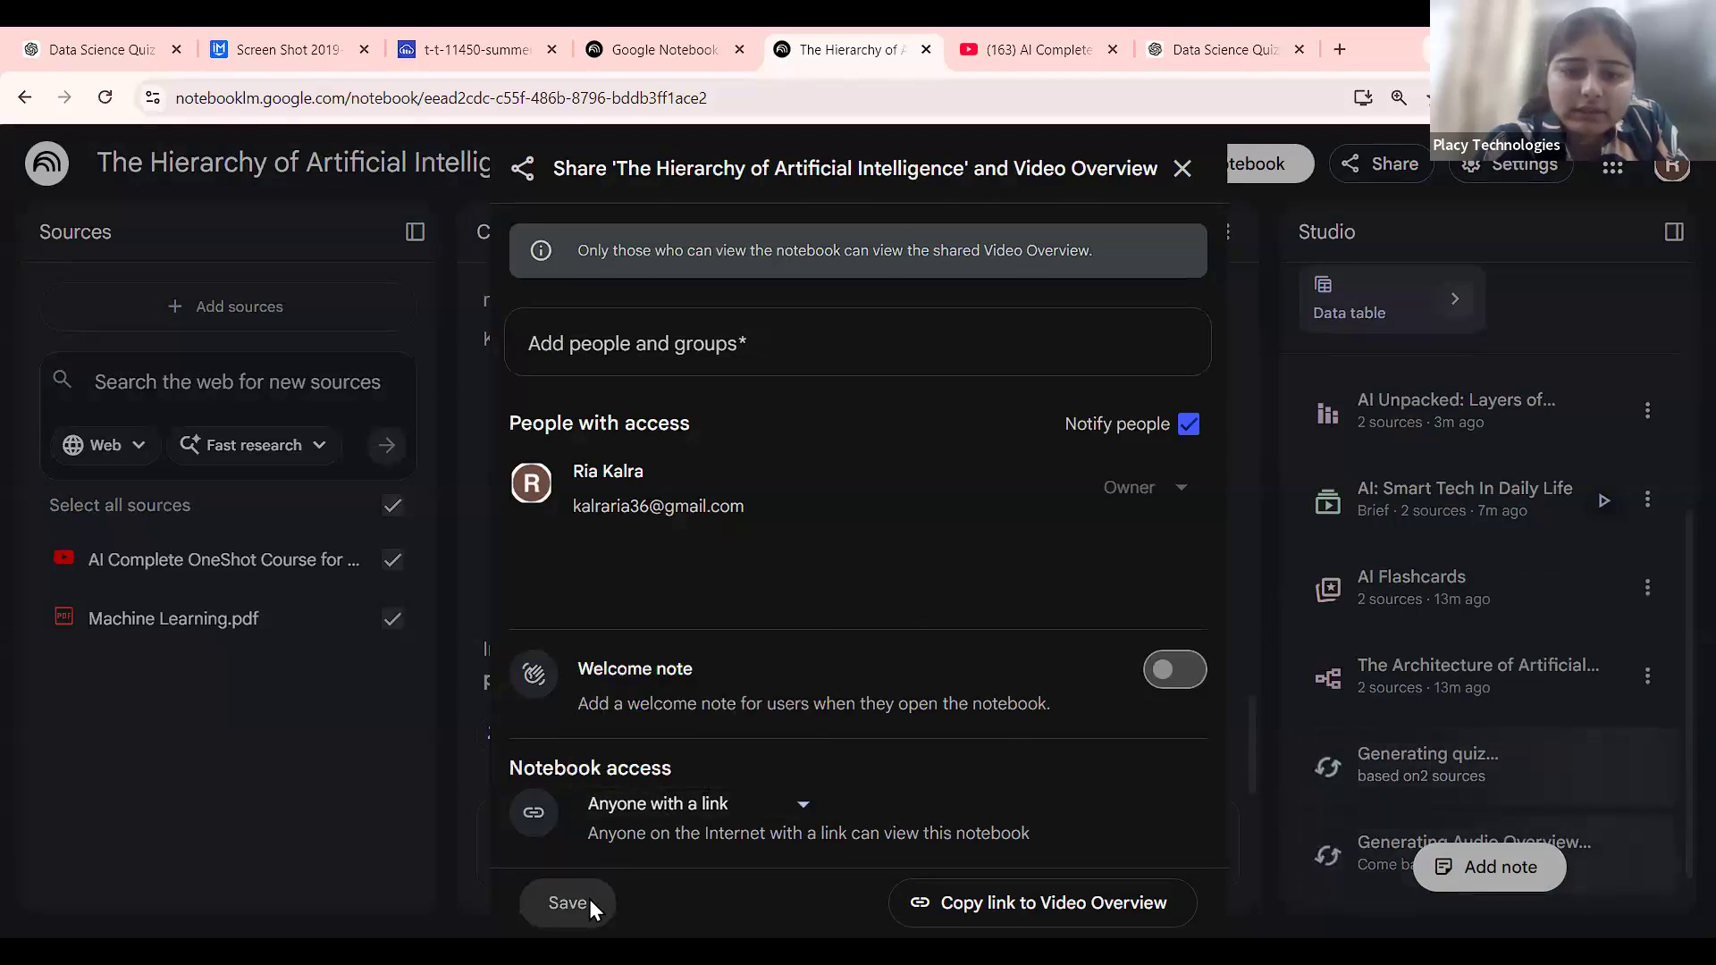
click(798, 805)
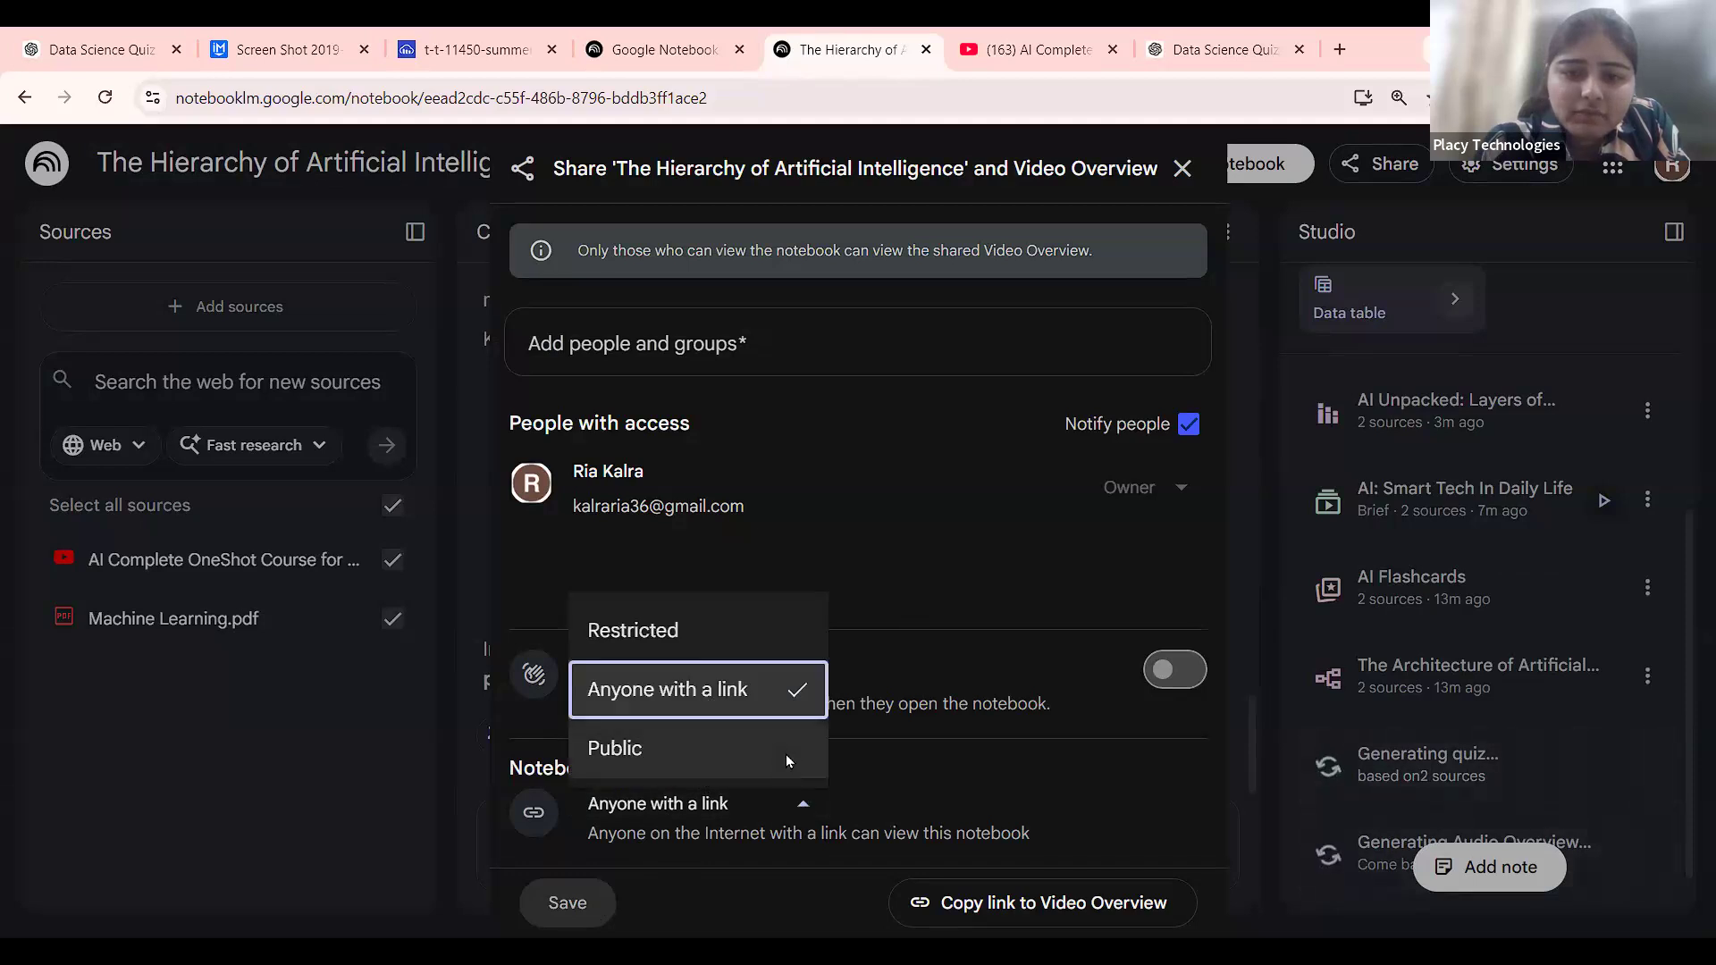
click(785, 755)
click(786, 804)
click(769, 692)
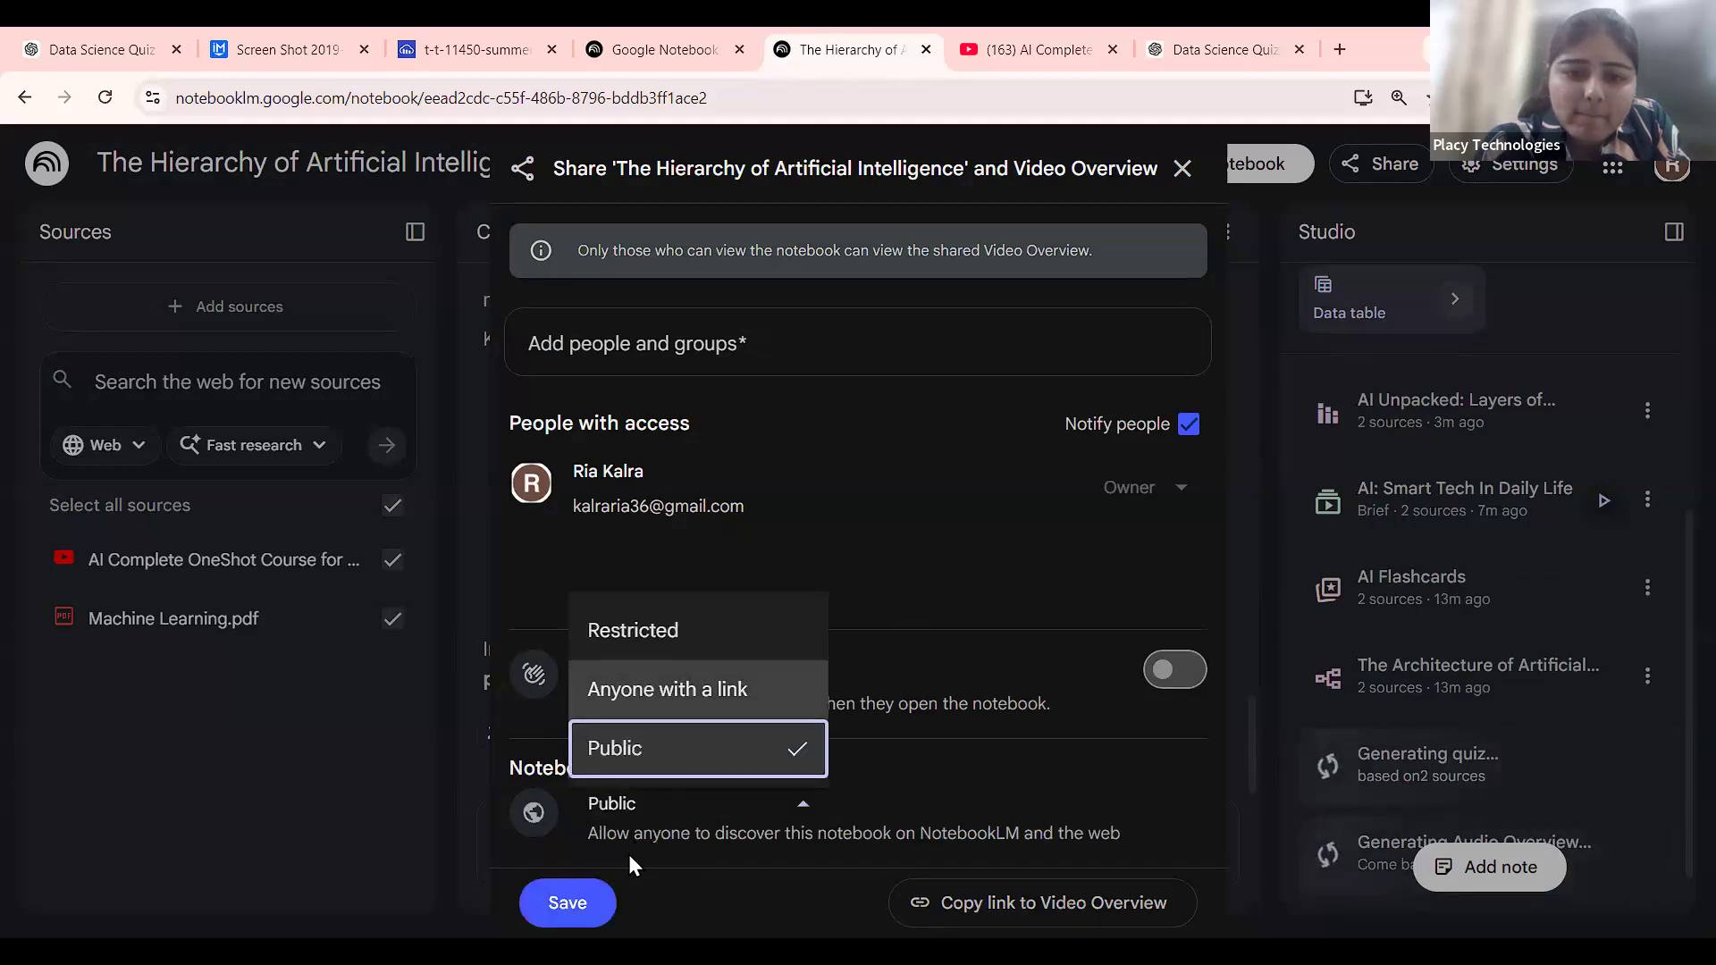
click(1181, 169)
scroll(1562, 482, up, 5)
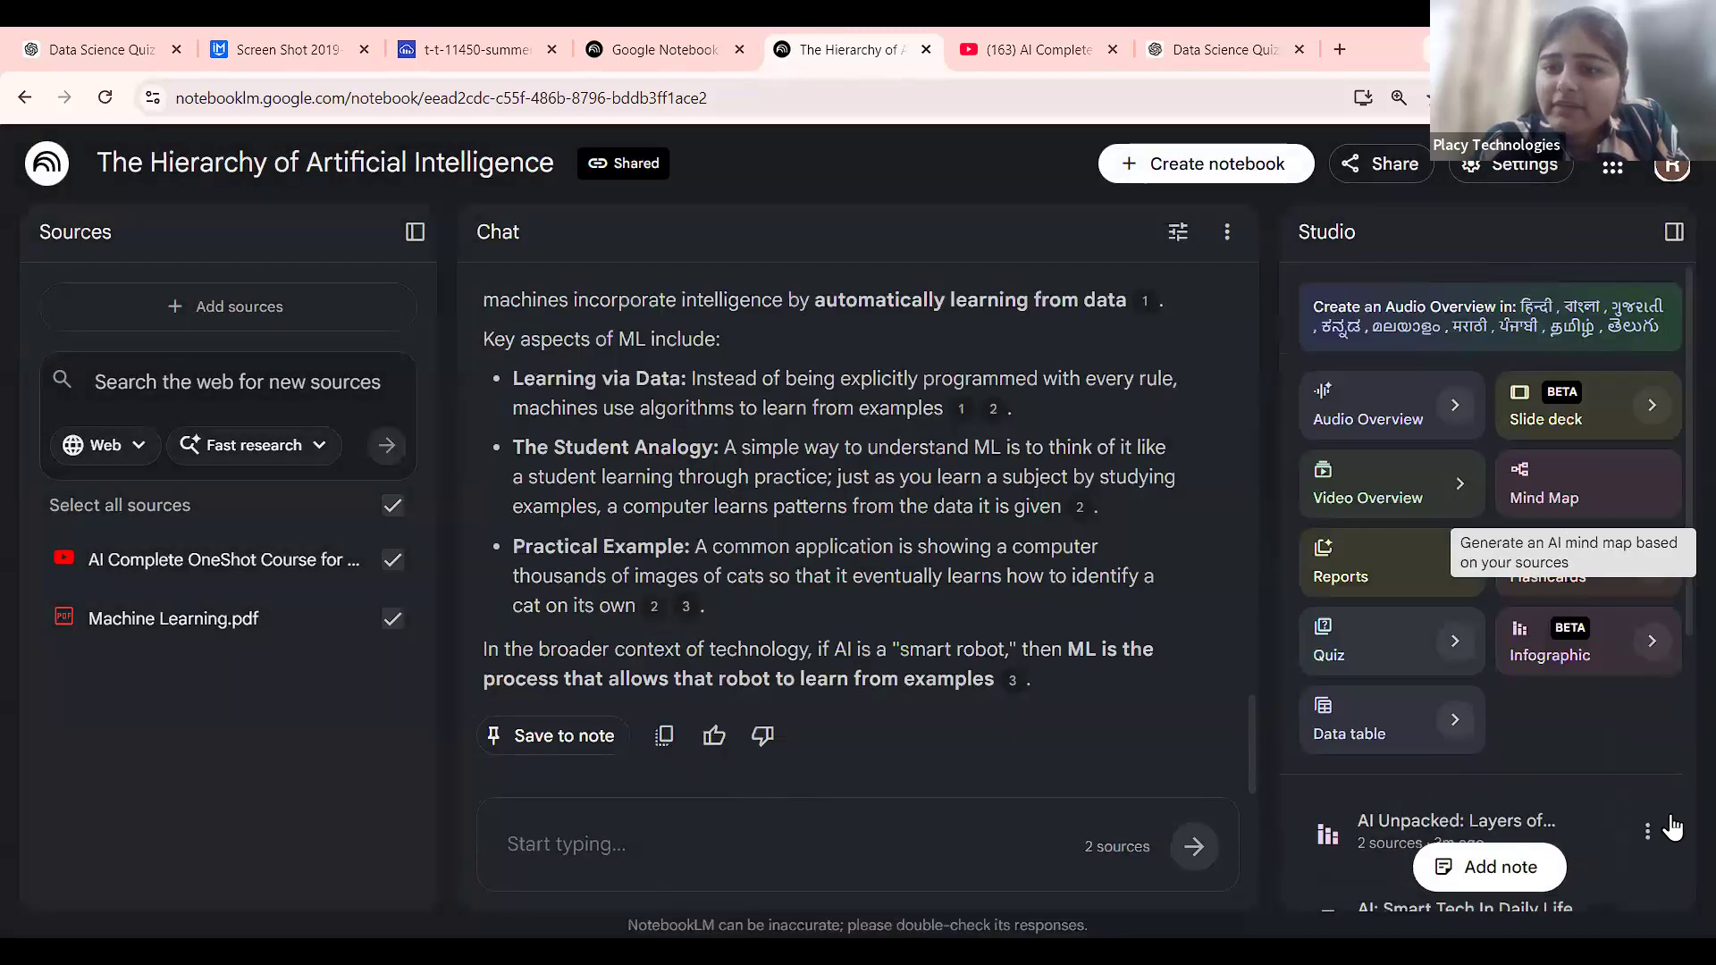
Open and dismiss the options menus of the video and the first Studio item.
scroll(1671, 827, down, 6)
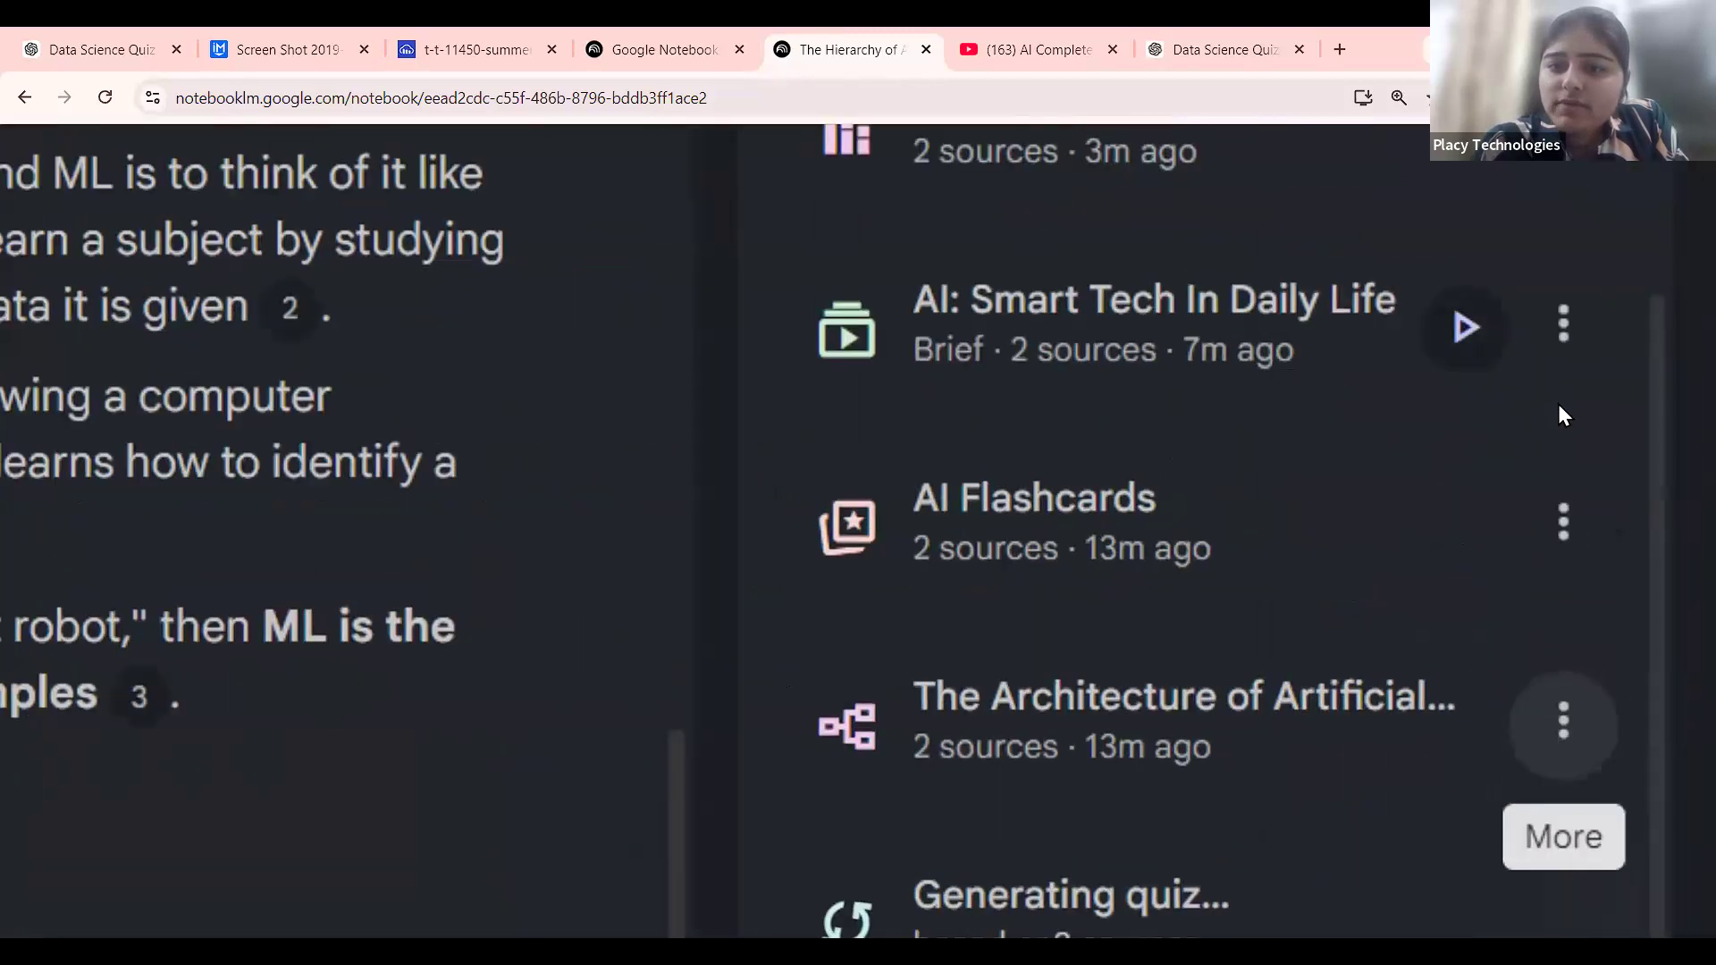
scroll(1557, 407, up, 1)
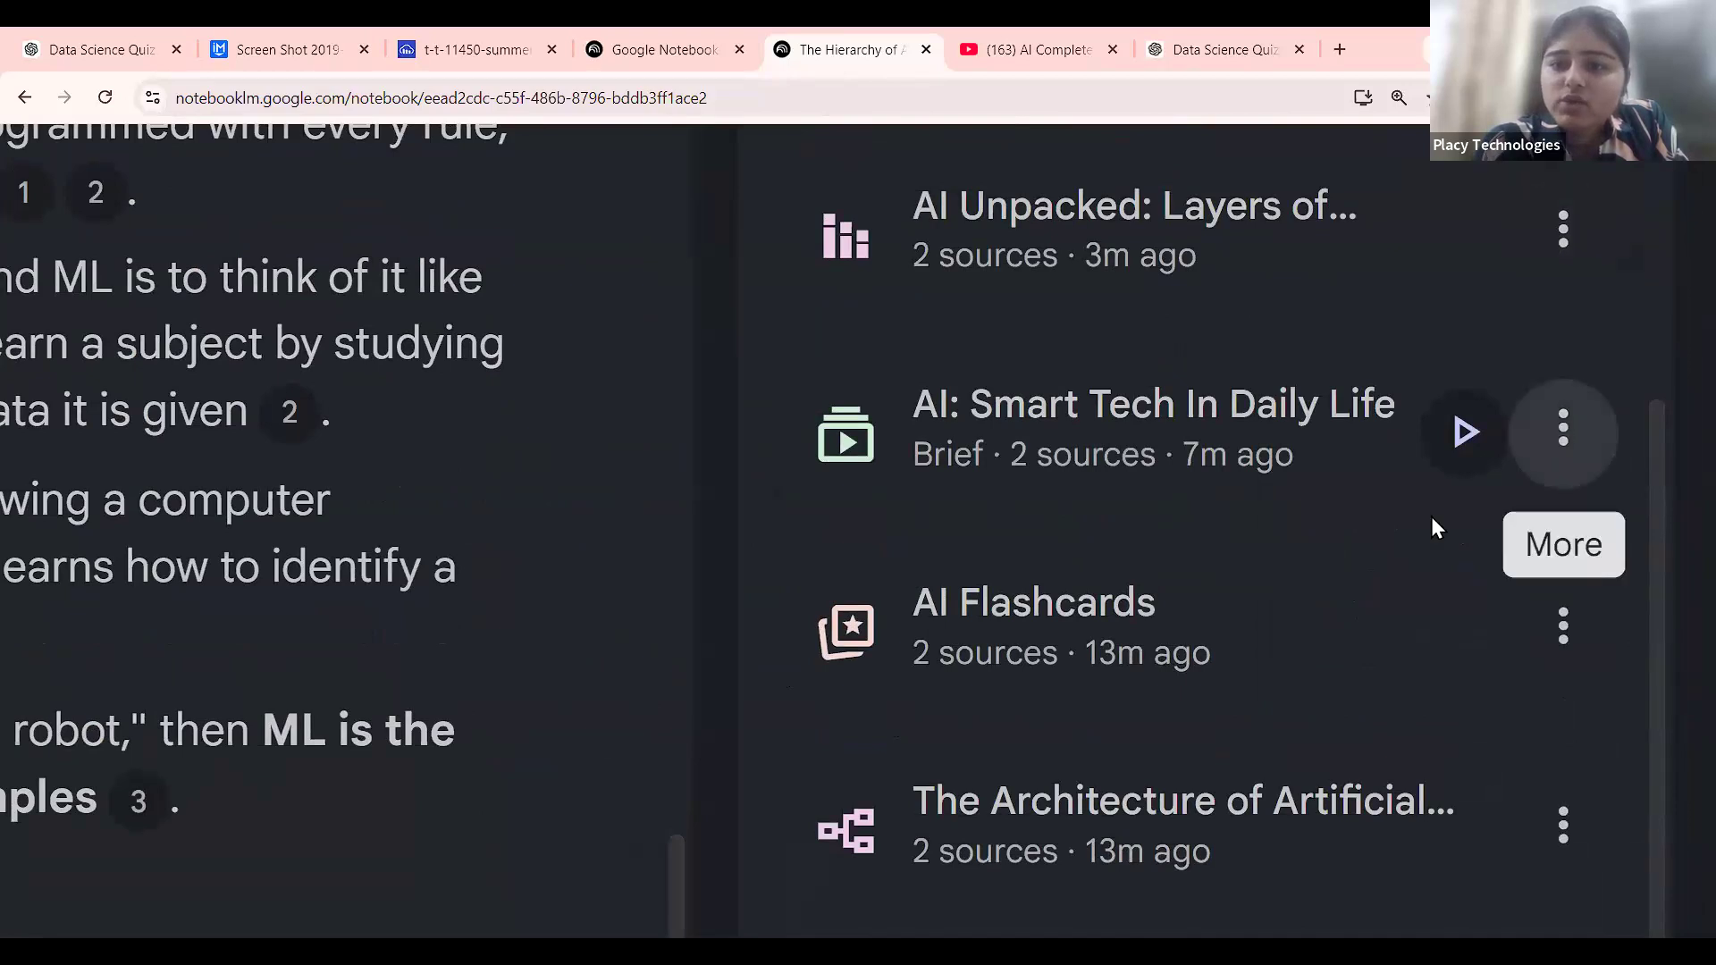
click(1563, 429)
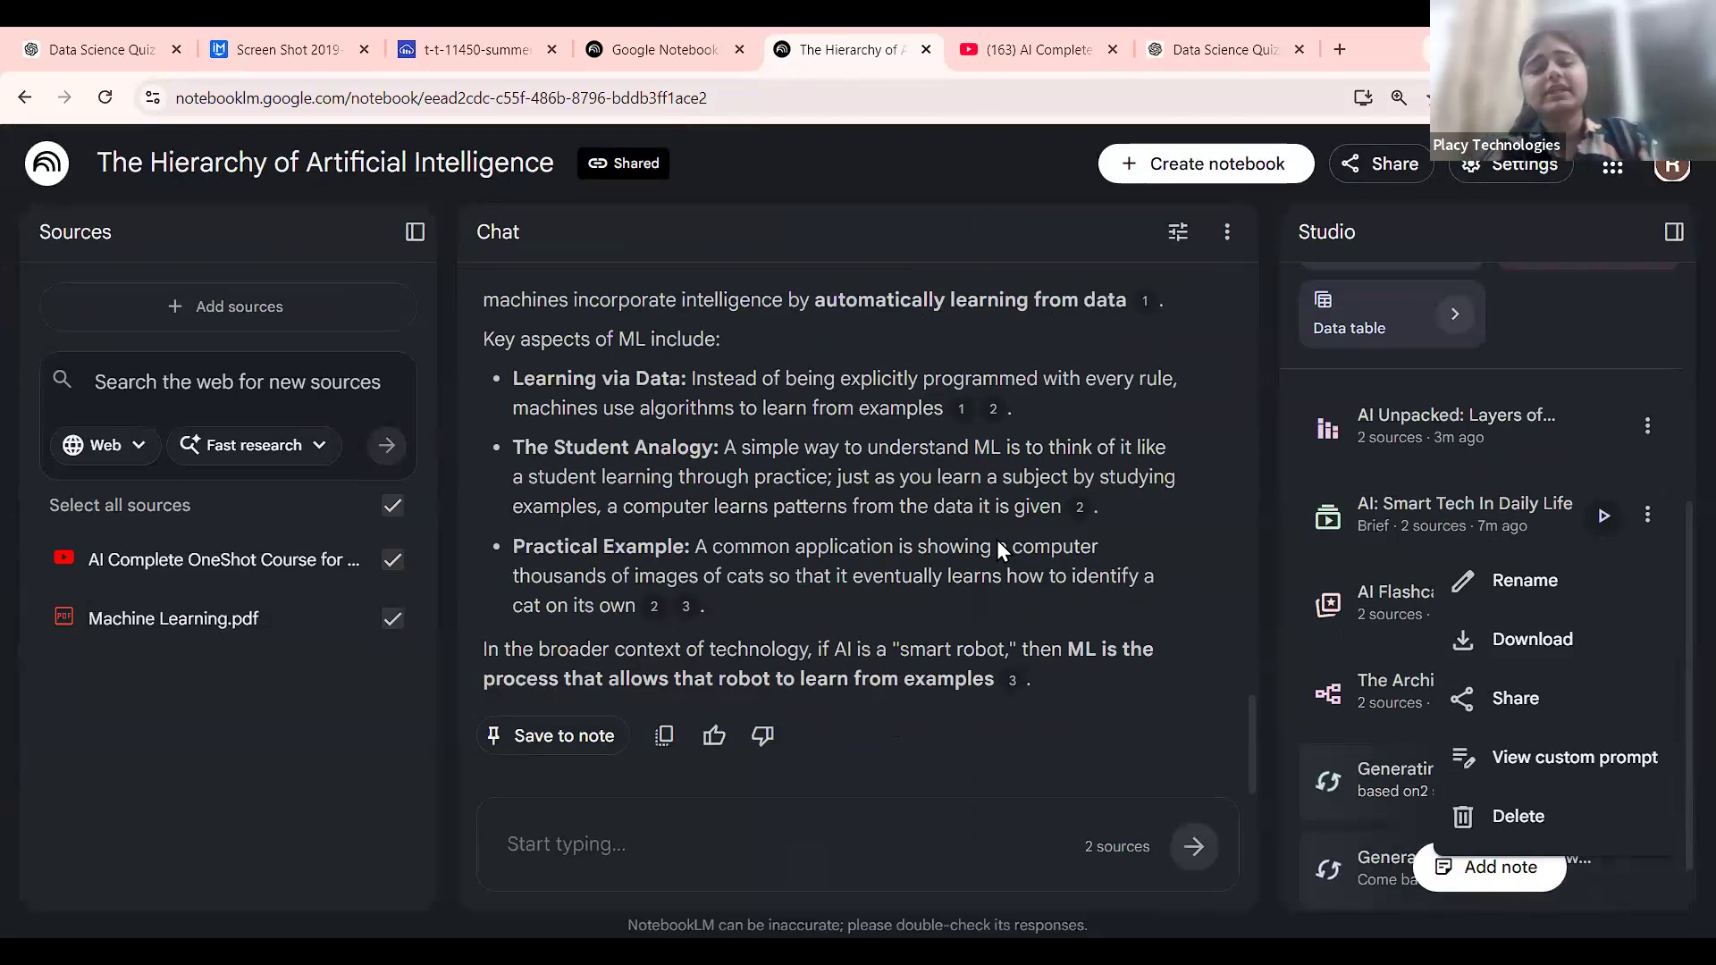
click(1117, 707)
scroll(1520, 707, down, 1)
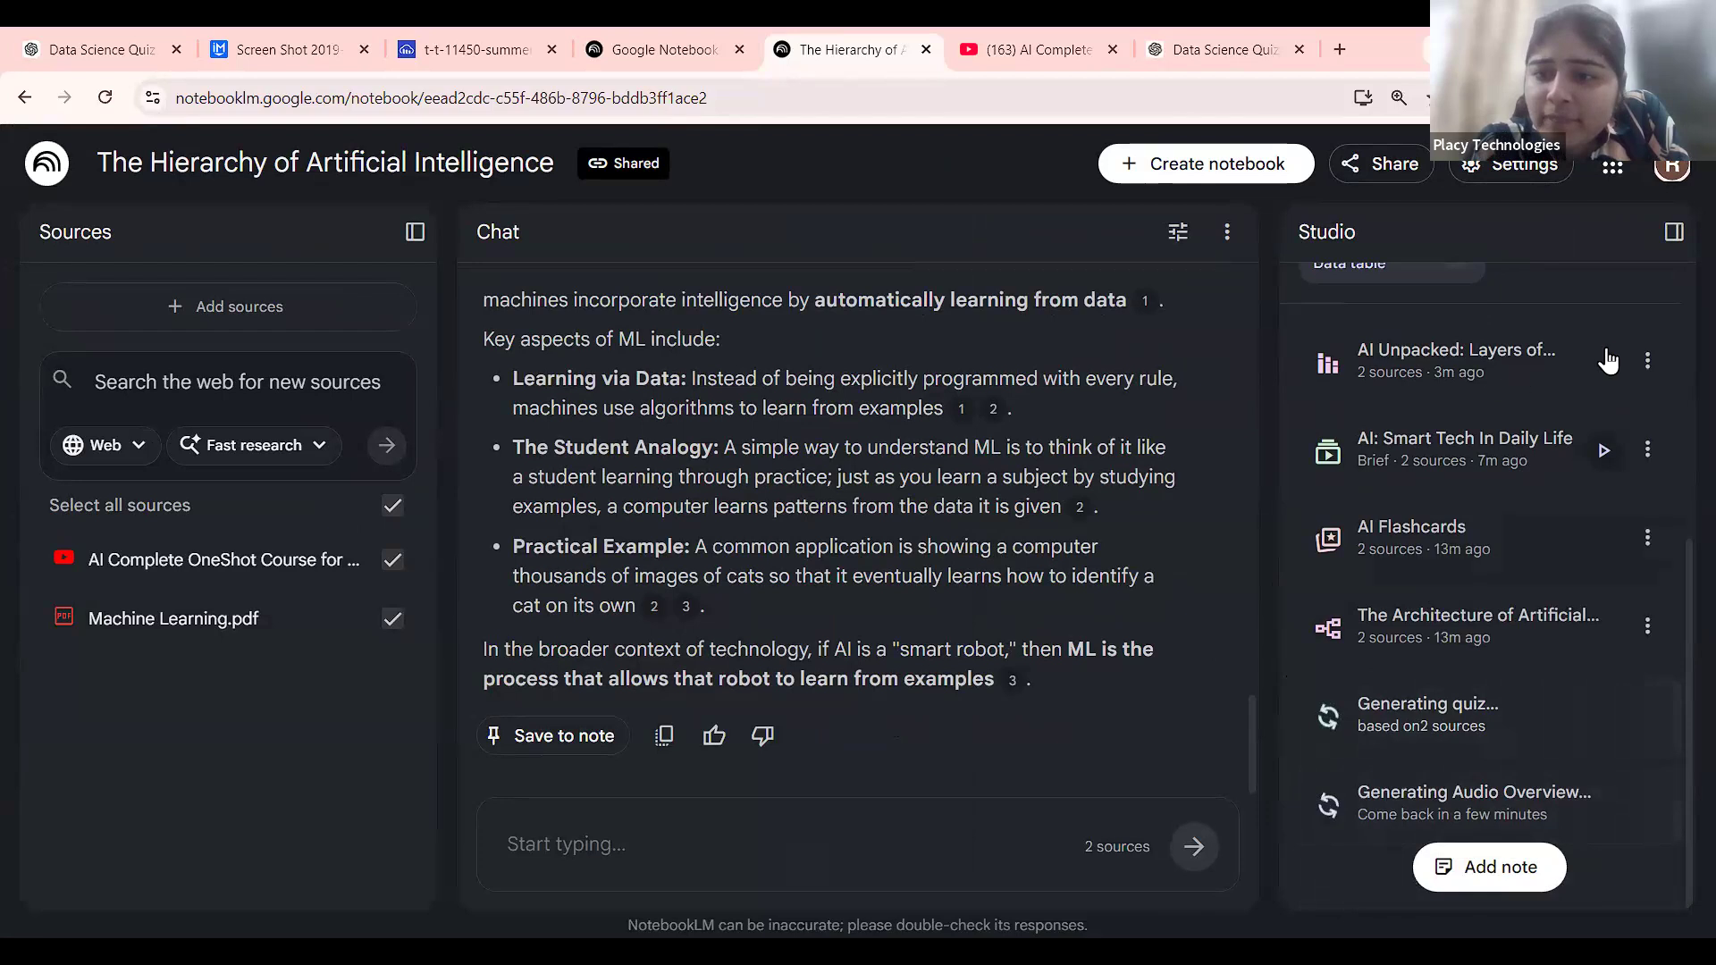
click(1647, 361)
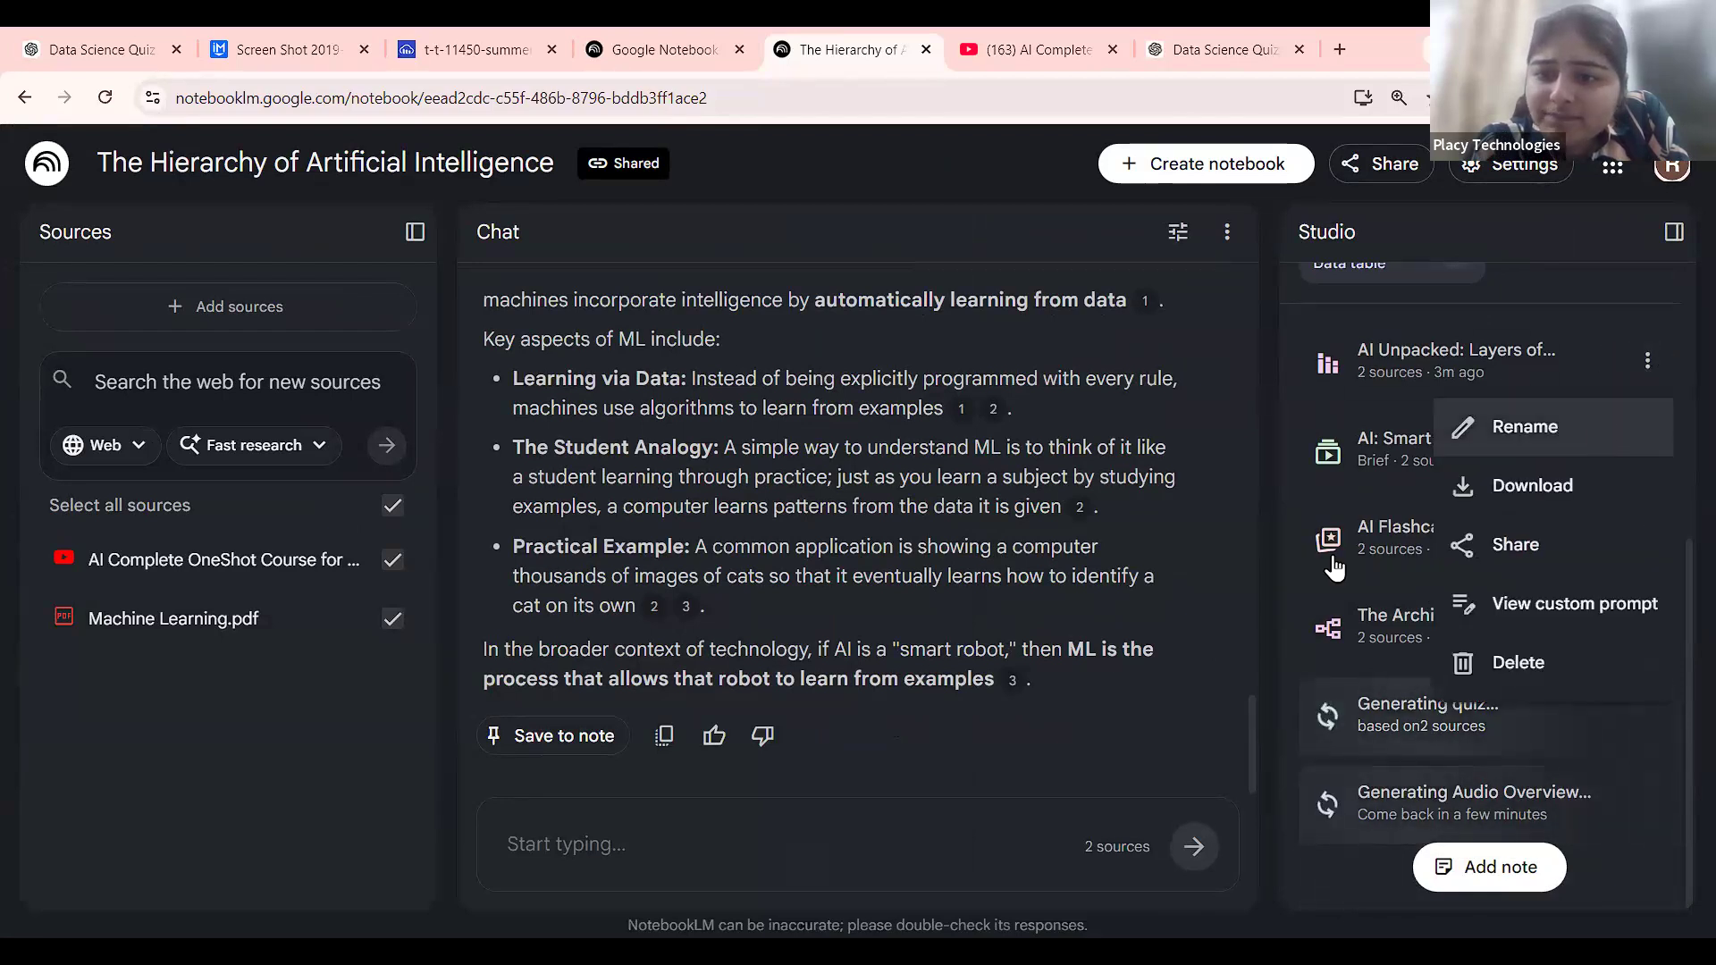
click(1409, 849)
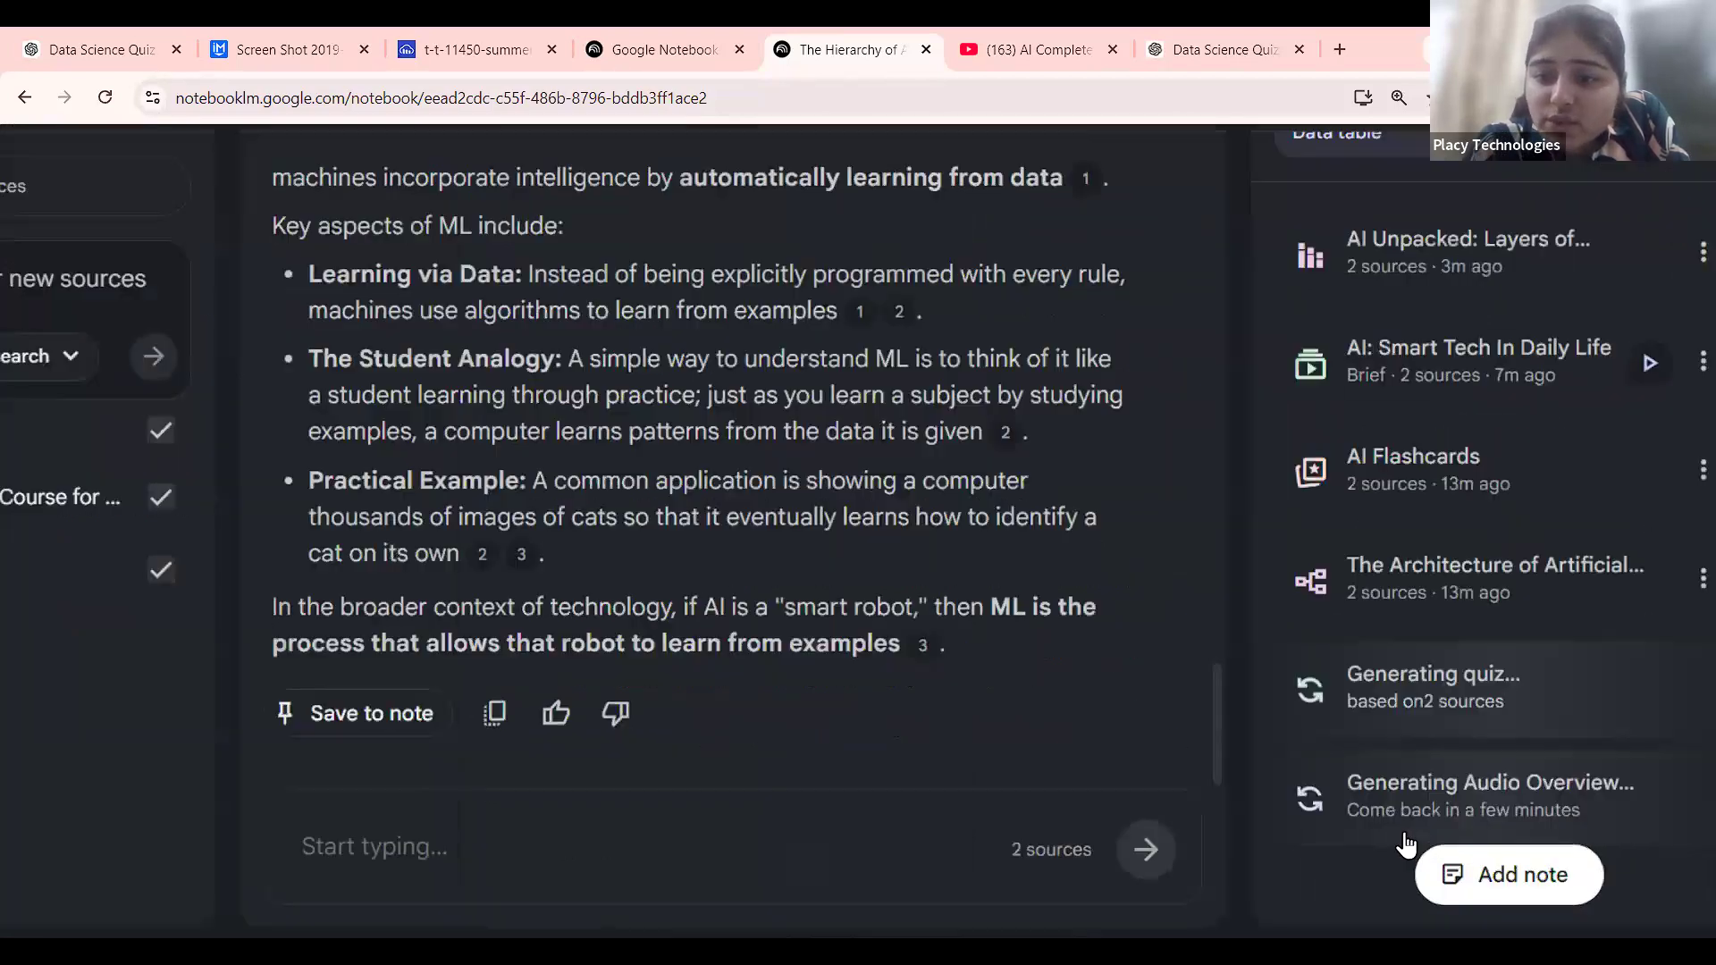
Return to the home page and open the 'Data Science For Everyone' notebook.
scroll(1406, 844, up, 5)
scroll(1406, 844, down, 4)
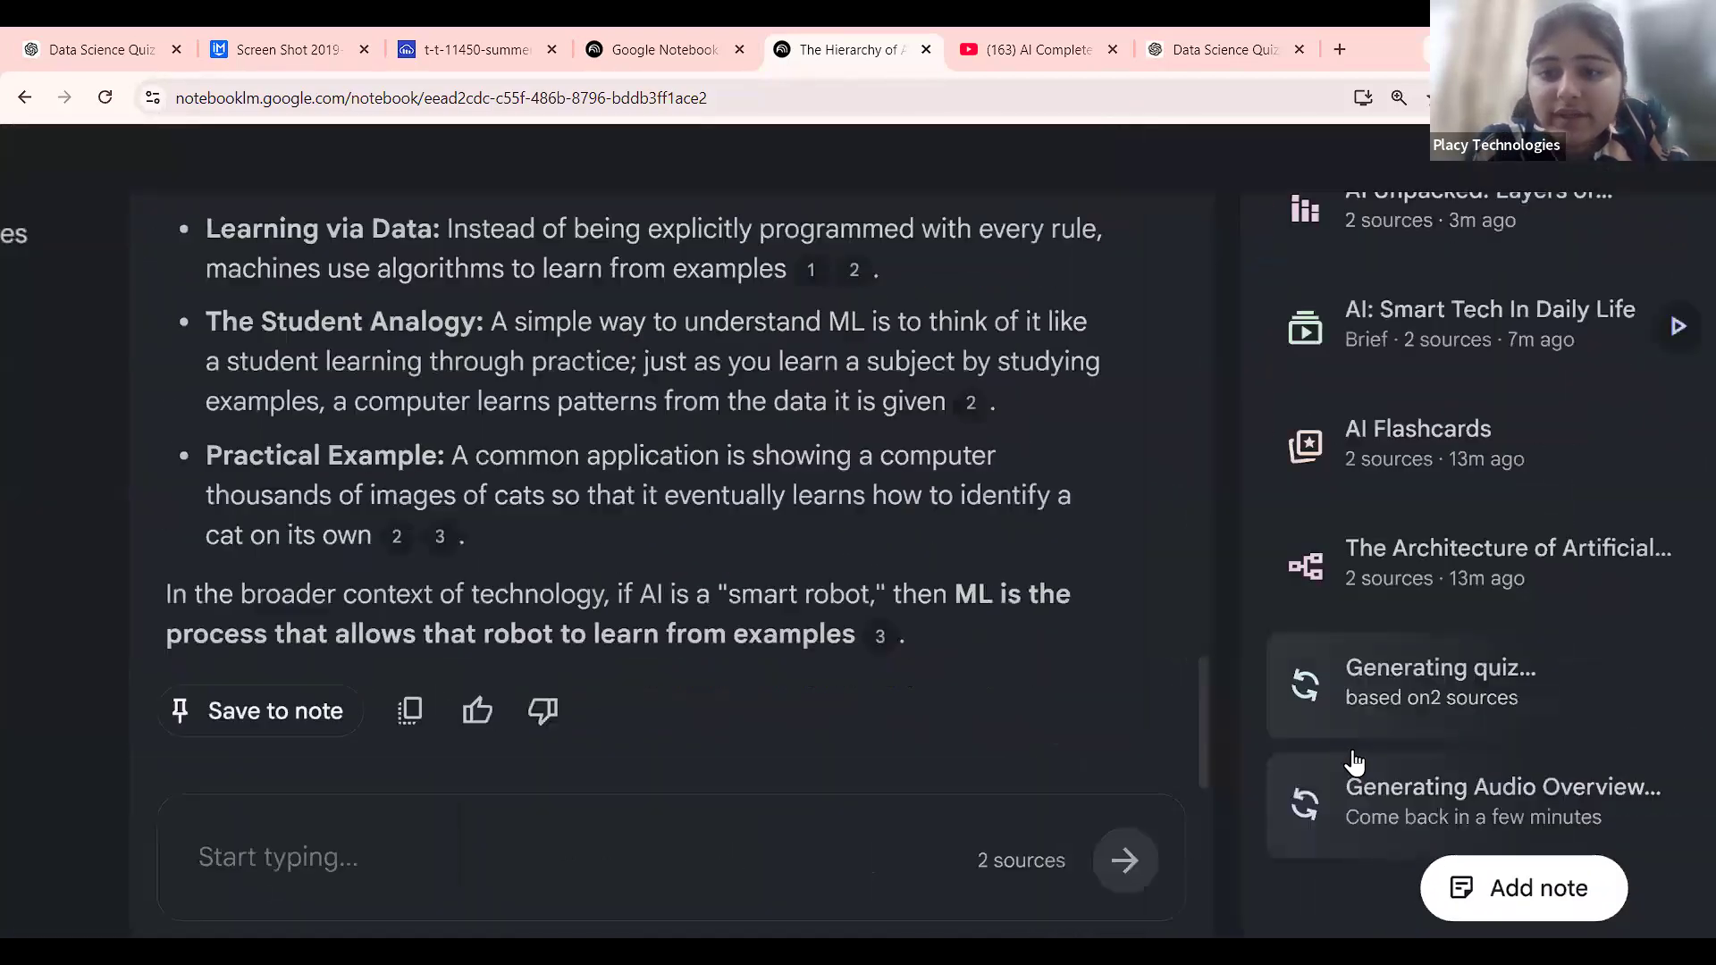
scroll(1353, 761, down, 3)
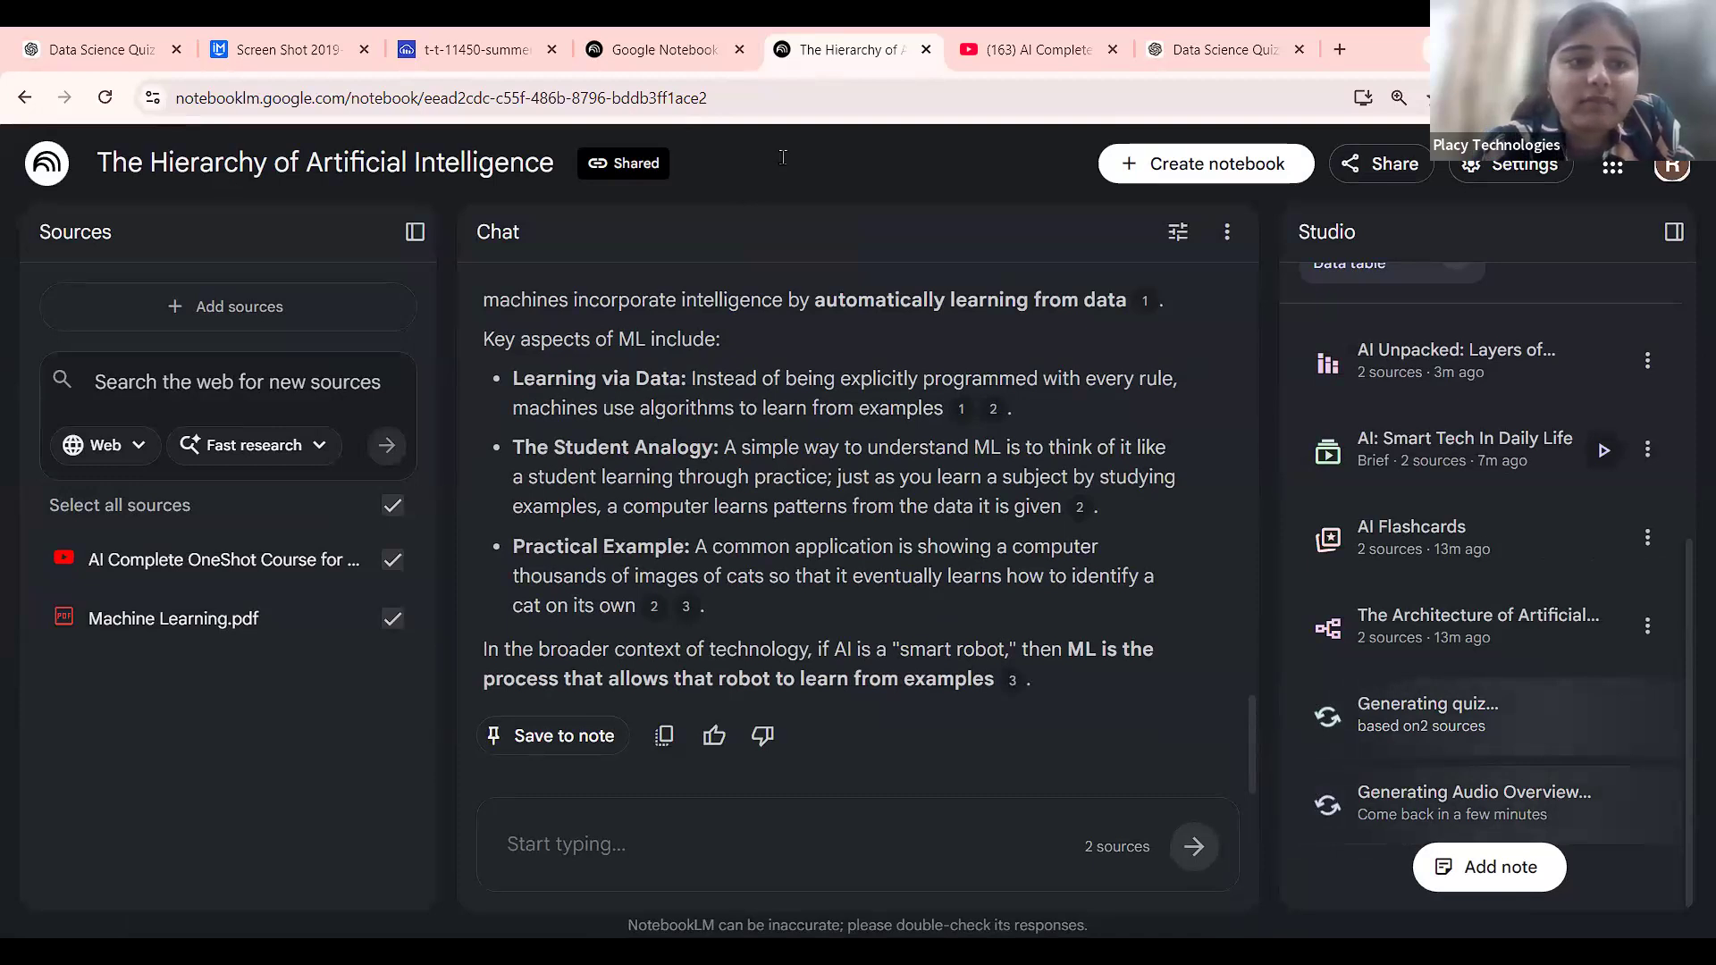
key(alt+Left)
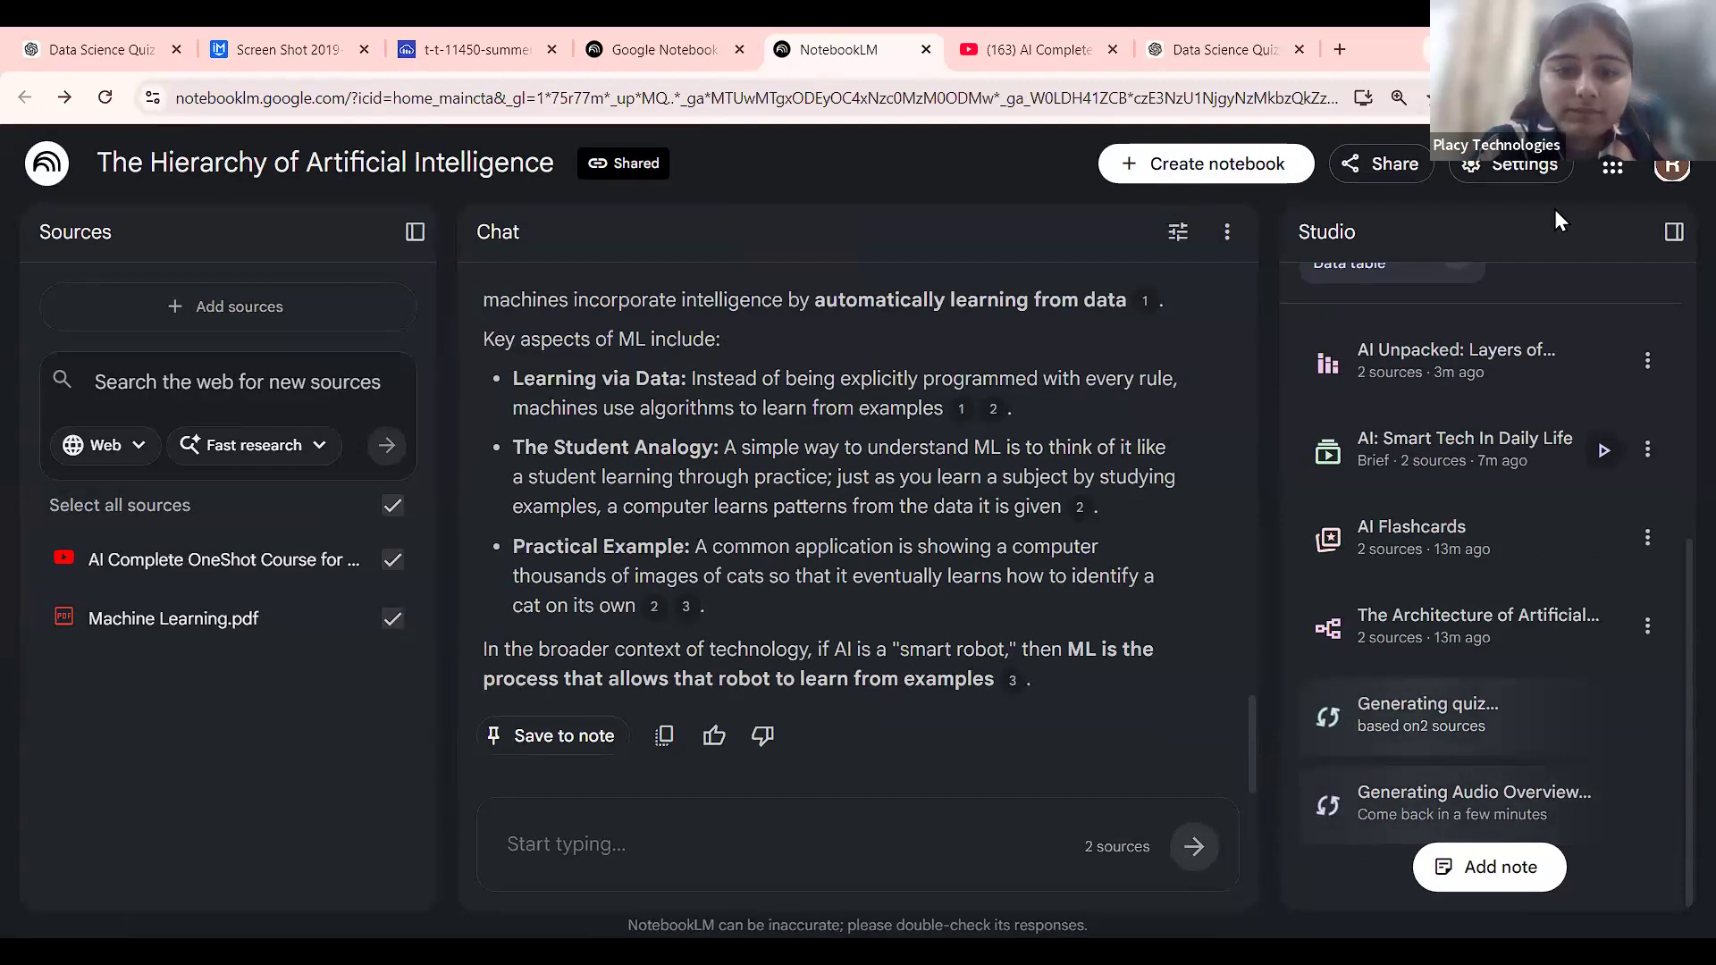
click(696, 676)
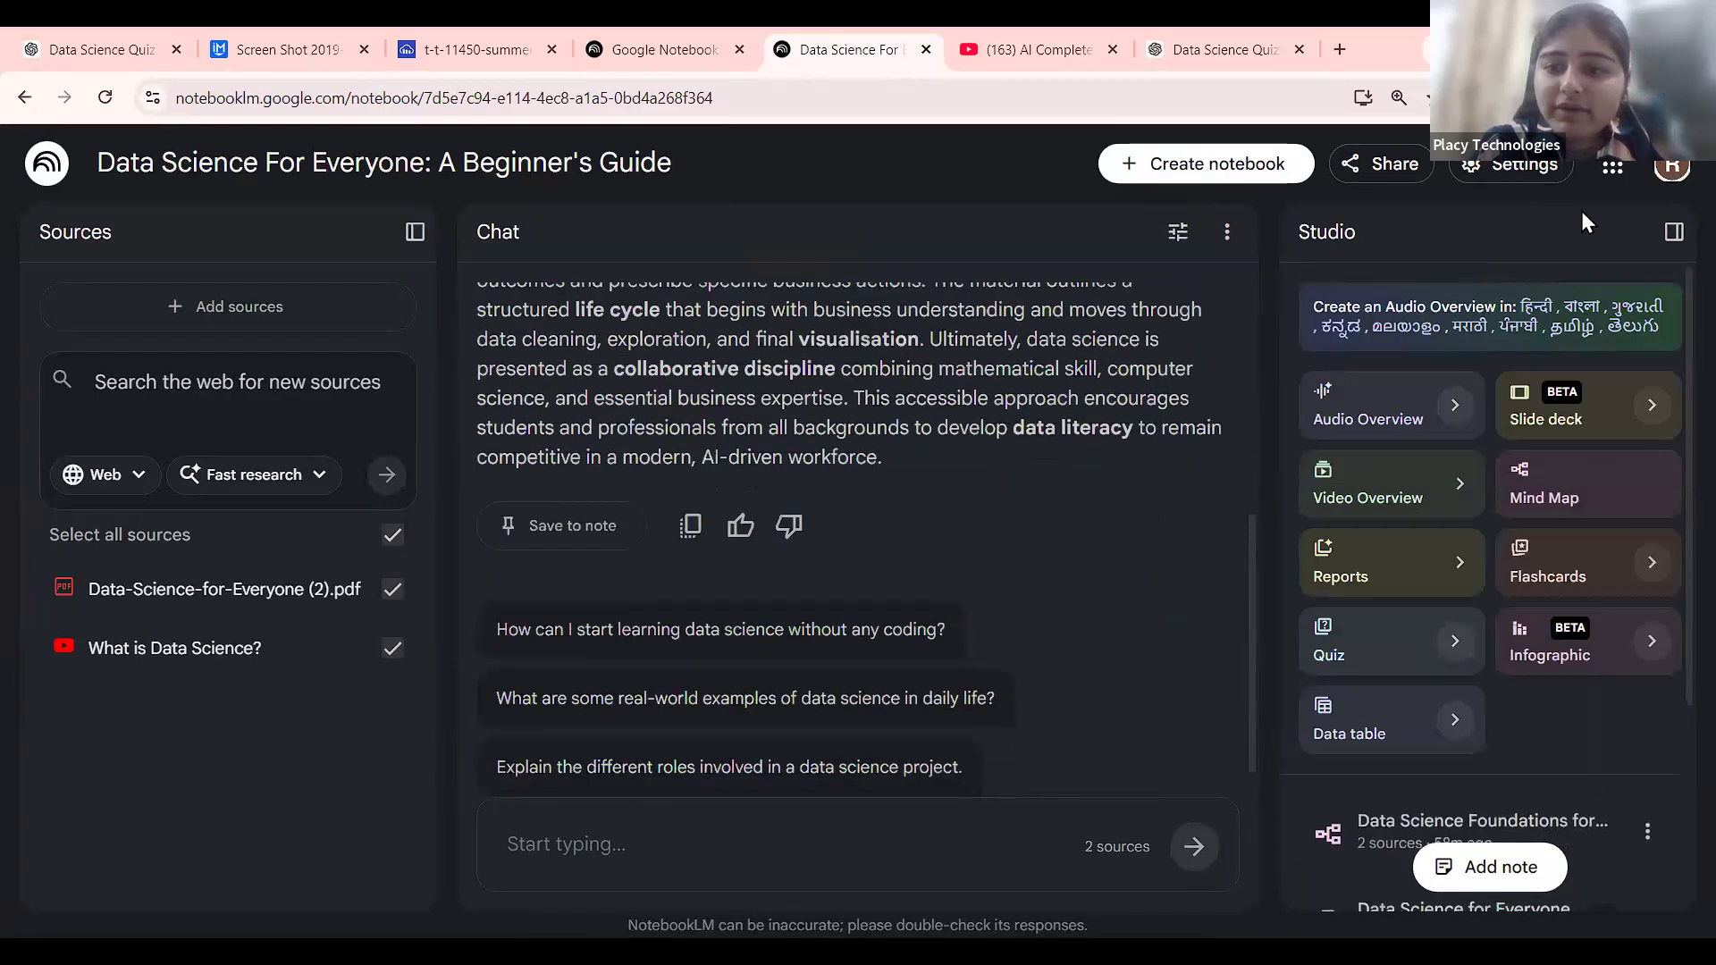
Open the Data Quiz, restart it, and answer question 1 with option A.
scroll(1586, 729, down, 3)
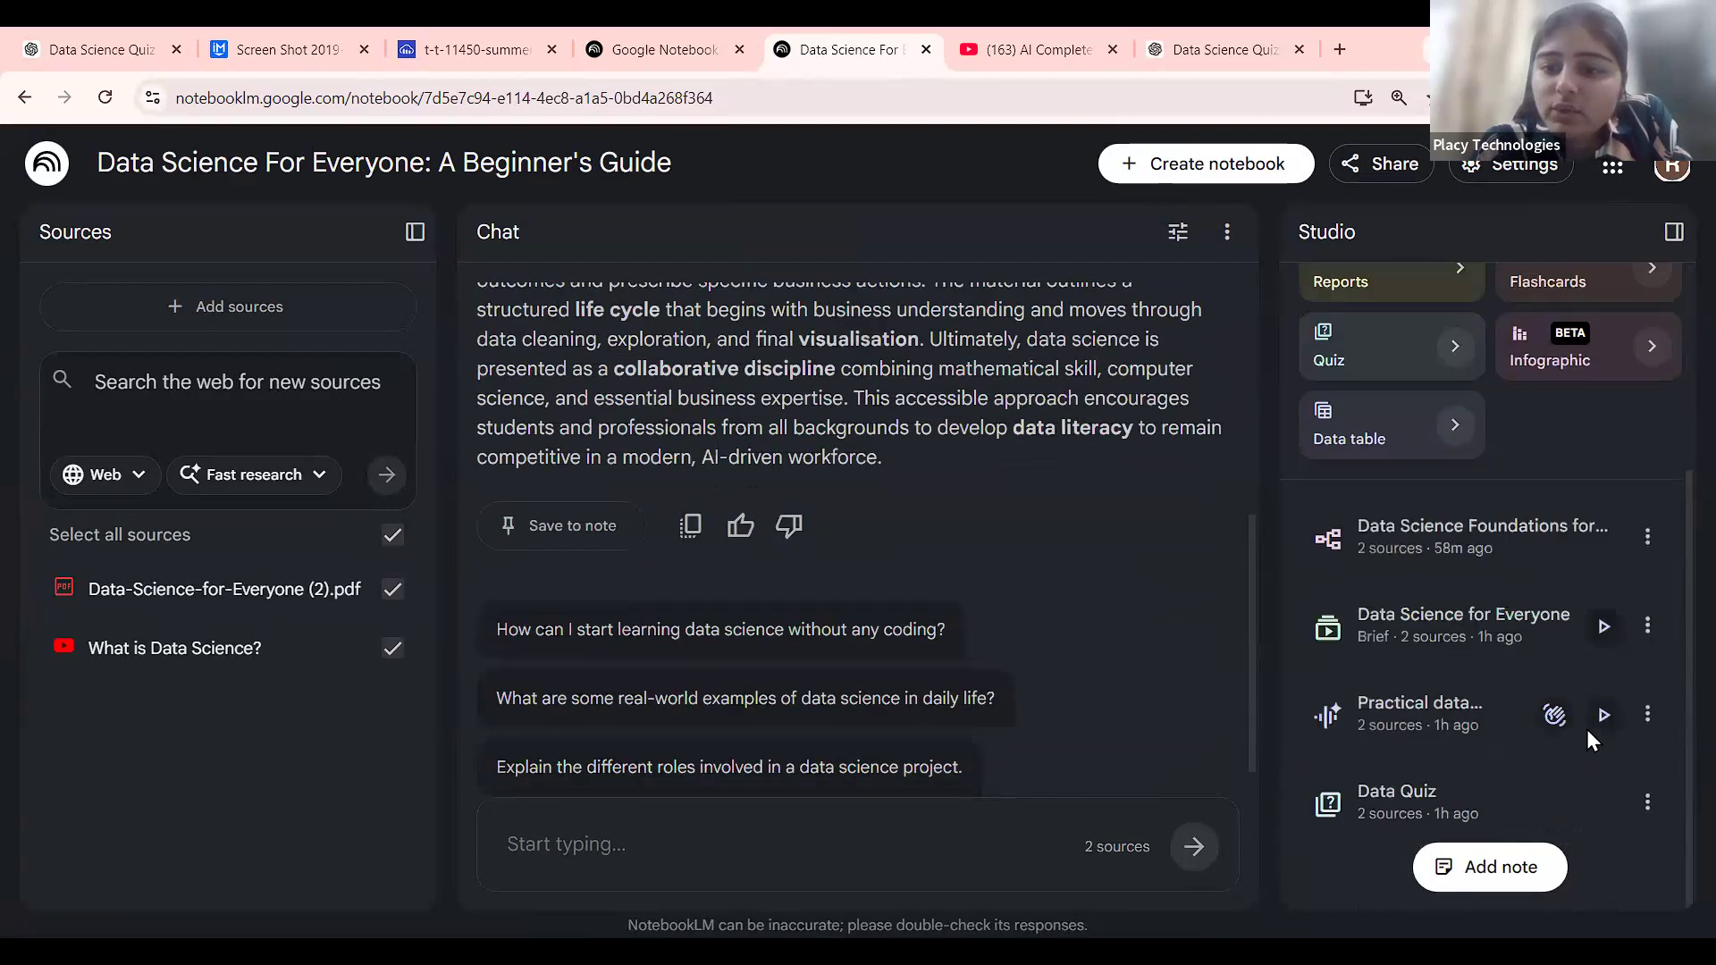
click(1484, 800)
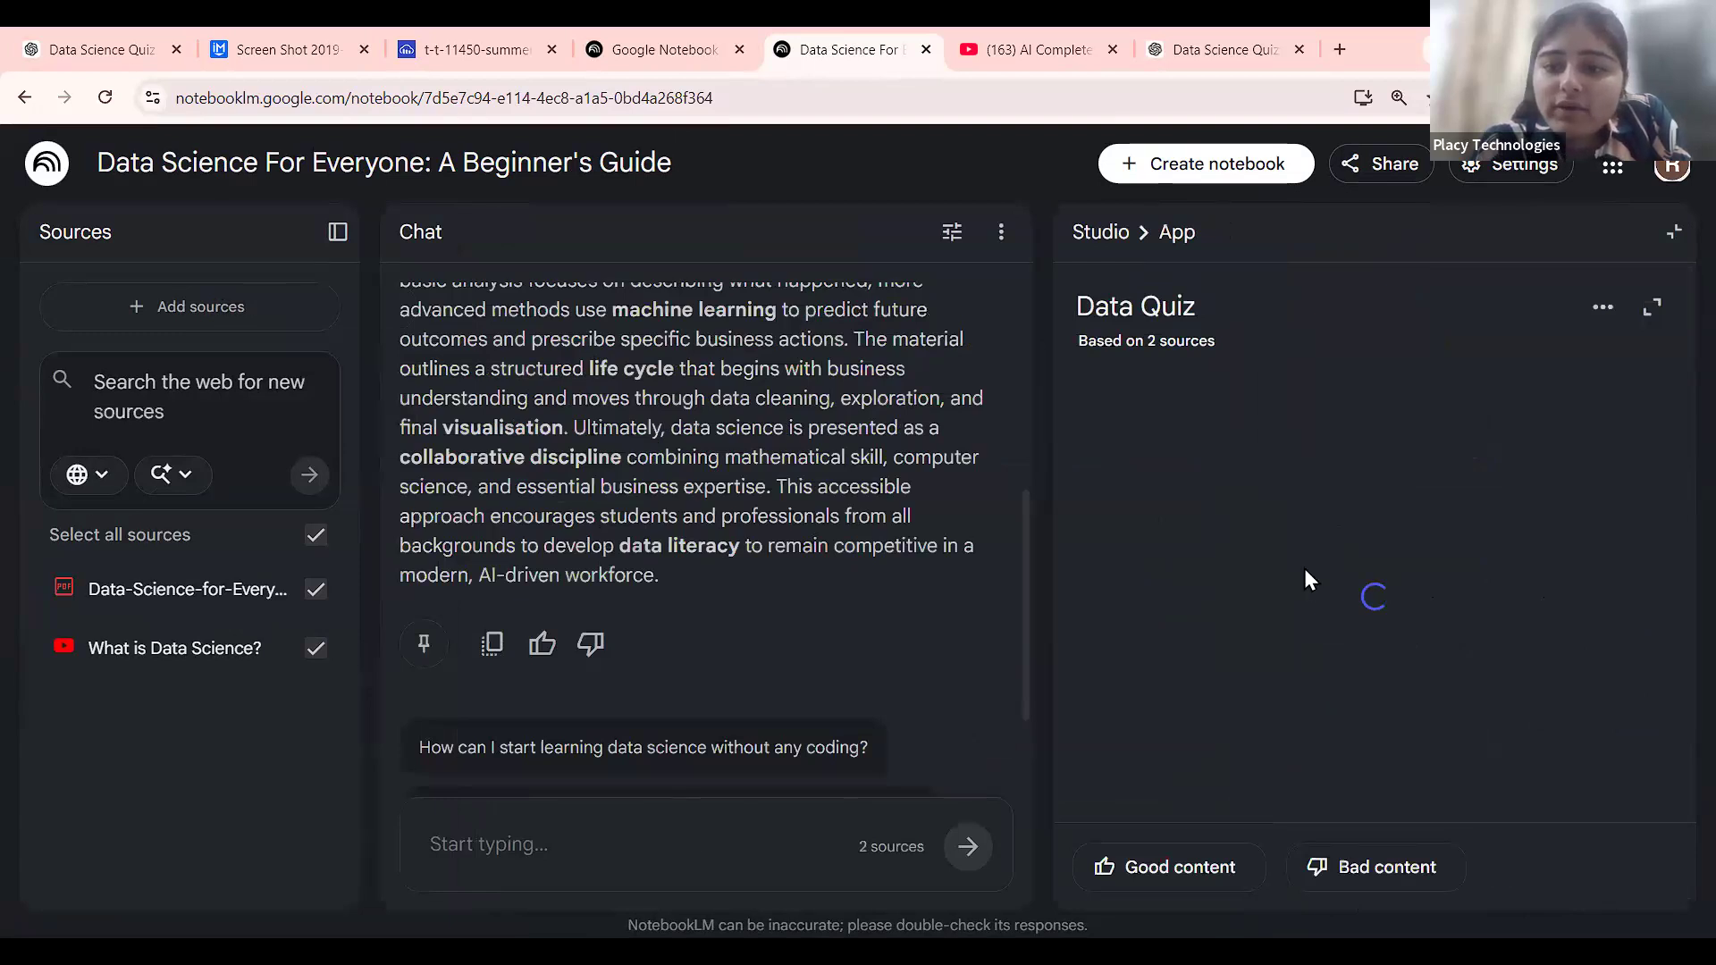
click(1523, 786)
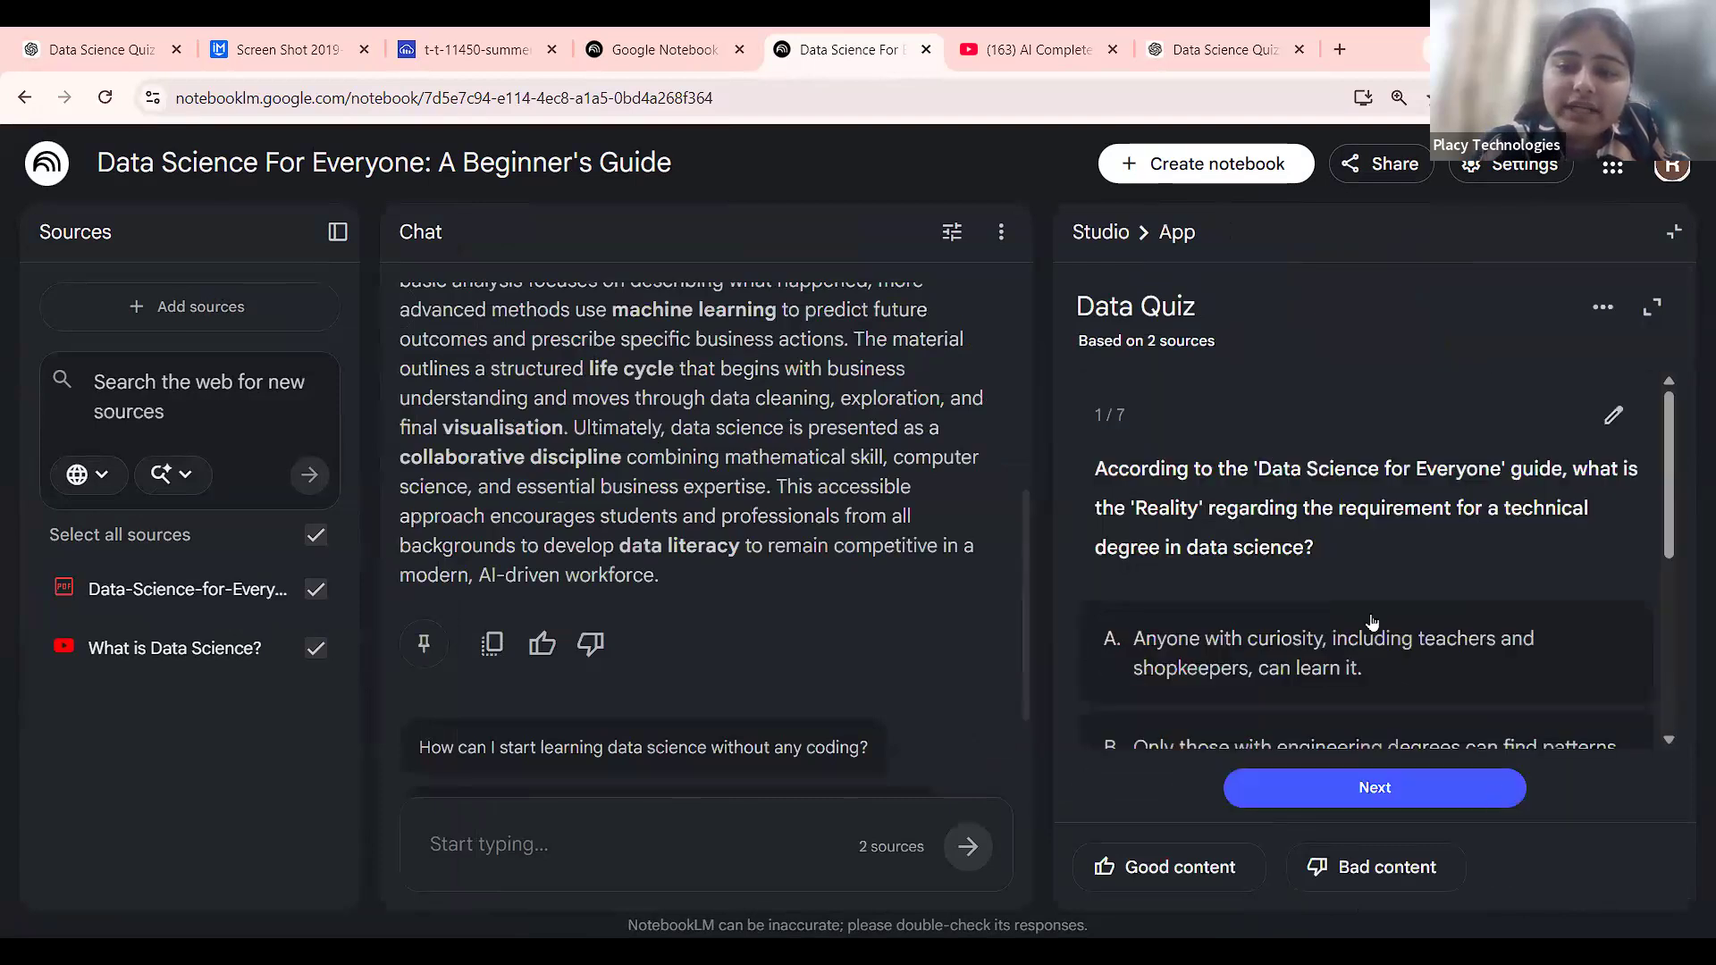
scroll(1373, 622, down, 1)
scroll(1498, 554, up, 1)
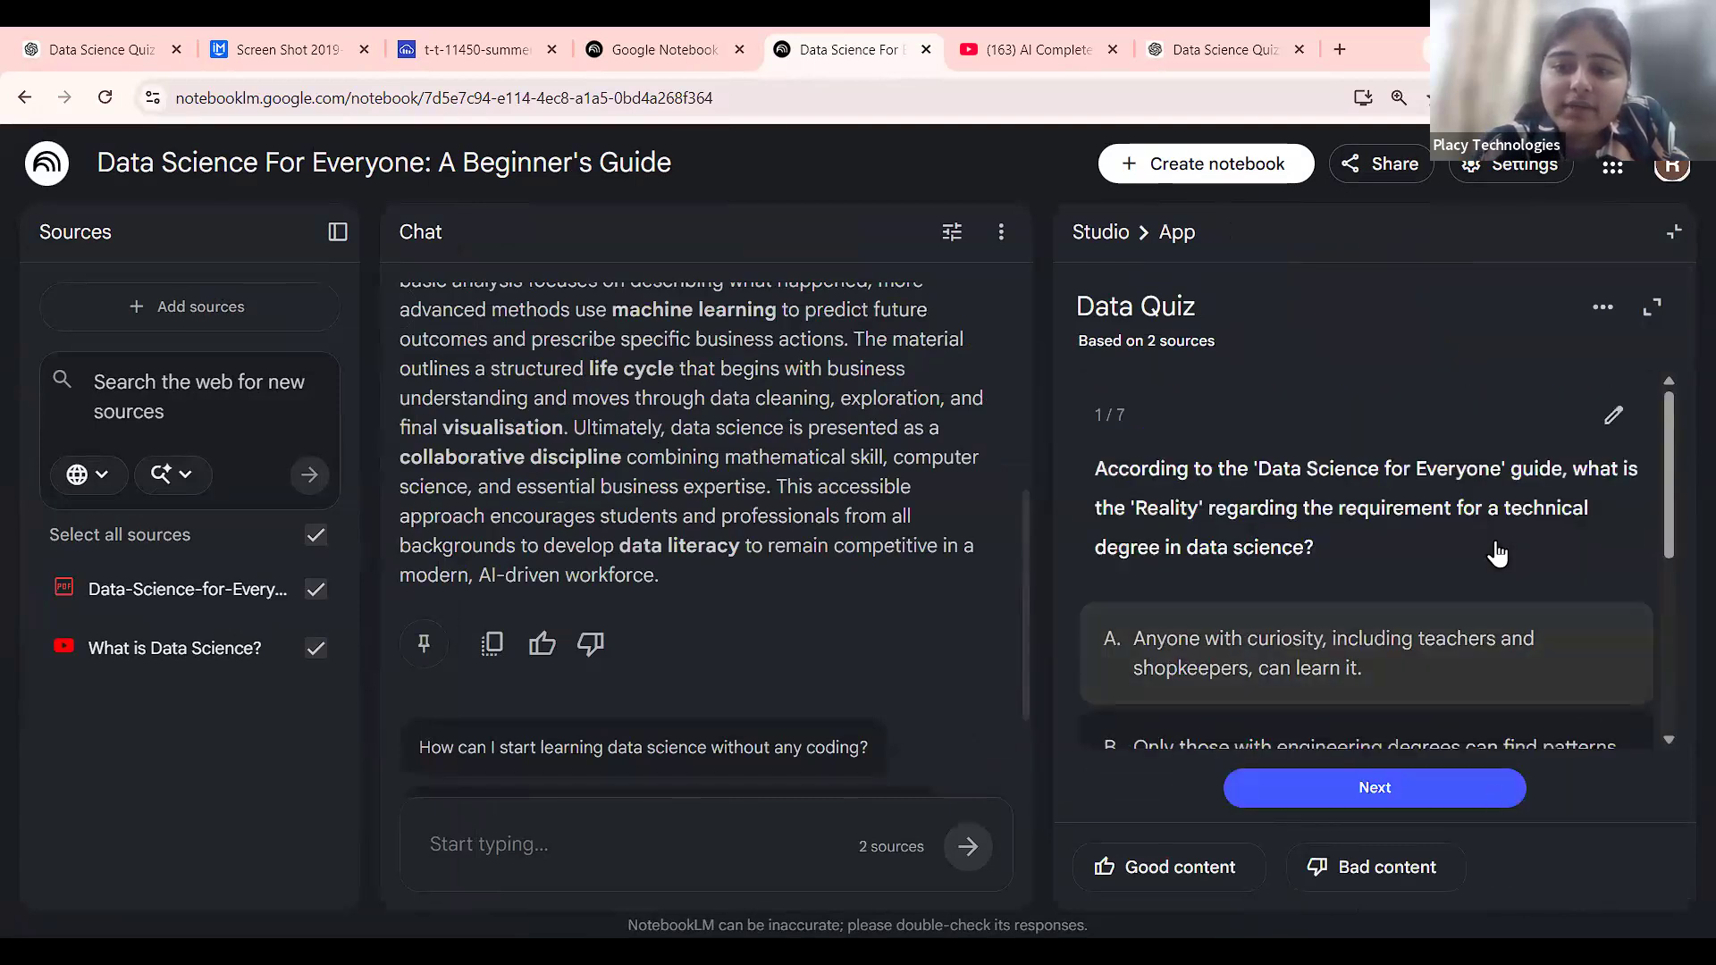
click(1412, 682)
scroll(1412, 670, down, 3)
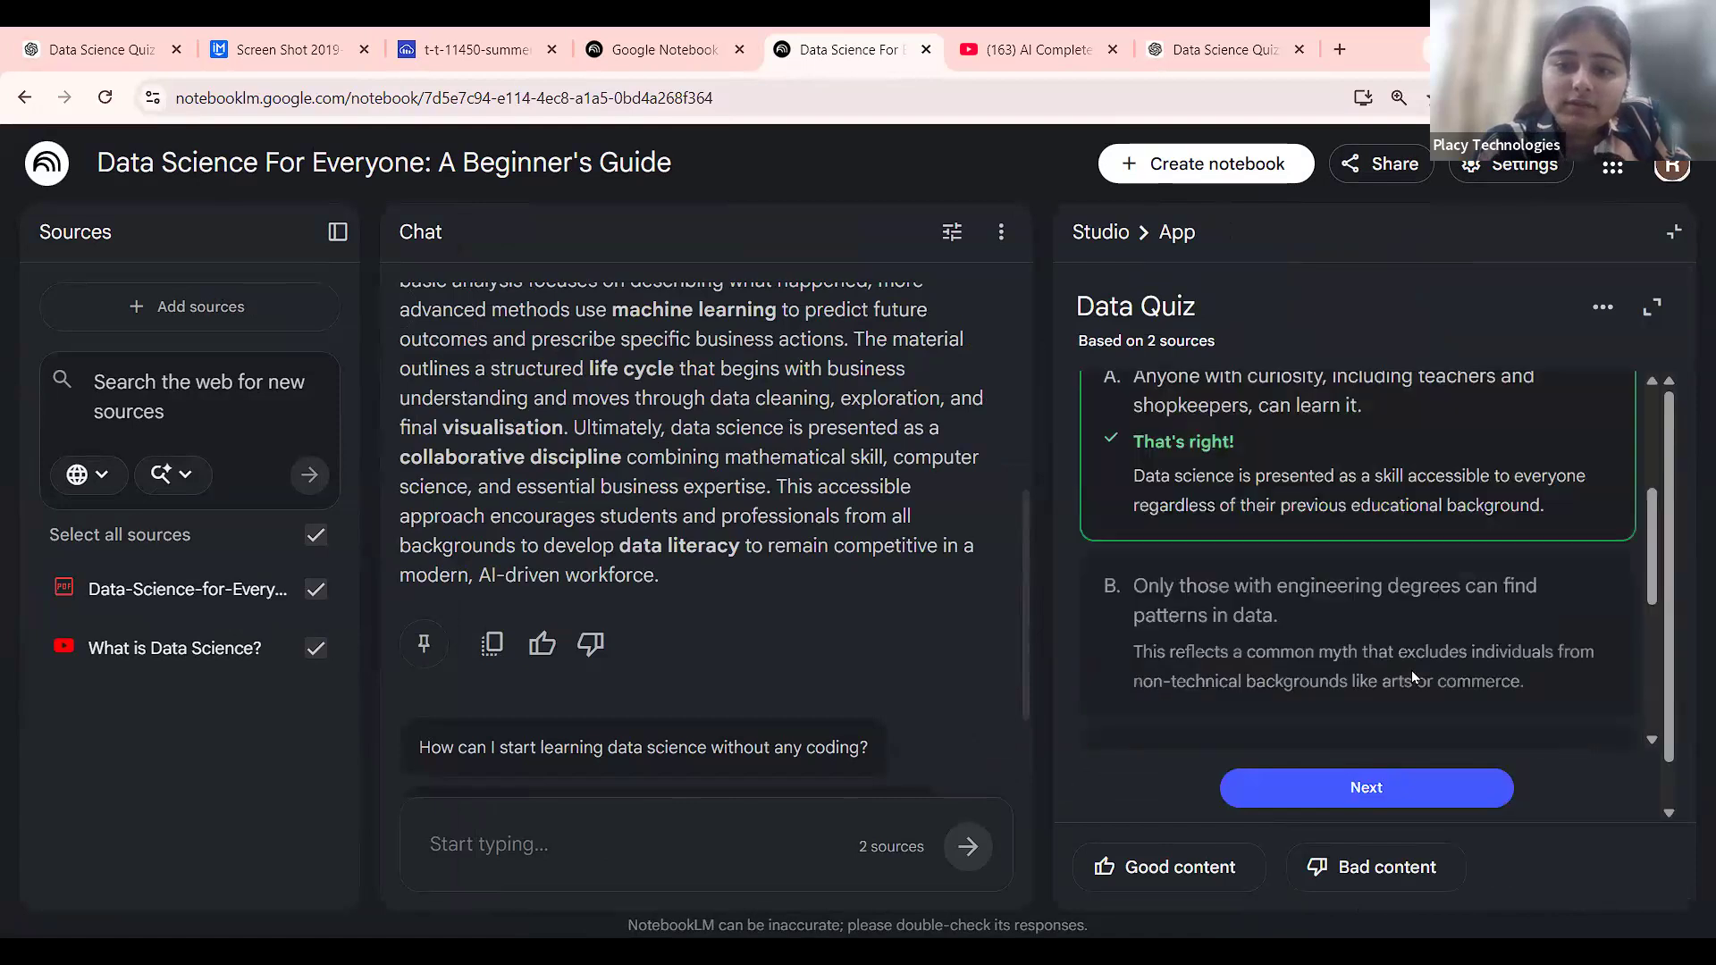
click(1427, 791)
Answer questions 2–5 with A, Predictive Analytics, A, and Business Analyst.
scroll(1412, 532, down, 1)
click(1410, 527)
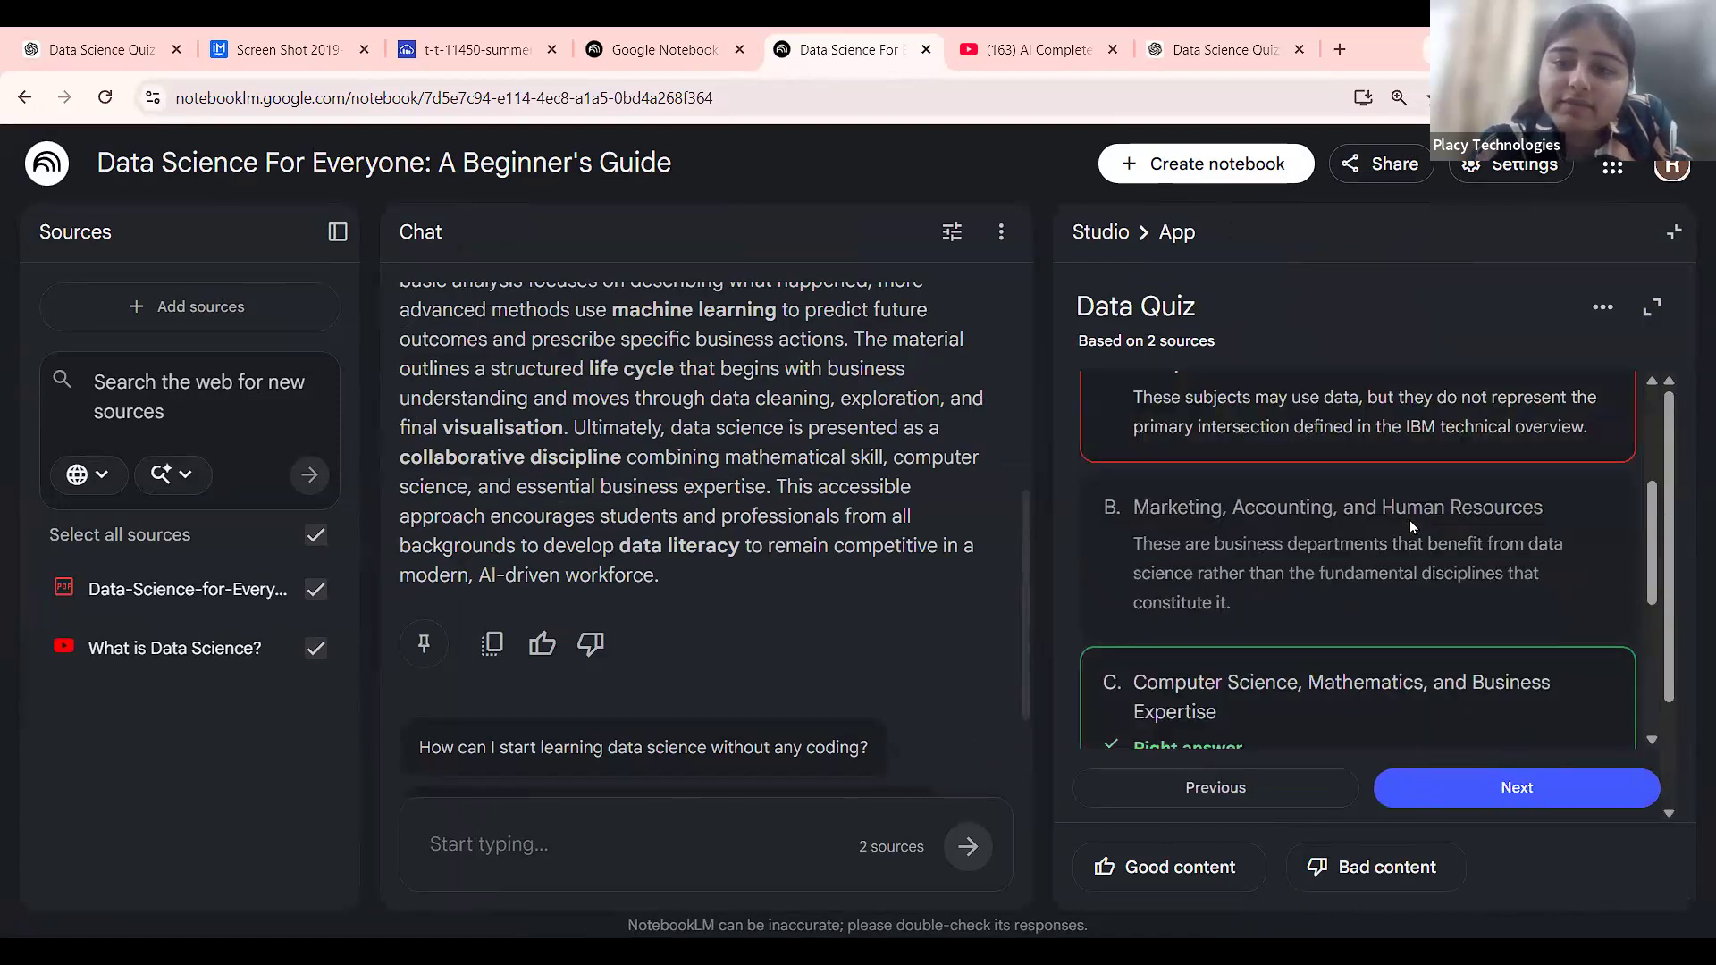
click(1488, 786)
click(1325, 635)
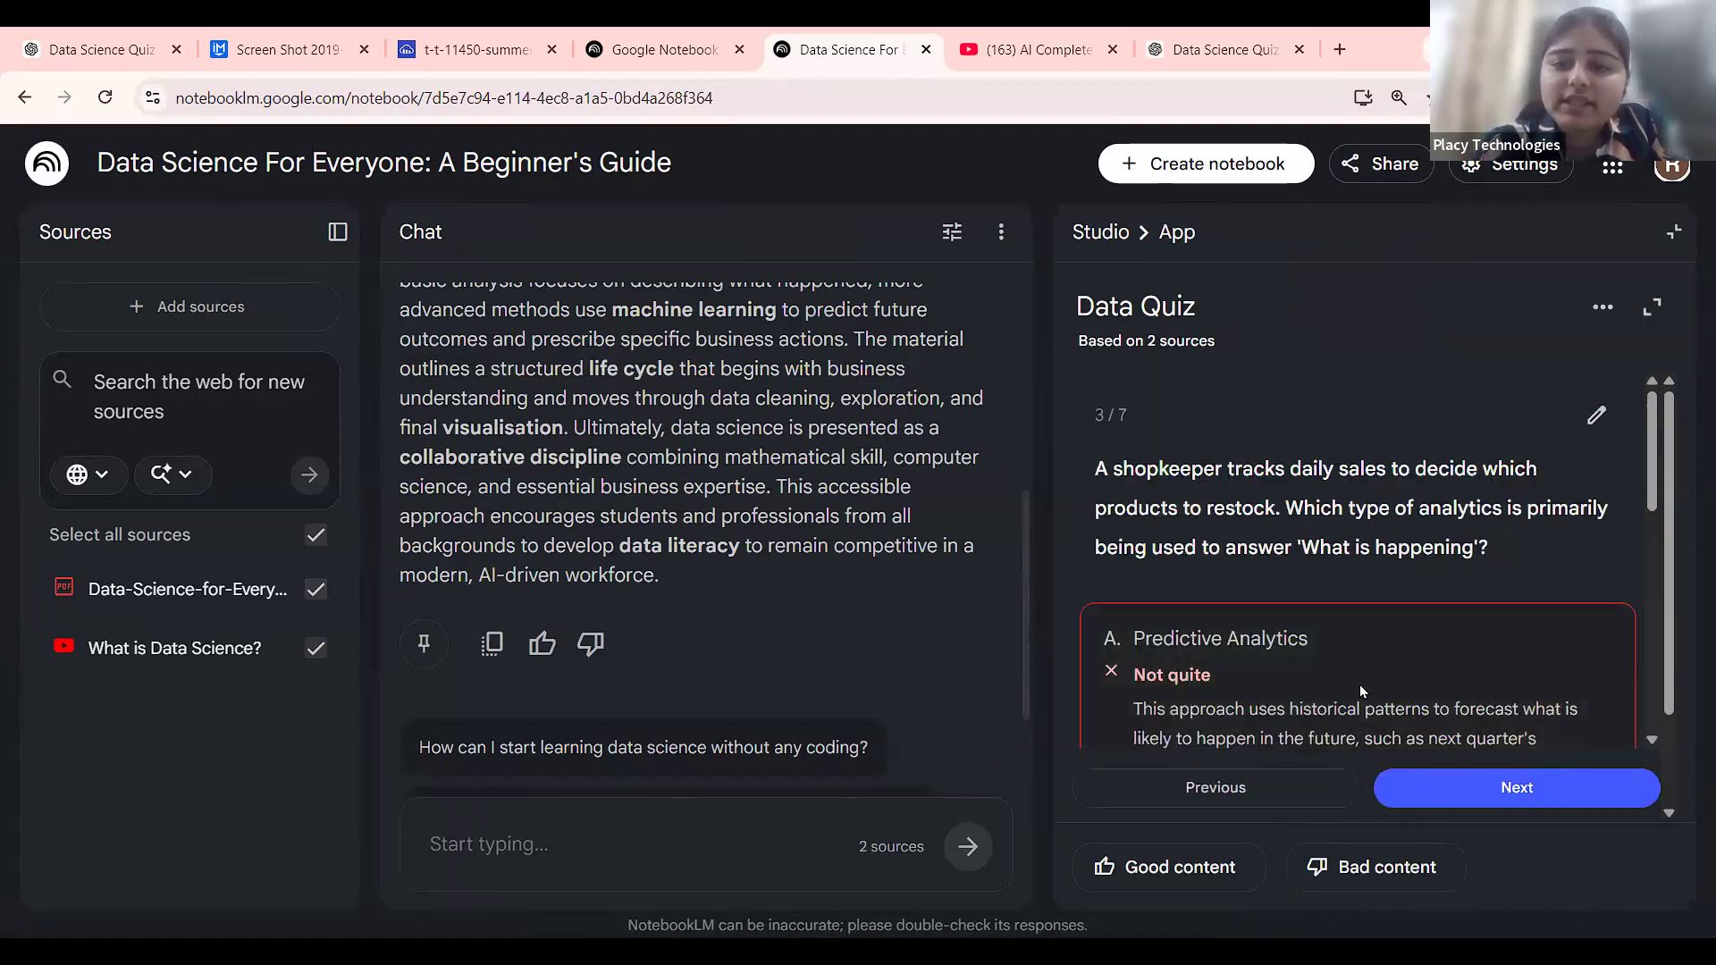
scroll(1359, 685, down, 1)
click(1517, 787)
click(1350, 603)
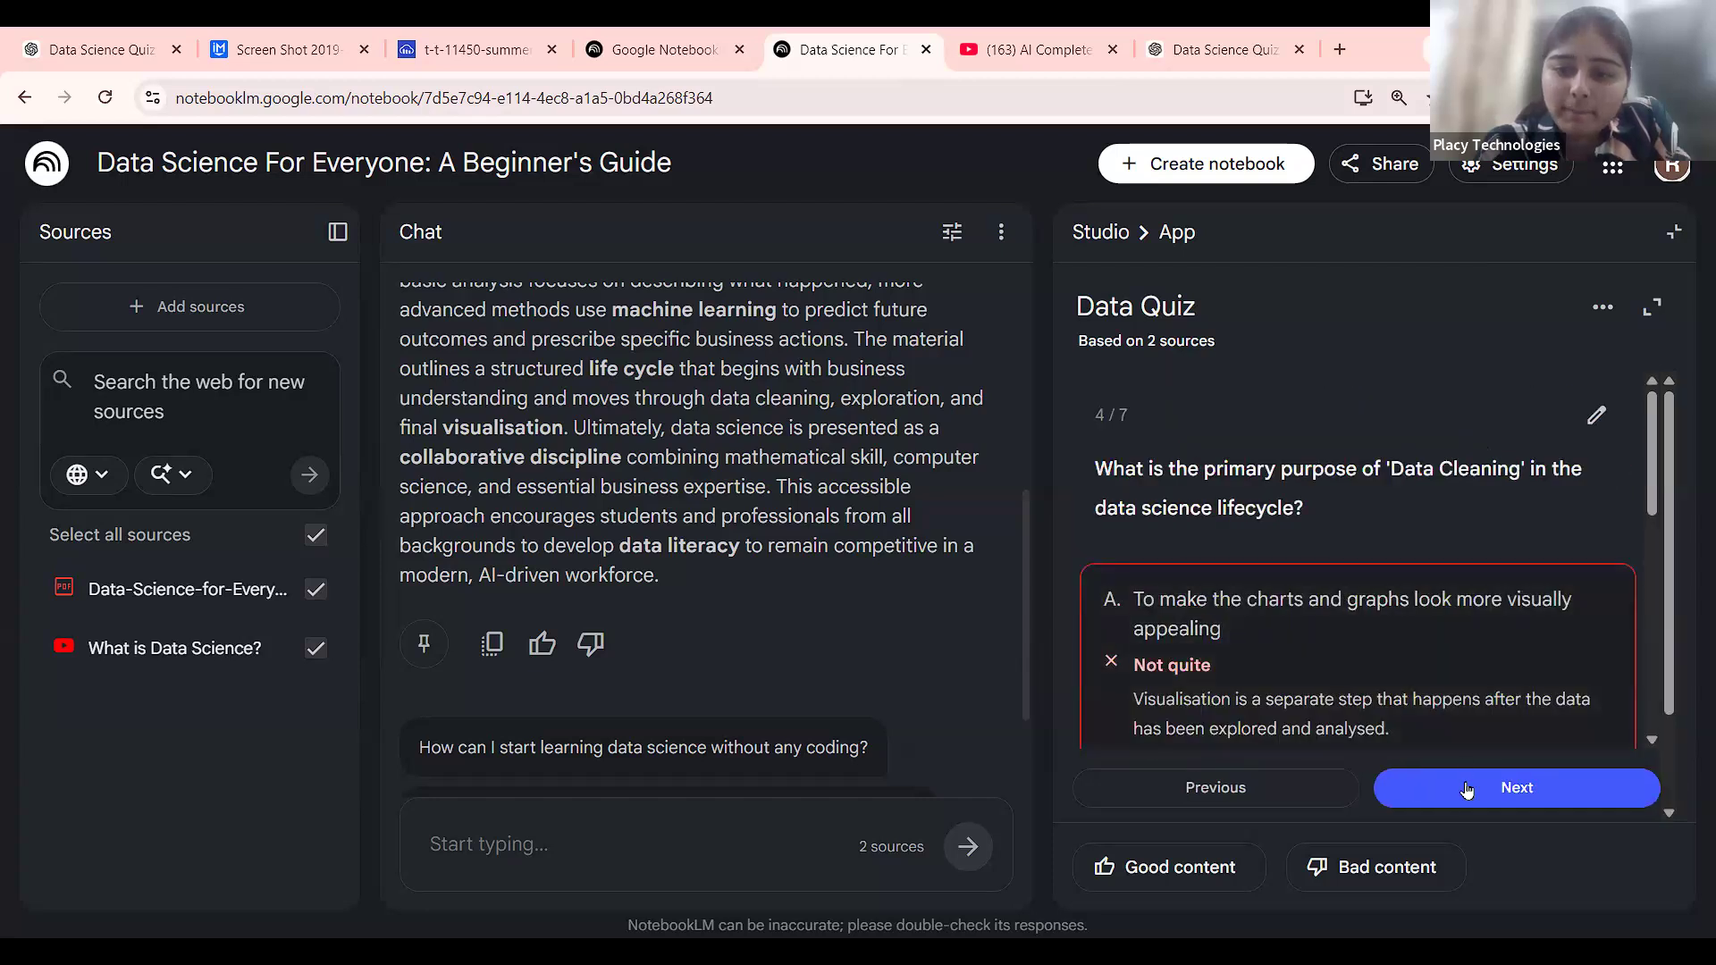
click(1467, 789)
scroll(1313, 542, down, 3)
click(1298, 542)
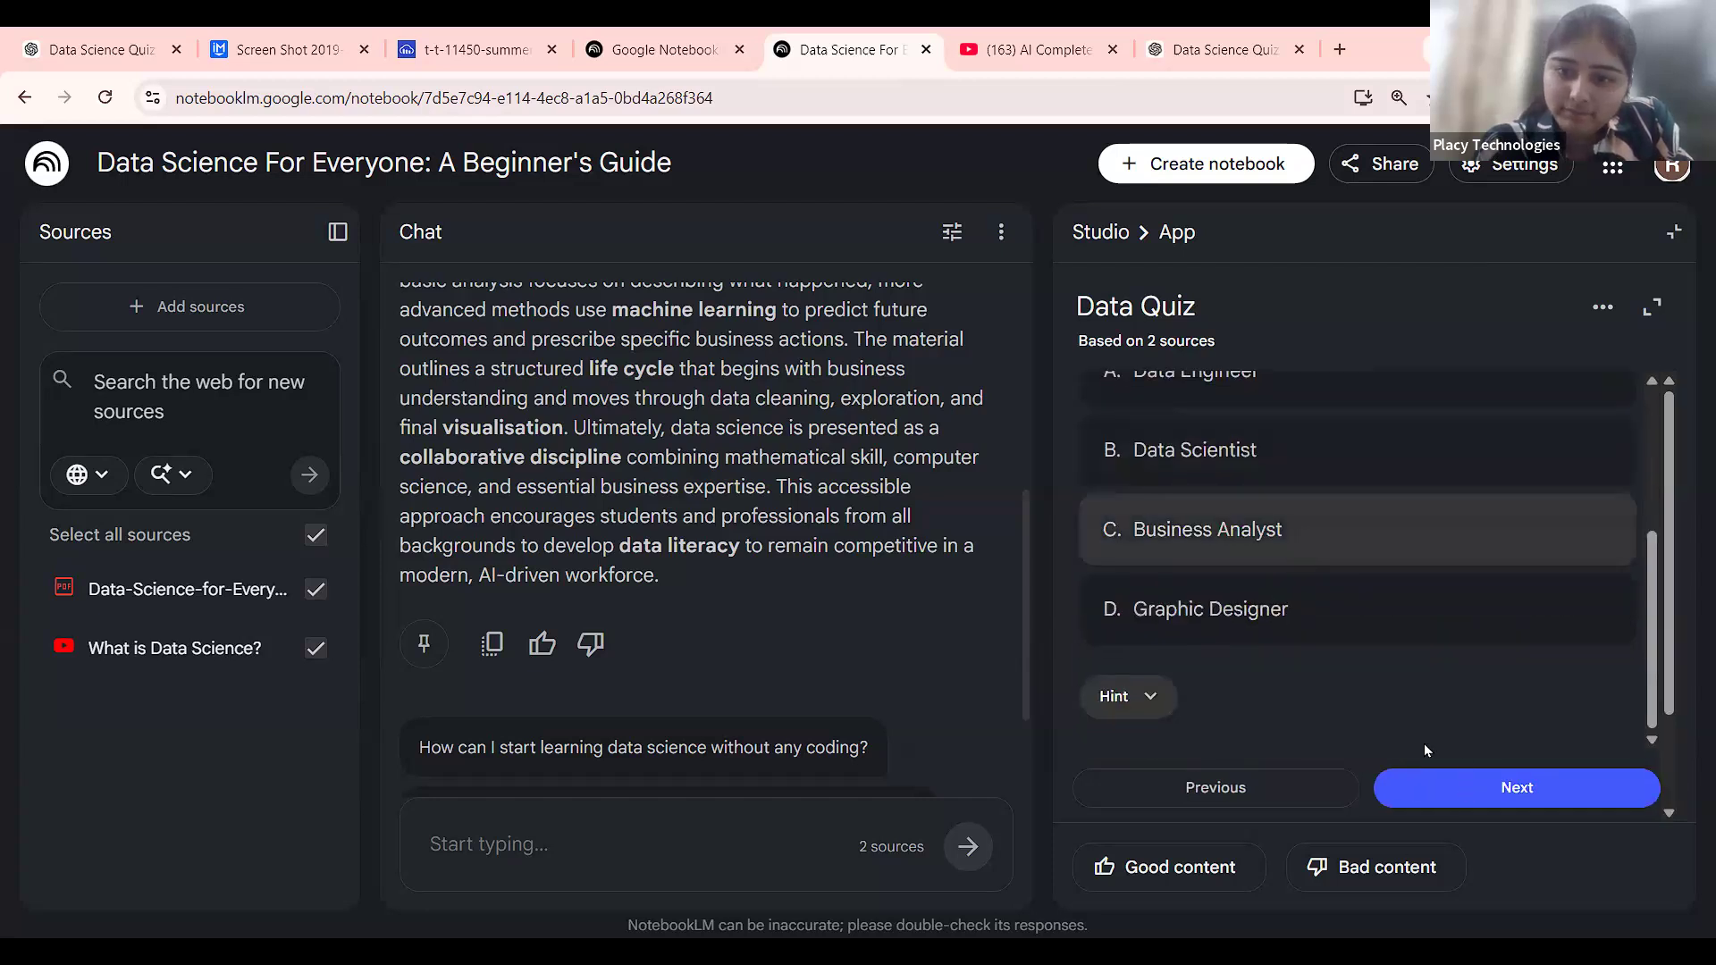
Answer the next question with Python and R and finish the quiz to see the score.
click(1484, 788)
scroll(1347, 648, down, 3)
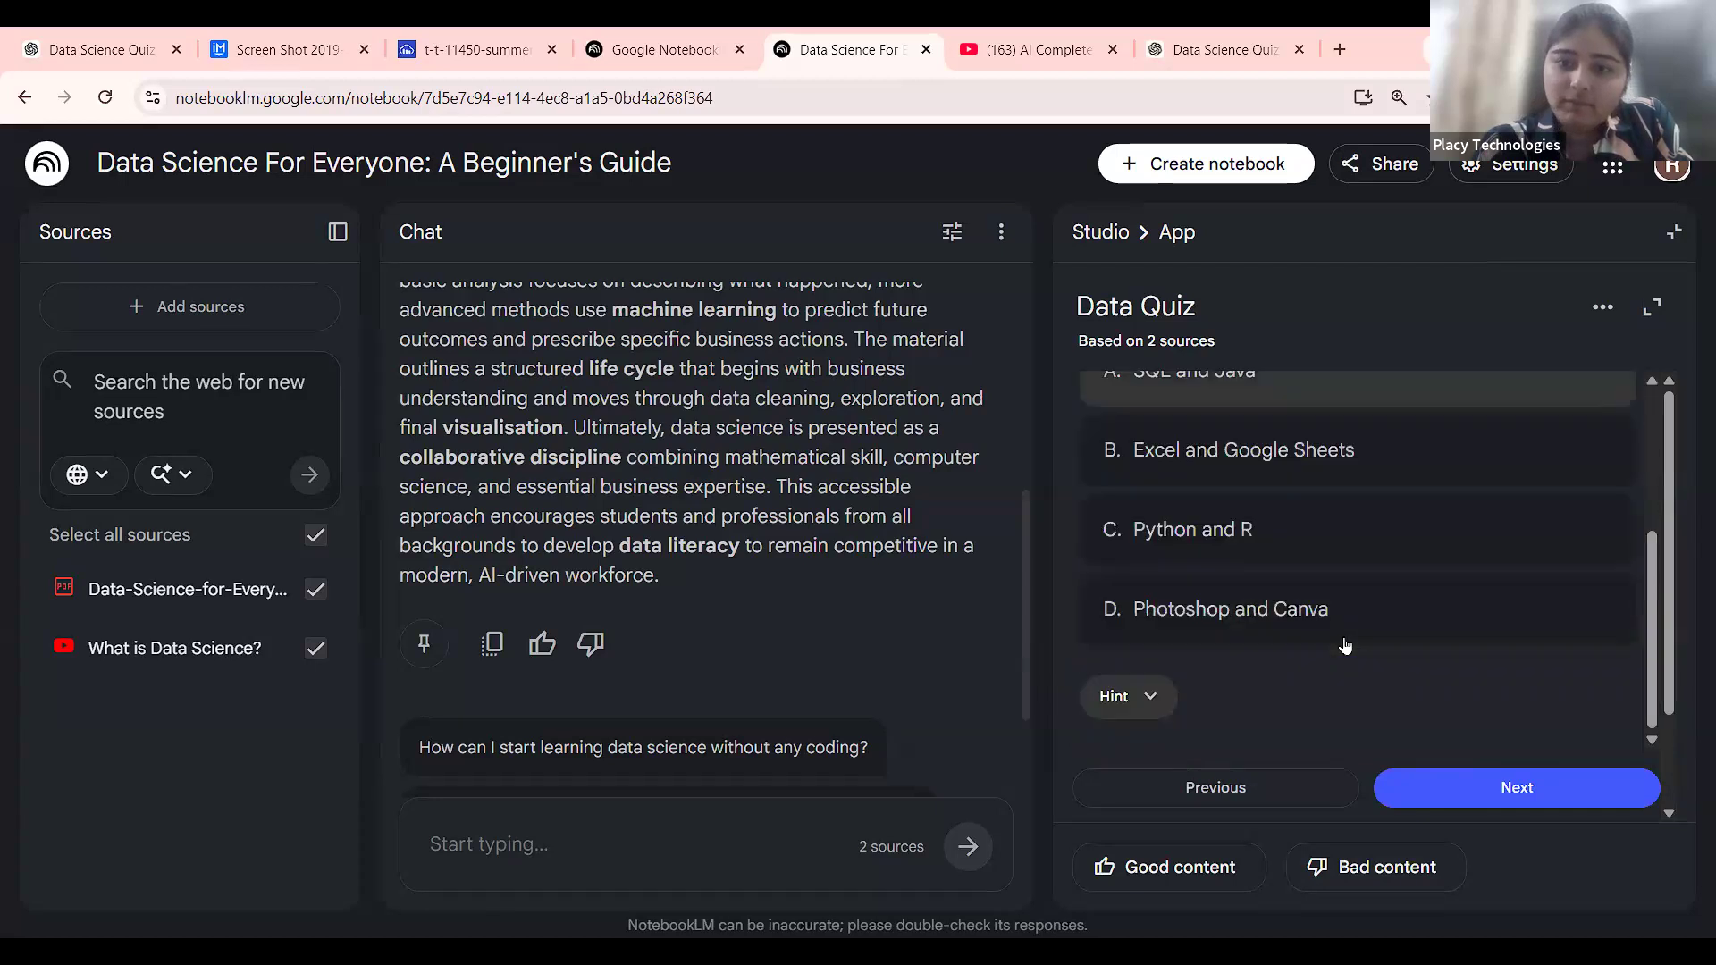
click(1367, 544)
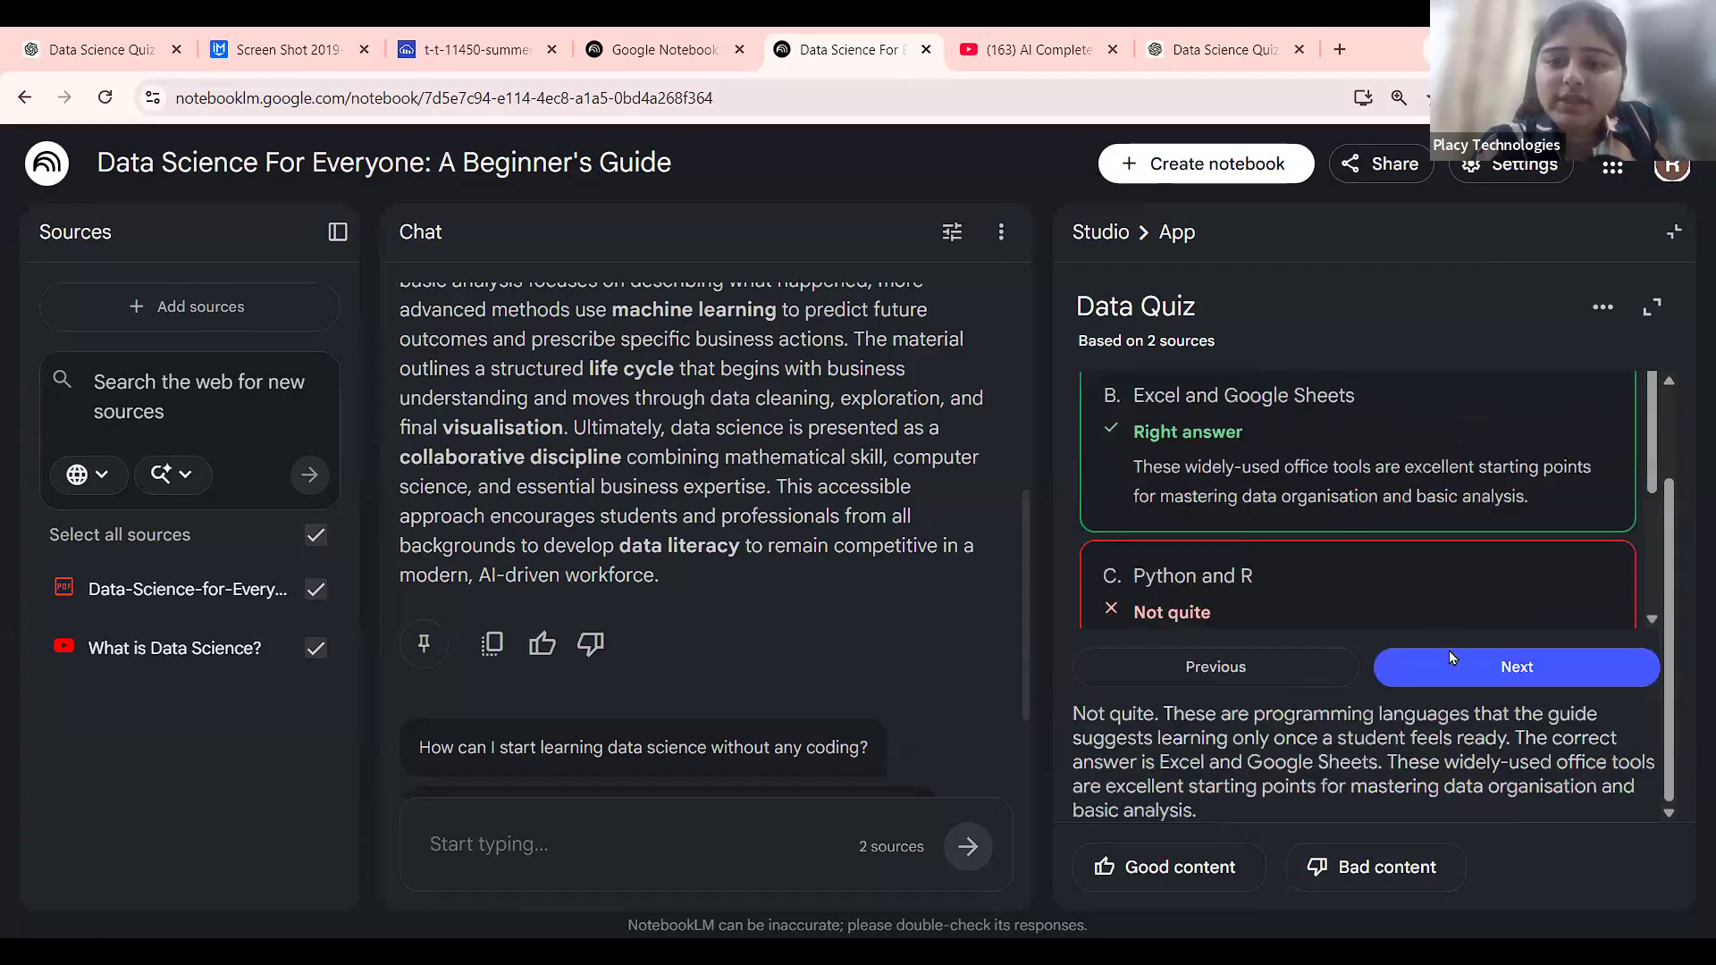
click(1457, 669)
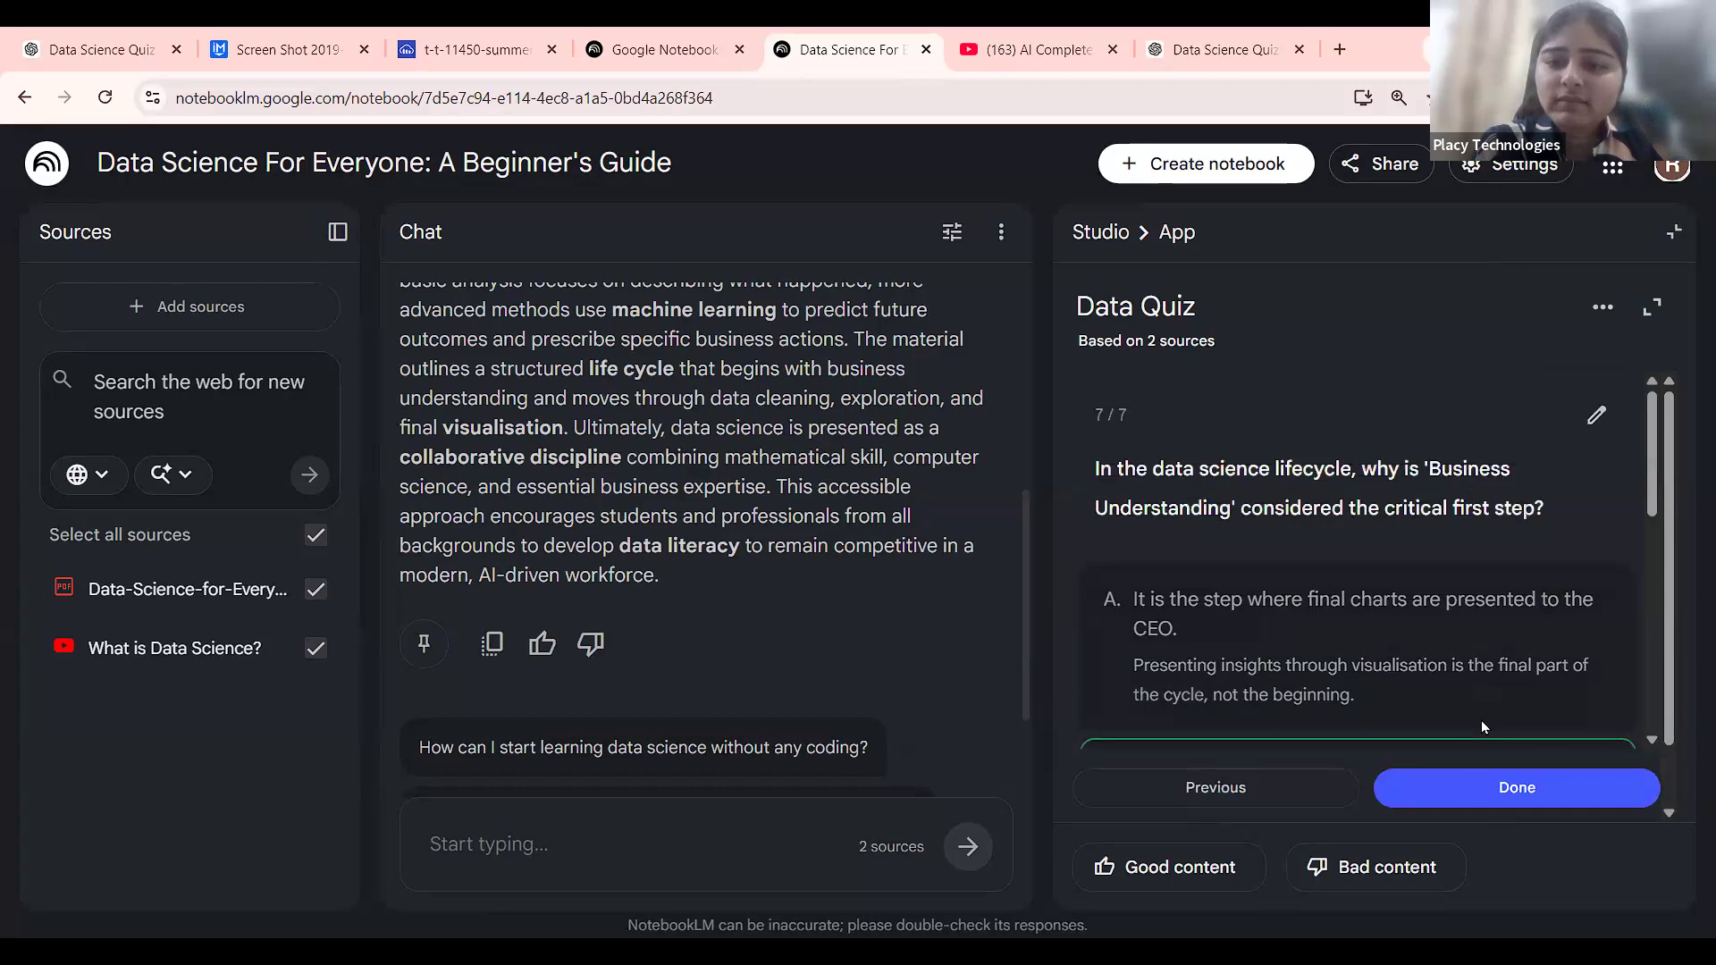
click(1477, 786)
Glance at the quiz's options, then return to the Studio list of outputs.
scroll(1334, 543, down, 5)
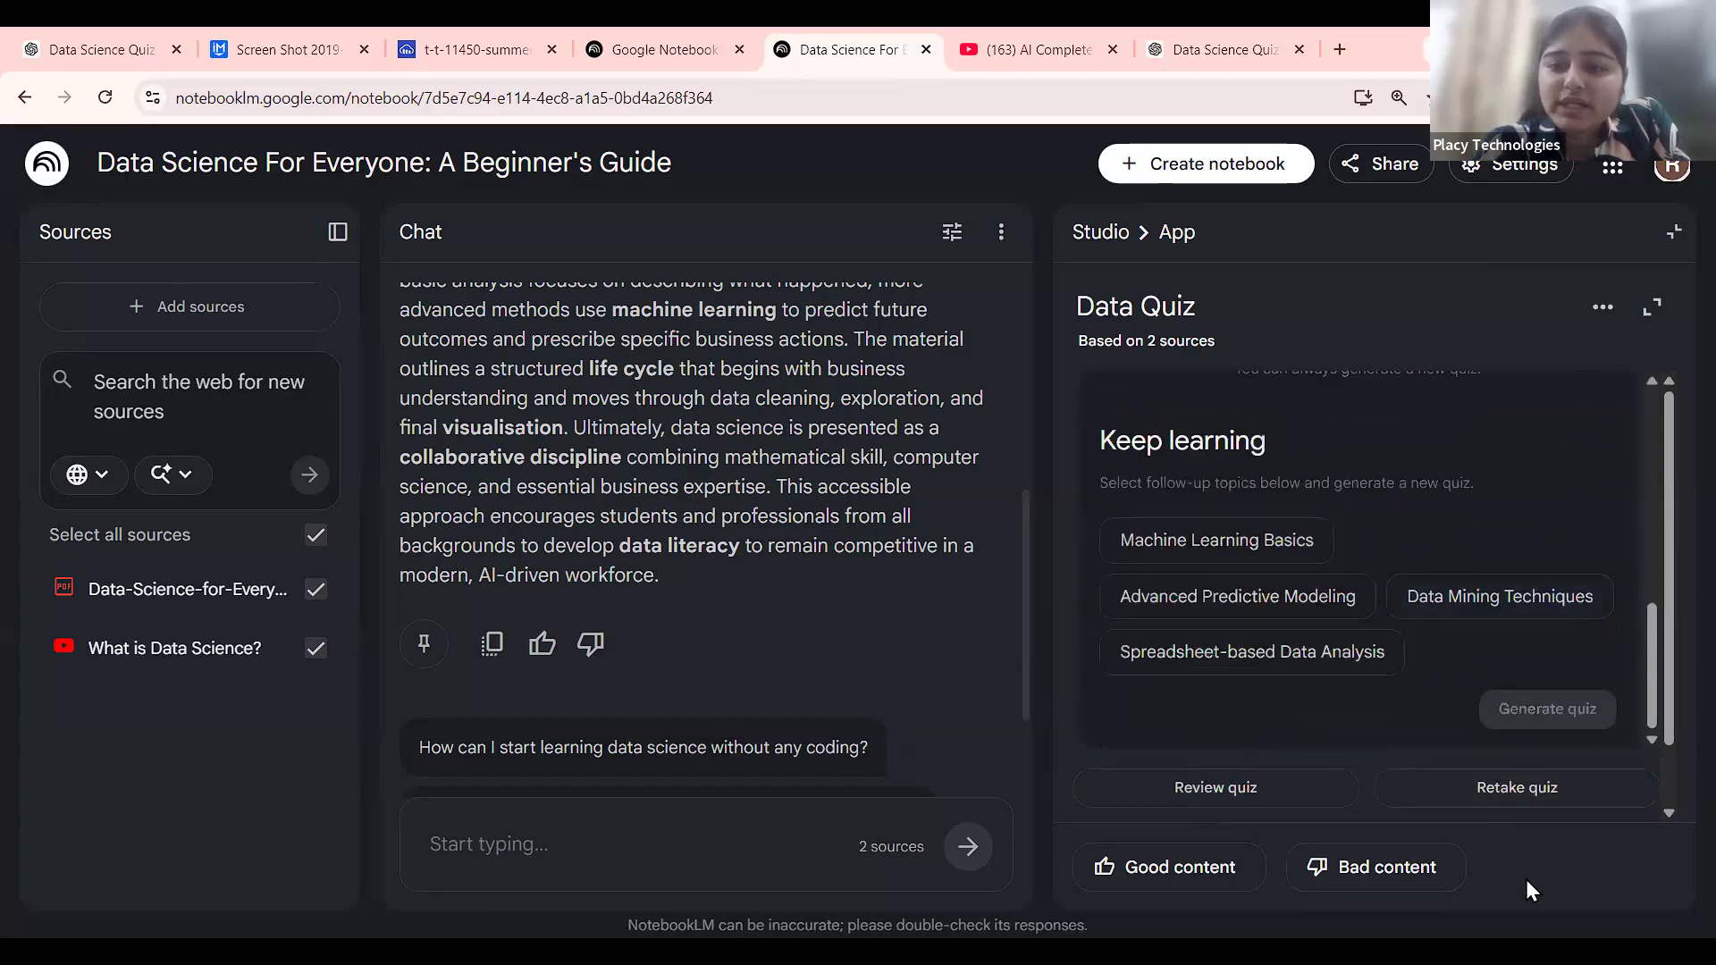
click(1603, 306)
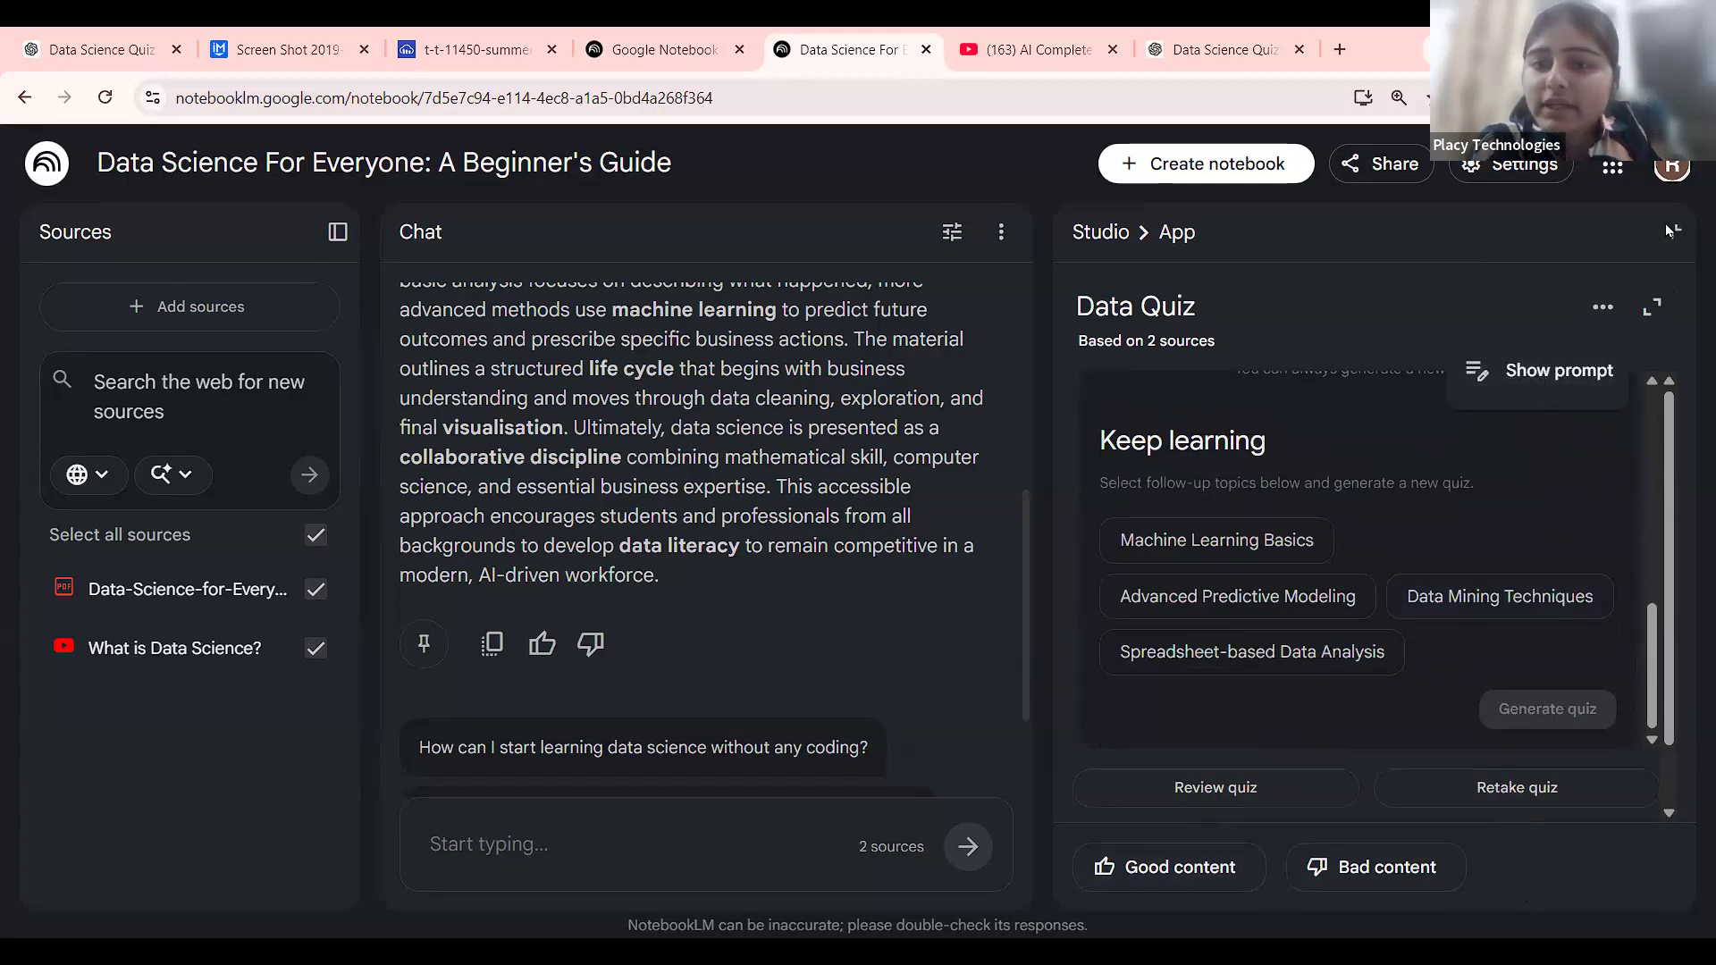
click(1101, 236)
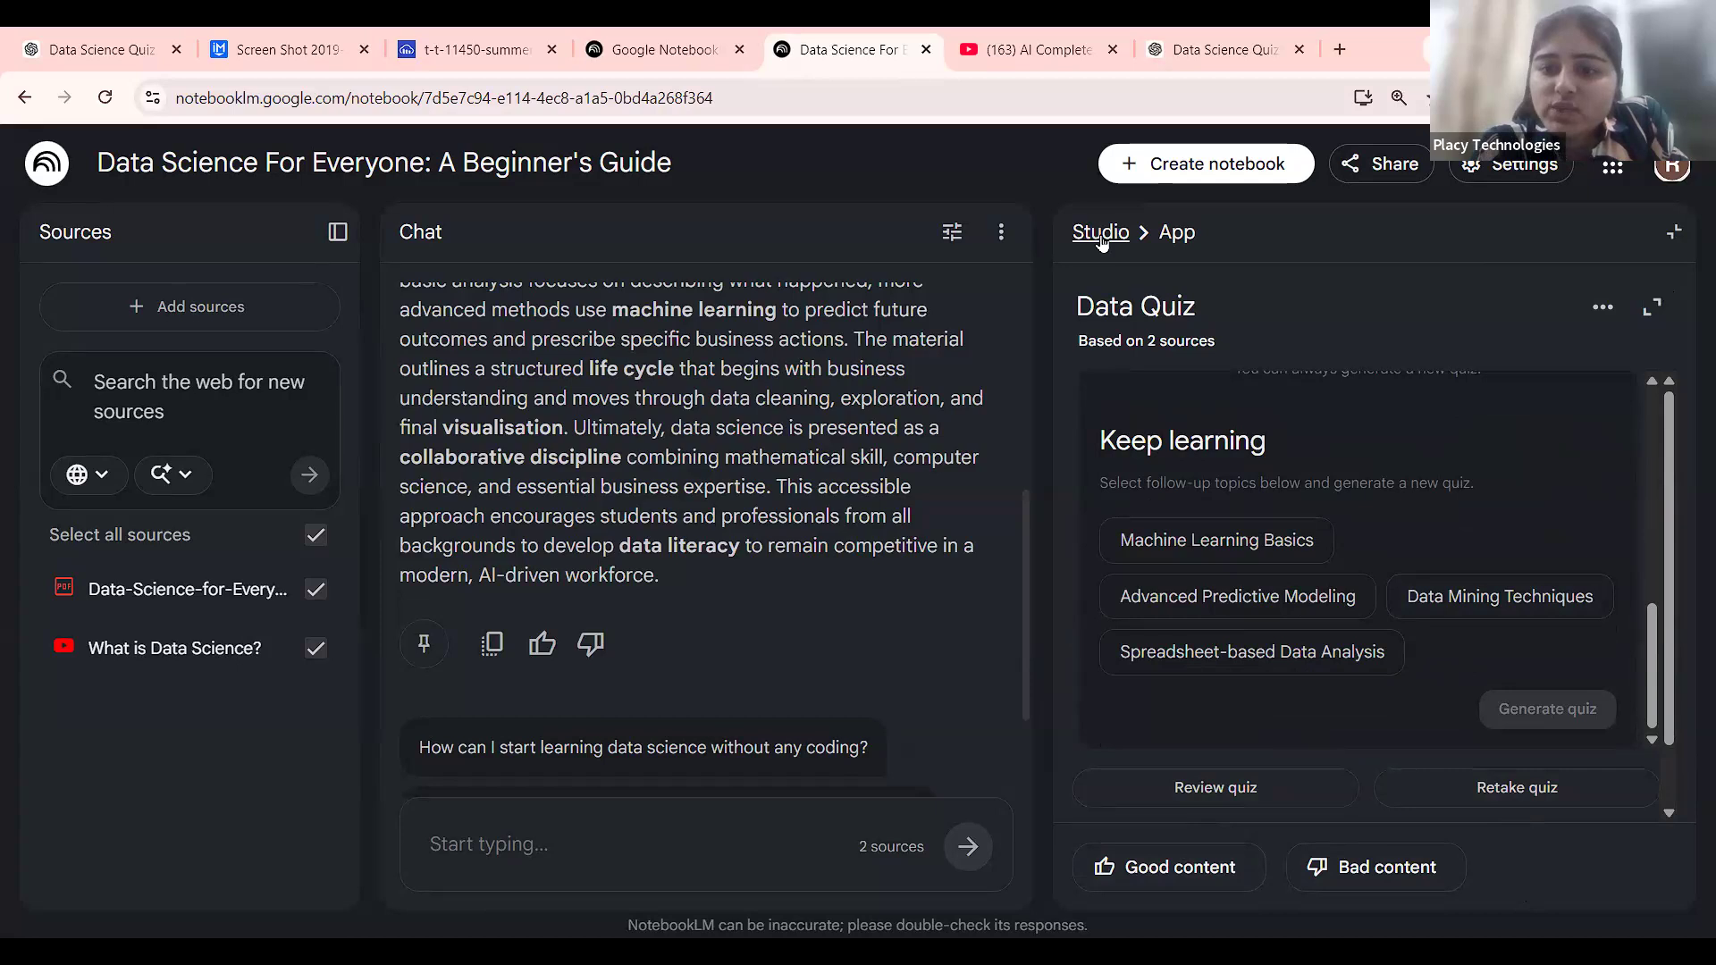
click(1101, 237)
scroll(1616, 777, down, 3)
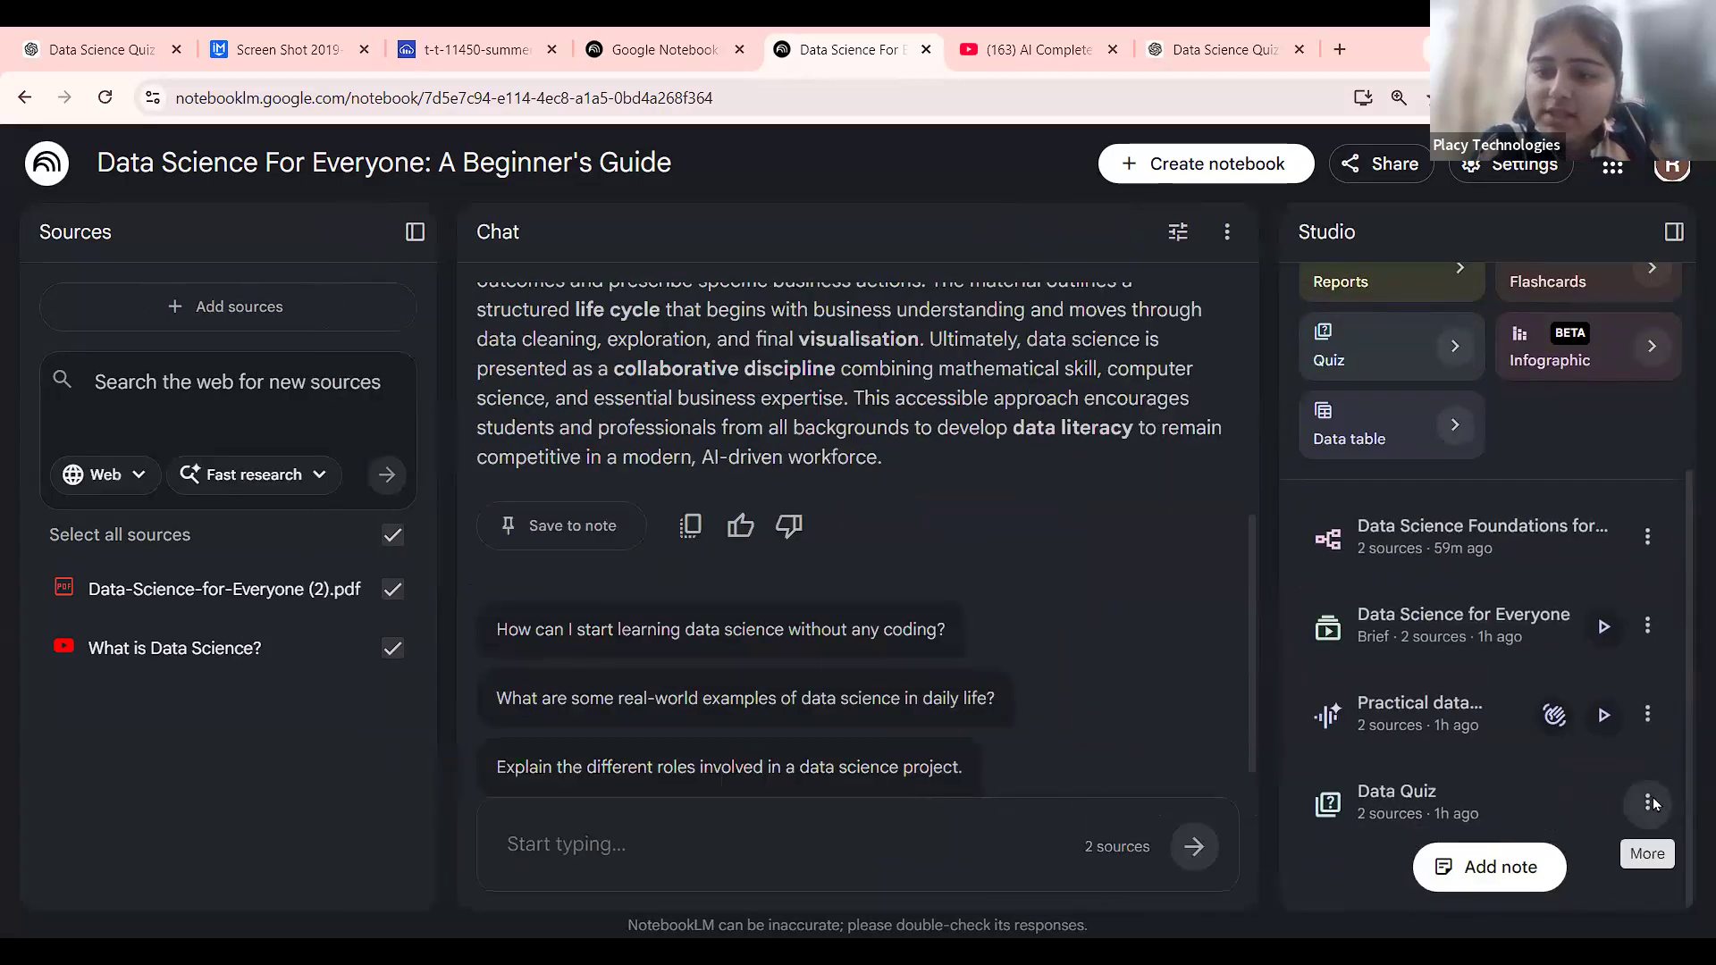
From the Data Quiz's sharing settings, set notebook access to Anyone with a link and save.
click(1650, 801)
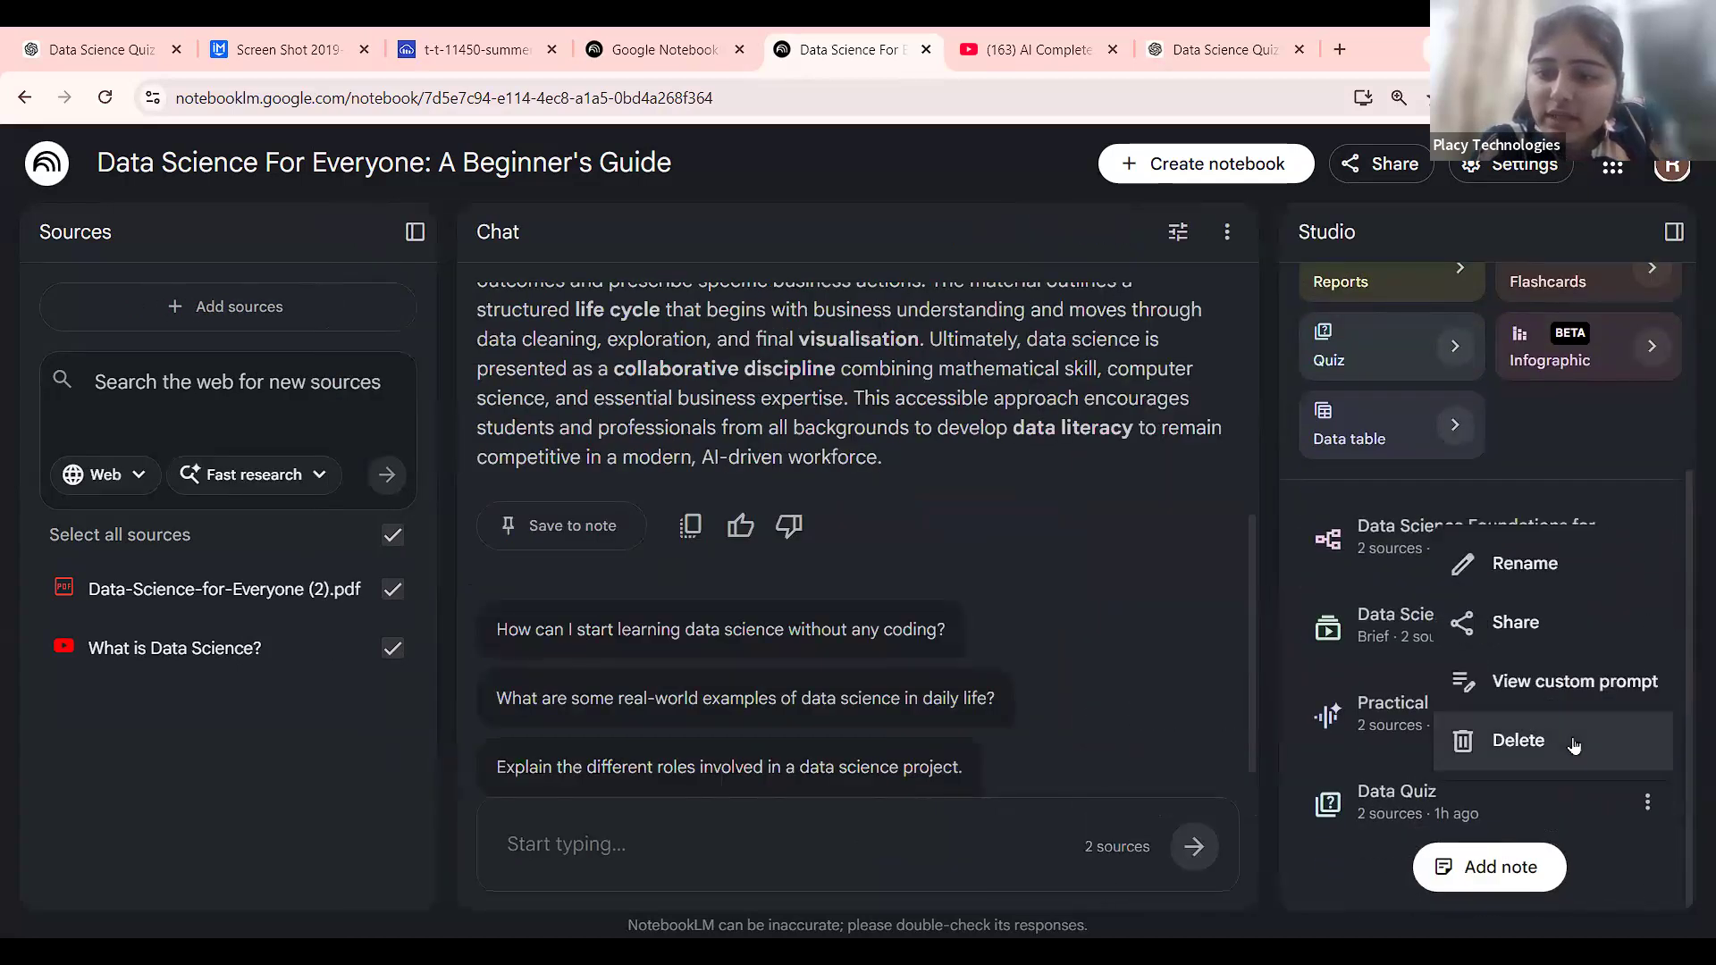
click(1545, 637)
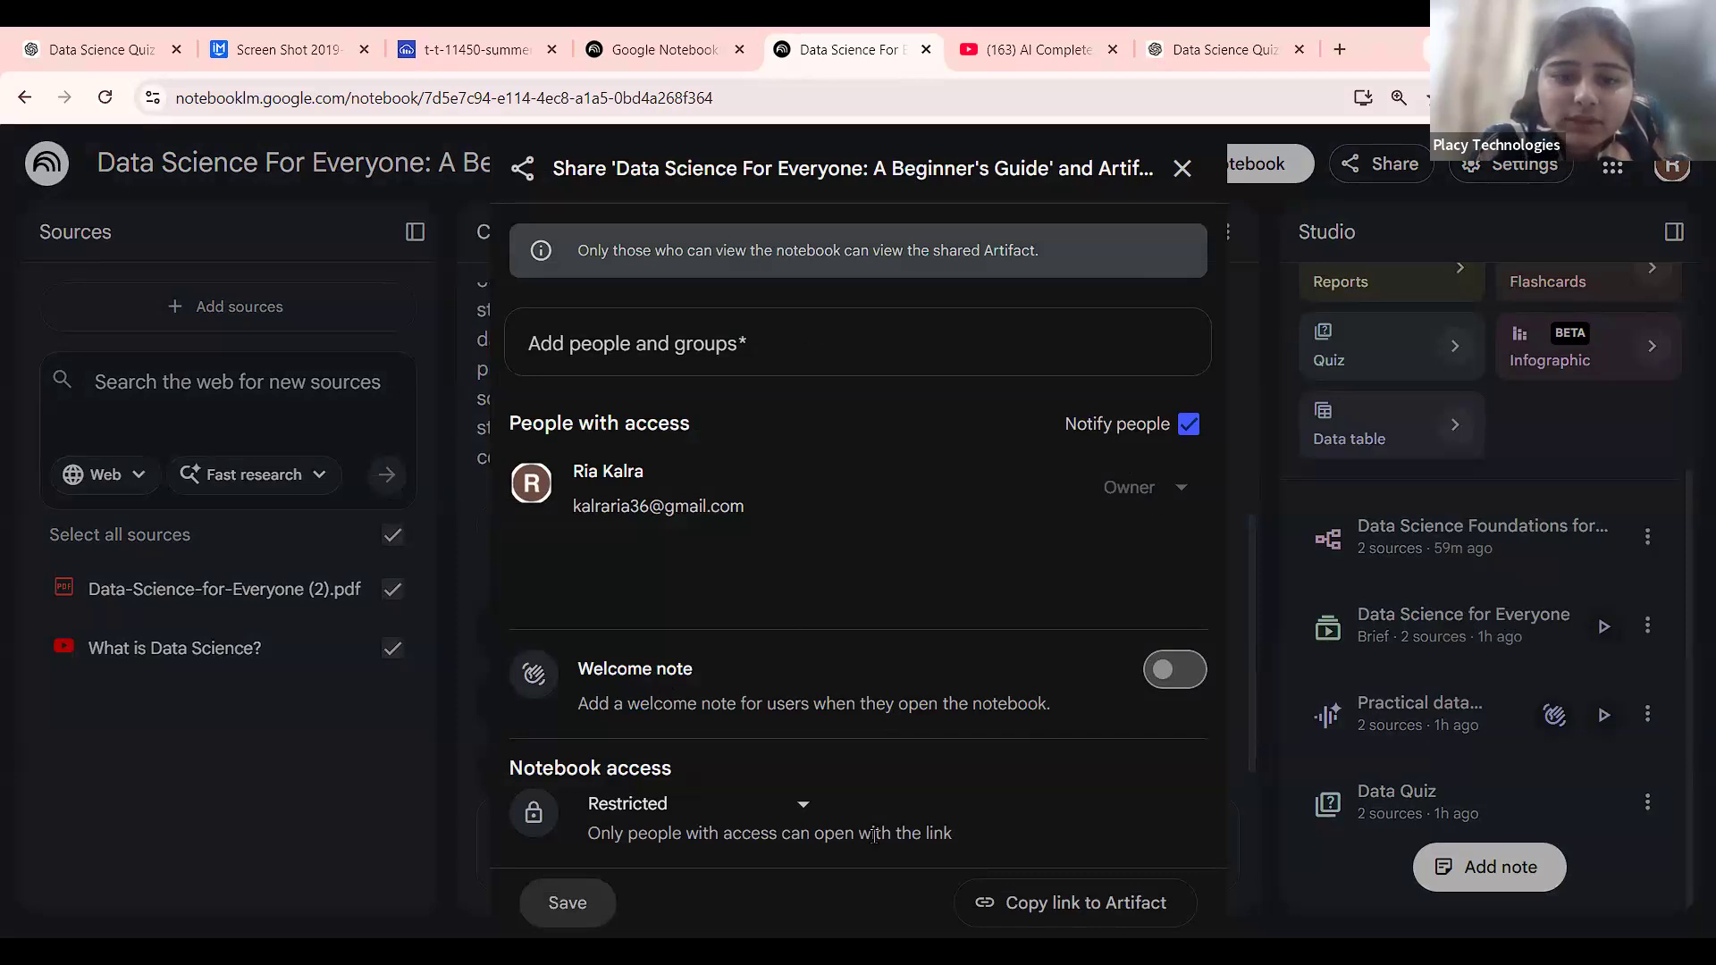
click(1186, 429)
click(1186, 428)
click(779, 800)
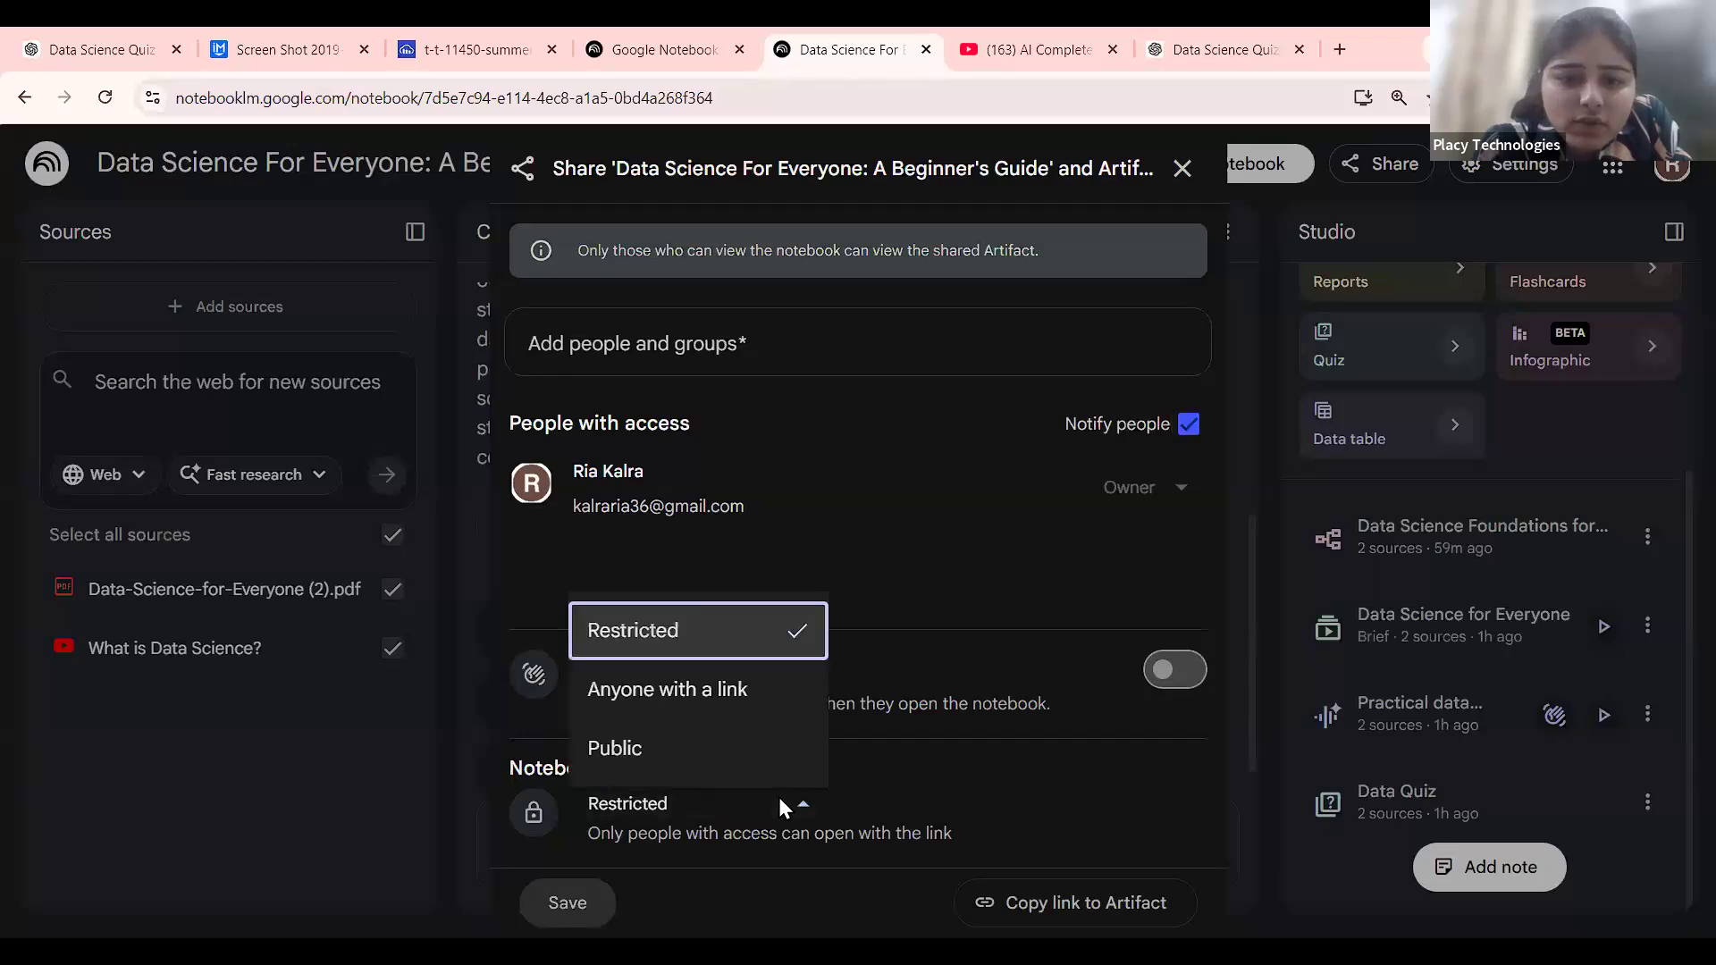
click(737, 701)
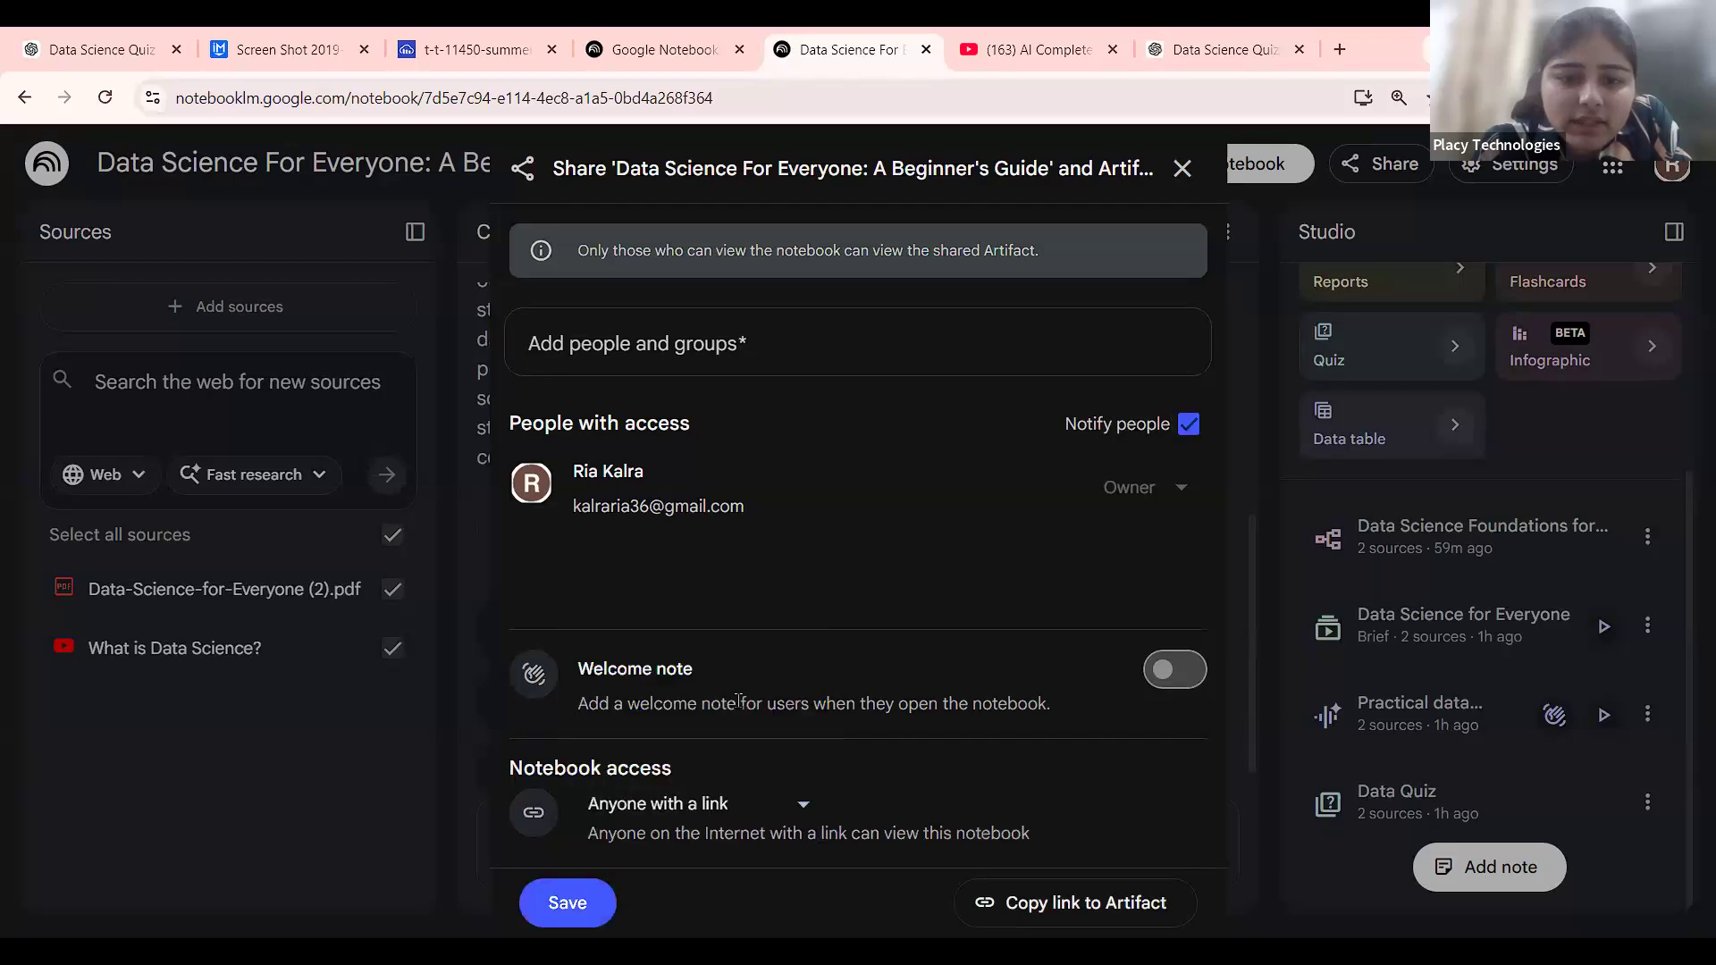
click(567, 903)
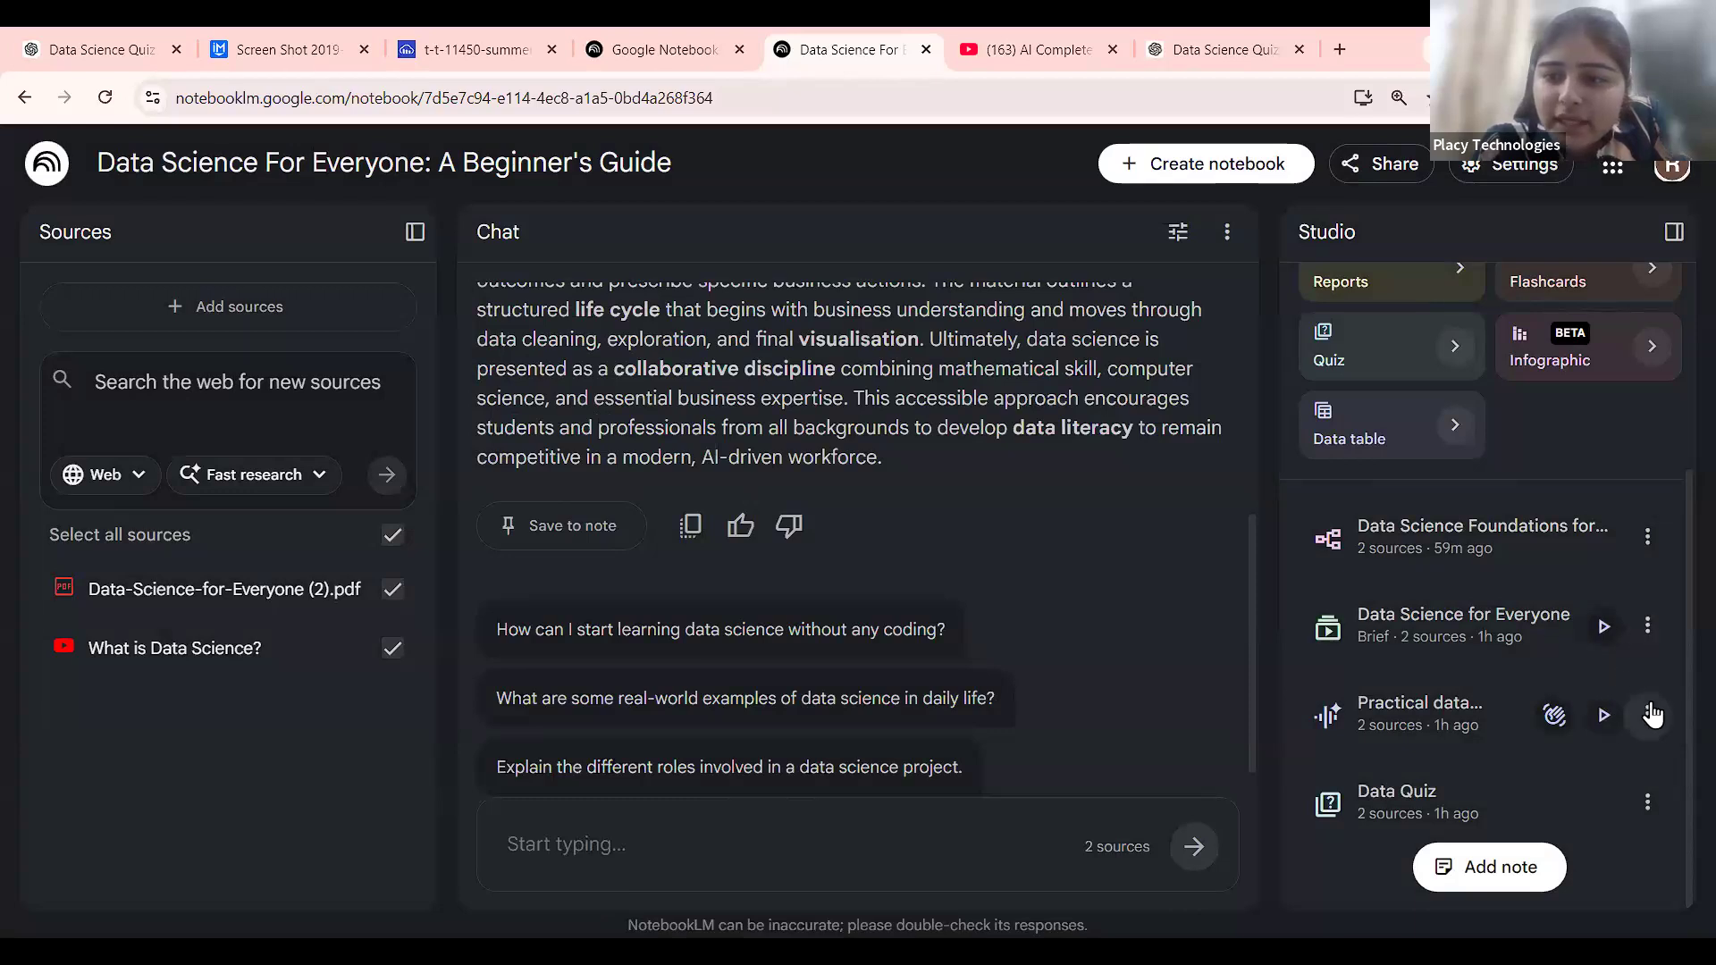
Reopen the Data Quiz's sharing settings and copy its share link.
click(1649, 804)
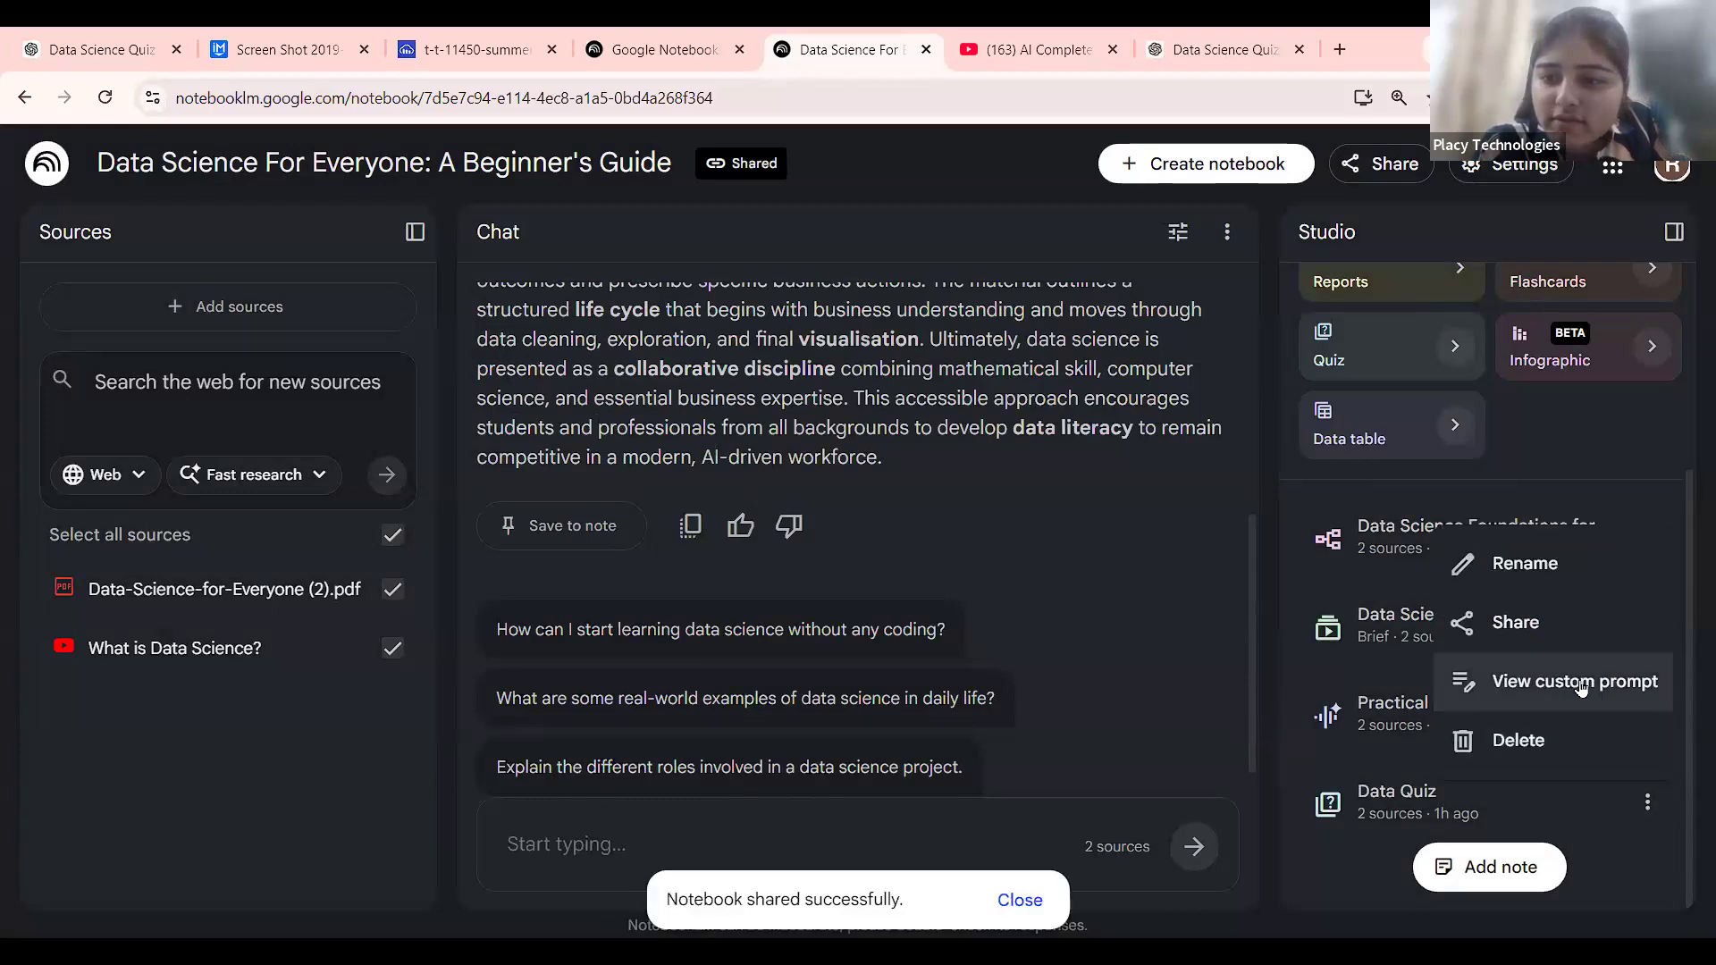
click(1572, 643)
click(1080, 910)
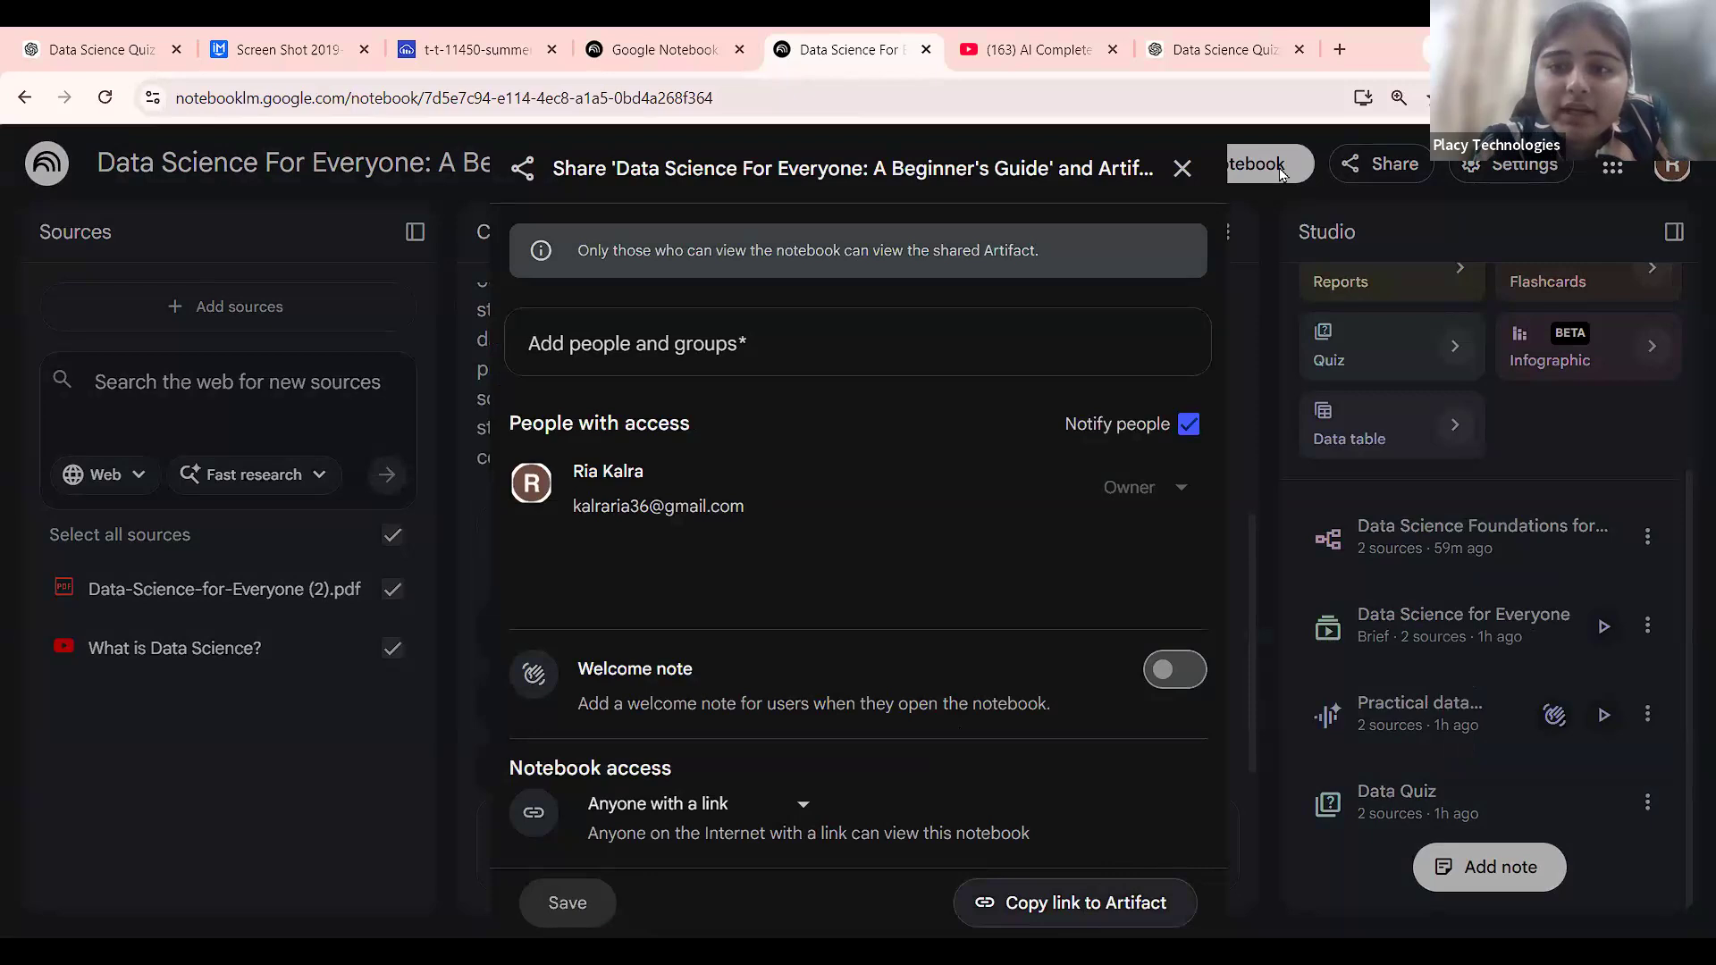
click(1182, 168)
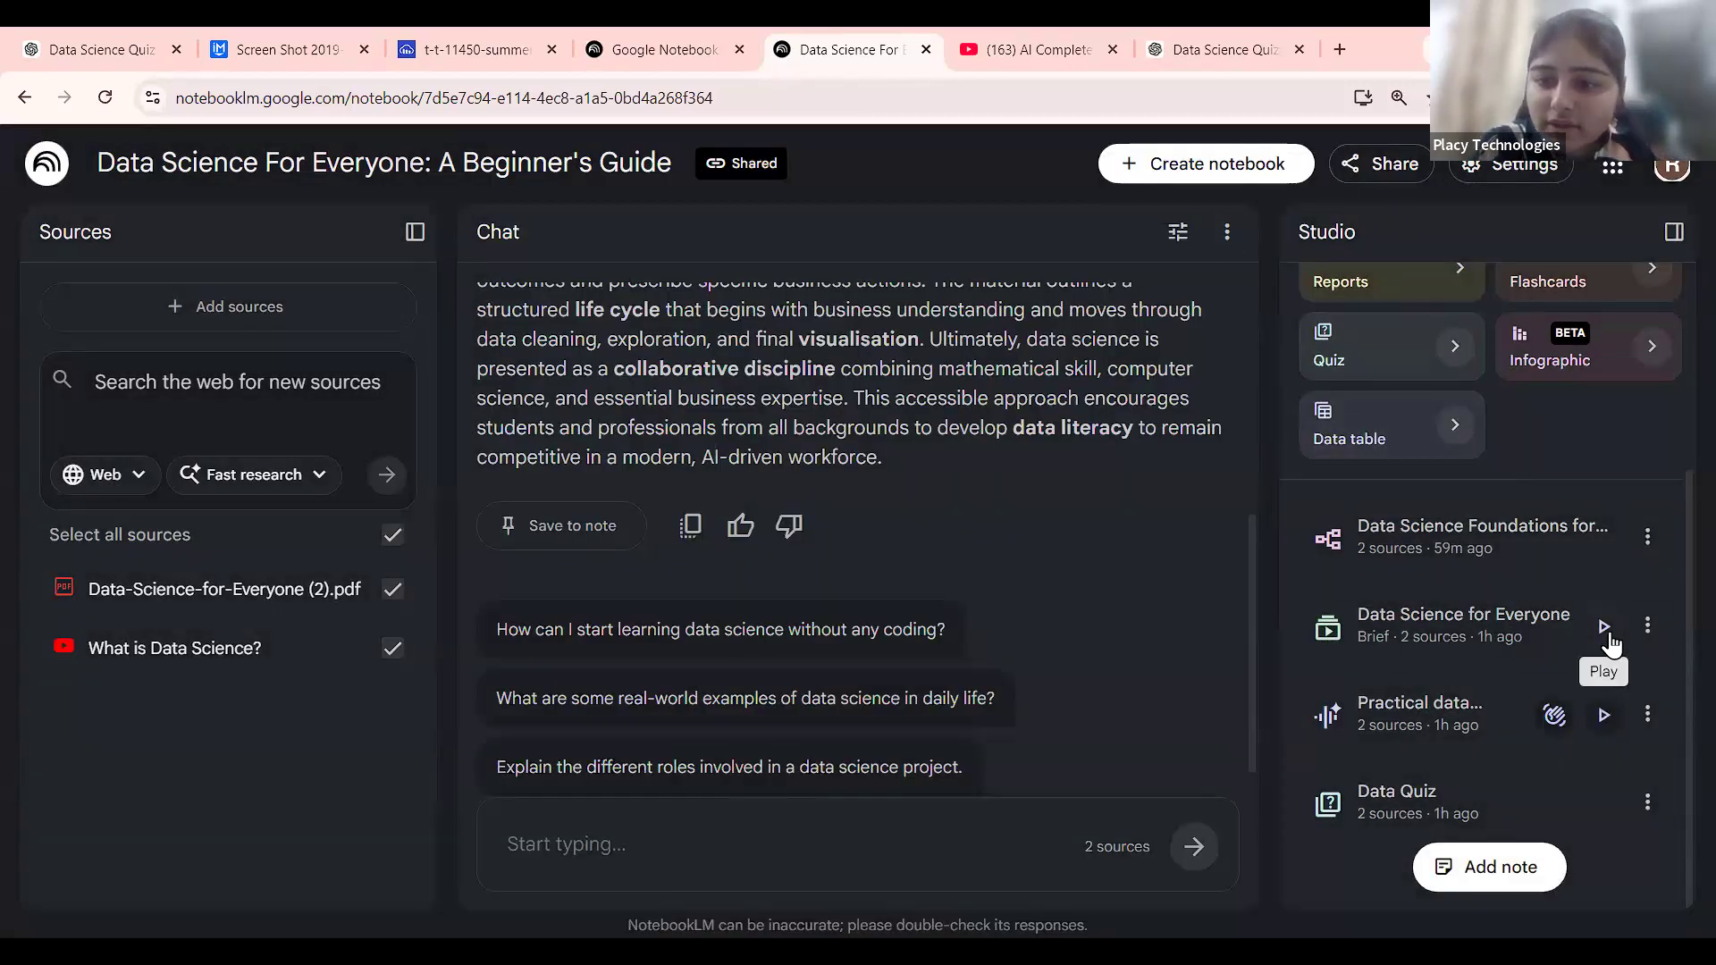
Play the 'Practical data sci…' audio overview and pause it at 15:38 of 22:19.
click(1603, 721)
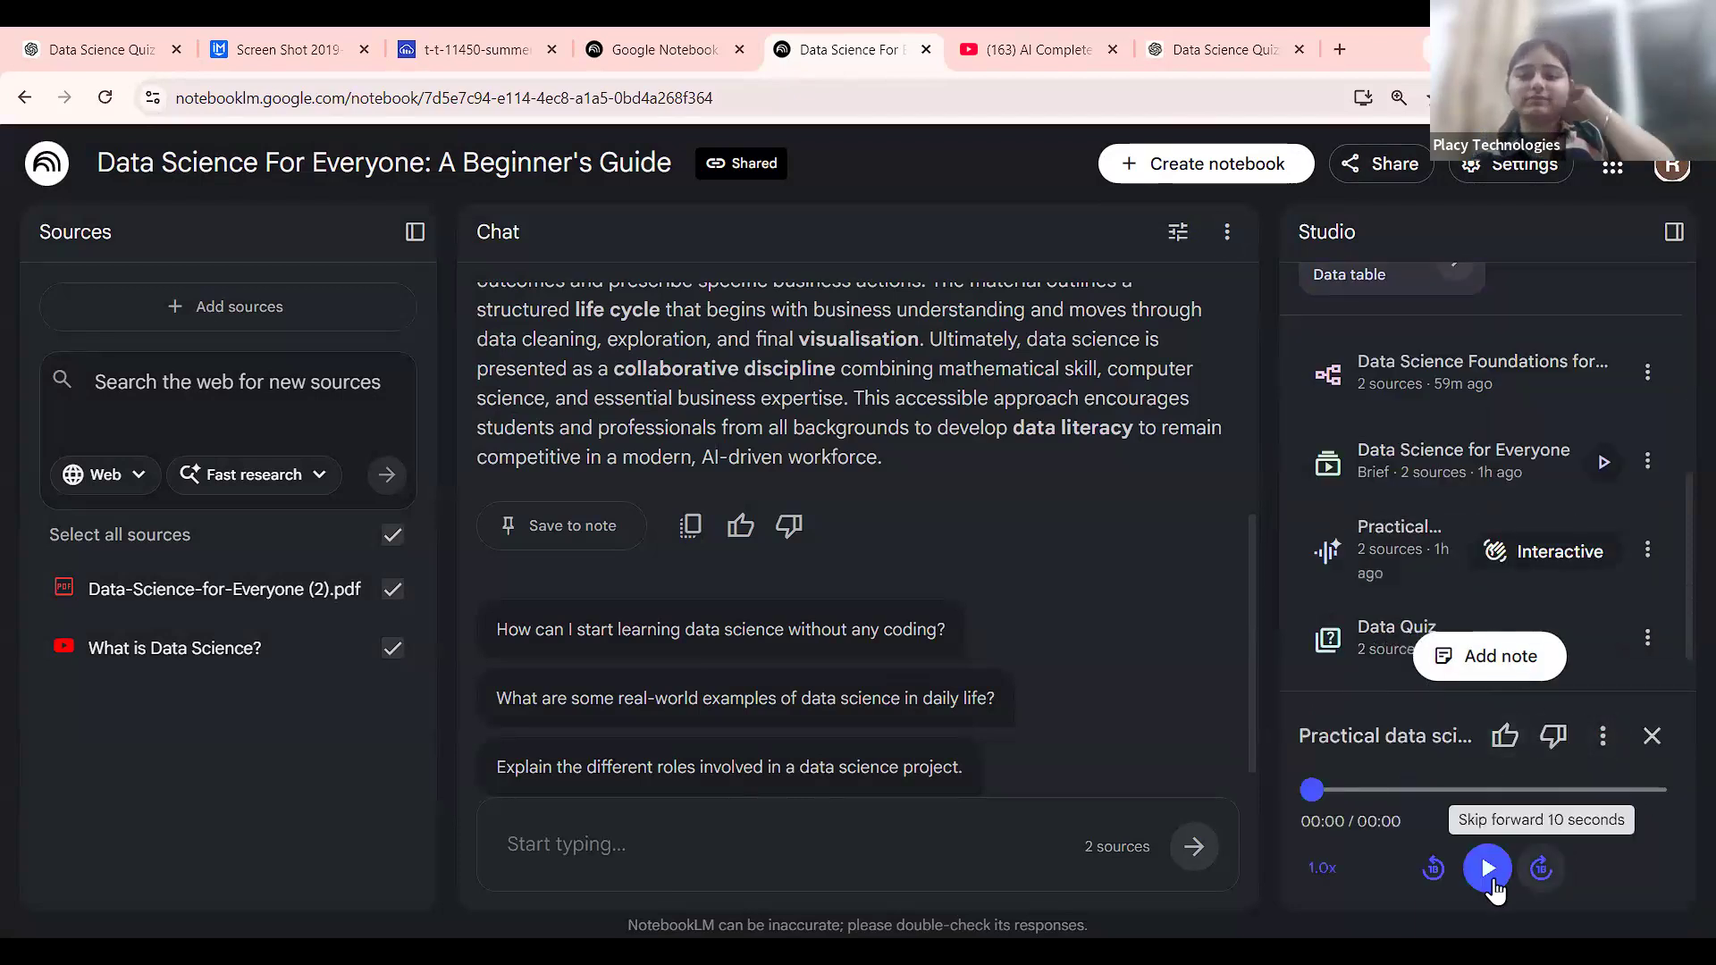
click(1491, 880)
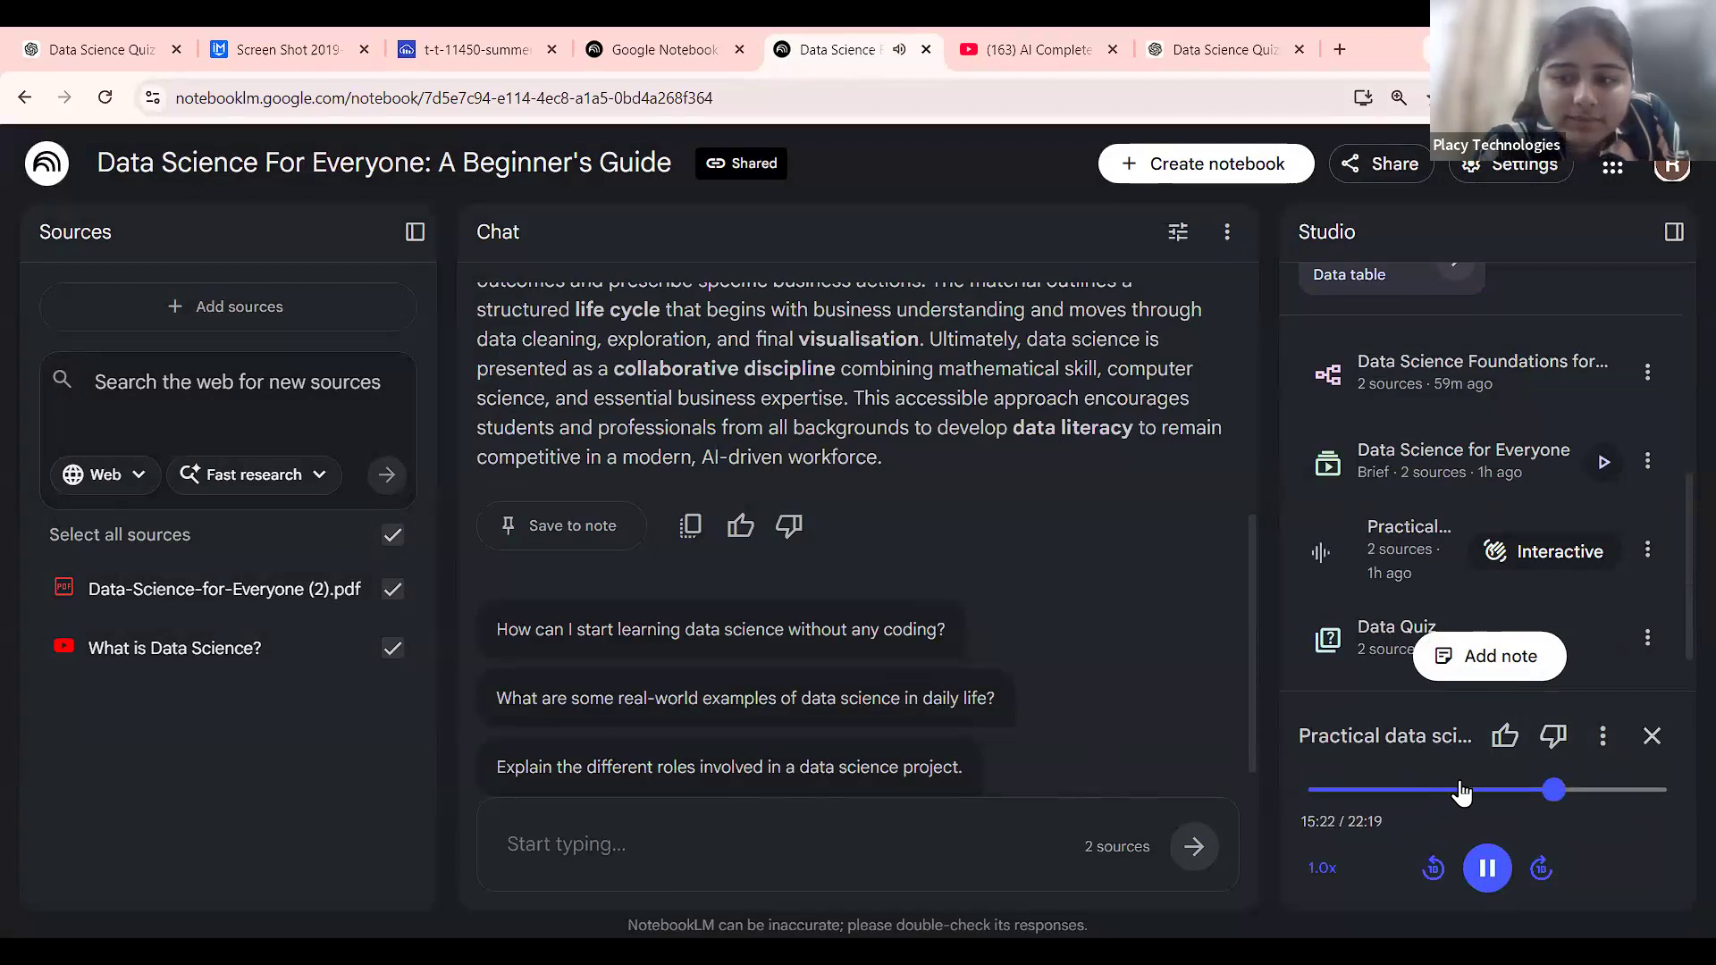
click(1603, 735)
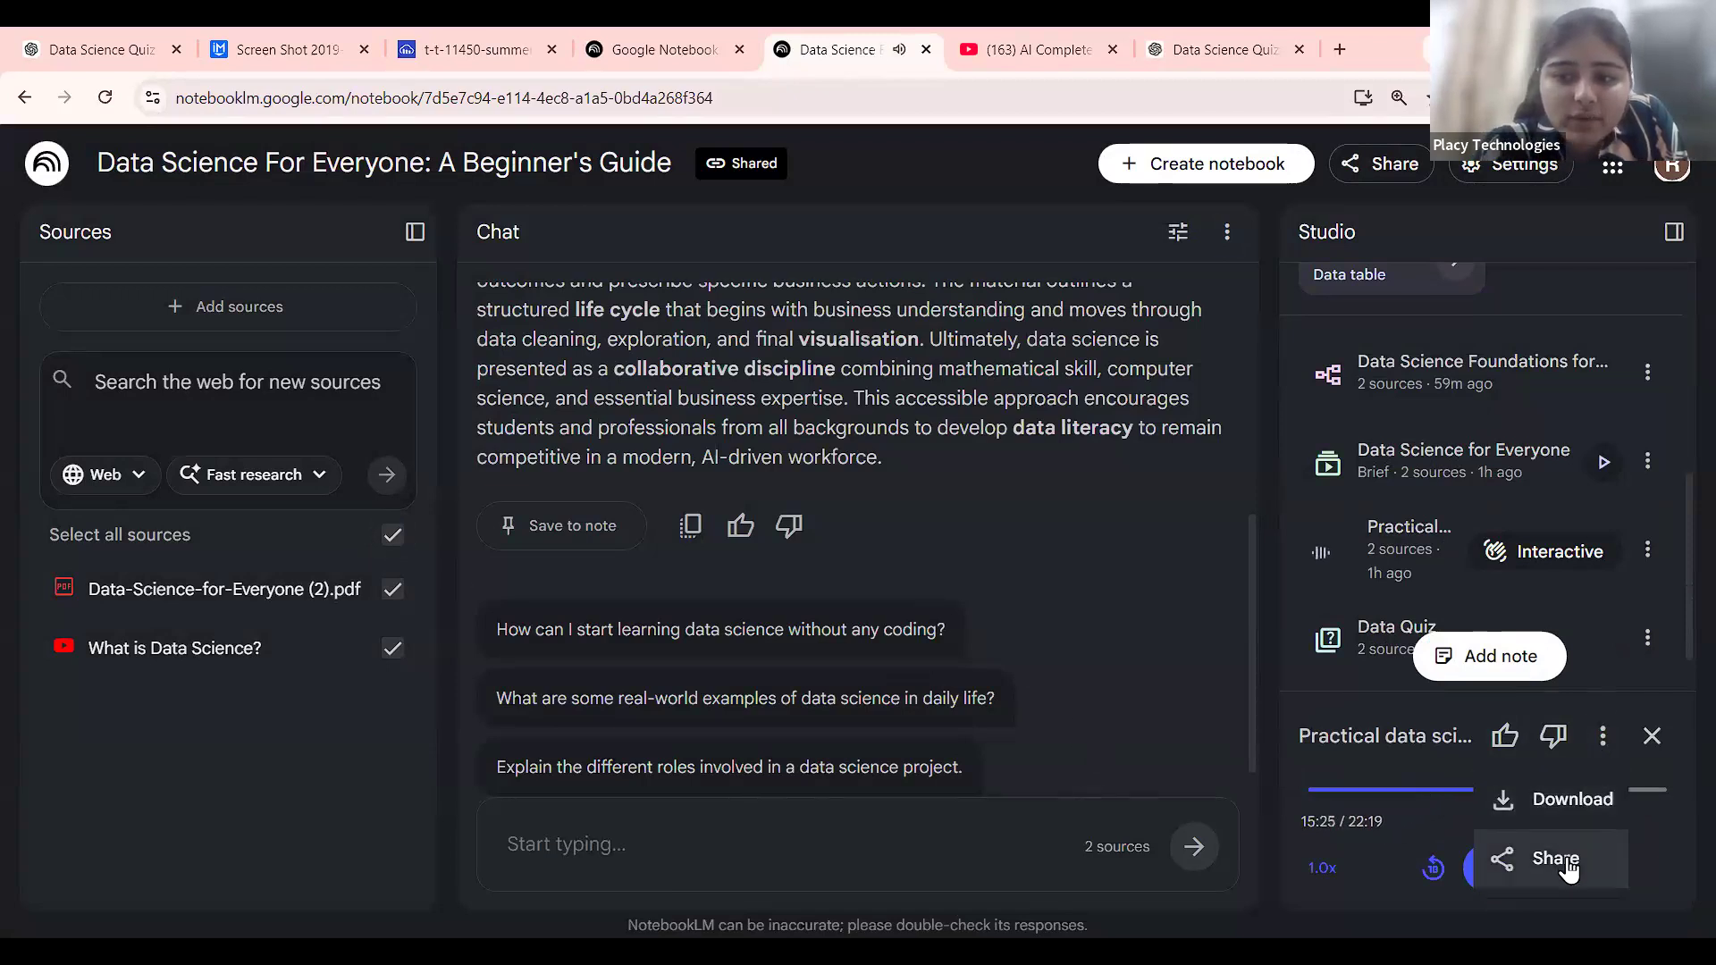
click(1183, 597)
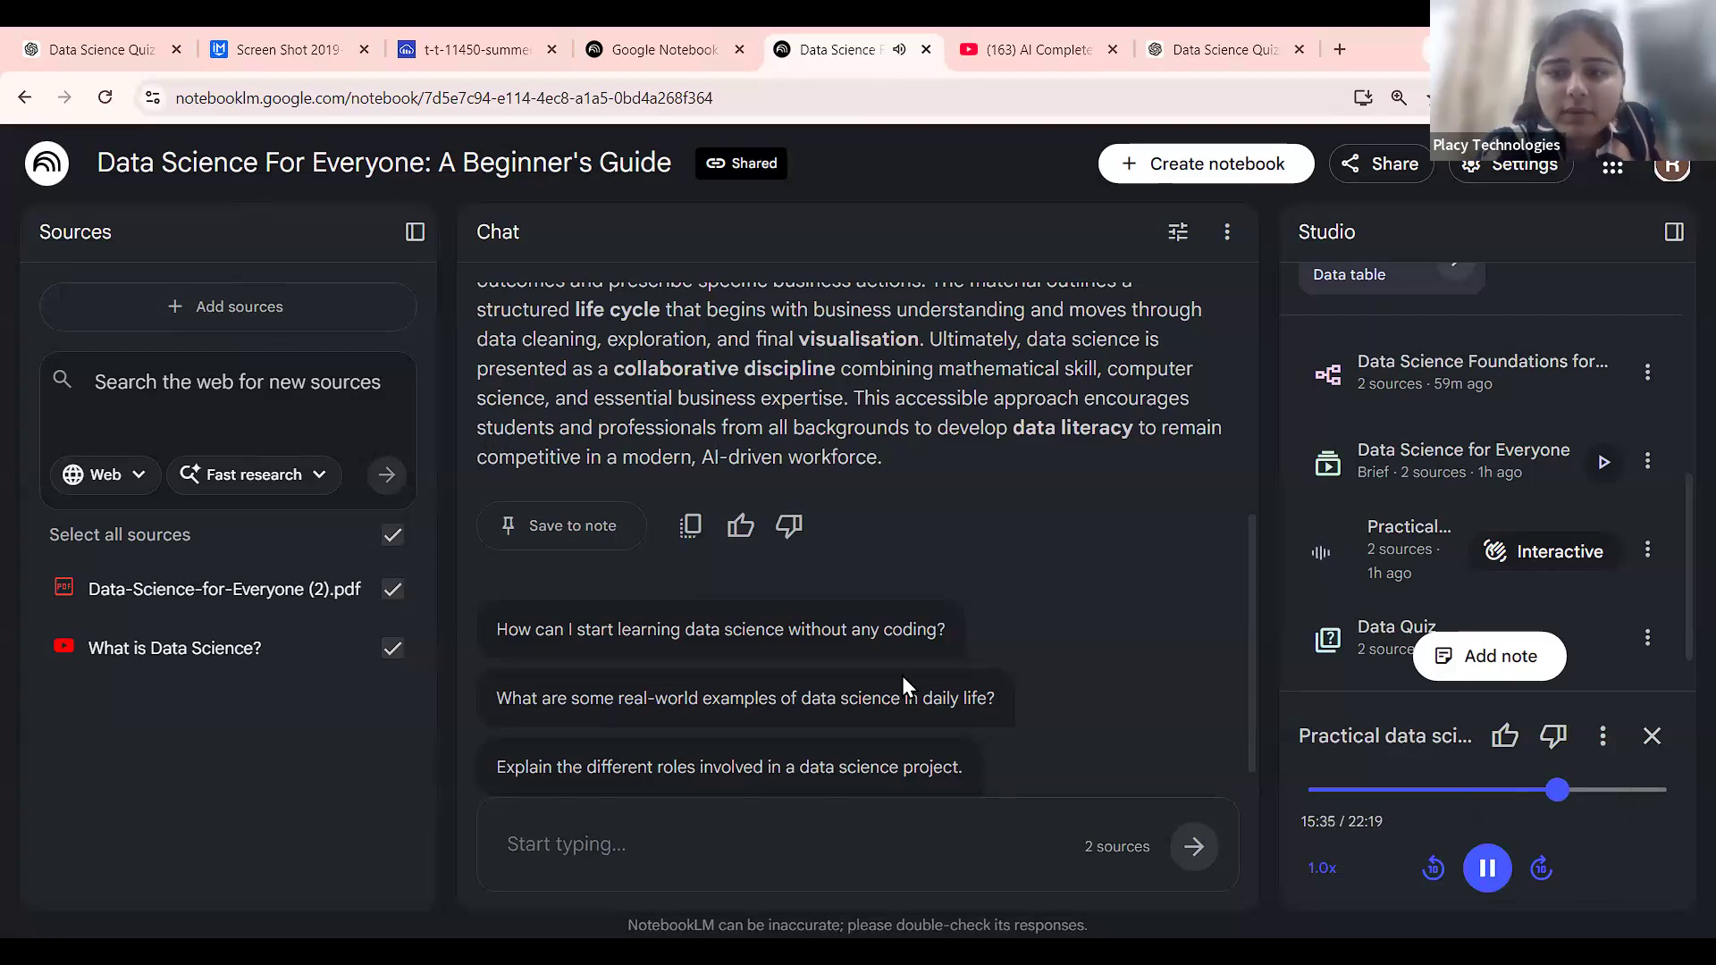
click(1491, 861)
Go back to the home page and open The Hierarchy of Artificial Intelligence notebook.
scroll(791, 612, up, 1)
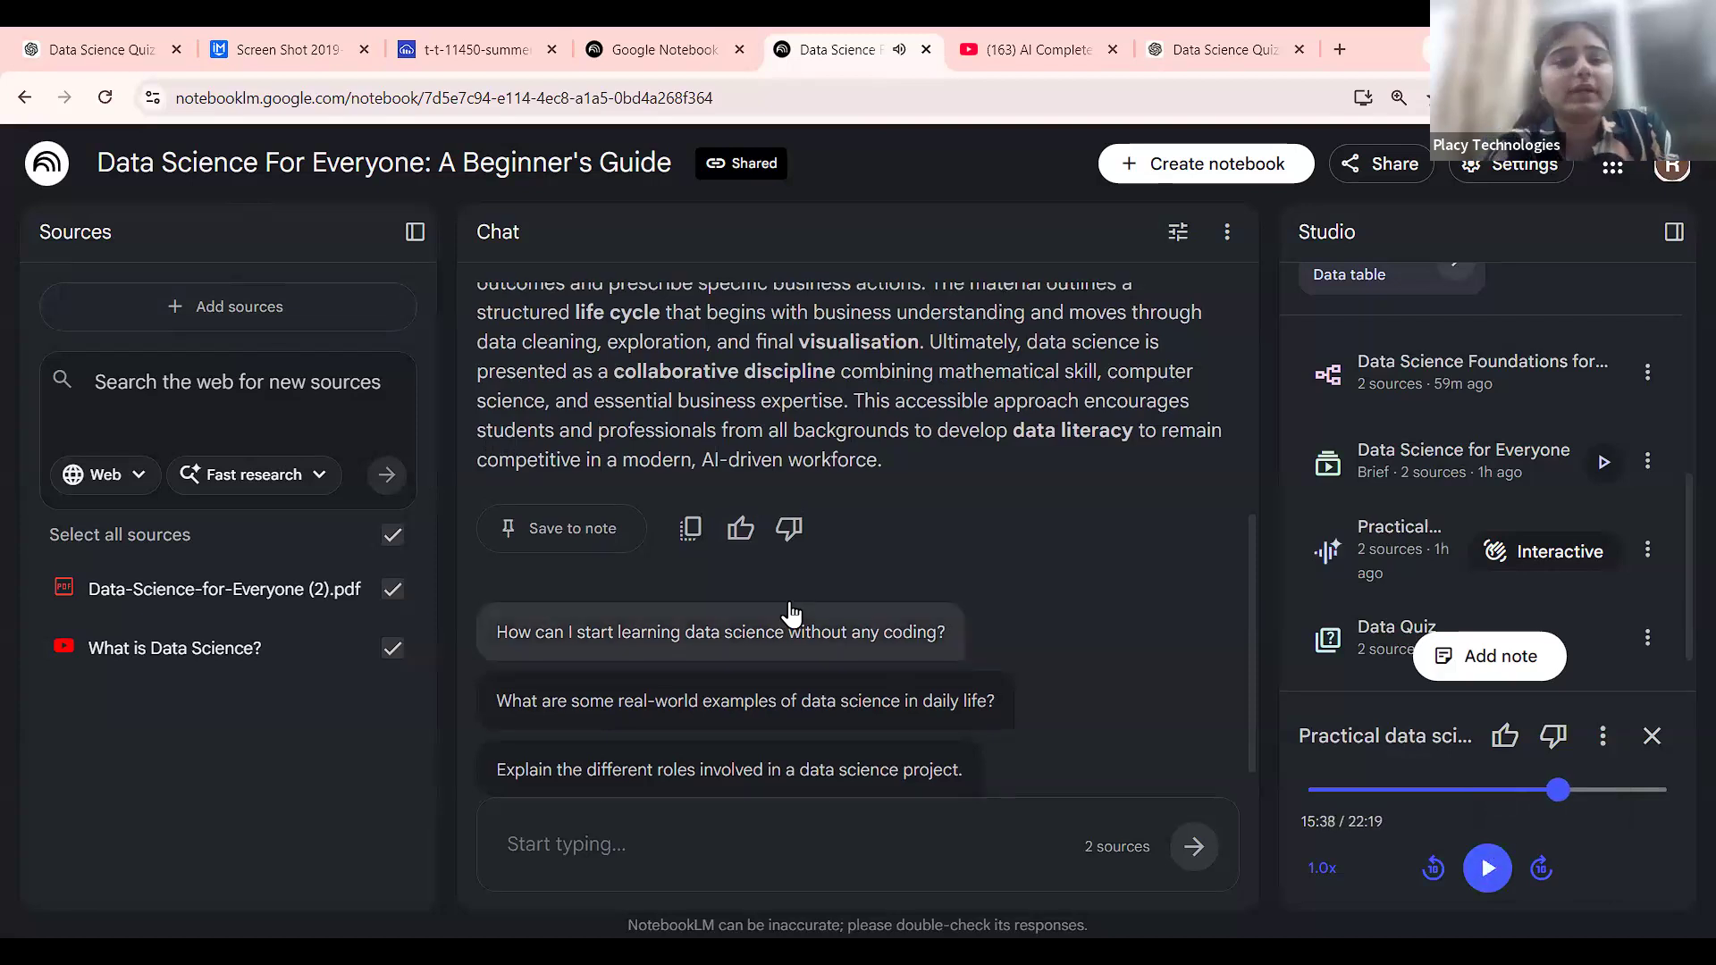
scroll(791, 613, up, 4)
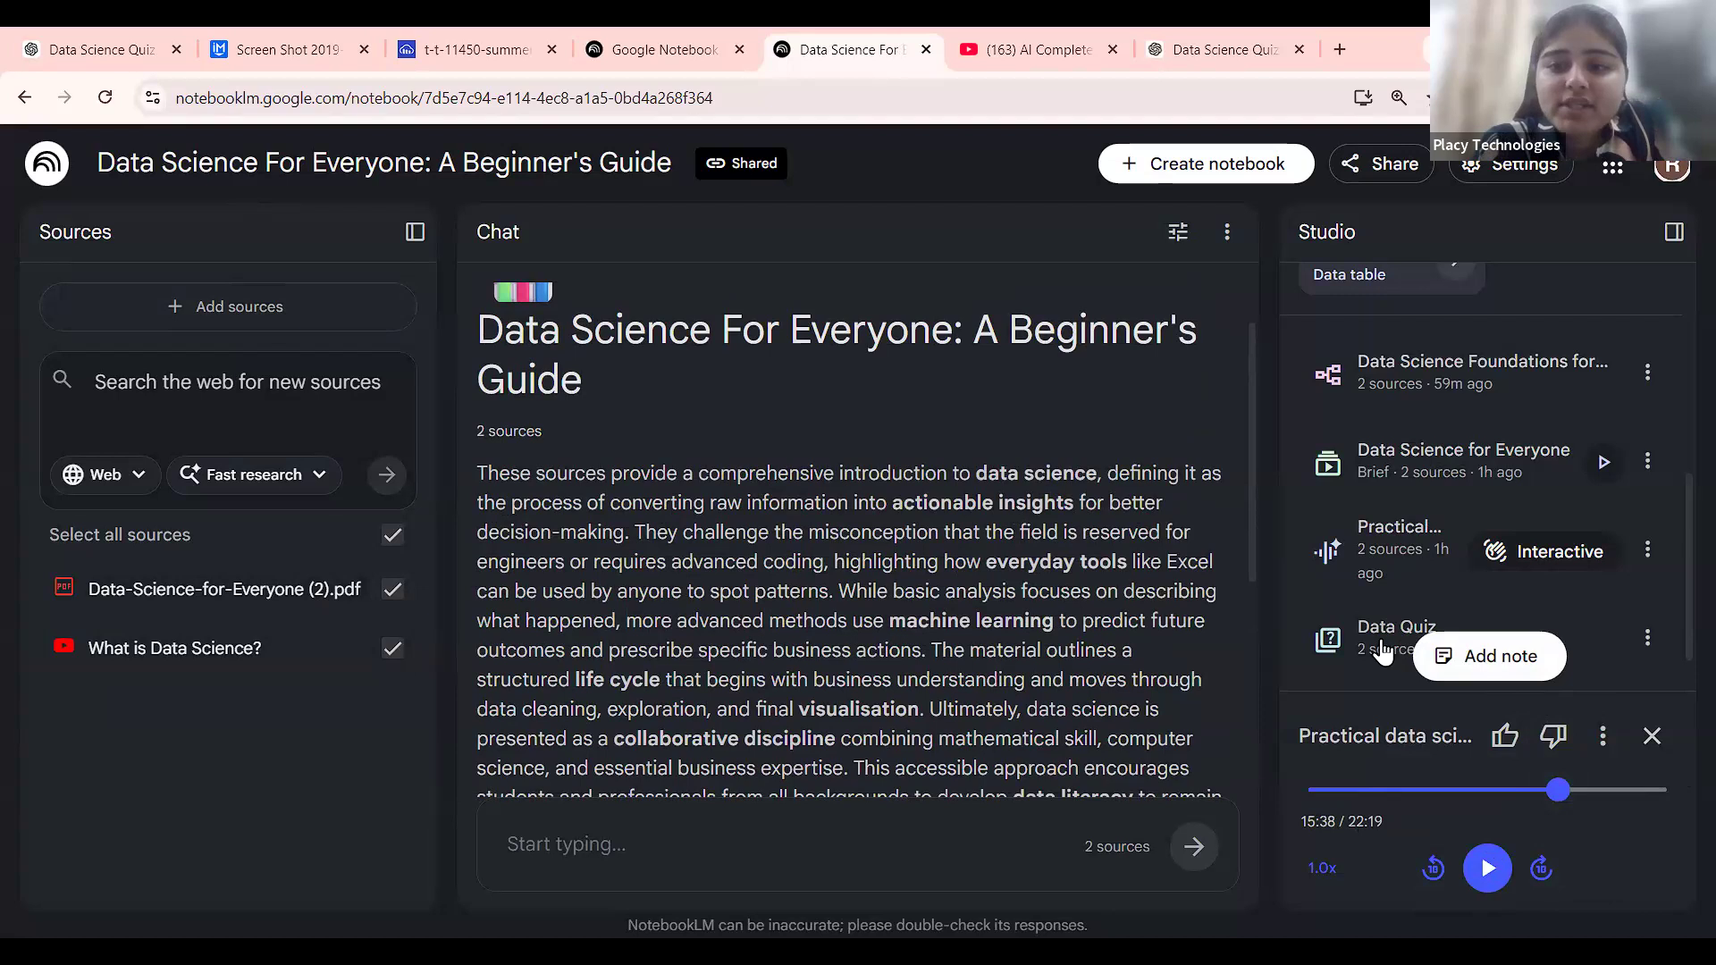
scroll(1422, 442, down, 1)
scroll(1423, 443, up, 5)
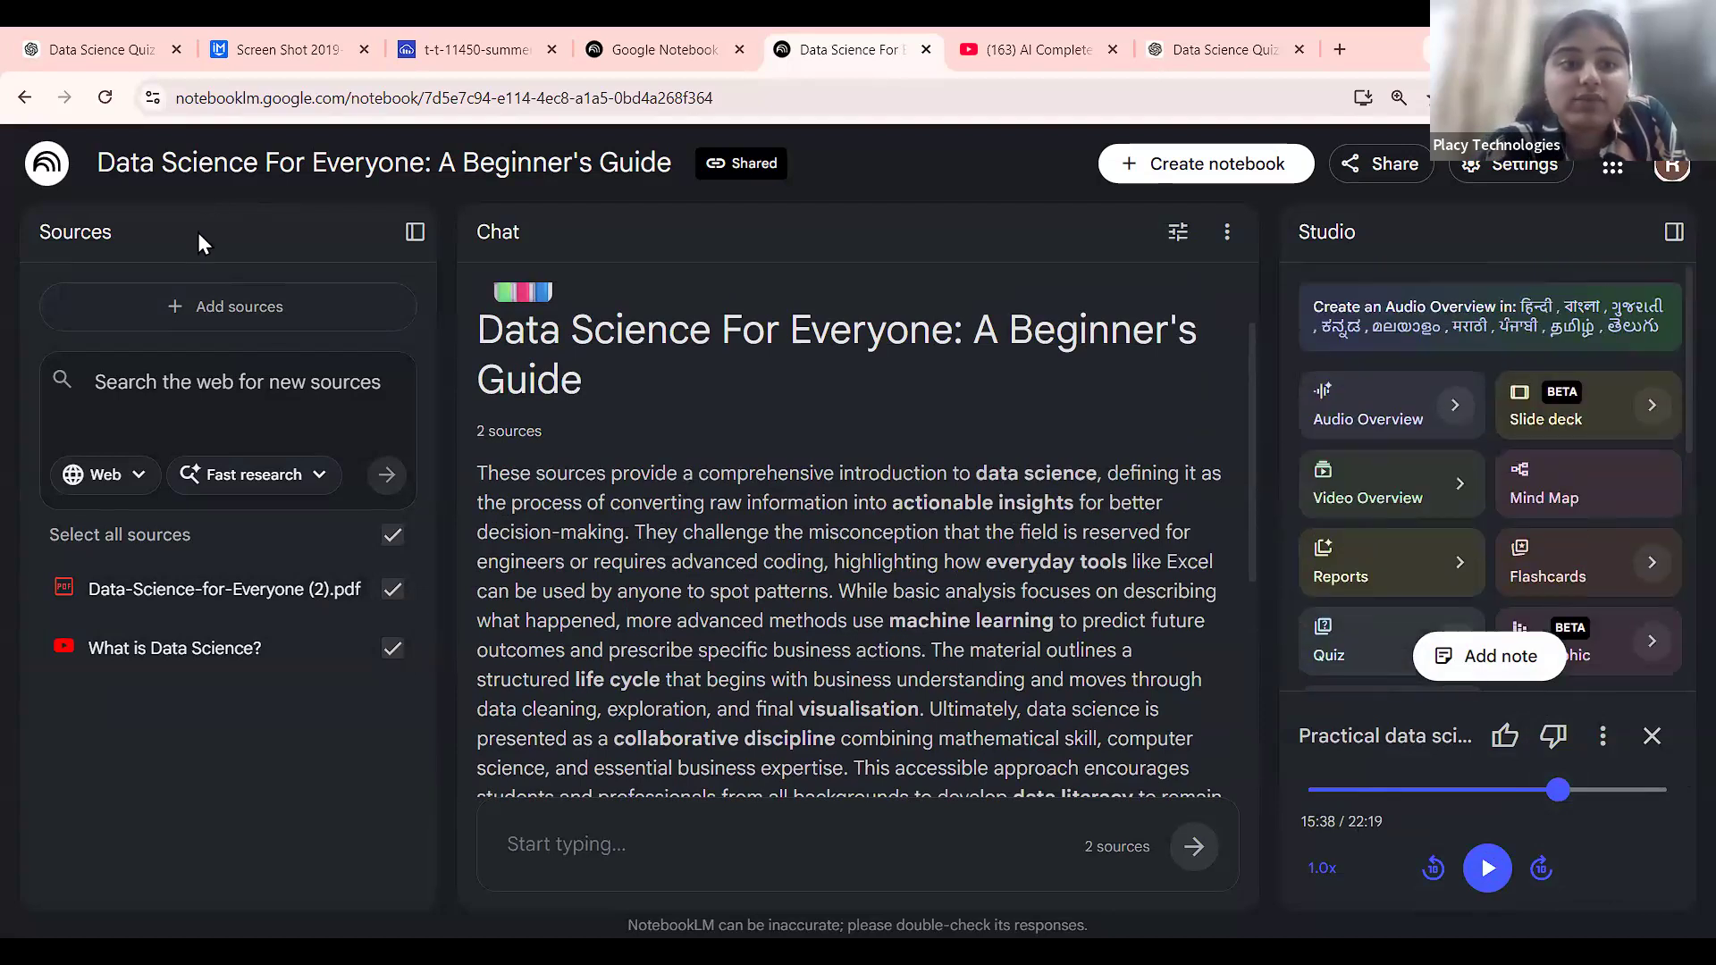
click(78, 160)
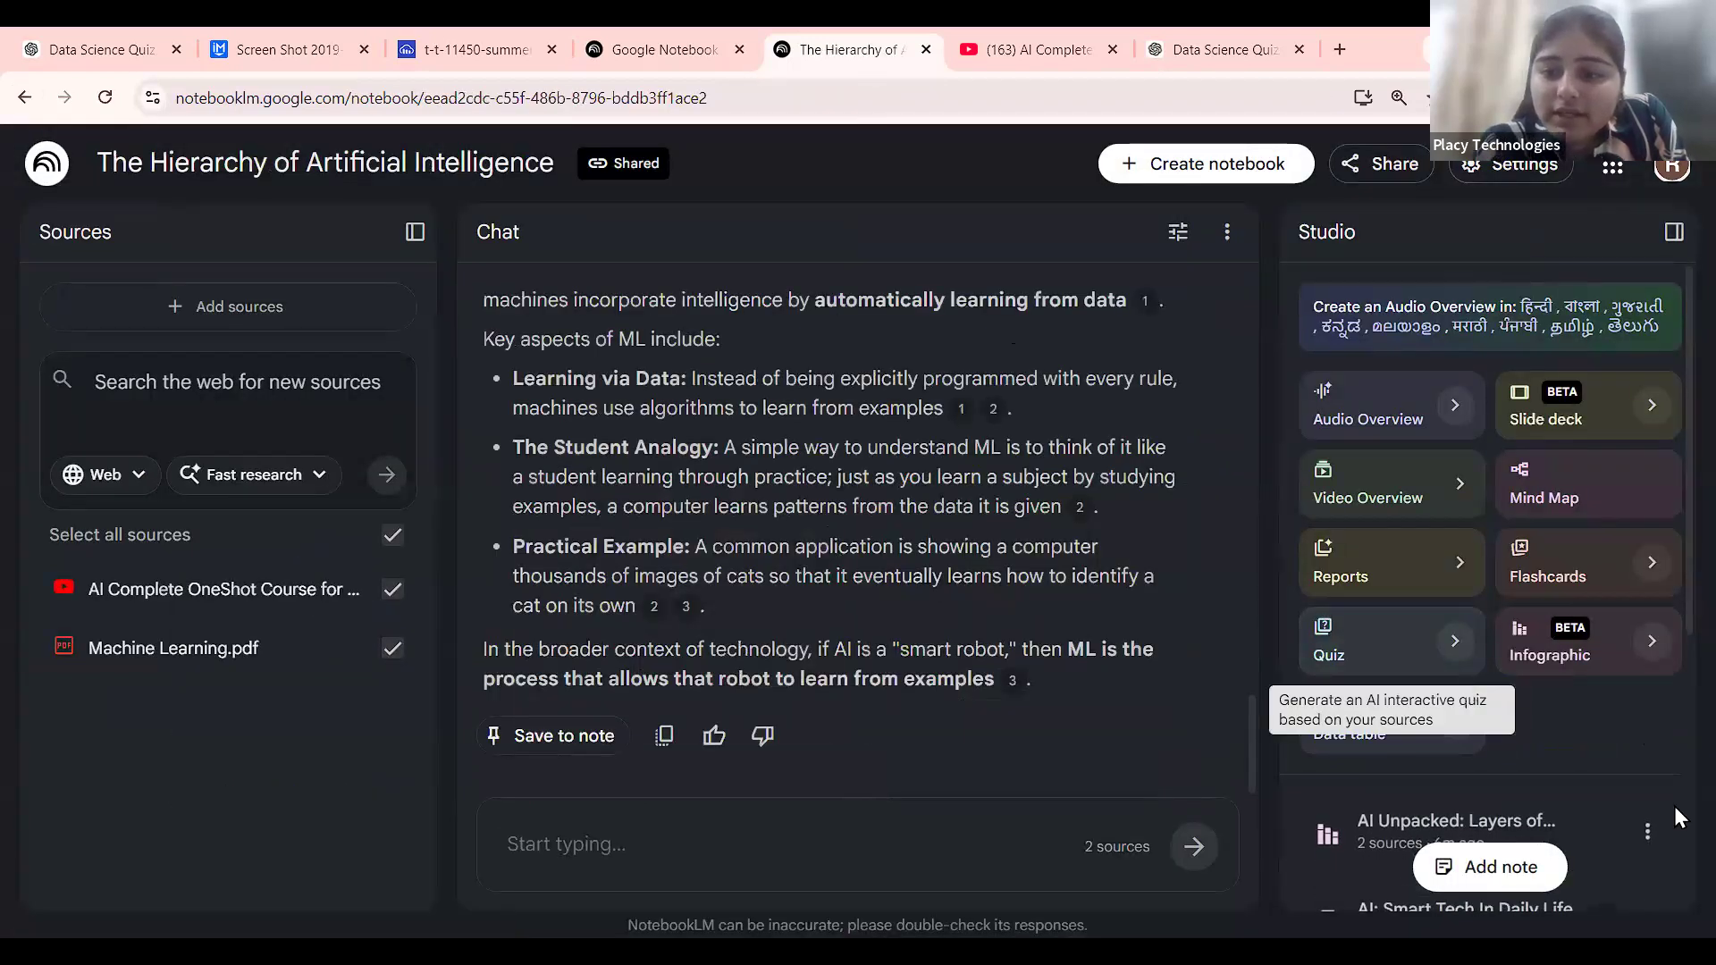
scroll(1675, 806, down, 5)
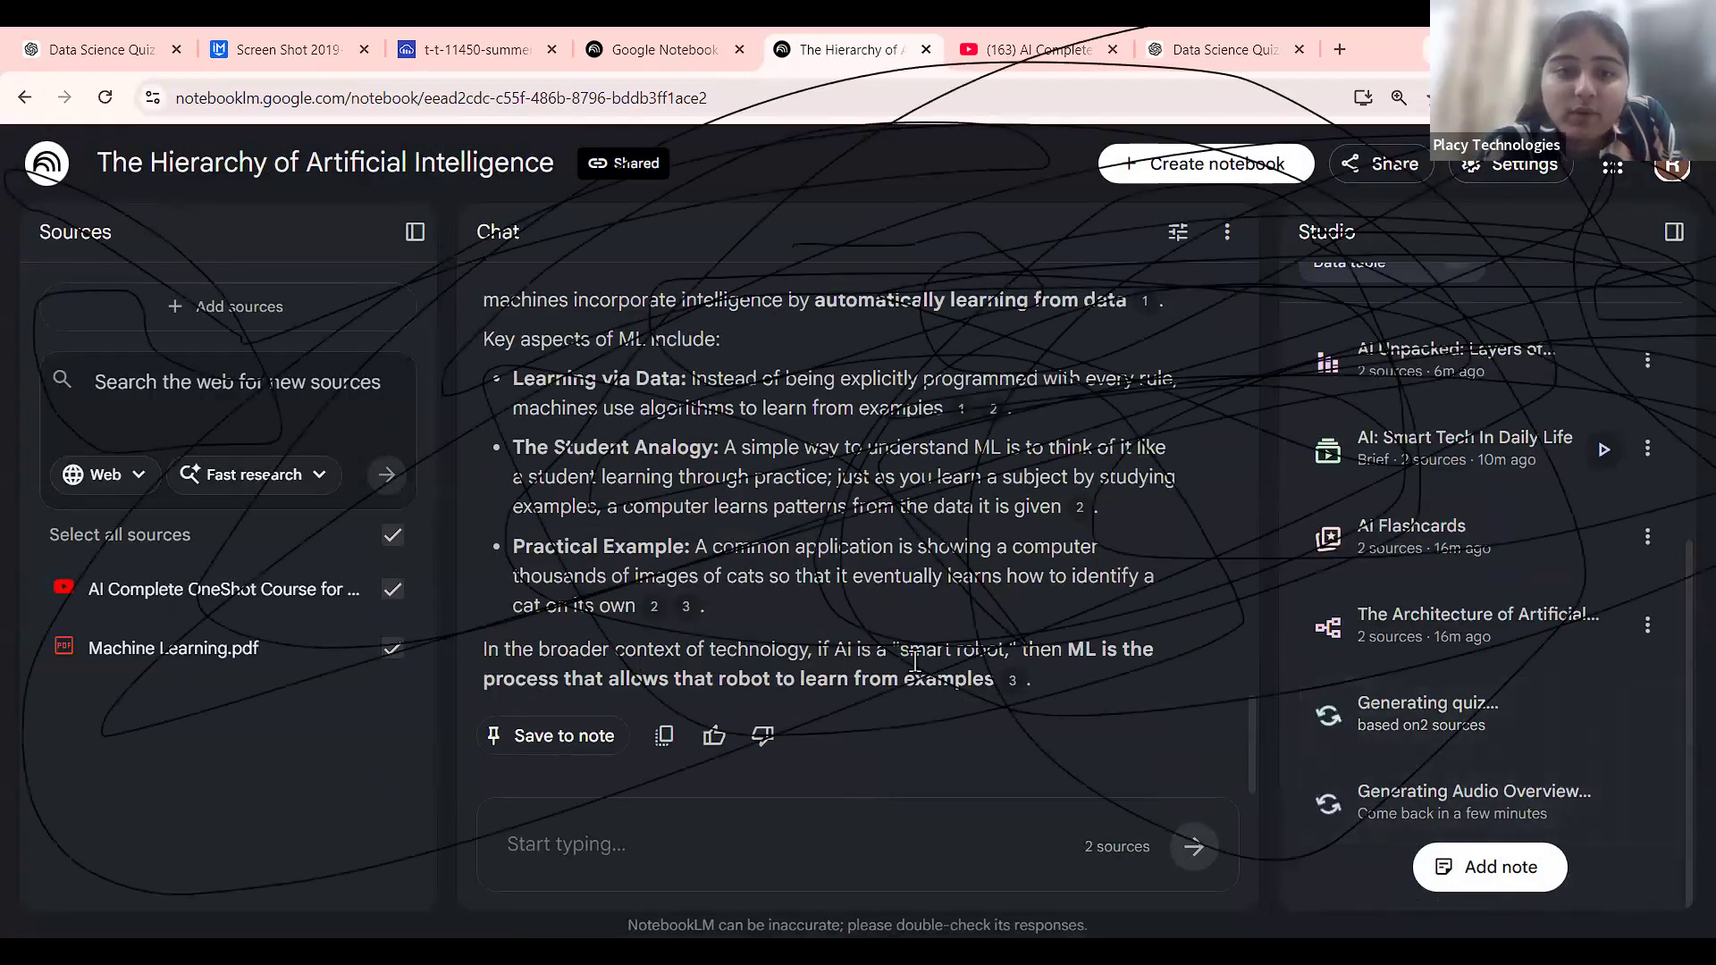